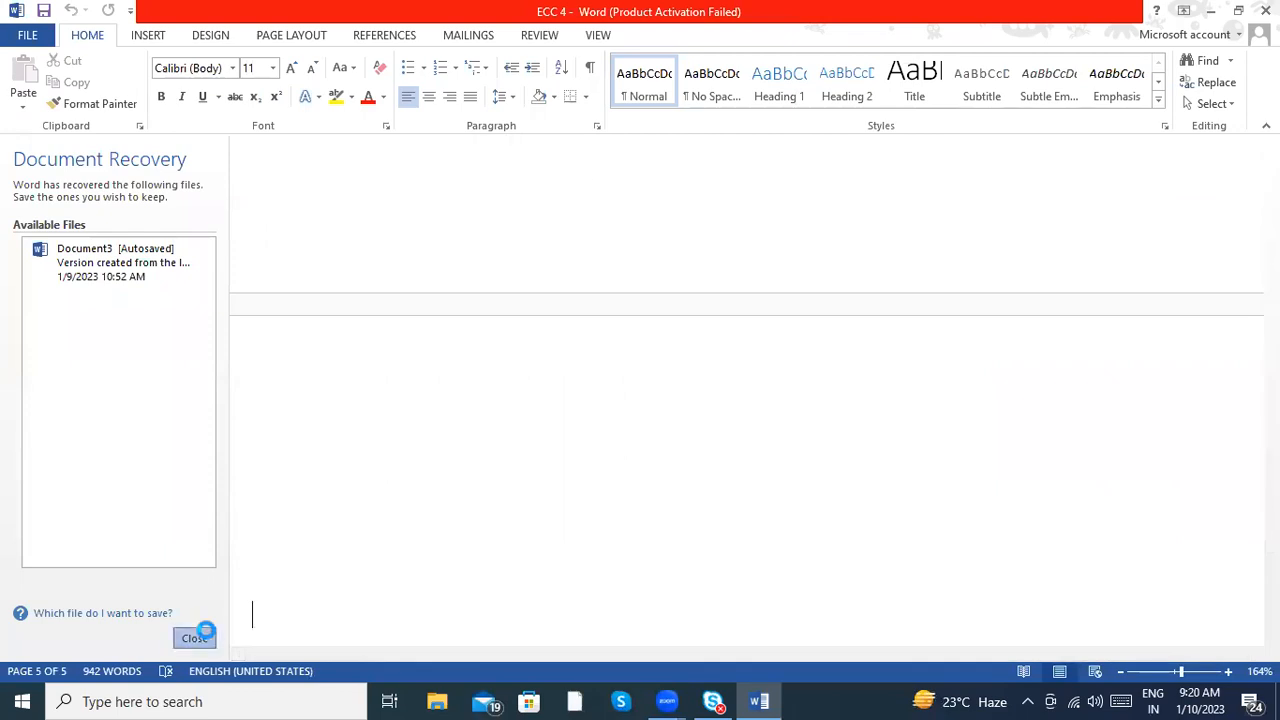
- Write "Transaction code" on the blank fifth page, correcting the misspelled first word to "Transaction"
left_click(470, 290)
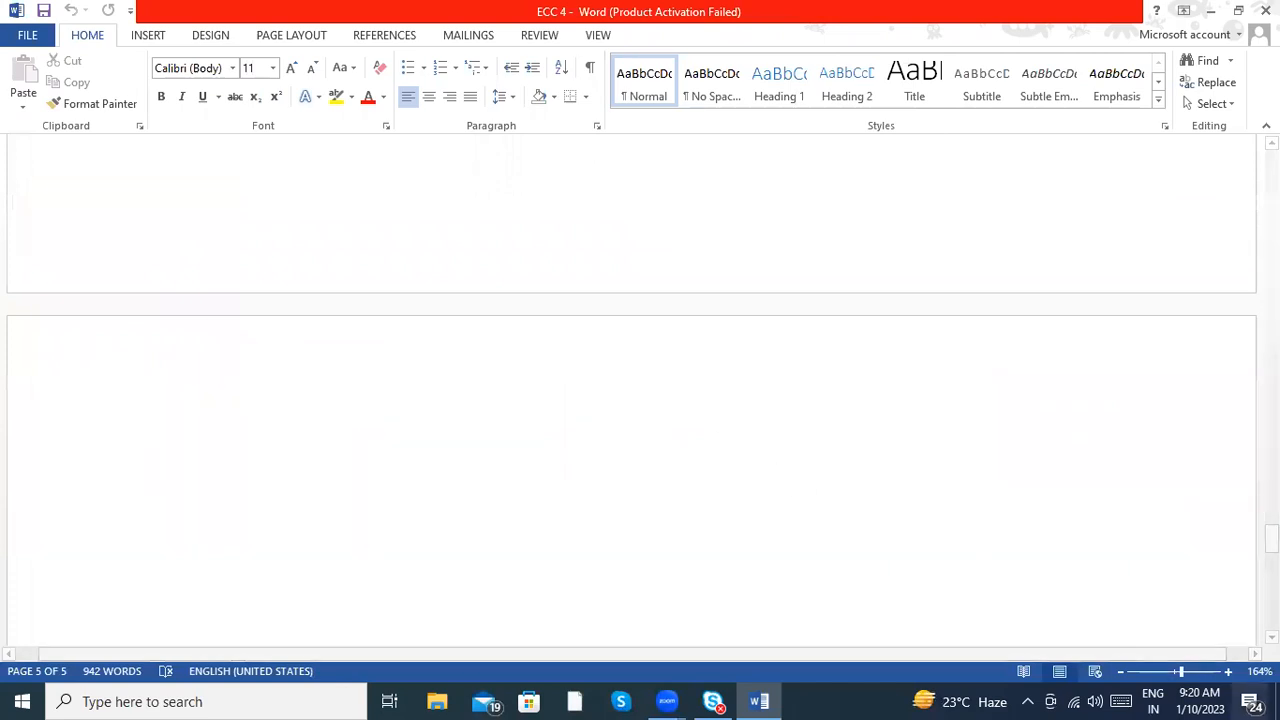
left_click(1176, 679)
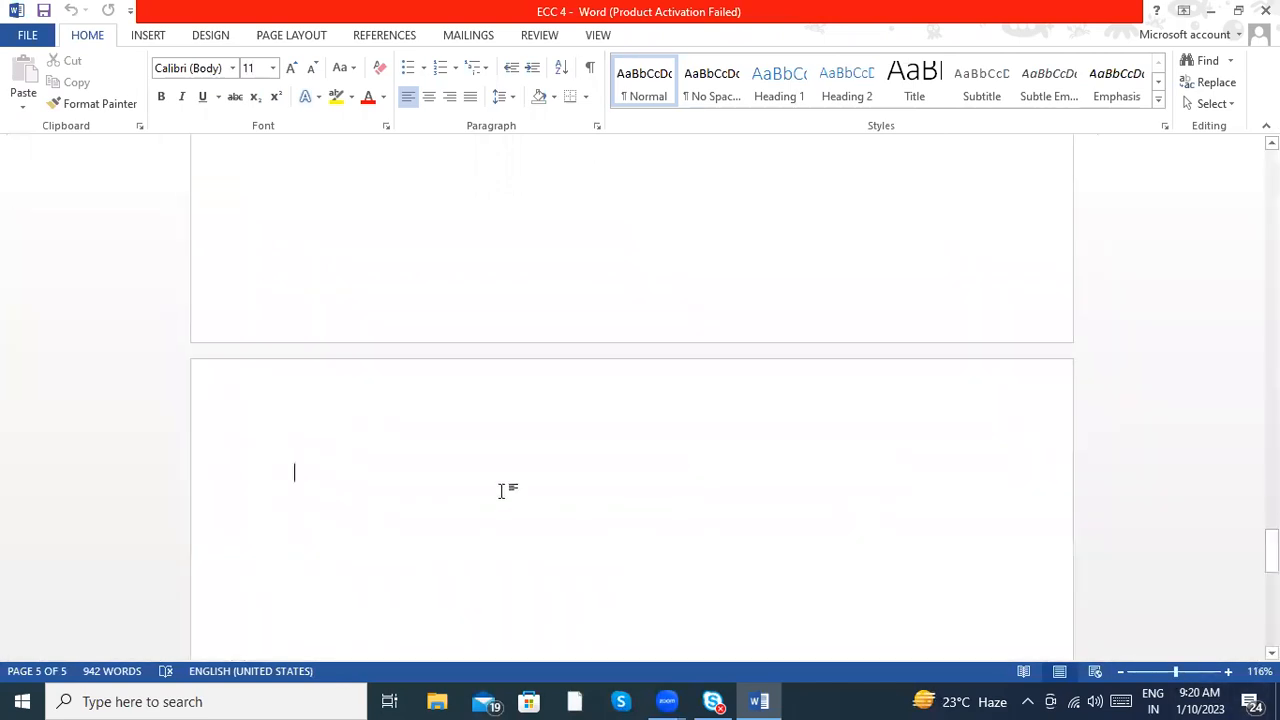
type("T")
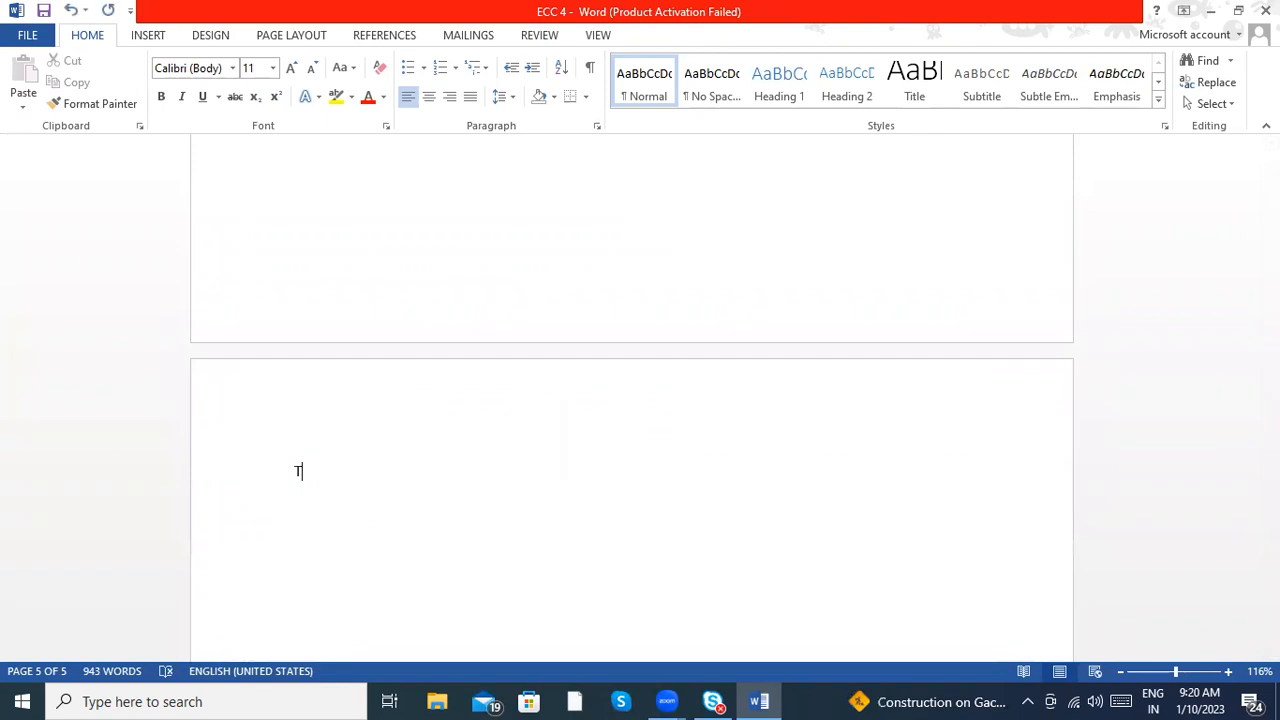
type("ransacation code")
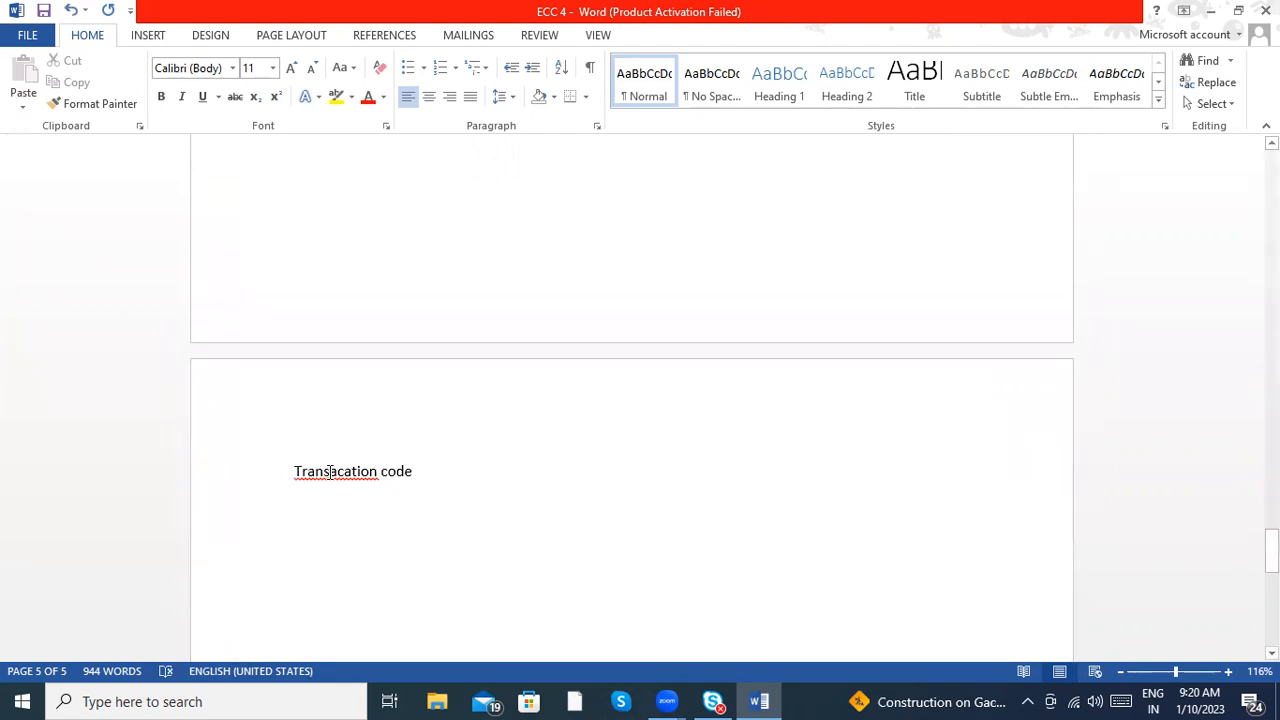
right_click(328, 472)
left_click(328, 474)
right_click(328, 474)
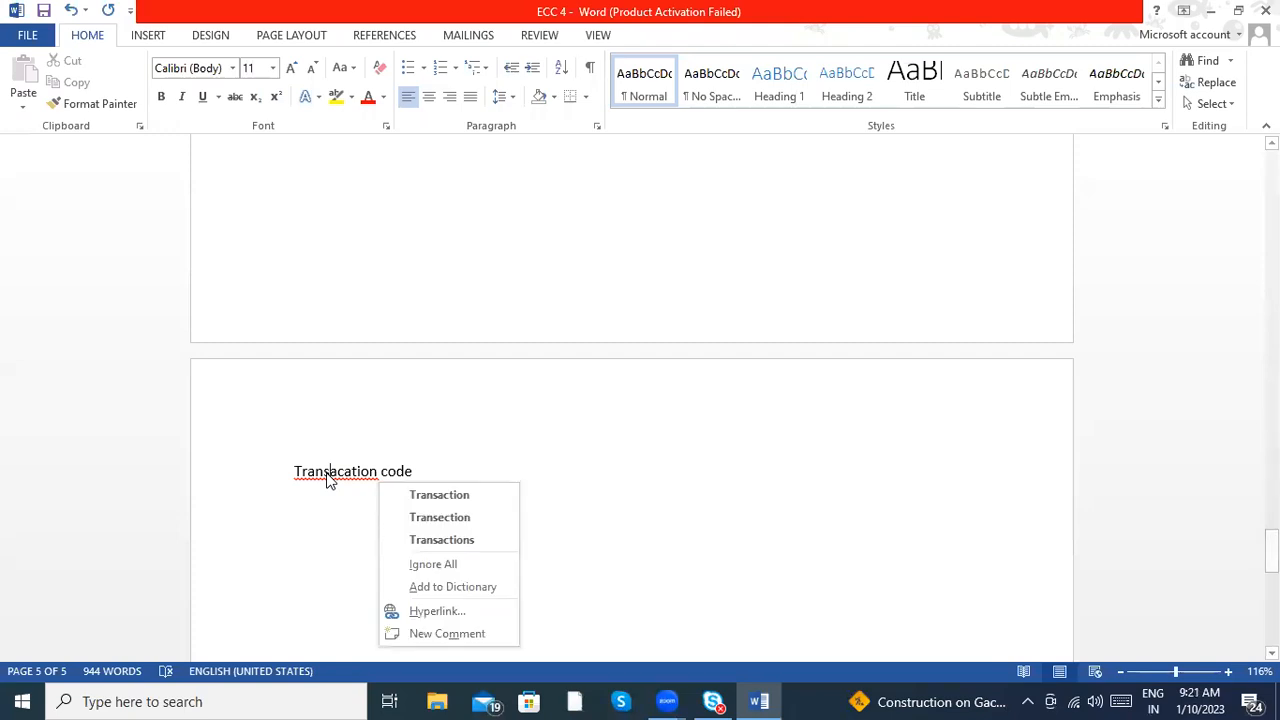
left_click(425, 494)
- Append ": T-code" to the "Transaction code" line
type(": T-code")
key("Return")
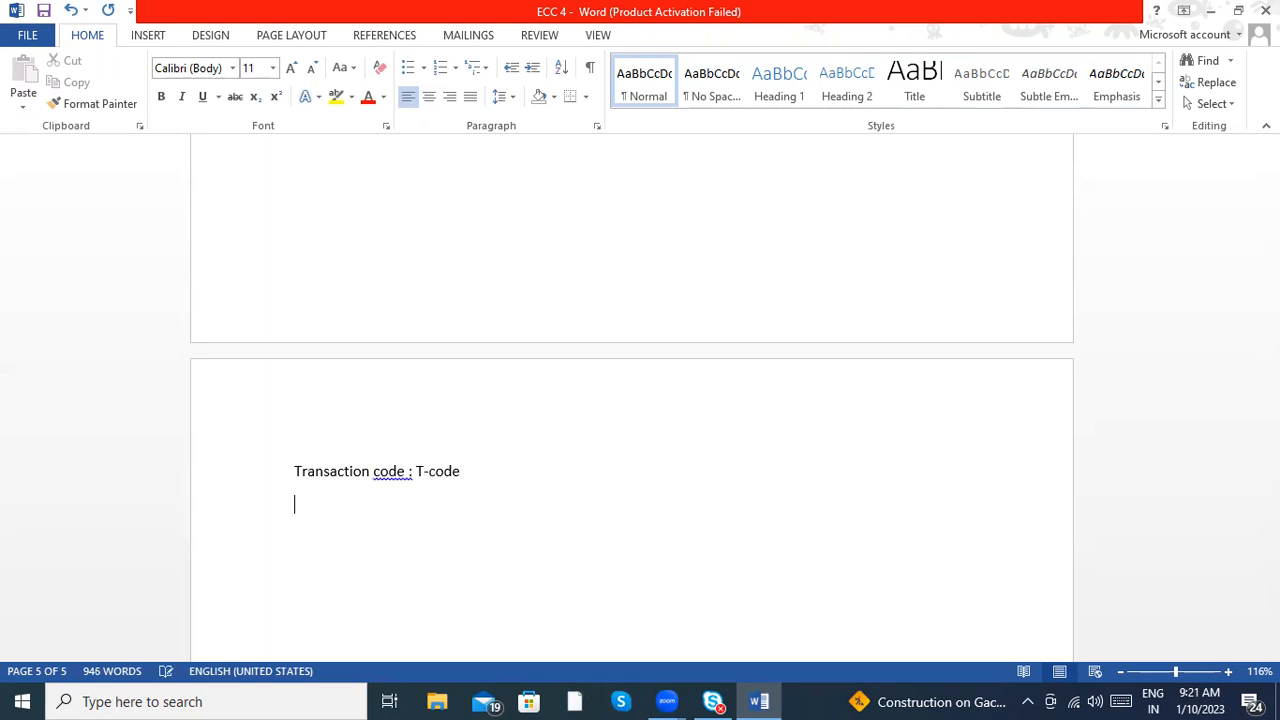
left_click(398, 472)
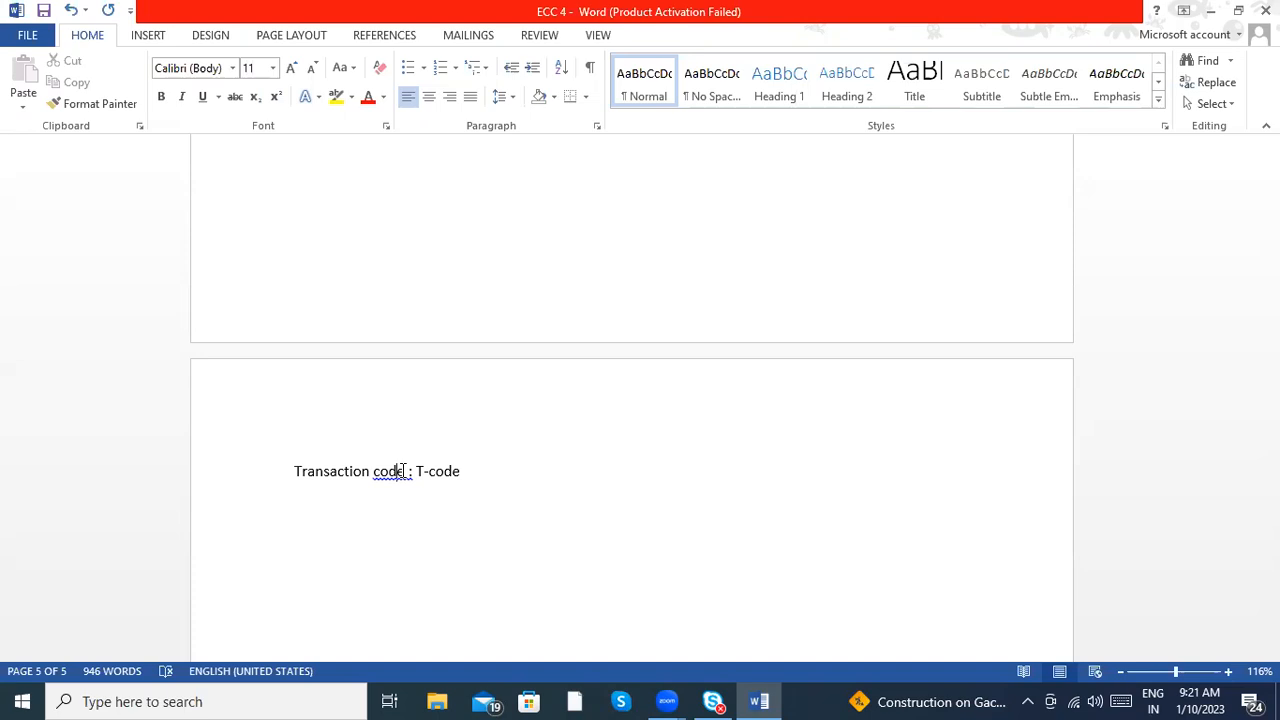
- Add the line "Business process :" below the transaction code line, leaving an empty line between them
left_click(506, 476)
key("Return")
key("Return")
type("1")
key("BackSpace")
type("Busins")
key("BackSpace")
type("ess process :")
key("Return")
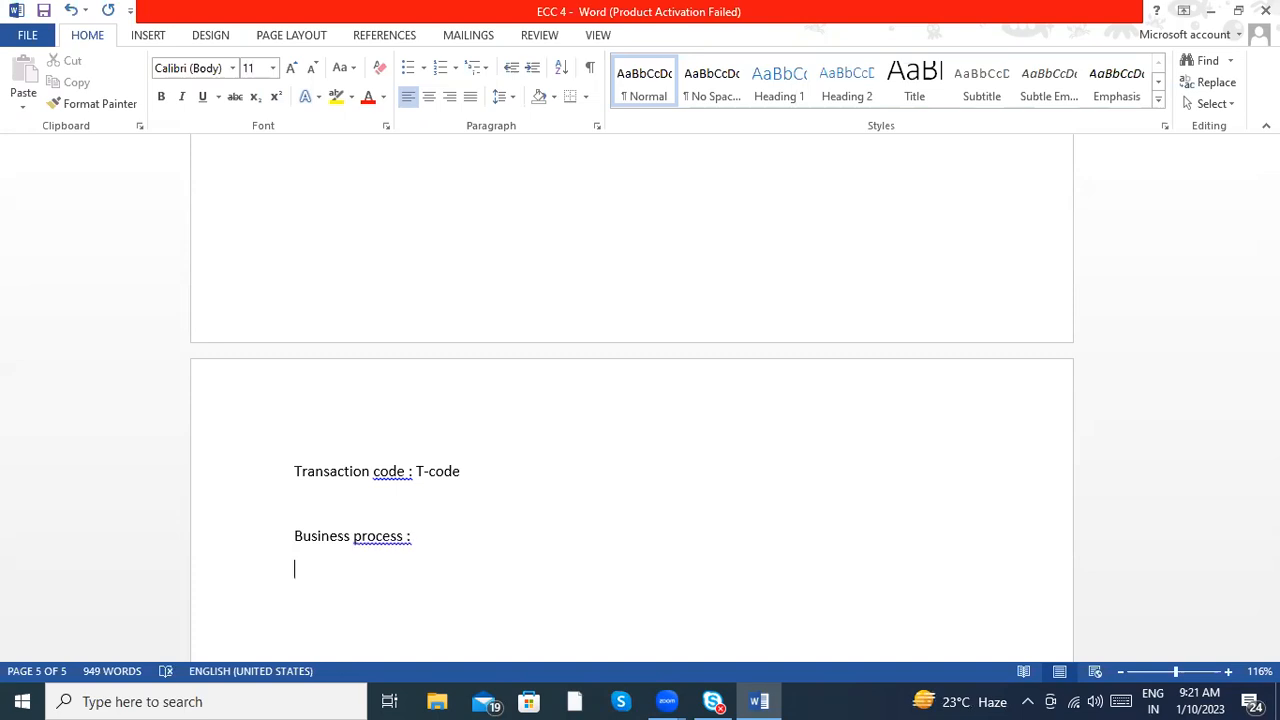
- Apply the suggested grammar corrections to remove the space before the colon after "process" and "code"
right_click(392, 537)
left_click(423, 559)
right_click(398, 472)
left_click(448, 497)
- Start a numbered list under "Business process:" with the first item "ME51N or ME51"
key("Return")
type("1")
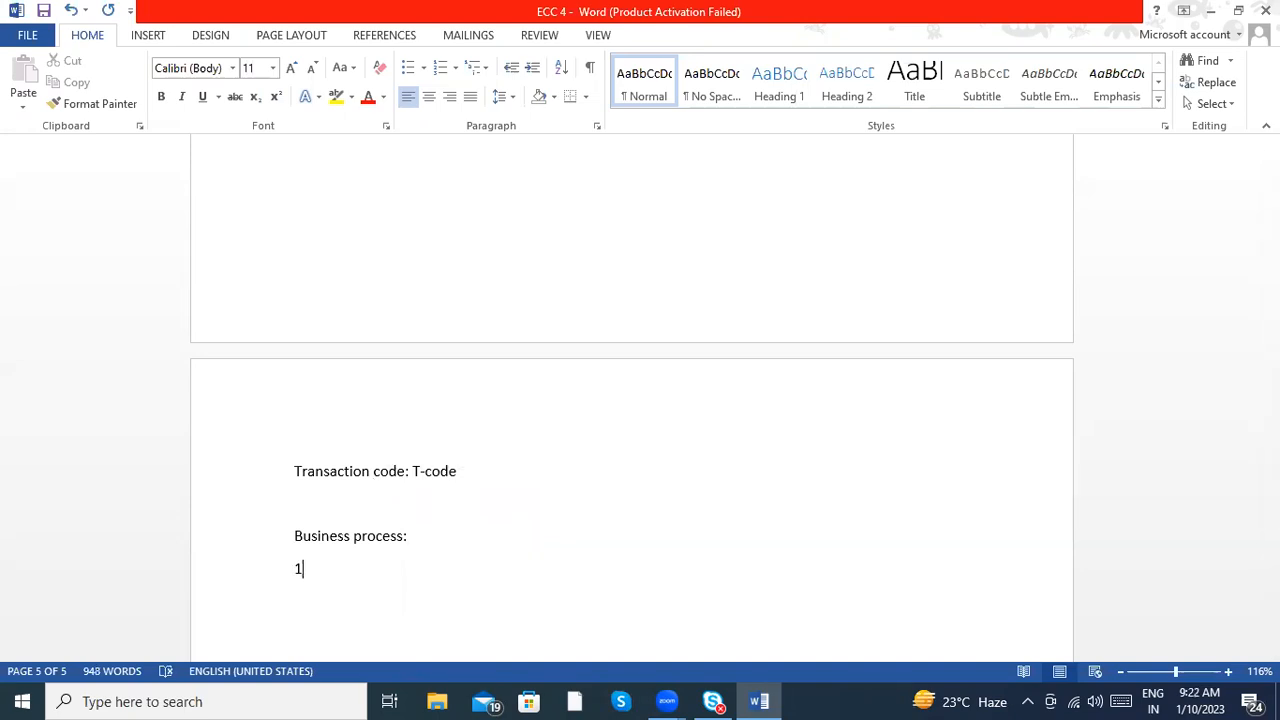
type(") ME51N ")
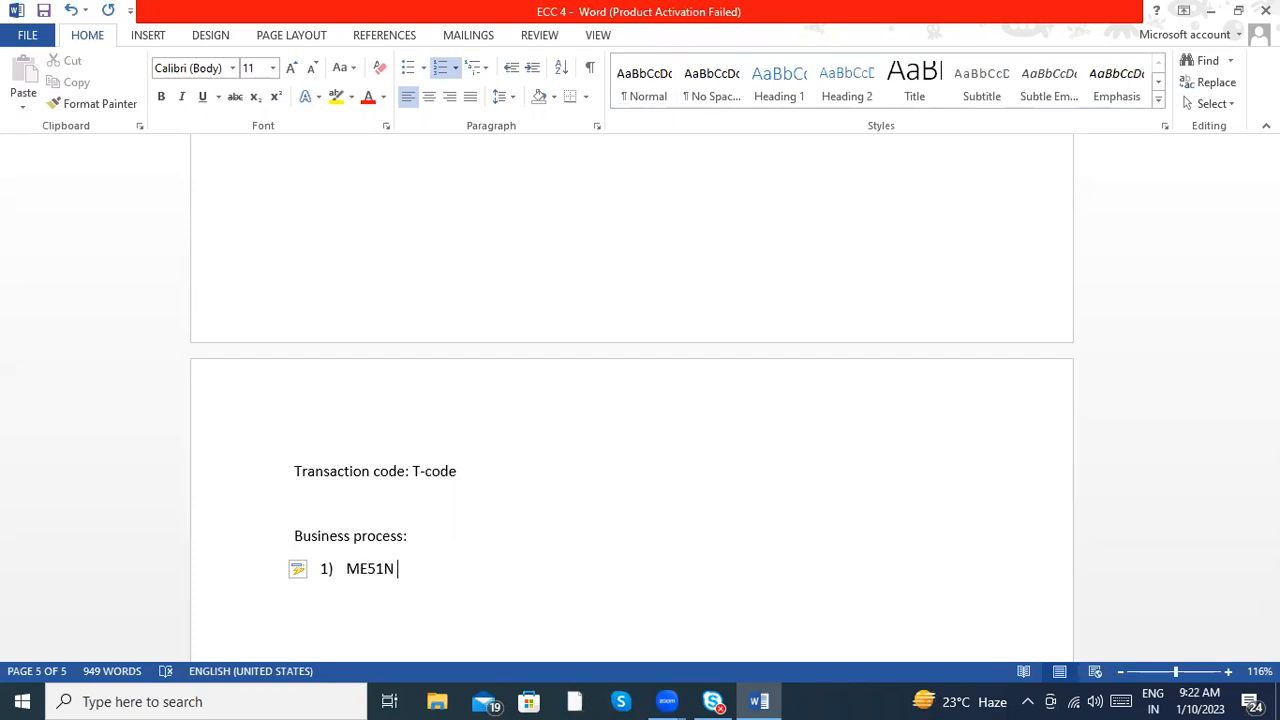
type("or ME51")
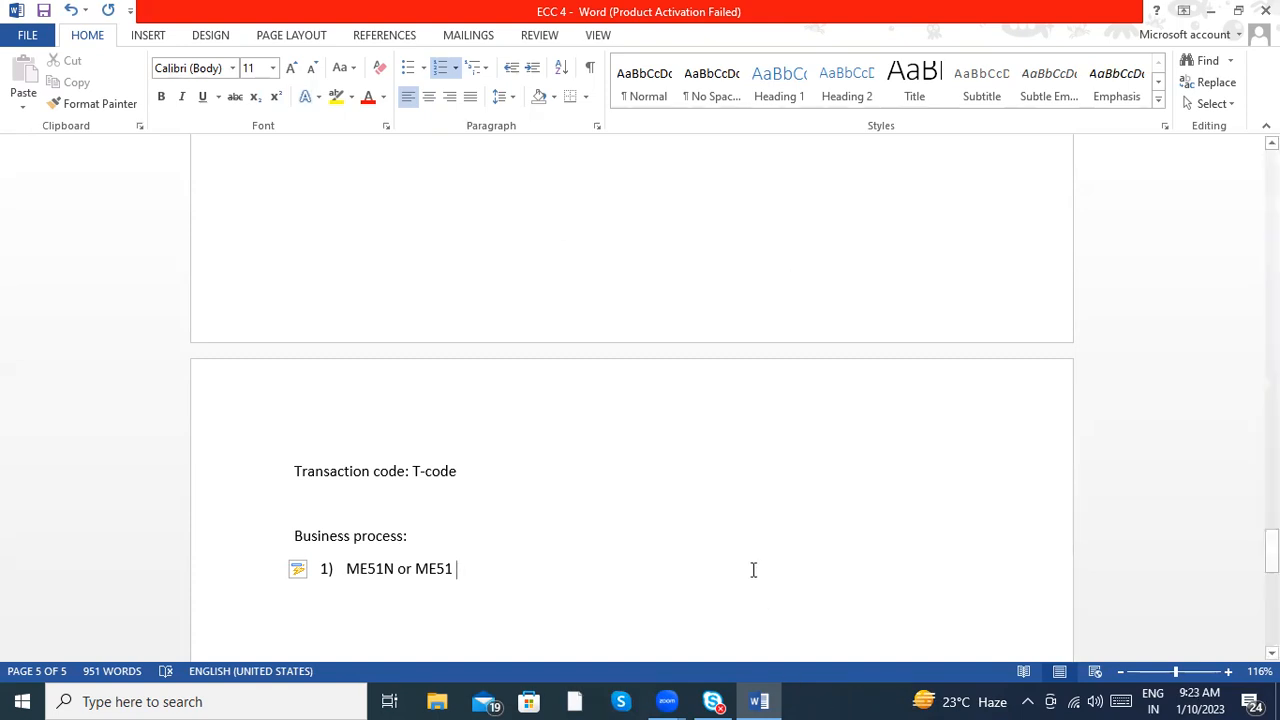
- Launch SAP Logon and open the "S4 SAp HANA Server Test" connection
key("super")
type("SAP")
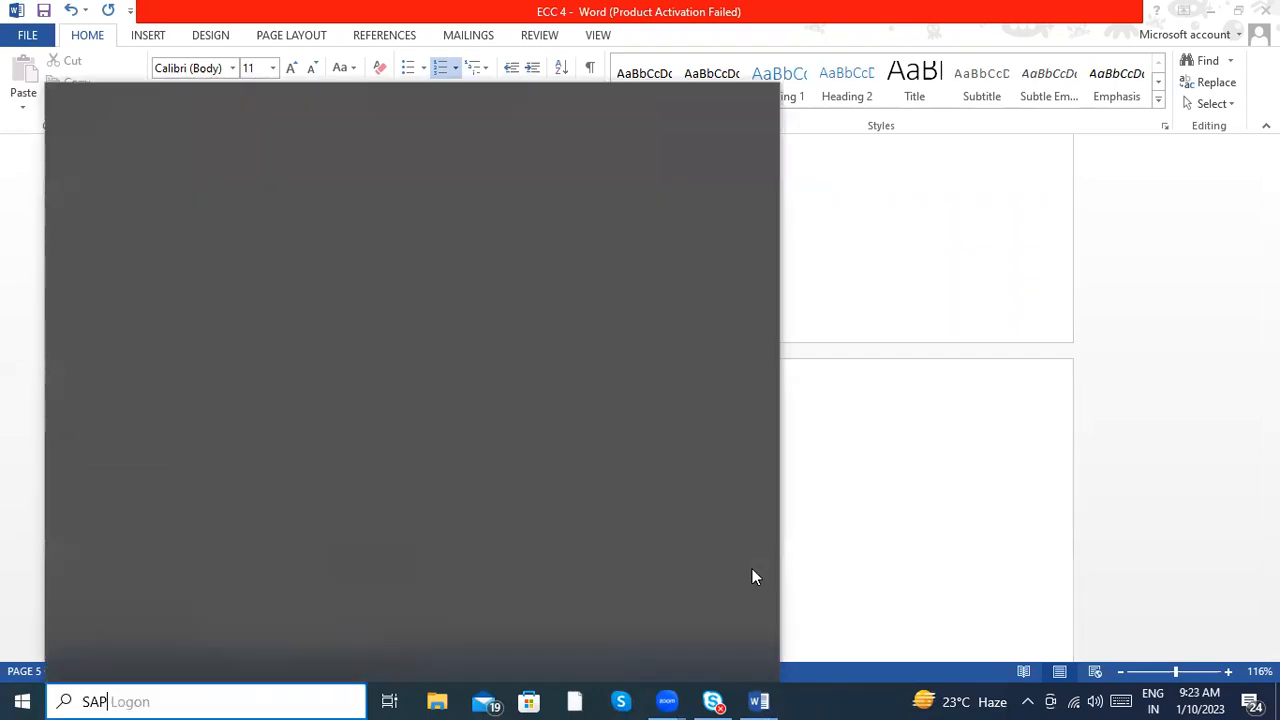
key("Return")
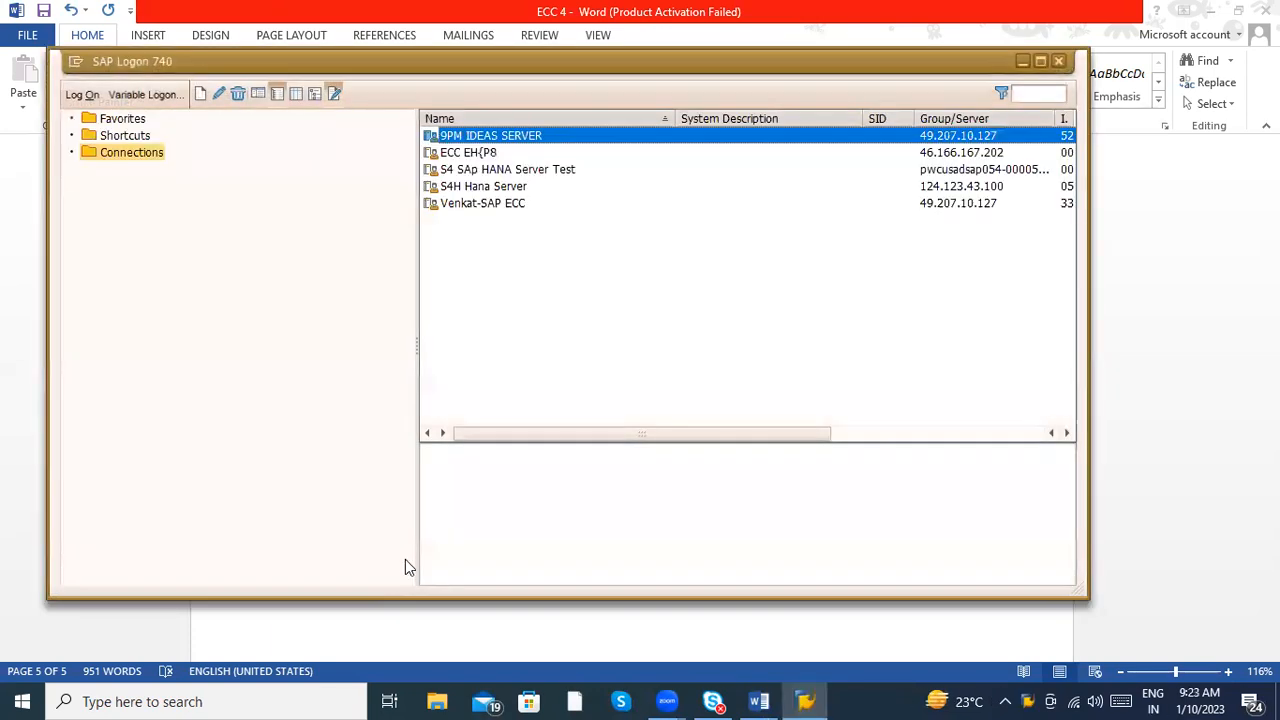
left_click(507, 170)
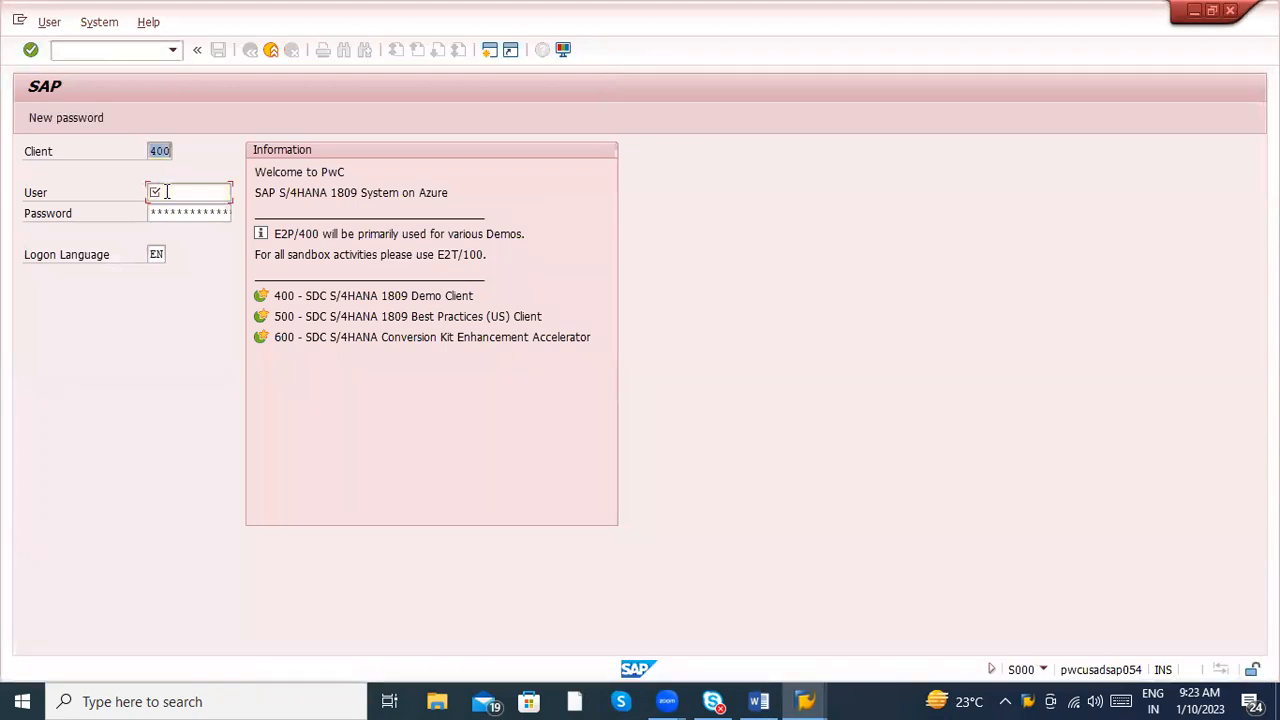
- Log on to client 500 with the saved user name and the account password
type("500")
left_click(167, 193)
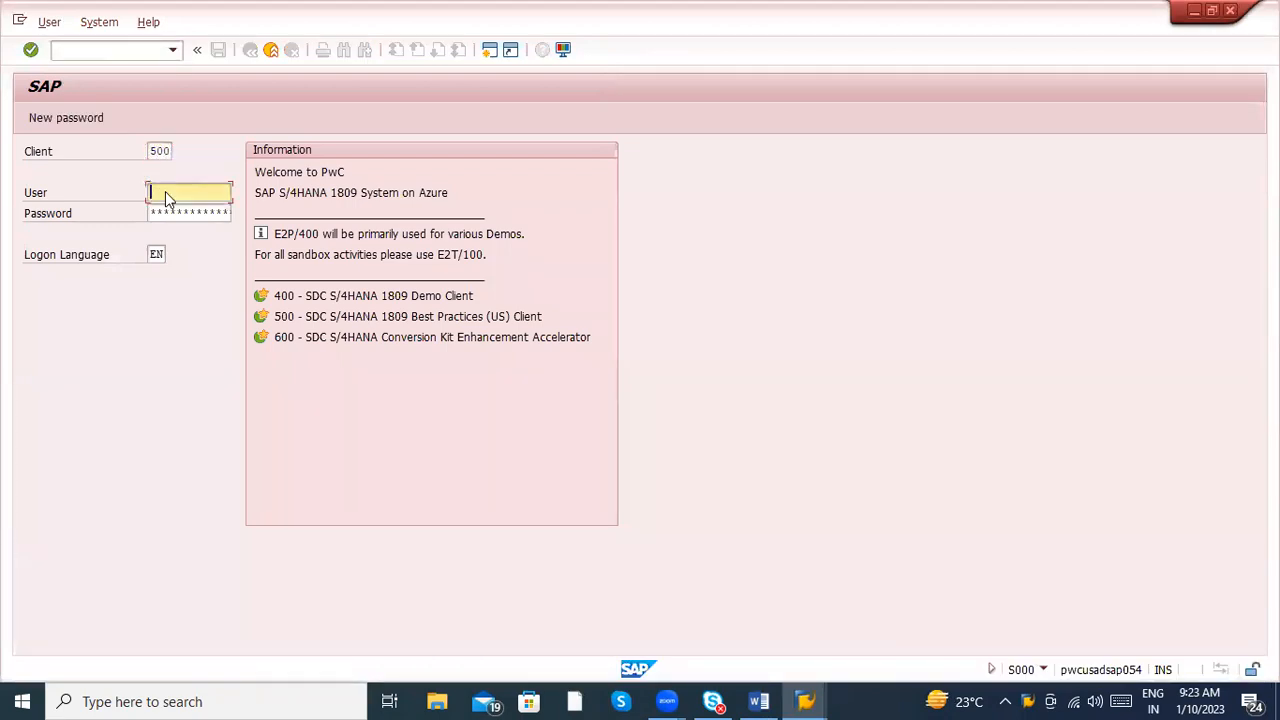
key("Down")
key("Return")
key("Tab")
type("******")
key("Return")
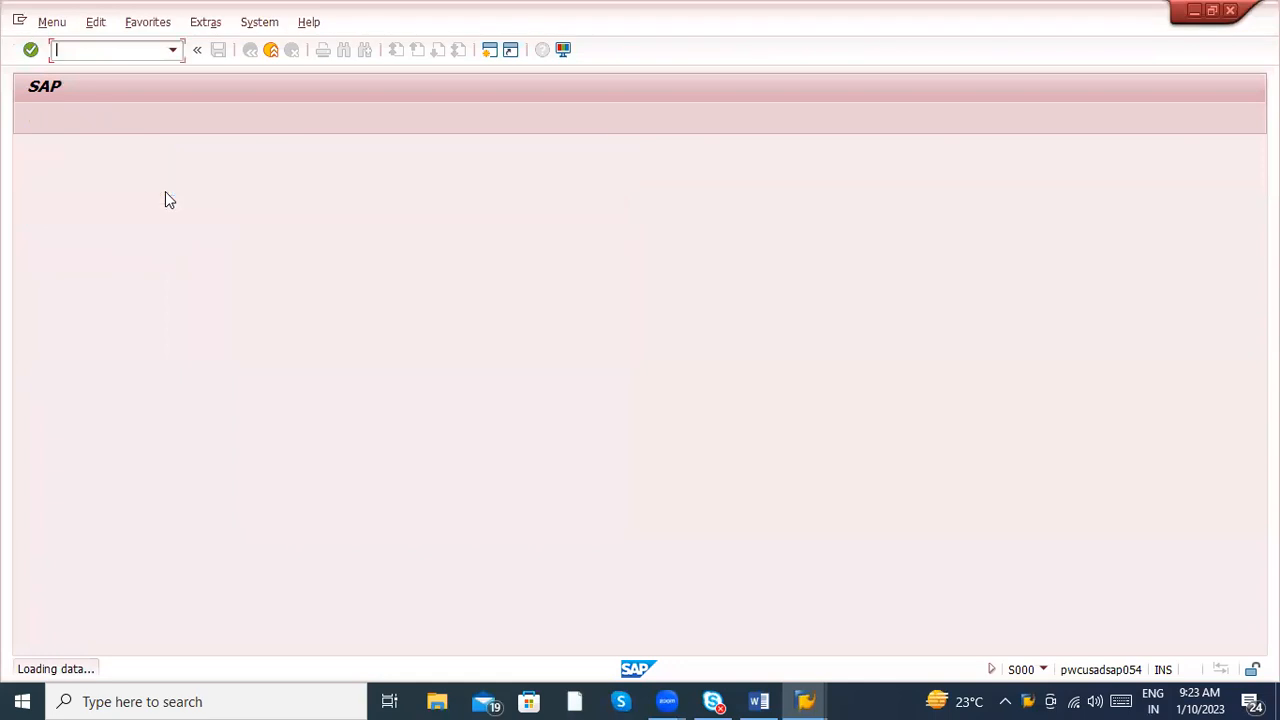
- Open transaction ME51 and proceed from its initial screen to the purchase requisition item overview
type("me51")
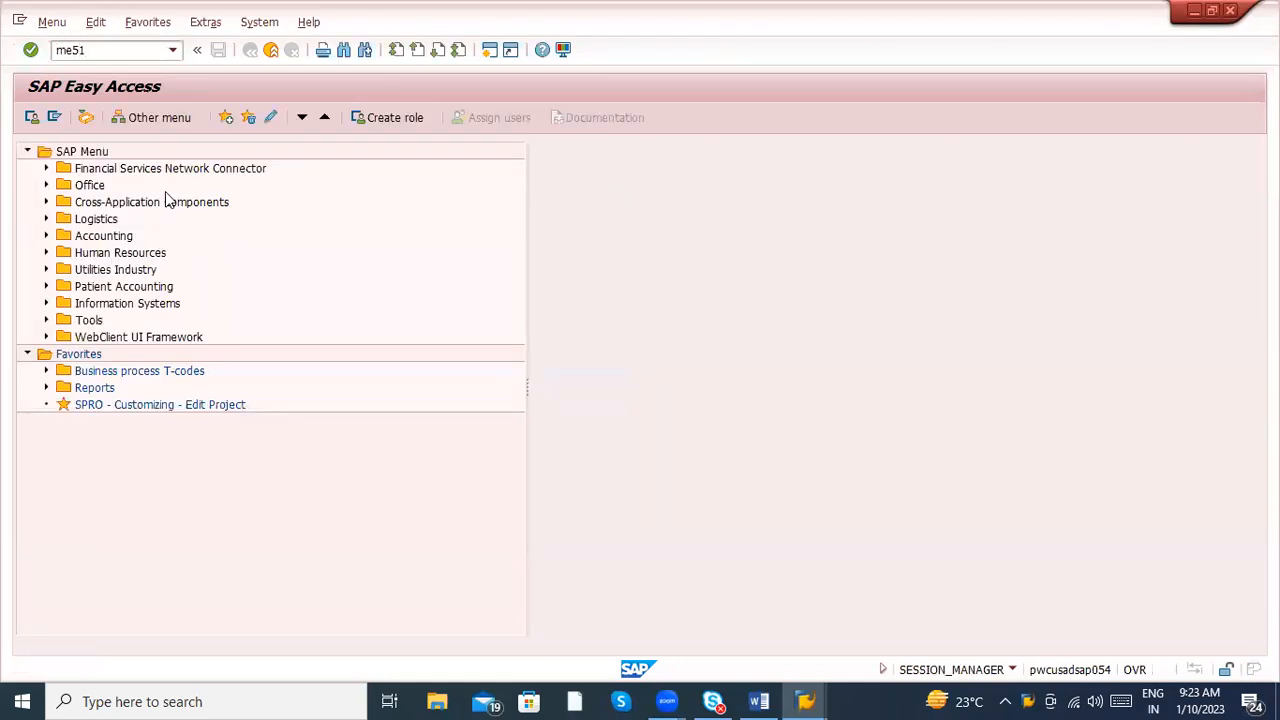
key("Return")
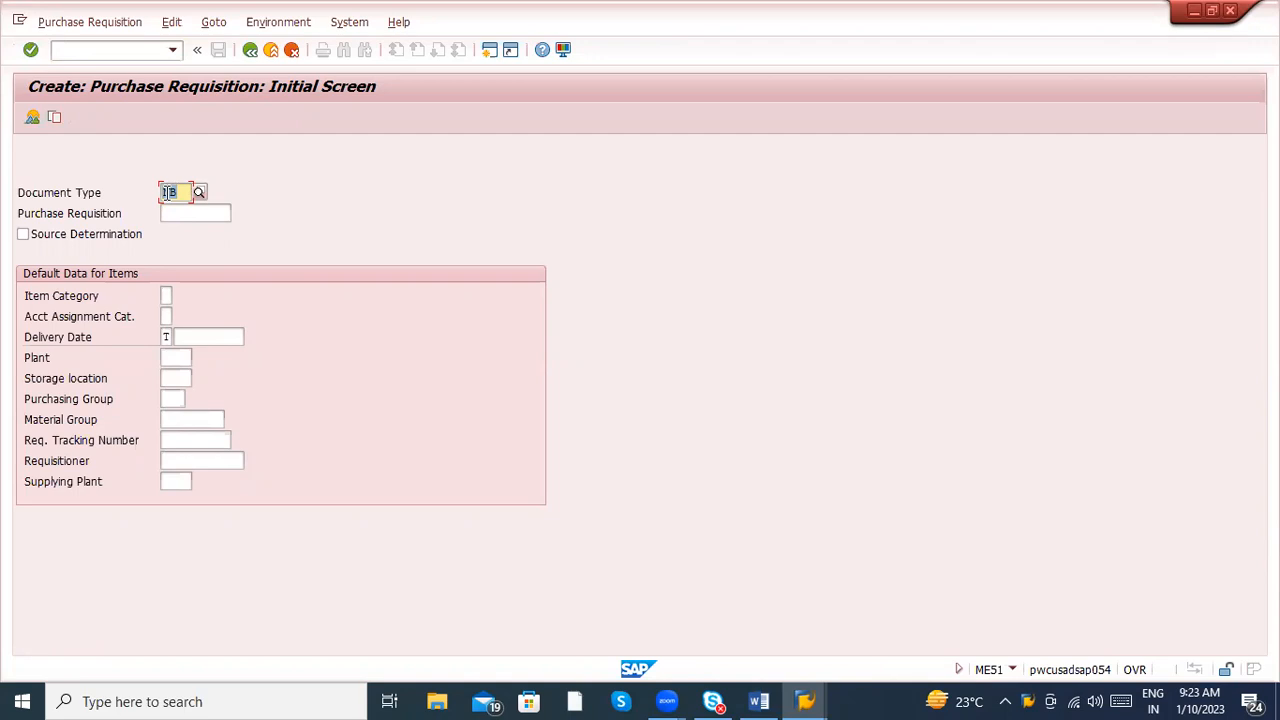
key("Return")
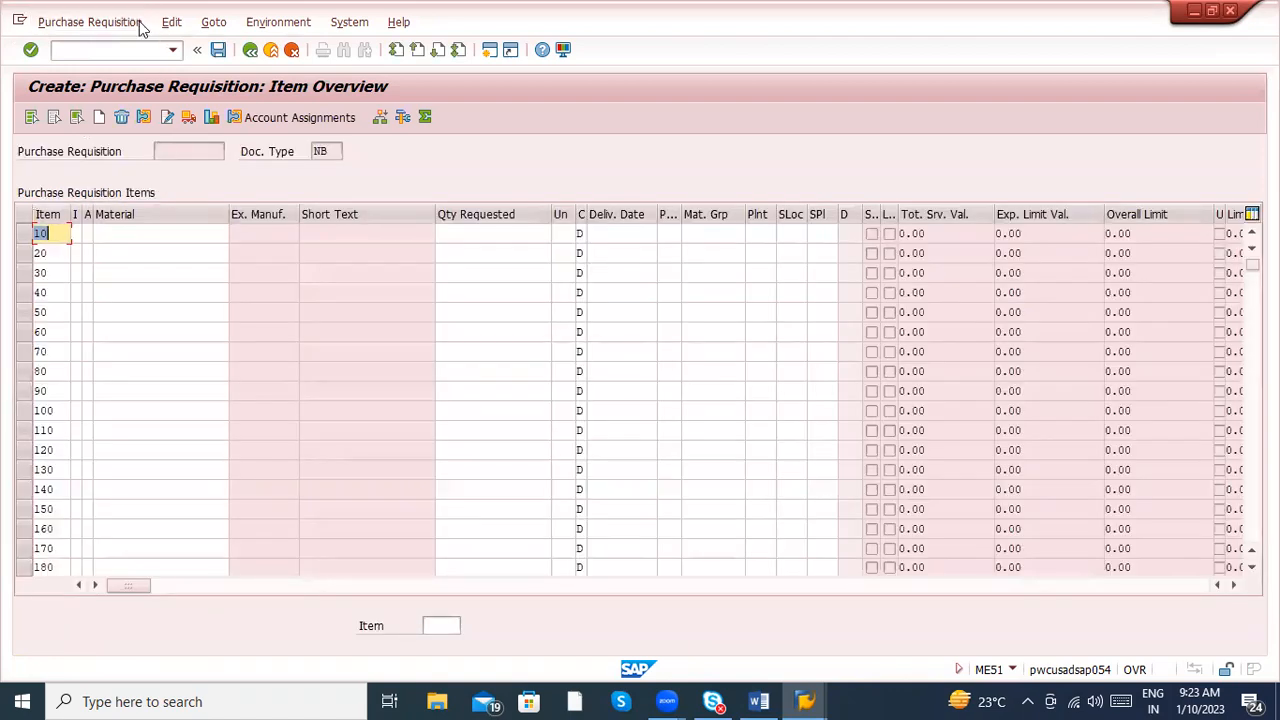
- Go directly to transaction ME51N to view the newer Create Purchase Requisition screen
type("/nm")
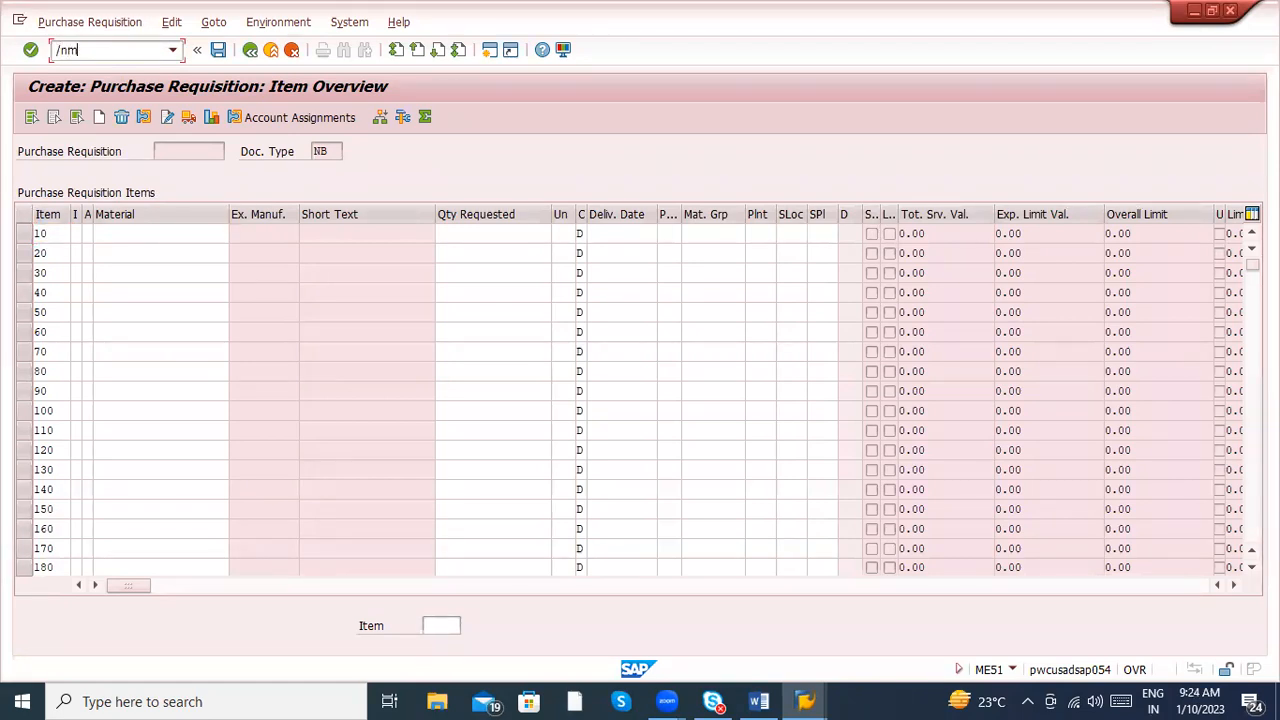
type("e51n")
key("Return")
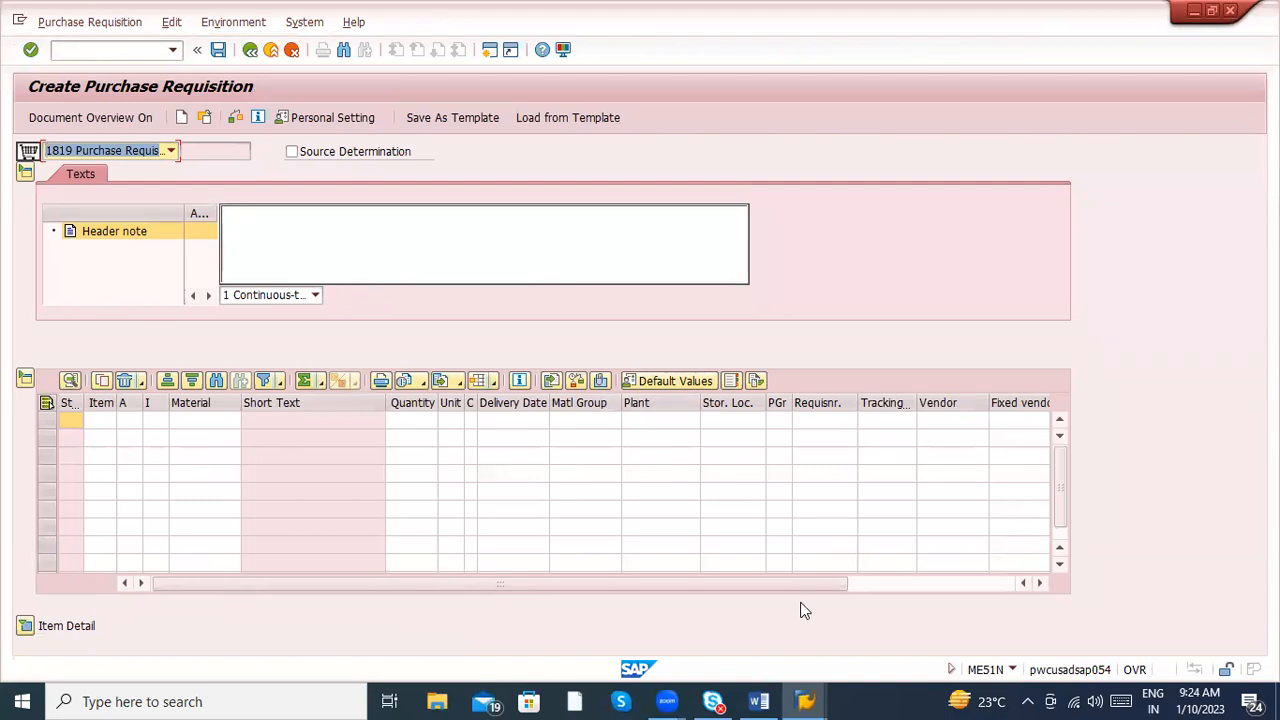
- Switch back to the Word document and append "(N – Enjoy Transaction)" to the first list item
left_click(758, 701)
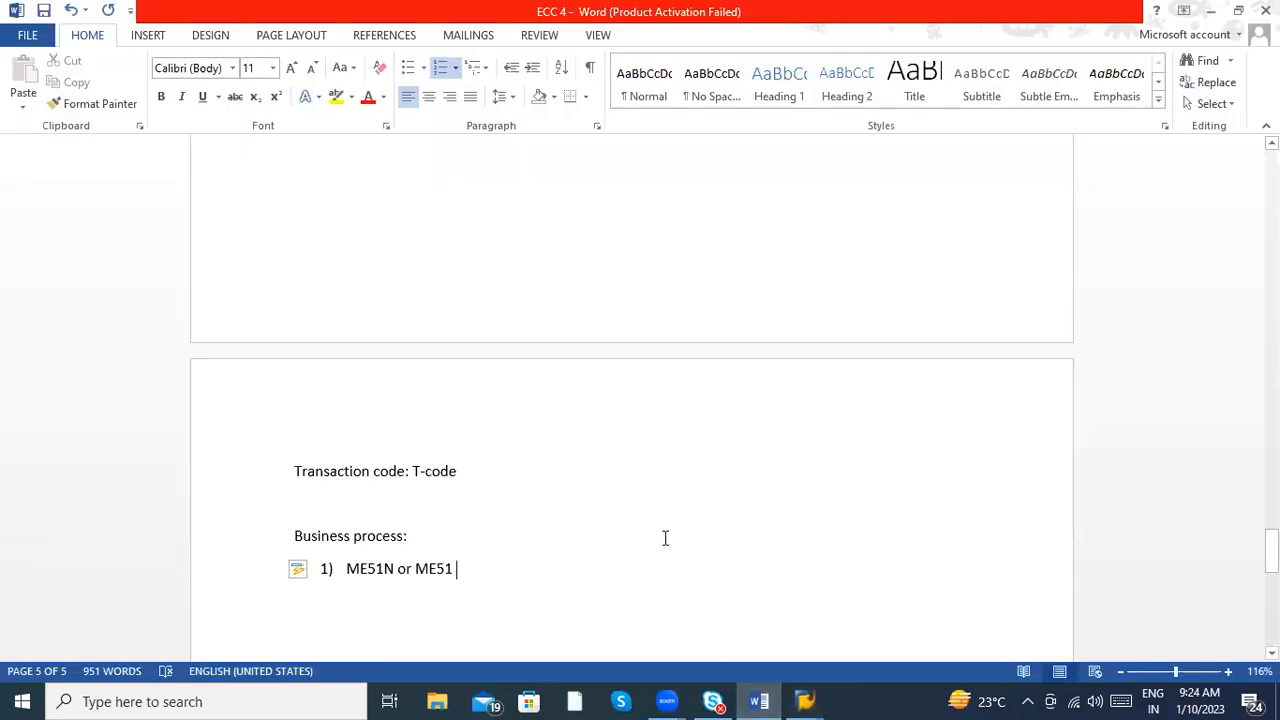
type("(N")
type(" - En")
type("joy Tra")
type("nsaction")
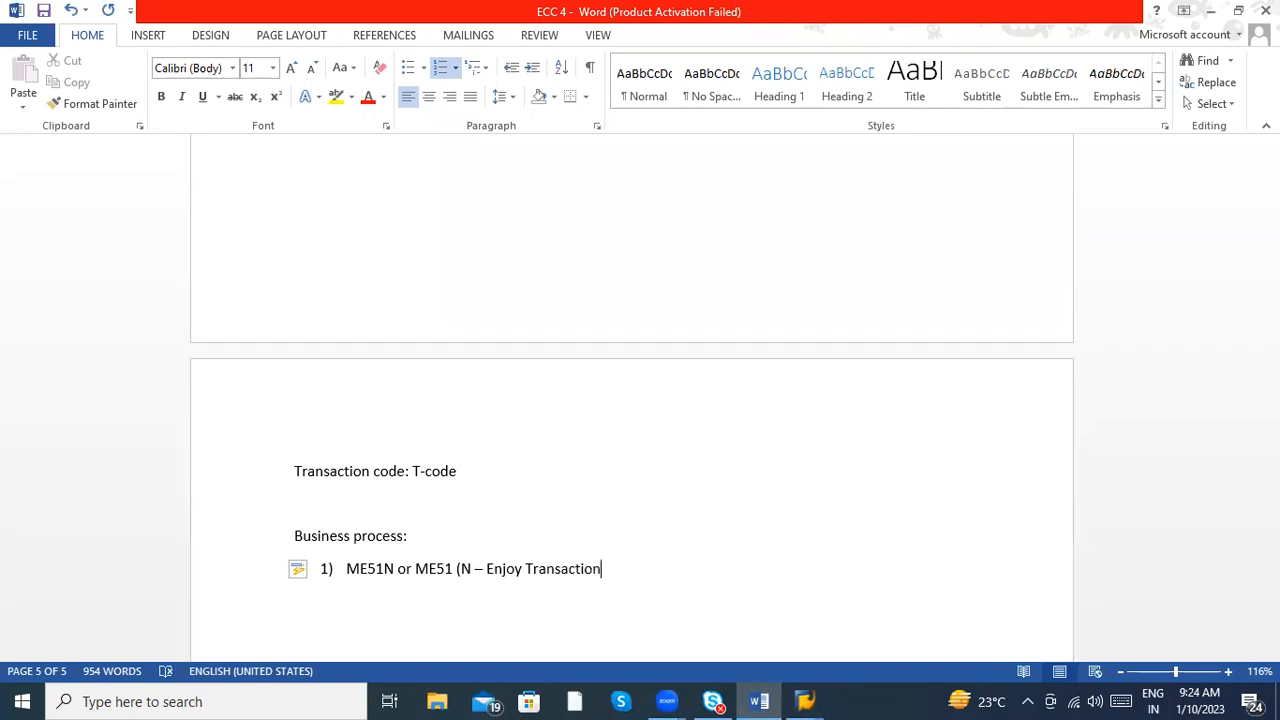
type(")")
left_click(613, 567)
- Add an empty second list item and append "– Creation of Purchasing requisition" to the first item, with "requisition" spelled correctly
left_click(631, 568)
key("Return")
type("M")
key("BackSpace")
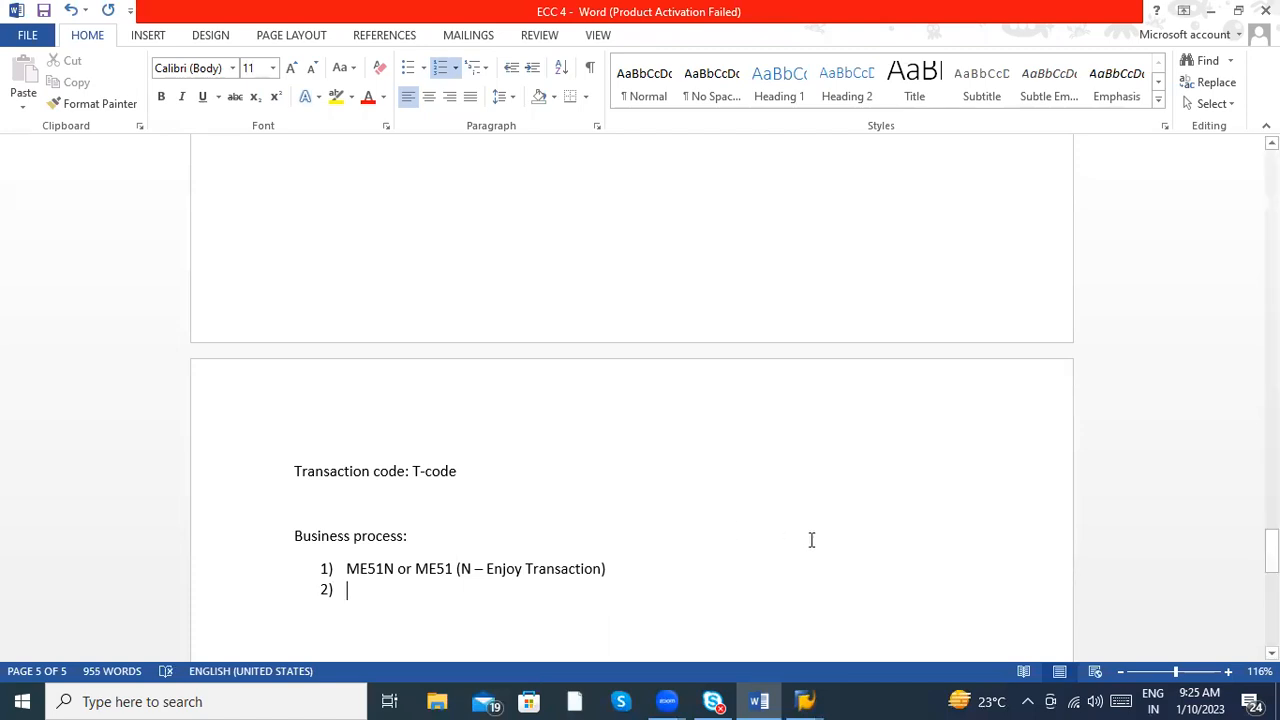
left_click(688, 575)
type("- ")
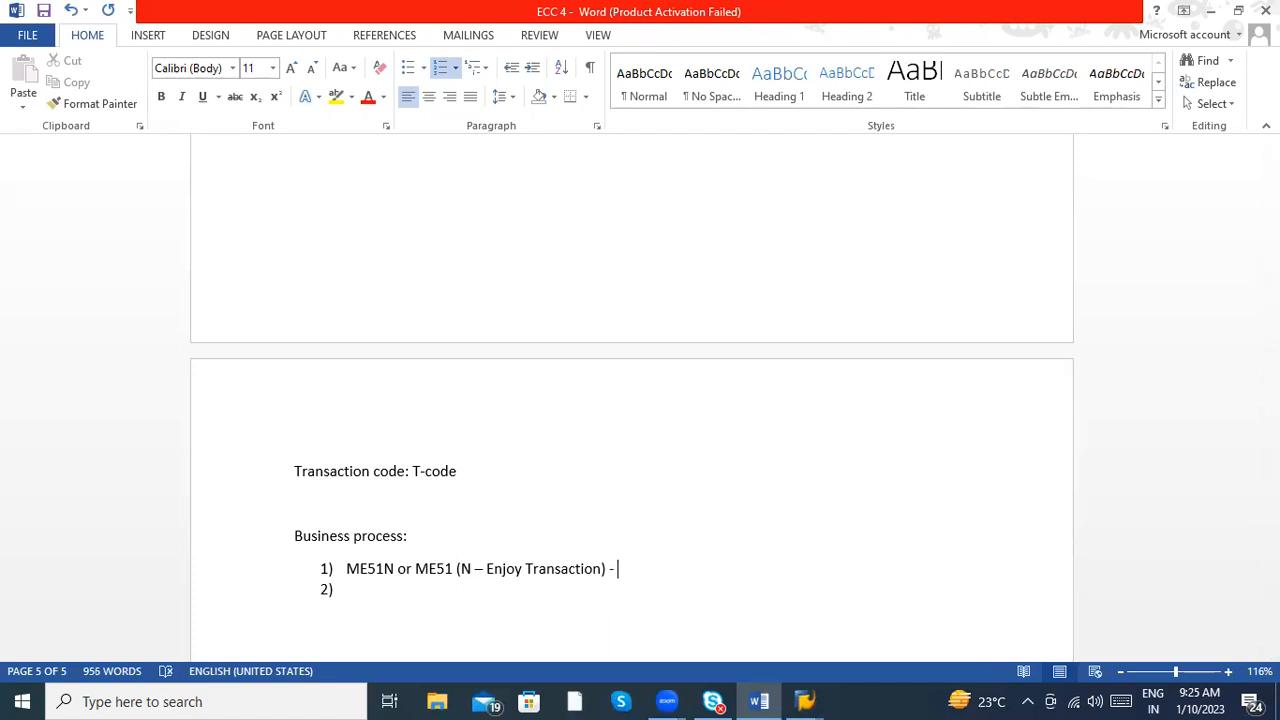
type("Creation of Purchasing requistion")
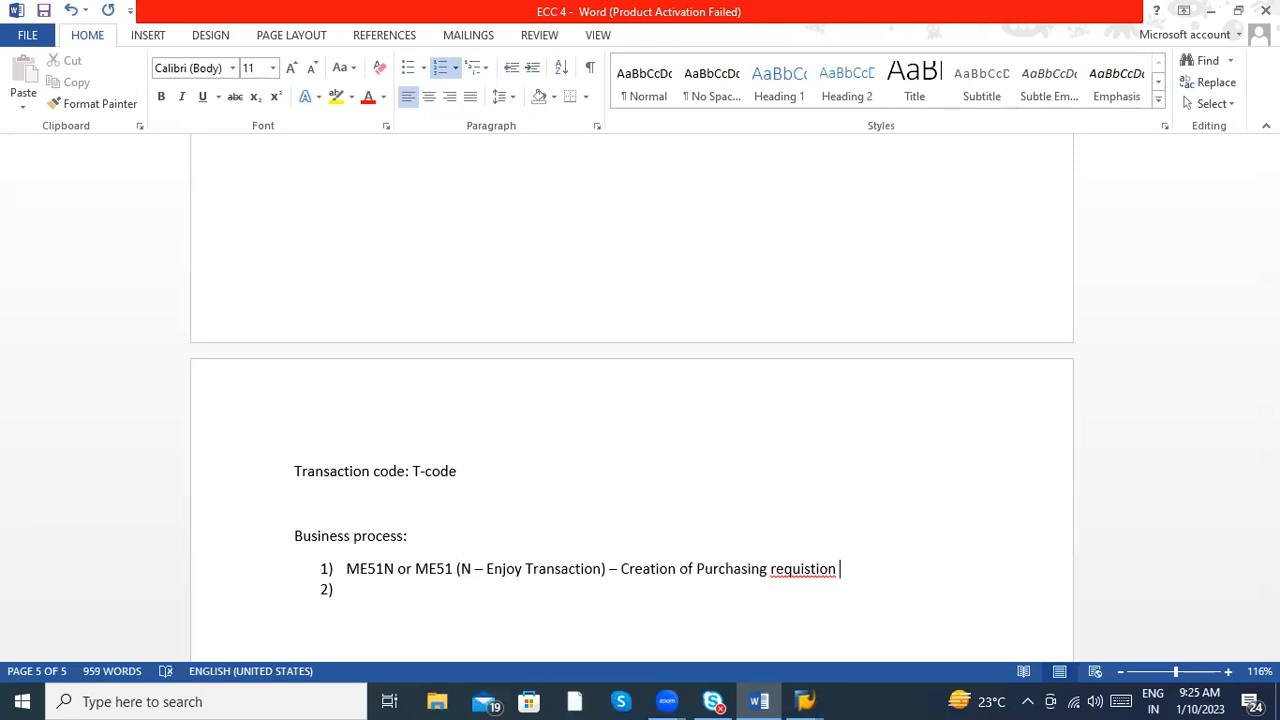
right_click(804, 568)
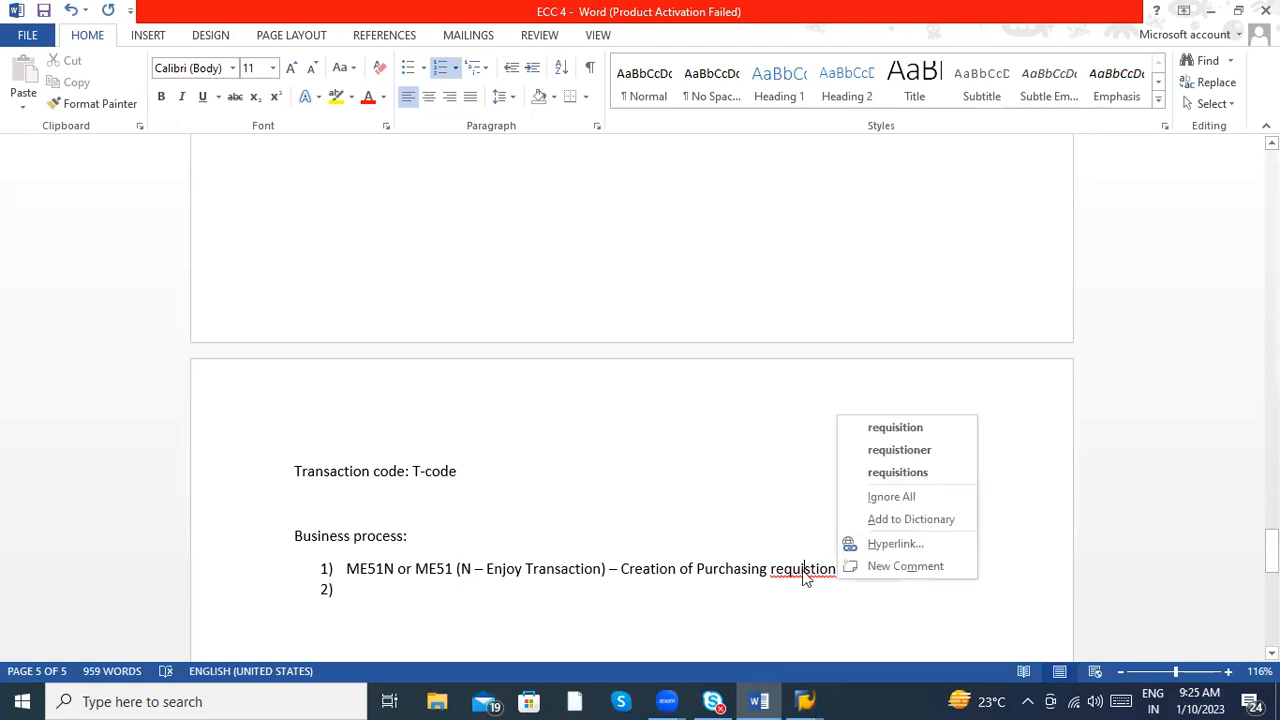
left_click(893, 428)
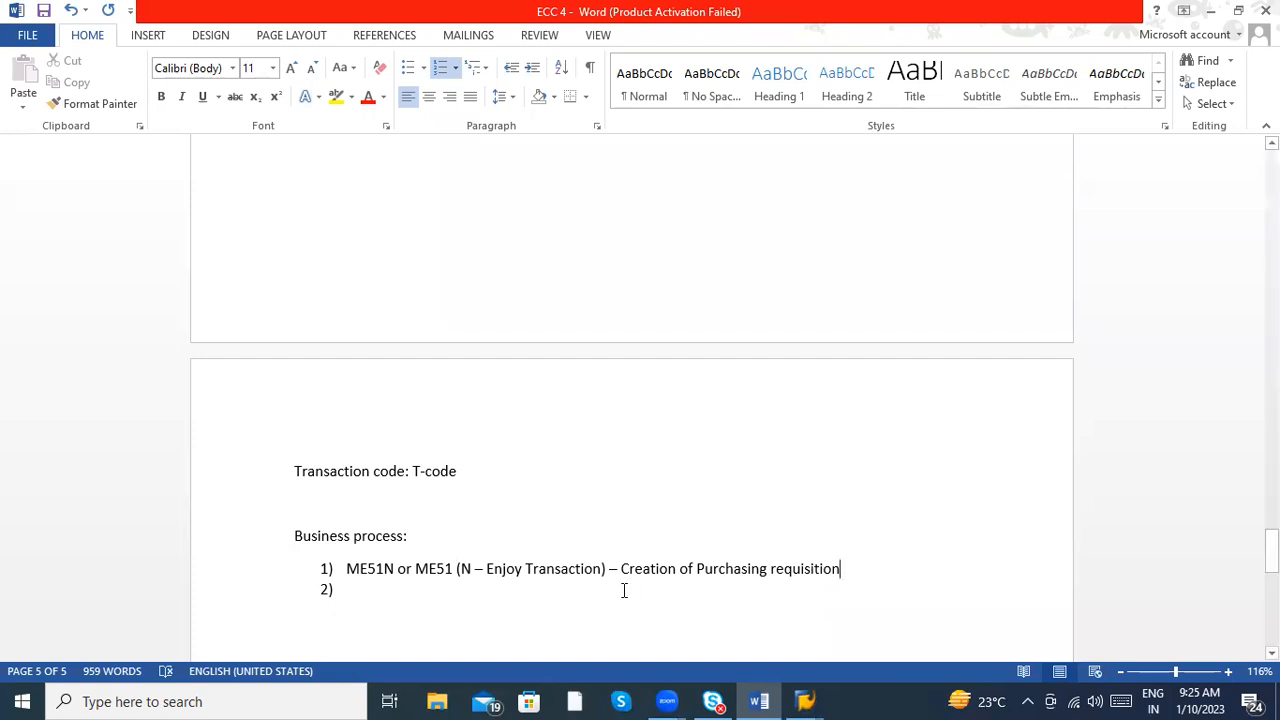
- Append "– 10 digits" to the end of the first list item
left_click(468, 601)
left_click(862, 567)
type("- 10")
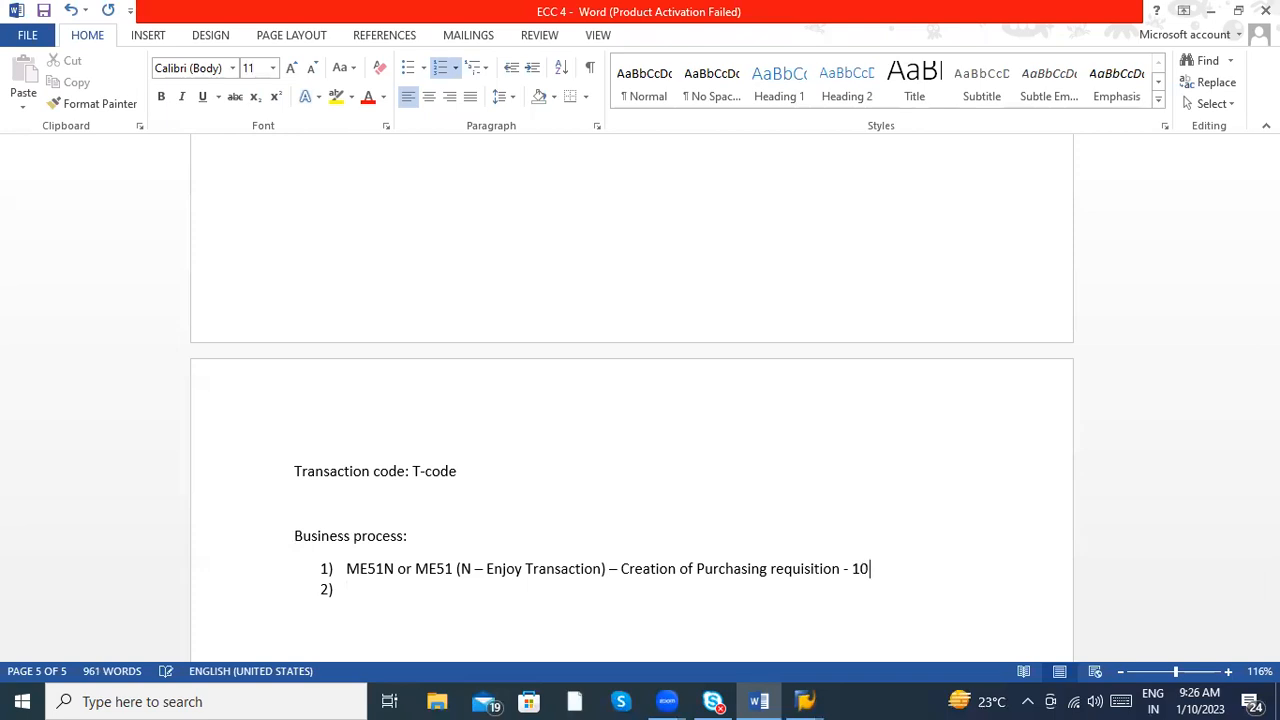
type(" digitis")
key("BackSpace")
key("BackSpace")
key("BackSpace")
key("BackSpace")
type("ts")
- Fill the second list item with "ME52N - Change Purchase requistion"
left_click(382, 598)
type("M")
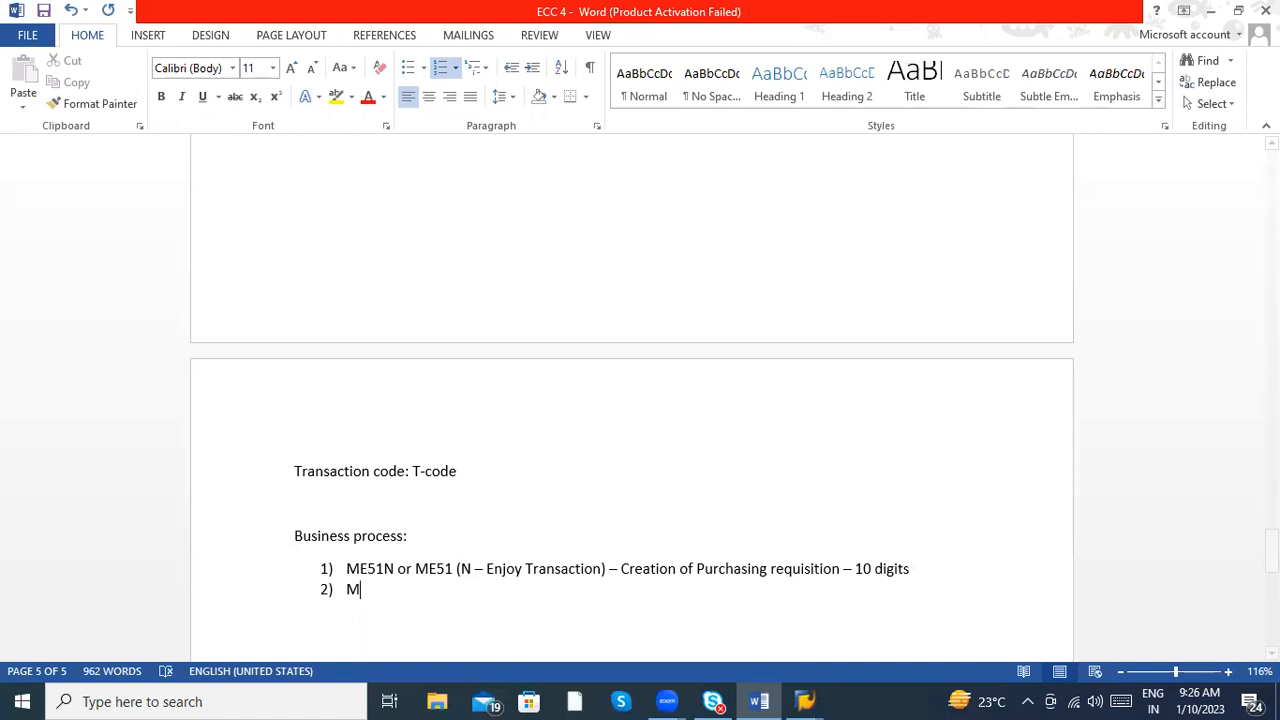
type("E52N -  Chang")
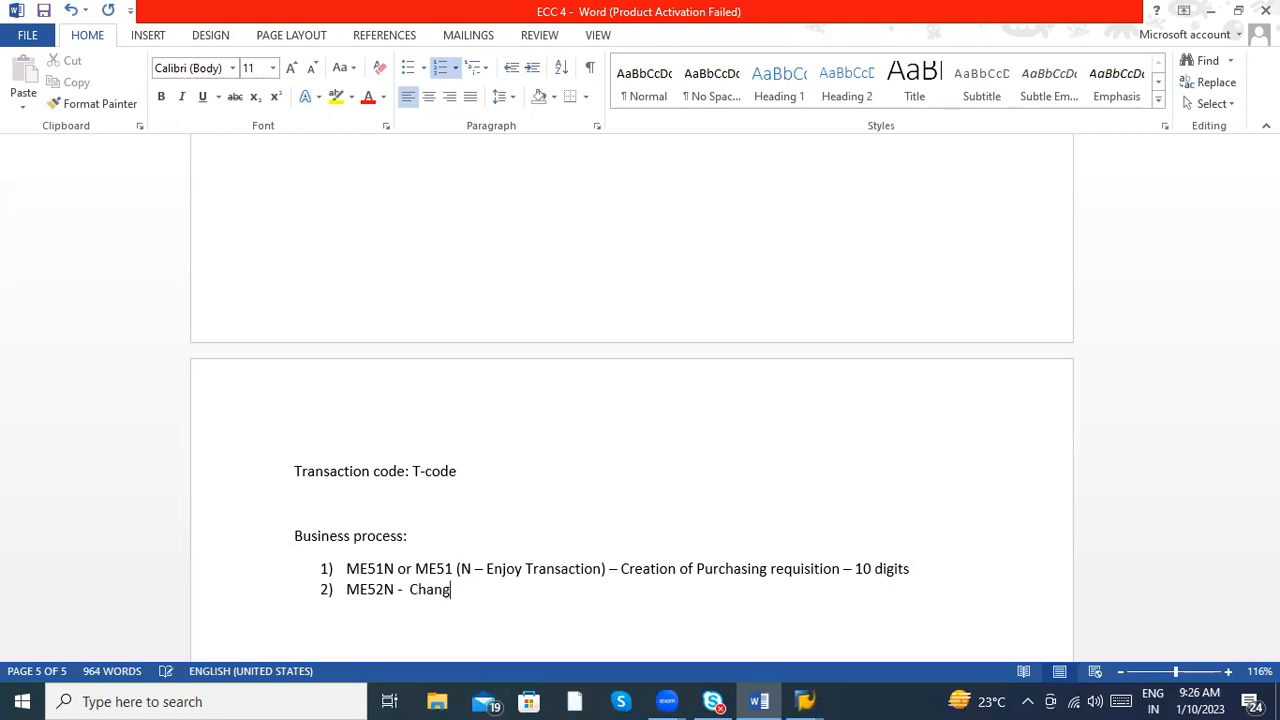
type("e Purchase reuui")
key("BackSpace")
key("BackSpace")
key("BackSpace")
type("quistion")
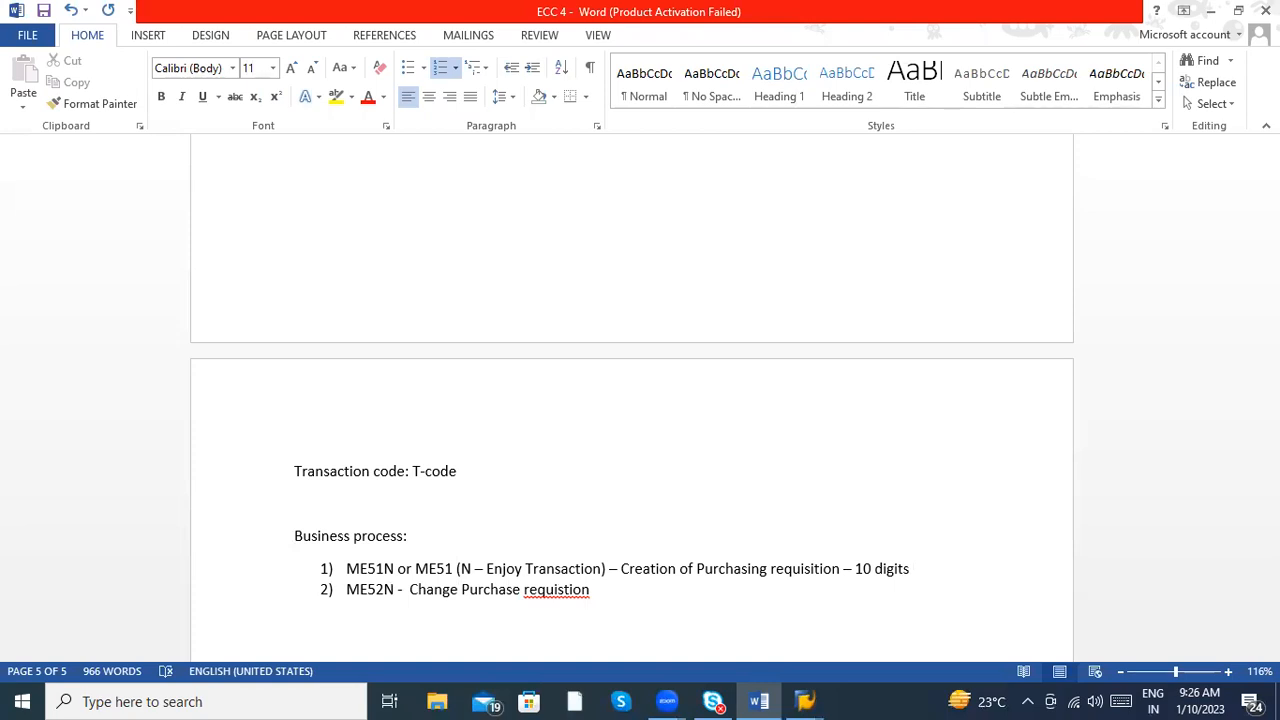
- Correct the spelling of "requisition" in the second list item and select "10 digits" in the first item
right_click(565, 591)
left_click(638, 452)
key("shift+Left")
key("shift+Left")
key("shift+Left")
key("shift+Left")
key("shift+Left")
key("shift+Left")
key("shift+Left")
key("shift+Left")
key("shift+Left")
key("shift+Left")
key("shift+Left")
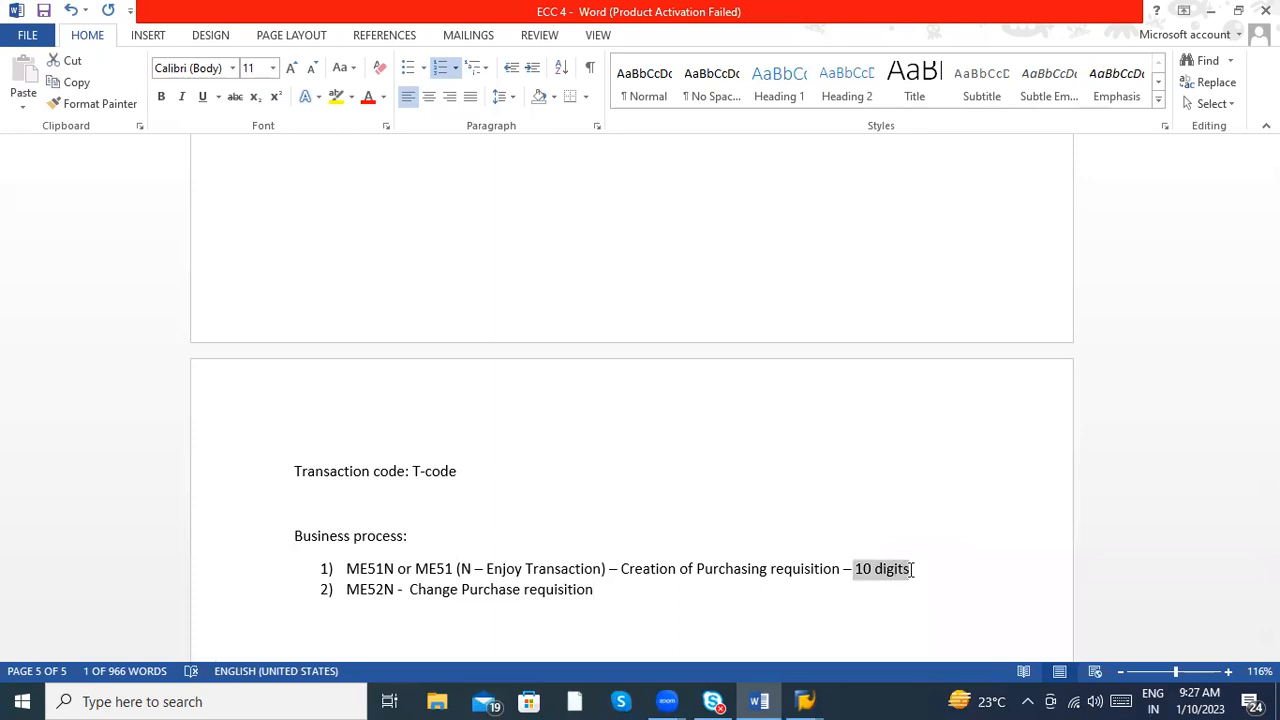
key("shift+Right")
key("shift+Right")
- Add a third list item reading "ME53N – Display Purchase requisition", with "requisition" spelled correctly
left_click(614, 600)
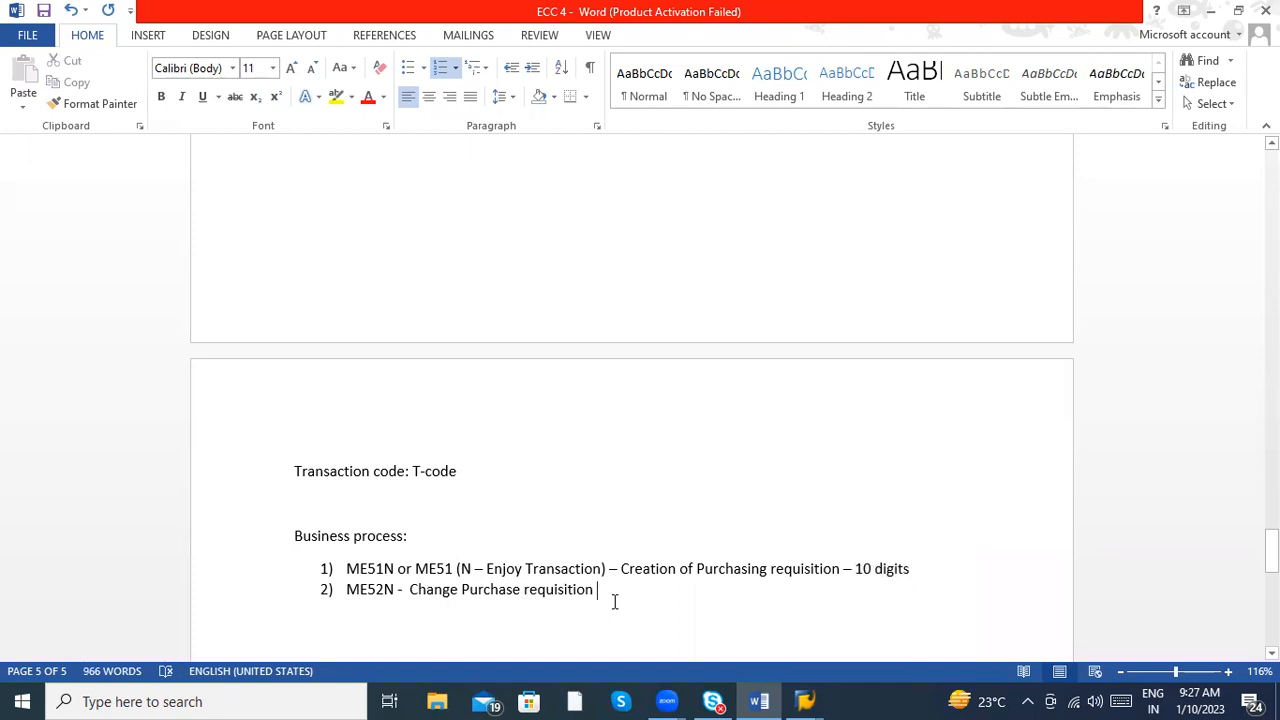
key("Return")
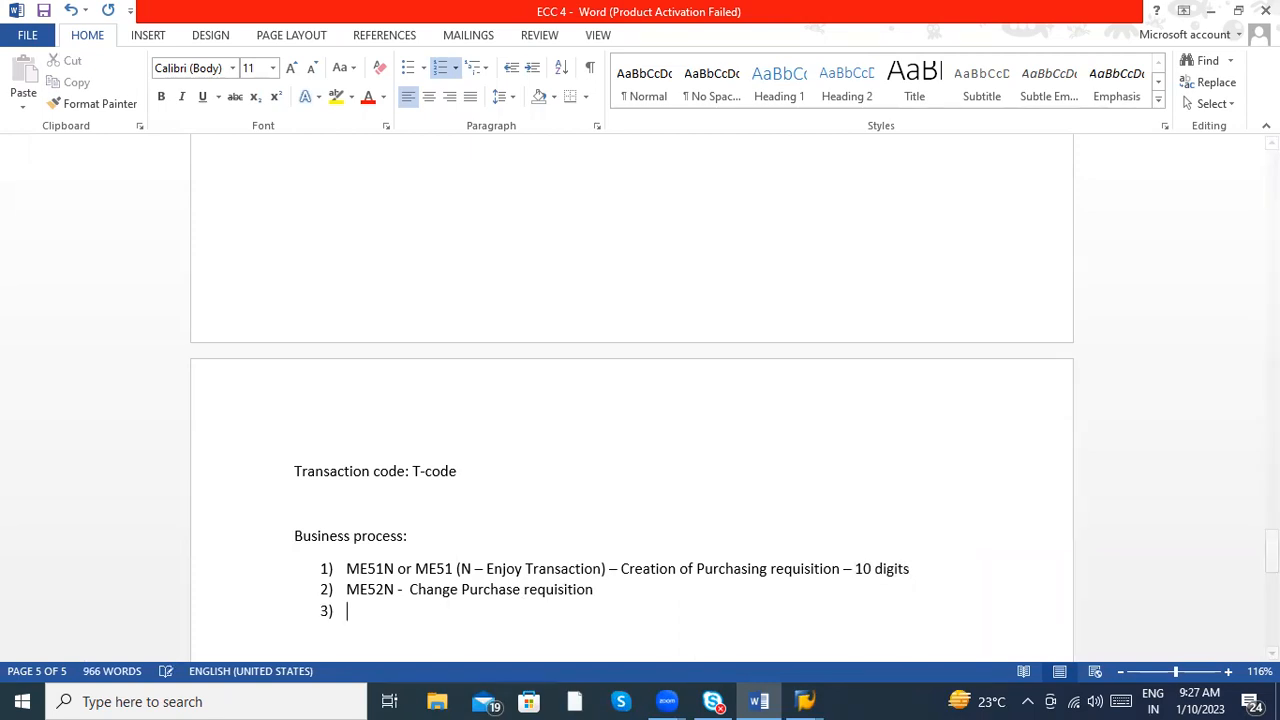
type("ME53N - ")
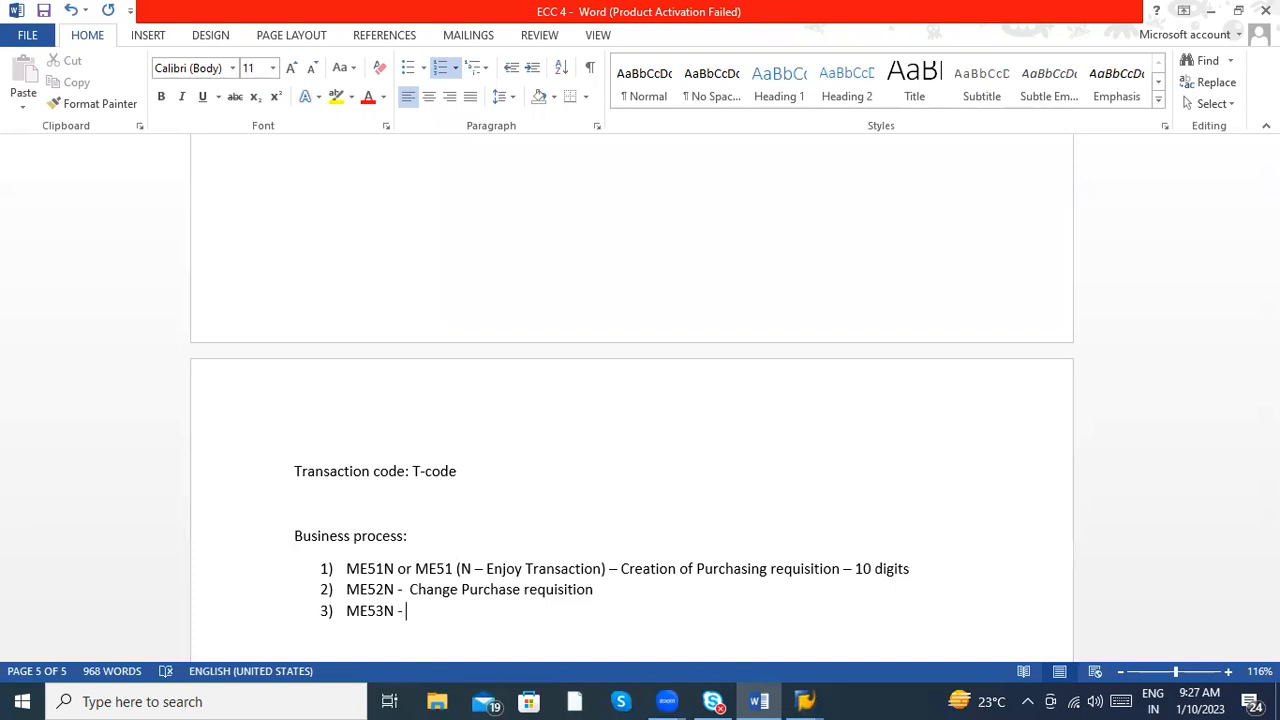
type("Display Purchase r")
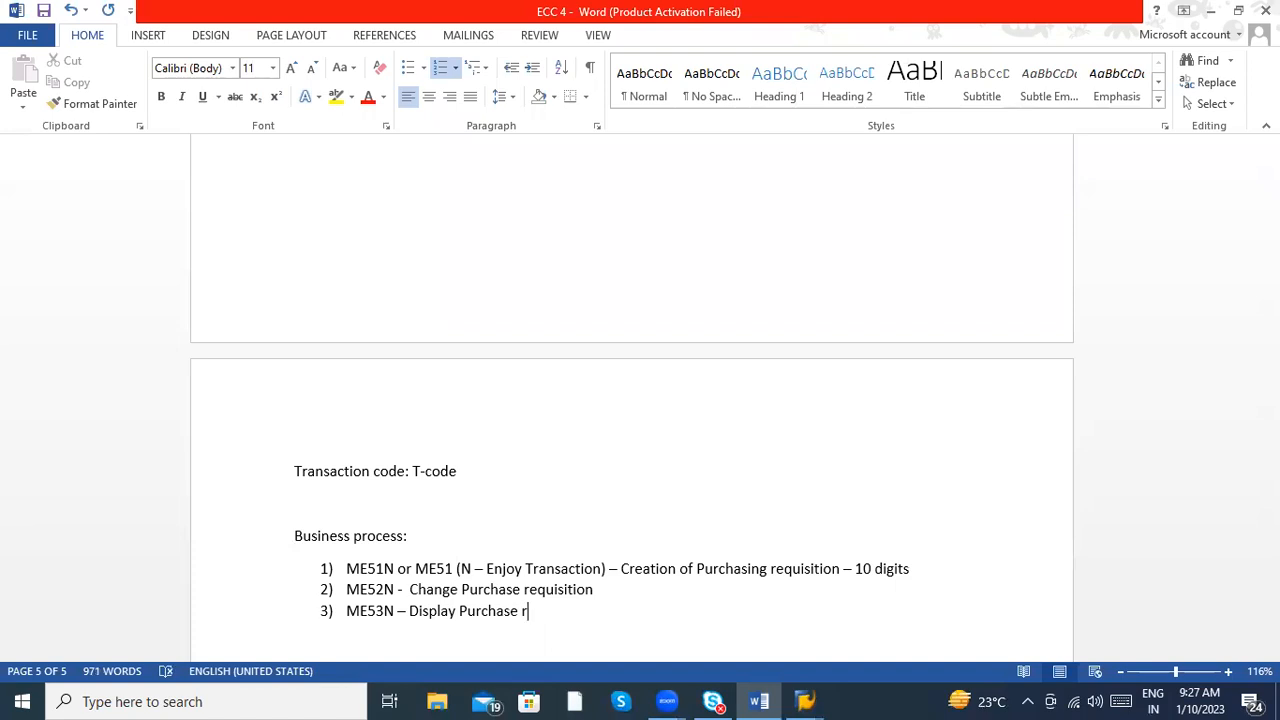
type("equistion")
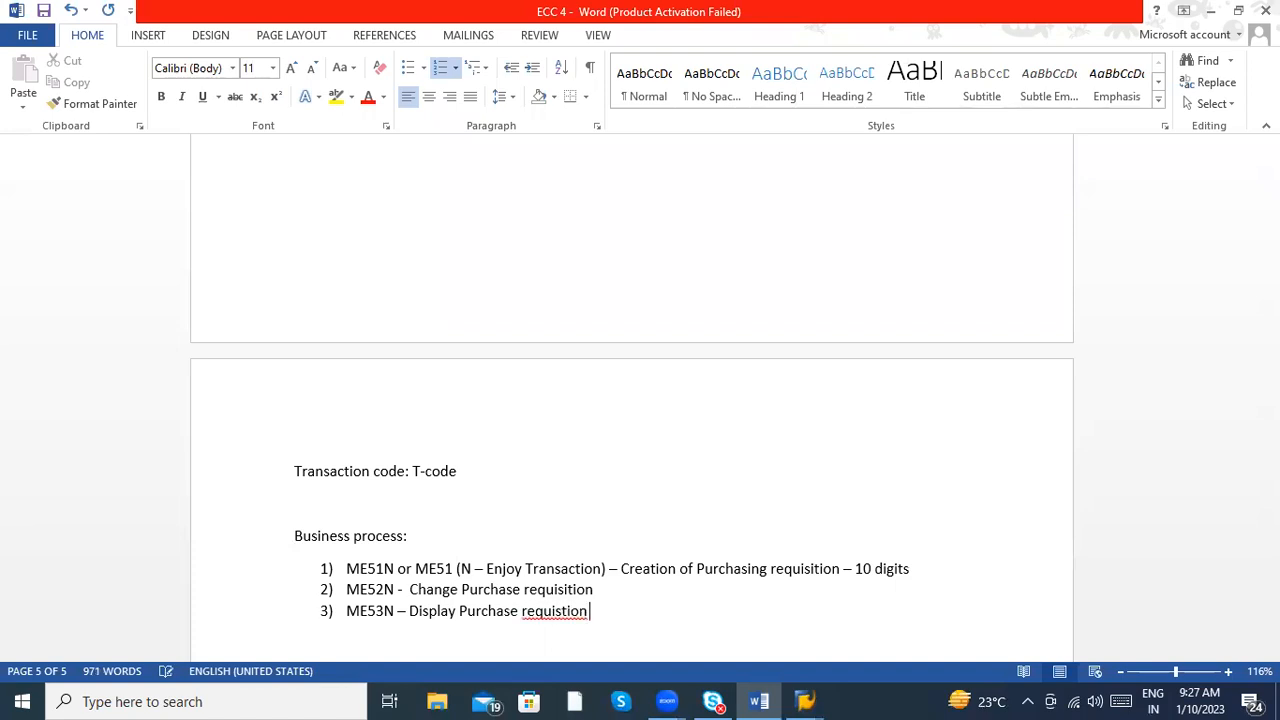
right_click(562, 617)
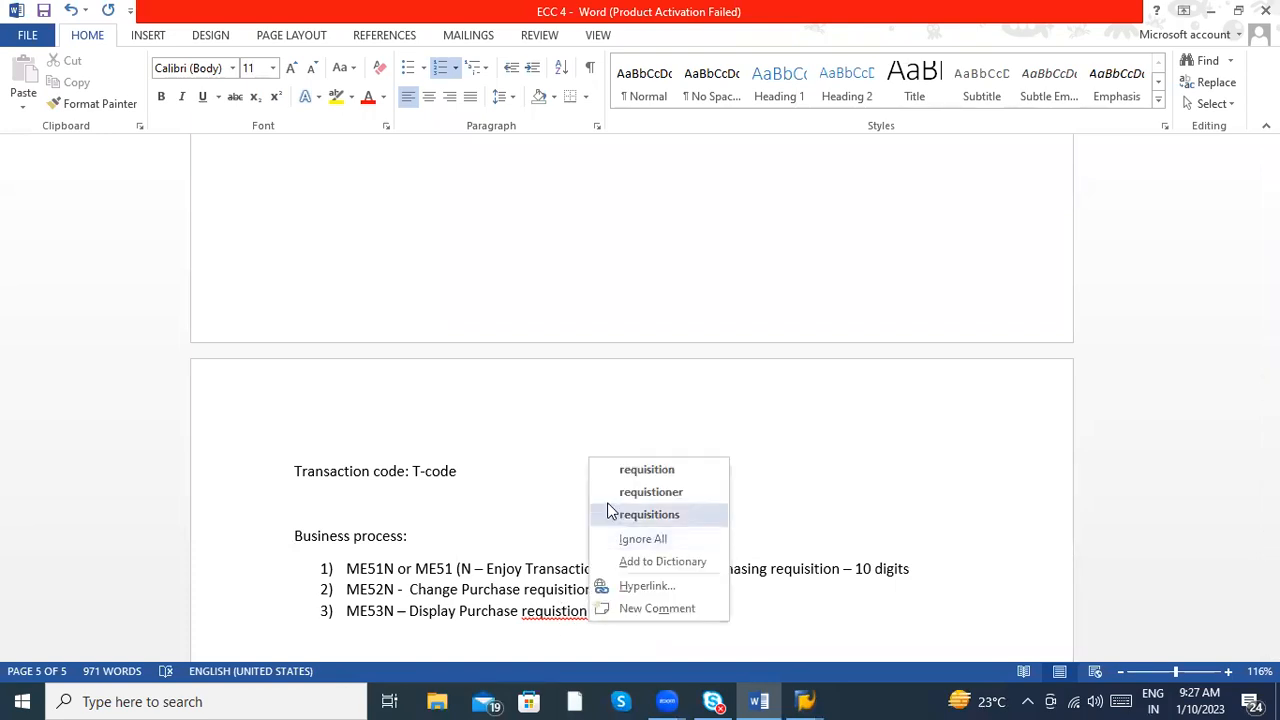
left_click(621, 470)
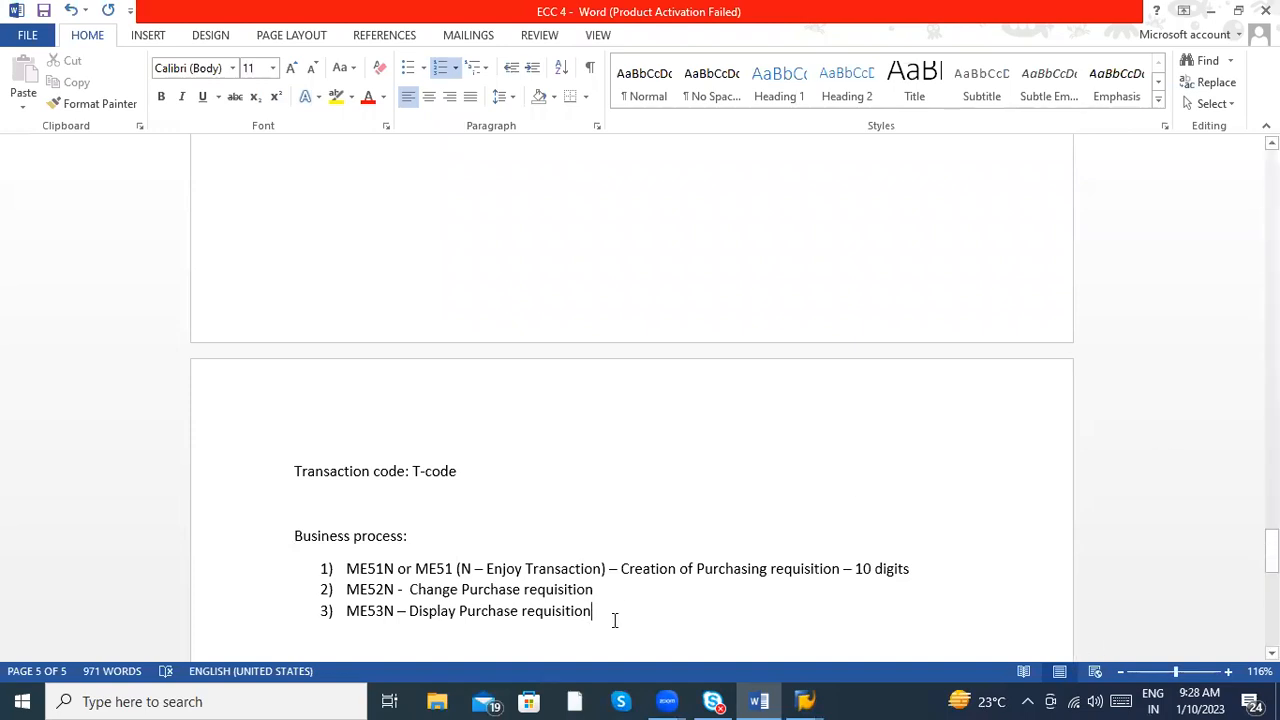
key("Return")
key("Return")
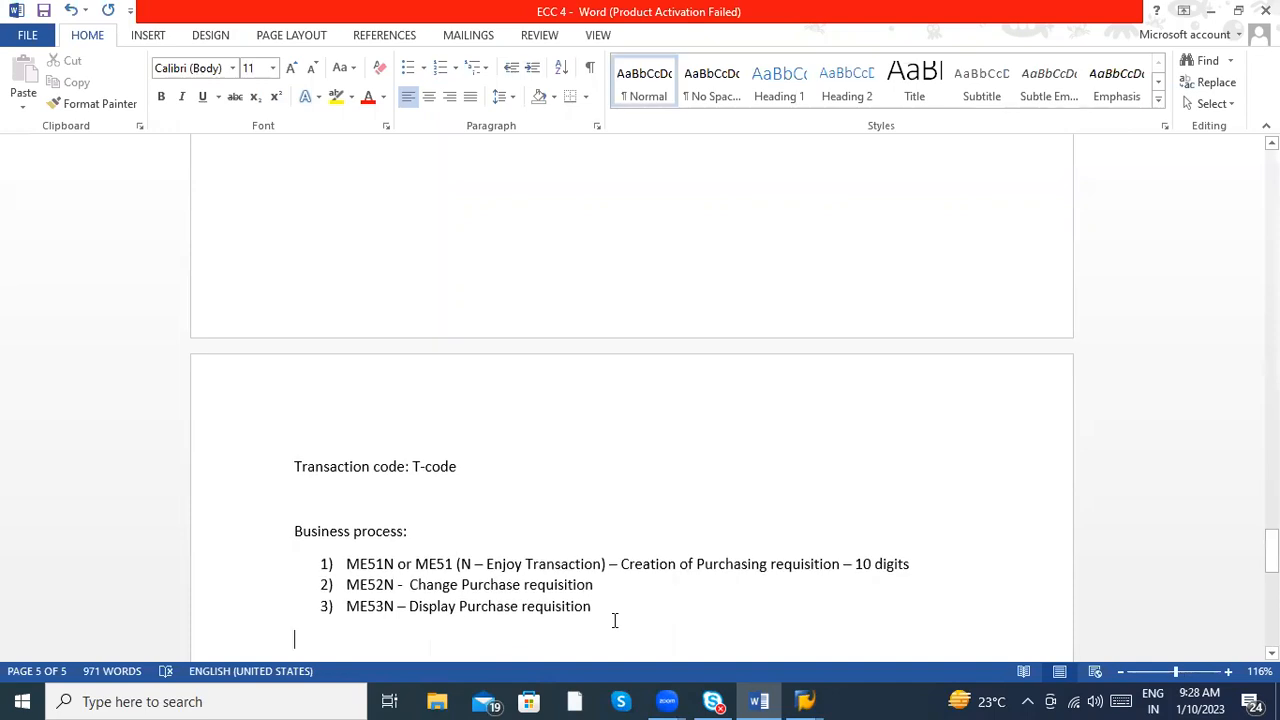
key("BackSpace")
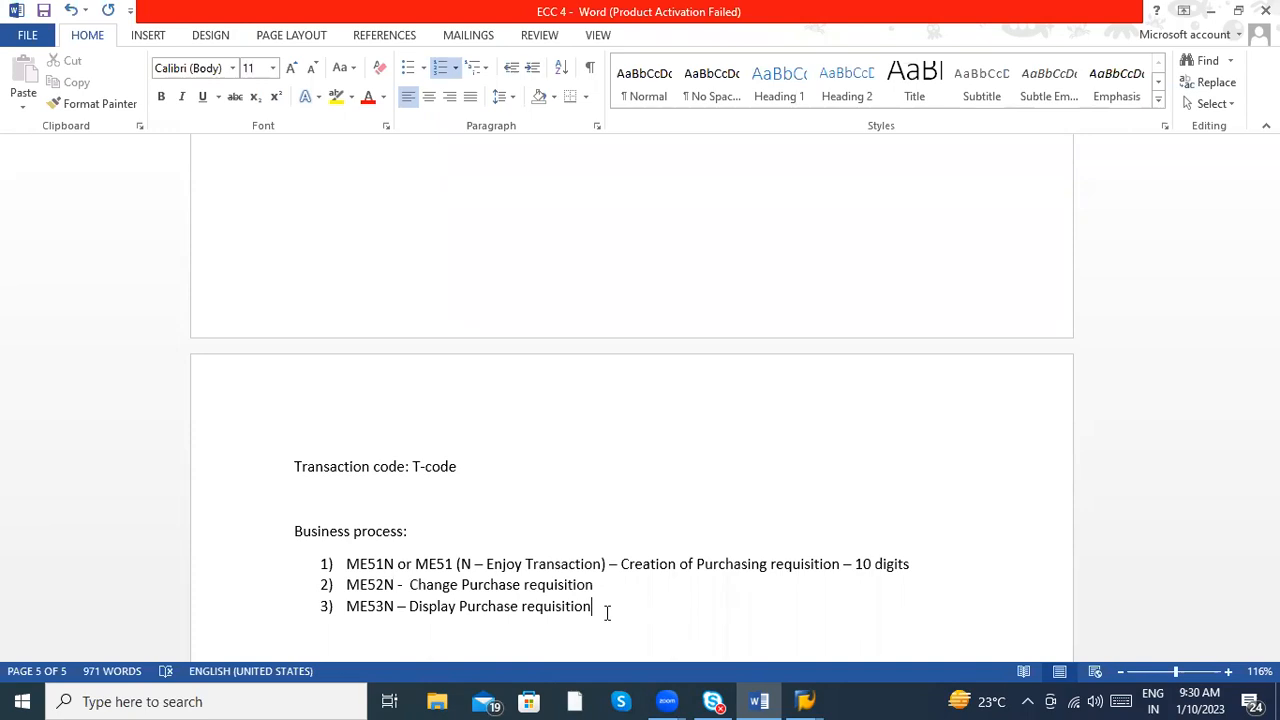
- Add a fourth list item starting with "ME54N or ME55 –"
key("Return")
type("ME54N ")
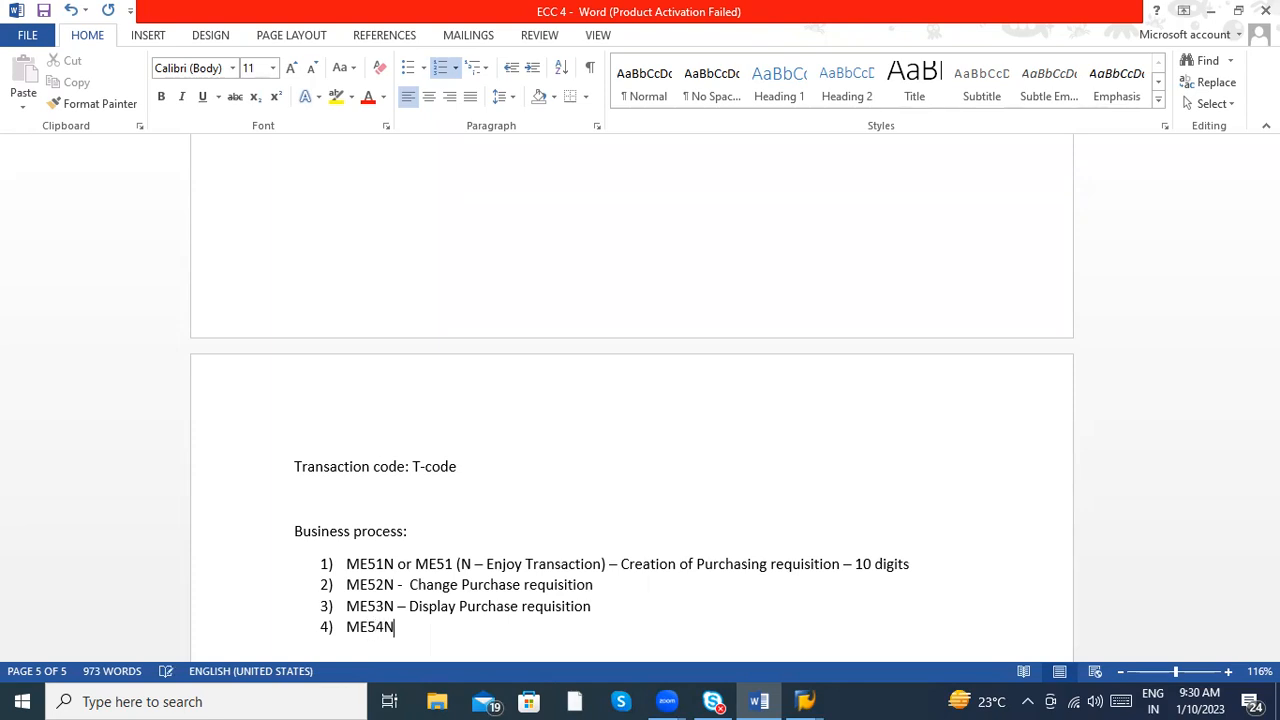
type("-")
key("BackSpace")
key("BackSpace")
type("or ")
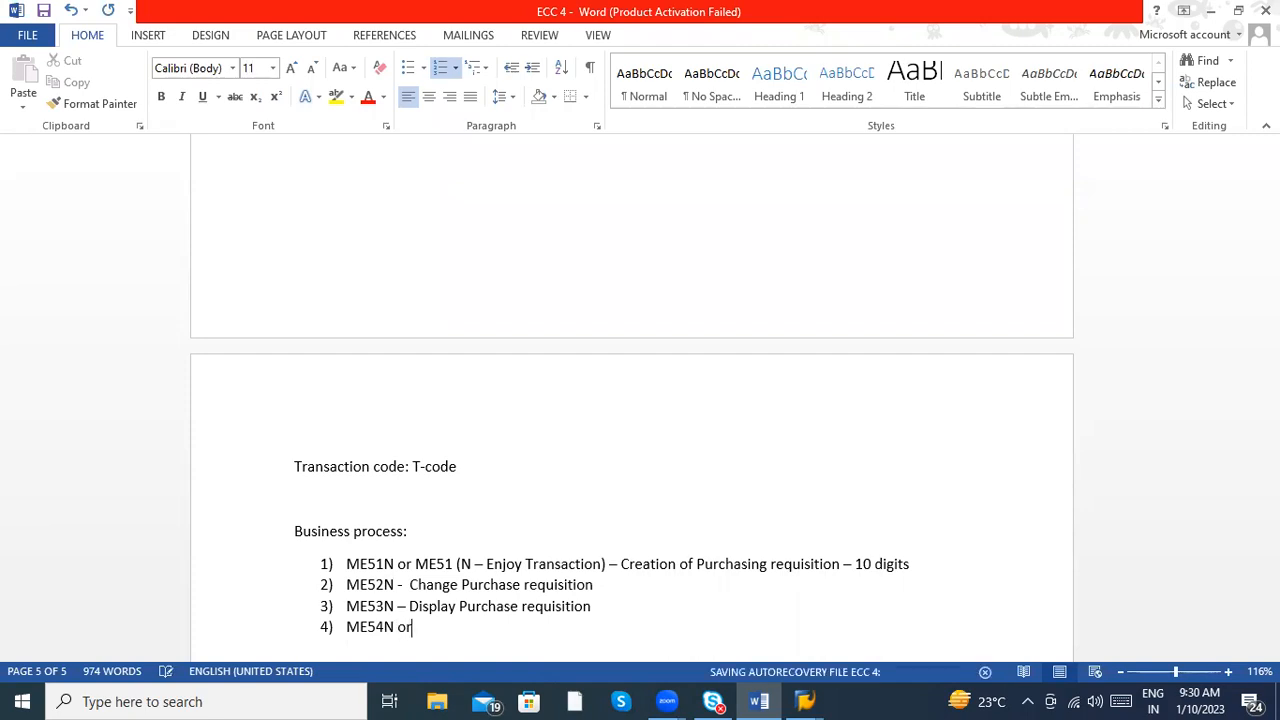
type("ME55 - ")
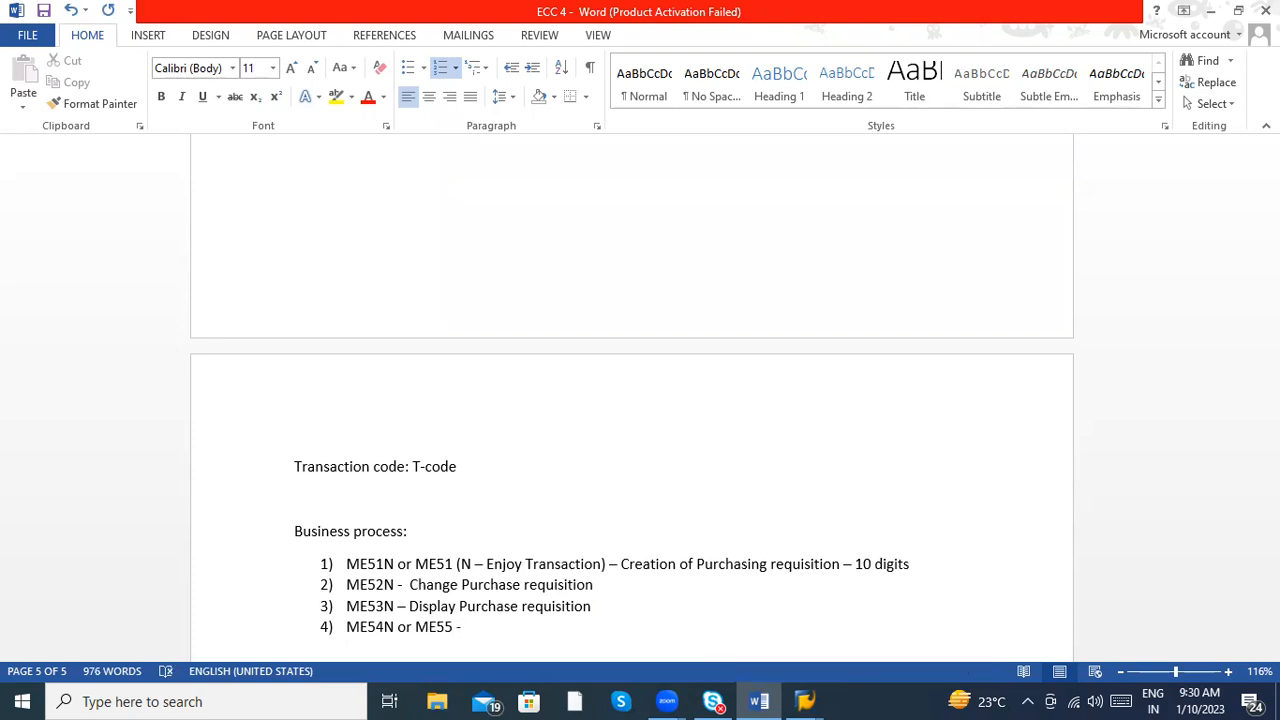
type("Collective release of PR ")
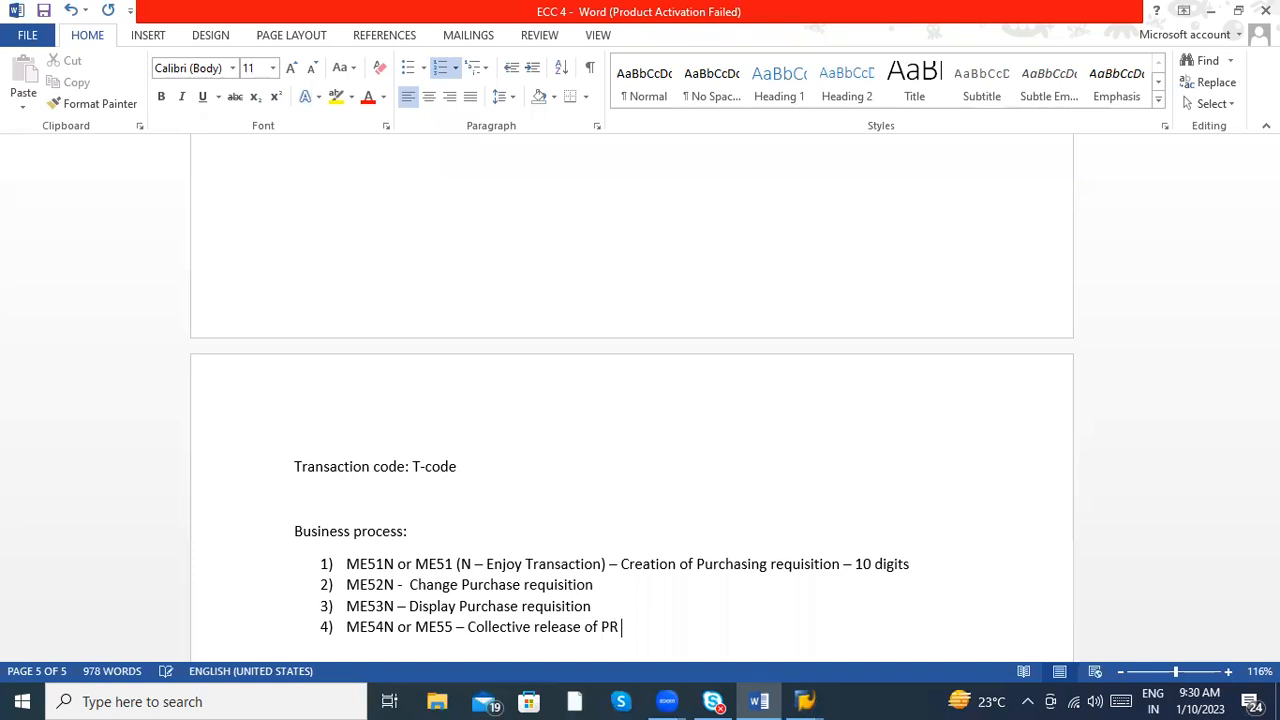
type("or Individual release")
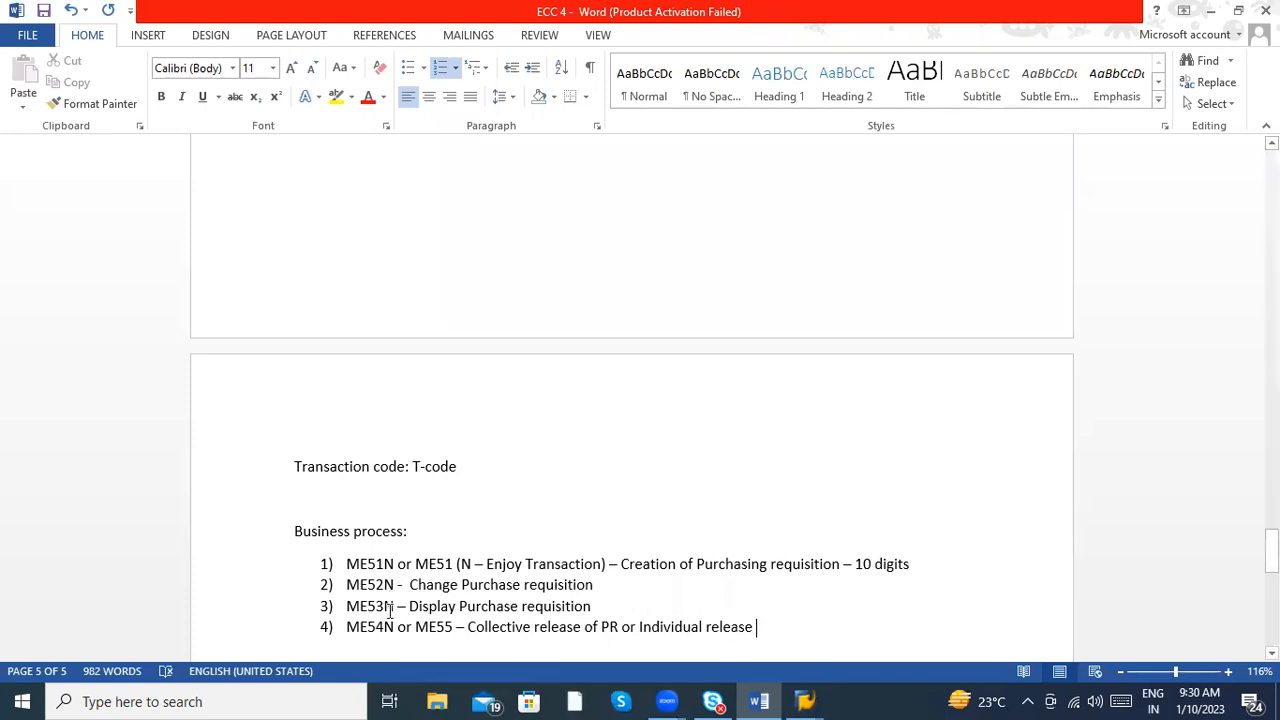
- Below the fourth list item, add the indented unnumbered lines "Team lead" and "Manager"
left_click(506, 627)
left_click(440, 632)
left_click(757, 626)
key("Return")
key("Return")
type("Team l")
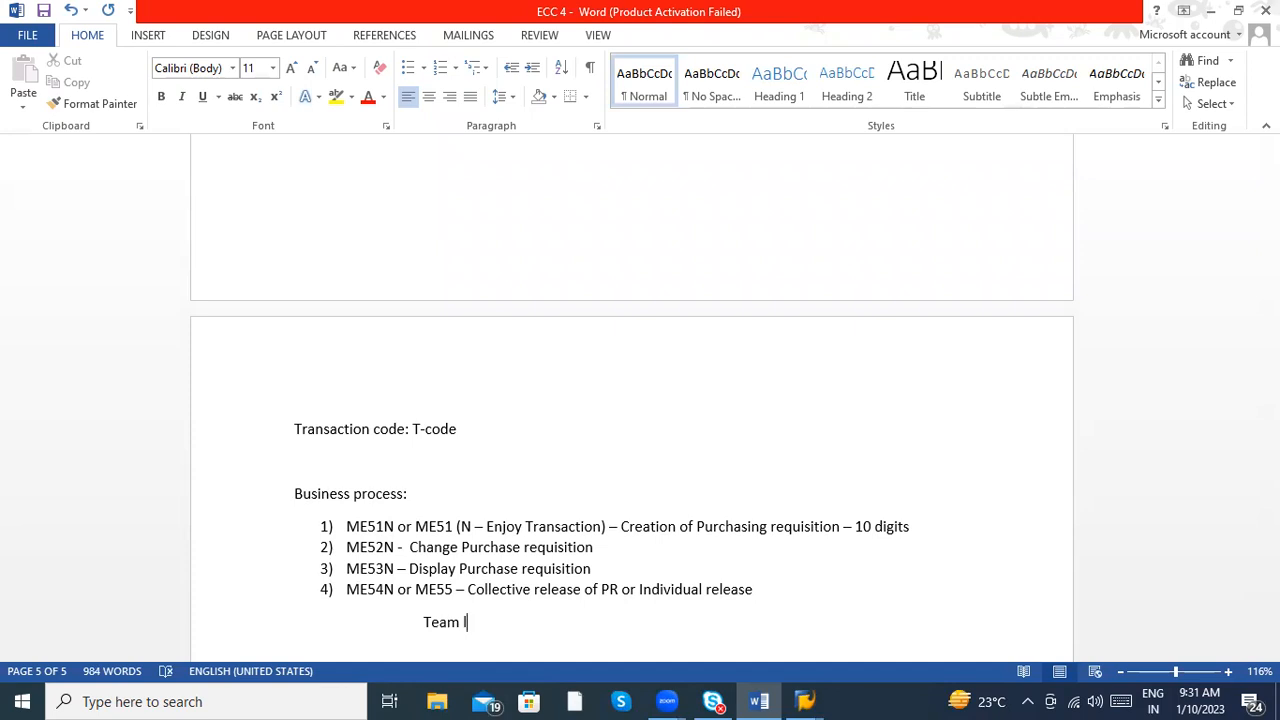
type("ead")
key("Return")
type("Manager")
key("Return")
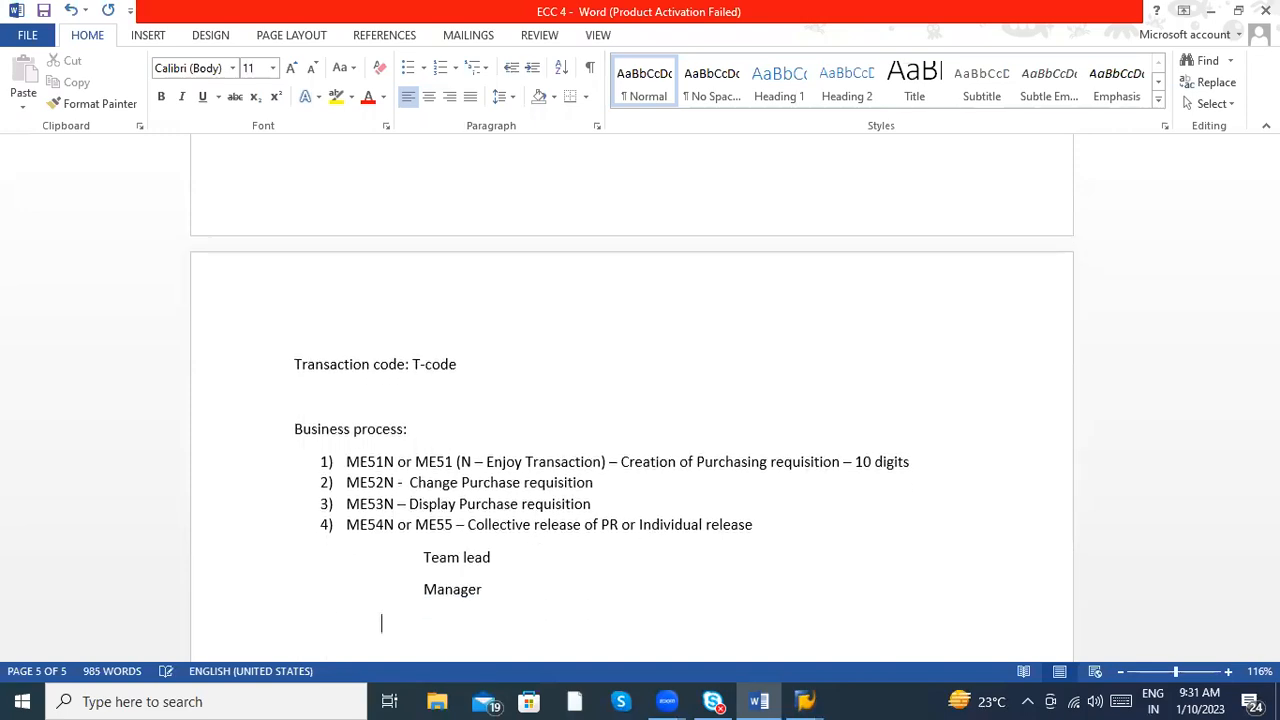
- Add an indented line "Delivery Head" below "Manager", with "Delivery" spelled correctly
key("BackSpace")
key("BackSpace")
key("BackSpace")
type("Deliverey Hwe")
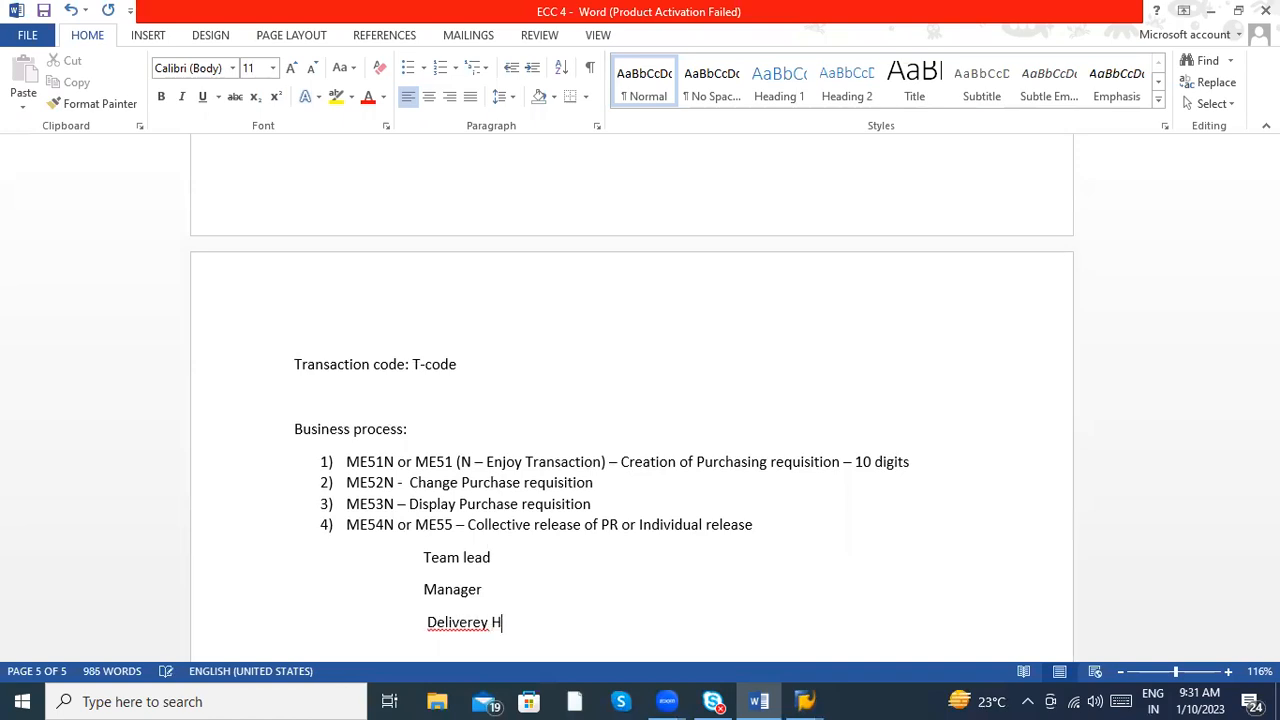
key("BackSpace")
key("BackSpace")
type("ead")
right_click(459, 622)
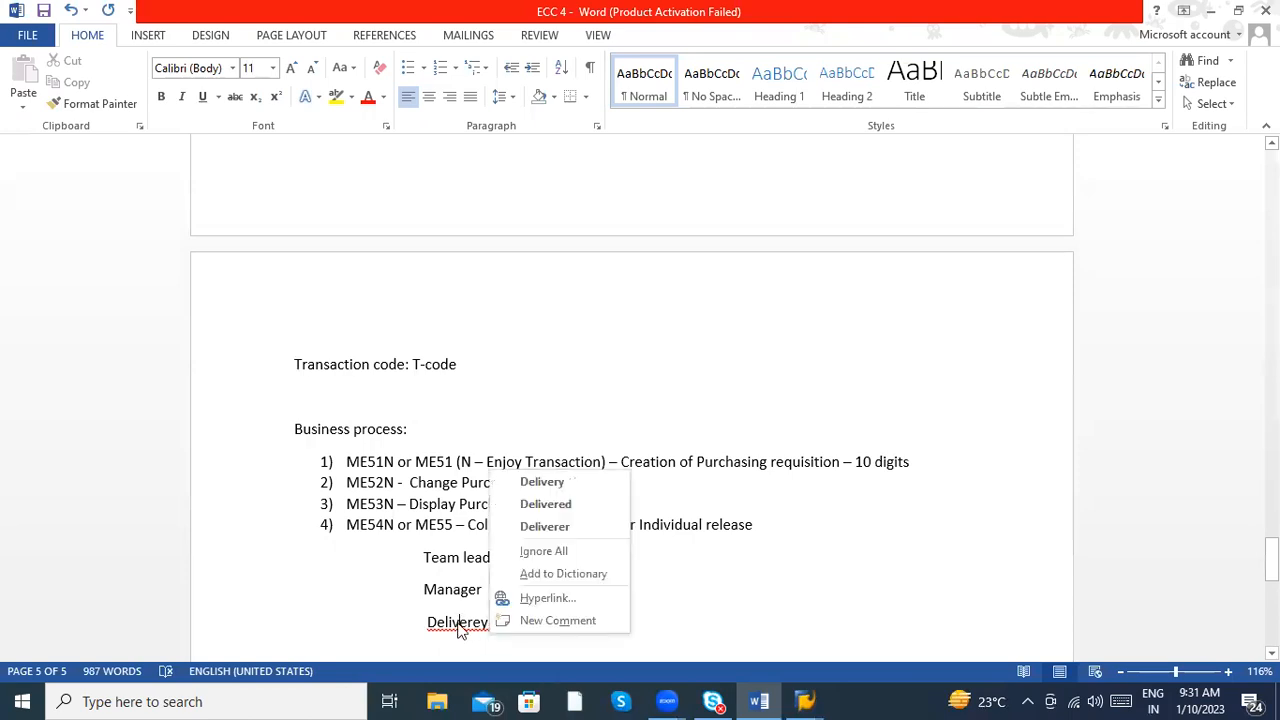
left_click(543, 483)
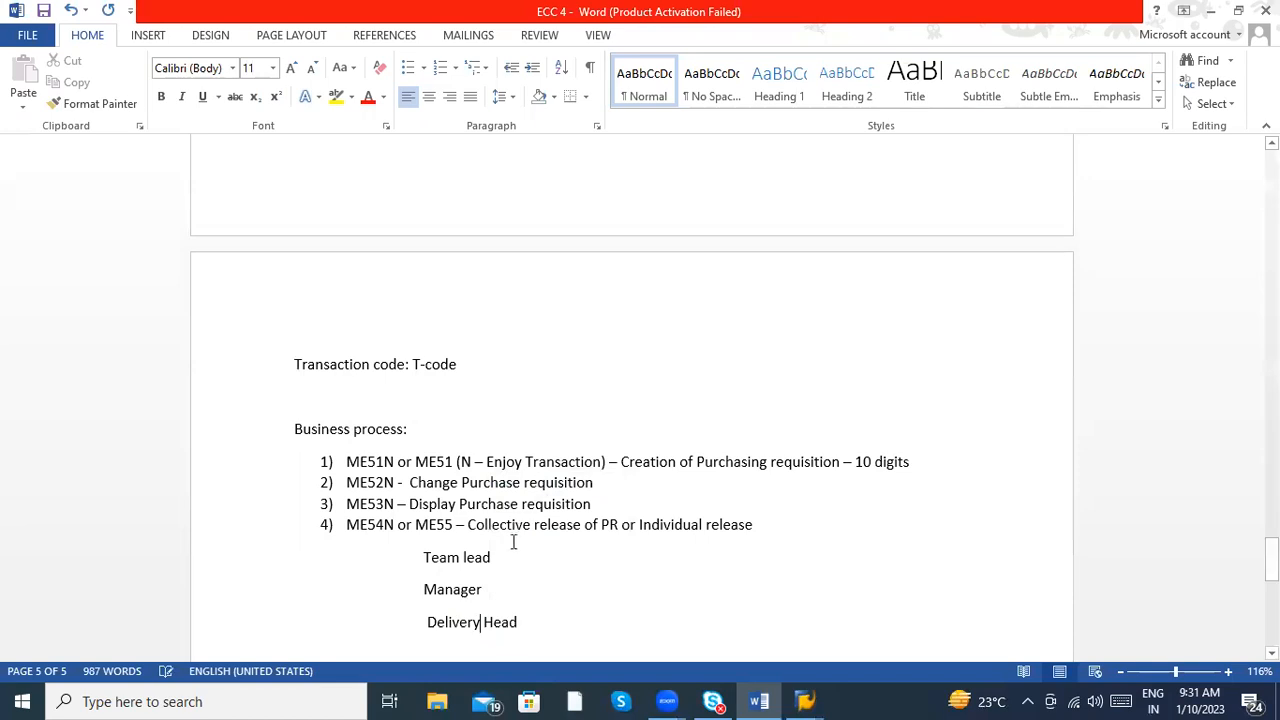
left_click(491, 587)
left_click(533, 626)
left_click(368, 524)
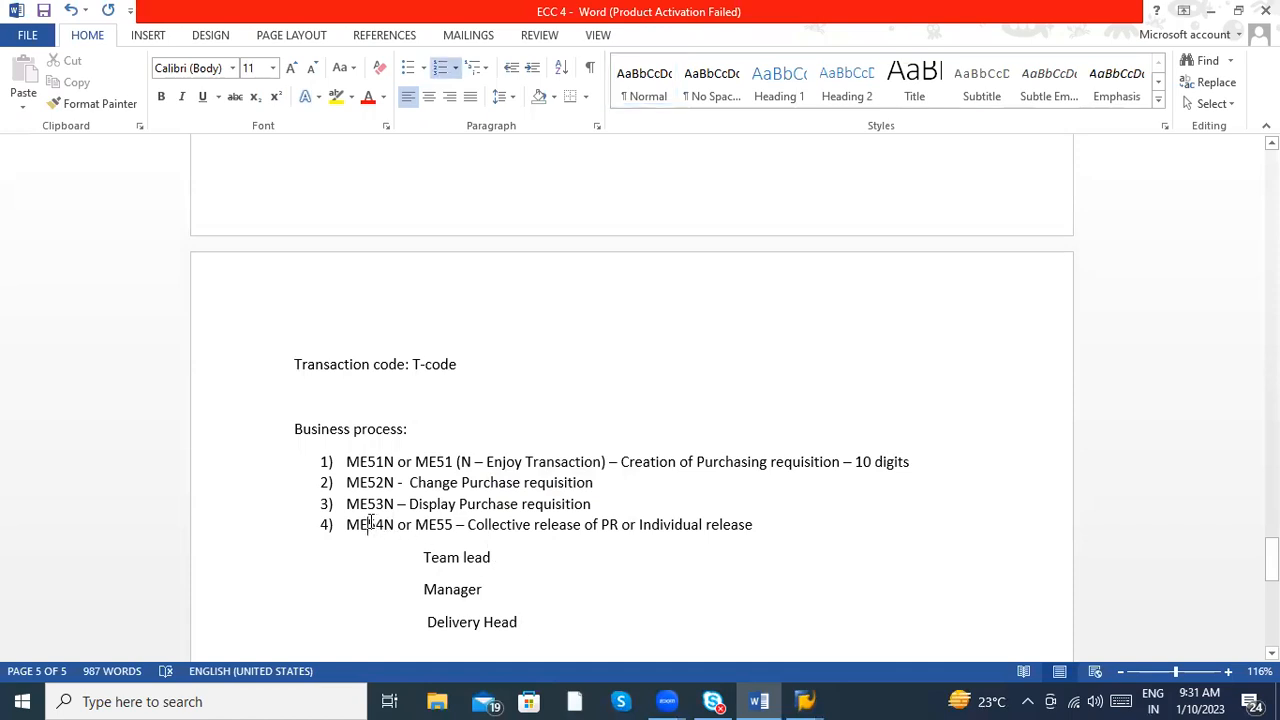
left_click(465, 560)
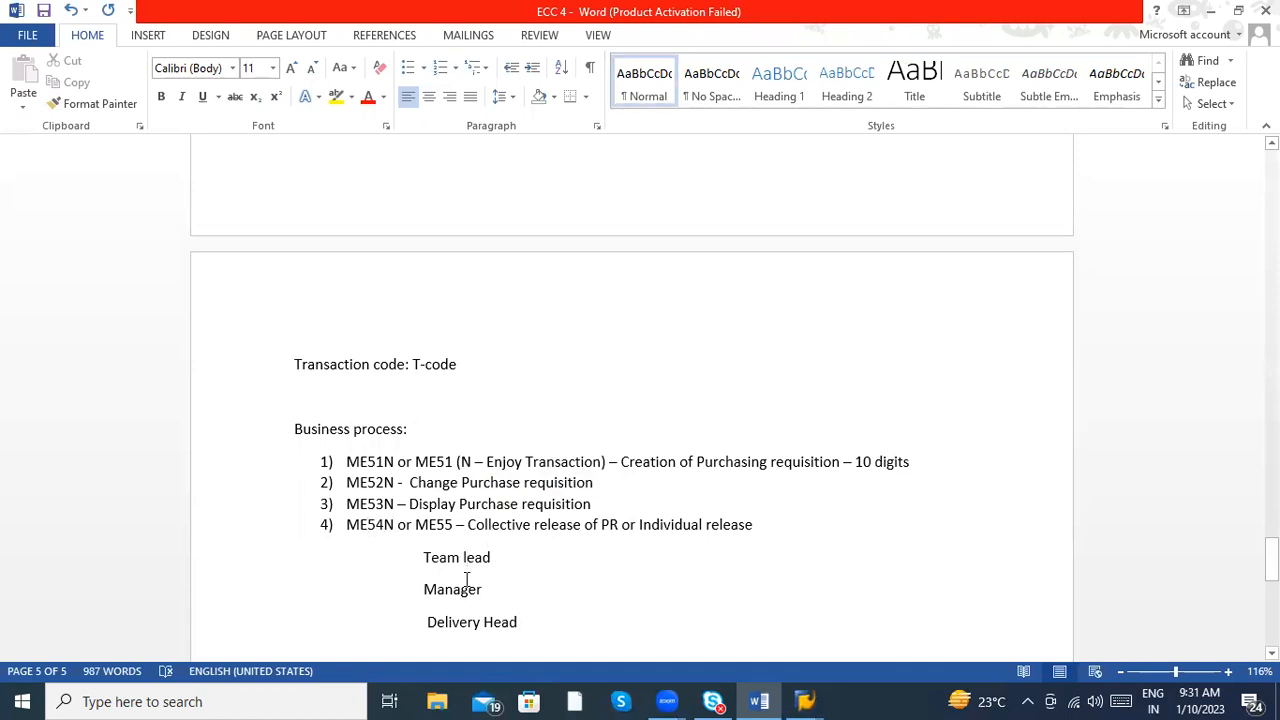
left_click(430, 528)
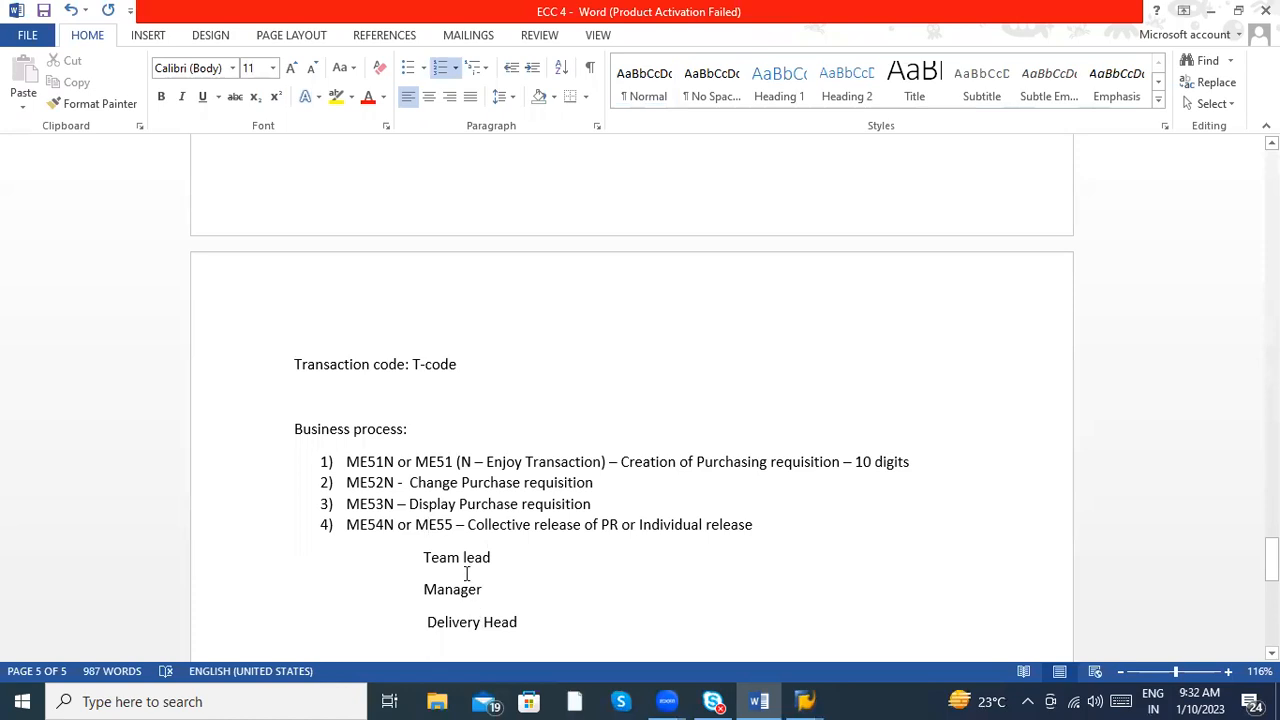
left_click(461, 558)
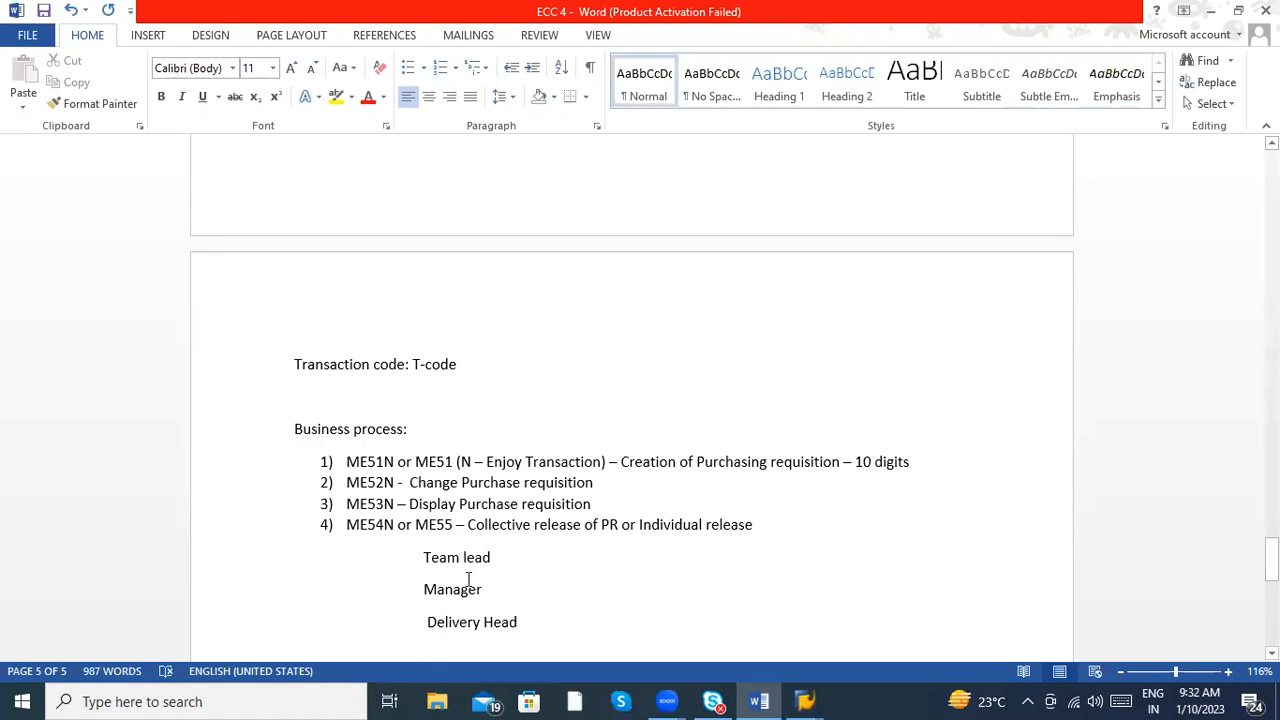
left_click(468, 590)
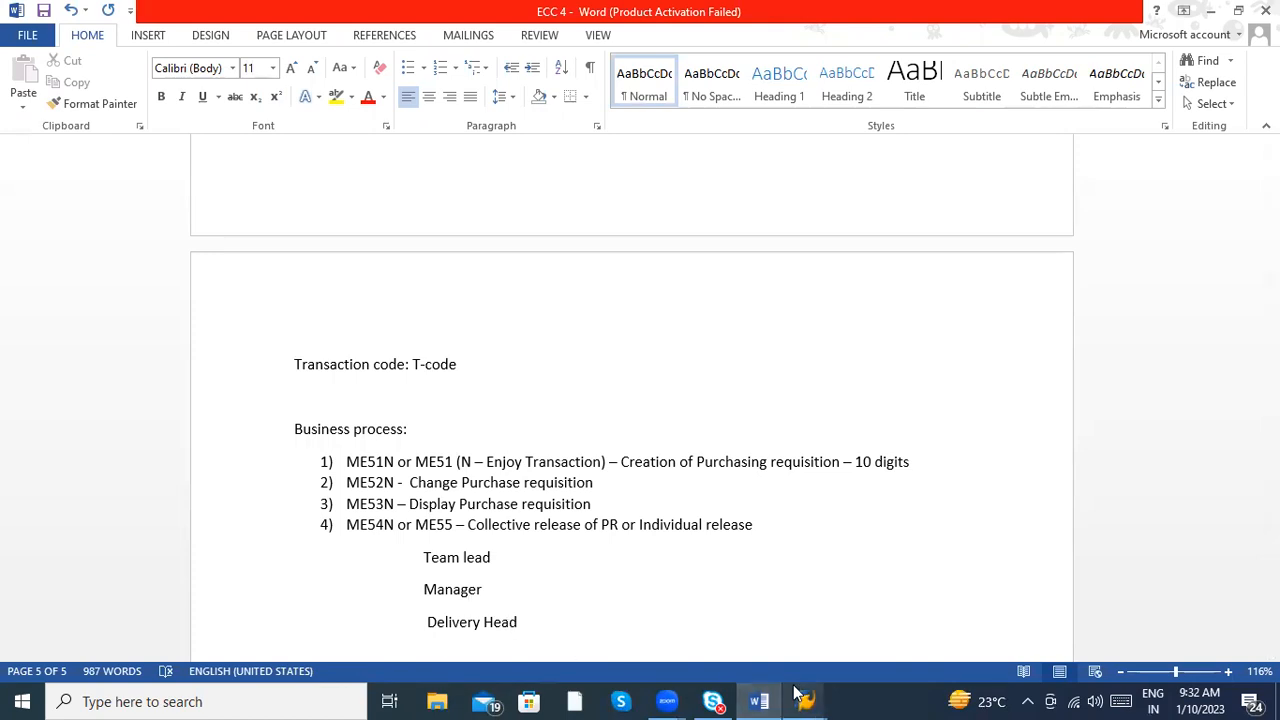
- Switch to SAP, run transaction /nme54n from the Create Purchase Requisition screen and dismiss the information message
mouse_move(805, 701)
left_click(821, 615)
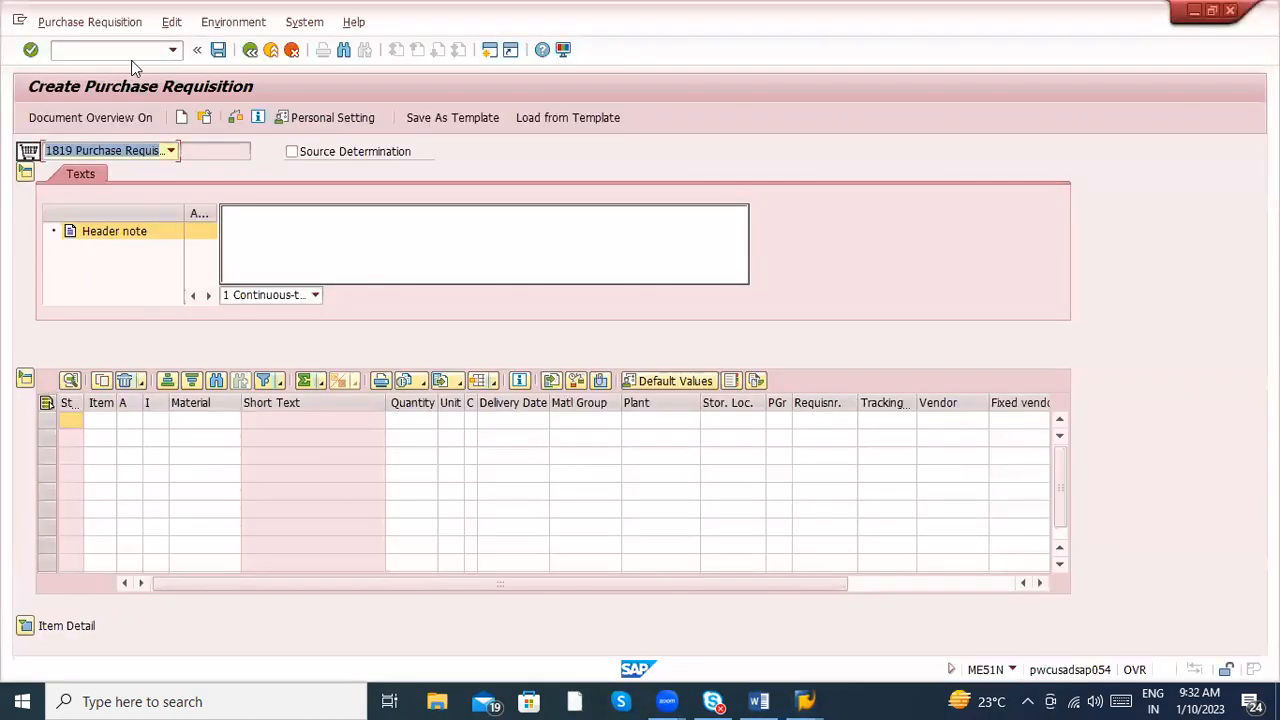
left_click(101, 49)
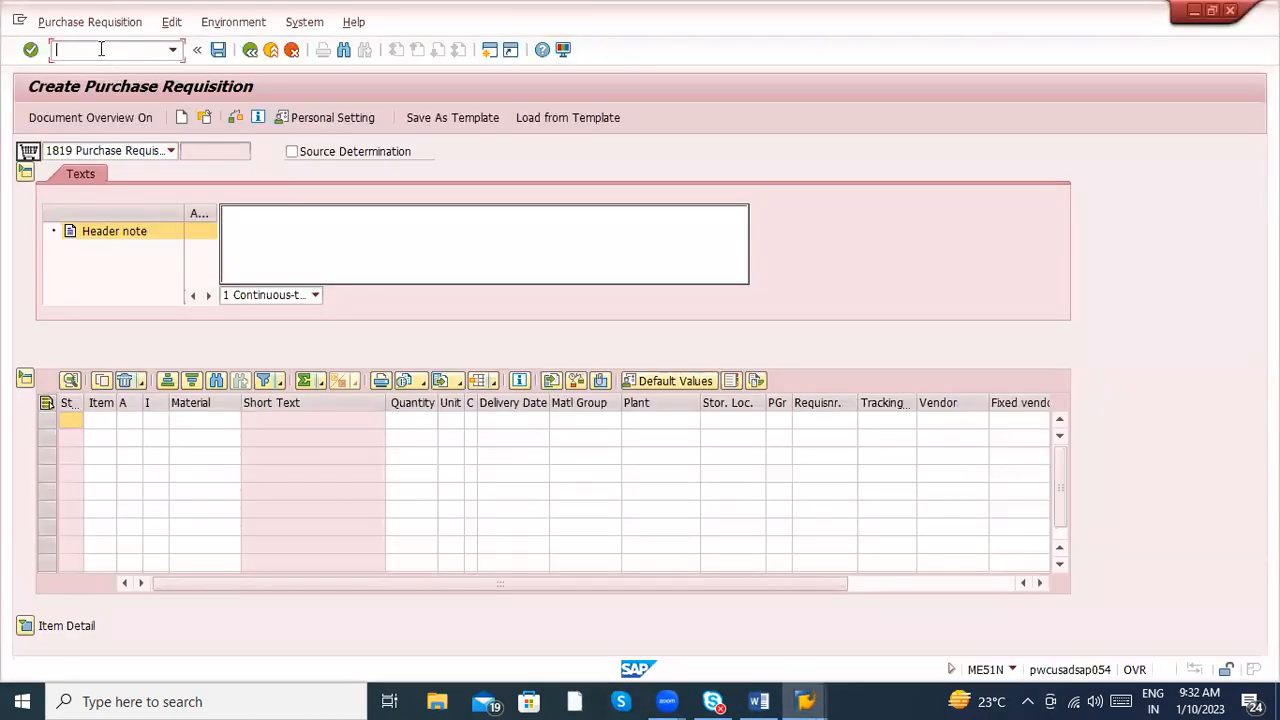
type("/nme54n")
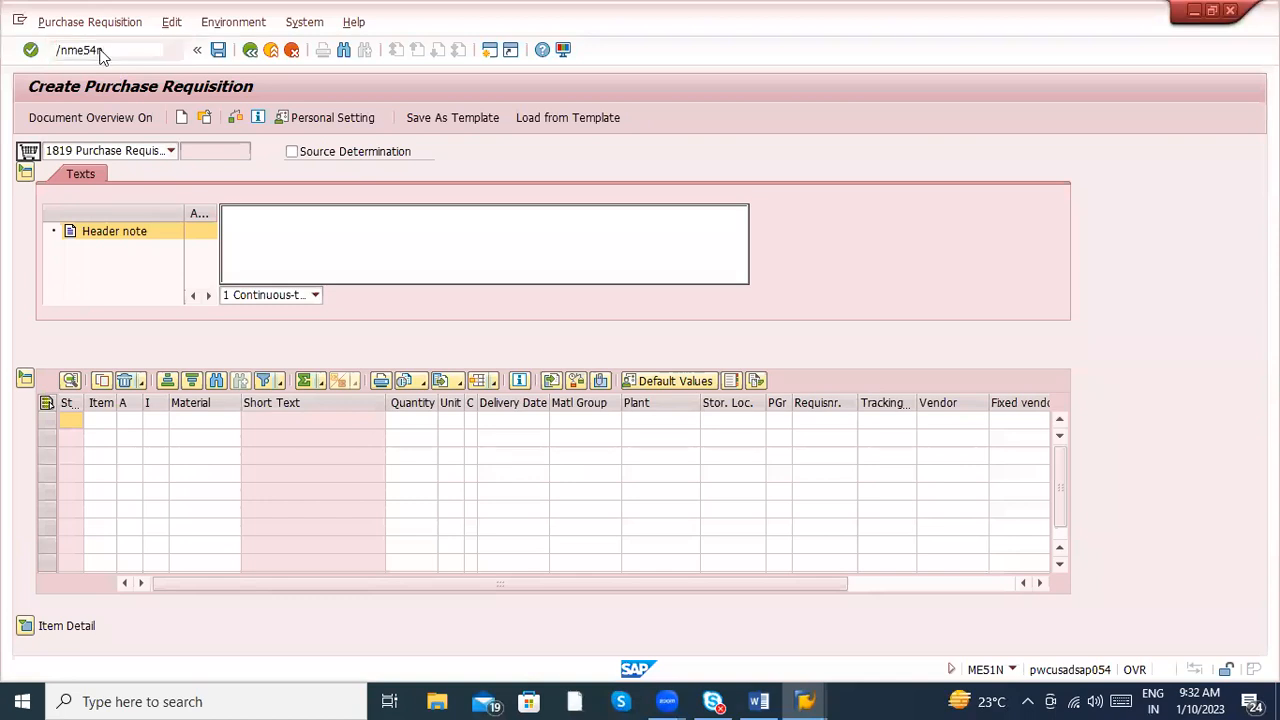
key("Return")
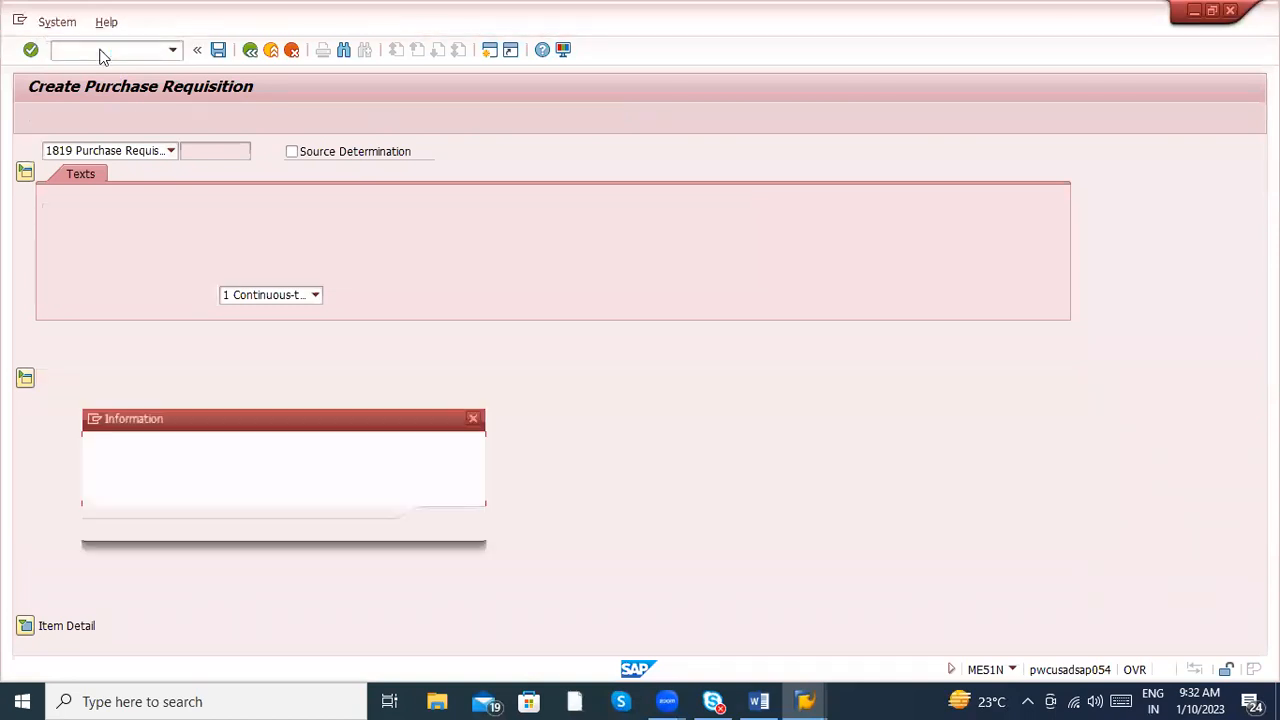
key("Return")
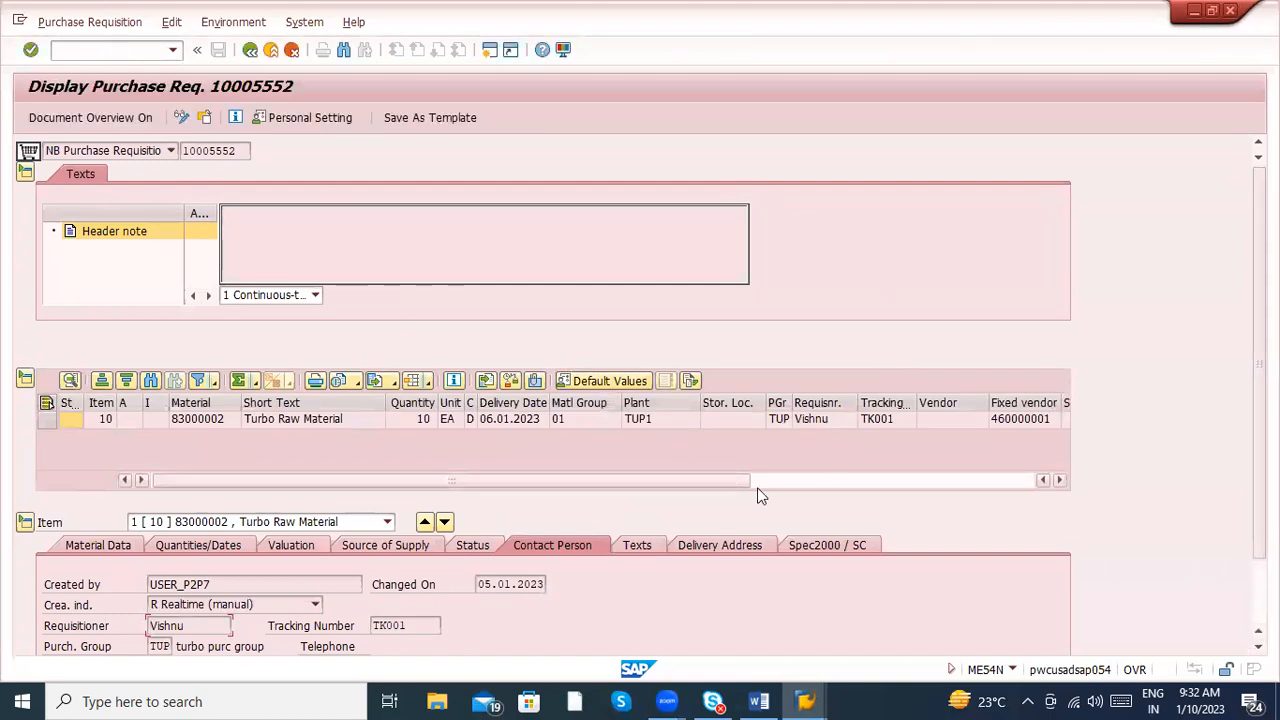
- View the requisition item's Spec2000 / SC details and expand the header section
left_click(828, 543)
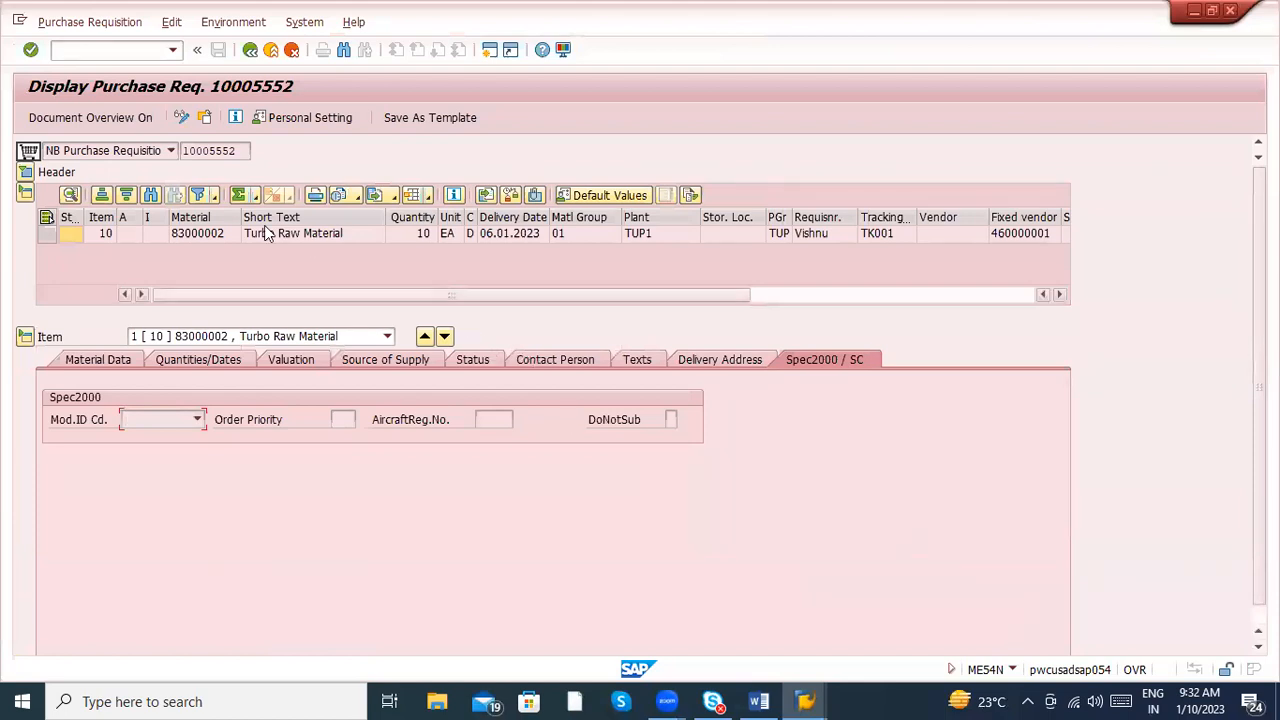
left_click(29, 170)
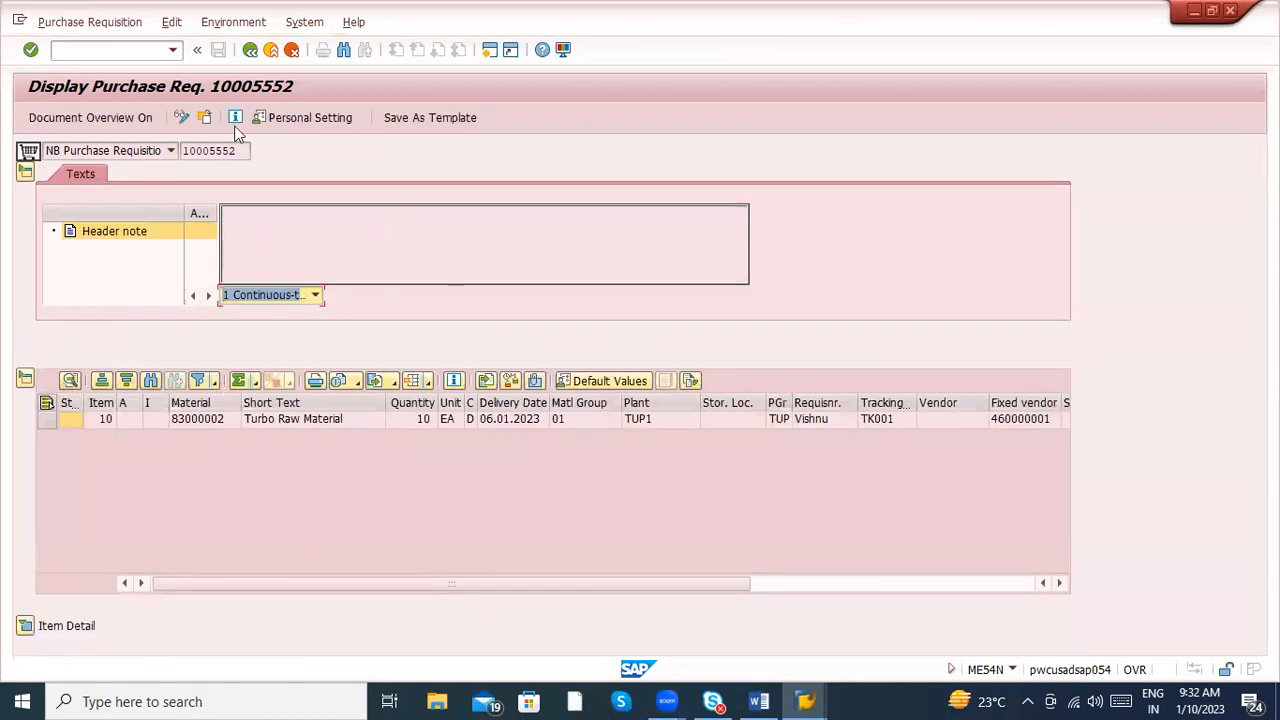
- Run transaction /nme55 and go to the Release group field of the collective release selection
left_click(104, 46)
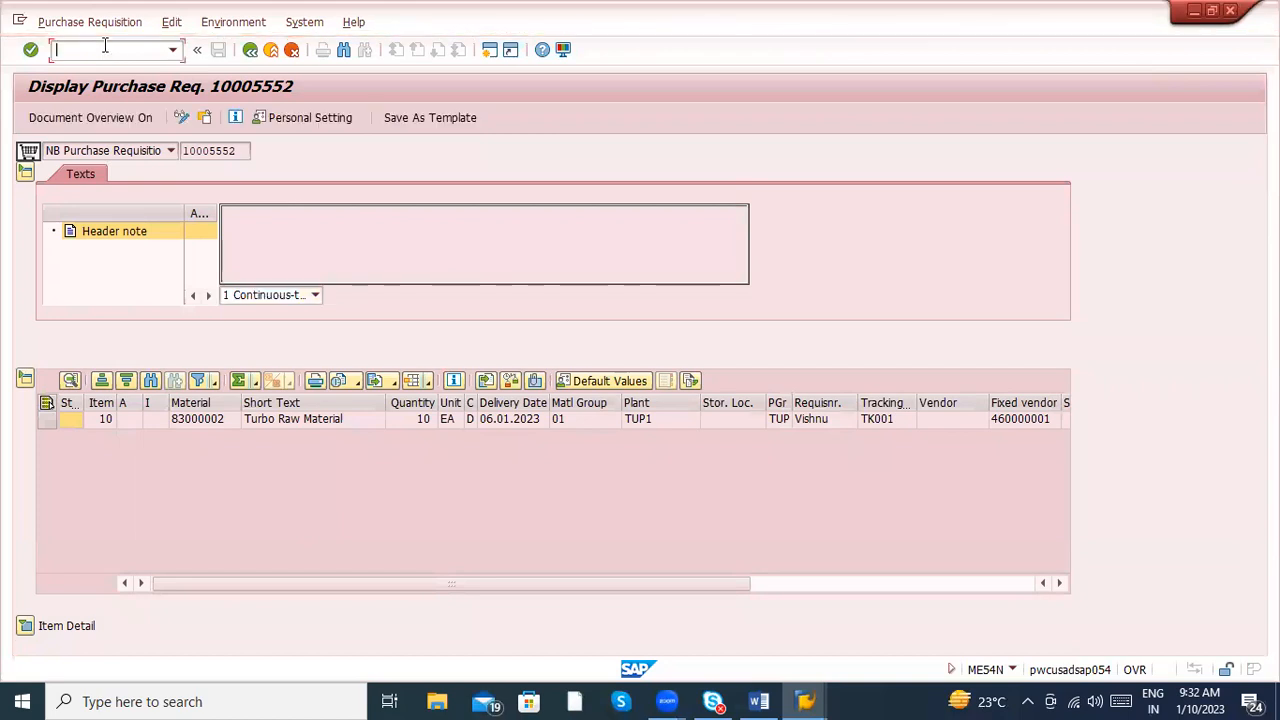
type("/nme55")
key("Return")
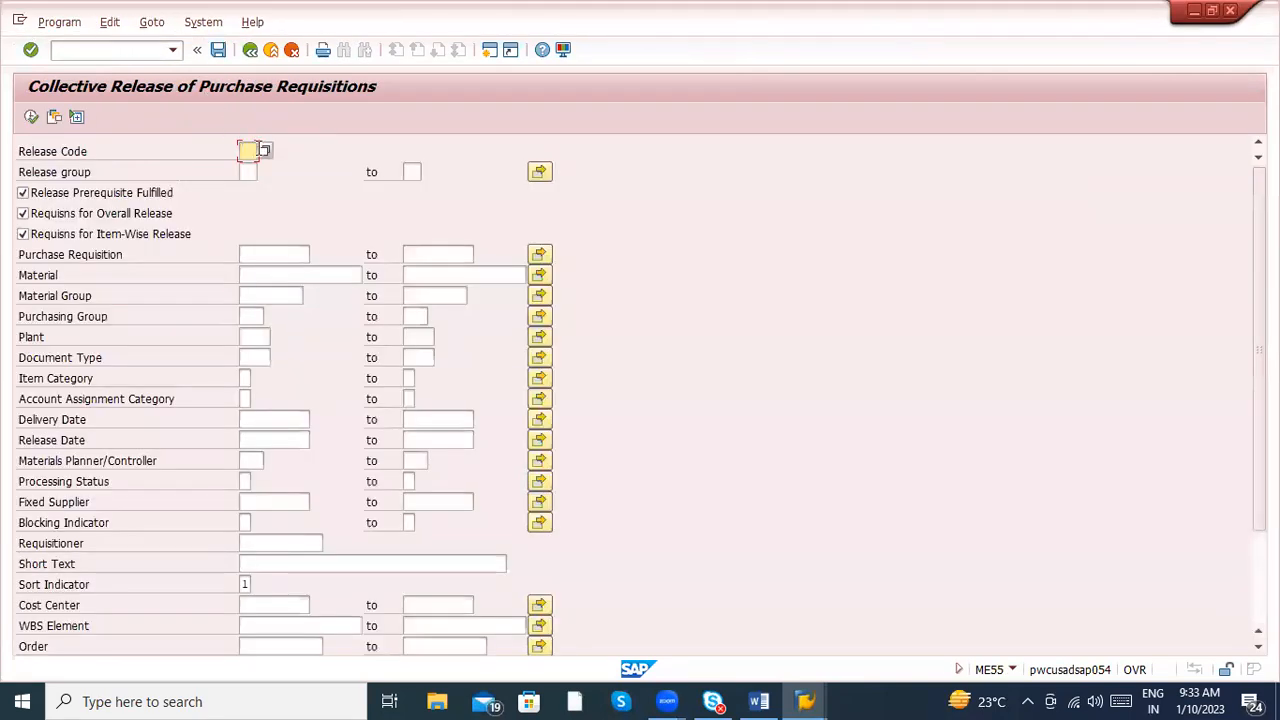
left_click(249, 171)
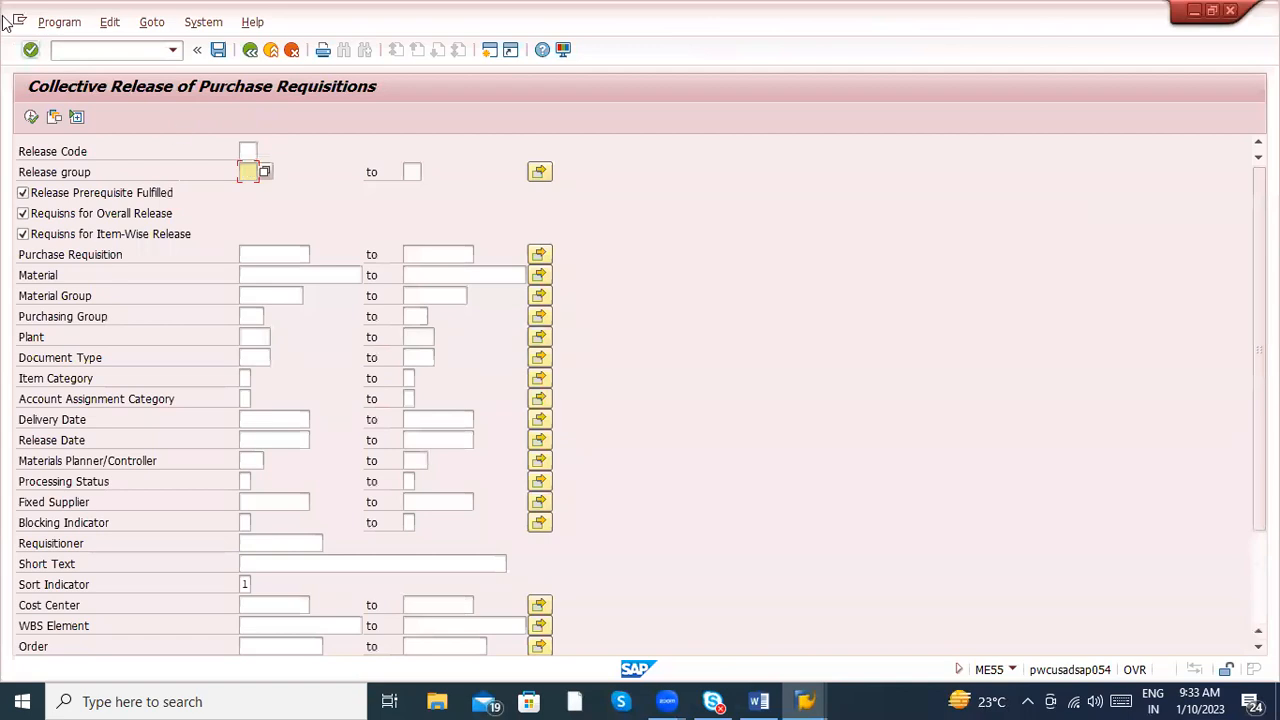
- Open a new SAP session and run transaction SE16N in it
left_click(80, 50)
type("/o")
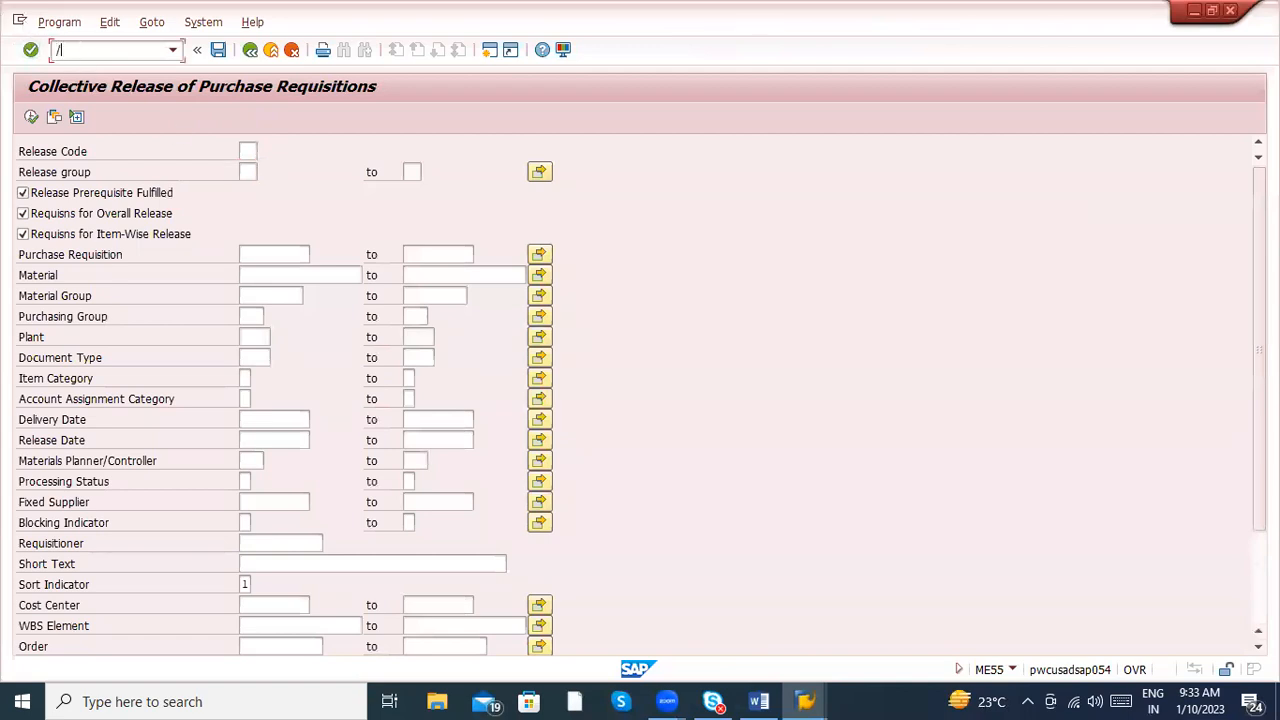
type("ME54N")
key("Return")
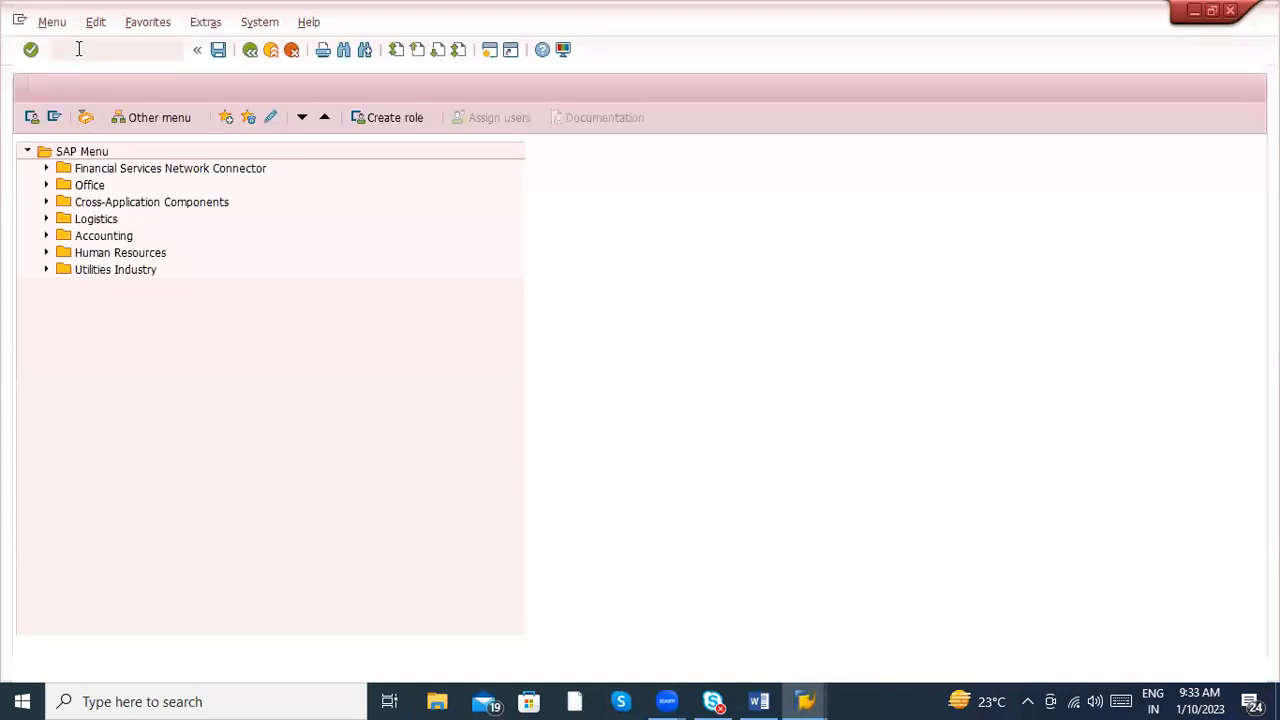
type("se1")
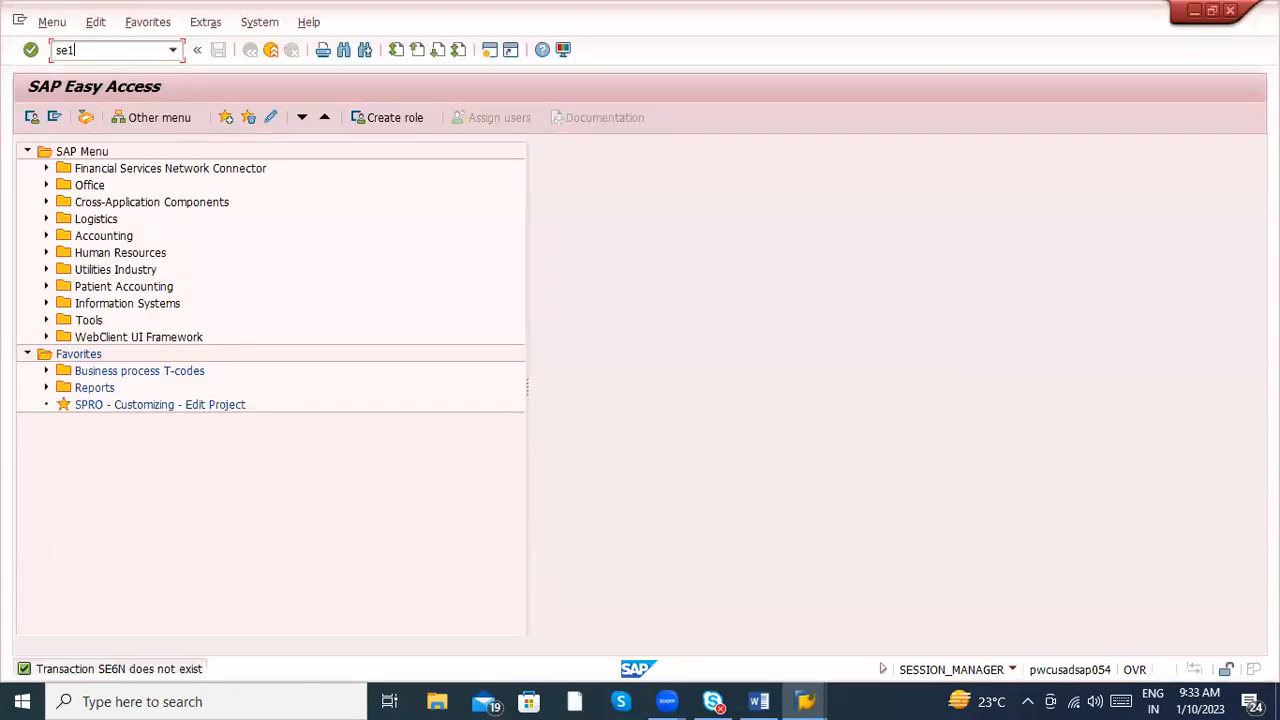
type("6n")
key("Return")
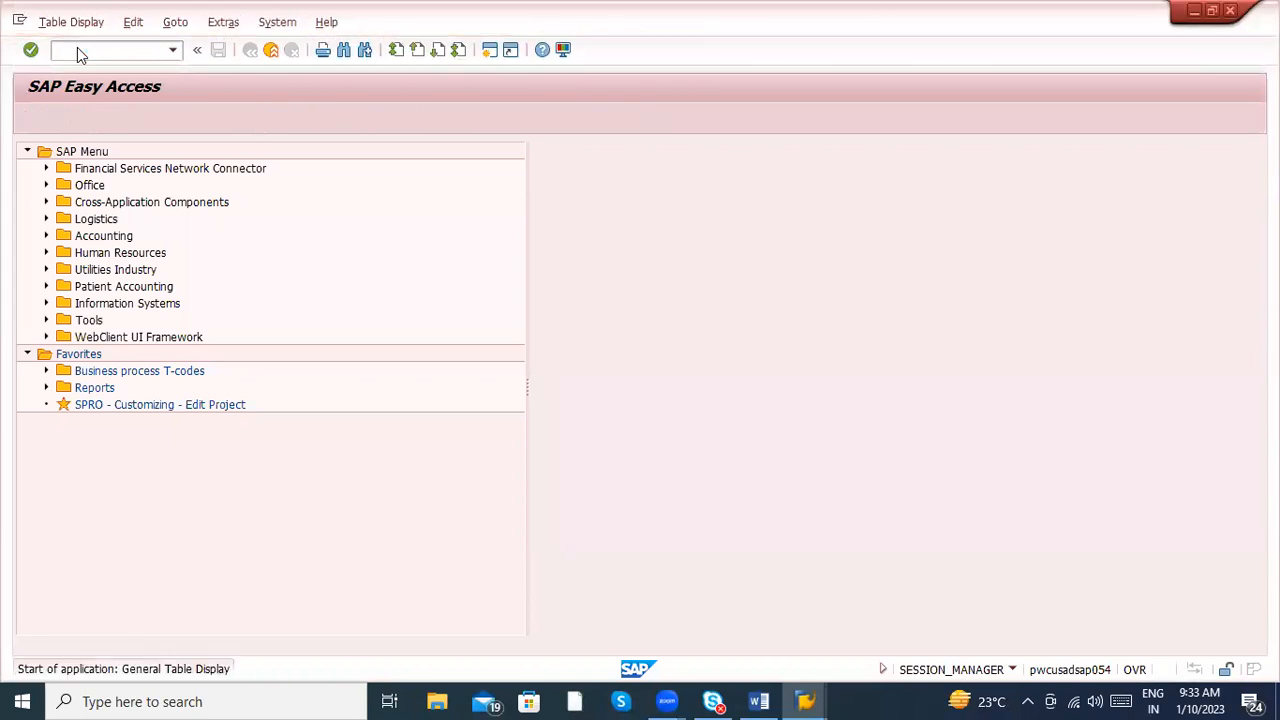
- Load table EBAN and find its selection field by searching for "release"
type("eban")
key("Return")
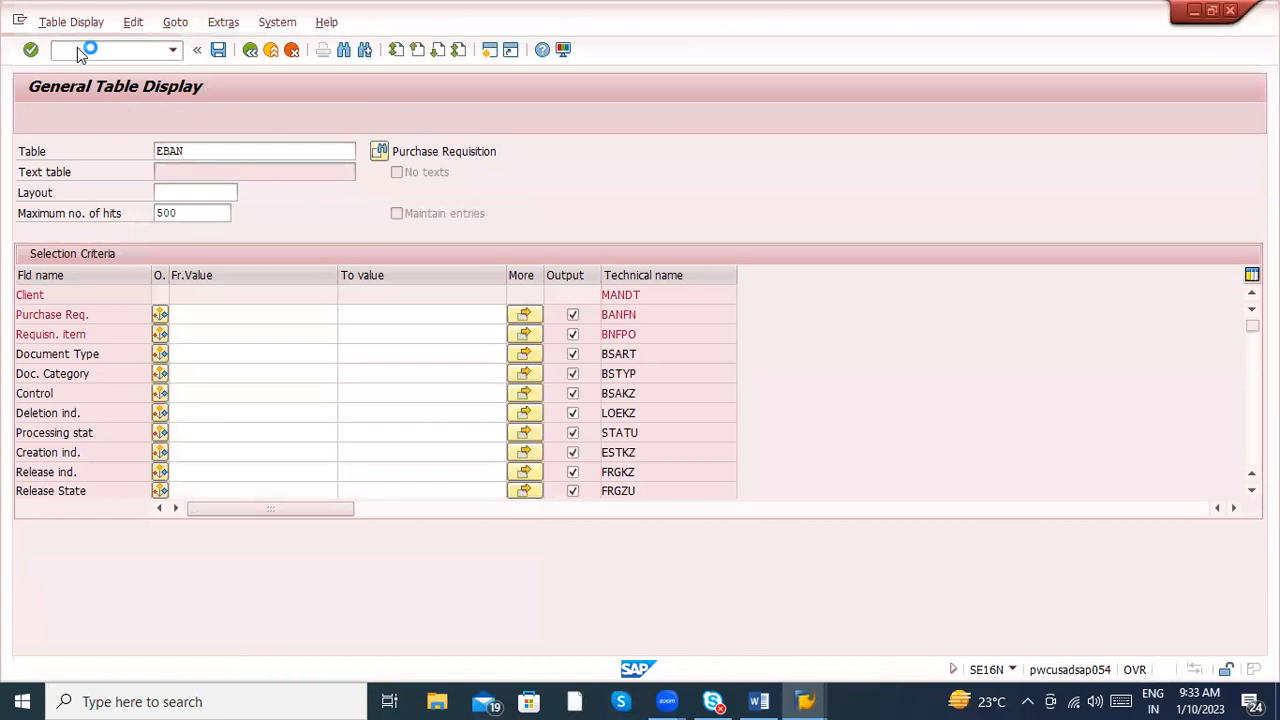
key("ctrl+f")
type("release")
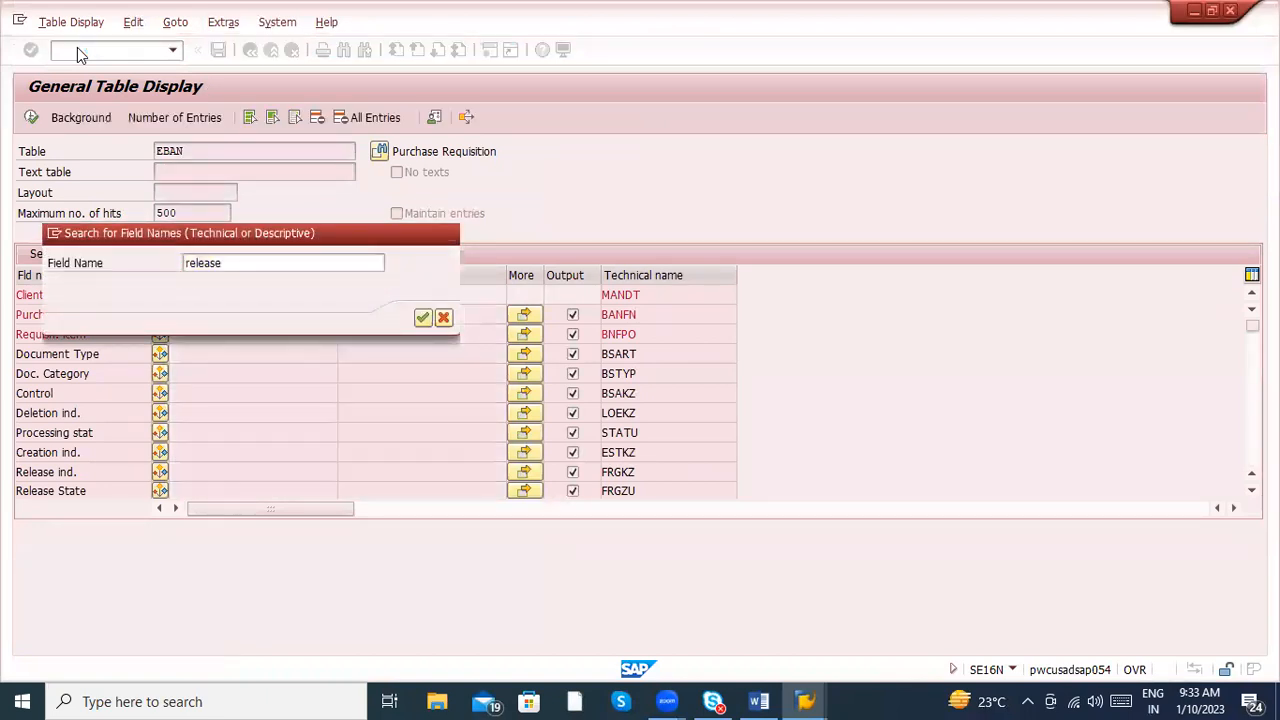
key("Return")
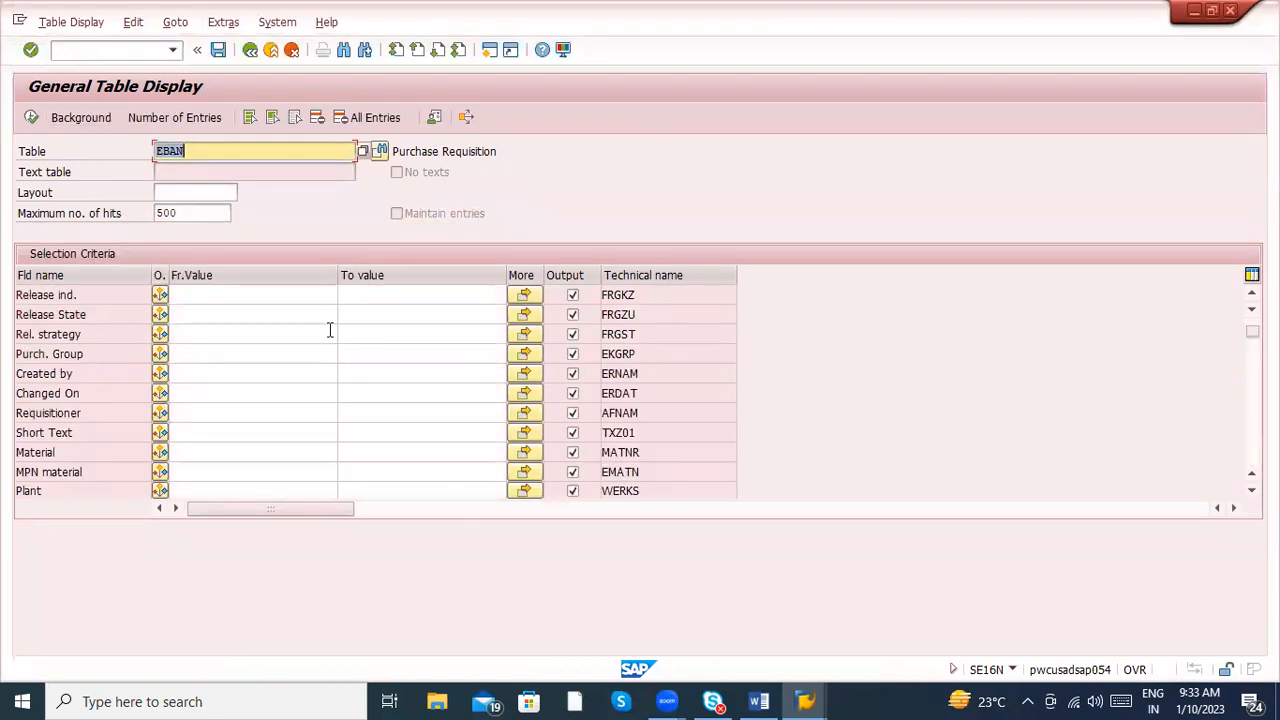
- Filter EBAN by release indicator X and display the matching entries
left_click(204, 296)
type("X")
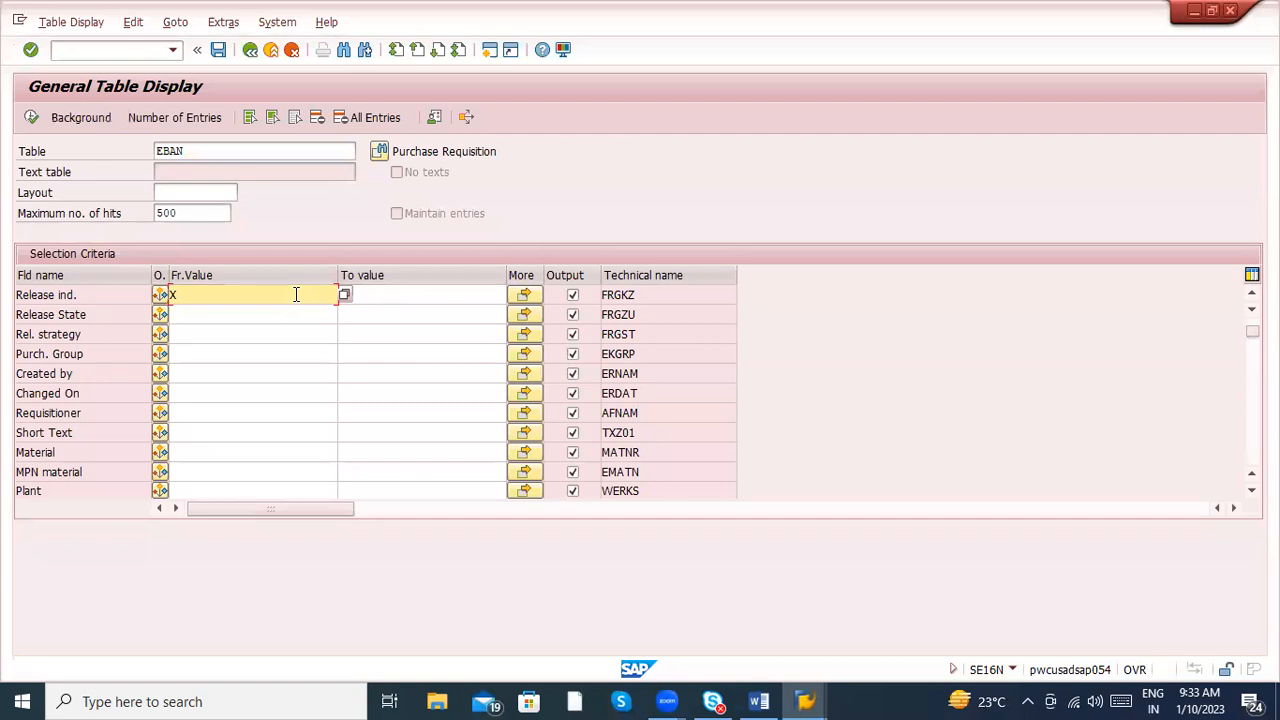
left_click(32, 119)
left_click(32, 119)
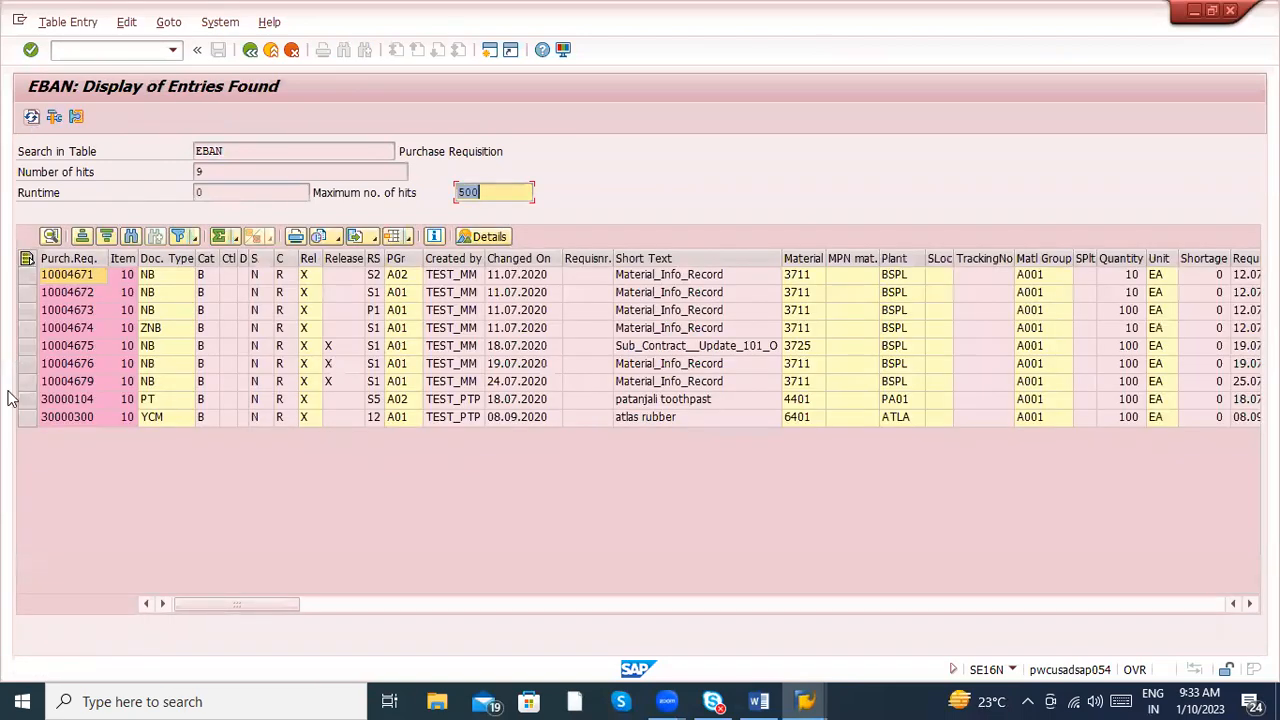
- Display the atlas rubber requisition from the EBAN results with transaction /ome53n in a new session
left_click(73, 414)
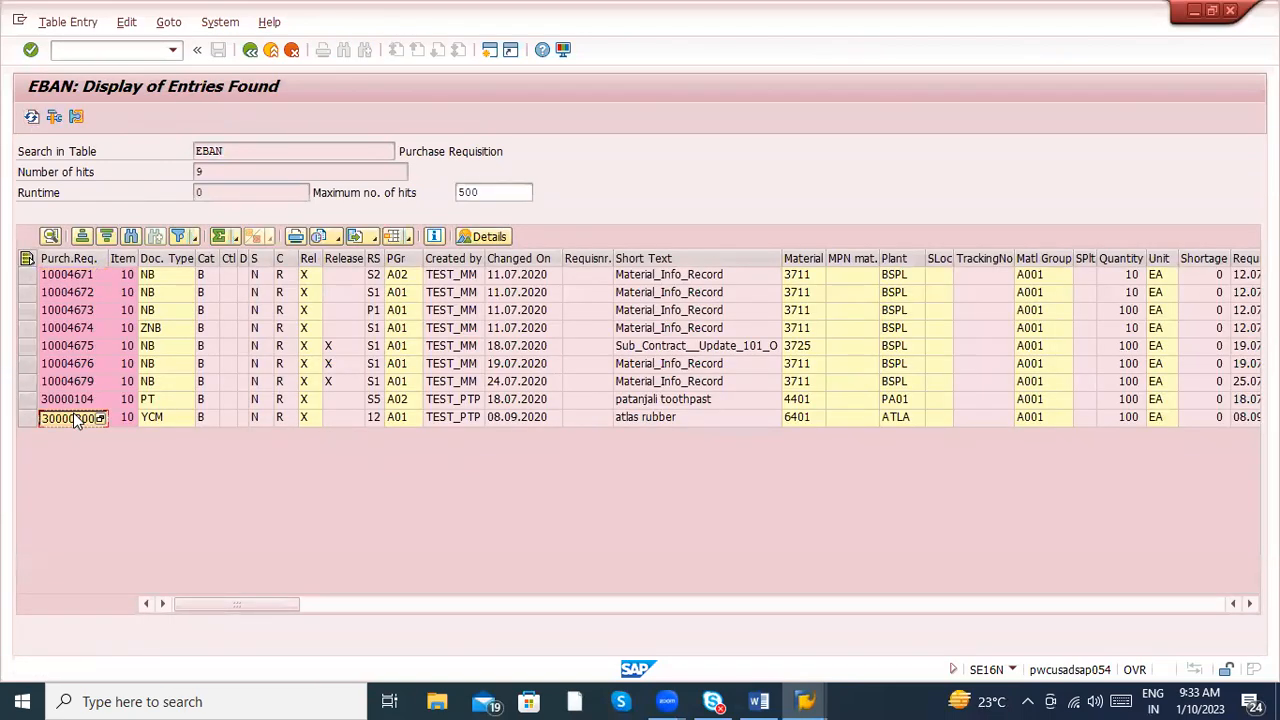
left_click(93, 55)
type("/ome53n")
key("Return")
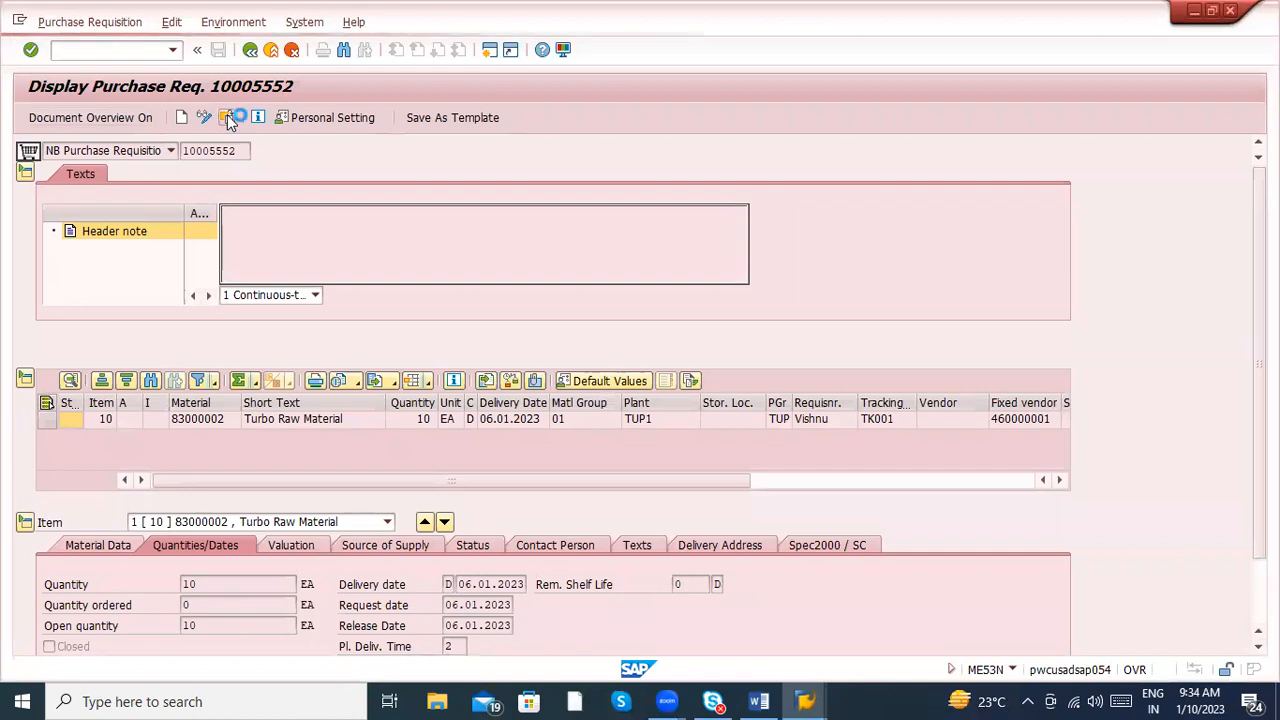
left_click(228, 117)
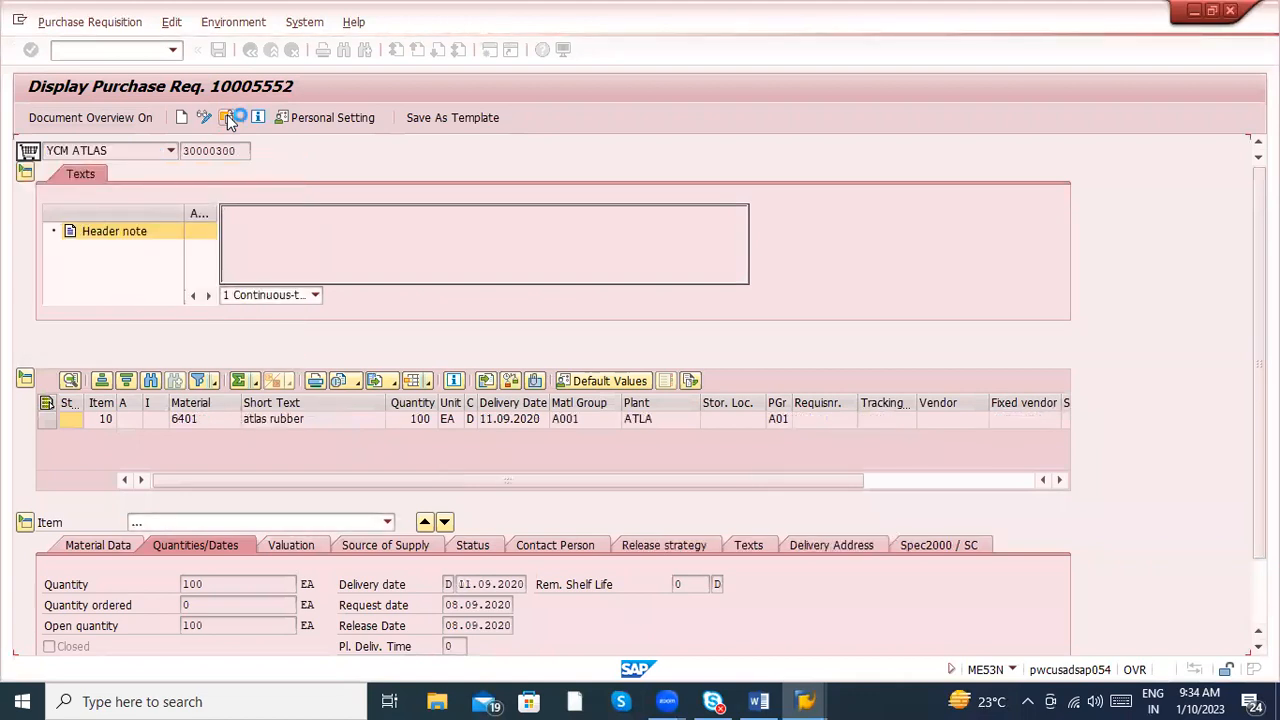
- Review the item's Release strategy codes RJ, RK and RP and switch the requisition to change mode
left_click(673, 550)
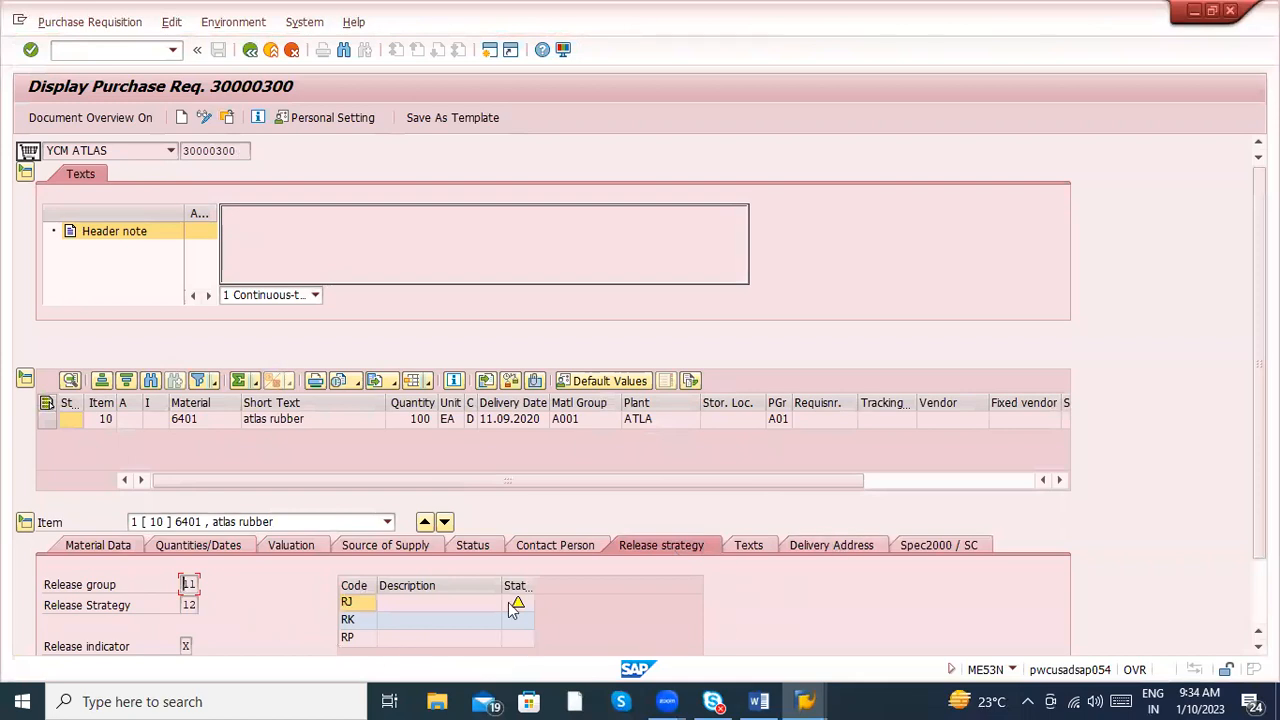
left_click(362, 619)
left_click(356, 634)
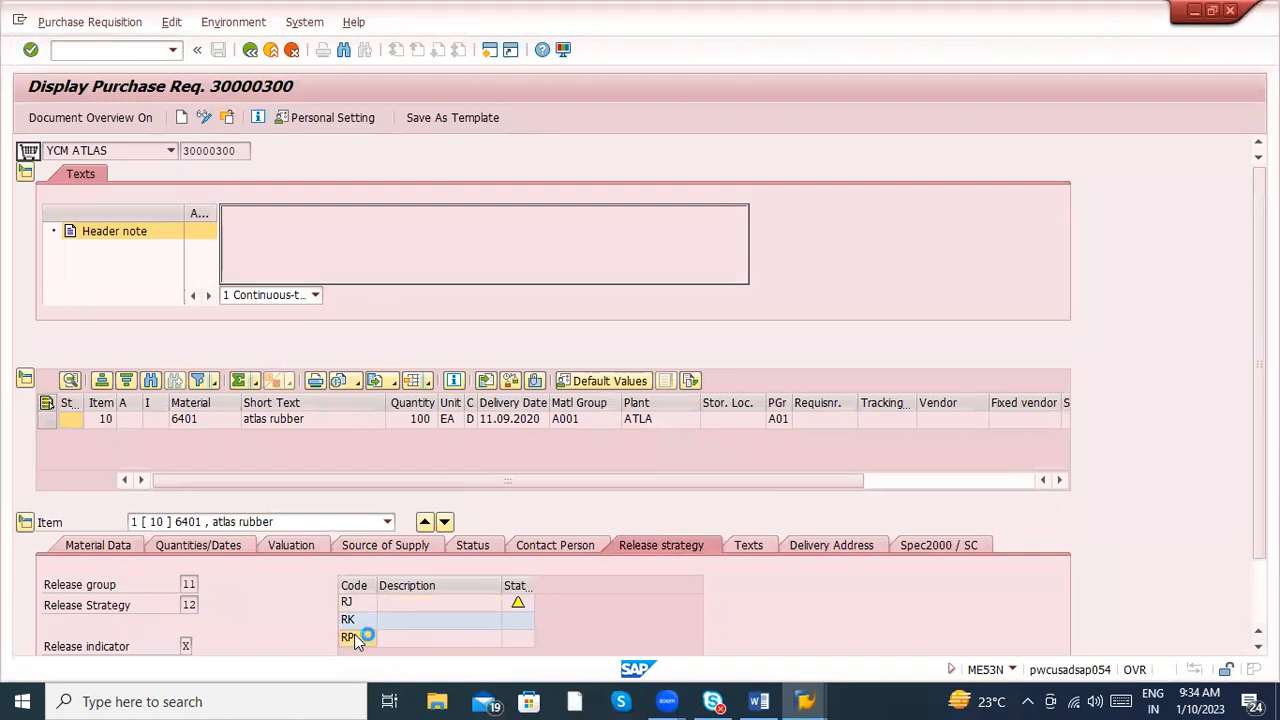
mouse_move(521, 606)
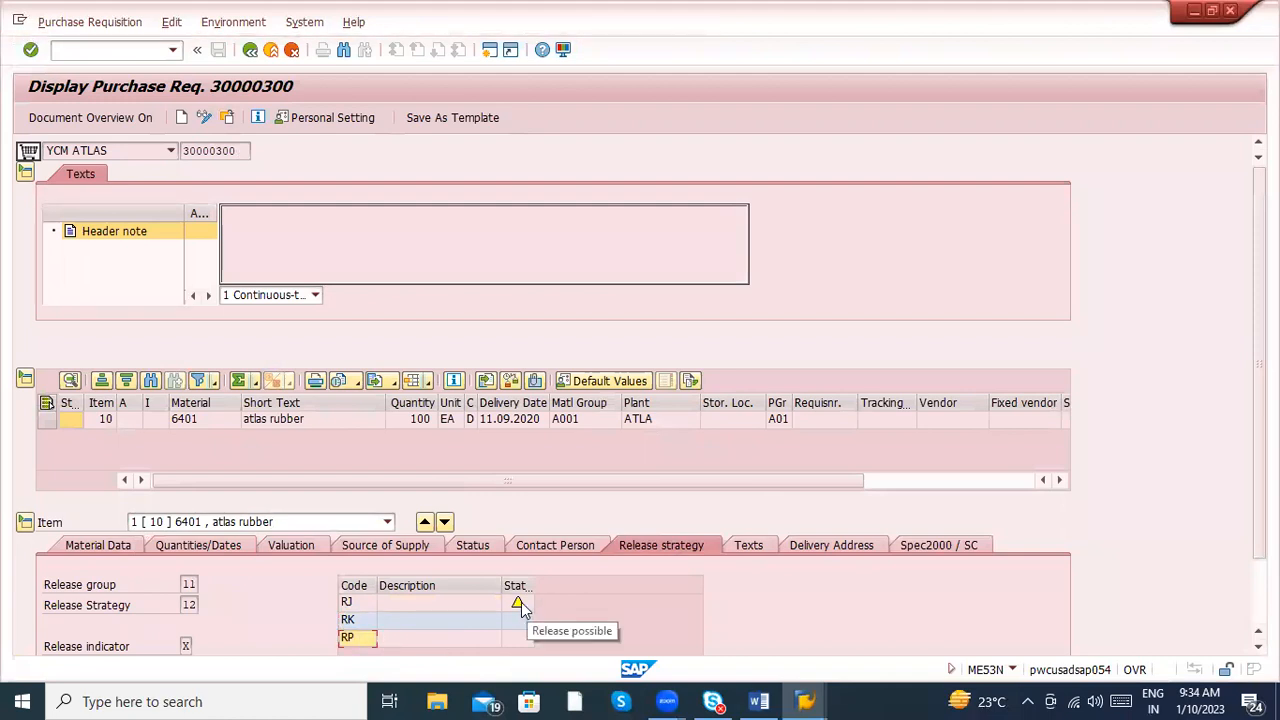
left_click(202, 119)
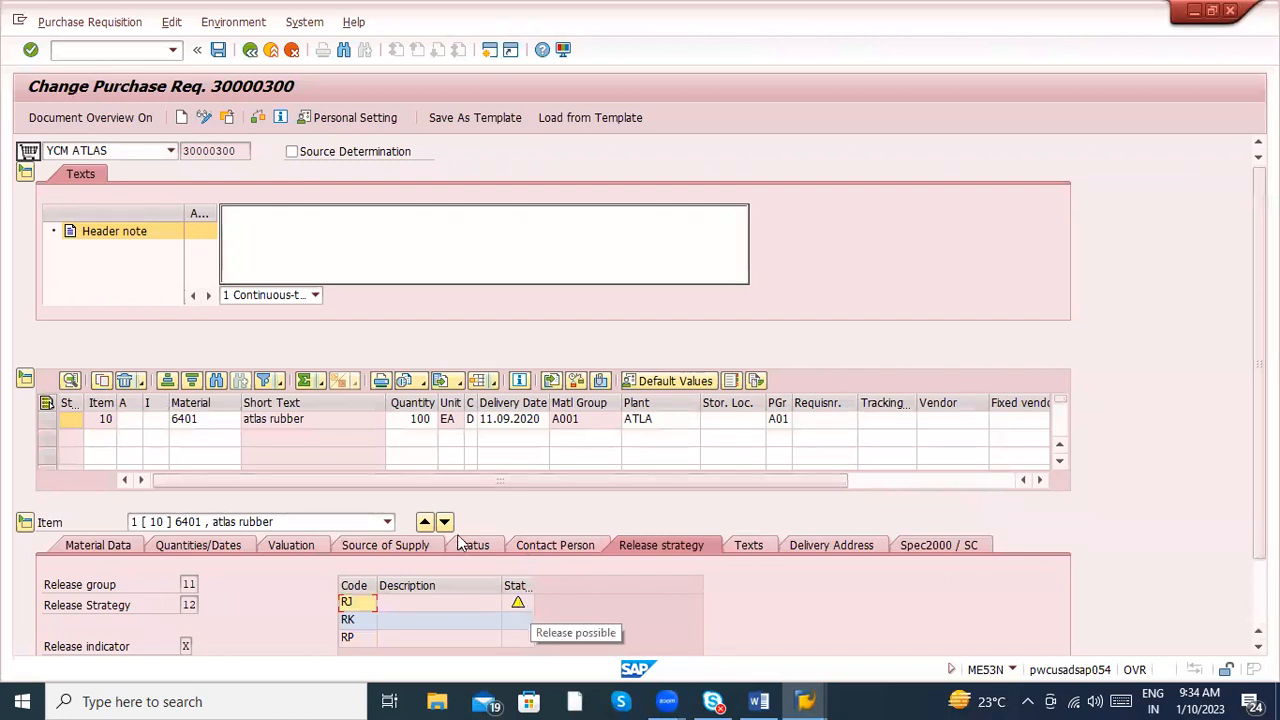
left_click(230, 154)
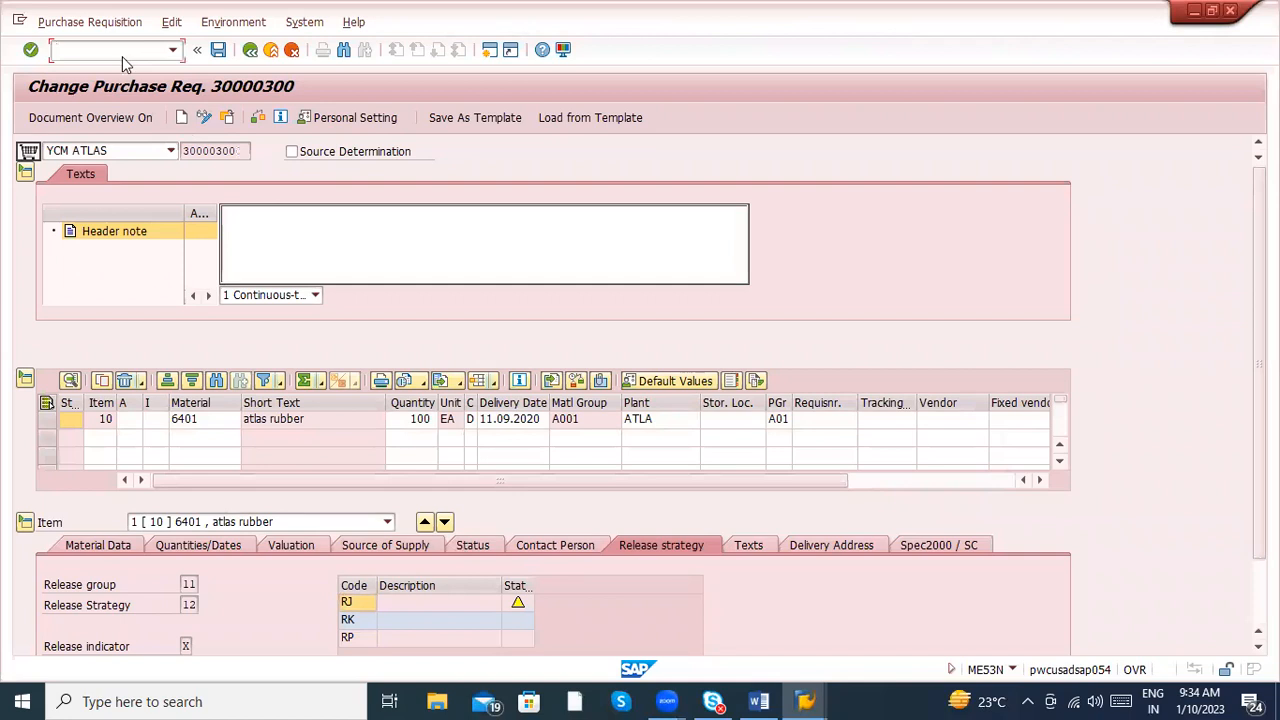
- Enter the requisition's release code RJ as the Release Code in the Collective Release of Purchase Requisitions session
key("alt+Tab")
key("alt+Tab")
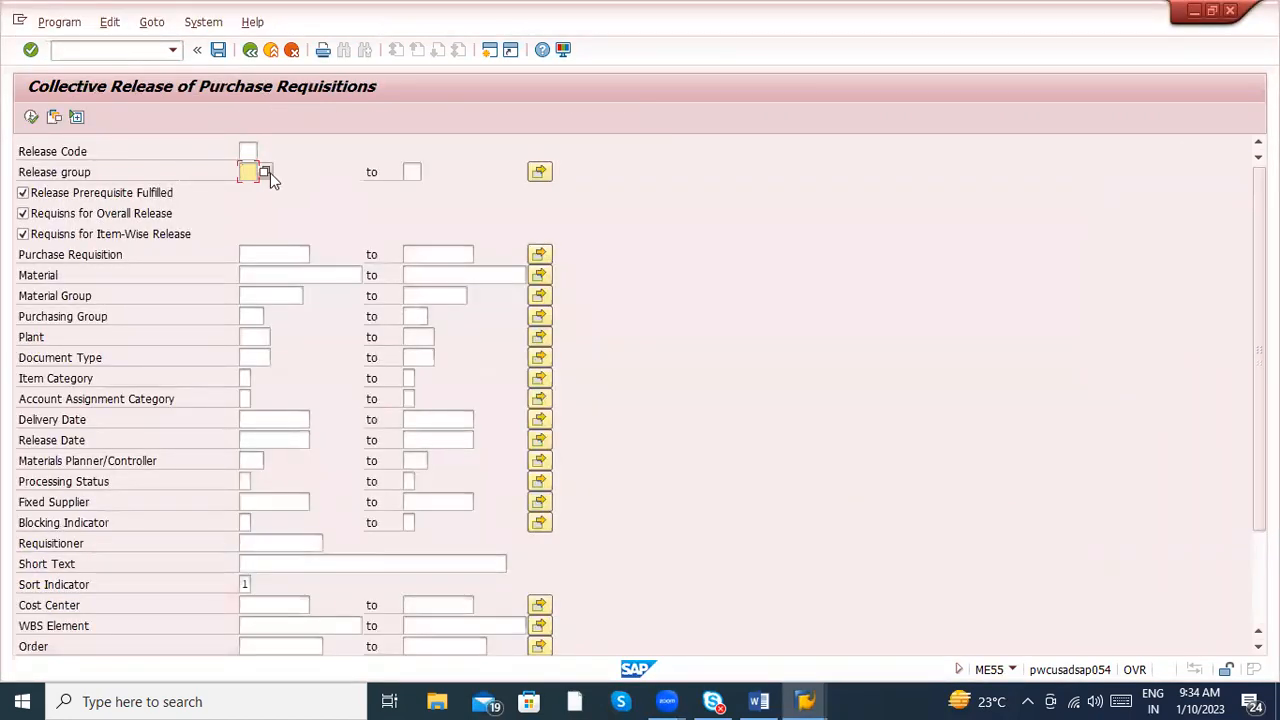
key("alt+Tab")
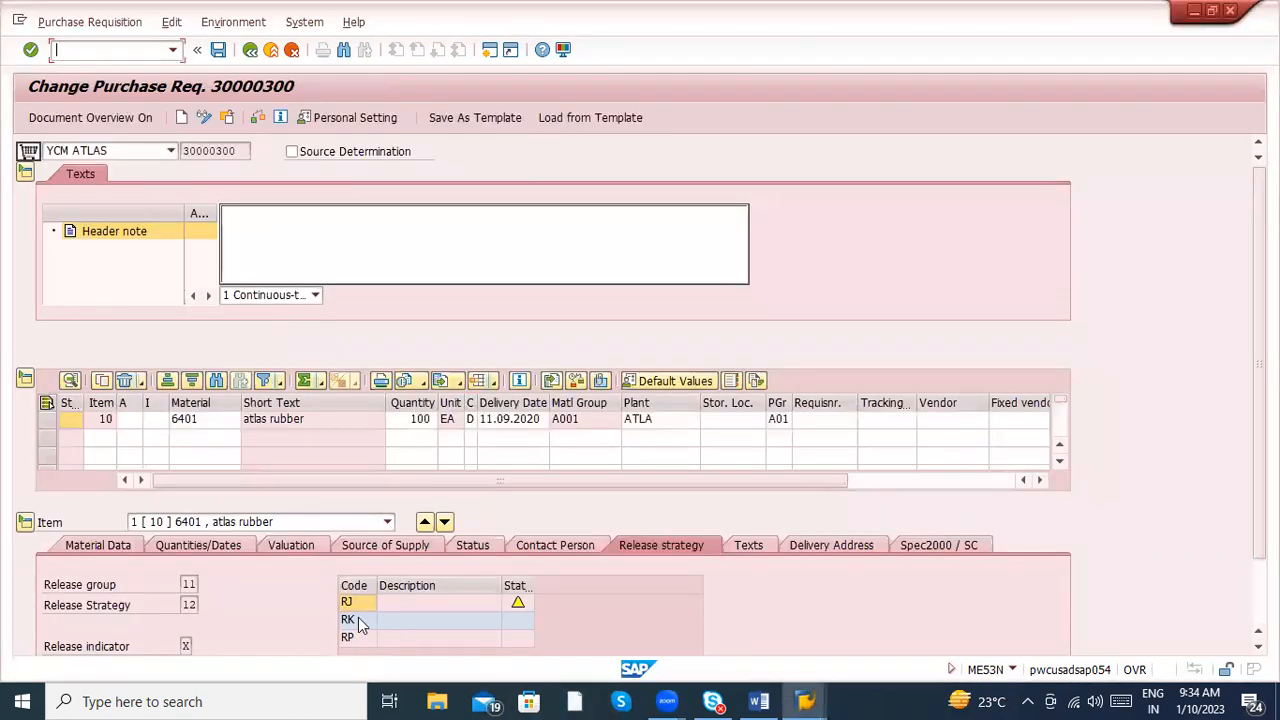
left_click(351, 606)
key("alt+Tab")
right_click(249, 157)
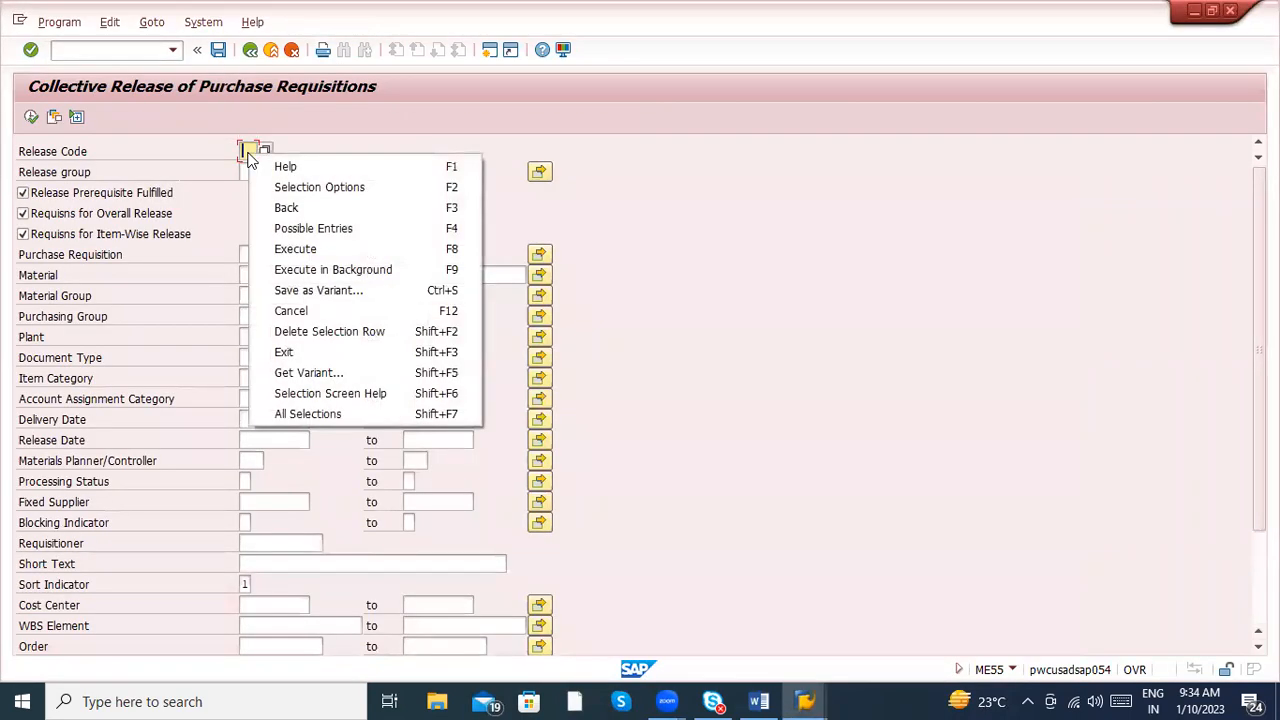
left_click(246, 151)
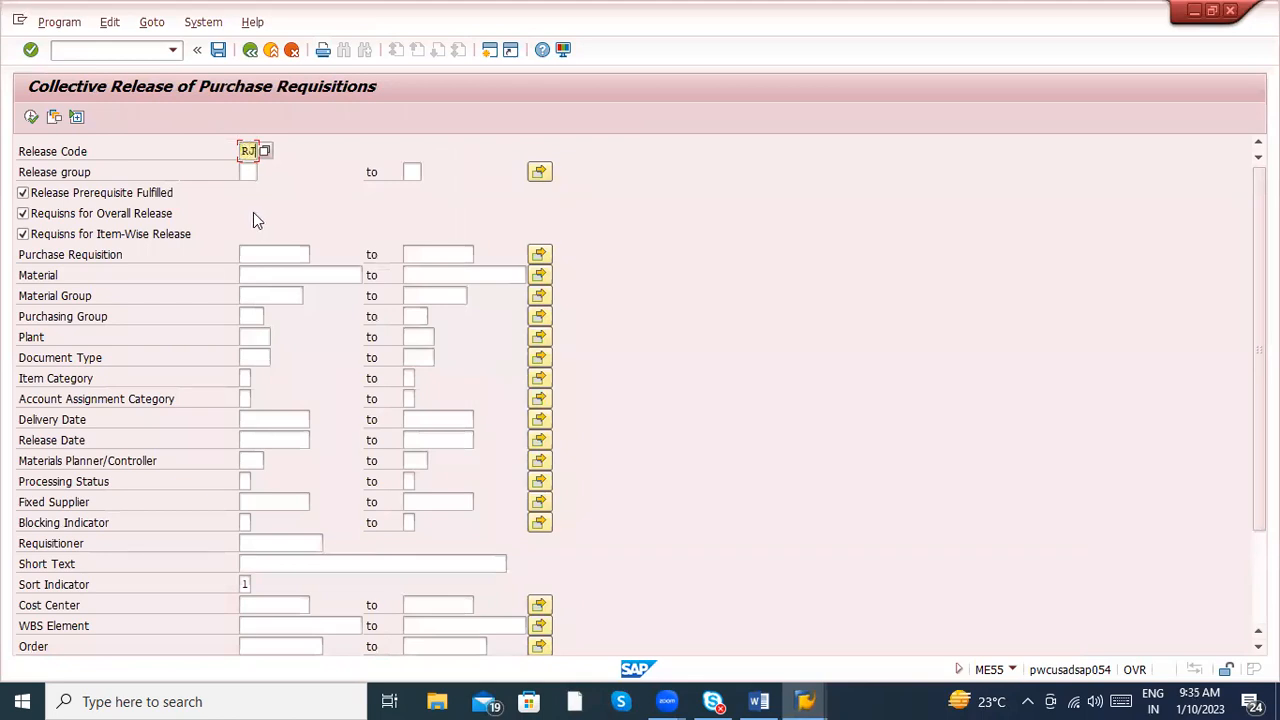
- Copy the atlas rubber requisition's number into the Purchase Requisition field of the collective release and execute the selection
left_click(262, 254)
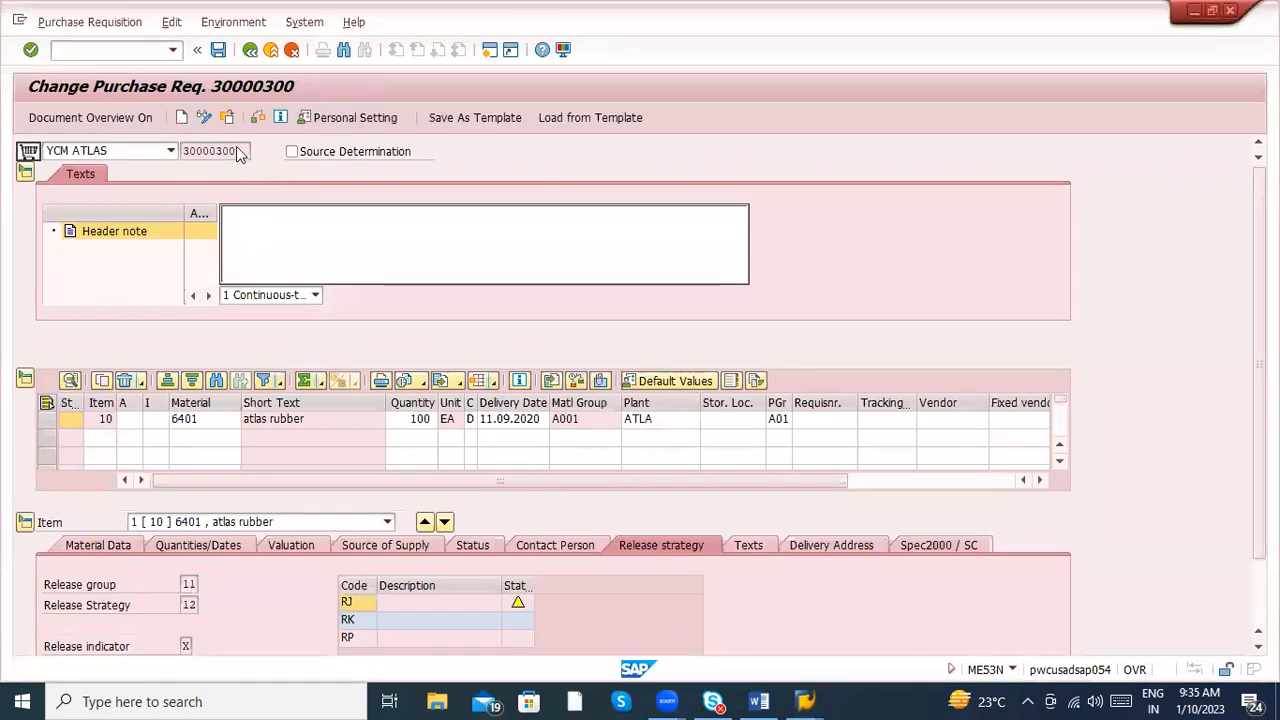
key("shift+Left")
key("shift+Left")
key("shift+Left")
key("shift+Left")
key("shift+Left")
key("shift+Left")
key("shift+Left")
key("shift+Left")
key("ctrl+c")
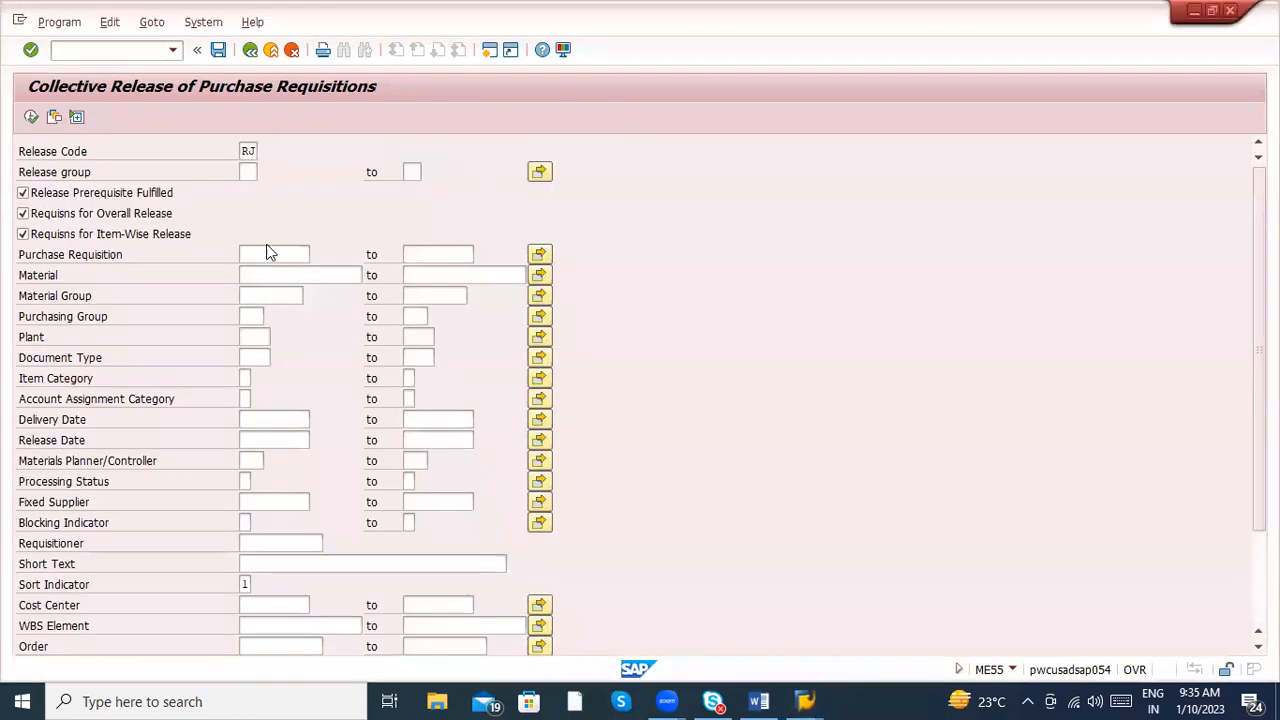
left_click(268, 253)
key("ctrl+v")
left_click(32, 119)
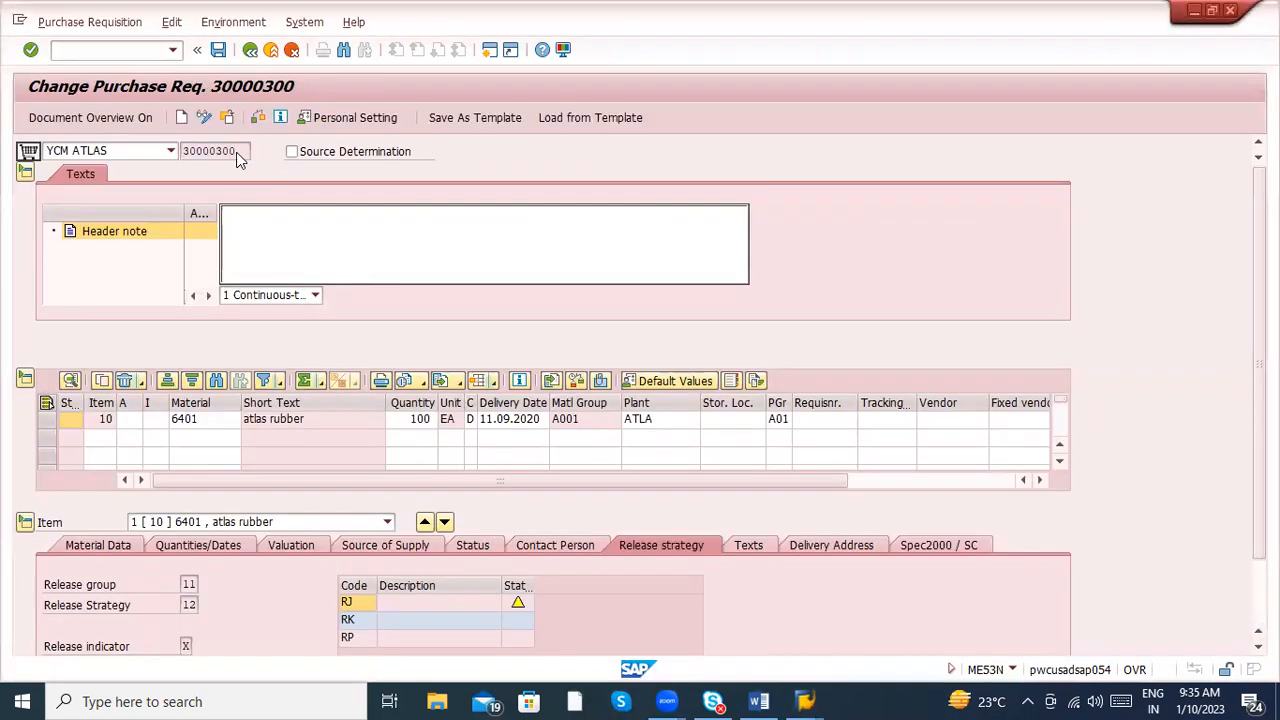
- Paste the atlas rubber requisition number into the collective release selection again and execute it without a release code
key("shift+Left")
key("shift+Left")
key("shift+Left")
key("shift+Left")
key("shift+Left")
key("shift+Left")
key("shift+Left")
key("shift+Left")
key("ctrl+c")
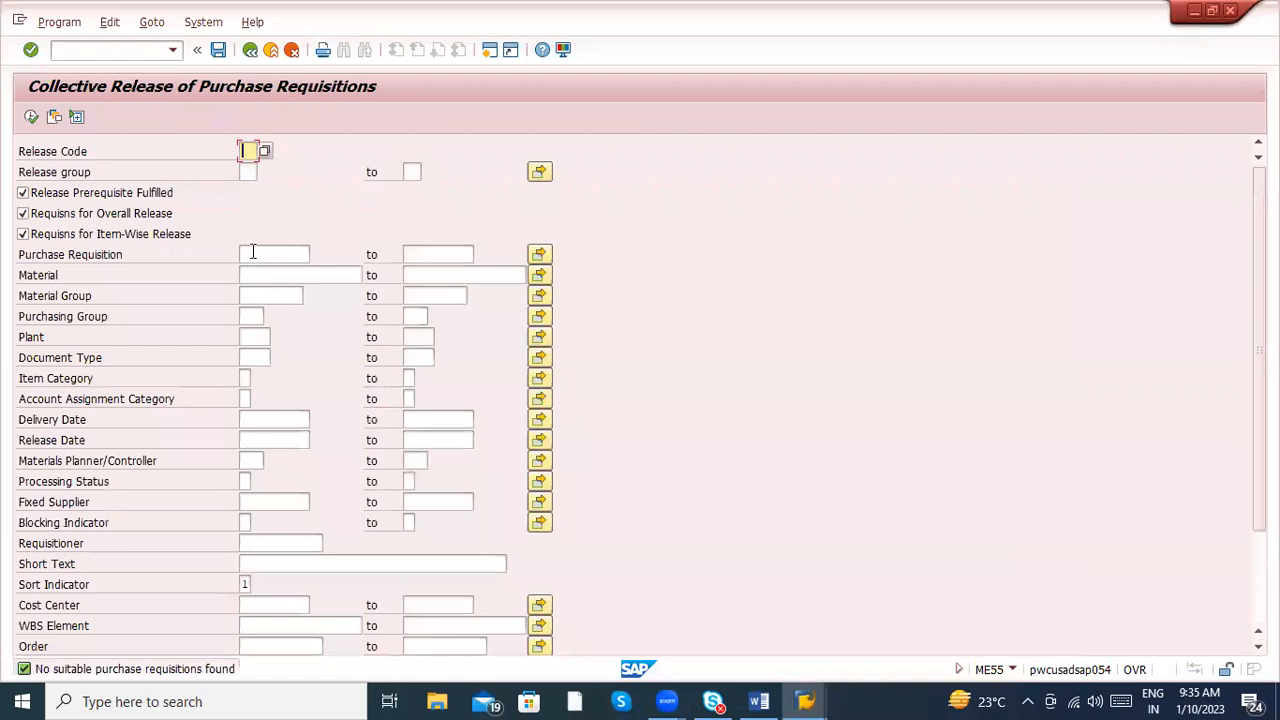
left_click(255, 254)
key("ctrl+v")
left_click(30, 120)
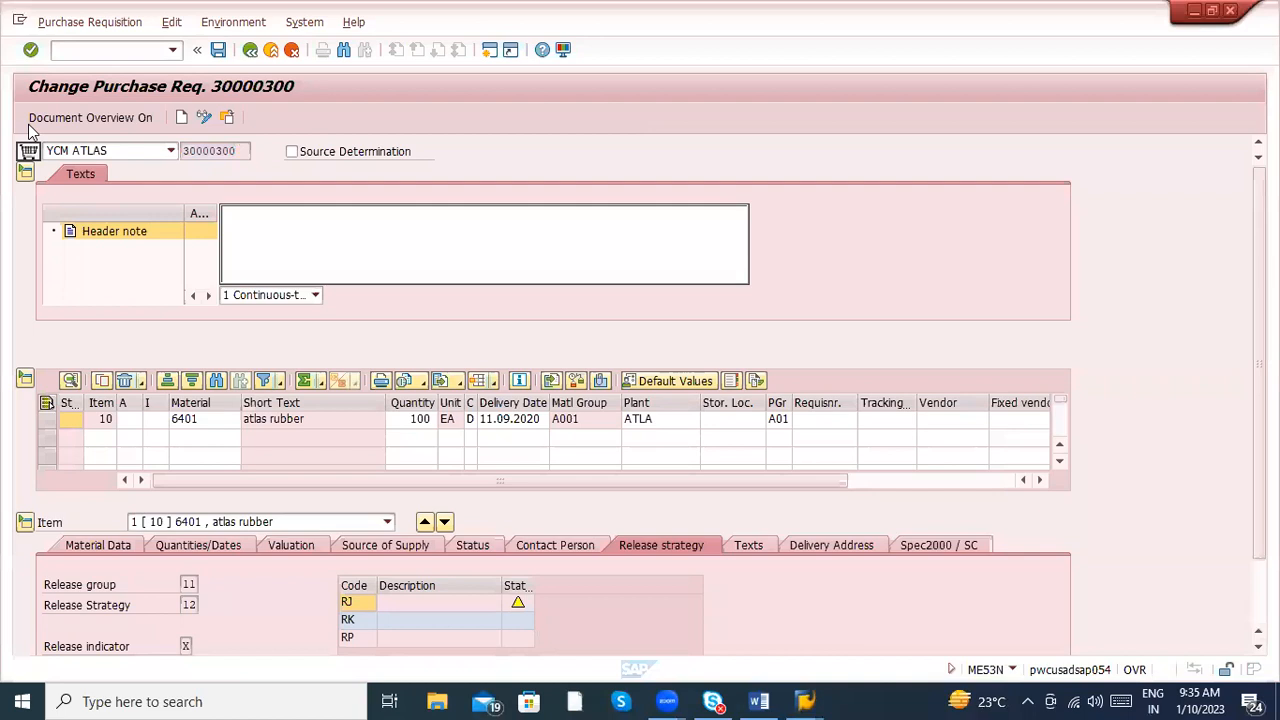
- Copy all the purchase requisition numbers listed in the EBAN entries and return to the Collective Release of Purchase Requisitions session
key("alt+Tab")
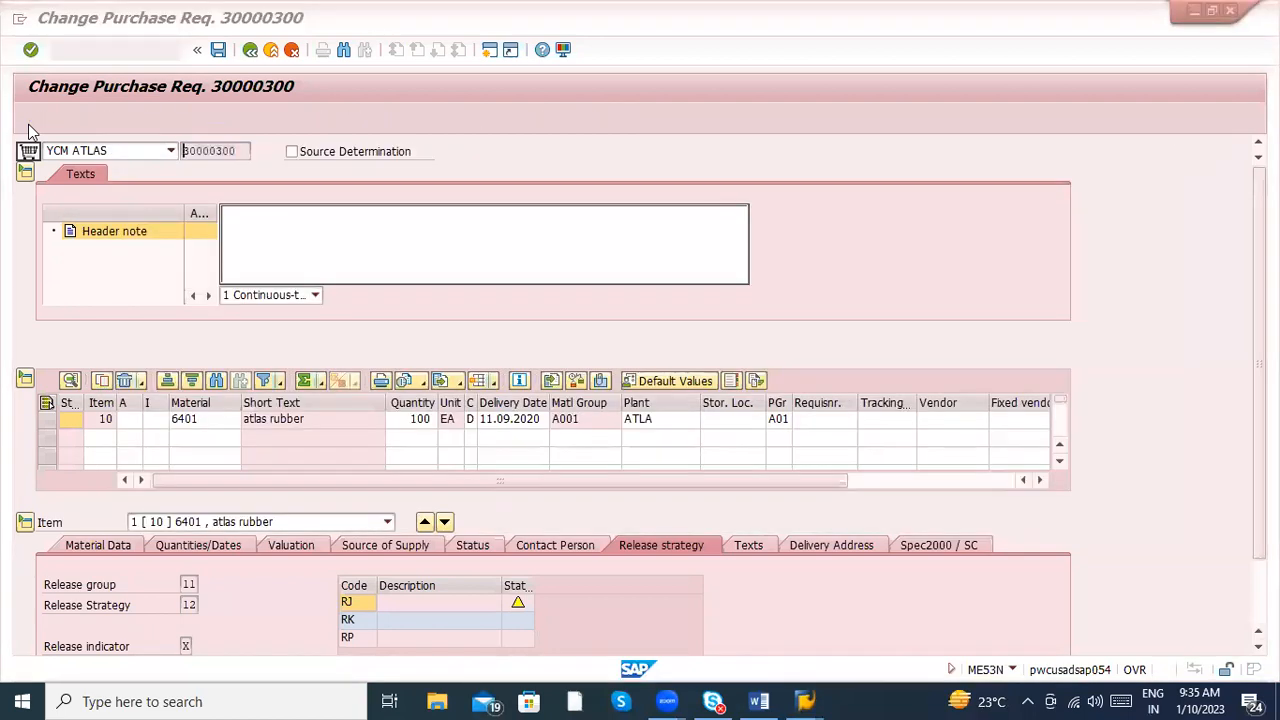
key("alt+Tab")
left_click(55, 276)
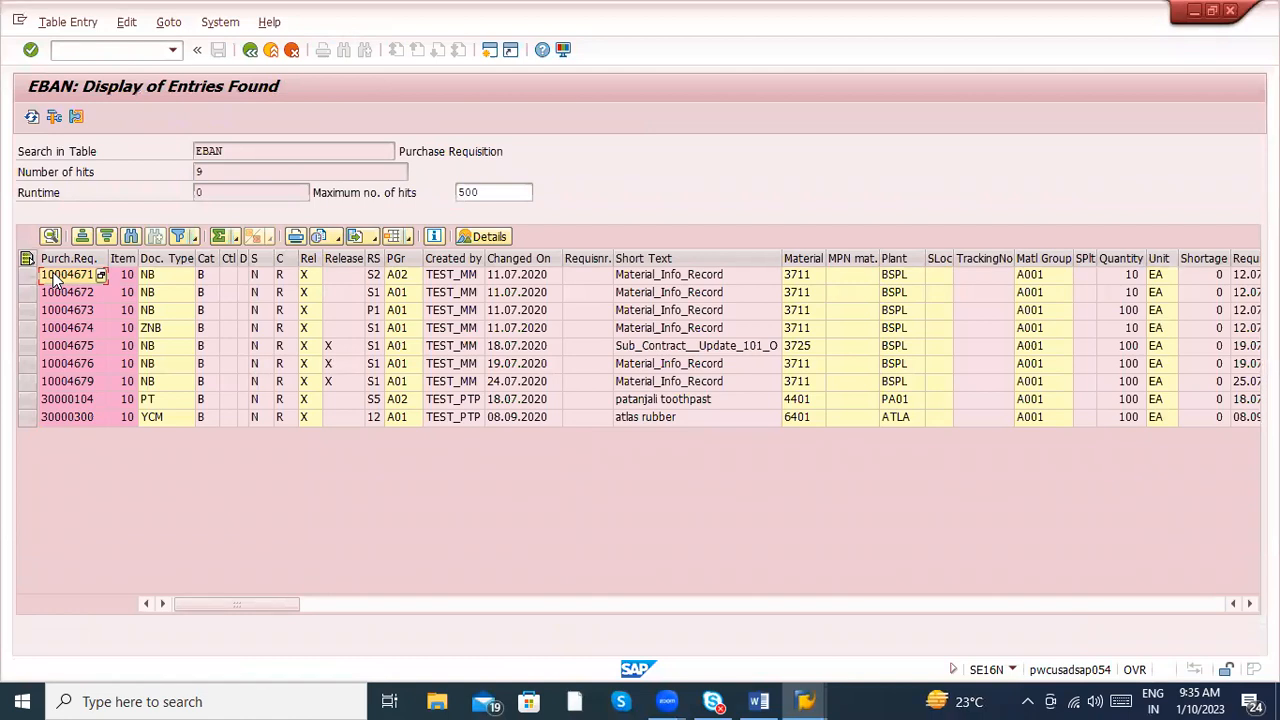
key("shift+Down")
key("shift+Down")
key("shift+Down")
key("shift+Down")
key("shift+Down")
key("shift+Down")
key("shift+Down")
key("shift+Down")
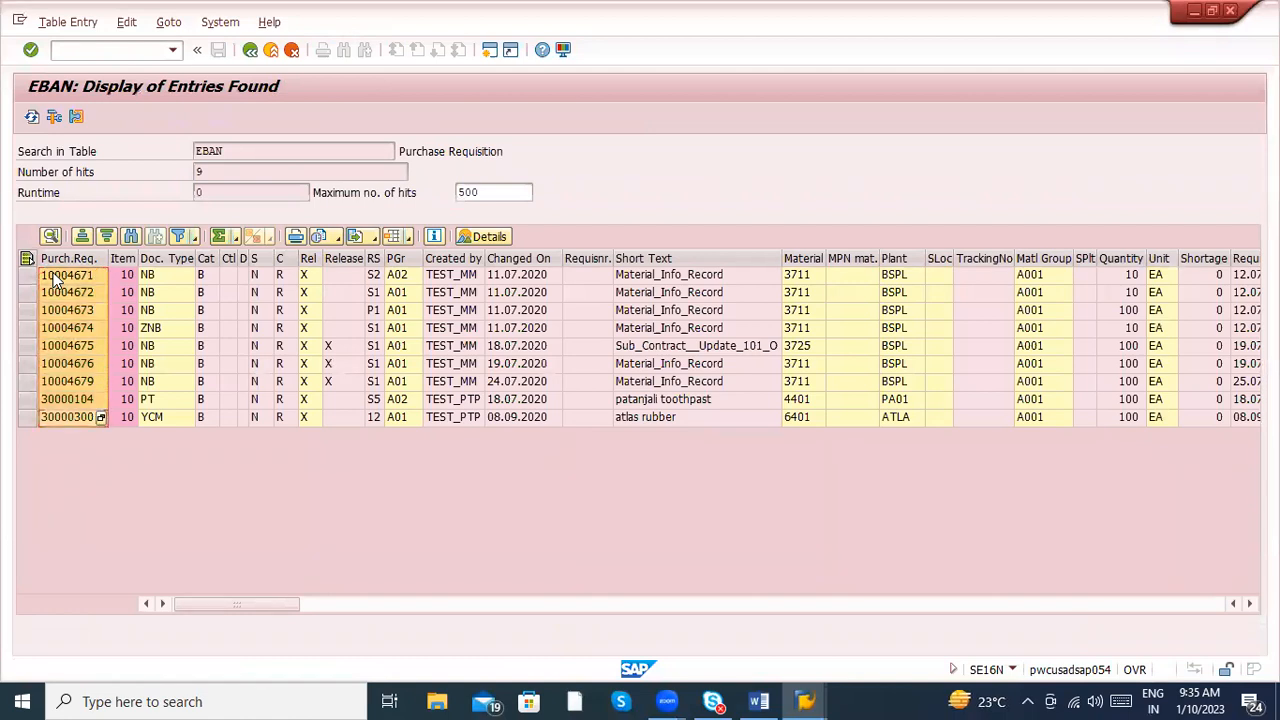
key("ctrl+c")
key("alt+Tab")
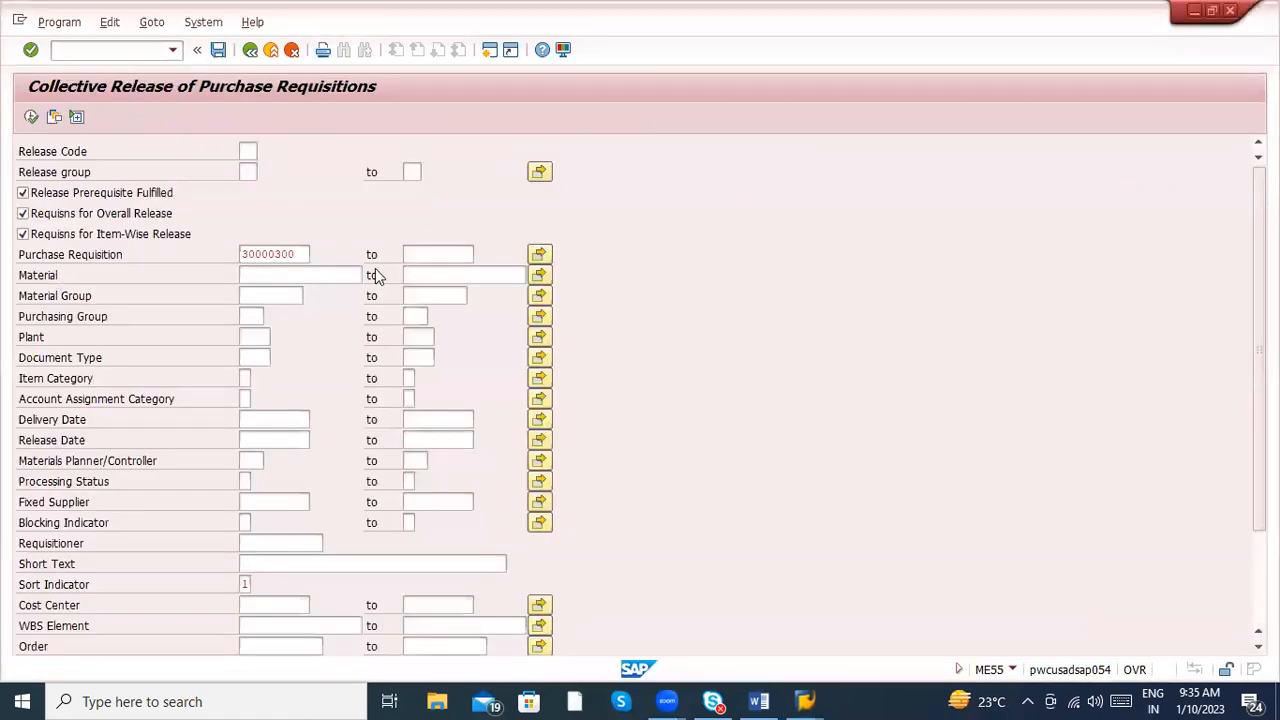
- Paste the copied requisition numbers into the multiple selection for Purchase Requisition and accept the selection
left_click(538, 255)
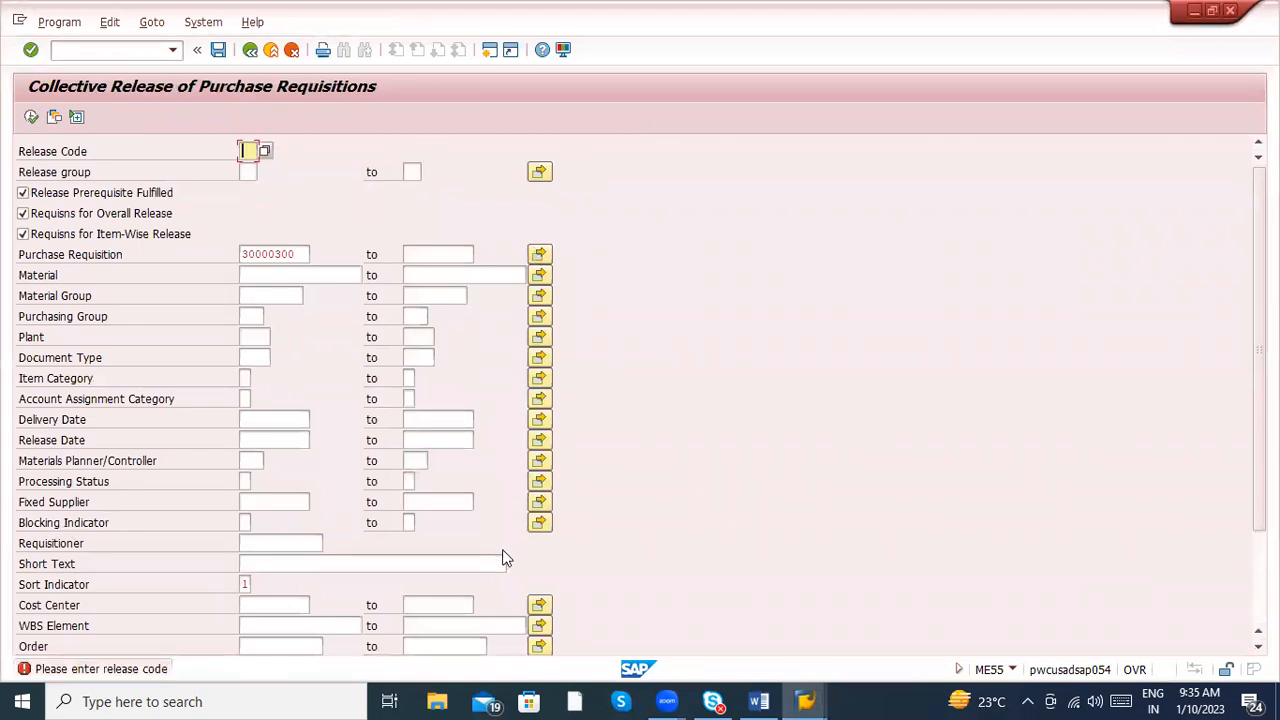
key("alt+Tab")
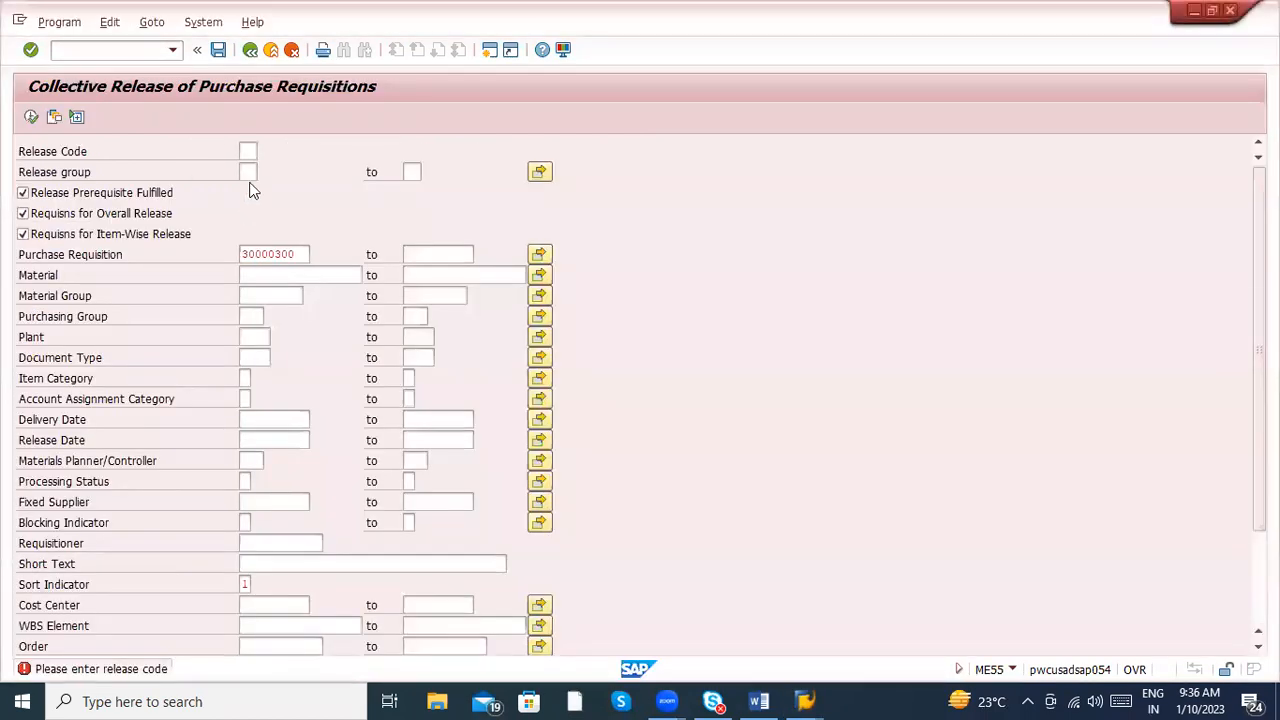
left_click(248, 158)
left_click(249, 151)
left_click(250, 169)
left_click(539, 254)
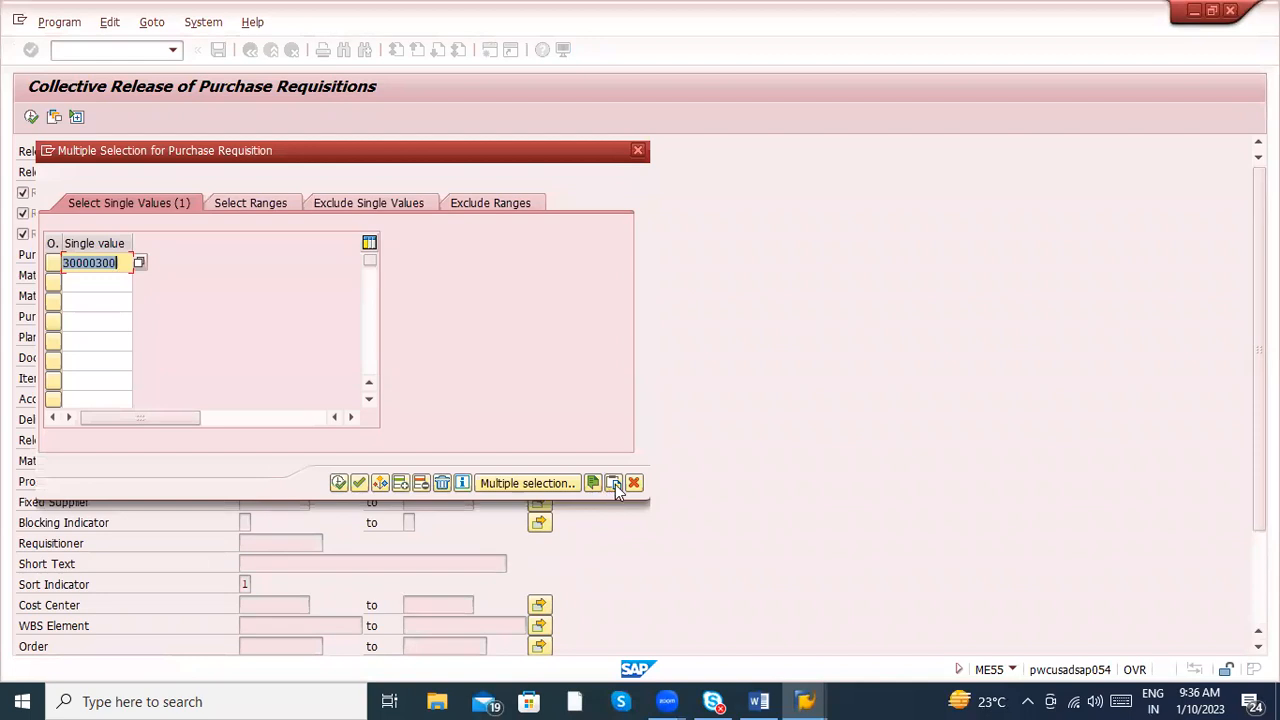
left_click(614, 485)
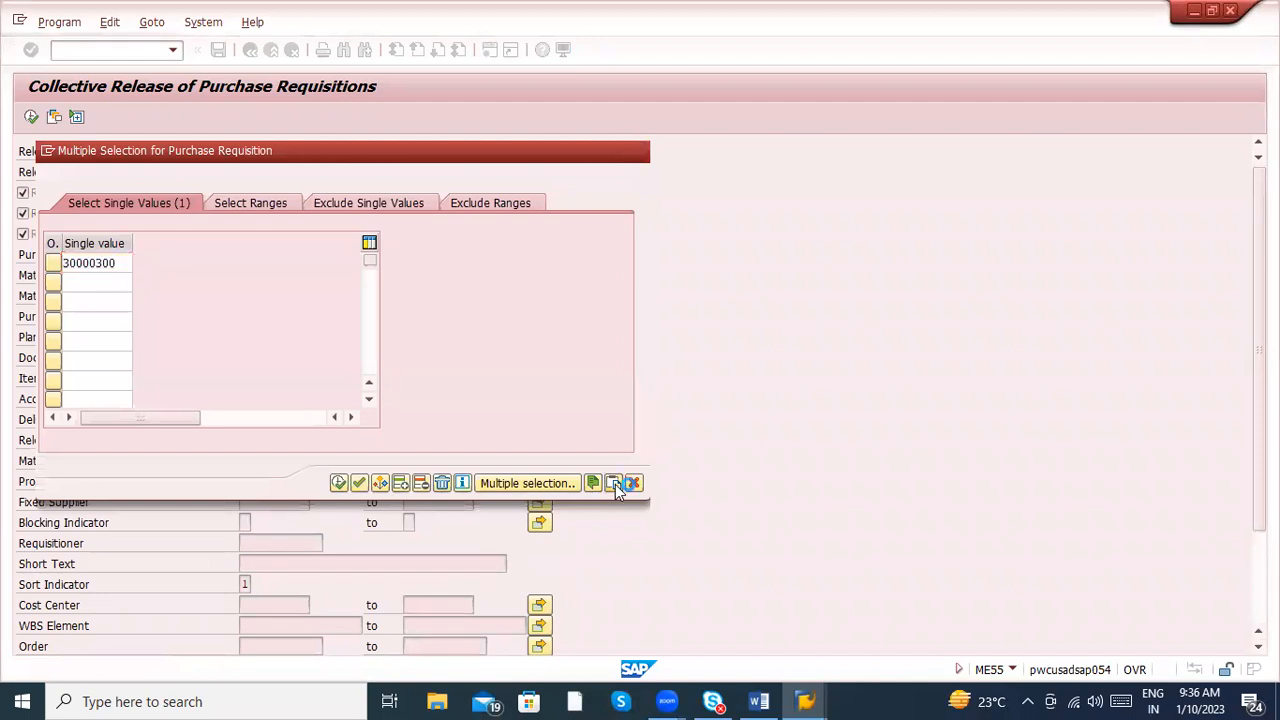
left_click(340, 483)
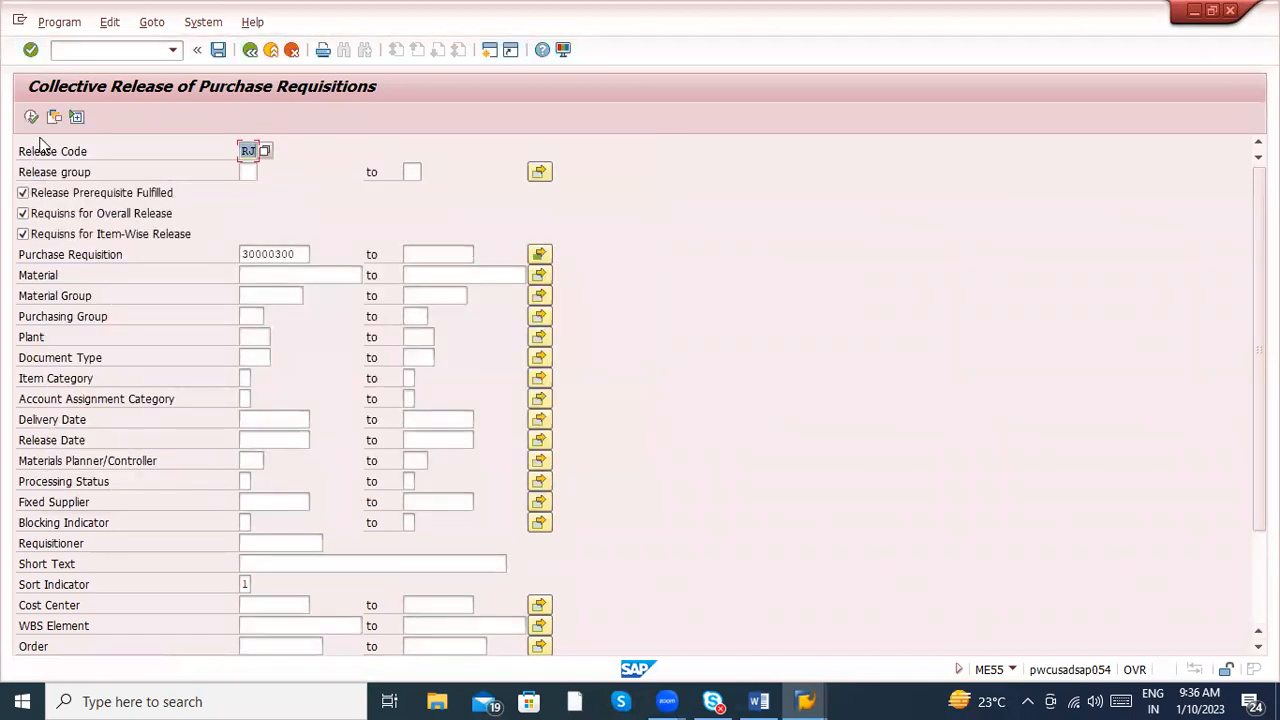
- Replace the Release Code with * and execute the collective release selection
key("BackSpace")
type("*")
left_click(30, 117)
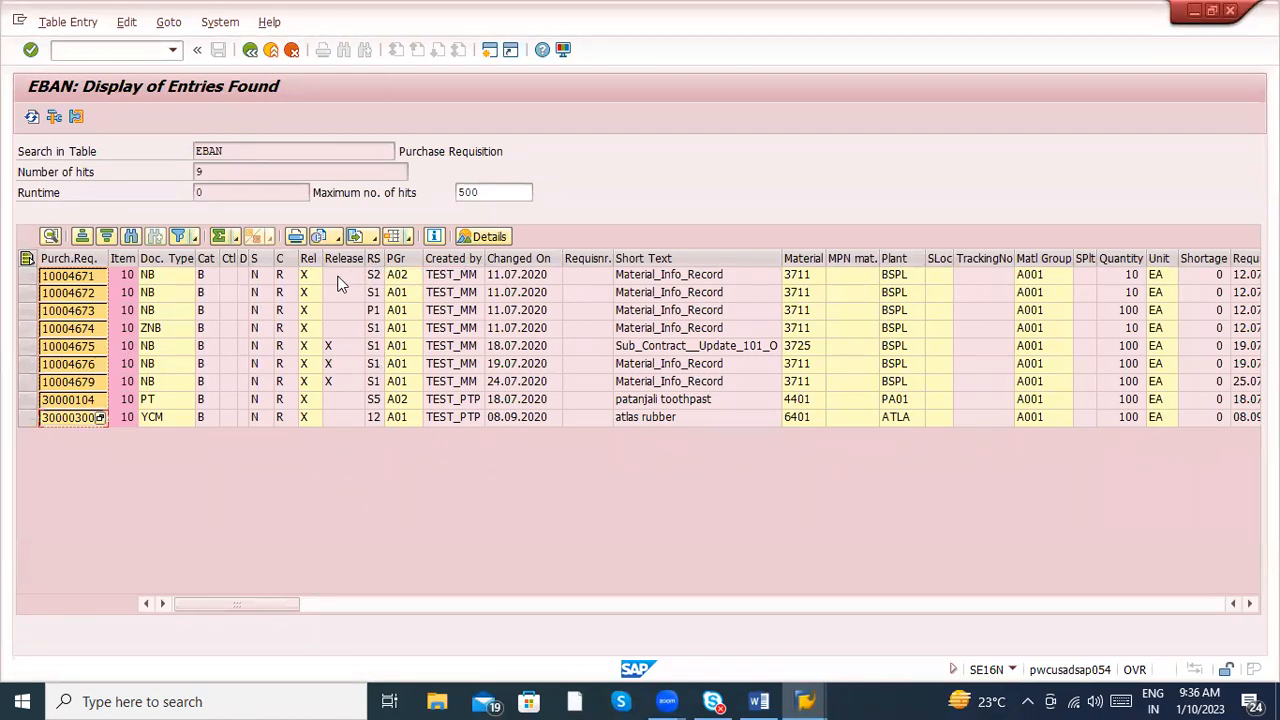
- Examine the status of release codes RJ and RP in the atlas rubber requisition's release strategy, then return to the collective release session
key("alt+Tab")
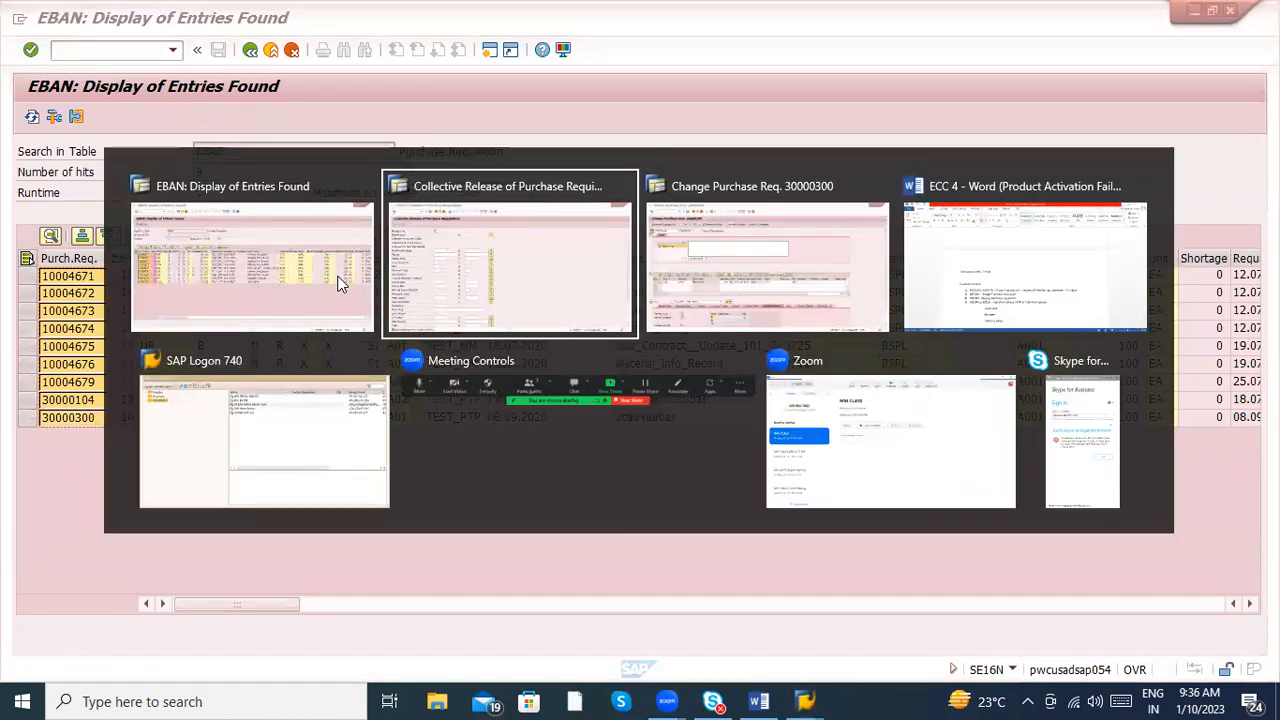
key("alt+Tab")
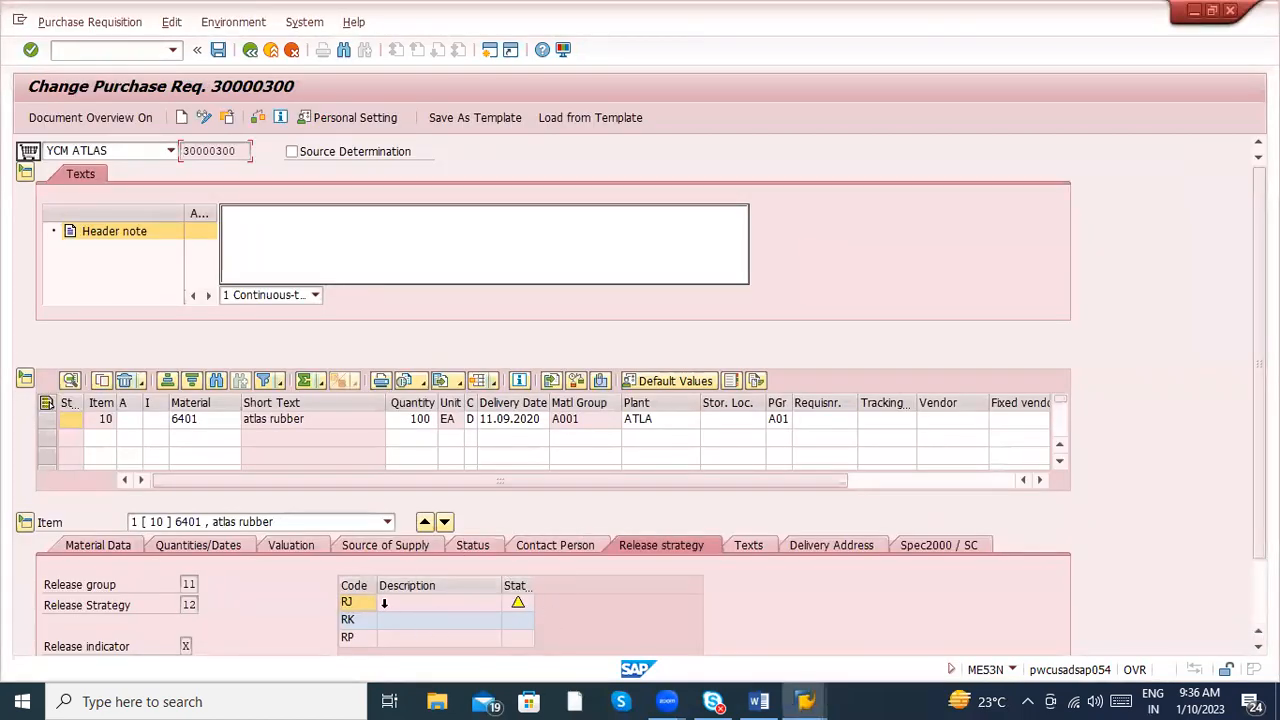
left_click(516, 604)
left_click(521, 641)
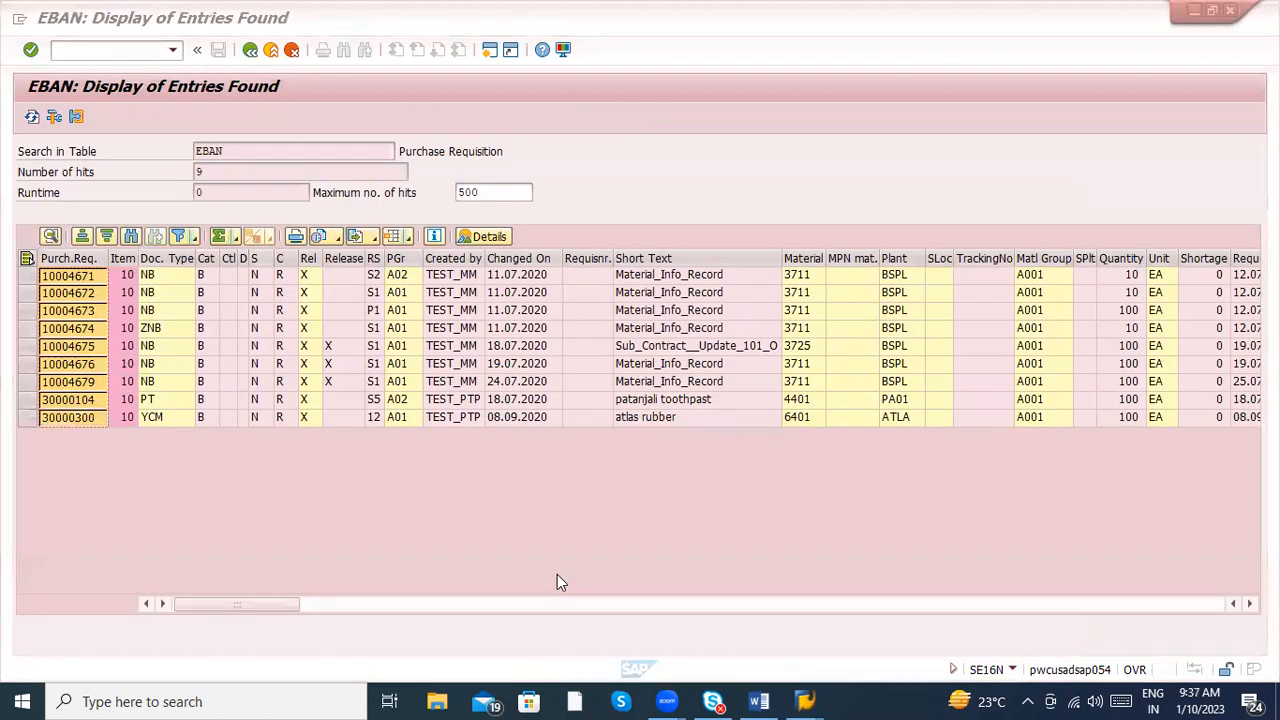
key("alt+Tab")
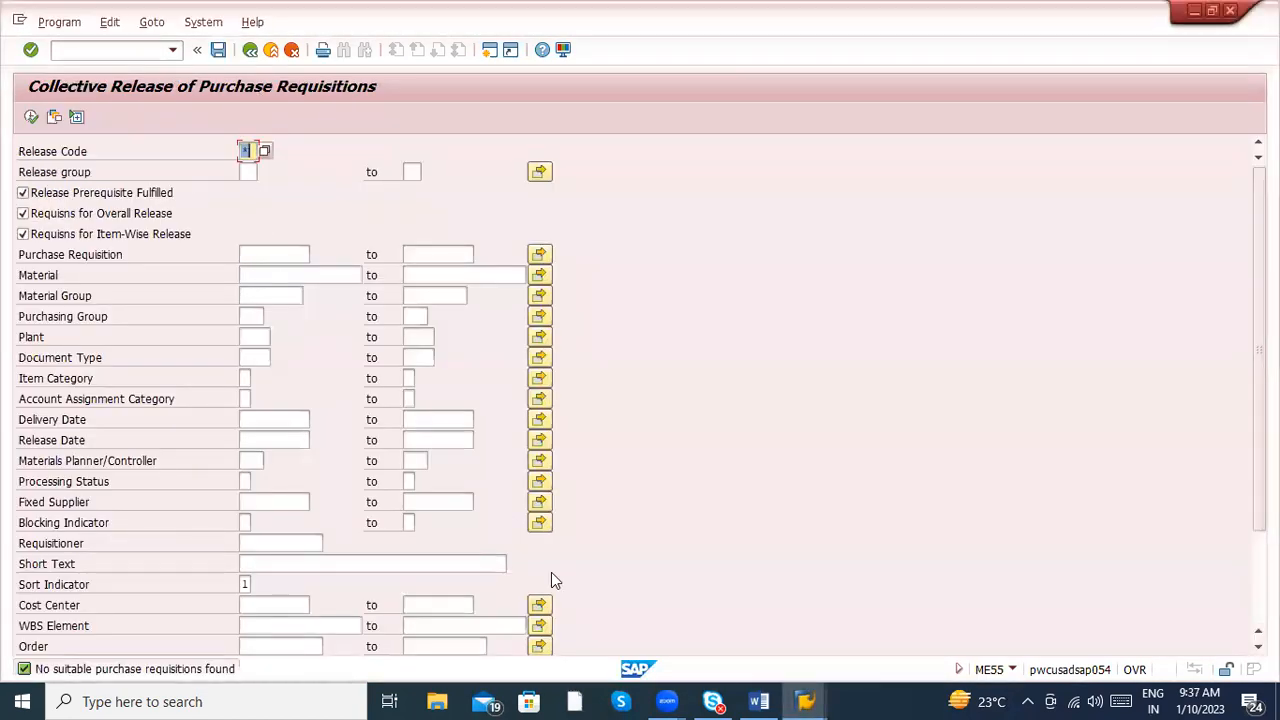
- Switch to the ECC 4 Word document and delete the Team lead, Manager and Delivery Head lines below the ME54N or ME55 entry
left_click(759, 701)
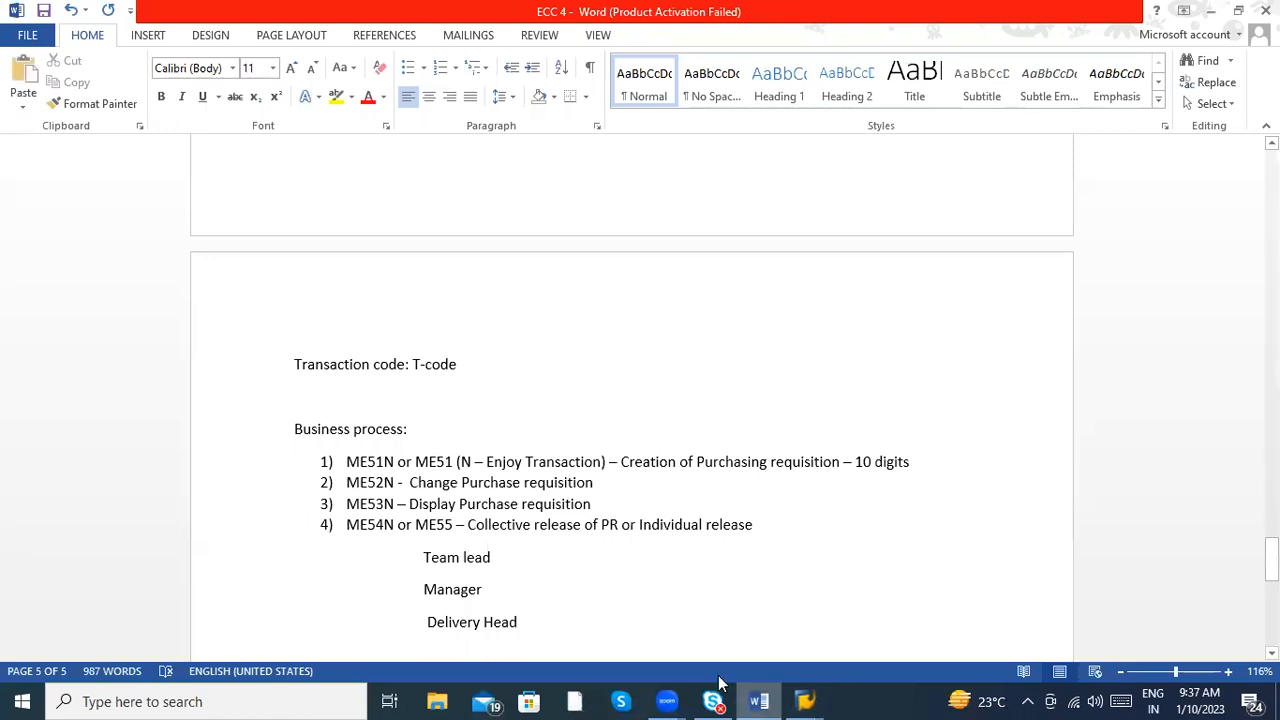
left_click(466, 528)
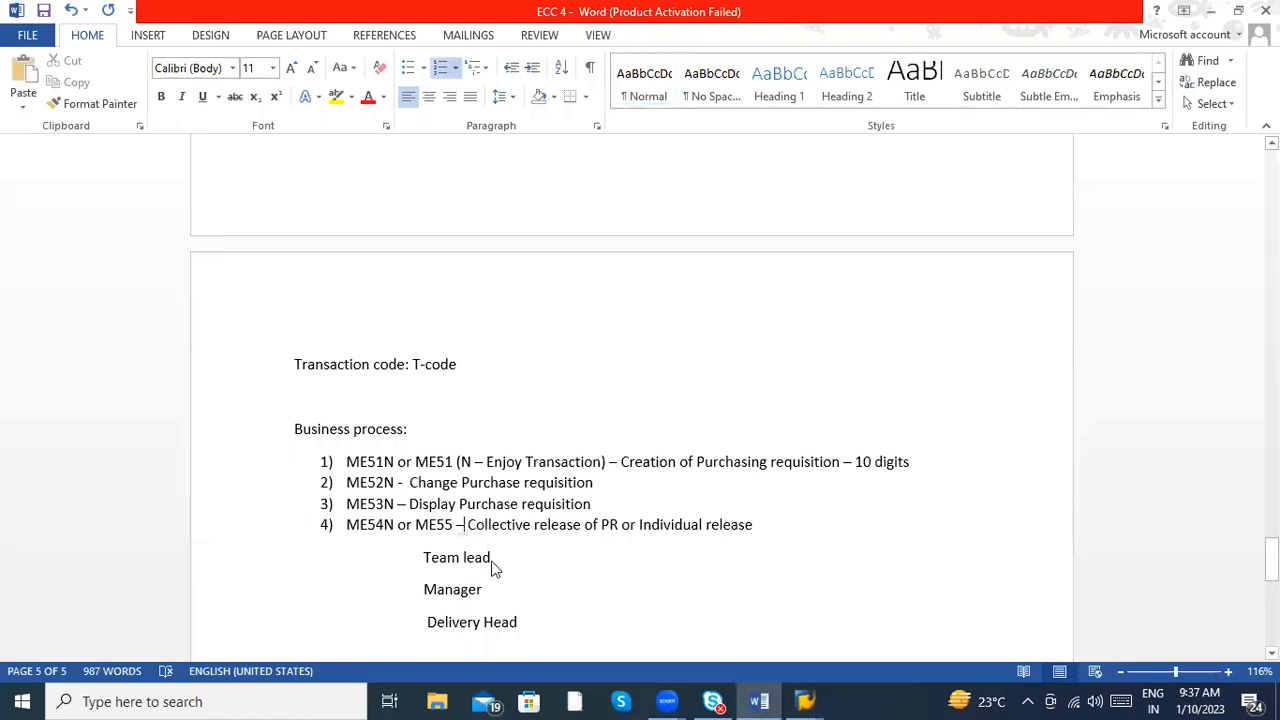
left_click(527, 621)
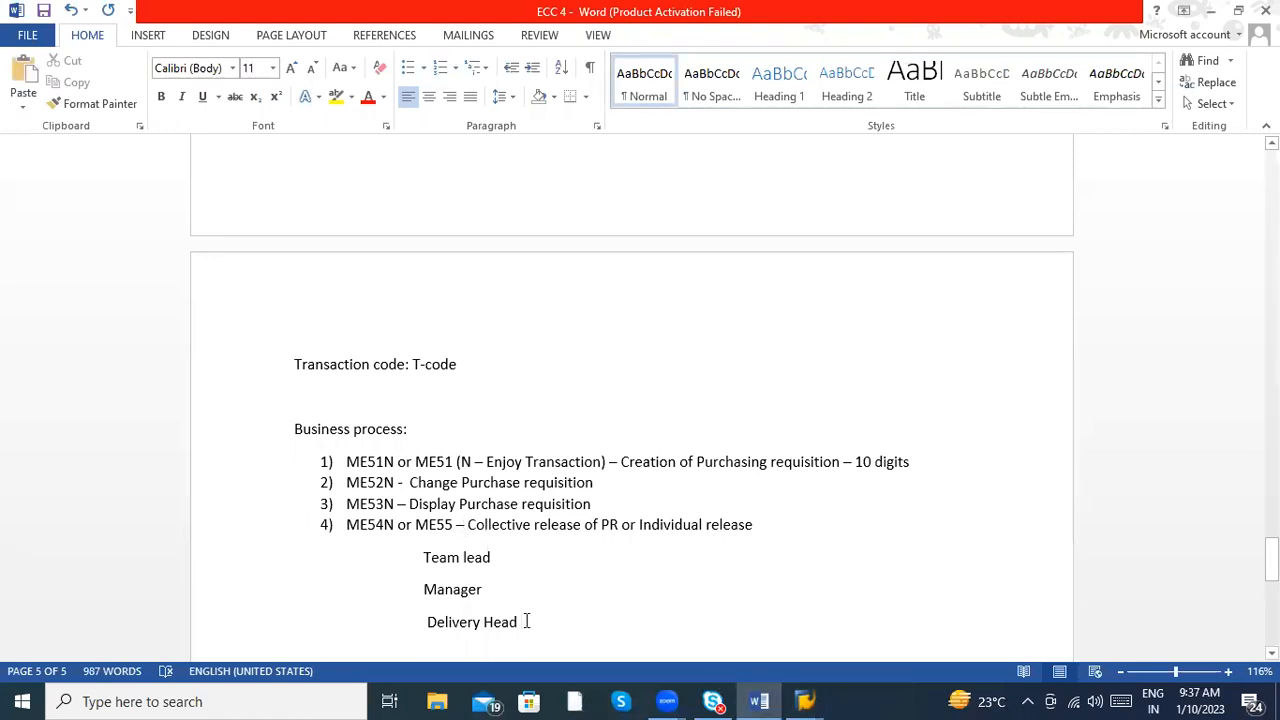
key("shift+Up")
key("shift+Up")
key("shift+Up")
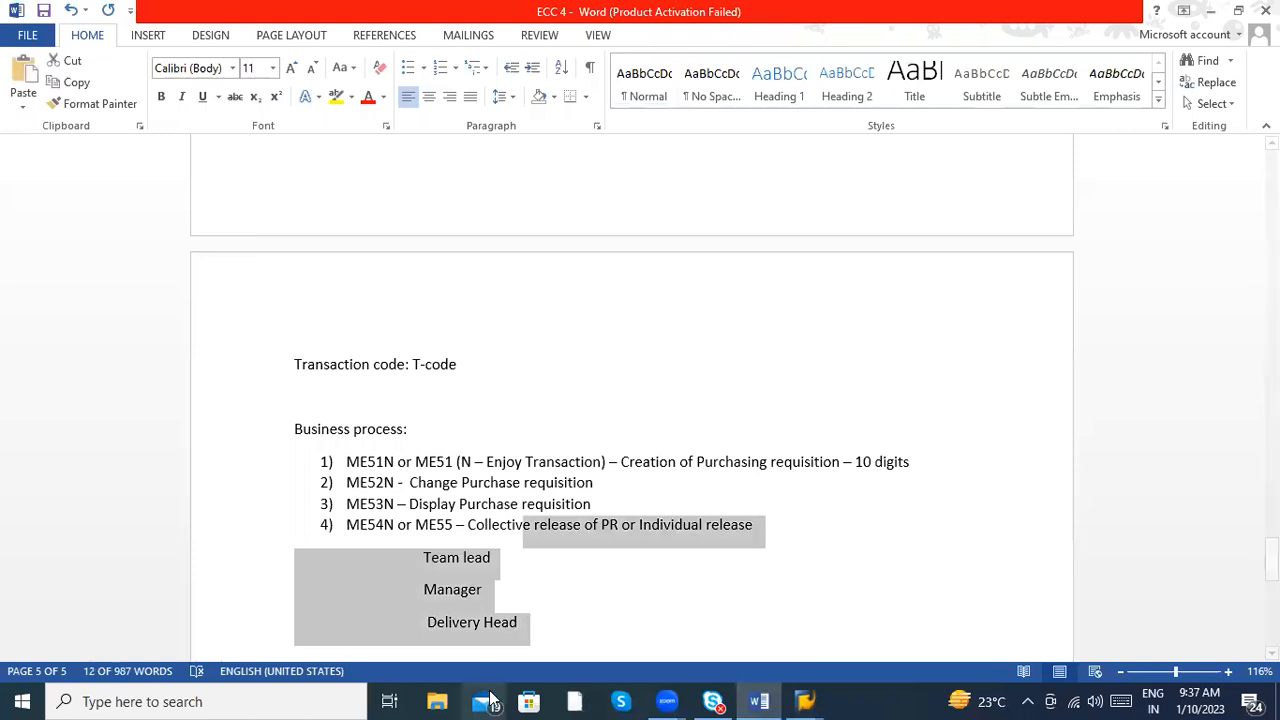
left_click(517, 622)
triple_click(517, 622)
left_click(522, 623)
key("BackSpace")
key("BackSpace")
key("BackSpace")
key("BackSpace")
key("BackSpace")
key("BackSpace")
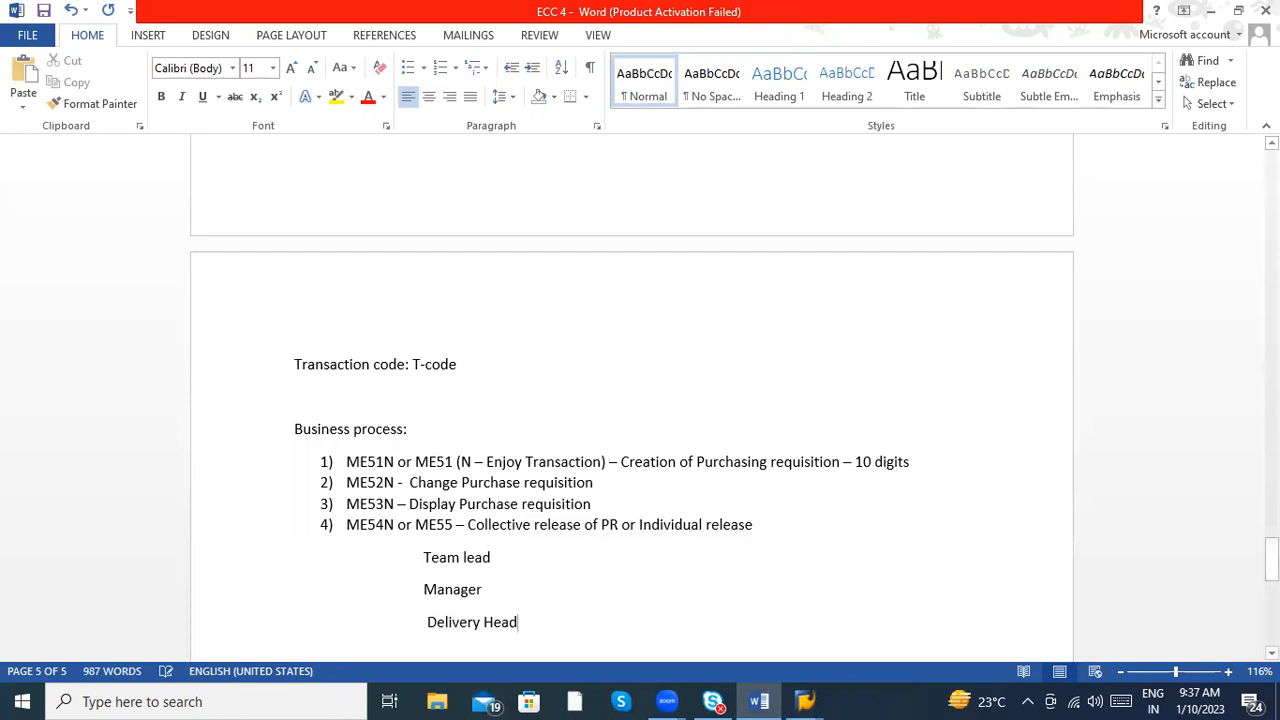
key("BackSpace")
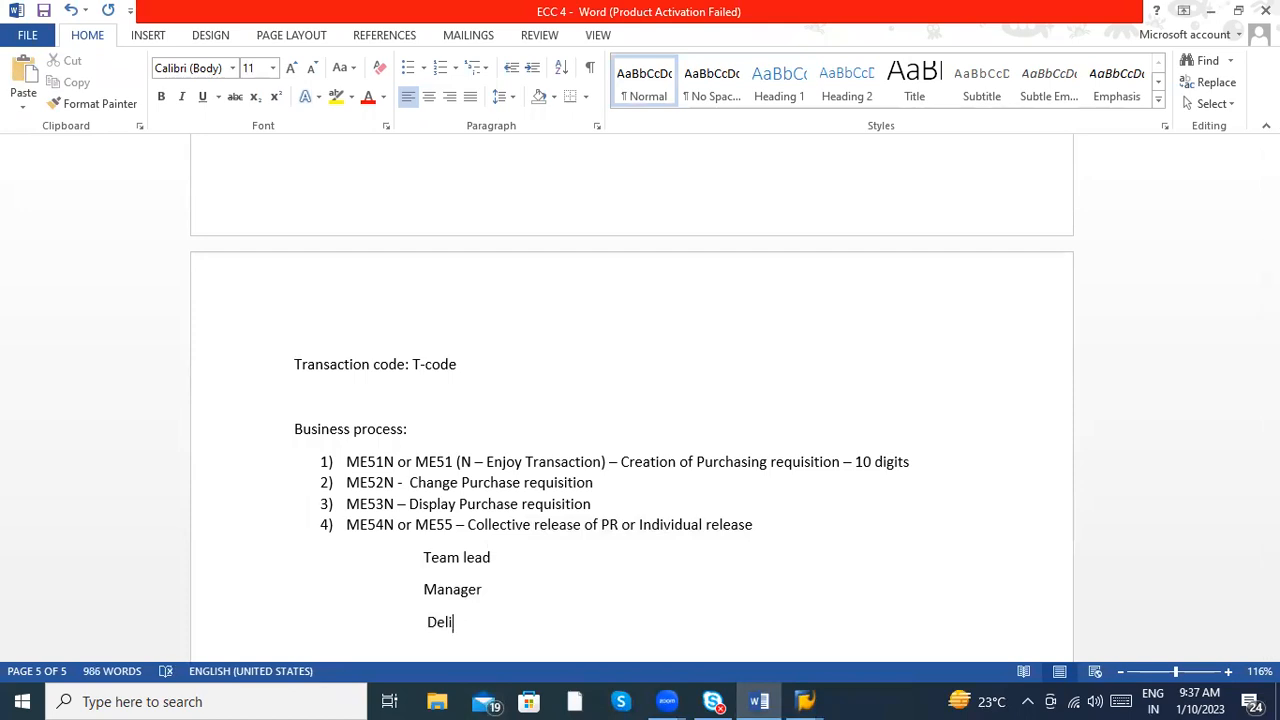
key("BackSpace")
key("BackSpace")
key("BackSpace")
key("BackSpace")
key("BackSpace")
key("BackSpace")
key("BackSpace")
key("BackSpace")
key("BackSpace")
key("BackSpace")
key("BackSpace")
key("BackSpace")
key("BackSpace")
key("BackSpace")
key("BackSpace")
key("BackSpace")
key("BackSpace")
key("BackSpace")
key("BackSpace")
key("BackSpace")
key("BackSpace")
key("BackSpace")
key("BackSpace")
key("BackSpace")
key("BackSpace")
key("BackSpace")
key("BackSpace")
key("BackSpace")
key("BackSpace")
key("BackSpace")
key("BackSpace")
key("BackSpace")
key("BackSpace")
key("BackSpace")
key("BackSpace")
key("BackSpace")
key("BackSpace")
key("BackSpace")
key("BackSpace")
key("BackSpace")
key("BackSpace")
key("BackSpace")
key("BackSpace")
key("BackSpace")
key("BackSpace")
key("BackSpace")
key("BackSpace")
key("BackSpace")
key("BackSpace")
key("BackSpace")
key("BackSpace")
key("BackSpace")
key("BackSpace")
key("BackSpace")
key("BackSpace")
key("BackSpace")
key("BackSpace")
key("BackSpace")
key("BackSpace")
key("BackSpace")
key("BackSpace")
key("BackSpace")
key("BackSpace")
key("BackSpace")
key("BackSpace")
key("BackSpace")
key("BackSpace")
key("BackSpace")
key("BackSpace")
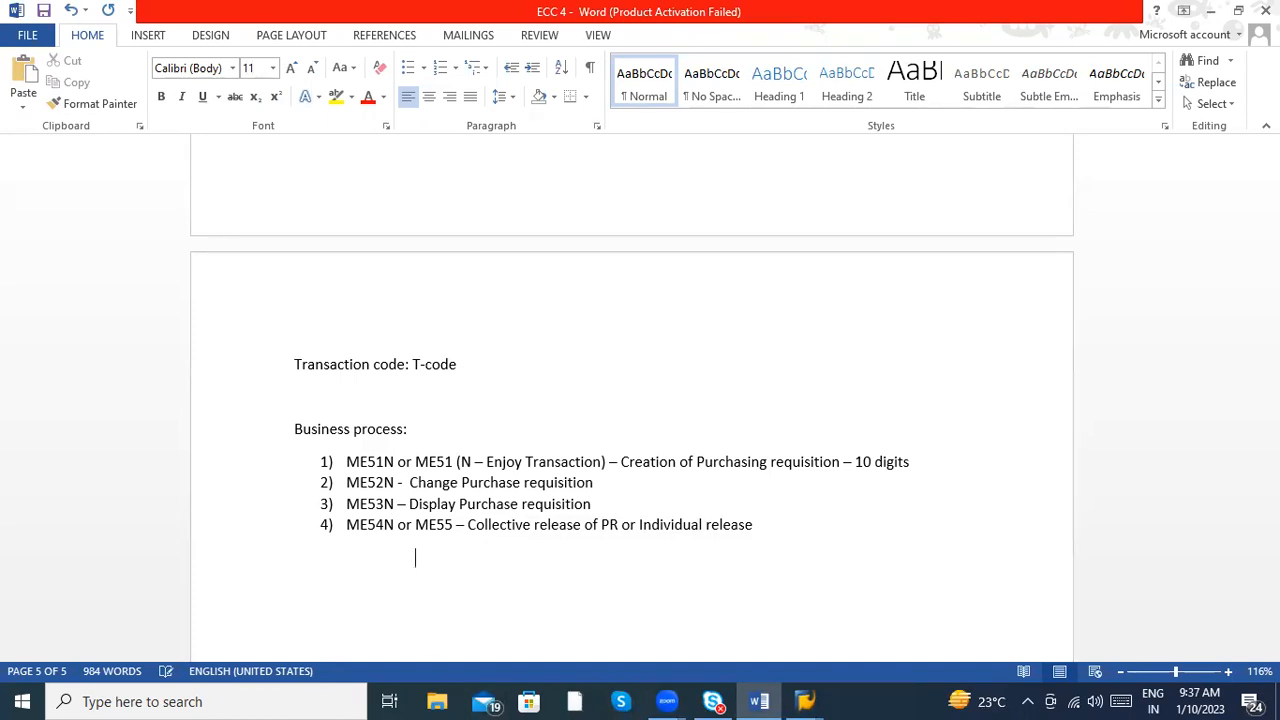
key("BackSpace")
key("BackSpace")
key("BackSpace")
key("BackSpace")
- Append "( Release Strategy )" to the ME54N or ME55 line of the Business process list
key("BackSpace")
key("BackSpace")
key("BackSpace")
key("BackSpace")
key("BackSpace")
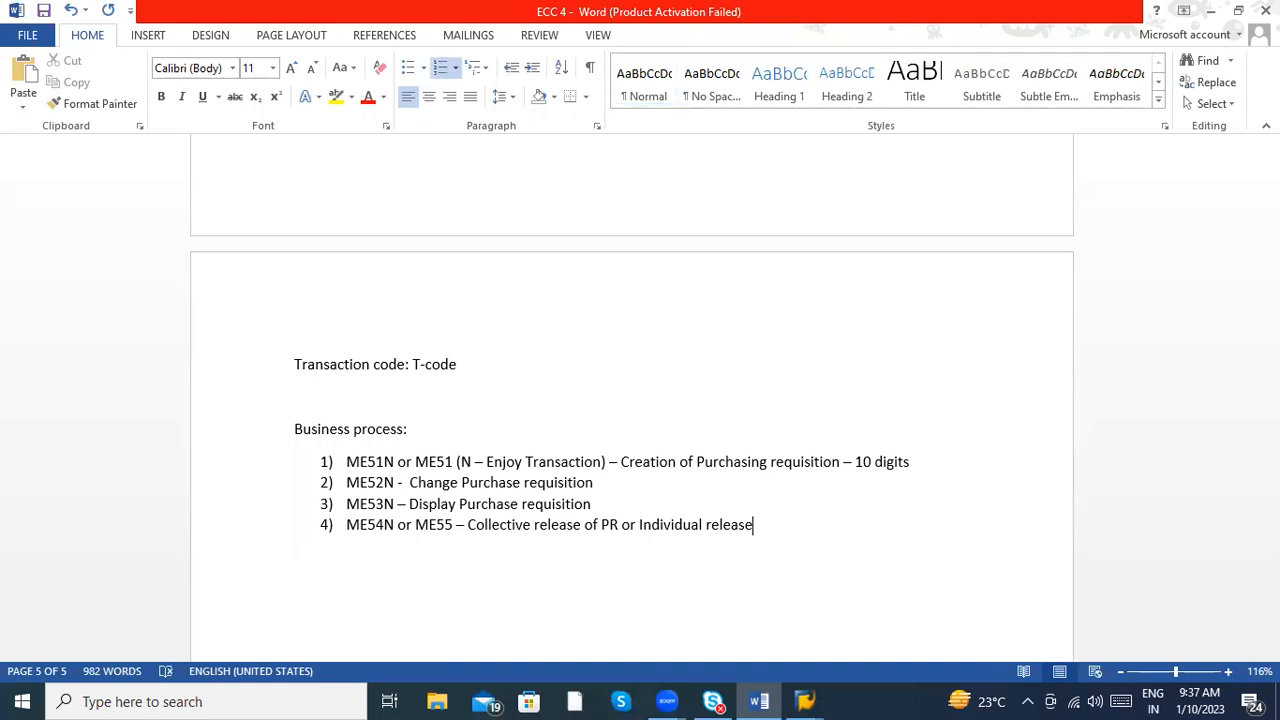
type("e")
type("(")
type(" Release ")
type("Strate")
key("BackSpace")
type("ategy )")
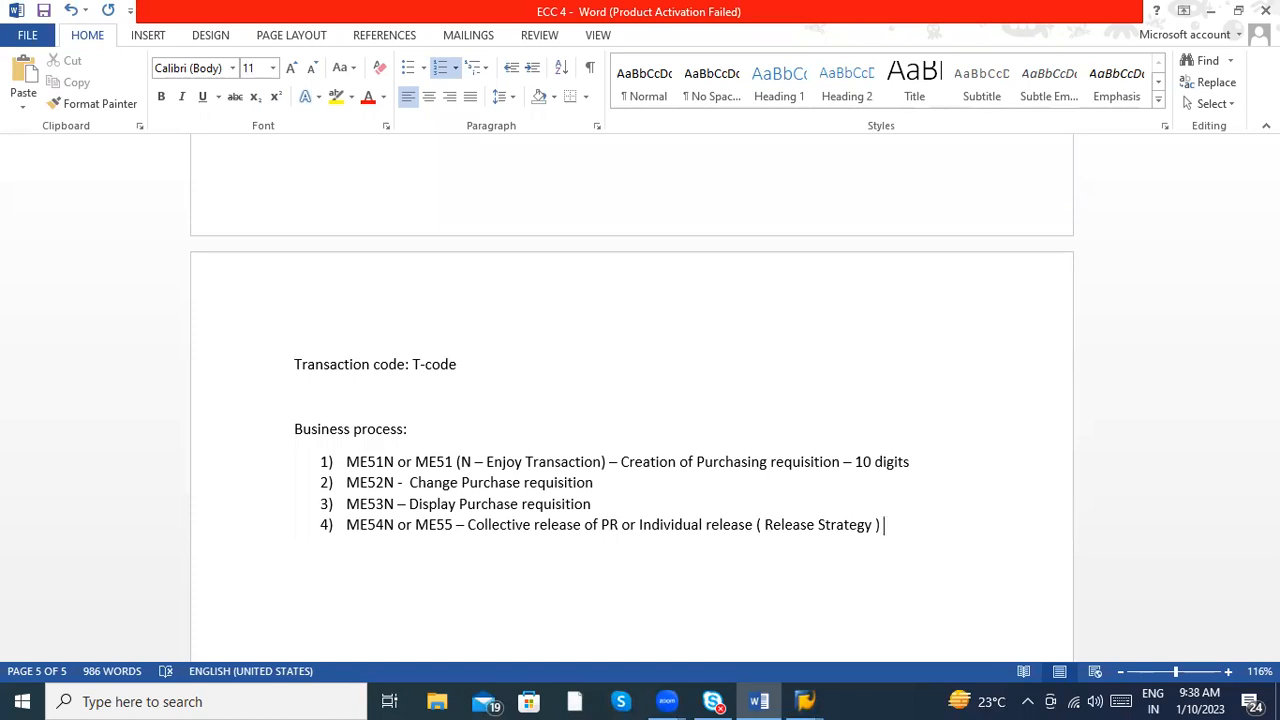
- Start a new numbered list below the requisition transactions with the item "ME21N – Creation of Purchase order"
key("Return")
key("Return")
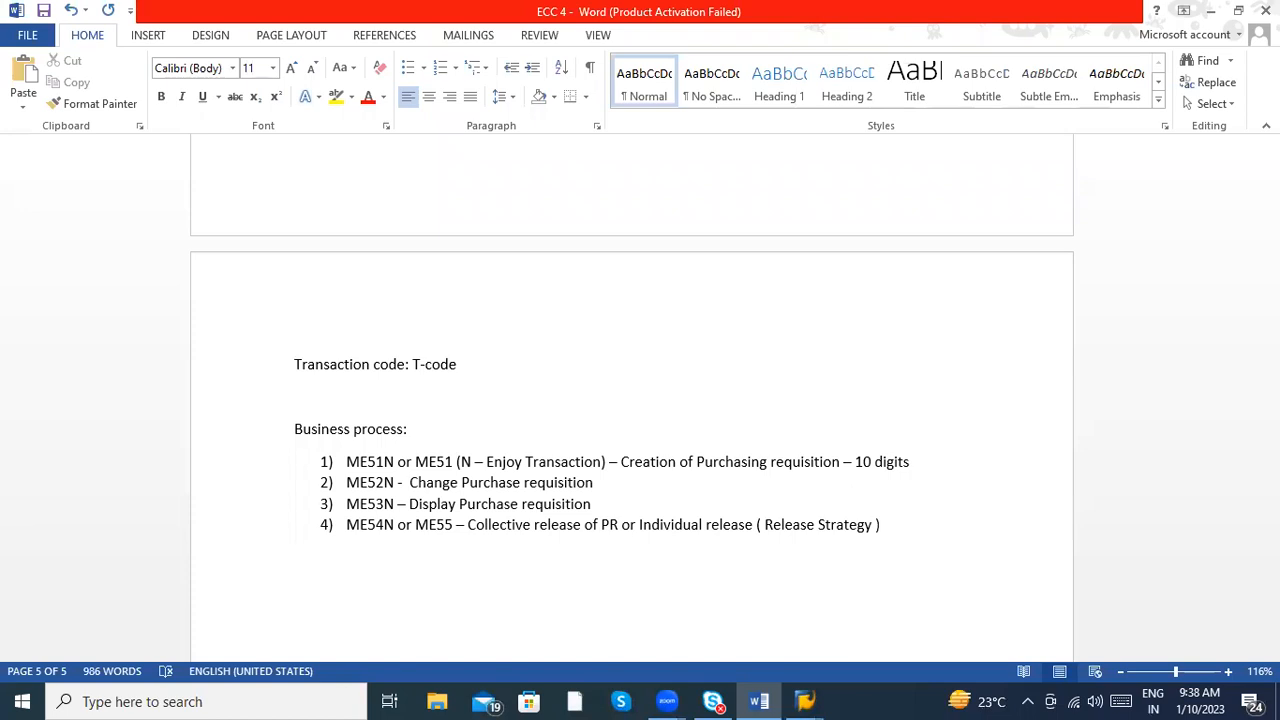
type("1) ")
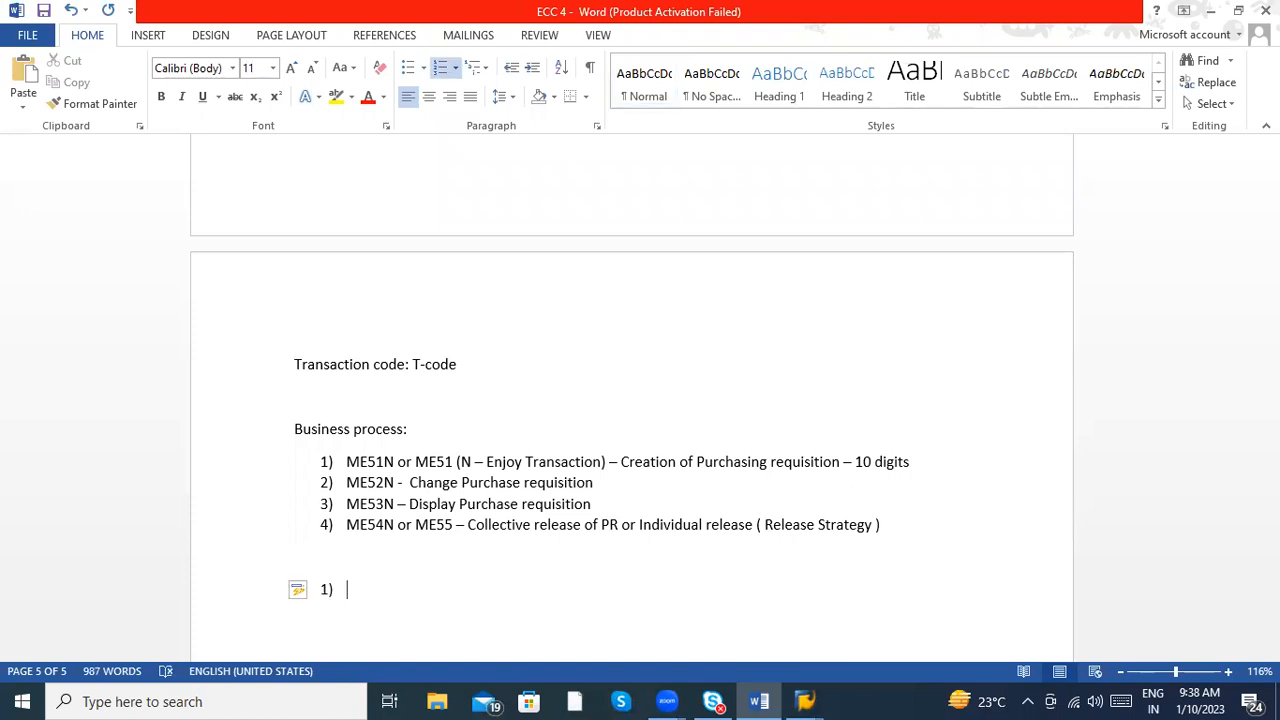
type("ME21")
type("N - ")
type("Creation")
type(" of Purchase o")
type("rder")
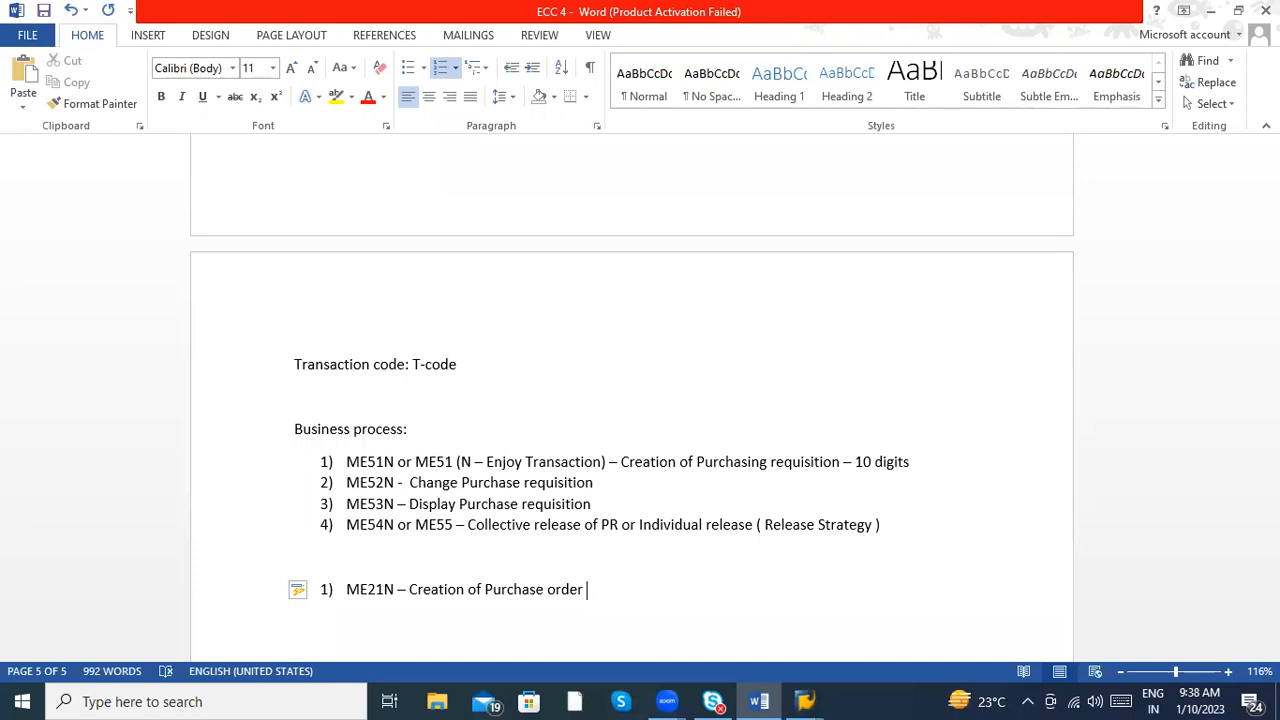
- Add "ME22N – Change Purchase order" as the second item of the new list
key("Return")
type("ME22")
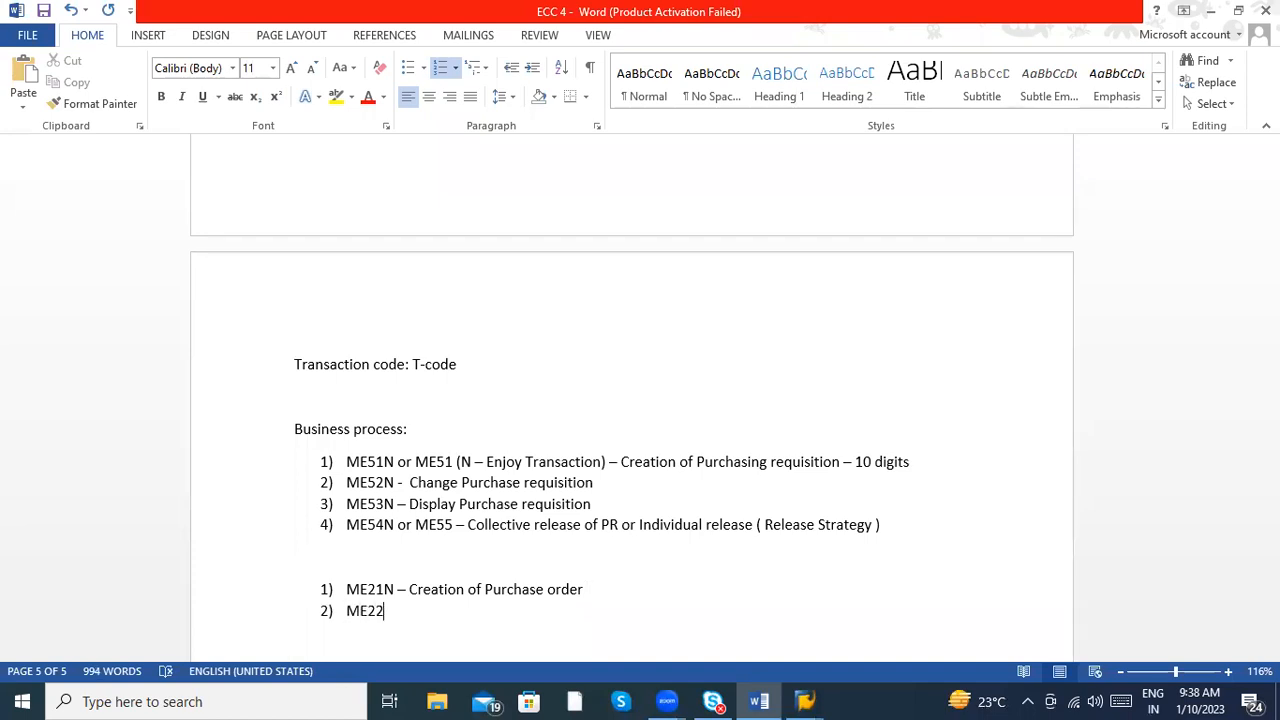
type("N - Change Pur")
key("BackSpace")
type("rchase ")
type("roder")
key("BackSpace")
key("BackSpace")
key("BackSpace")
key("BackSpace")
key("BackSpace")
type("order")
- Add "ME23N – Display Purchase order" as the third item of the purchase order list
key("Return")
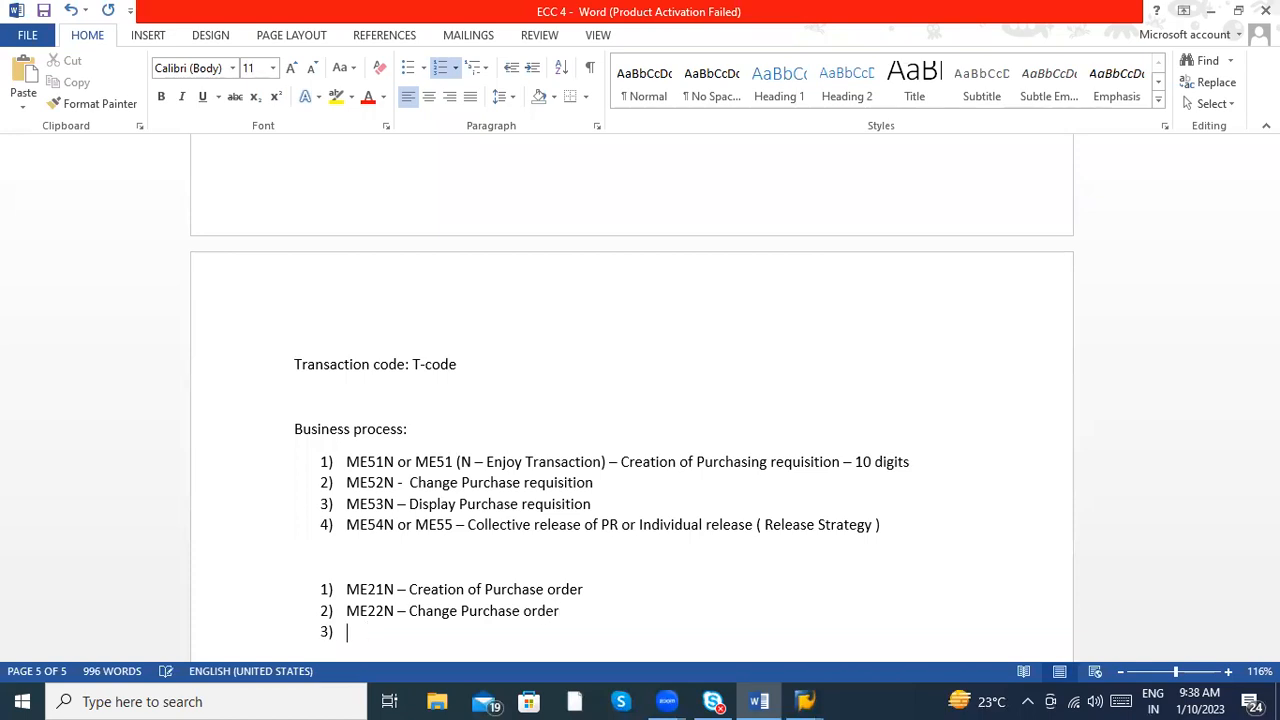
type("ME23N - Disp")
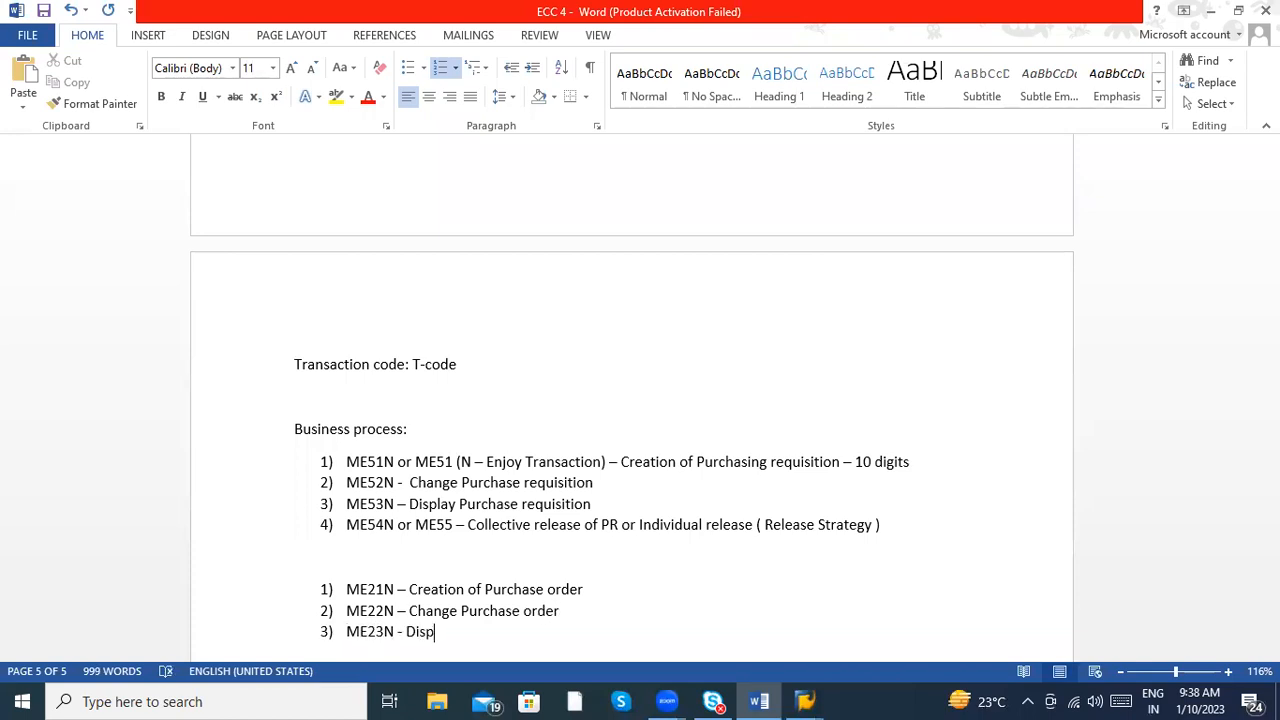
type("lay Pu")
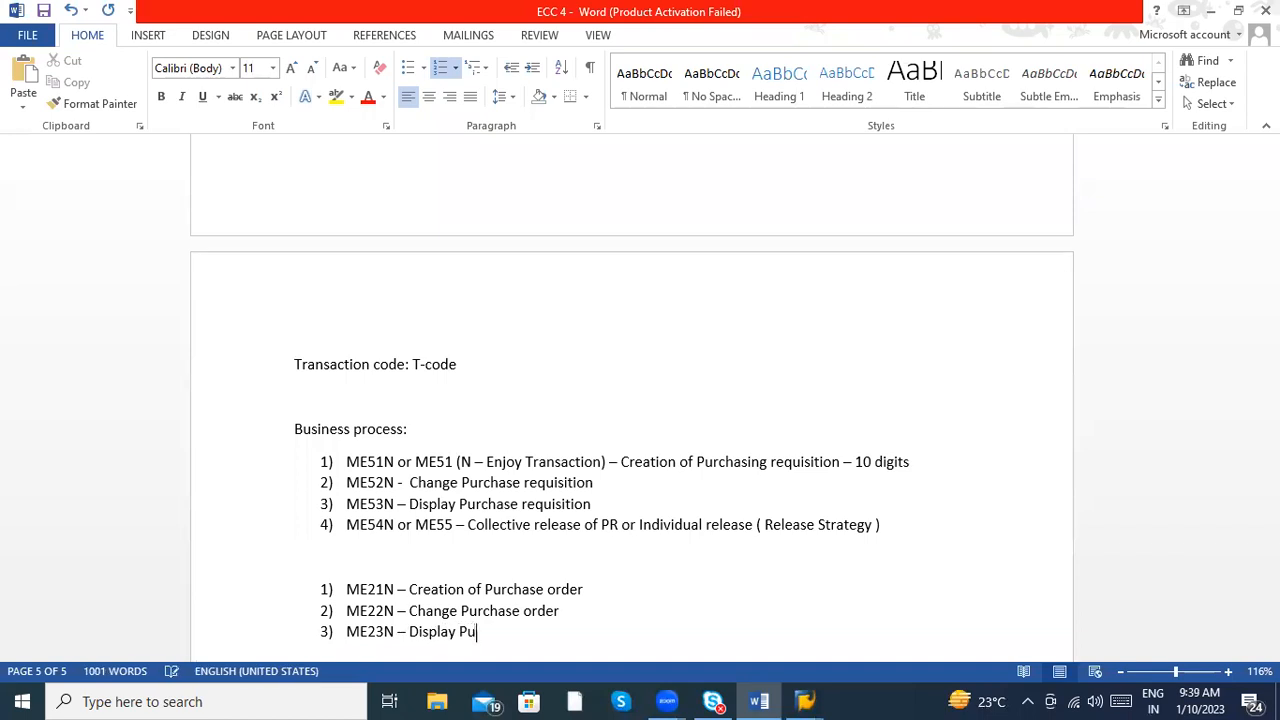
type("rchase order")
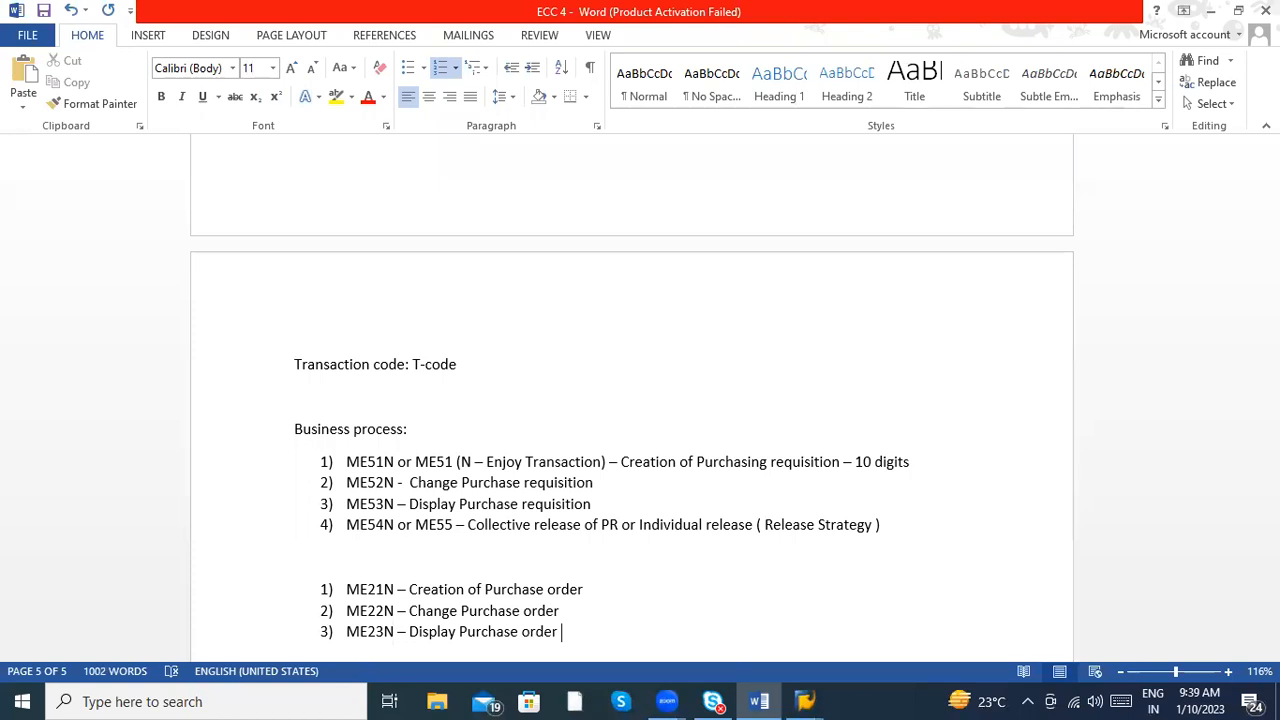
- Add "ME28 – Individual release" as the fourth item of the purchase order list
key("Return")
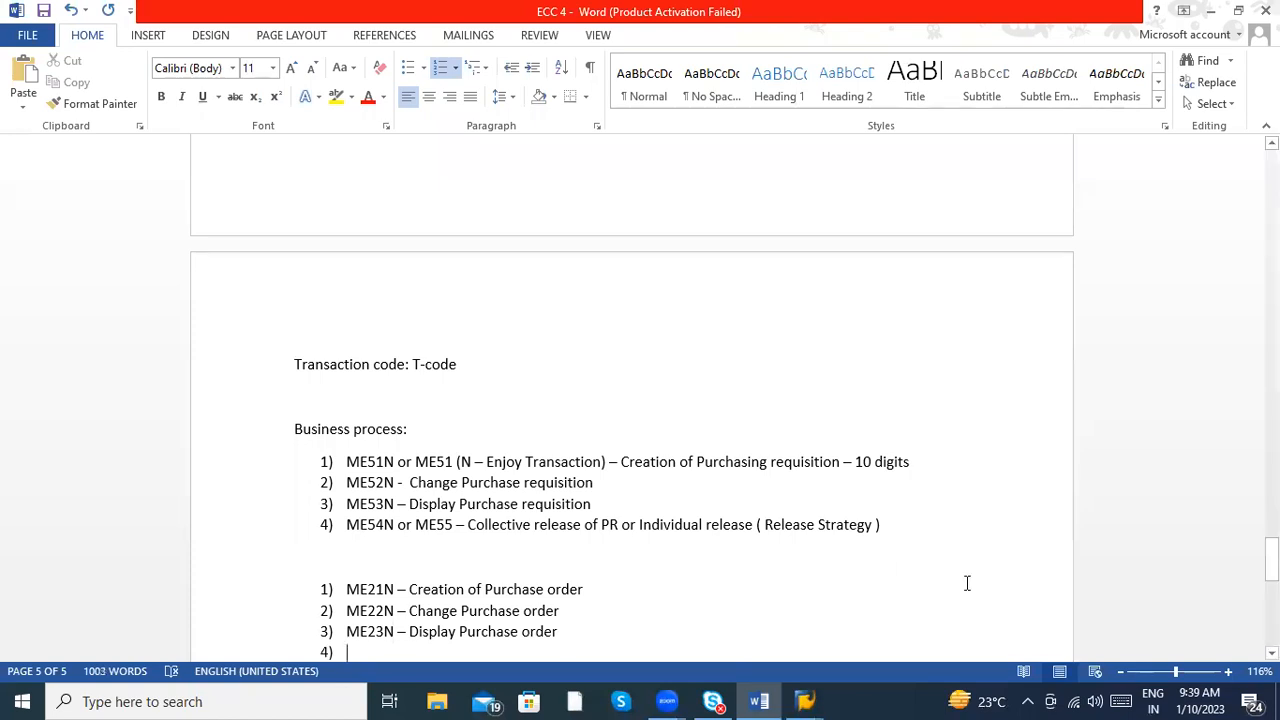
type("ME28")
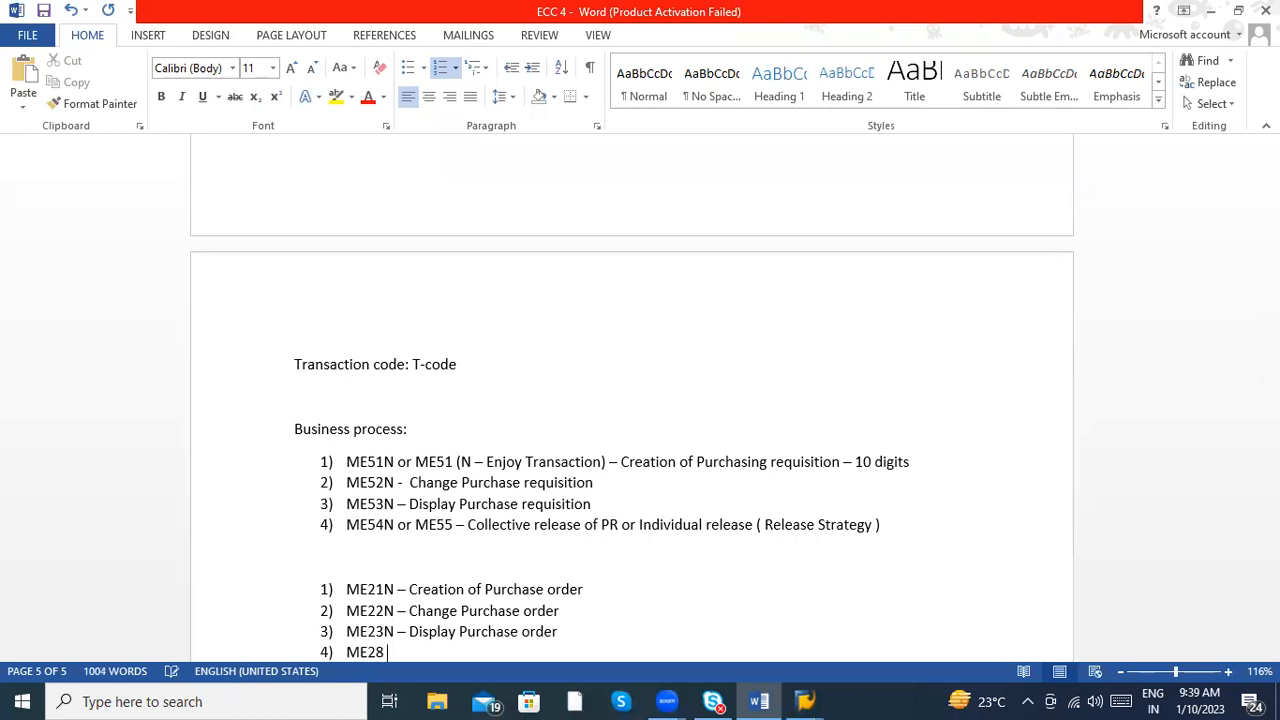
type(" - Individual release")
- Add "ME29N – Collective release" as the fifth item of the purchase order list
key("Return")
type("ME29N -")
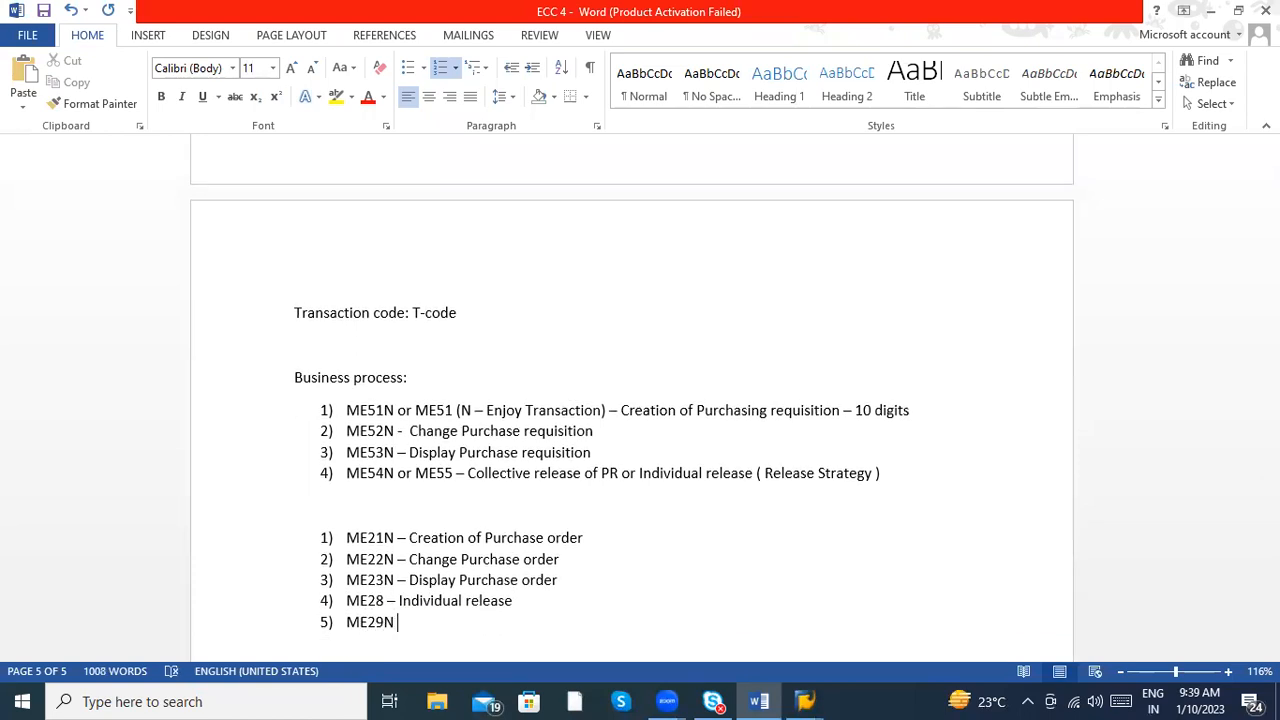
type(" Collective release")
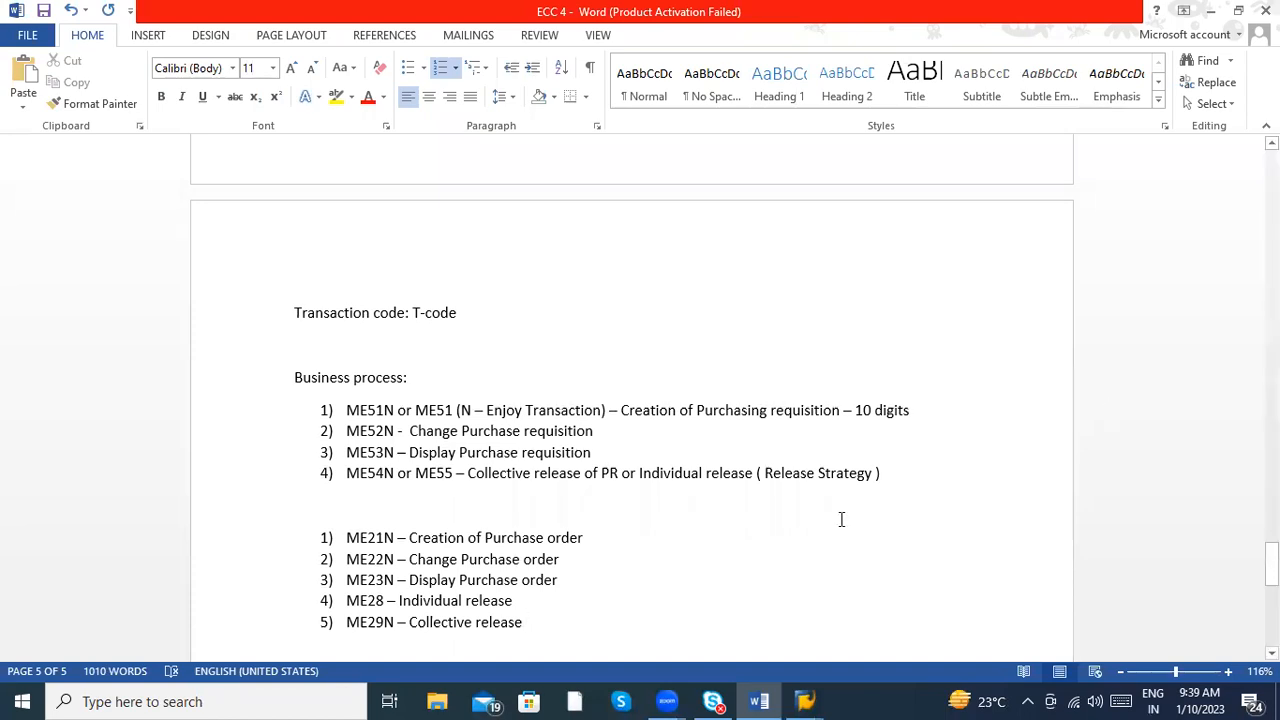
- Start a new numbered list below the purchase order list with "ME41 – Creation of RFQ" as its first item
scroll(841, 519, "down", 2)
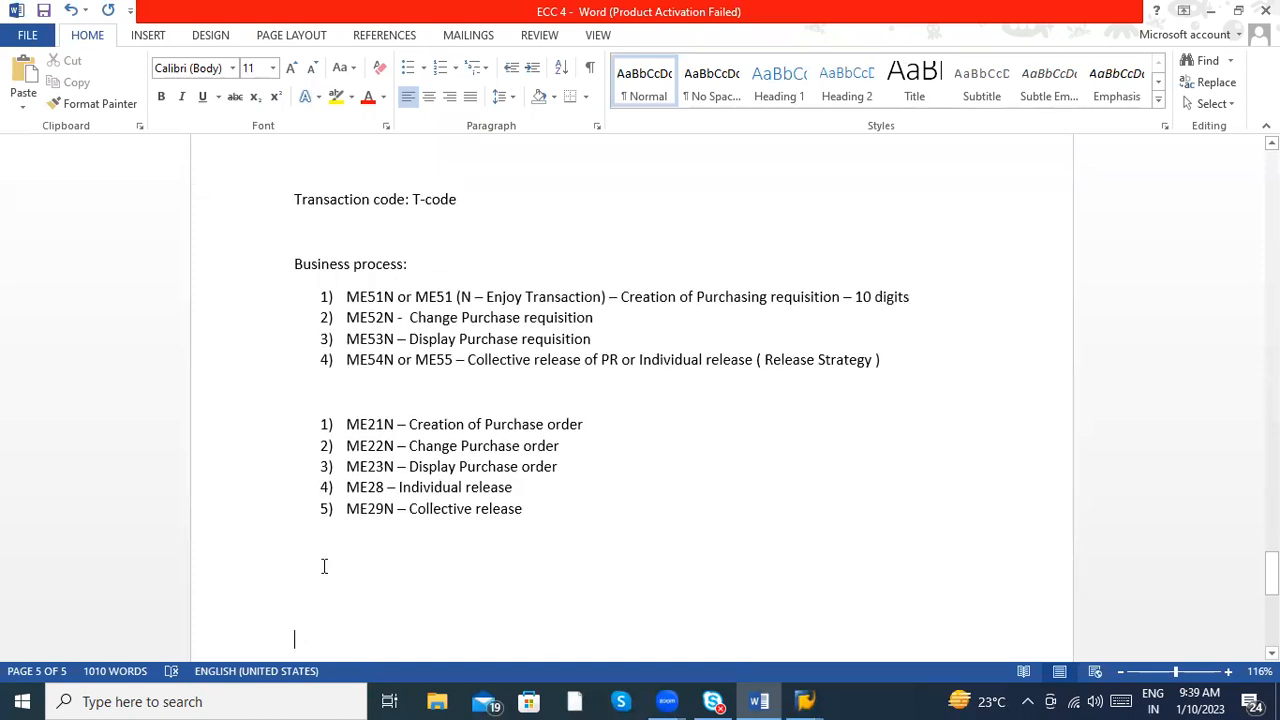
key("Return")
type("1) ")
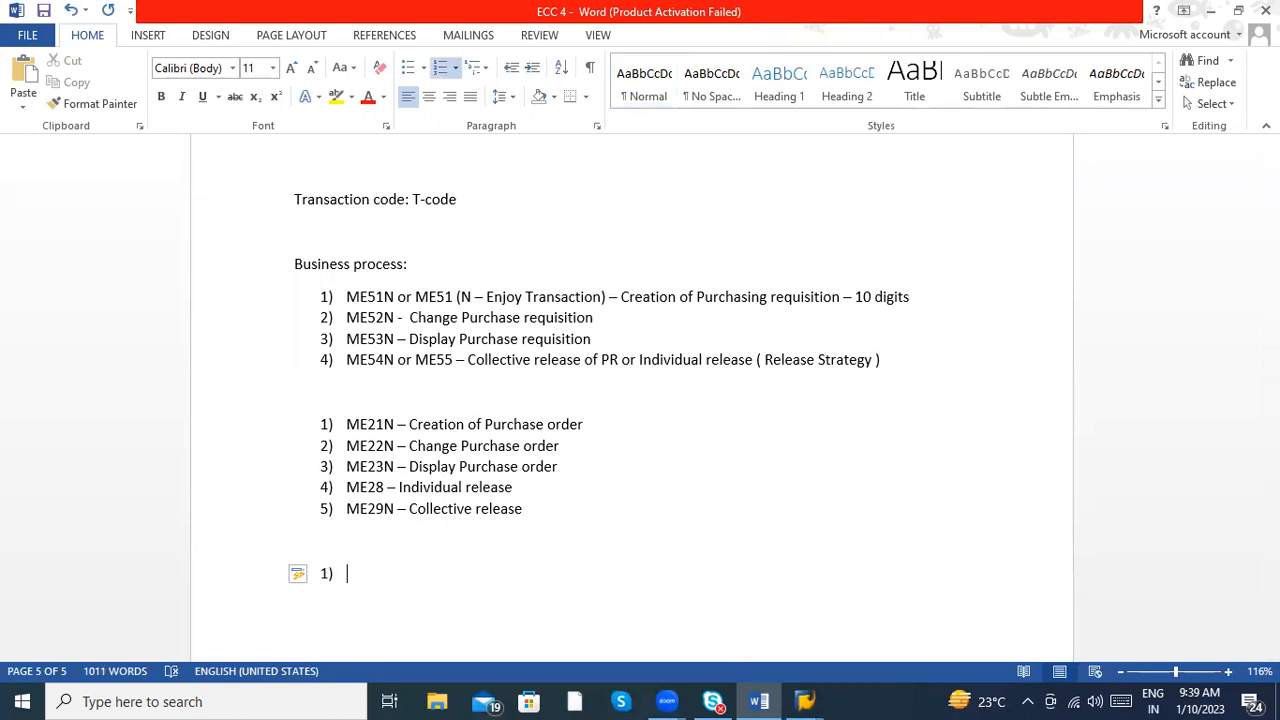
type("ME")
type("41 - ")
type("Cre")
type("ation od")
key("BackSpace")
key("BackSpace")
type("ofrfQ")
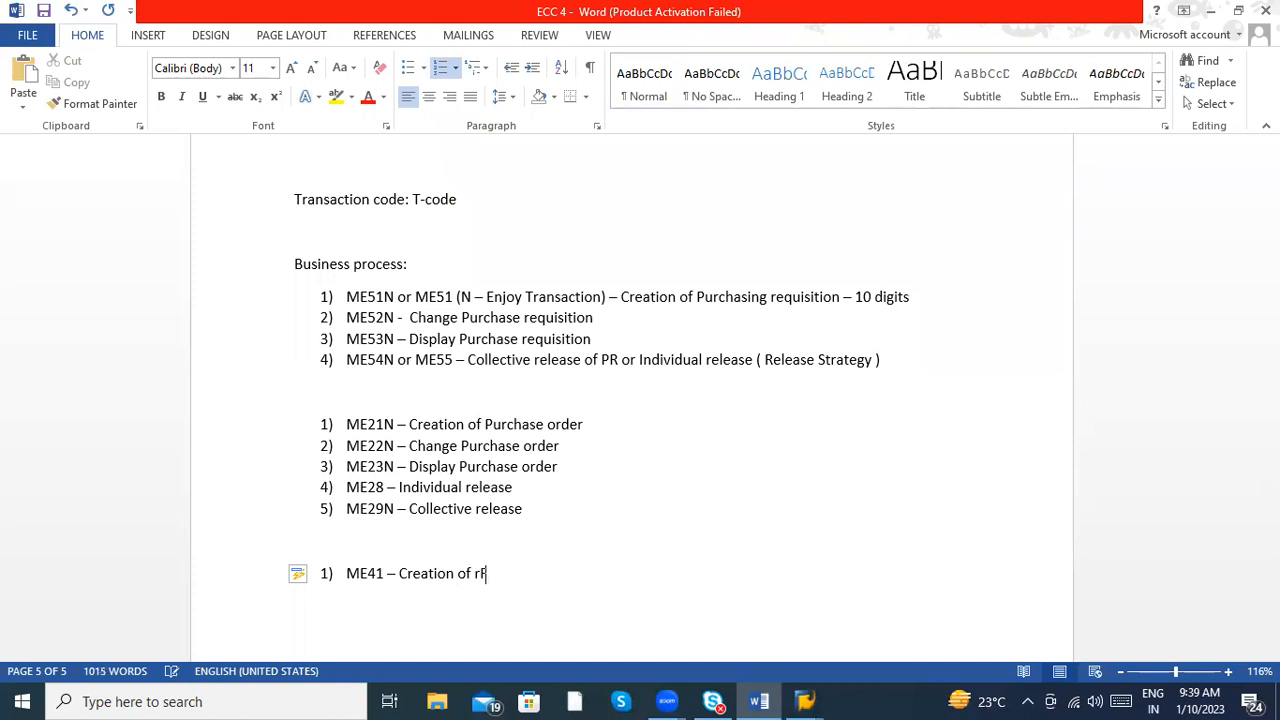
key("BackSpace")
key("BackSpace")
key("BackSpace")
type("rfq")
key("Return")
key("BackSpace")
key("BackSpace")
key("BackSpace")
key("BackSpace")
key("BackSpace")
type("RFQ")
- Add "ME42 – Change RFQ" as the second item of the RFQ list
key("Return")
type("ME32")
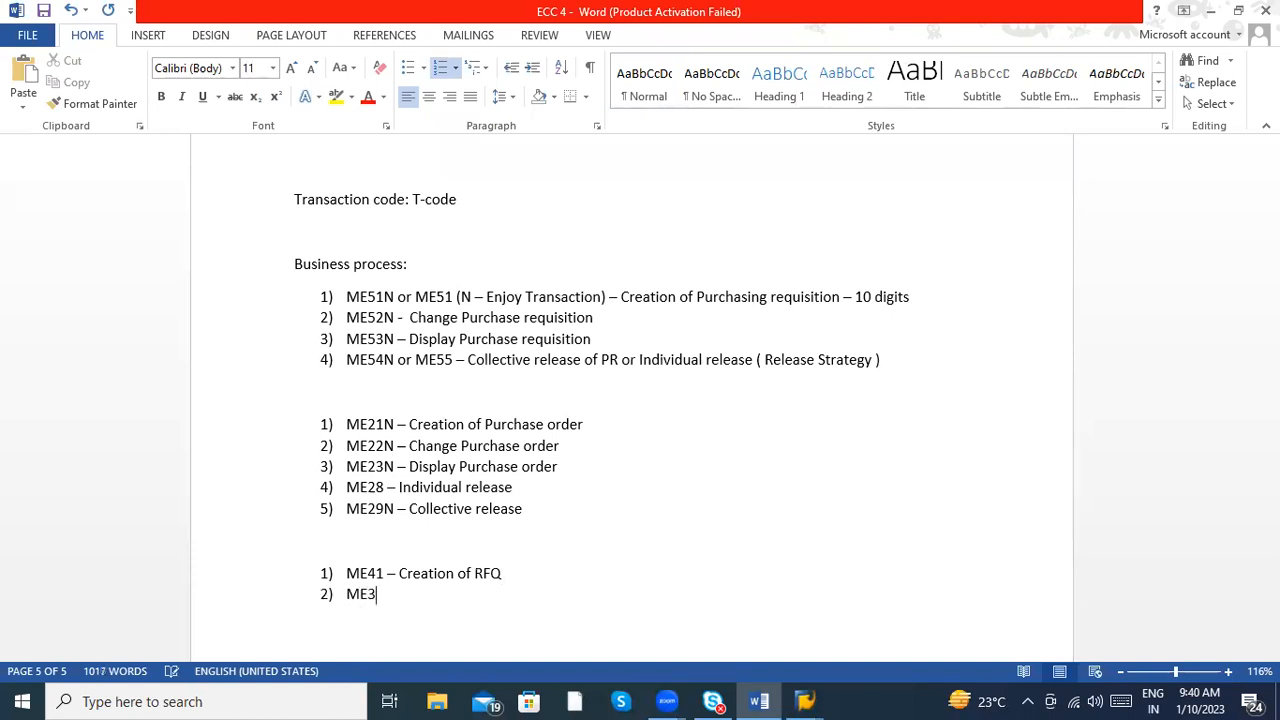
key("BackSpace")
key("BackSpace")
type("42 - Change RFQ")
- Begin the third RFQ list item with "ME43", and switch to SAP to open transaction ME43
key("Return")
type("ME43 -")
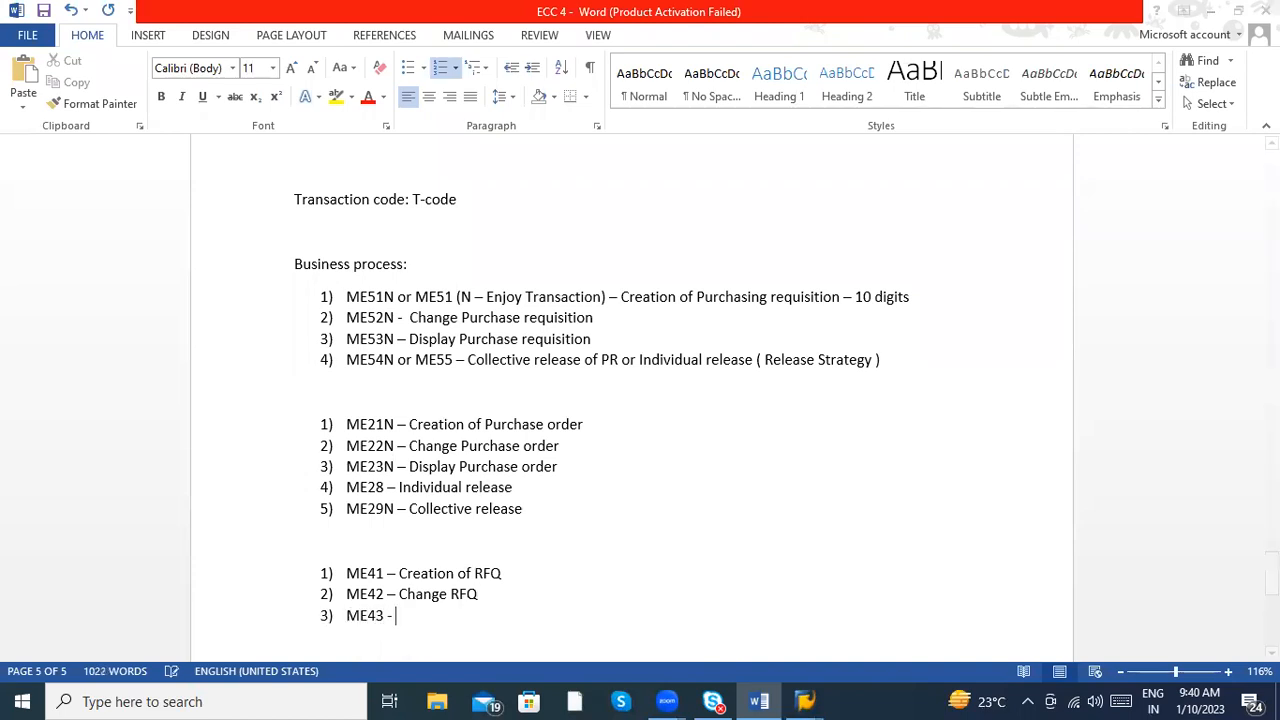
key("alt+Tab")
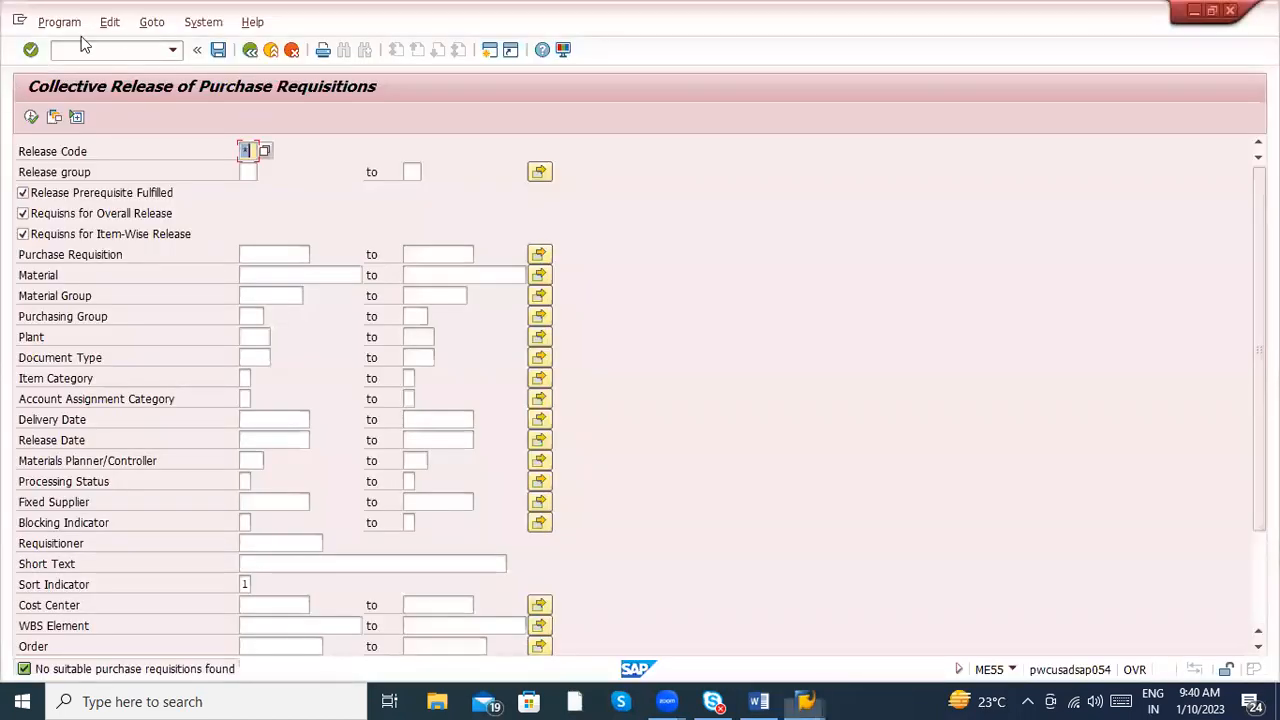
left_click(99, 47)
type("/nme43")
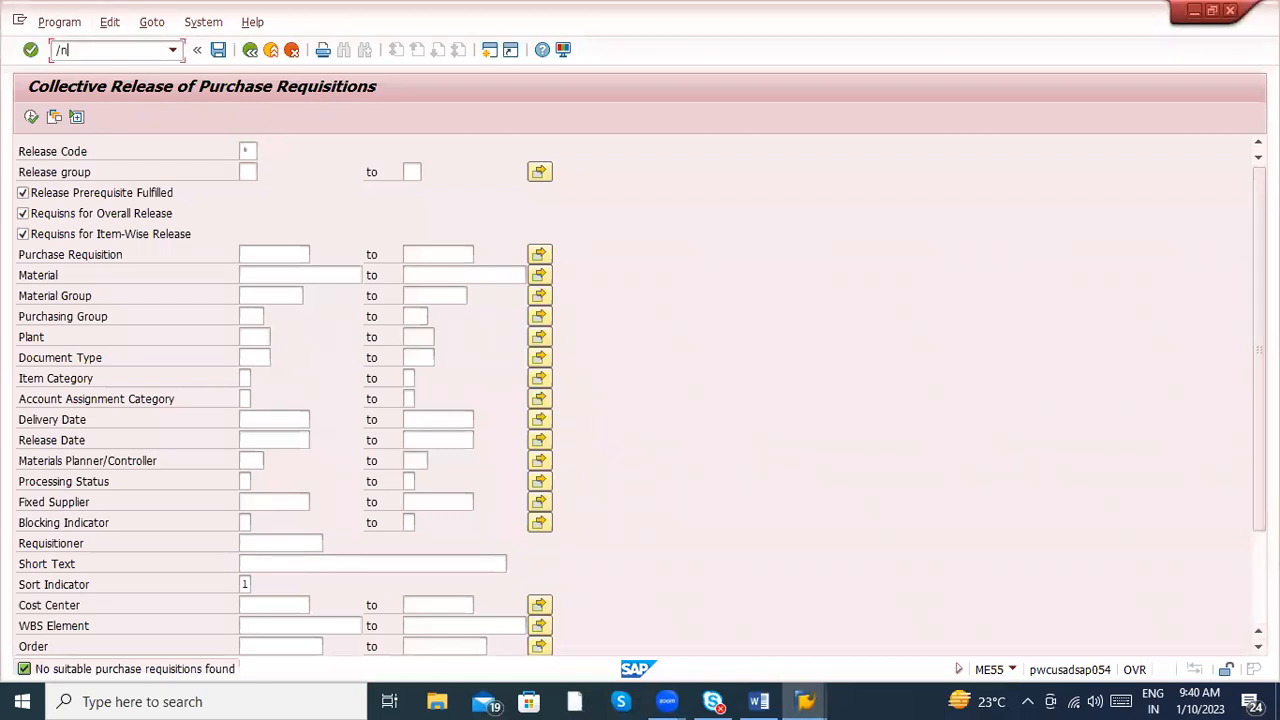
key("Return")
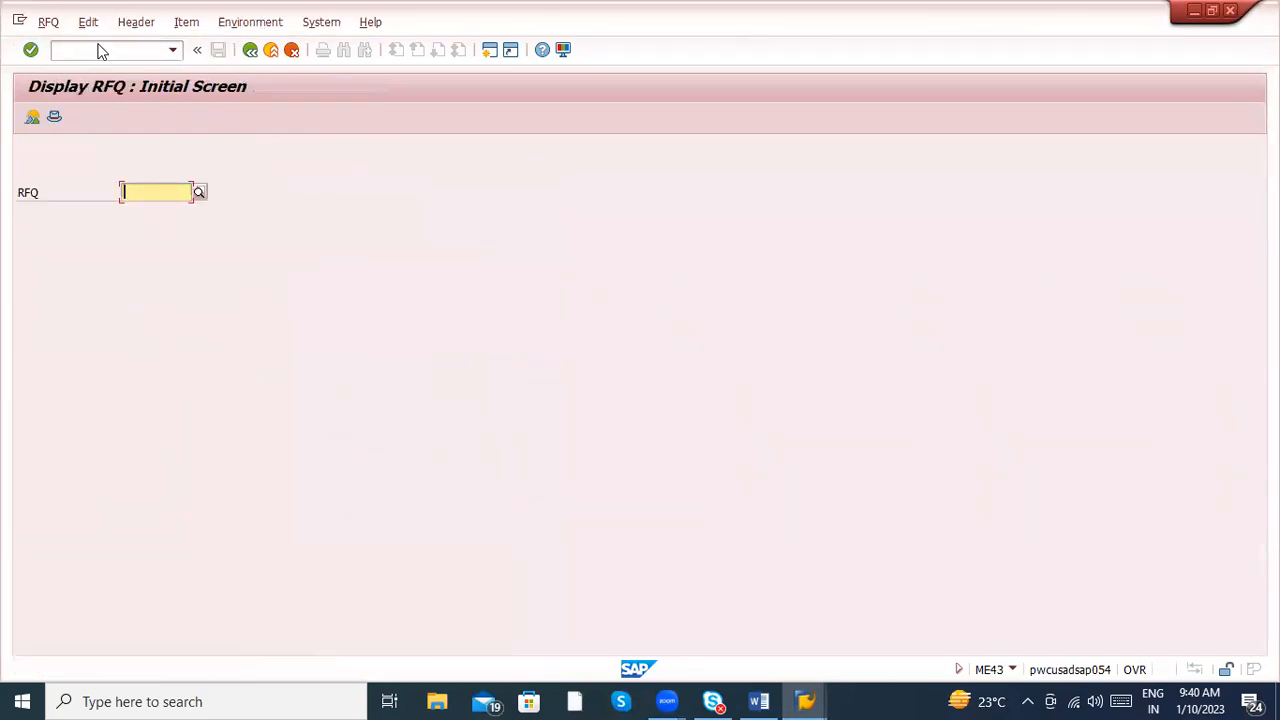
- Check in SAP whether the RFQ display transaction has an Enjoy version by calling ME43N
key("alt+Tab")
key("alt+Tab")
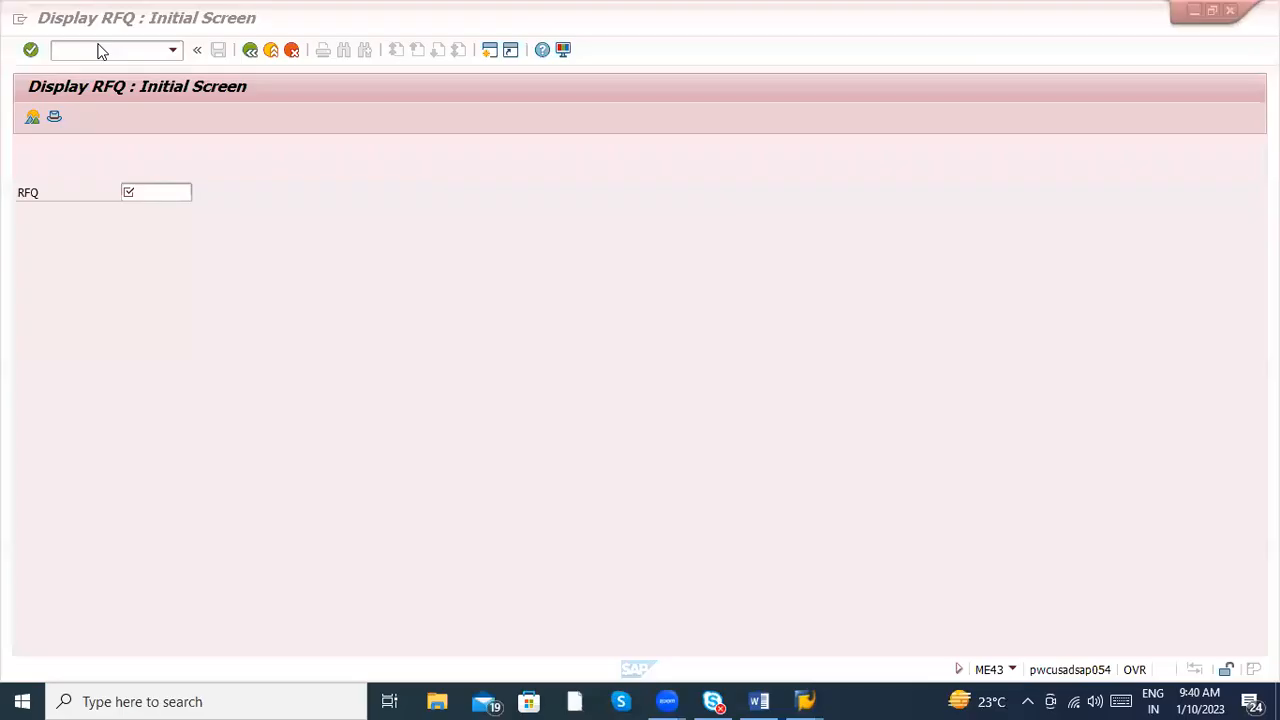
type("/nme43n")
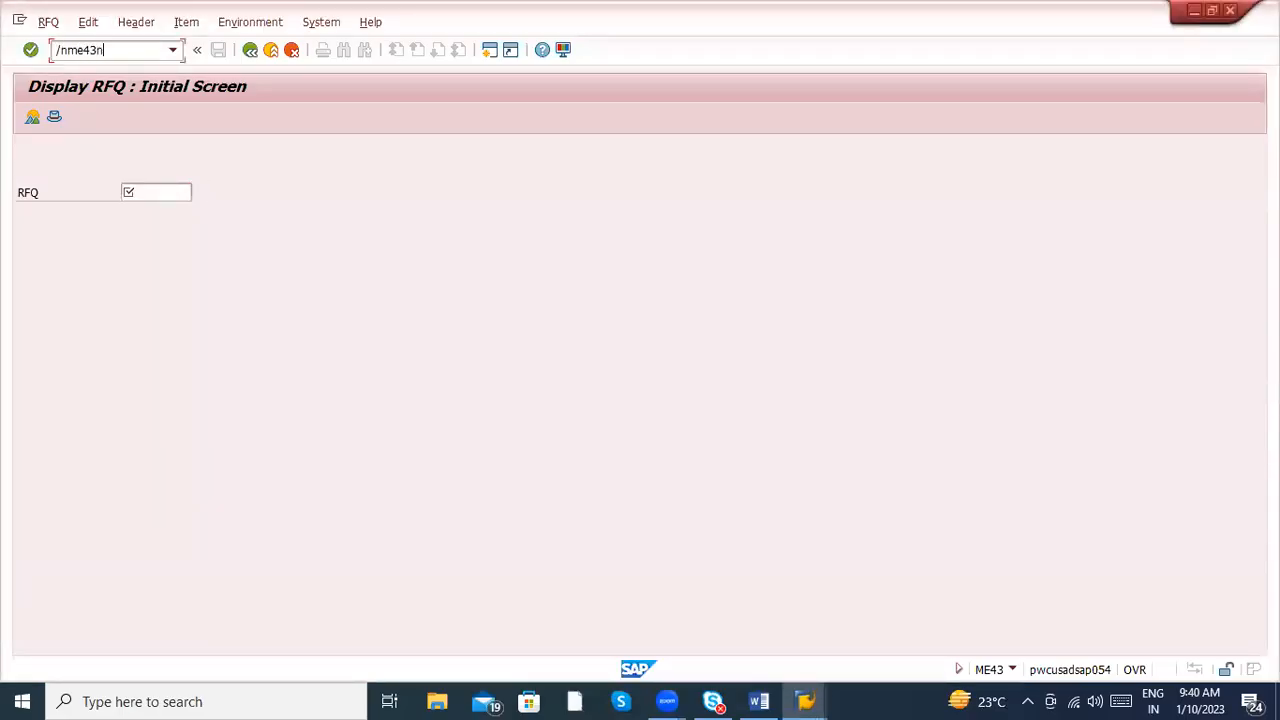
key("Return")
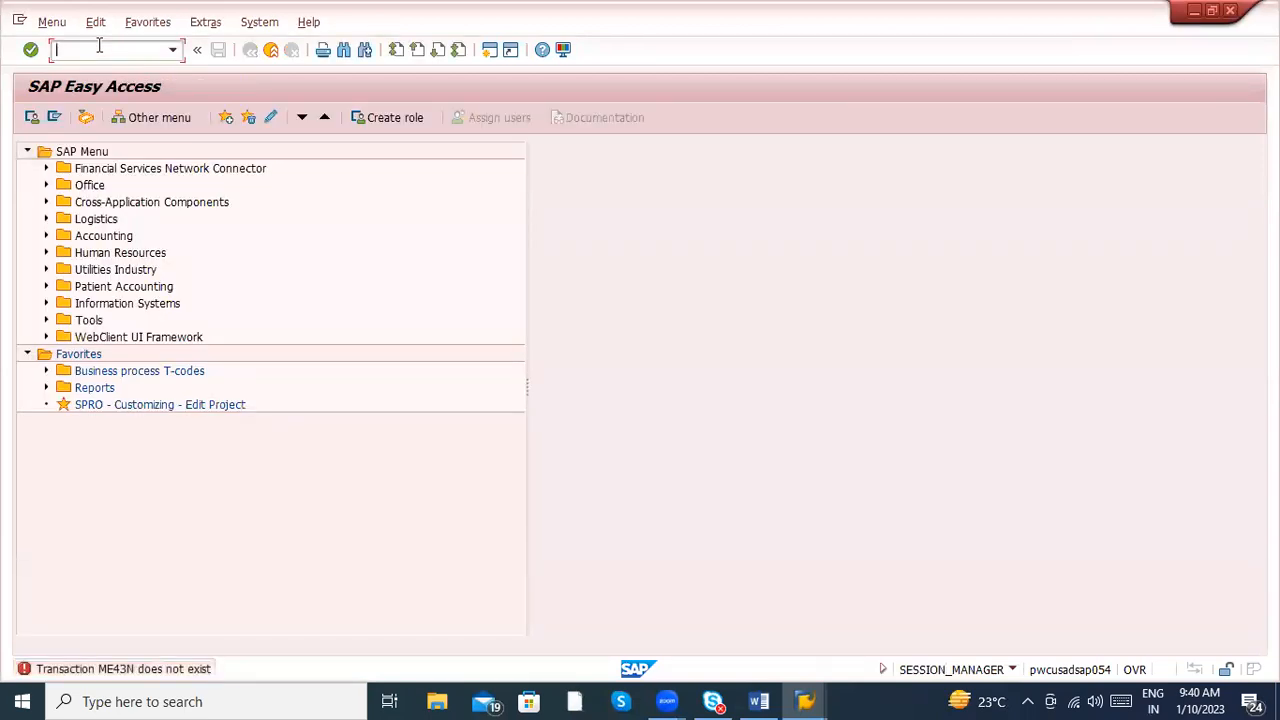
- Return to the Word notes and complete the ME43 item with "Display RFQ"
key("alt+Tab")
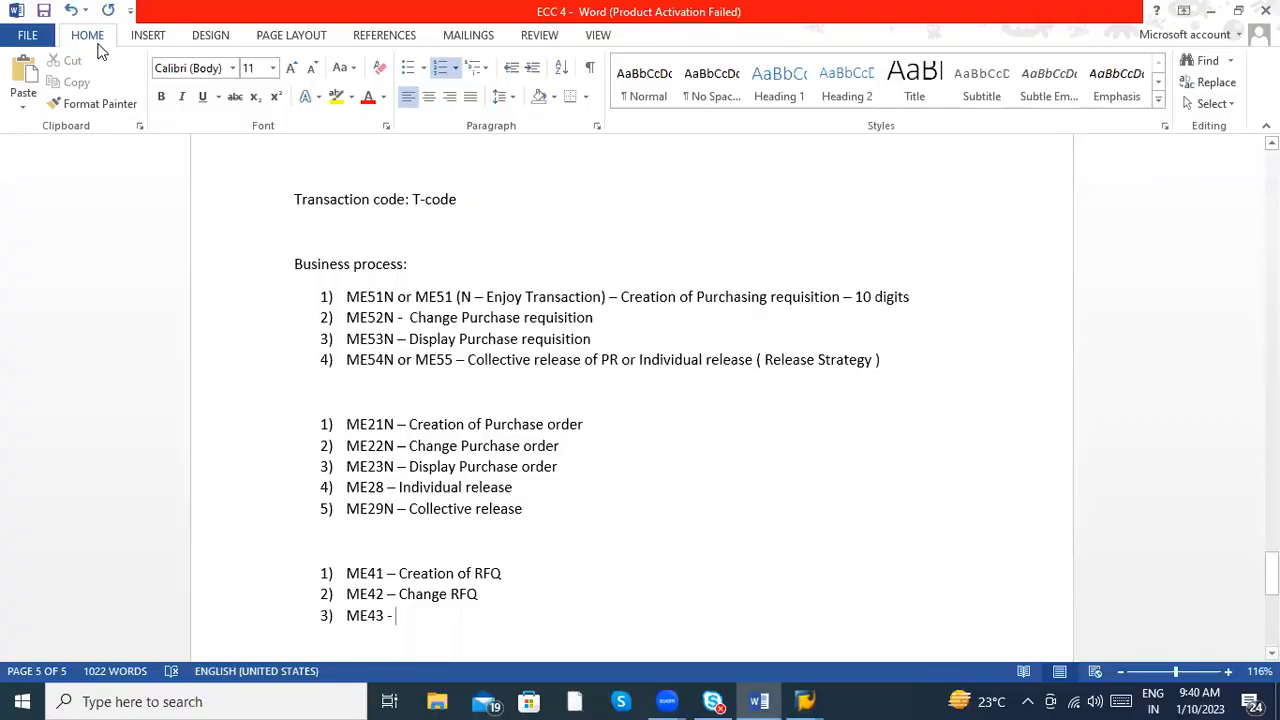
type("Disp")
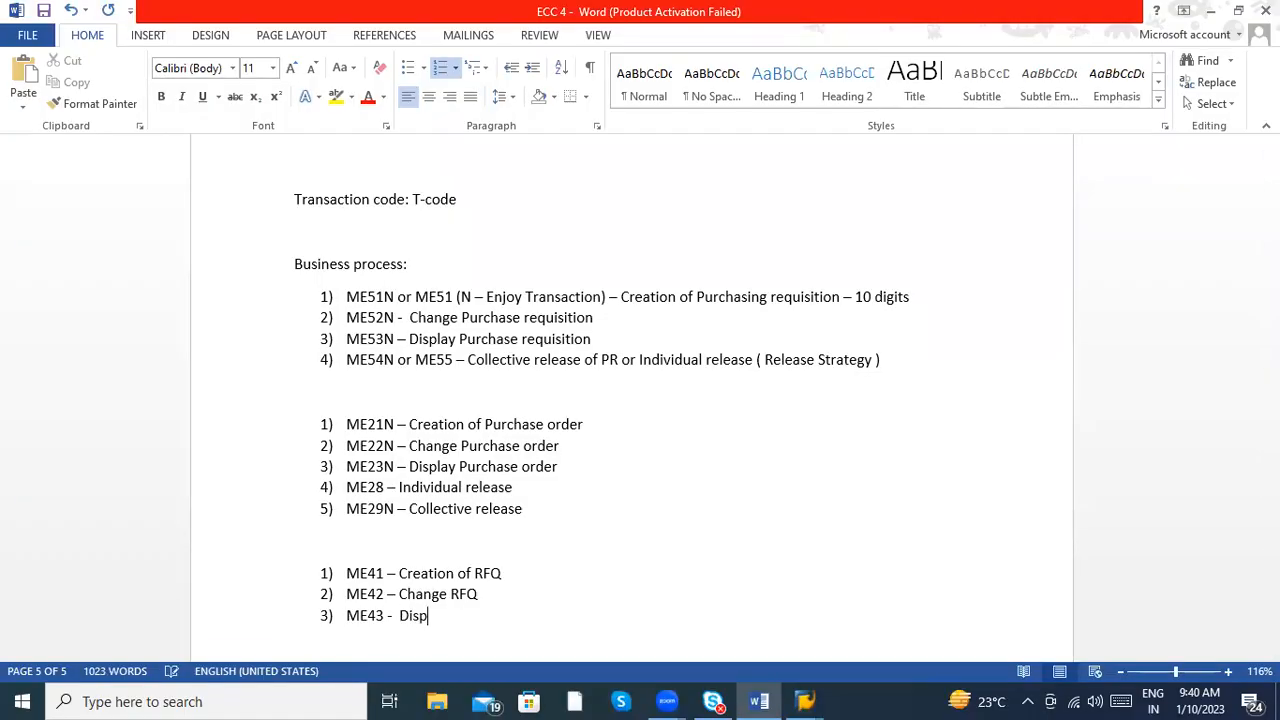
type("lay RFQ")
- Append "( Request for quotation)" to the ME41 item of the RFQ list
left_click(526, 581)
type("( Reques")
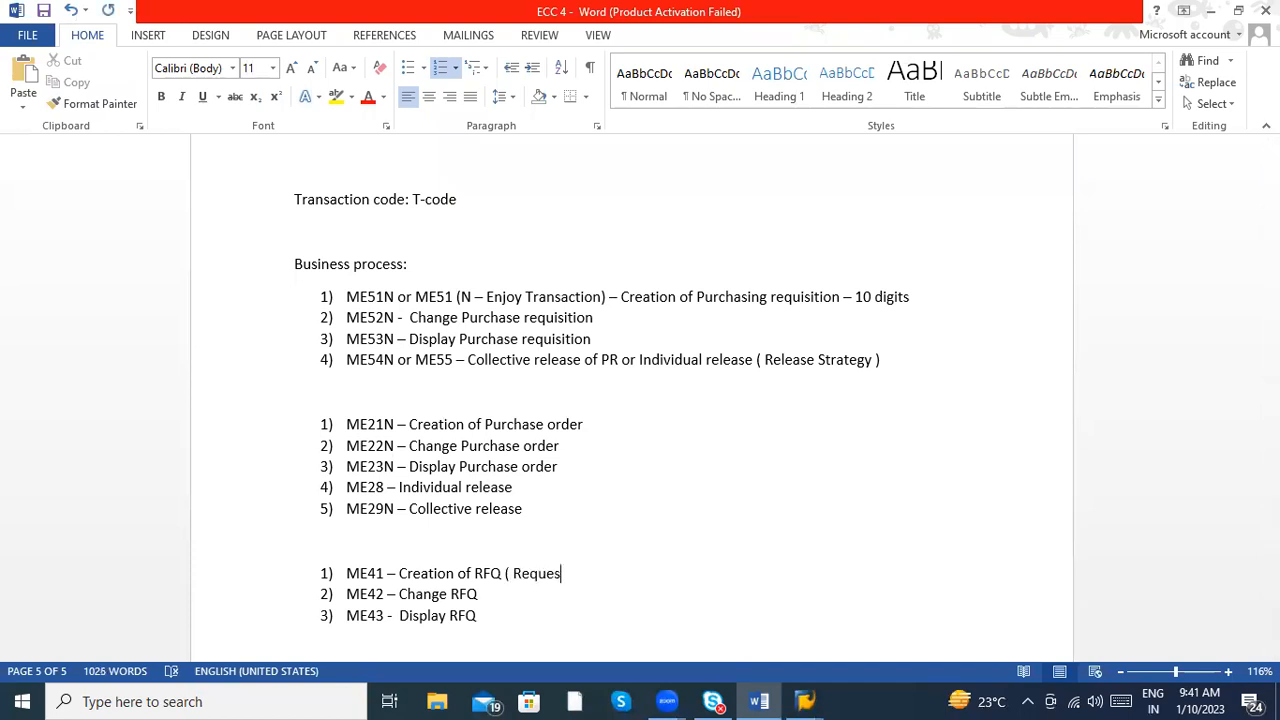
type("t for quotation)")
- Add "ME47 - Maintain RFQ" as the fourth item of the RFQ list
left_click(483, 626)
key("Return")
type("ME47 ")
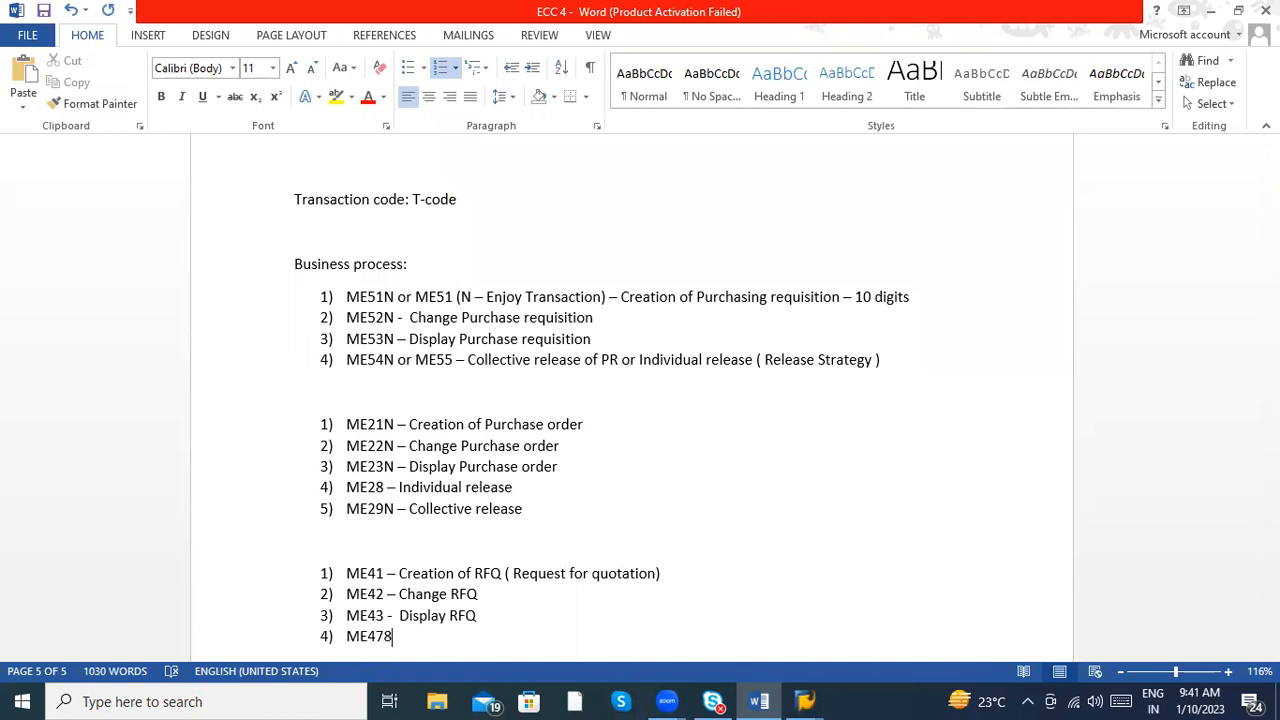
type(" - Maintain RFQ")
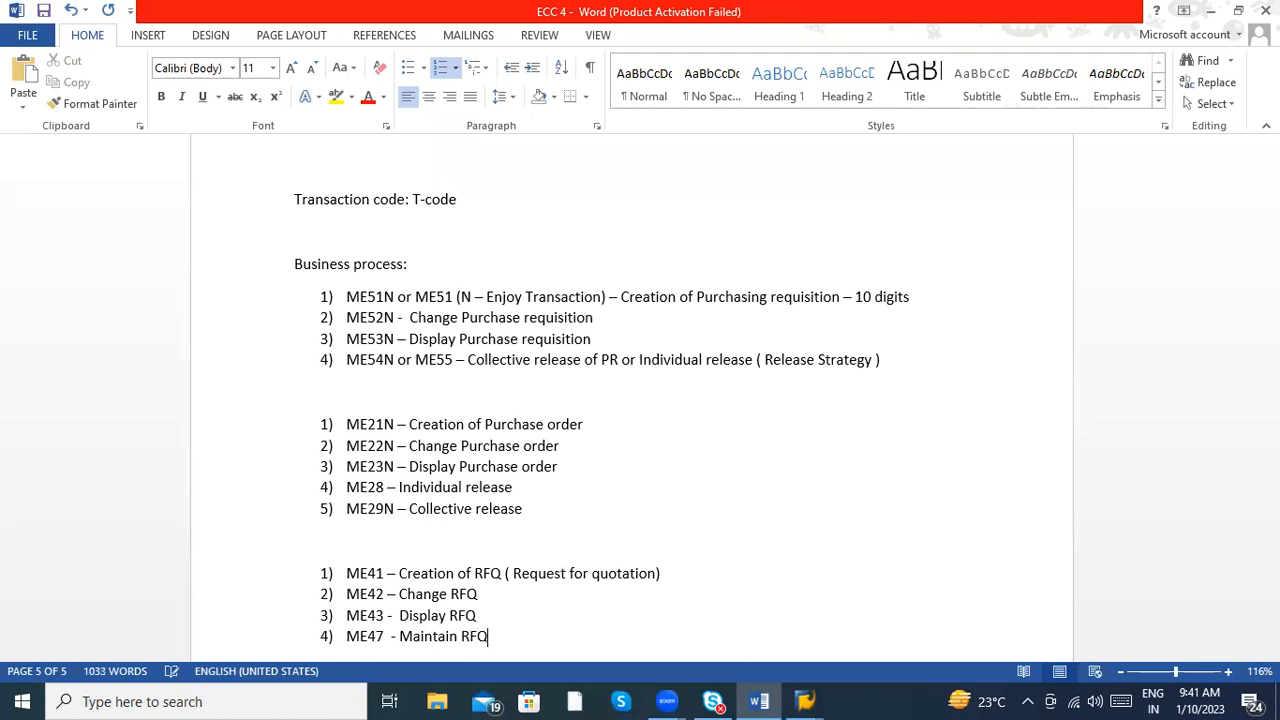
- Add "ME49 - Comparison of multiple RFQ" as the fifth RFQ list item, using the spelling suggestion for "Comparison"
key("Return")
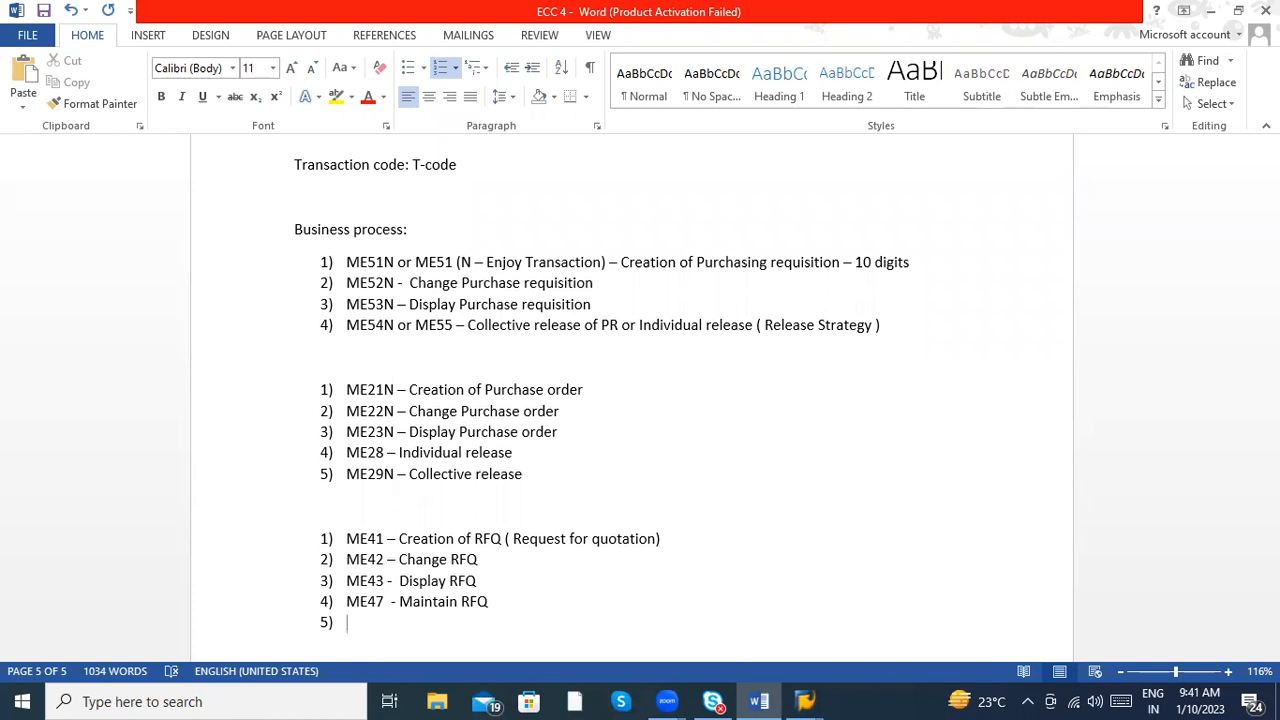
type("ME")
key("BackSpace")
type("4")
key("BackSpace")
type("E49  - Comparision ")
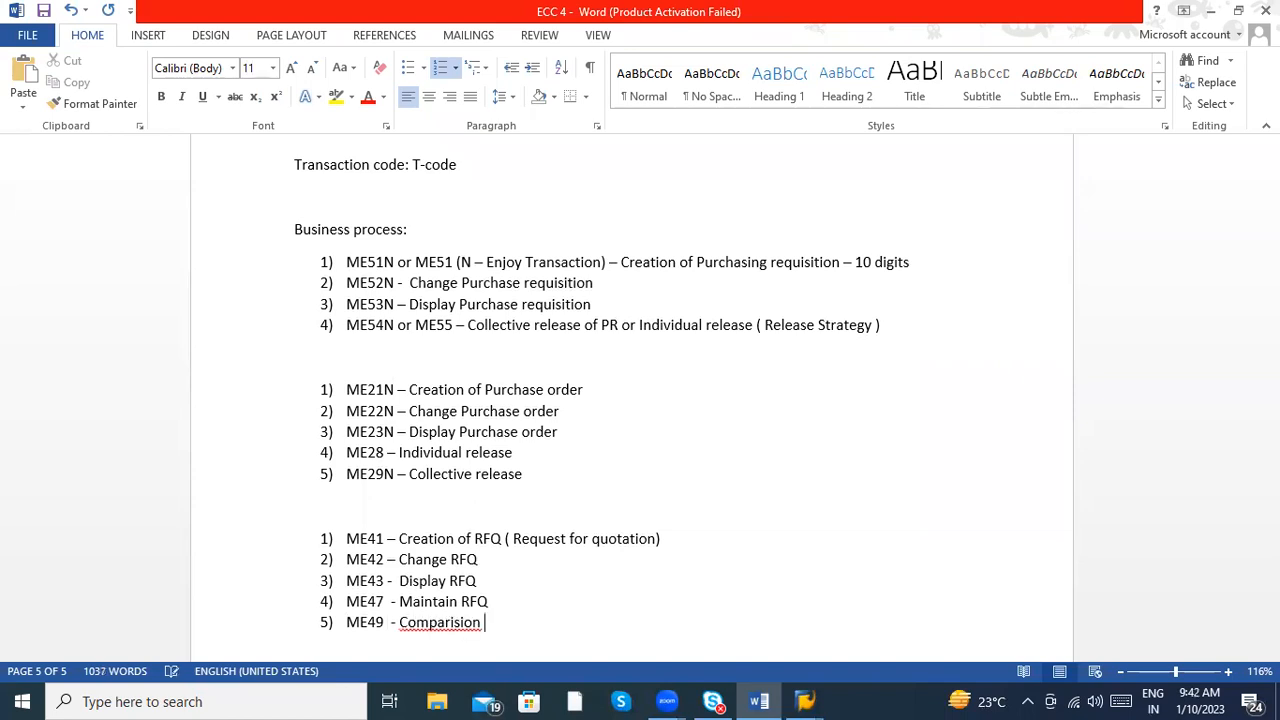
type("of mult")
type("upl")
key("BackSpace")
key("BackSpace")
key("BackSpace")
type("o")
key("BackSpace")
type("iple RFQ")
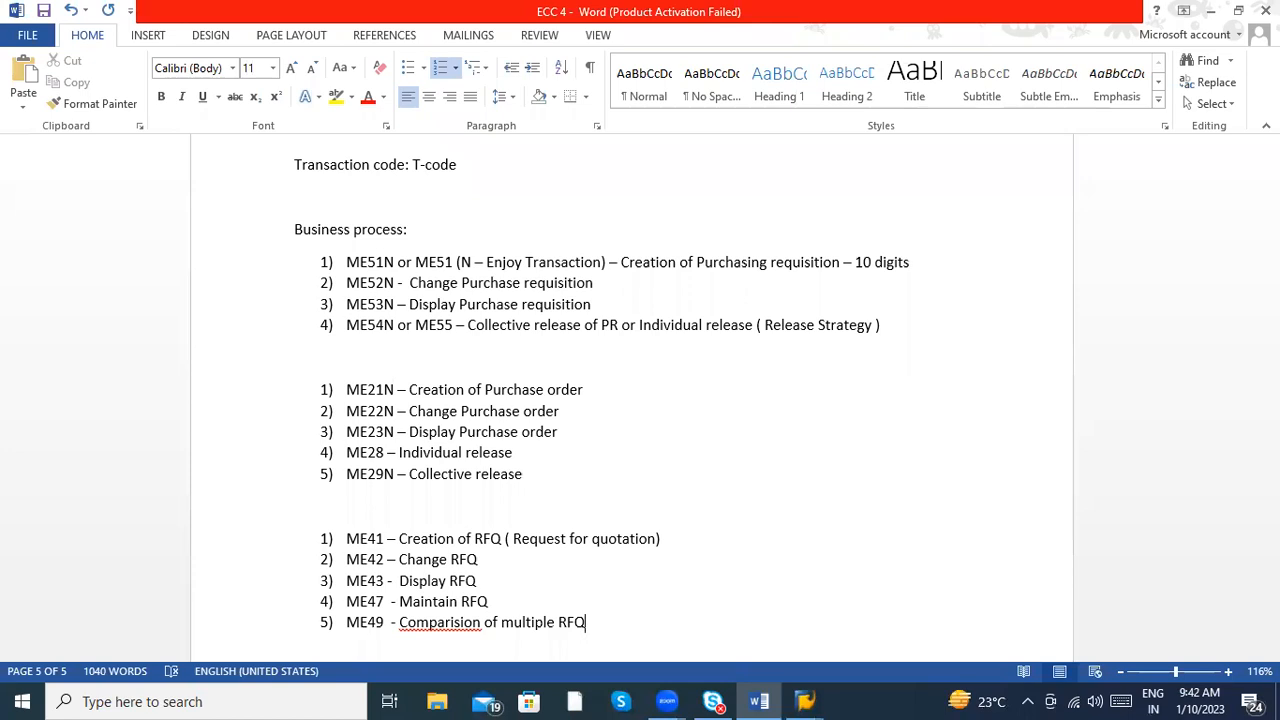
right_click(438, 624)
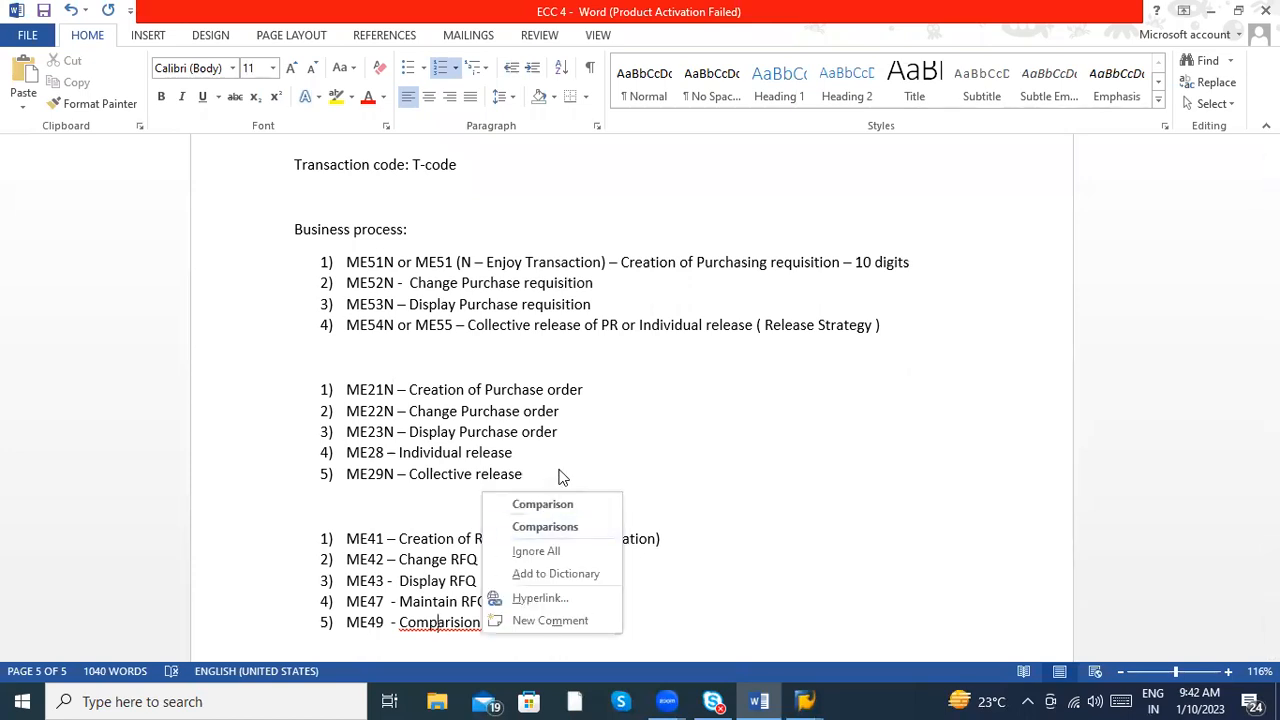
left_click(551, 503)
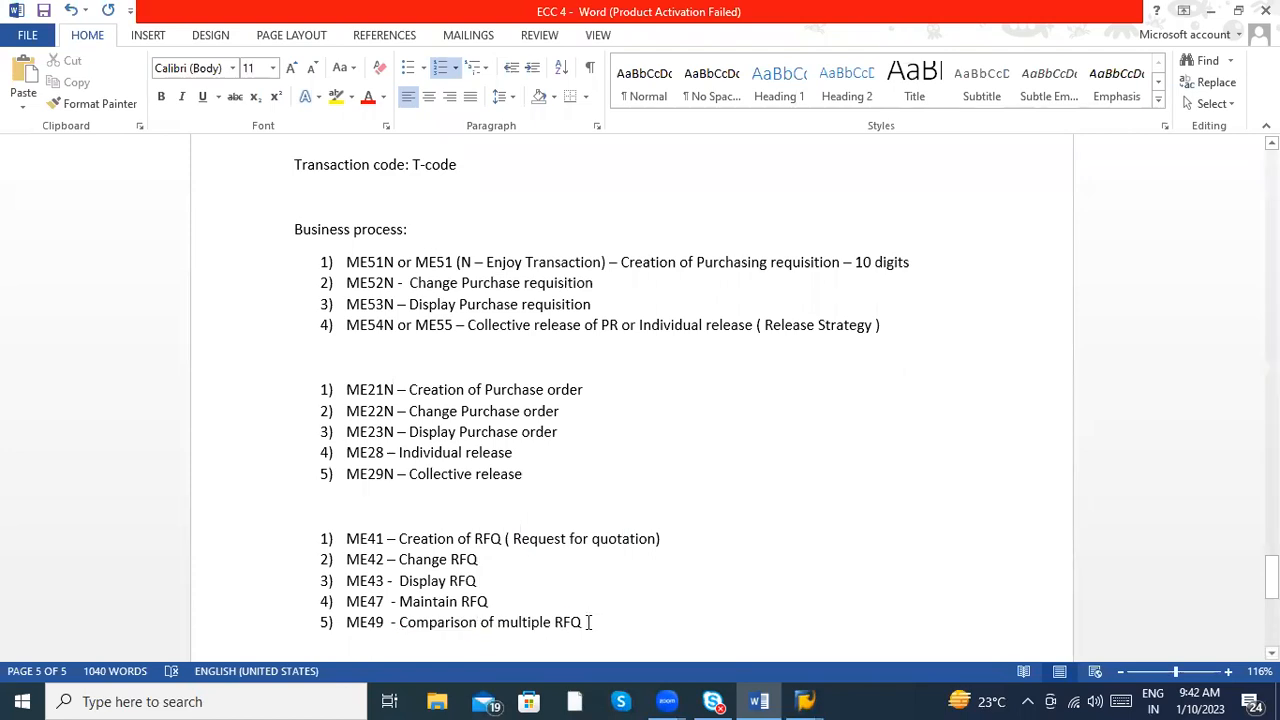
- Append "– to select best vendor based on Price" to the ME49 item
type("-")
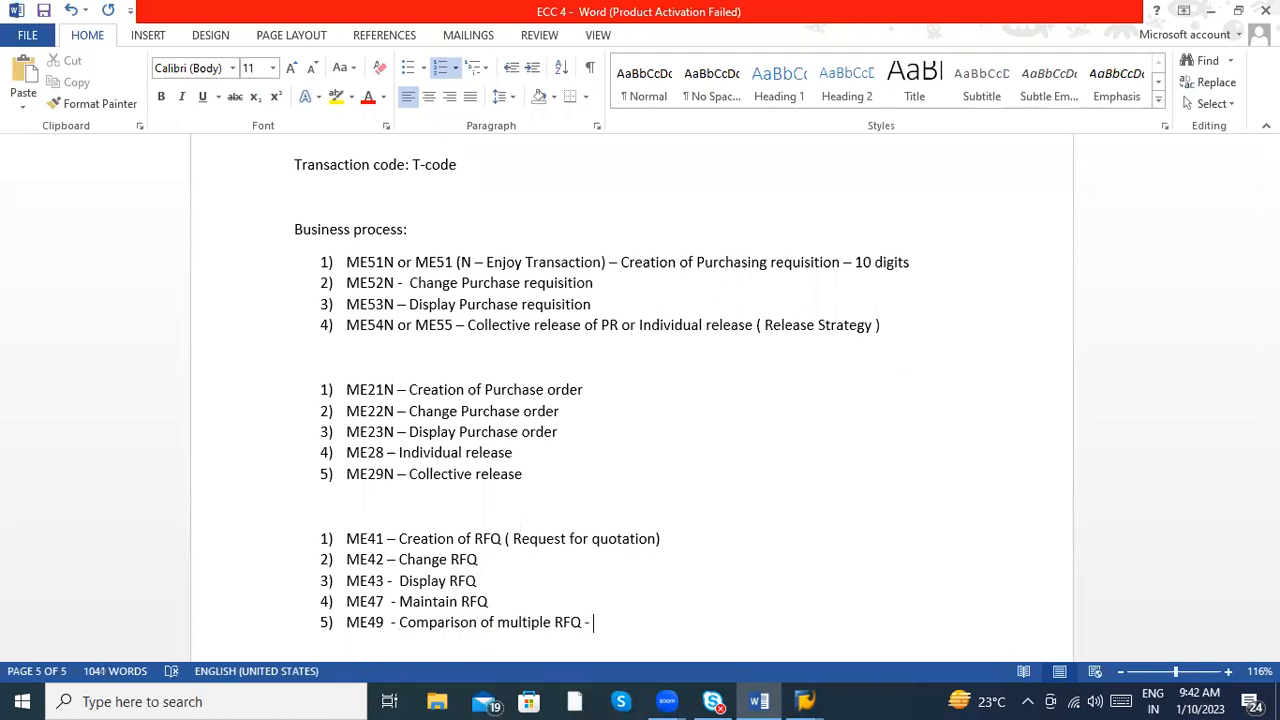
type(" Comparison of multiple RFQ – to select best vendor")
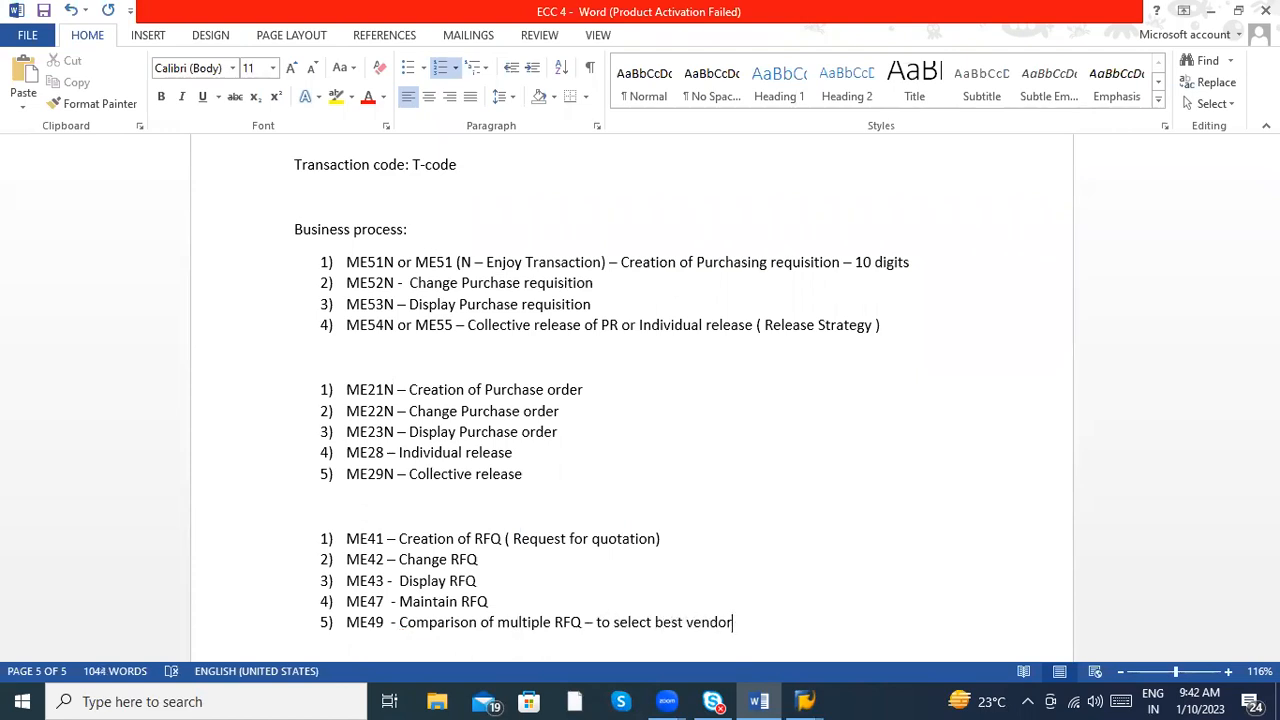
type(" based on Price")
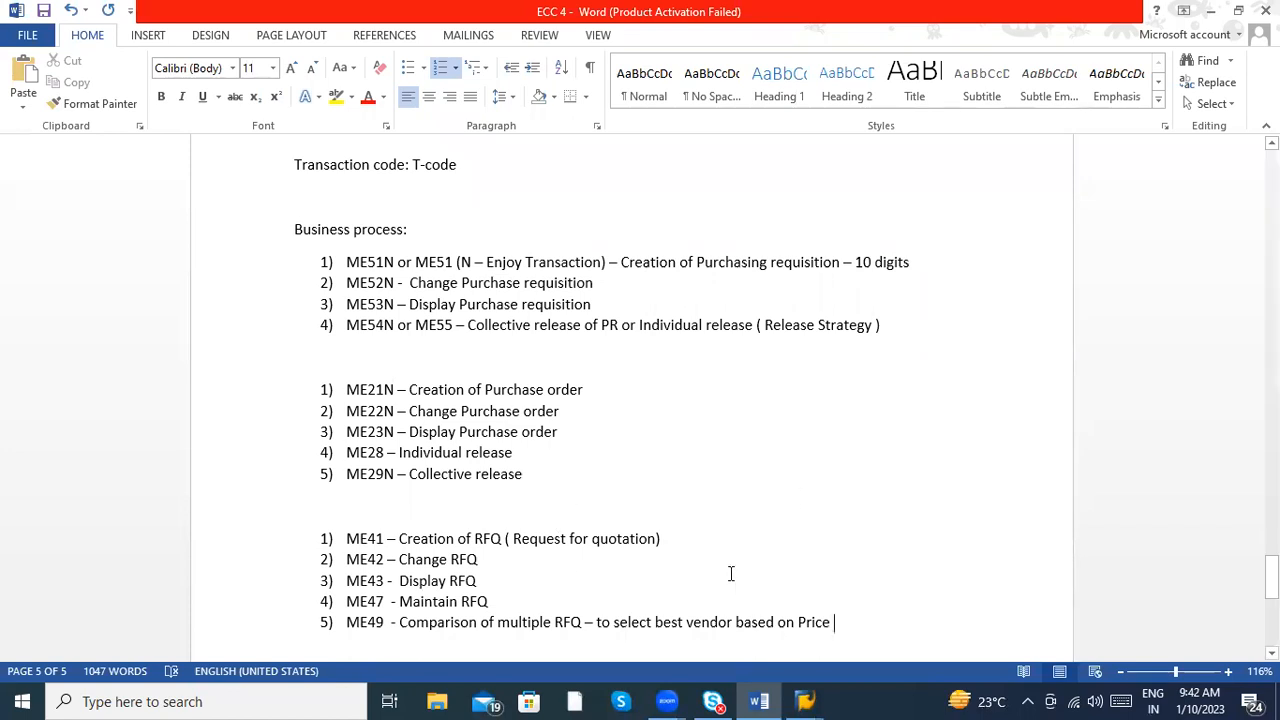
- Start another numbered list at 1) below the RFQ list, leaving a blank line between them, and place the cursor in its first item
key("Return")
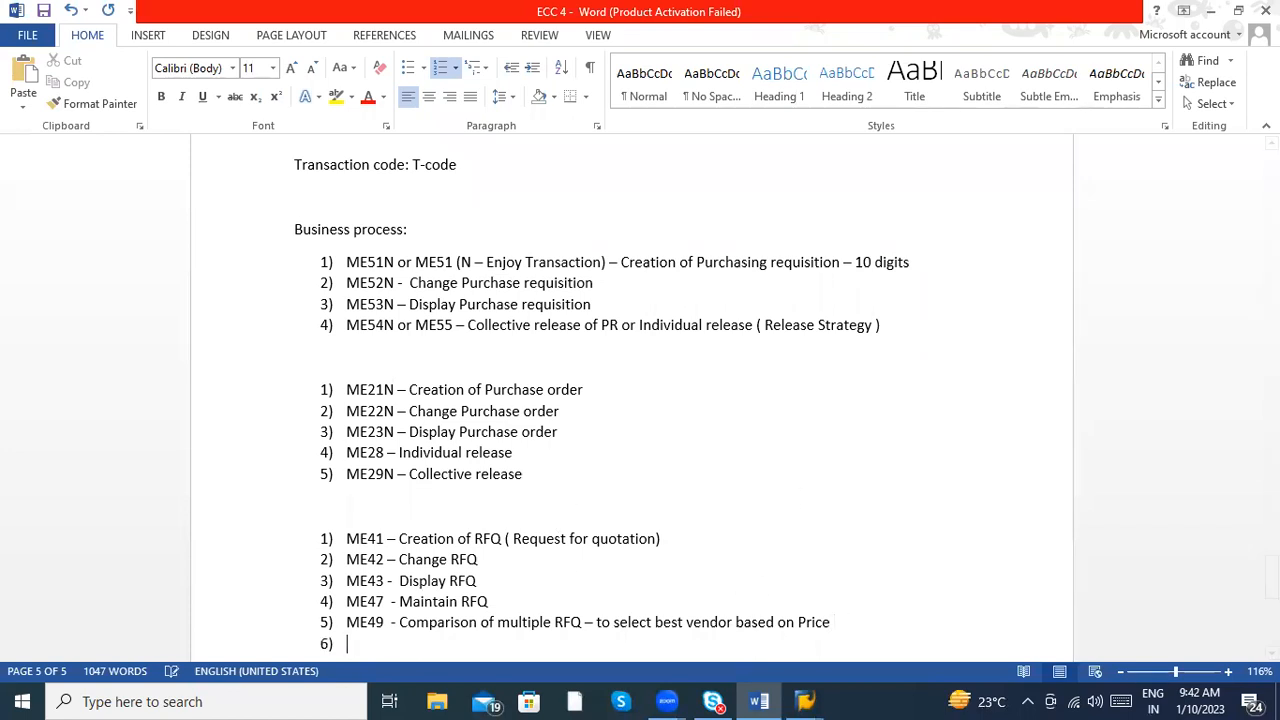
key("Return")
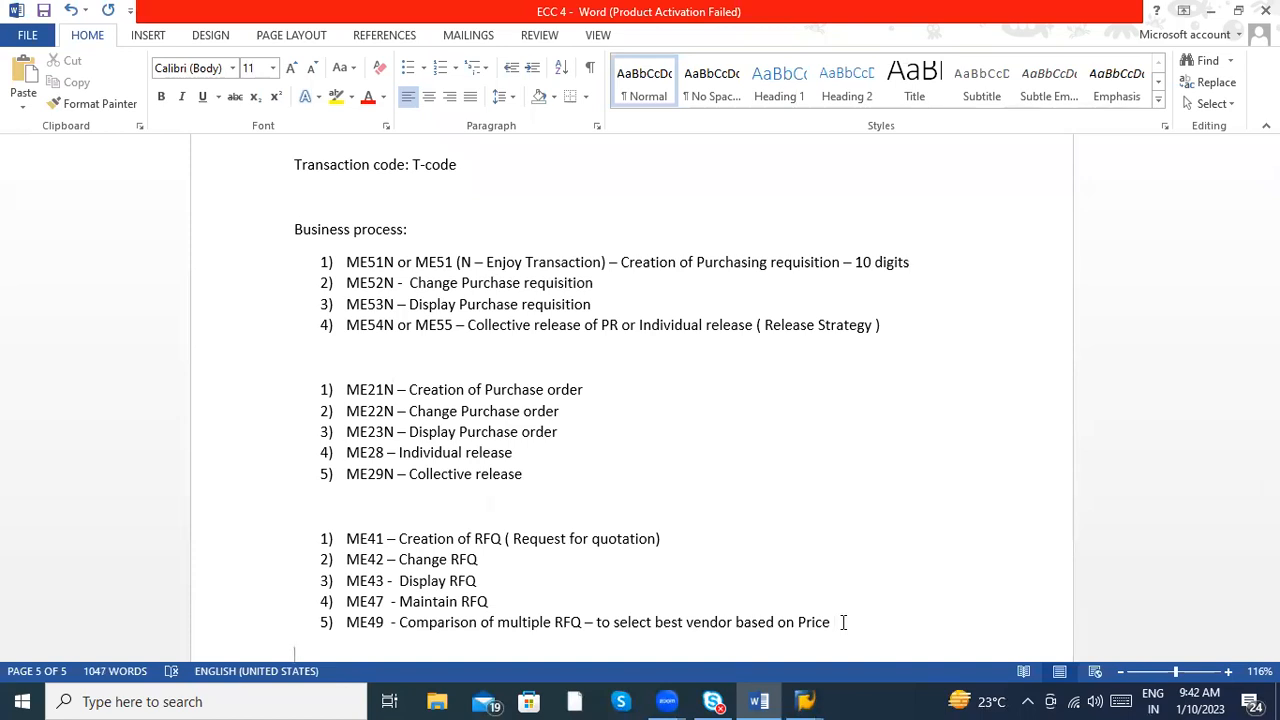
type("1)")
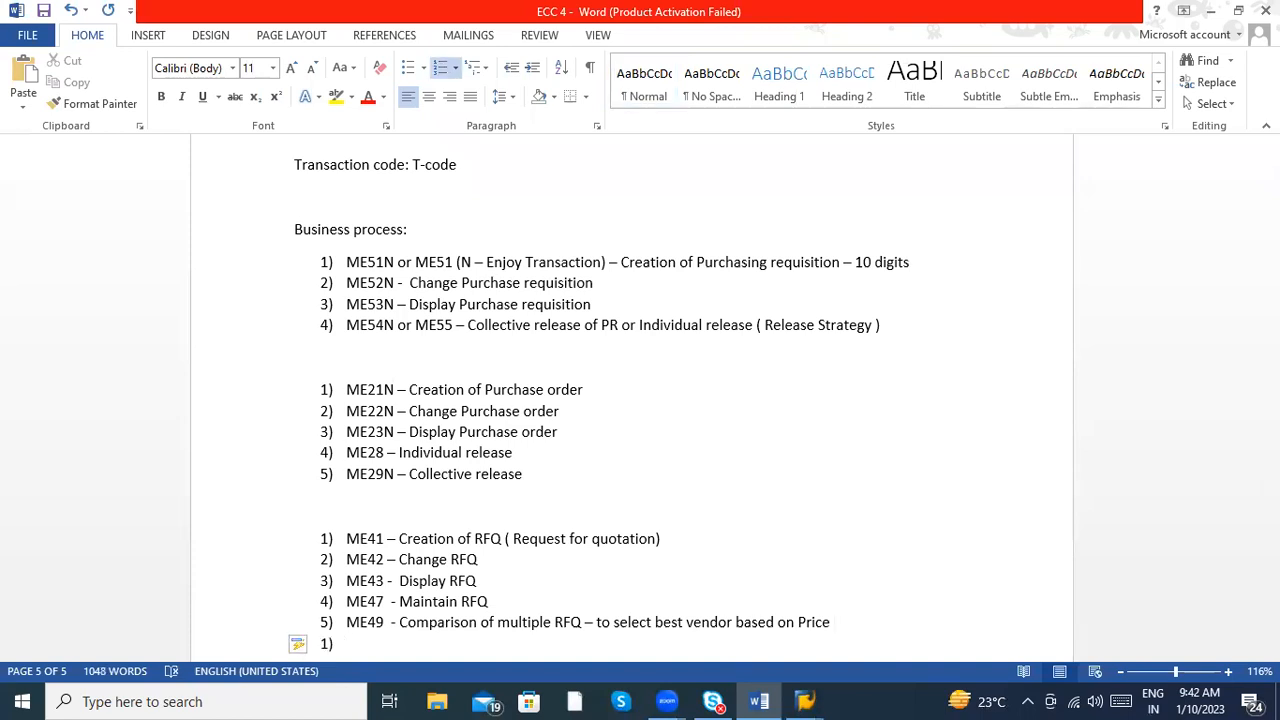
key("BackSpace")
key("Return")
key("BackSpace")
key("BackSpace")
type("1)")
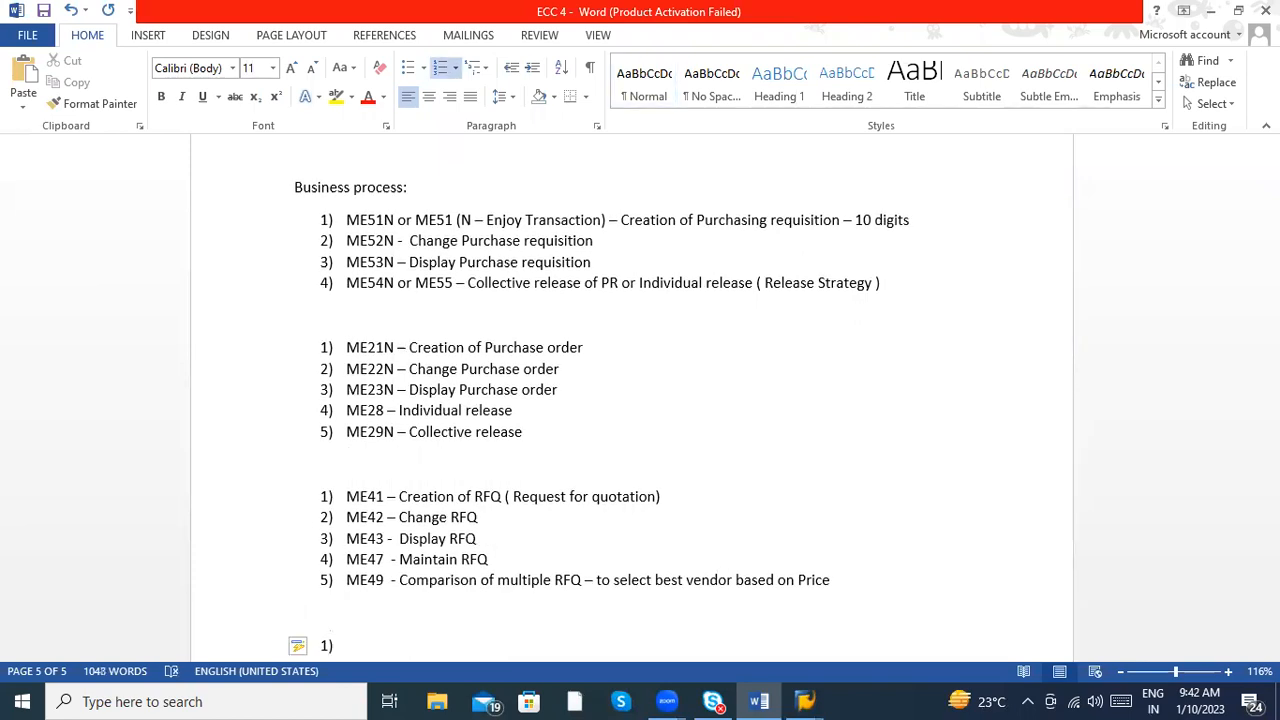
left_click(646, 257)
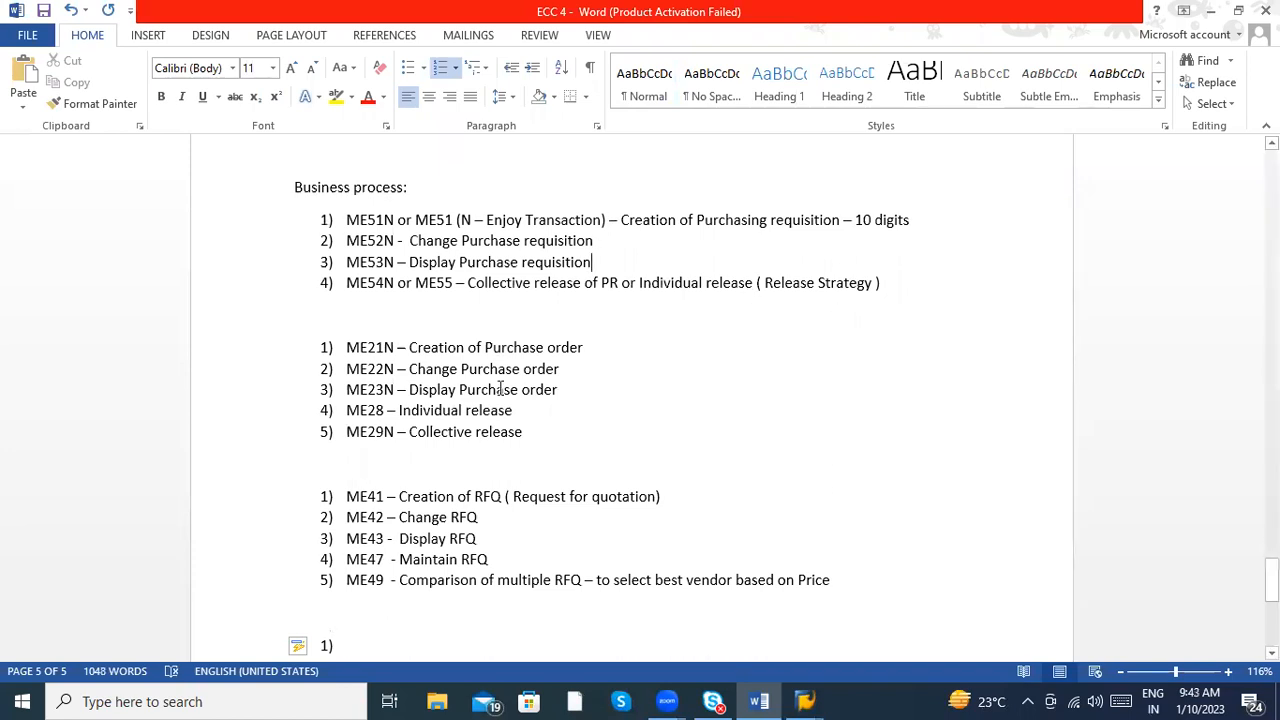
left_click(491, 531)
left_click(397, 645)
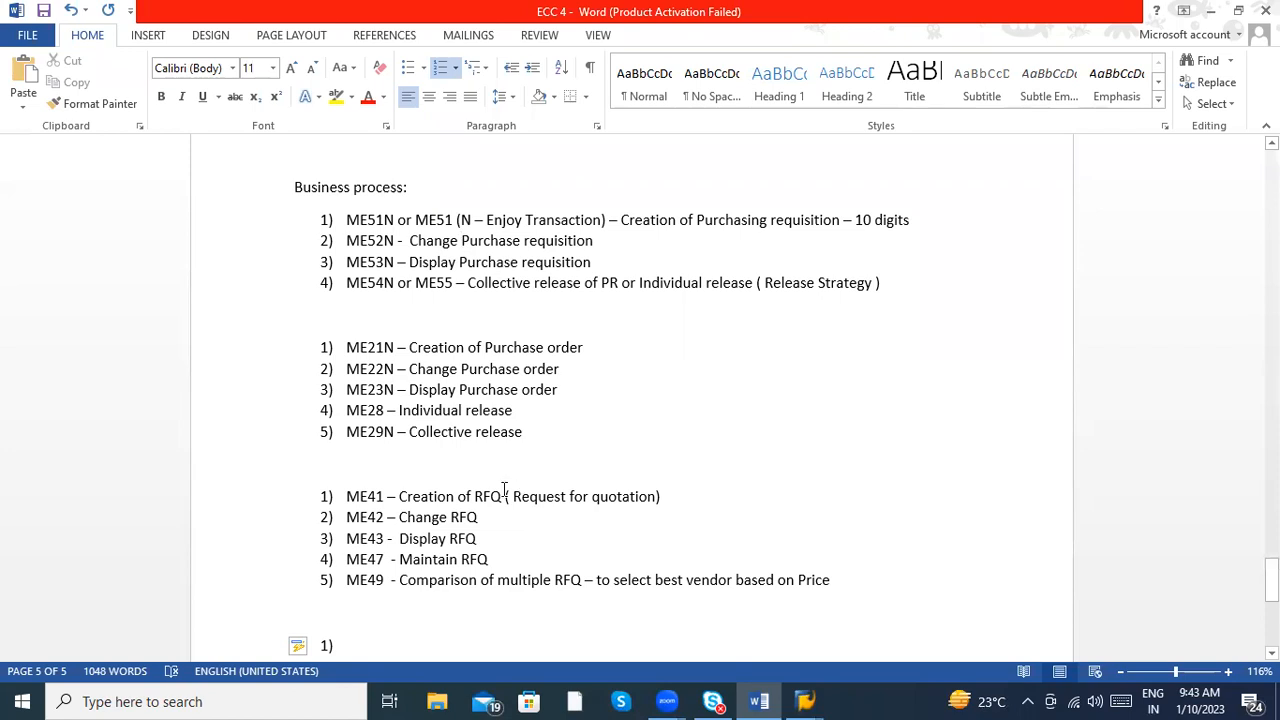
- Enter "Goods receipt" as the first item of the new numbered list below the RFQ list
left_click(451, 368)
type("Goods")
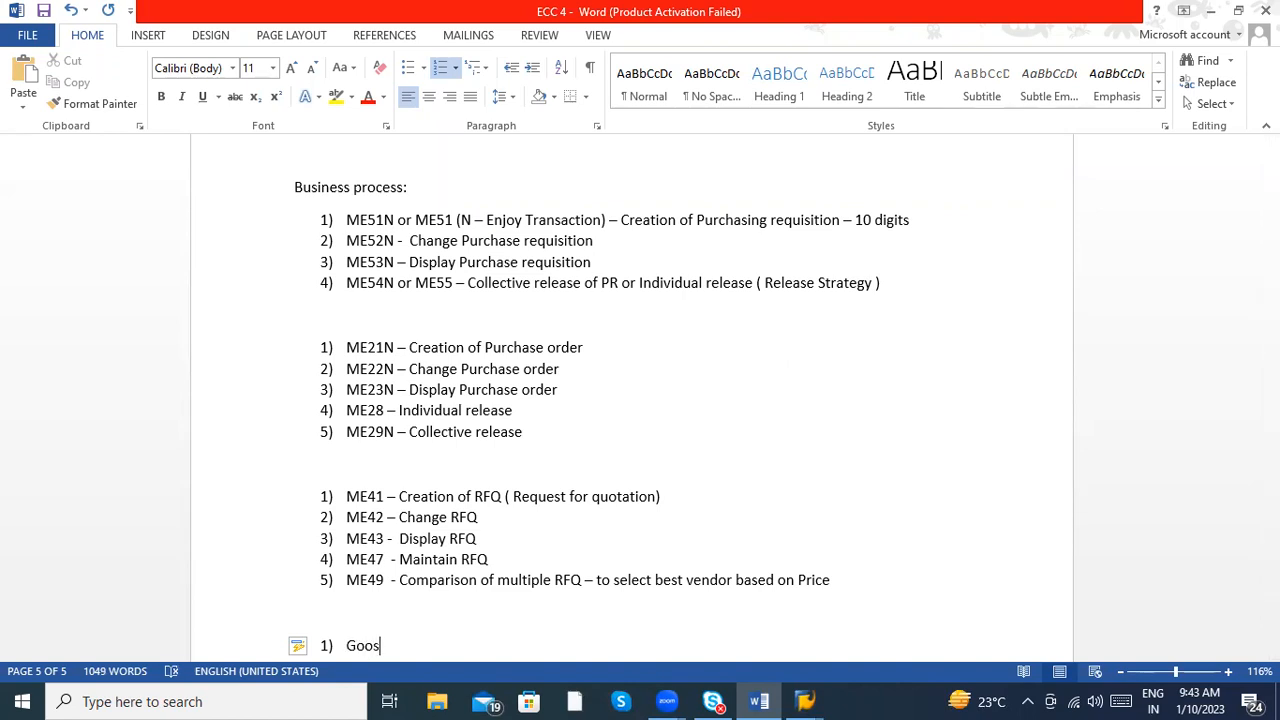
type(" receipt")
key("Down")
key("Down")
key("Down")
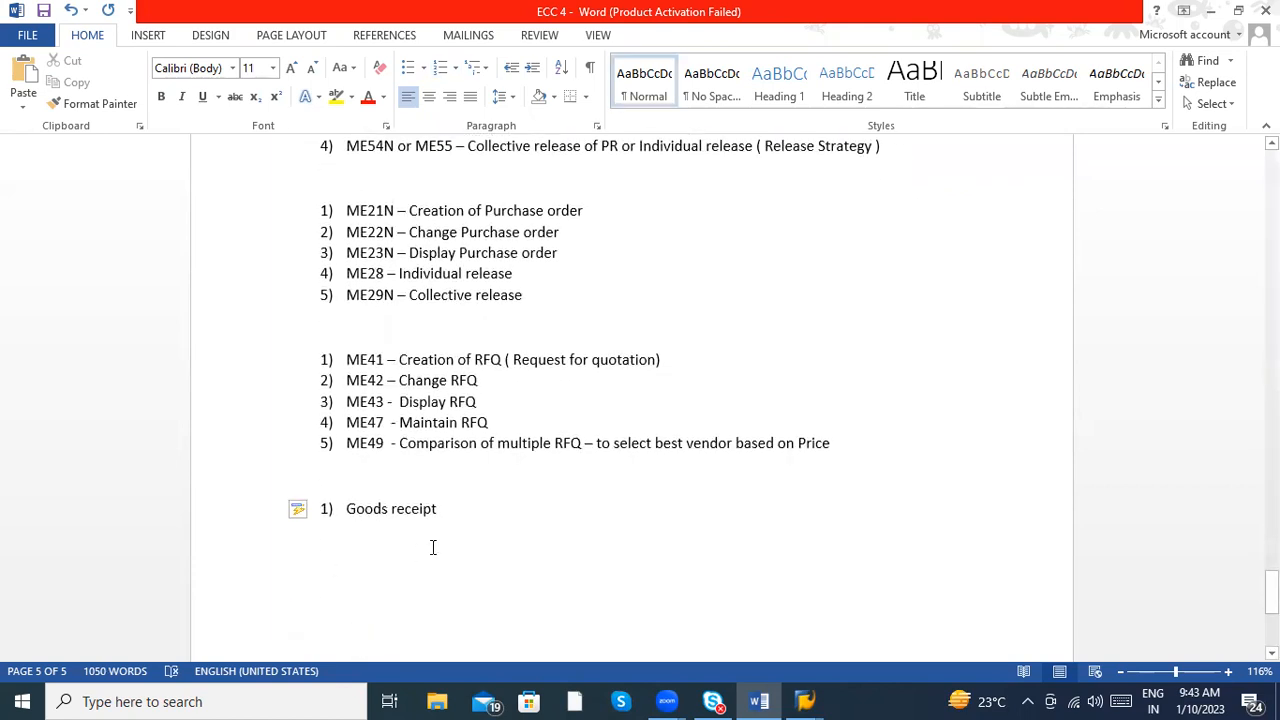
- Append "/ Goods issue/Transfer posting" to the Goods receipt item
left_click(451, 519)
type("/")
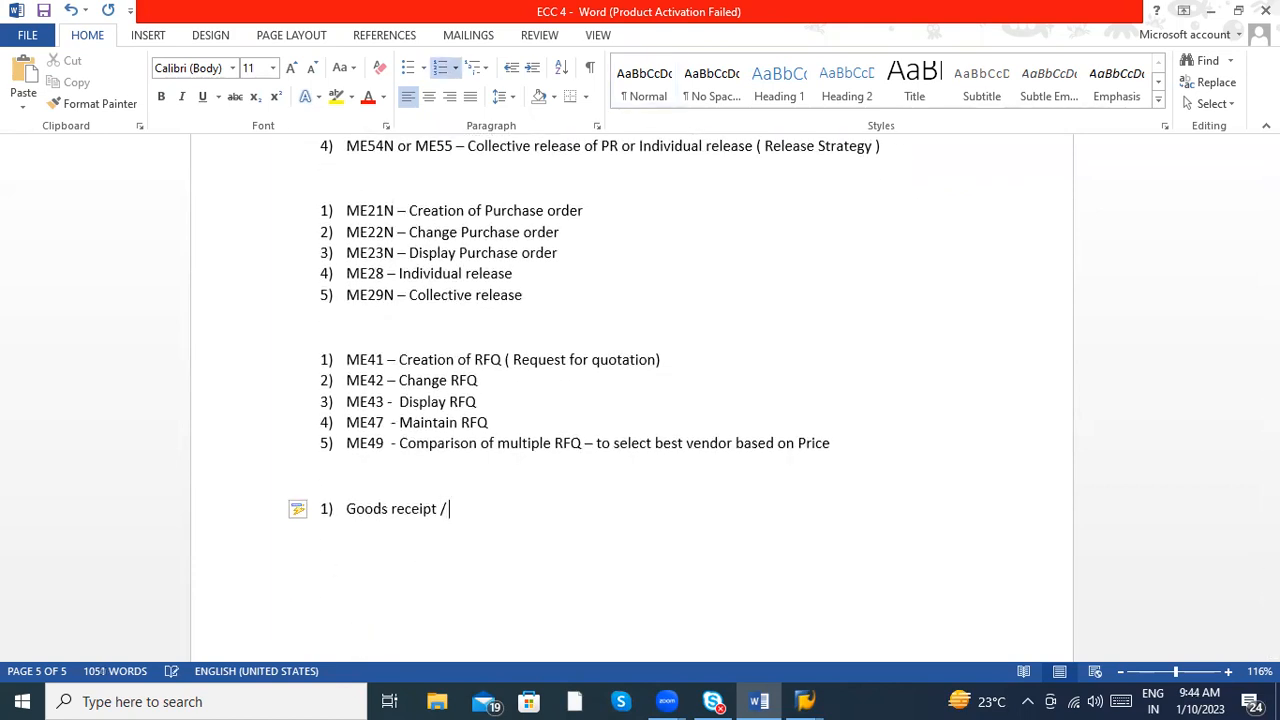
type(" Goods issue/Trabs")
key("BackSpace")
key("BackSpace")
type("nsfer ")
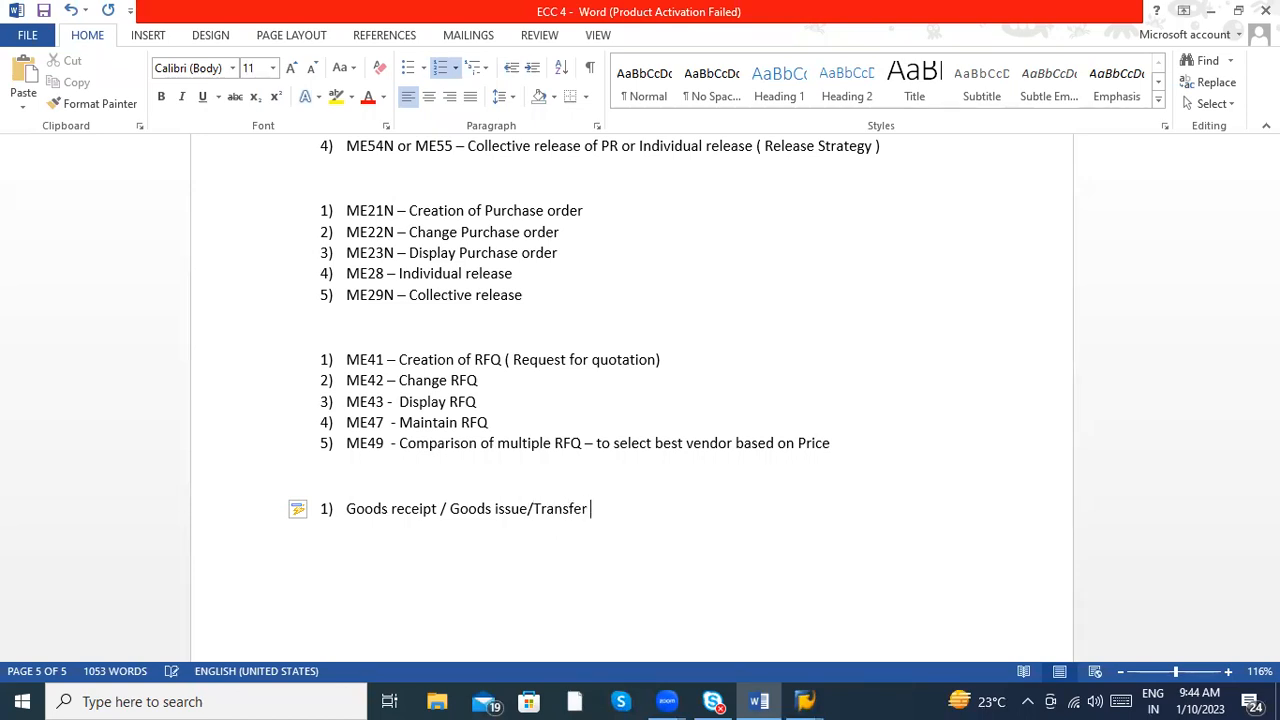
type("posting ")
type("/ V")
type("ednor")
- Extend the Goods receipt item with "/ Vendor returns / Cancellation"
key("BackSpace")
key("BackSpace")
key("BackSpace")
key("BackSpace")
type("ndor returns / Cancellation")
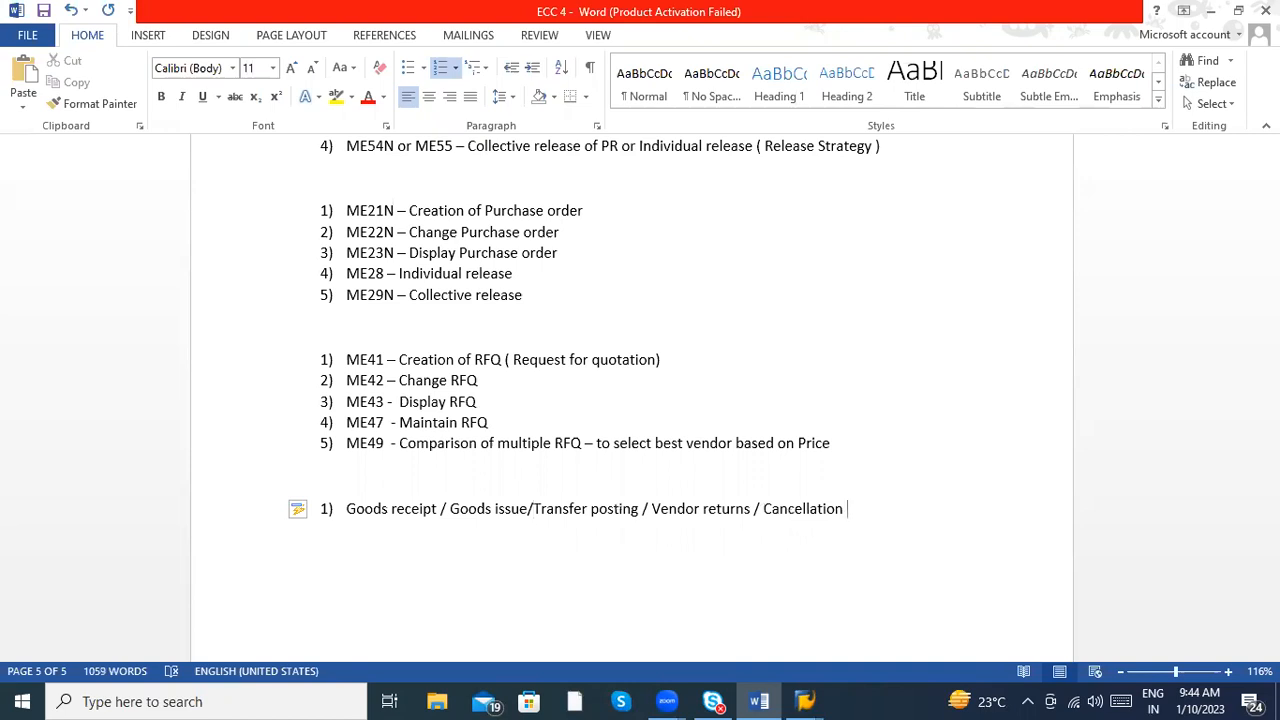
- Continue the Goods receipt item with "– stock movements from one single Screen"
type("--")
type(" all stoc")
type("k movement")
key("BackSpace")
key("BackSpace")
key("BackSpace")
key("BackSpace")
key("BackSpace")
key("BackSpace")
key("BackSpace")
key("BackSpace")
key("BackSpace")
key("BackSpace")
key("BackSpace")
key("BackSpace")
key("BackSpace")
key("BackSpace")
key("BackSpace")
key("BackSpace")
key("BackSpace")
key("BackSpace")
key("BackSpace")
type("stock movements from ")
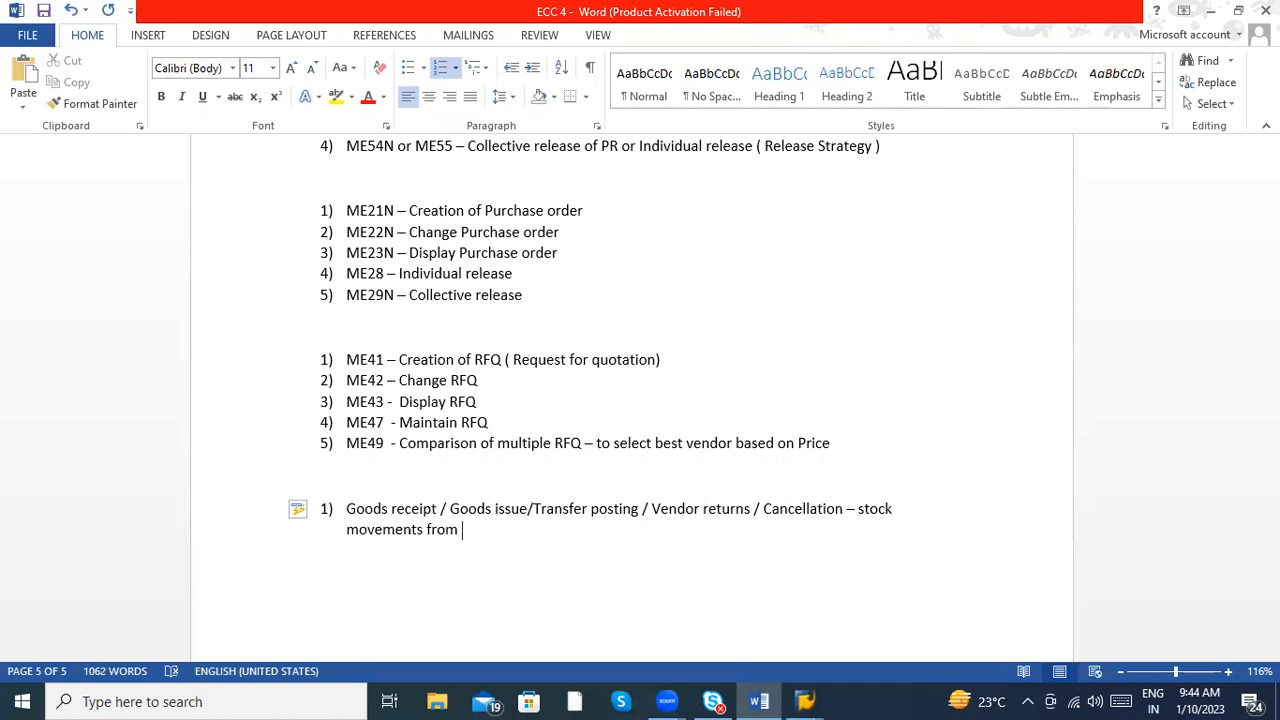
type("one signl")
key("BackSpace")
key("BackSpace")
key("BackSpace")
type("ngle Scree")
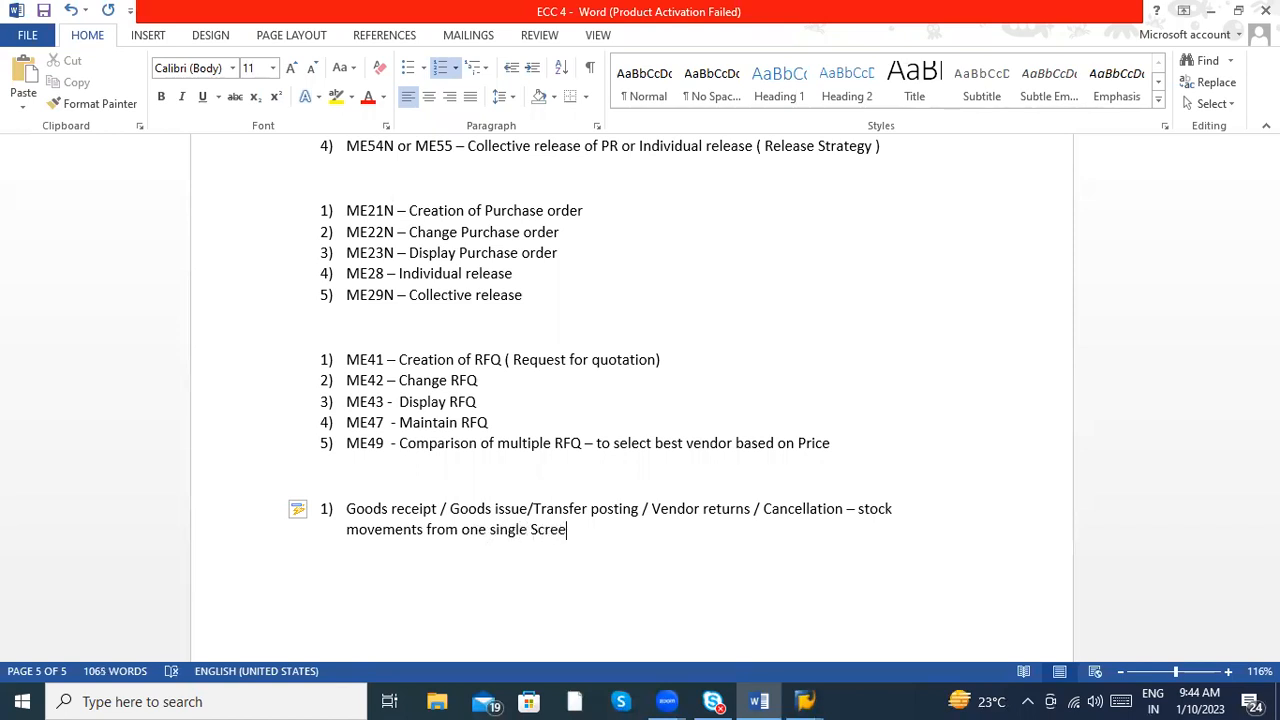
type("n ( MIGO - Enjoy Transacation )")
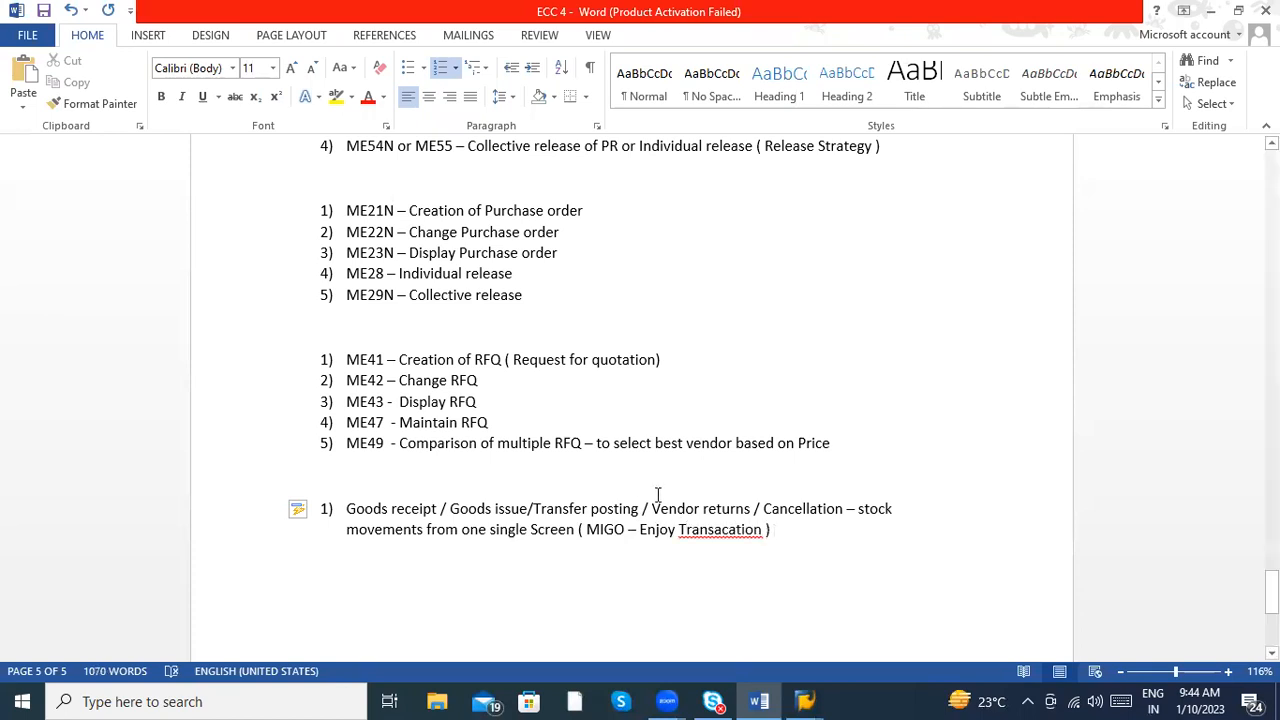
- Finish the item with "( MIGO – Enjoy Transaction )", using the spelling suggestion for "Transaction"
right_click(725, 531)
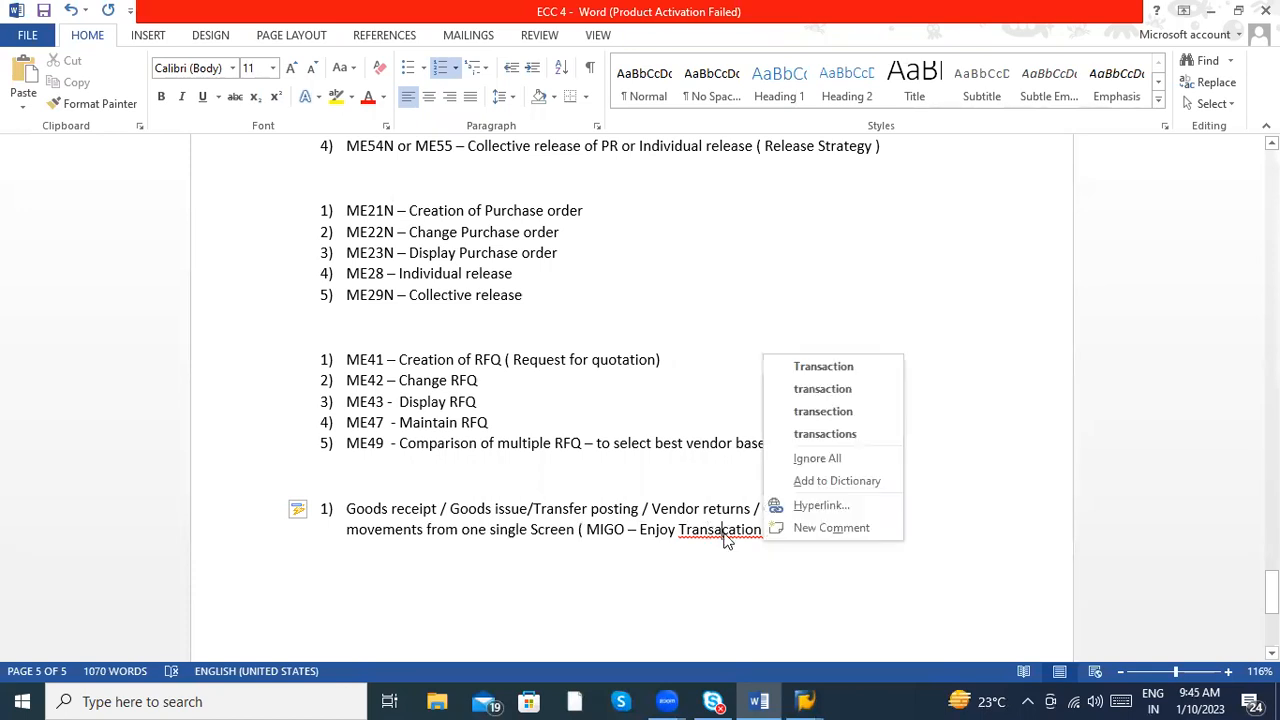
left_click(820, 366)
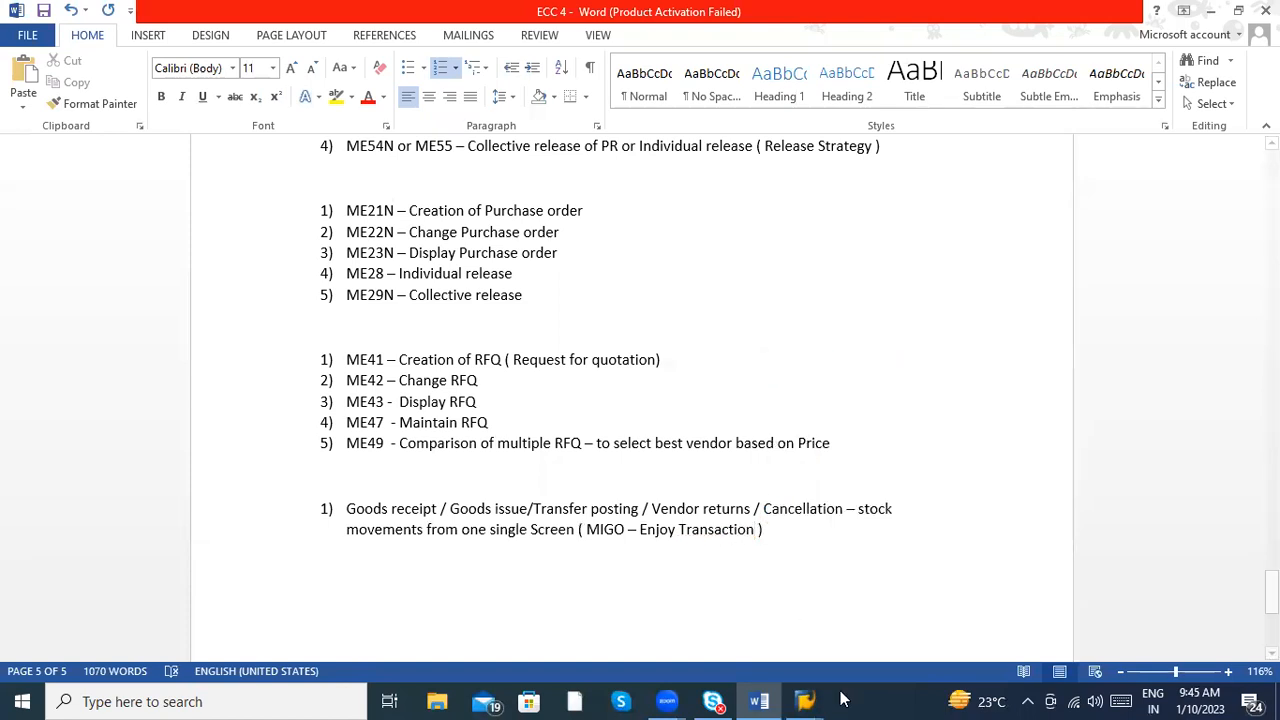
- Switch to the SAP Easy Access session, run transaction MIGO and look through its available actions, leaving Transfer Posting selected
mouse_move(826, 698)
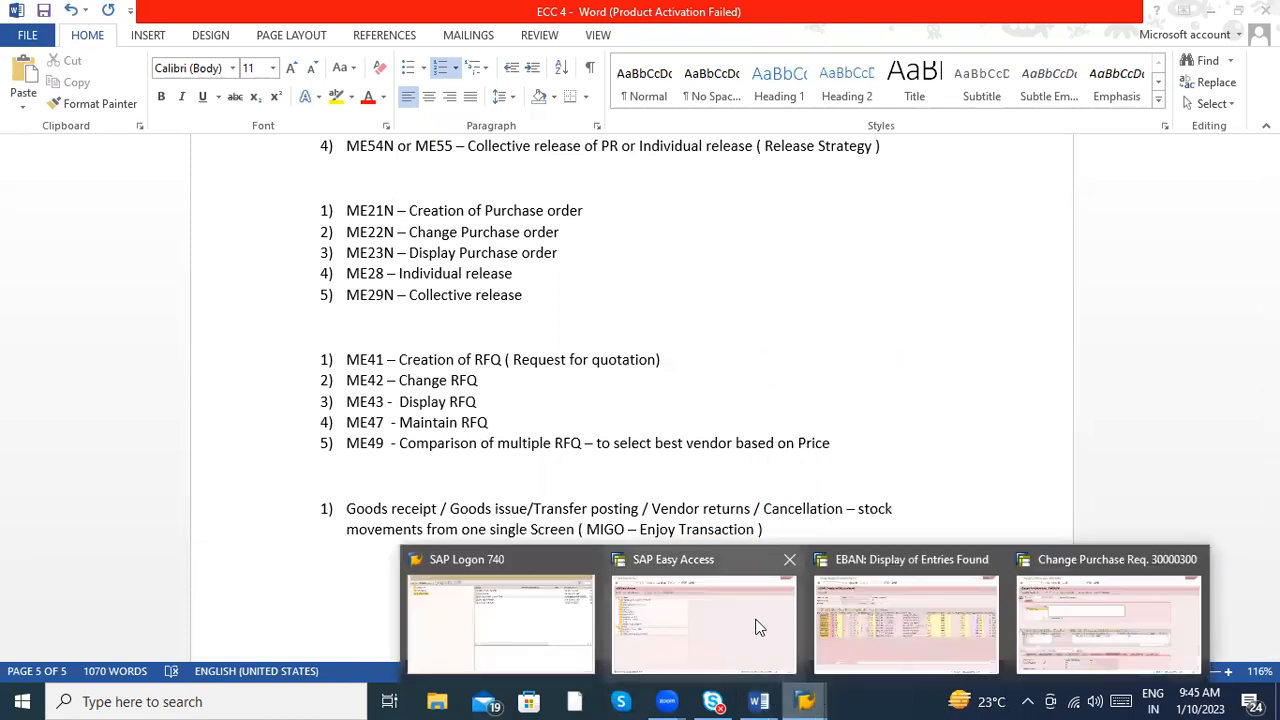
left_click(650, 615)
type("migo")
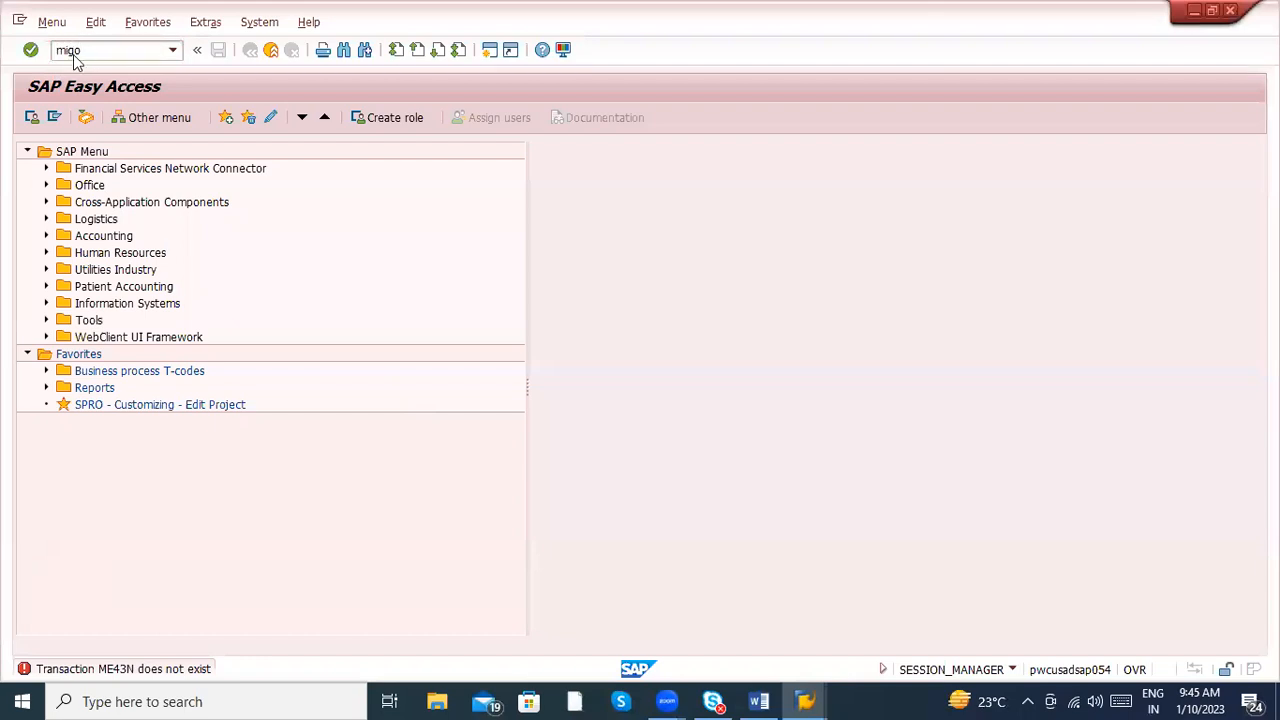
key("Return")
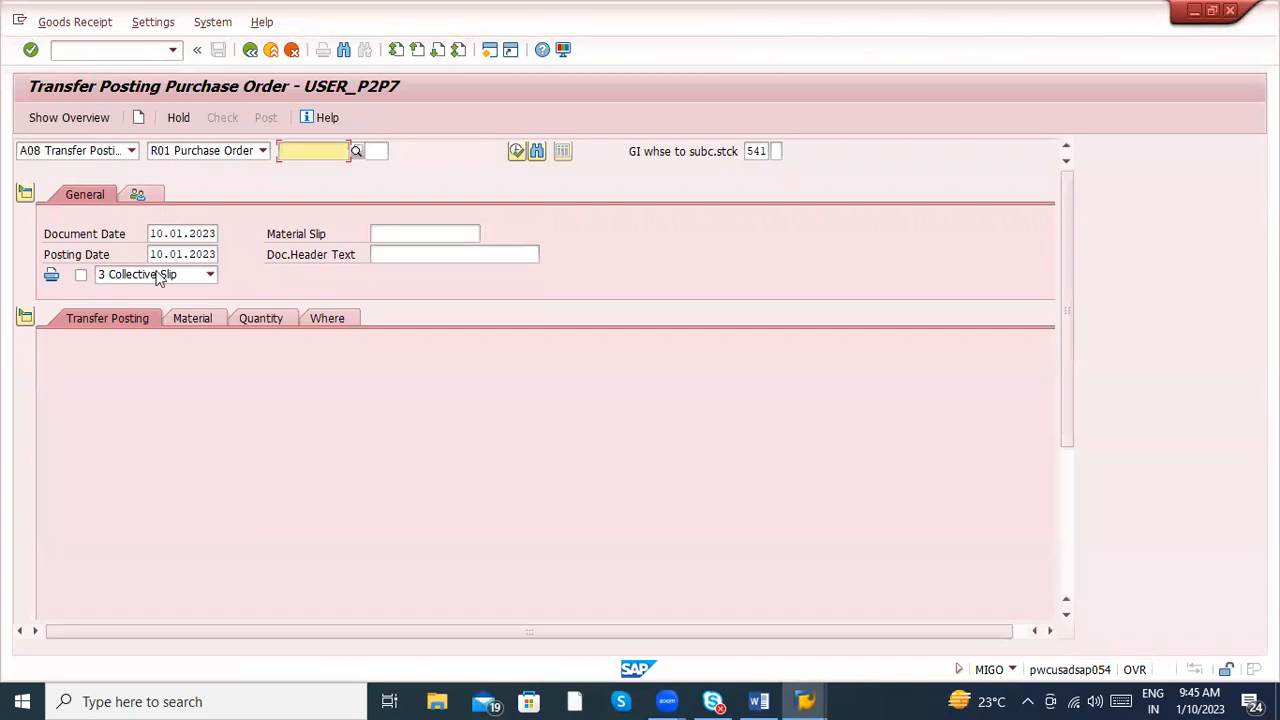
left_click(130, 150)
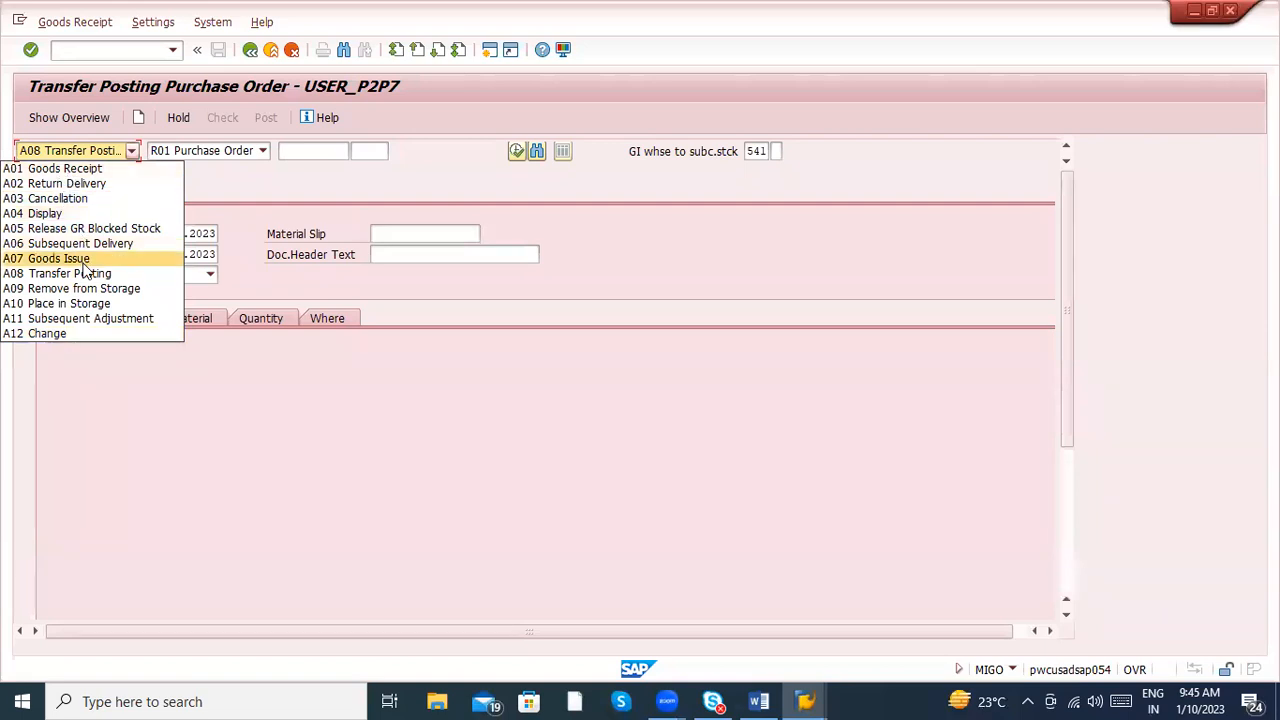
left_click(313, 433)
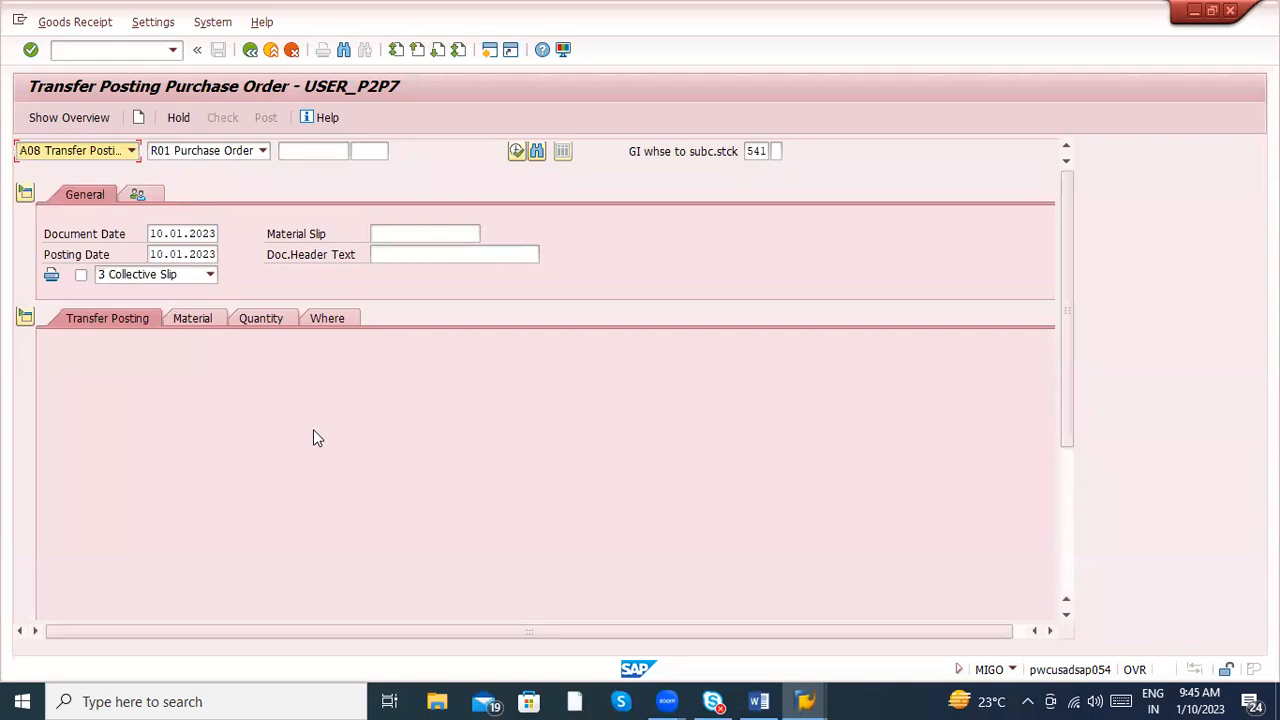
- Return to the Word notes and start an unnumbered line below the MIGO item with "MB01 / MB1A / MB1B/"
key("alt+Tab")
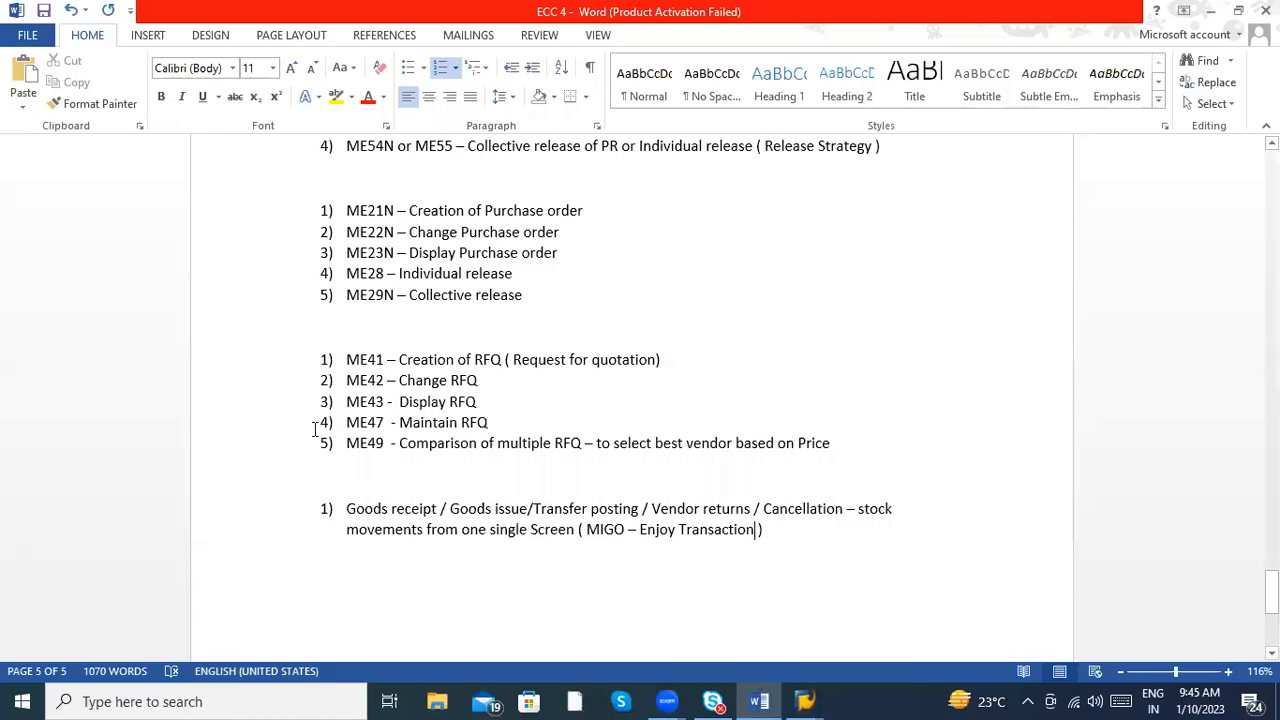
left_click(813, 529)
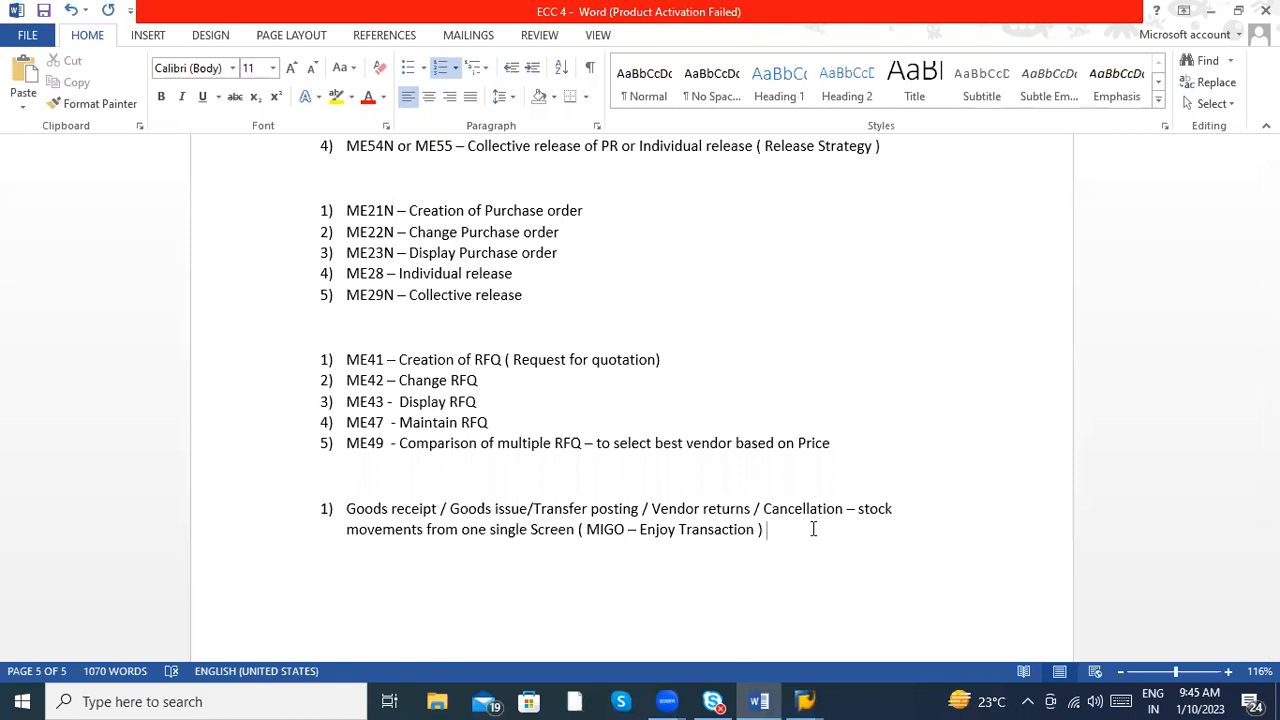
key("Return")
key("Return")
type("MB01 ")
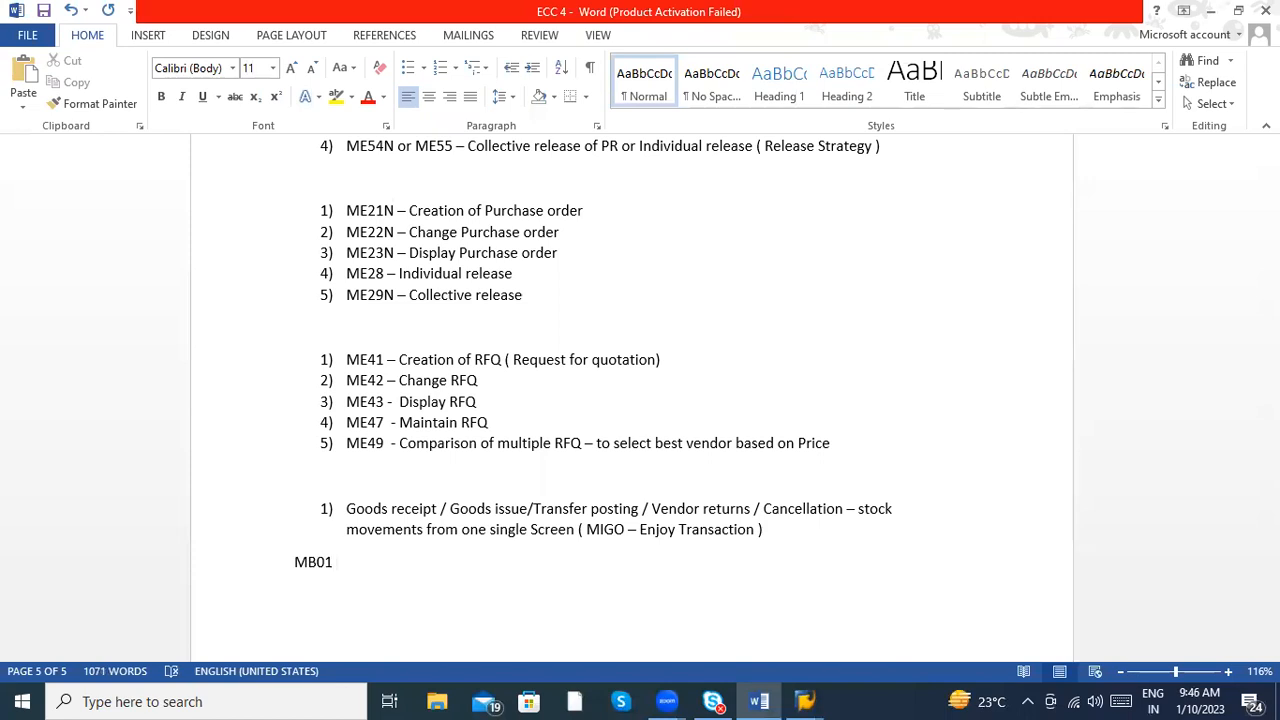
type("/ MB1A / MB1B/ M")
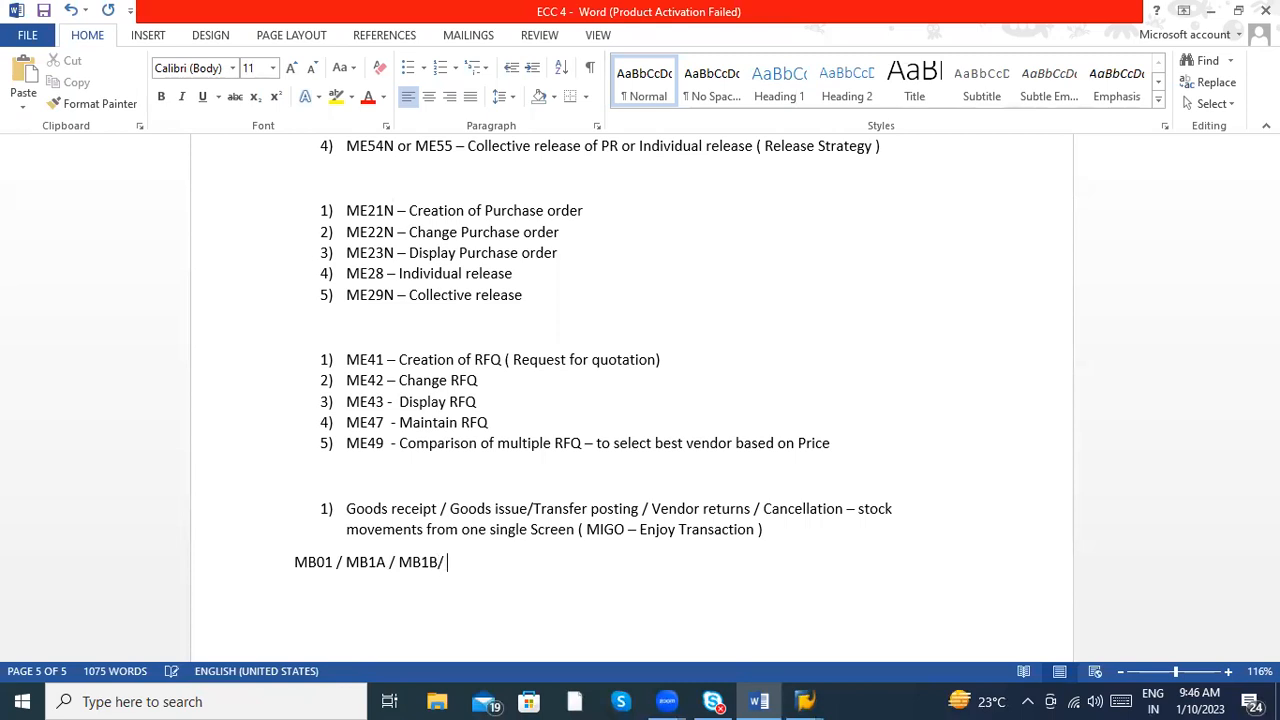
type("B1C / MBST")
- Complete the transaction code line with "MB1C/ MBST/MB03"
key("BackSpace")
type("/MB03 ")
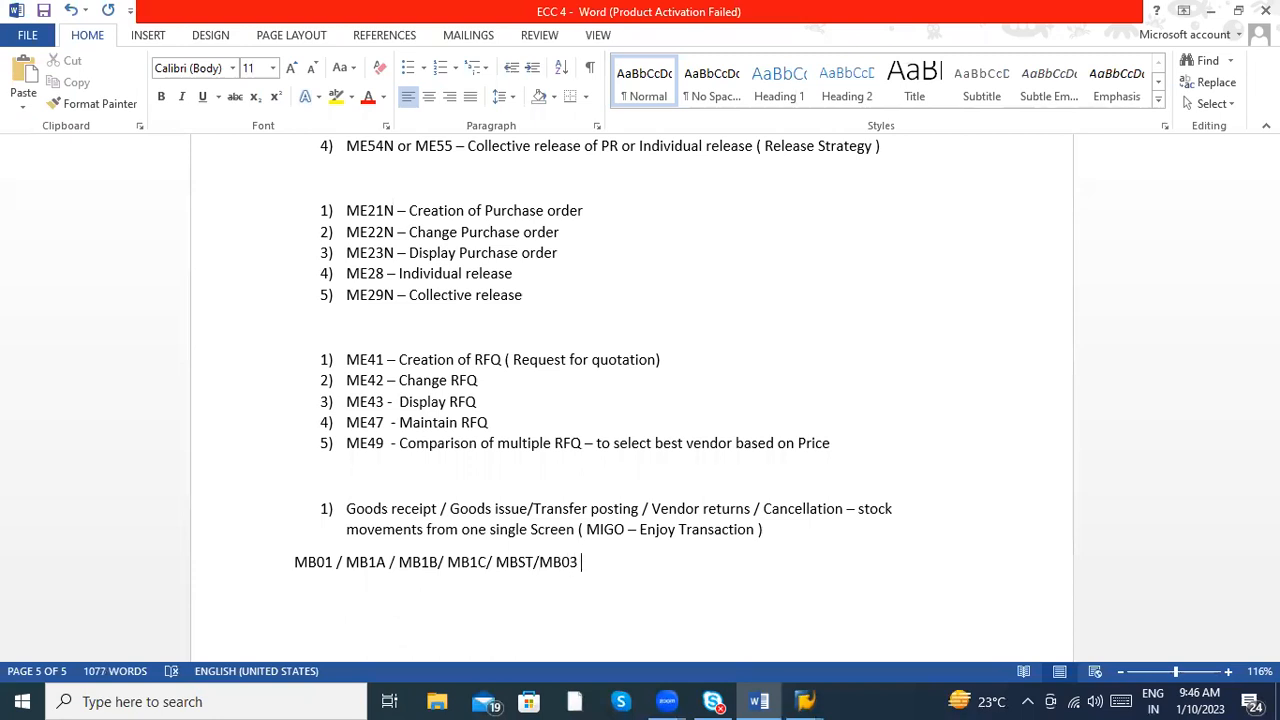
type("------ Old version T-codes")
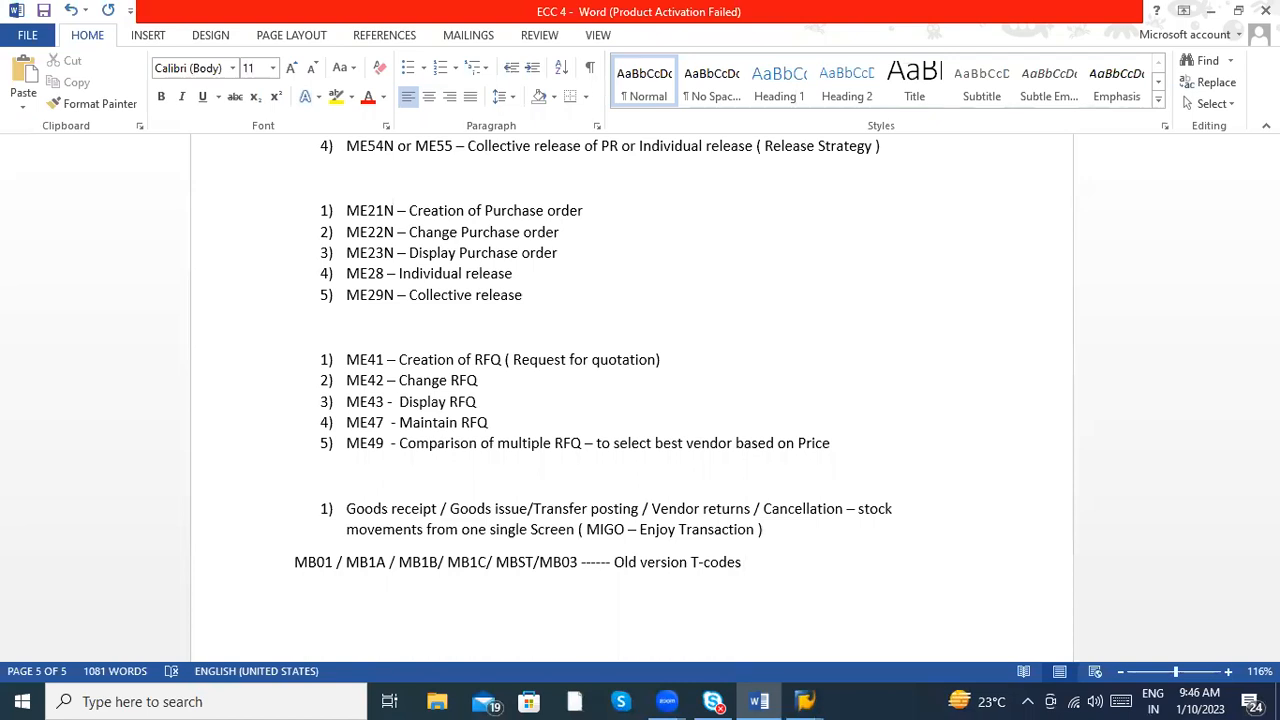
- Switch to the MIGO session in SAP, try to run transaction MB1A with /nmb1a, and exit the resulting dialog
left_click(377, 563)
left_click(324, 566)
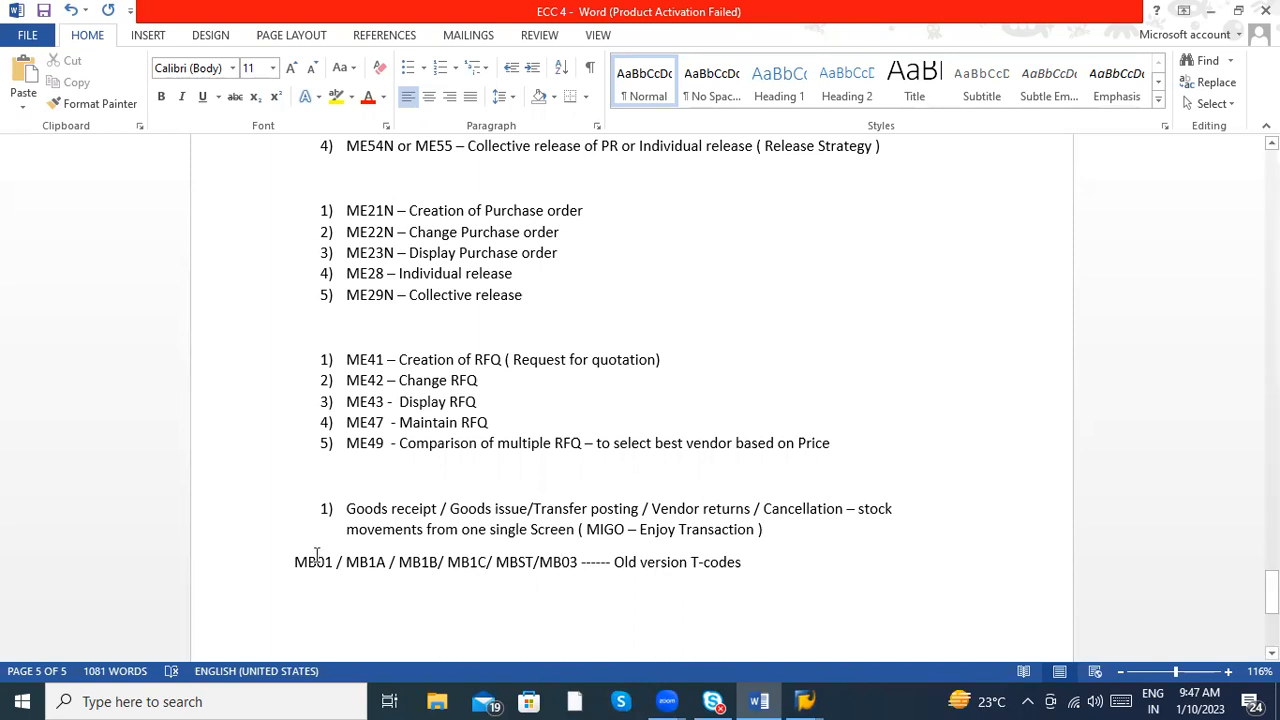
left_click(808, 699)
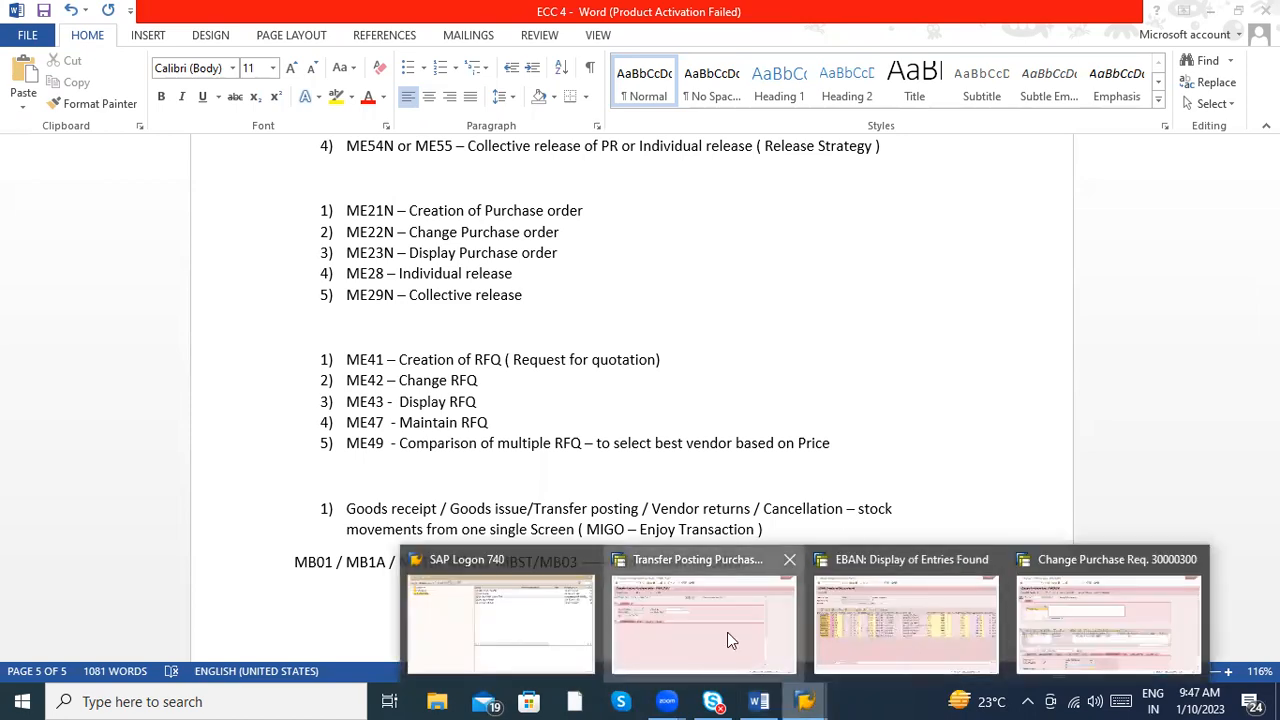
left_click(727, 632)
left_click(91, 51)
type("/nmb1")
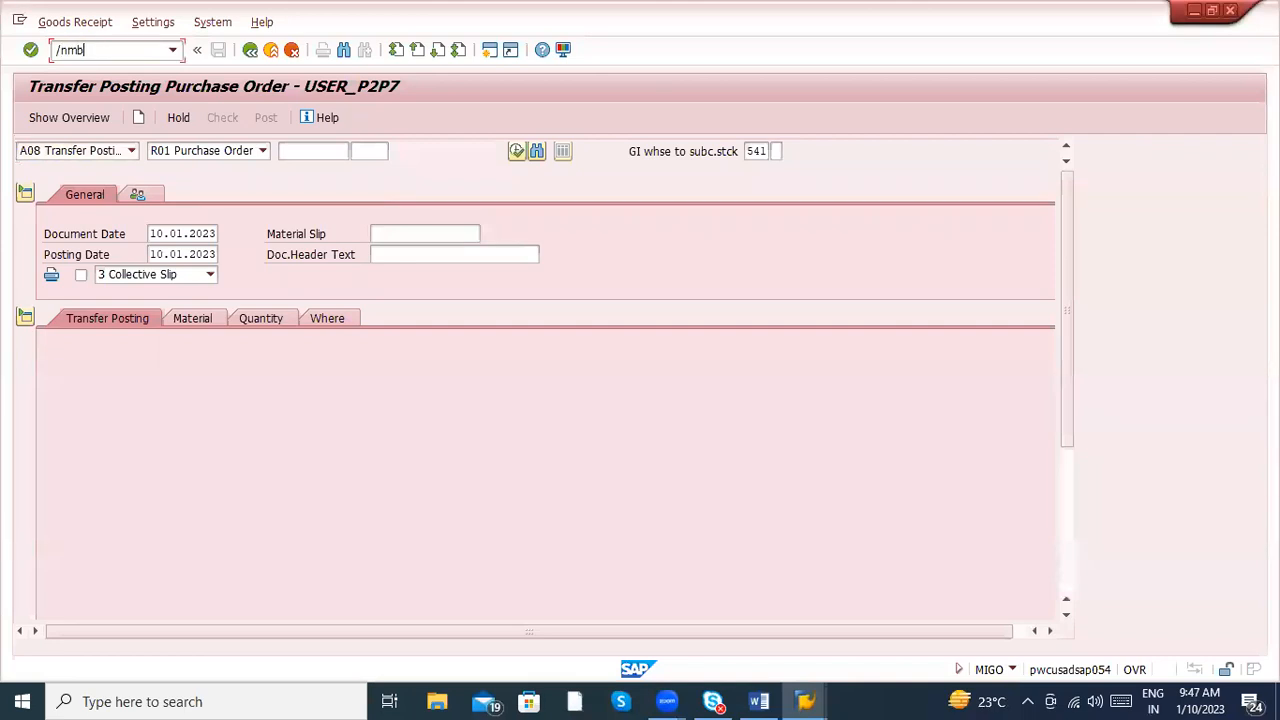
type("a")
key("Return")
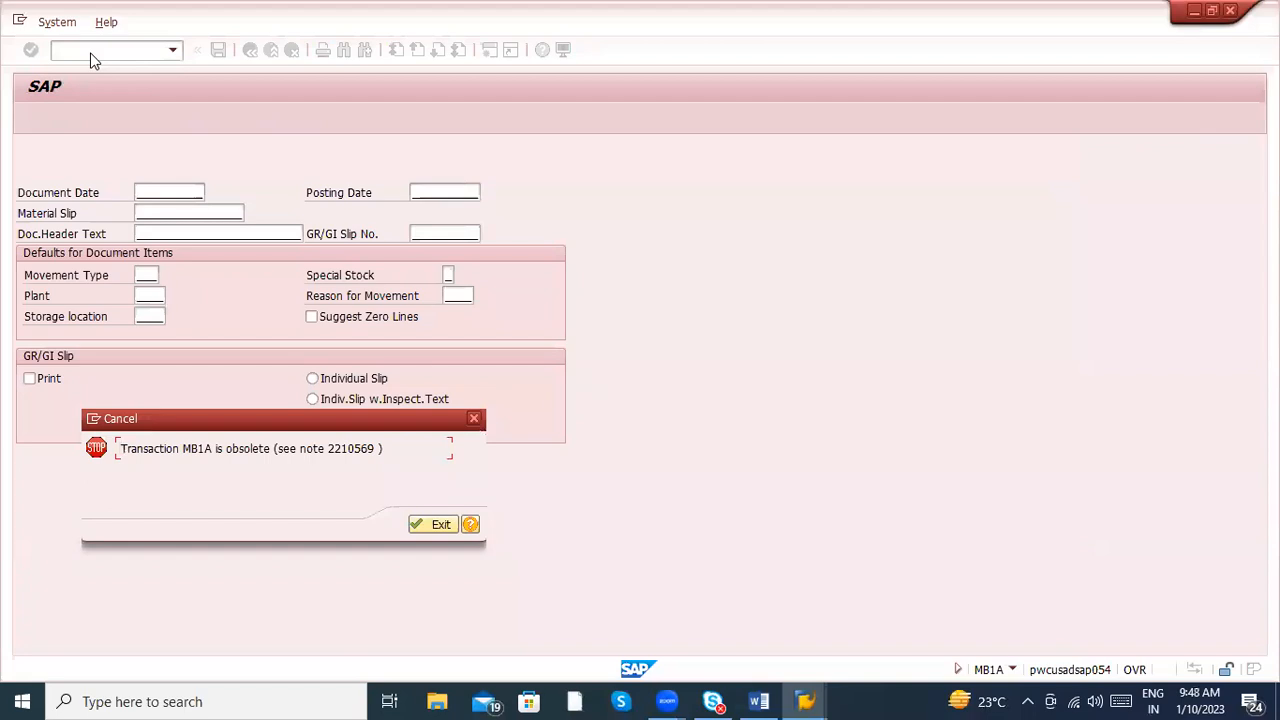
key("Return")
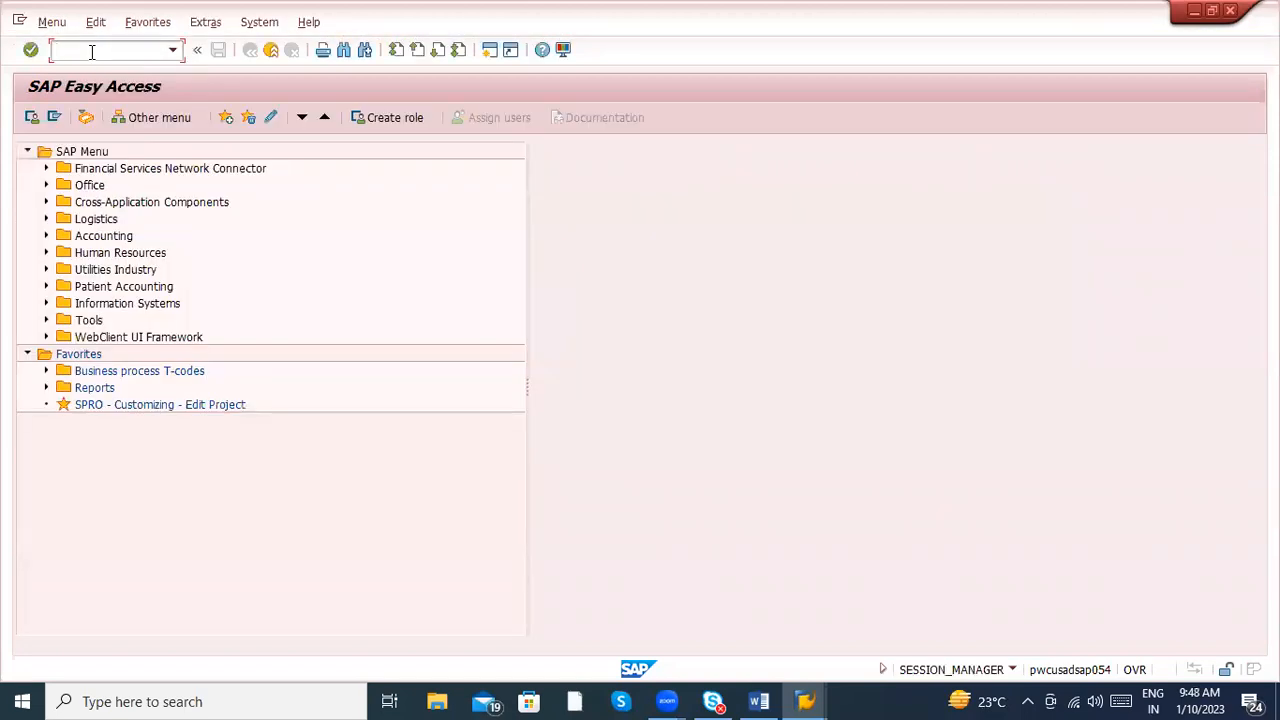
- Return to Word and add "Invoice Verification" as item 2), leaving a blank line below the old version T-codes
key("alt+Tab")
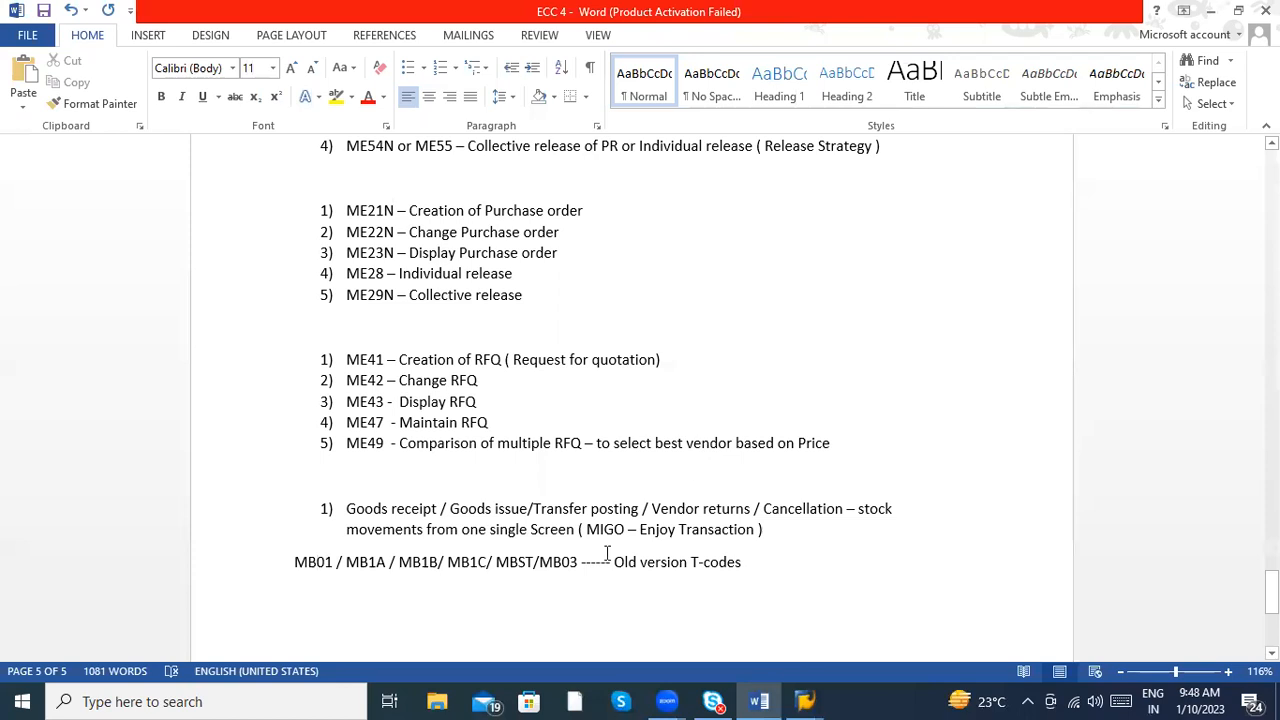
left_click(578, 558)
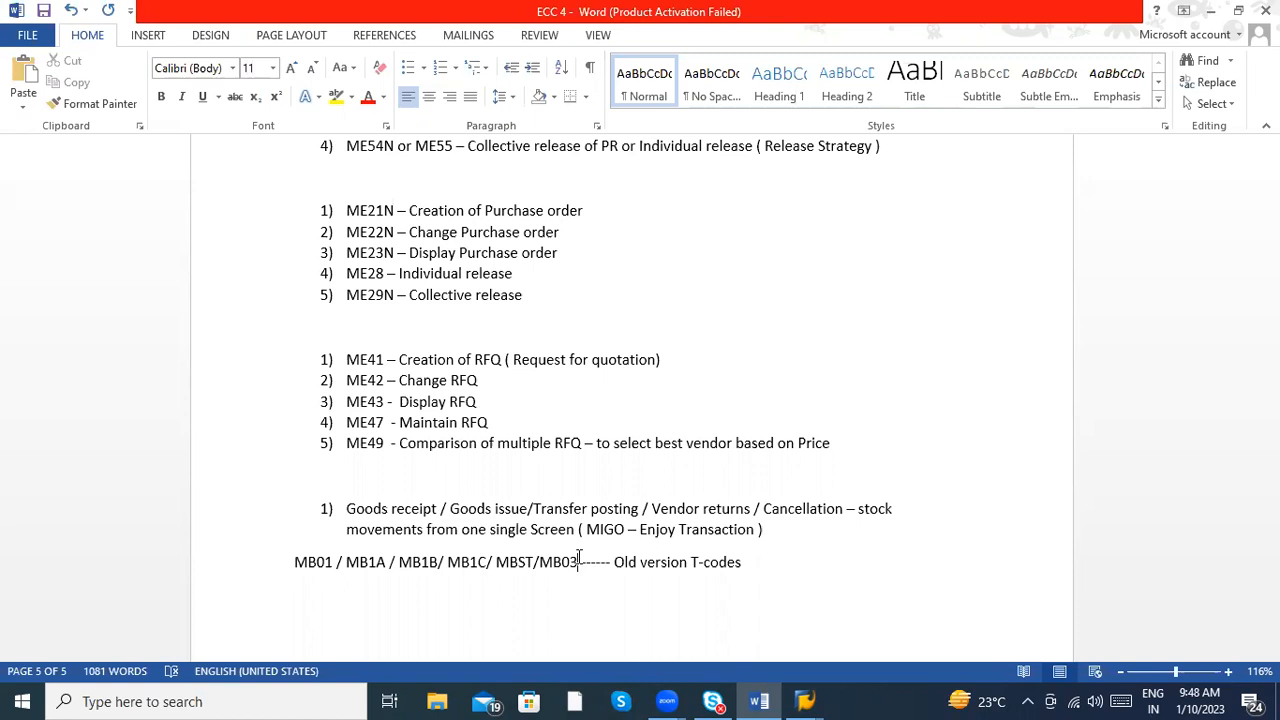
left_click(766, 560)
key("Return")
type("2) ")
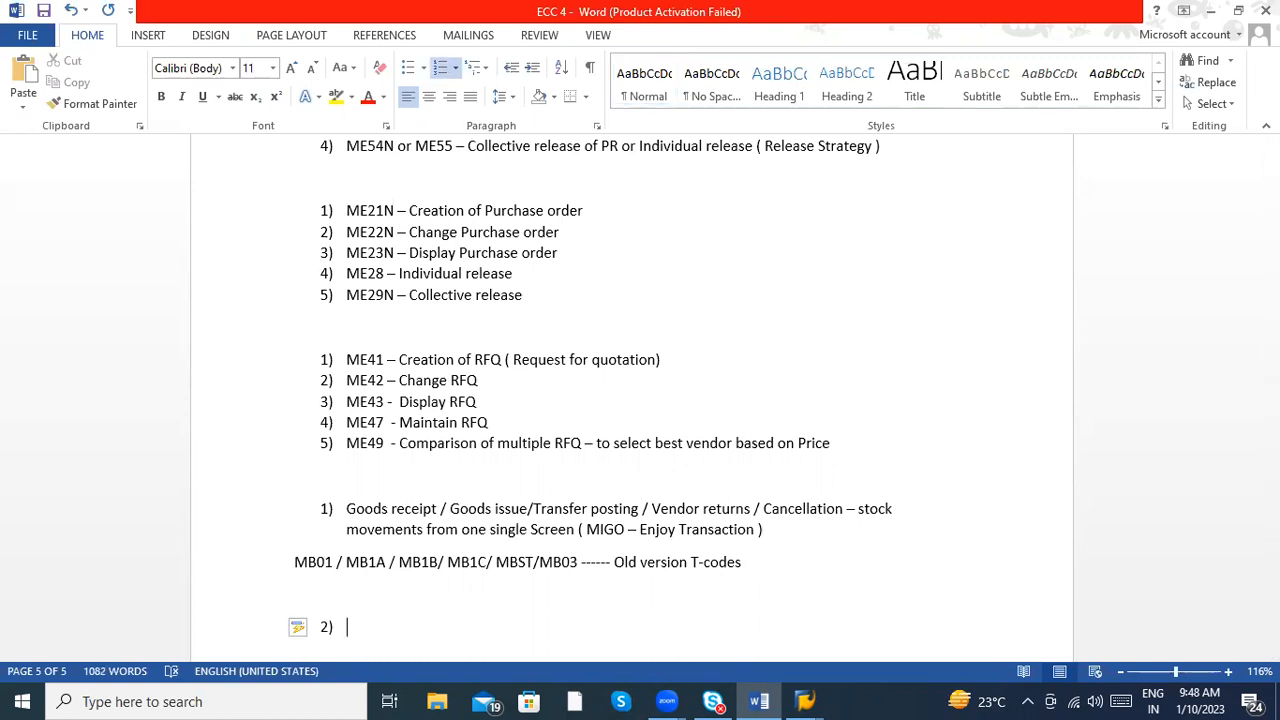
type("Invoice Verification")
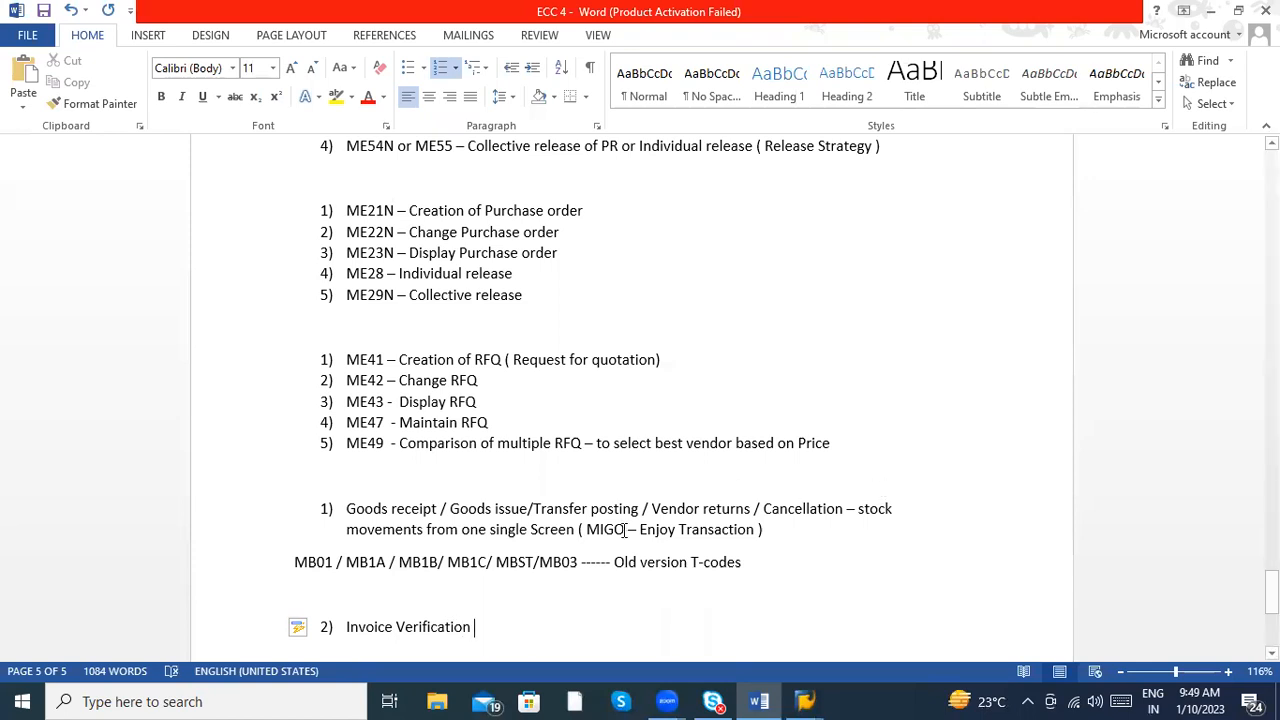
- Highlight the word "MIGO" in the Goods receipt item in yellow
left_click(624, 530)
key("shift+Left")
key("shift+Left")
key("shift+Left")
key("shift+Left")
key("shift+Left")
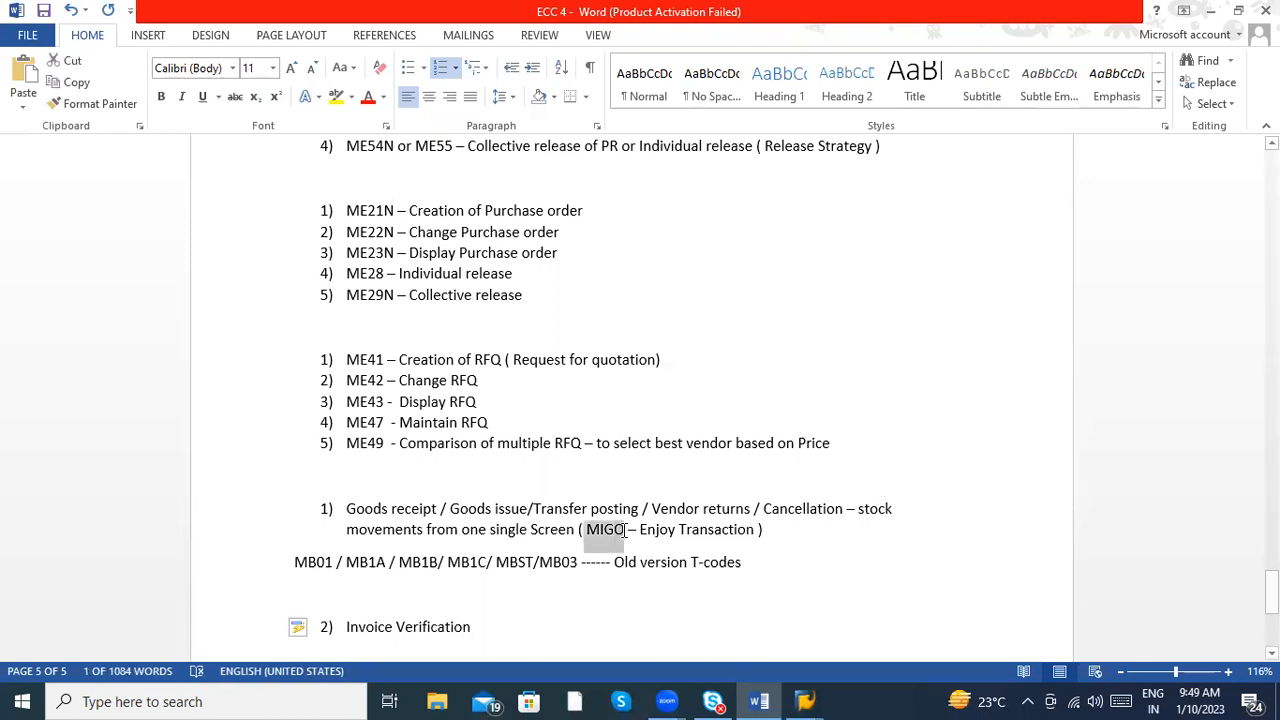
left_click(336, 96)
left_click(435, 193)
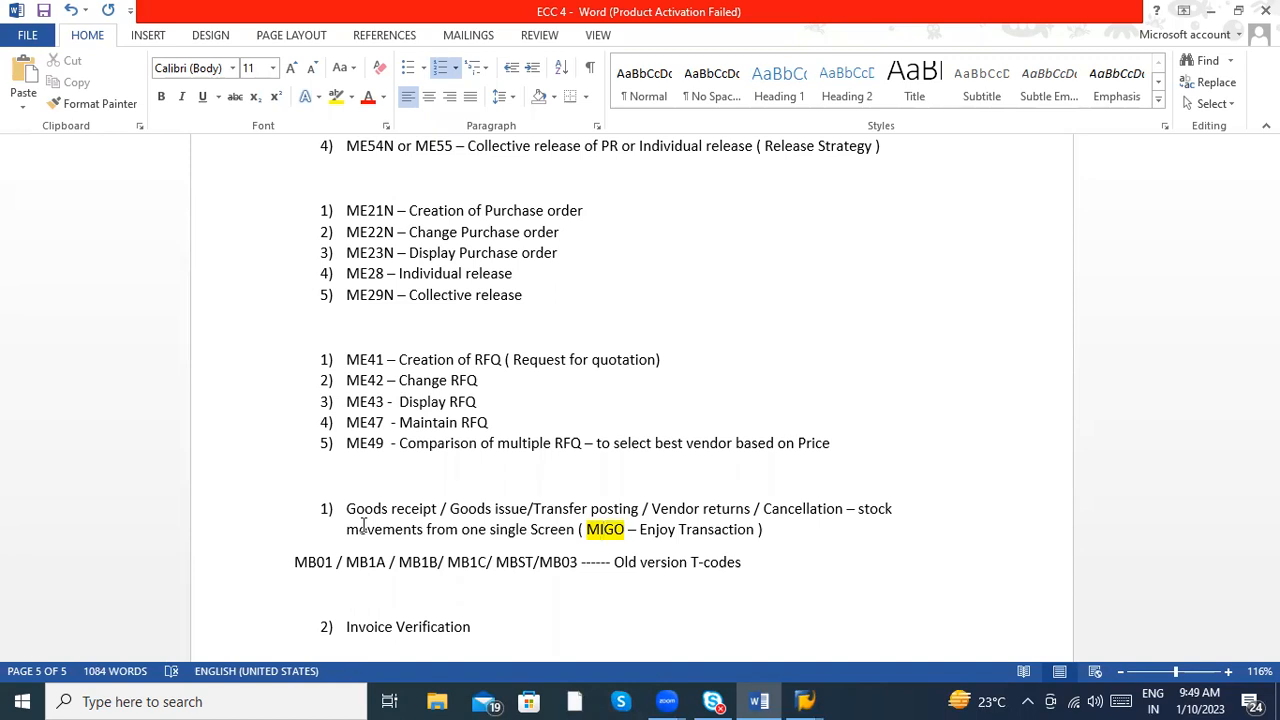
- Append a dash to the Invoice Verification item and start item 3) below it
left_click(502, 633)
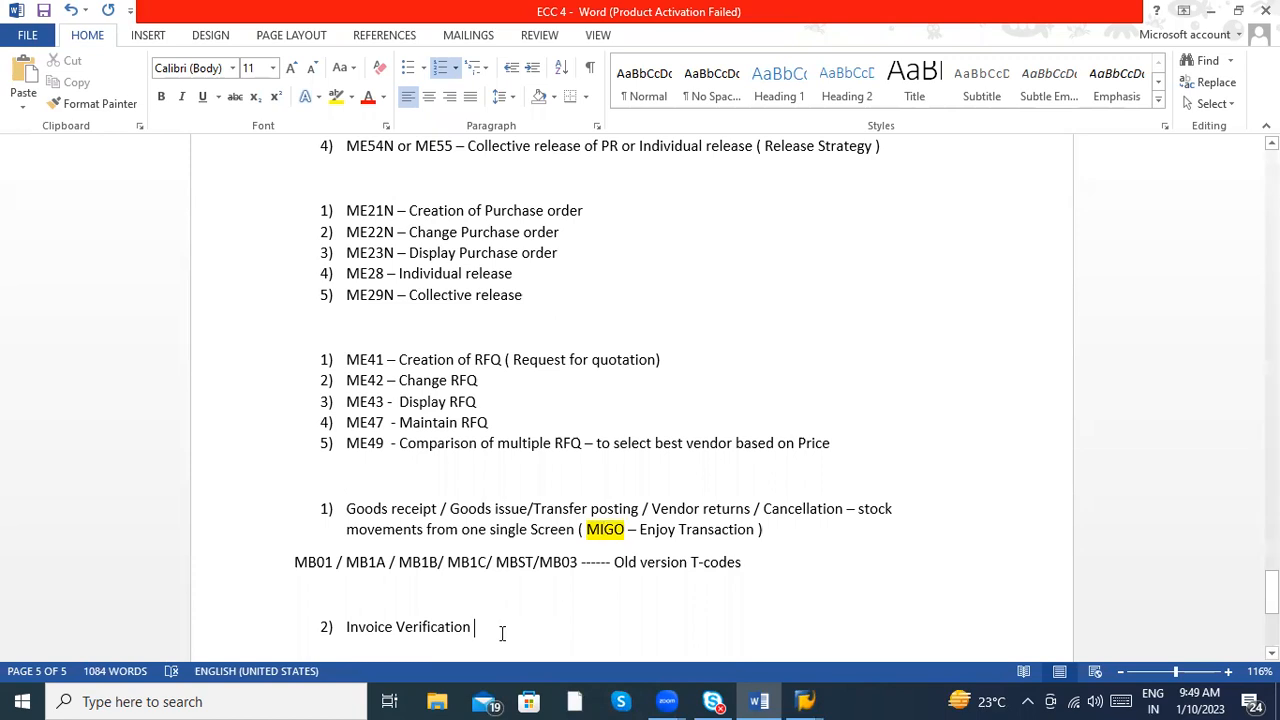
type("-")
key("Return")
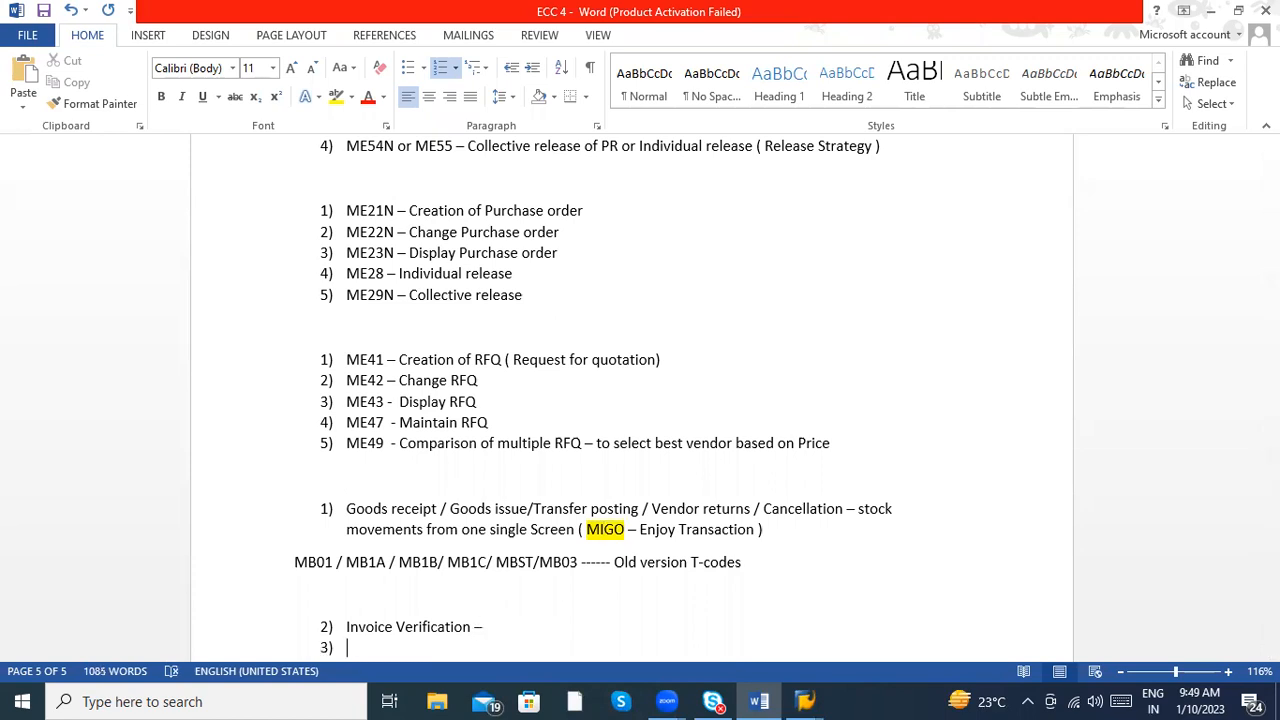
- Remove the empty item 3) and renumber the Invoice Verification item as 1)
key("BackSpace")
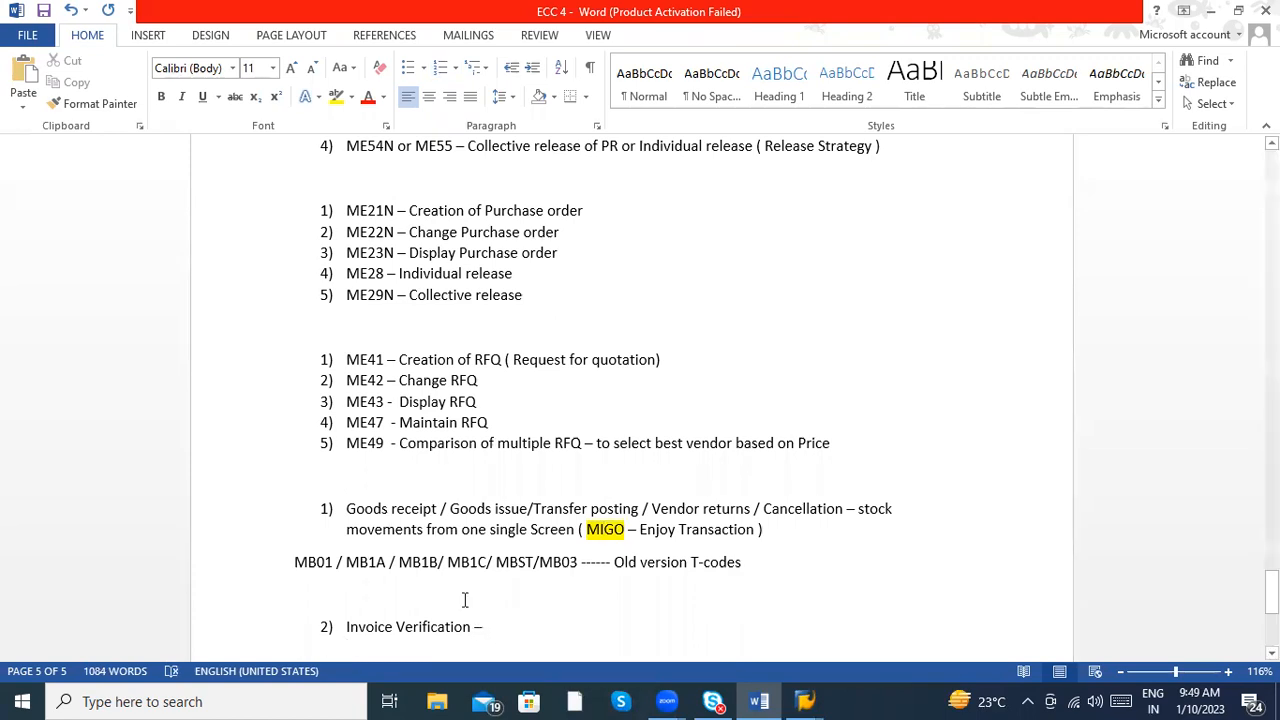
left_click(345, 625)
key("BackSpace")
type("1)")
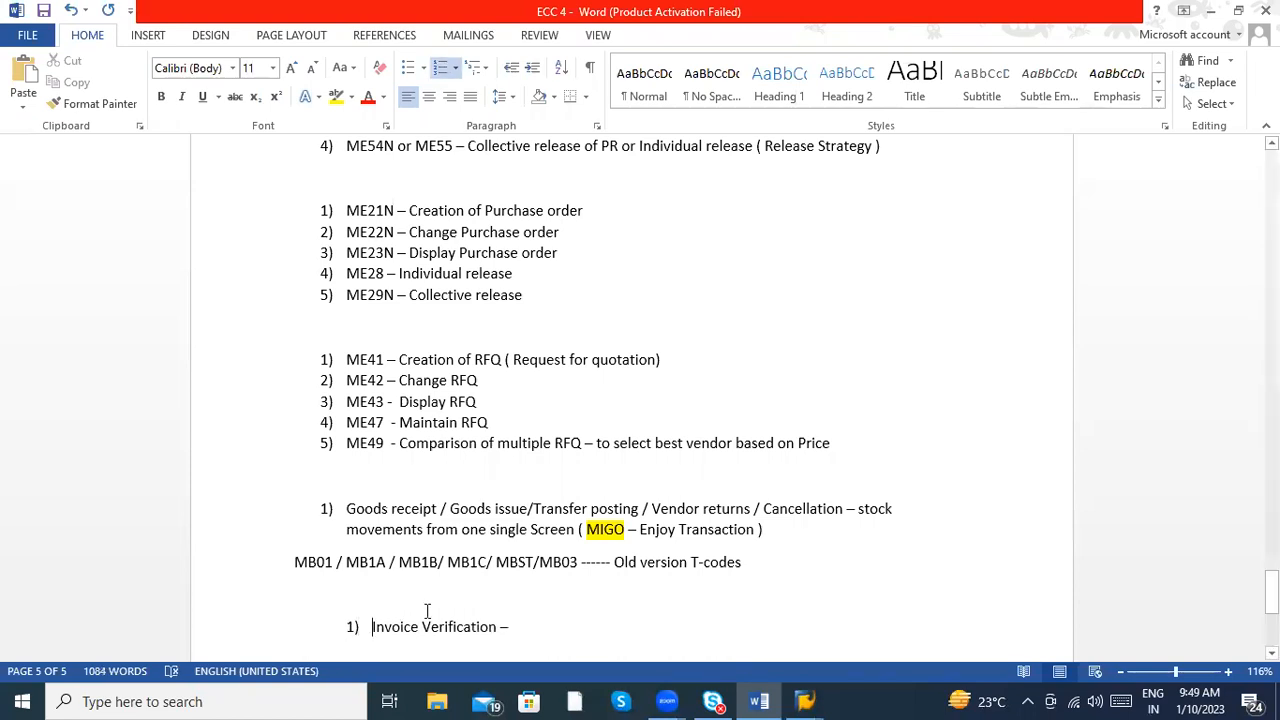
- Add the line "MIRO - Enjoy Transaction" below Invoice Verification as plain text, correcting the spelling of "Transaction"
key("Return")
key("Return")
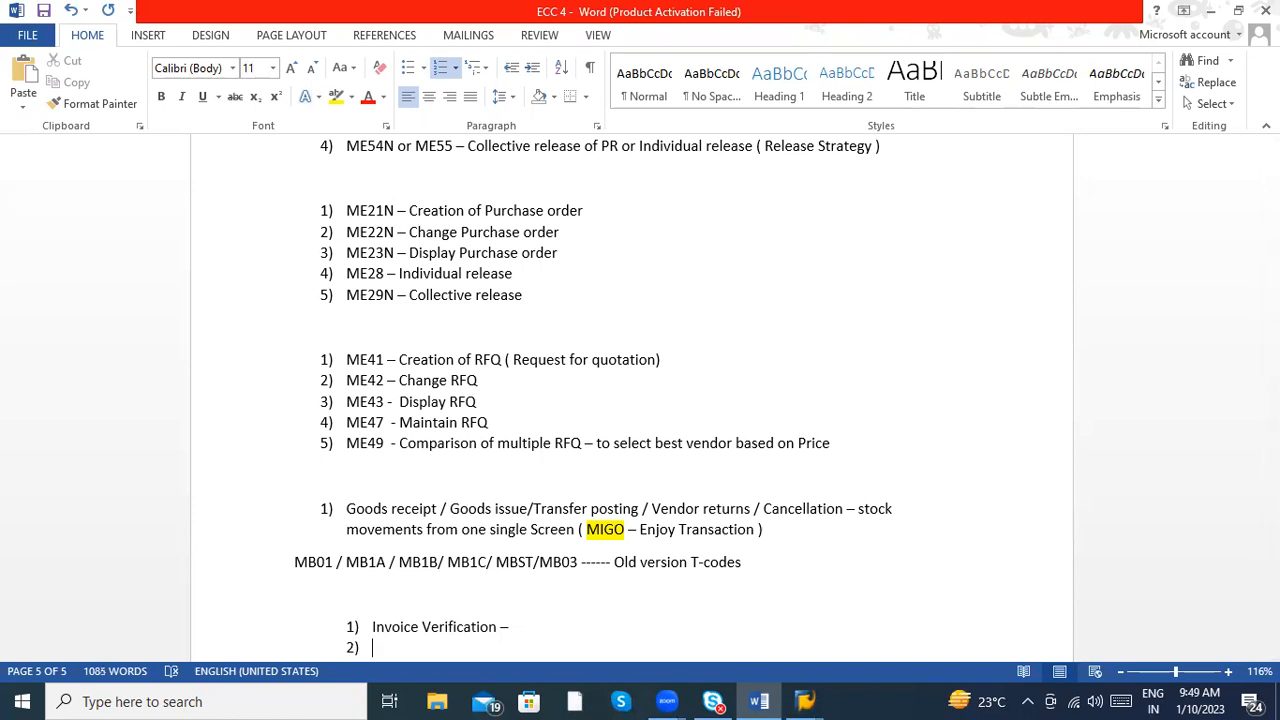
type("MIRO ")
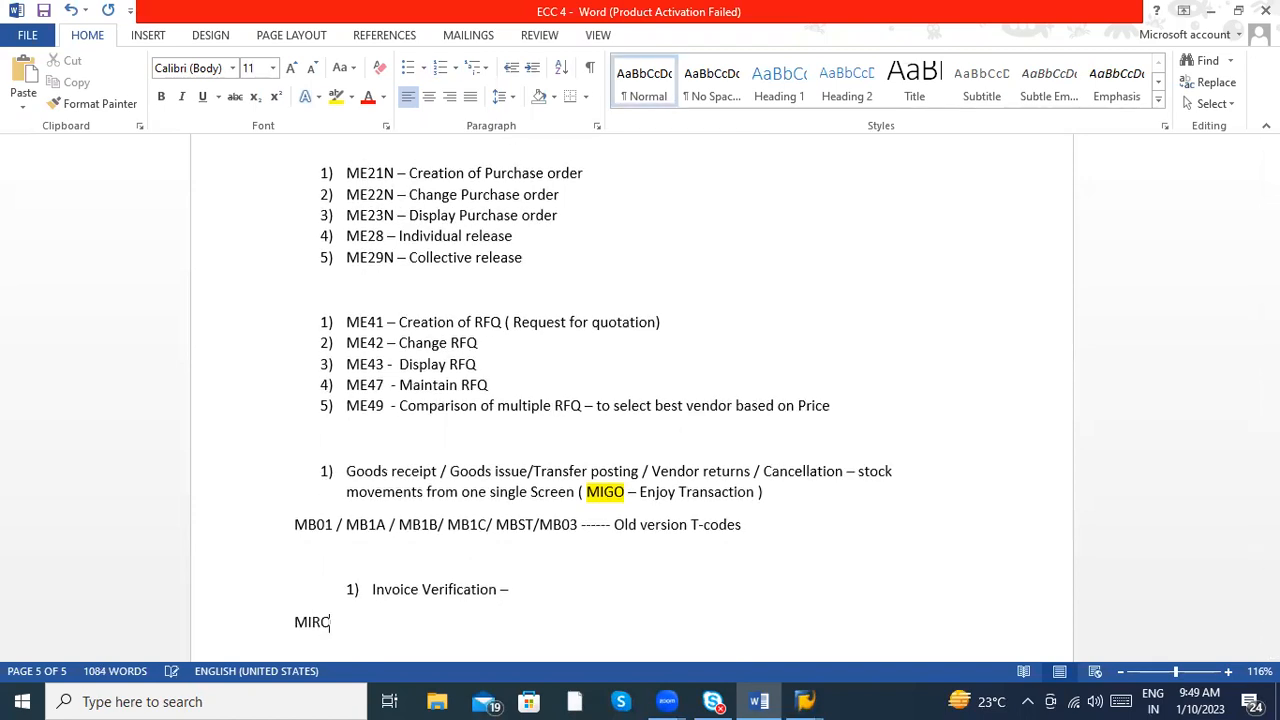
type(" - Enjoy Transacation")
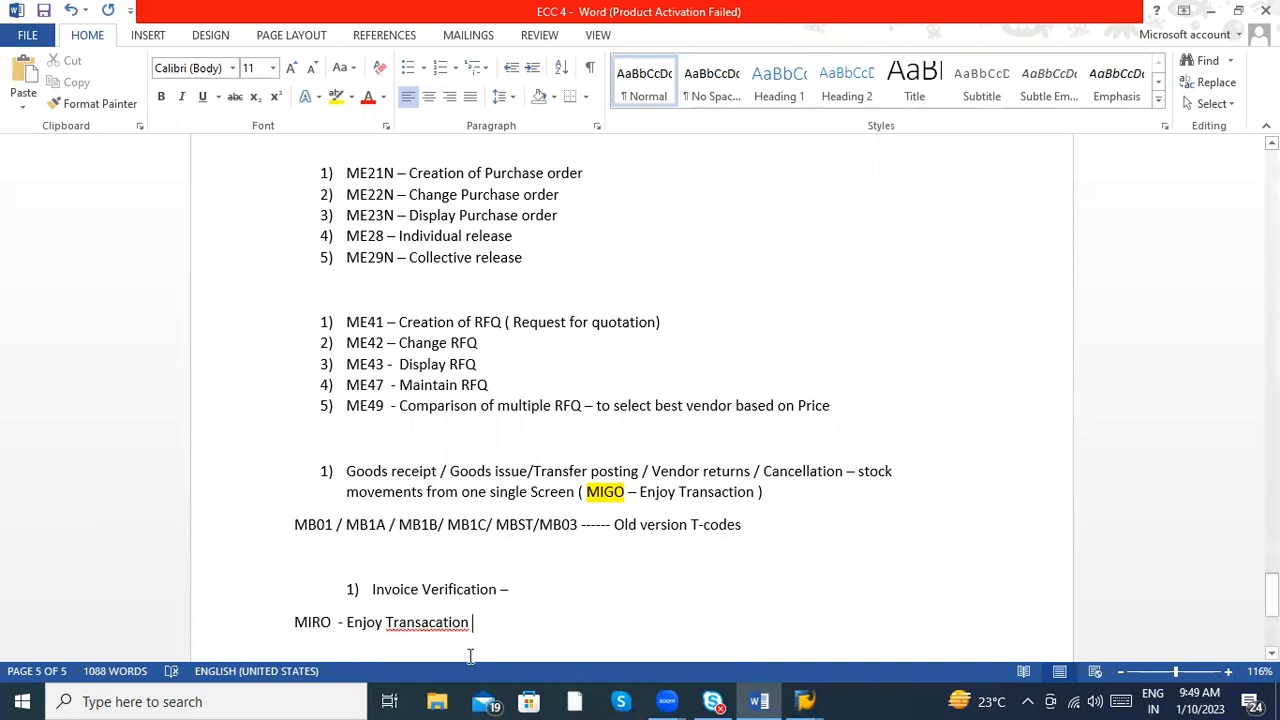
right_click(444, 627)
left_click(444, 627)
right_click(444, 627)
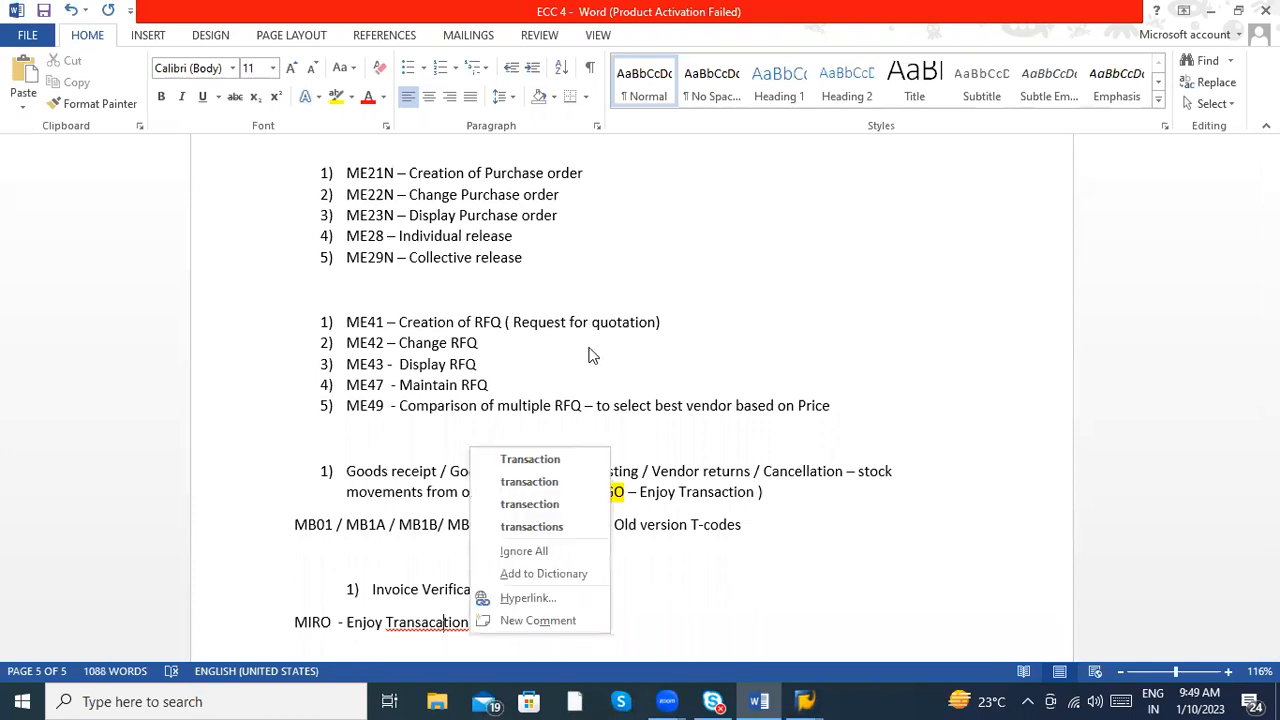
left_click(538, 457)
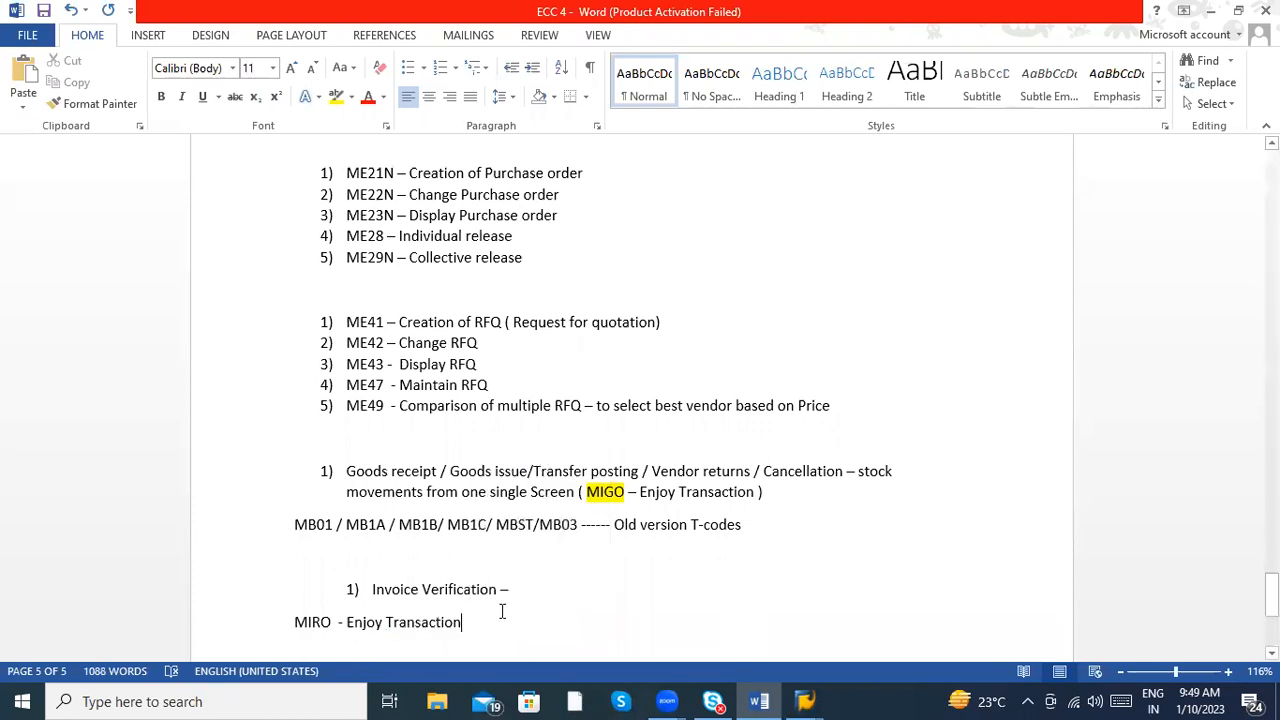
- Append "( Credit memo , Invoice , Subsequent debit , Subsequent Credit )" to the MIRO line
type("( MI")
key("BackSpace")
key("BackSpace")
type("Credit memo ")
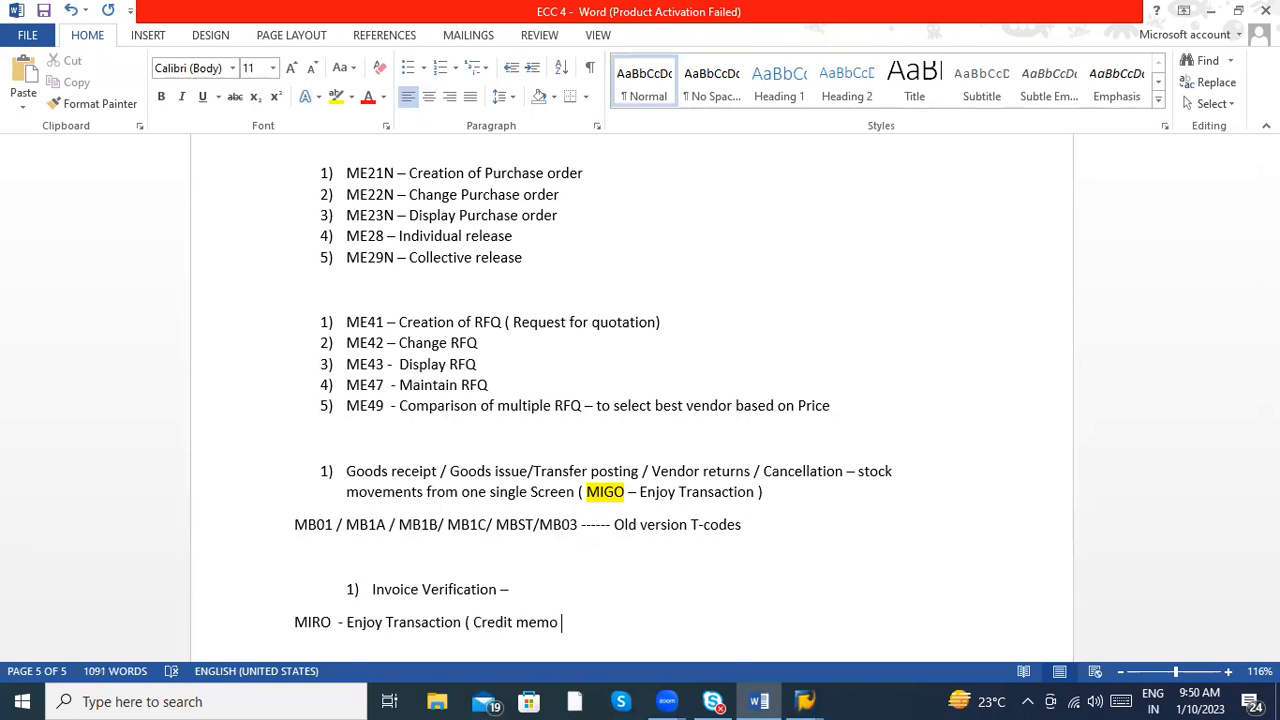
type(", Invoice , Subsequent debit ,")
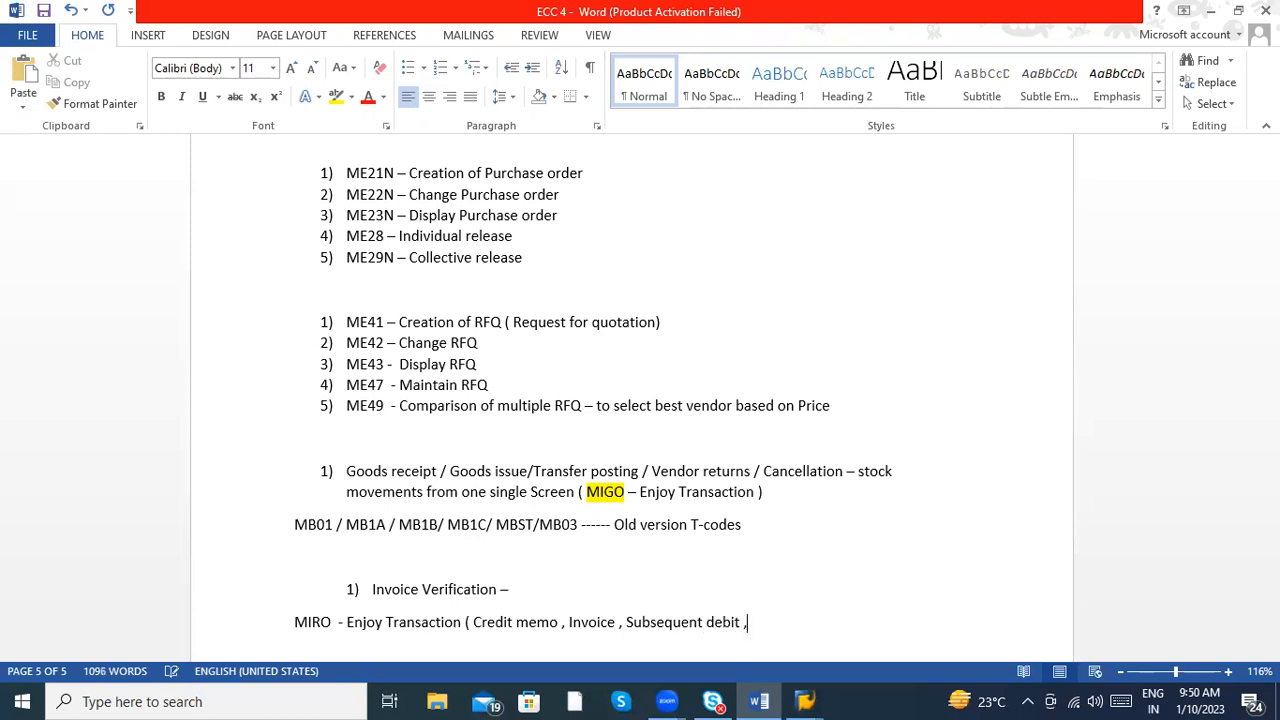
type(" Subsequent Credit )")
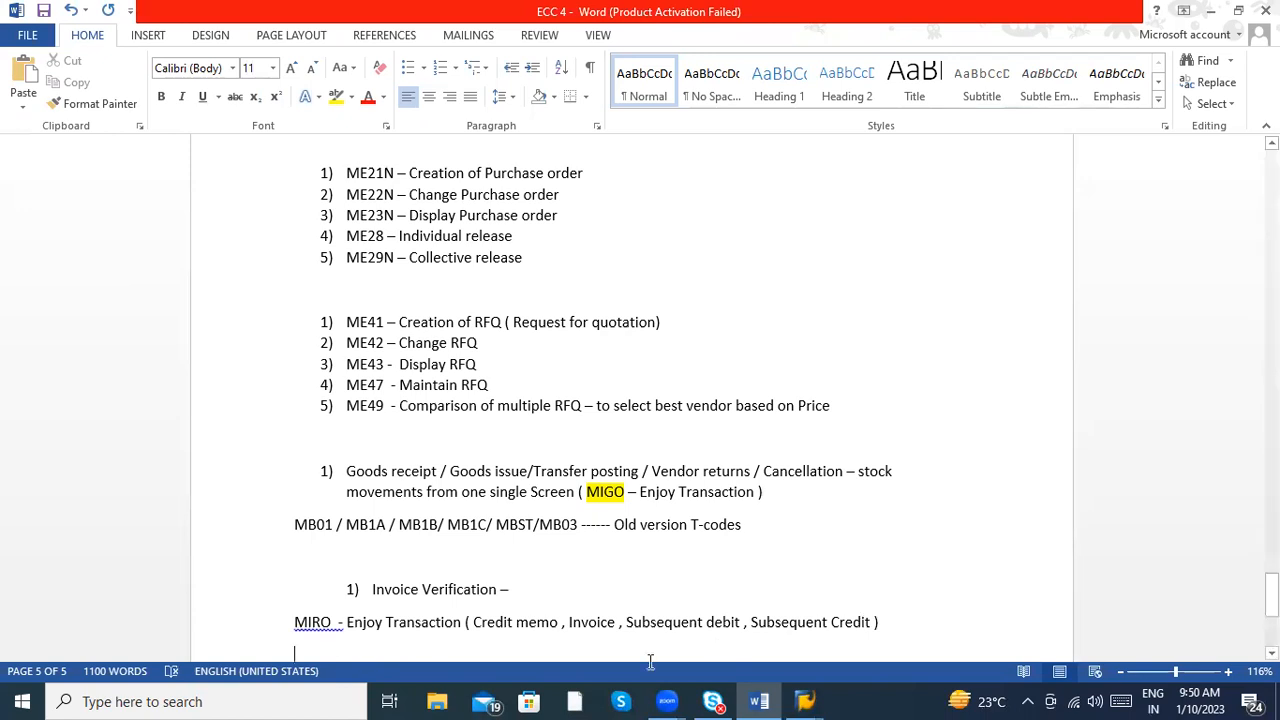
- Fix the spacing in the MIRO line with the suggested corrections after "MIRO", at "(Credit" and at "memo,"
right_click(338, 622)
left_click(405, 526)
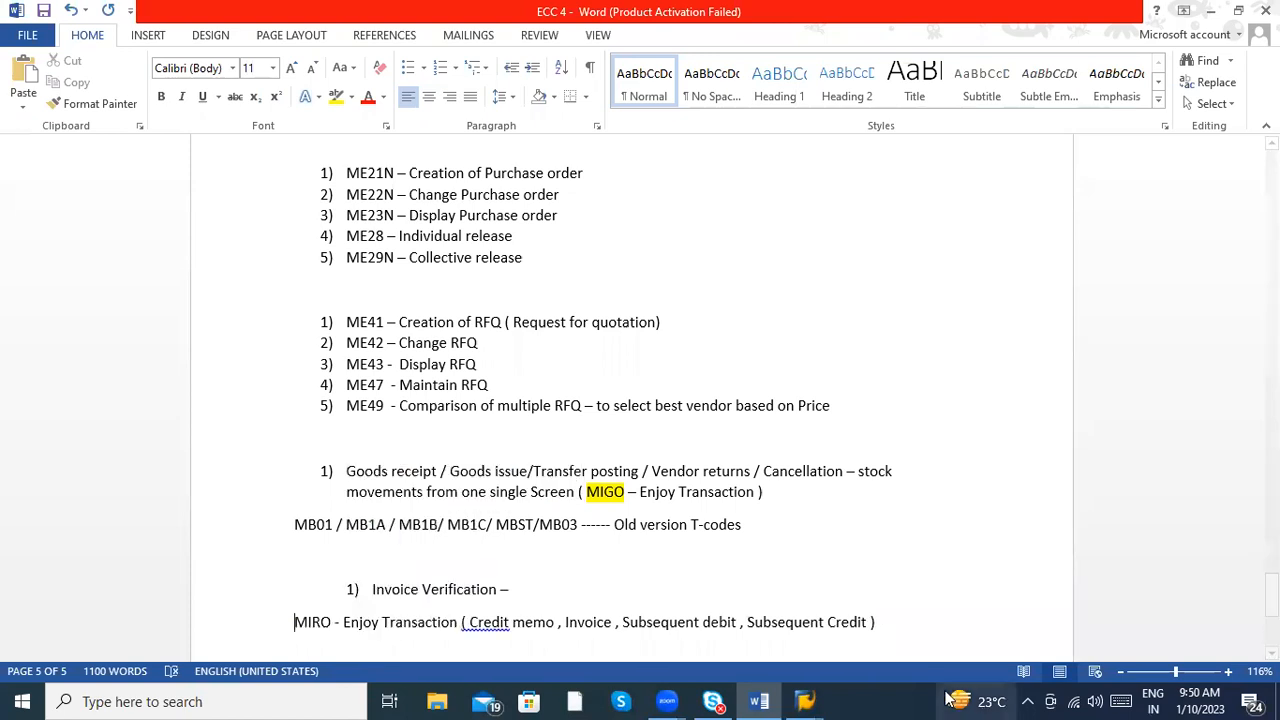
left_click(893, 629)
key("Return")
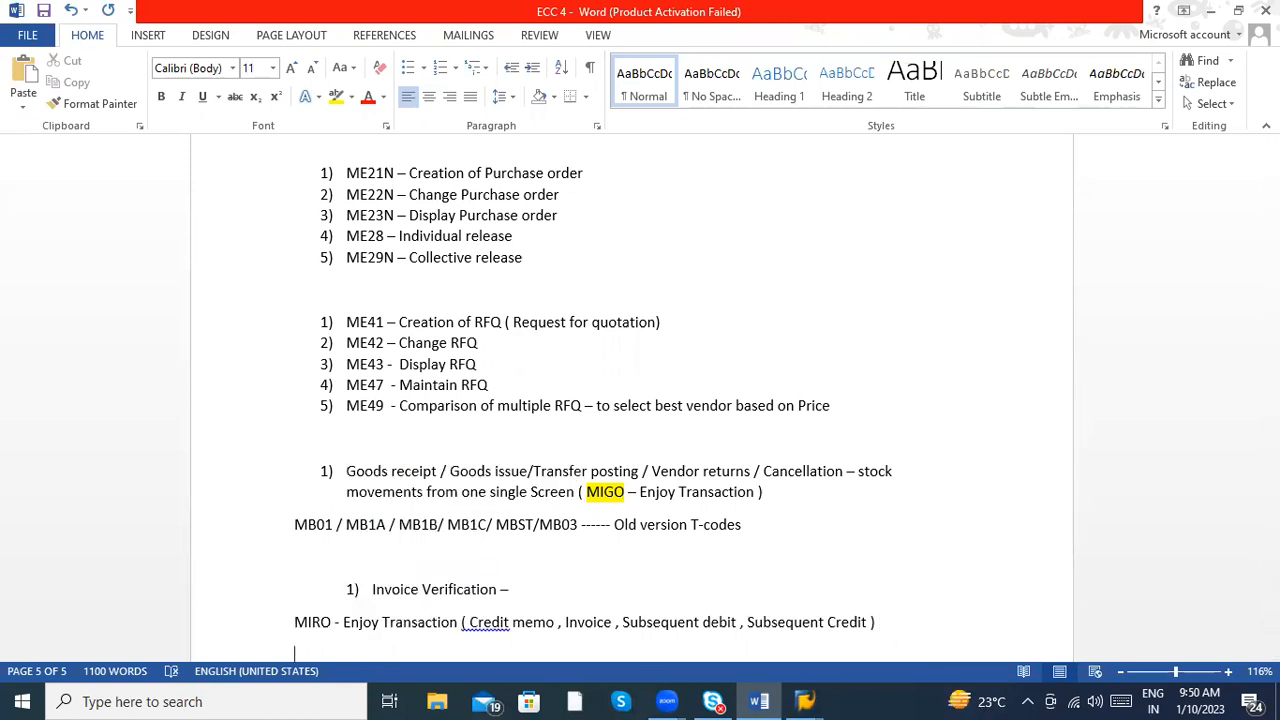
right_click(496, 627)
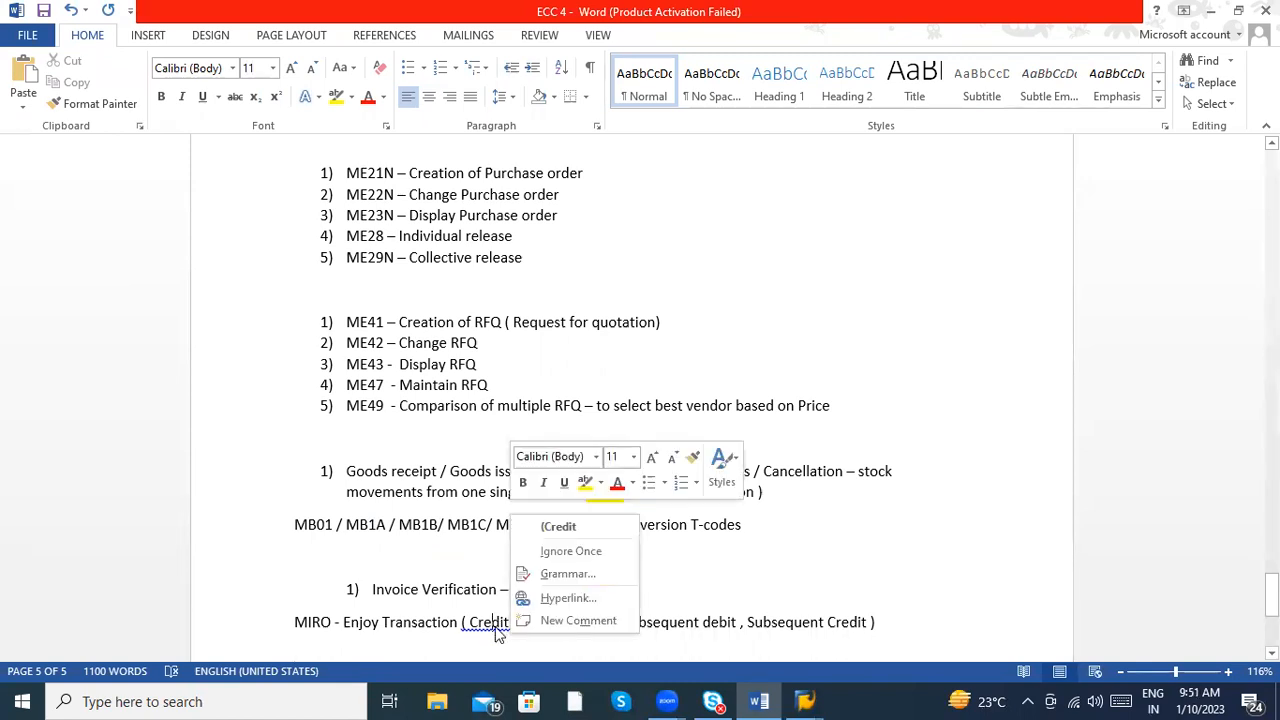
left_click(566, 526)
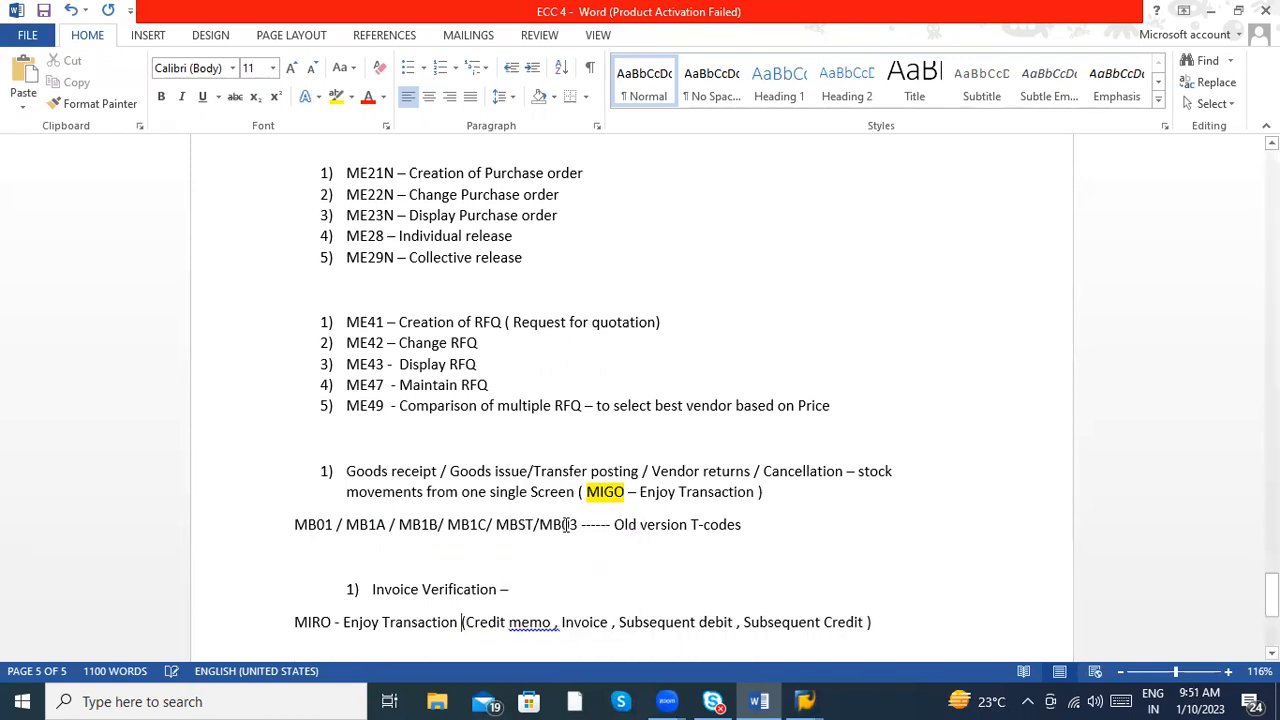
right_click(530, 622)
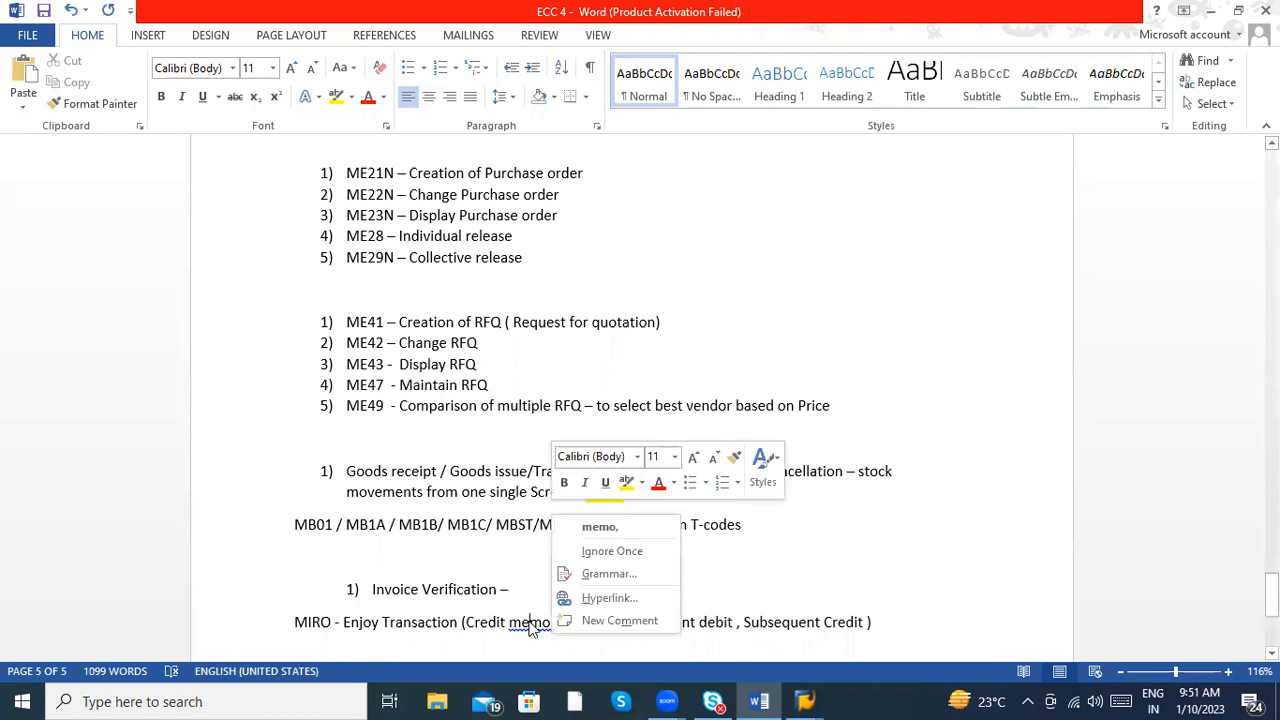
left_click(592, 517)
- Add the line "MIR4 – Display Invoice" below the MIRO entry
key("Return")
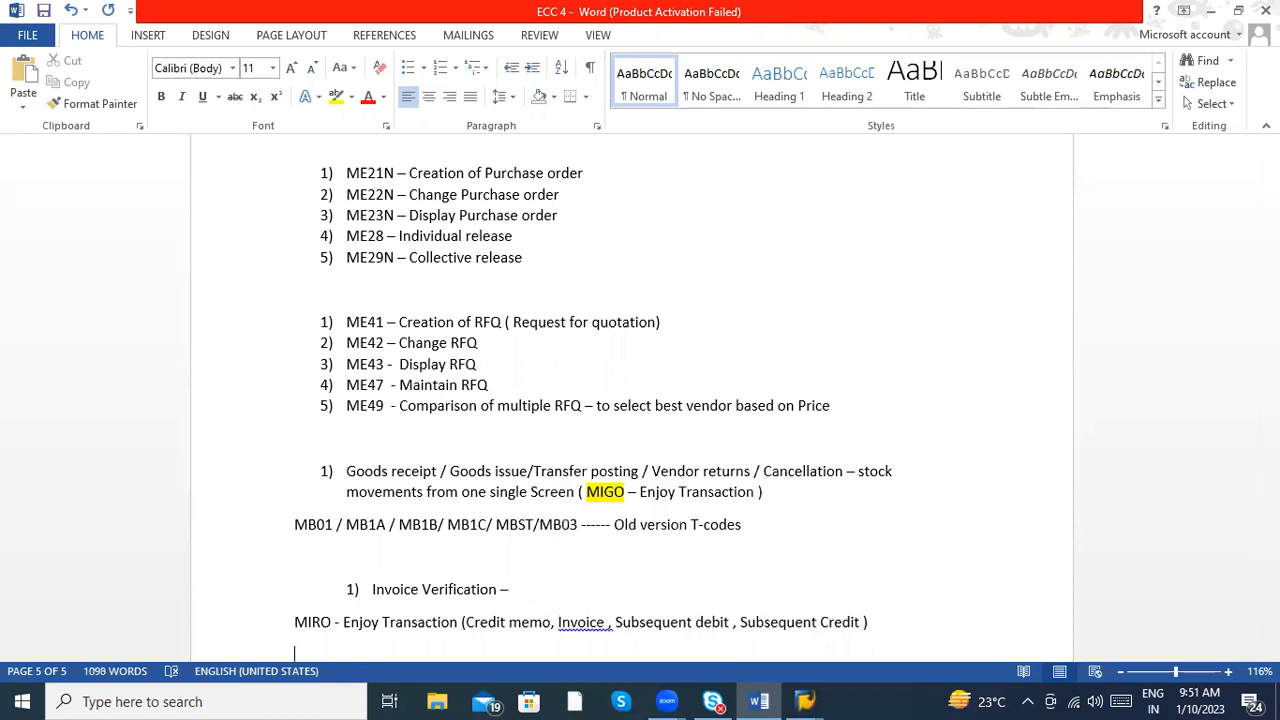
key("Return")
key("Return")
key("Return")
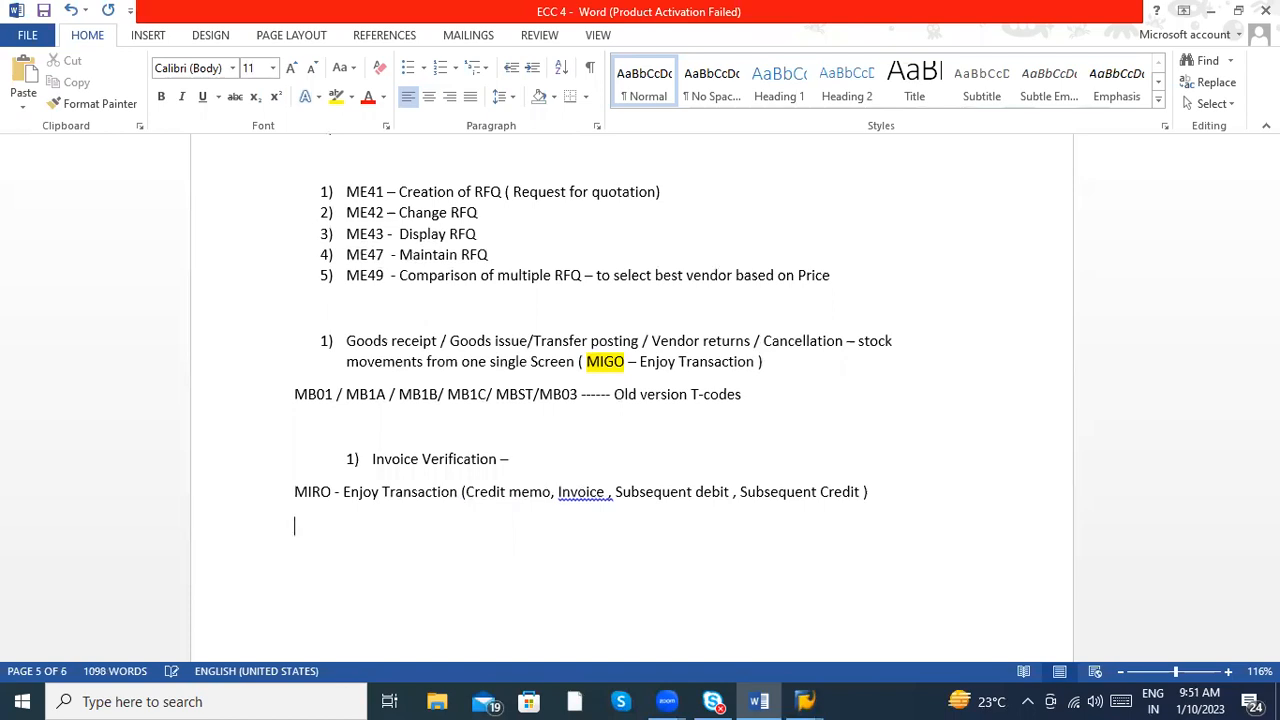
type("MIR4 - Display Invoice")
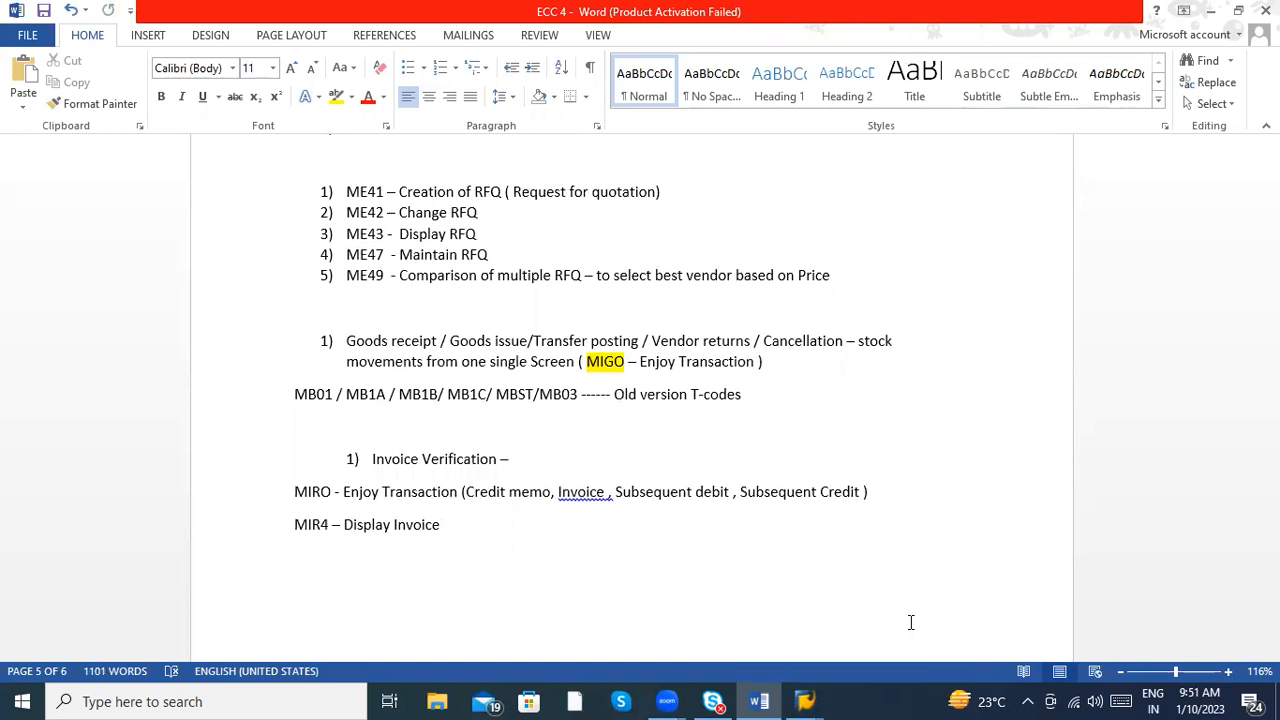
- Add the line "MIR5 – List of all the invoices" below the MIR4 entry
key("Return")
type("MIR5 ")
type("- ")
type("List of all t")
type("he invoices")
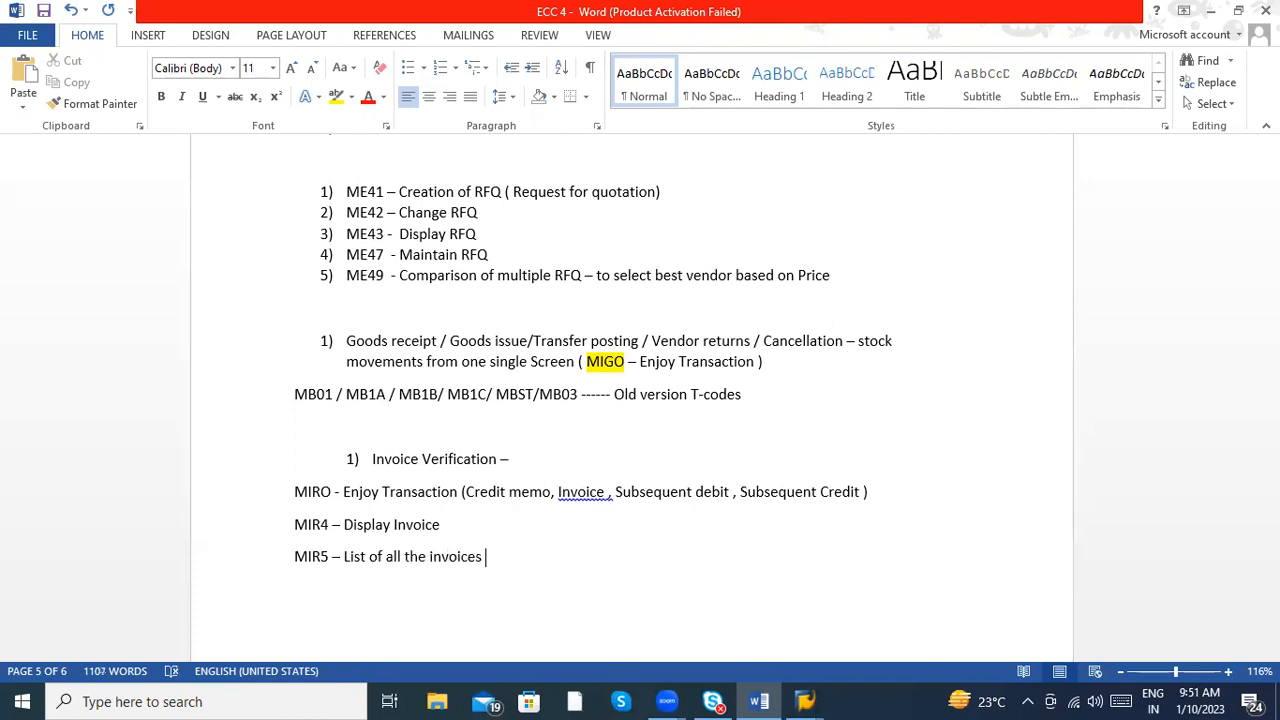
- Add the line "MRKO – Settlement ( Consignment , Pipeline )" below the MIR5 entry
key("Return")
type("MRKO ")
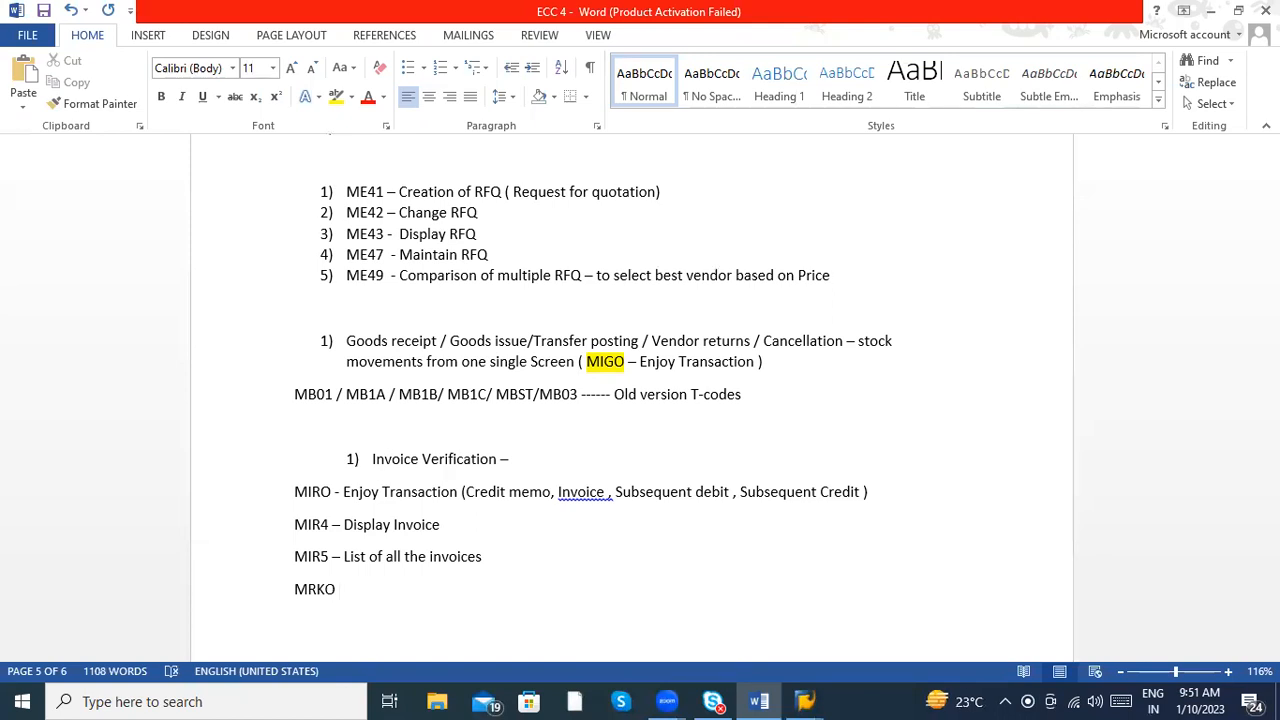
type("- S")
type("ettlement ")
type("( Consignm")
type("ent , Pip")
type("eline )")
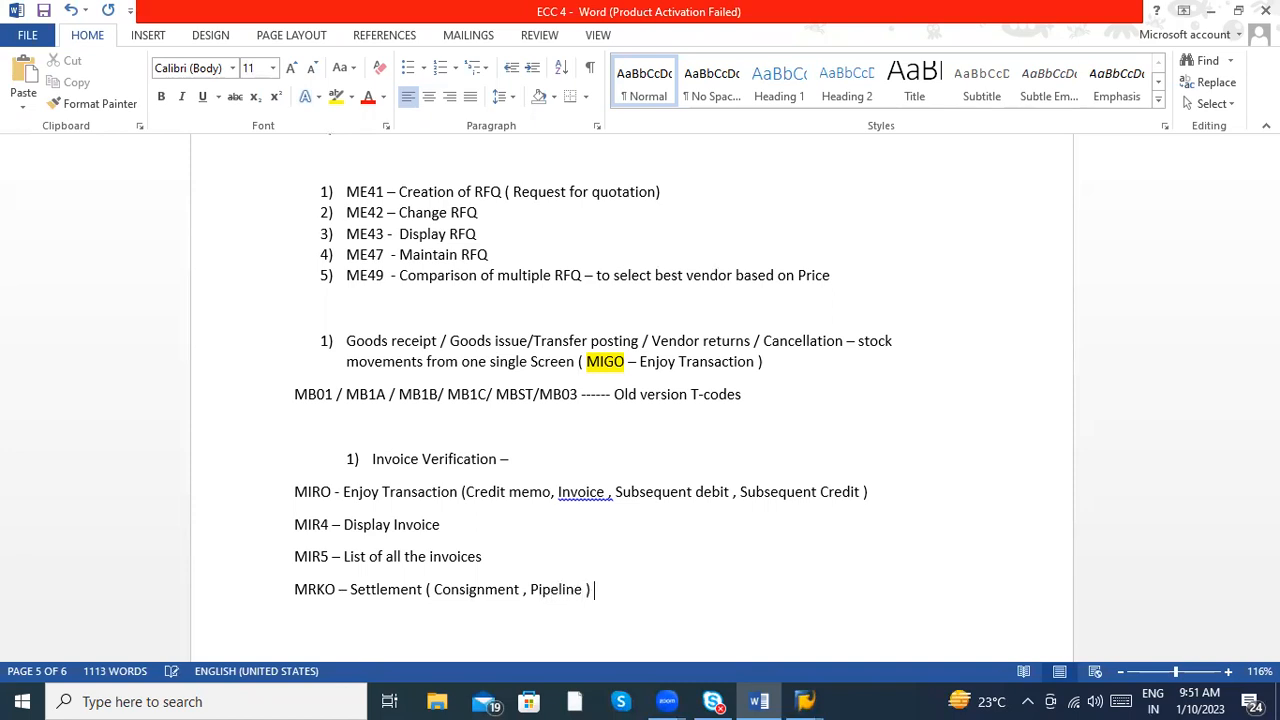
key("Return")
- Apply the suggested spacing corrections in the MRKO line so it reads "(Consignment, Pipeline)"
right_click(466, 596)
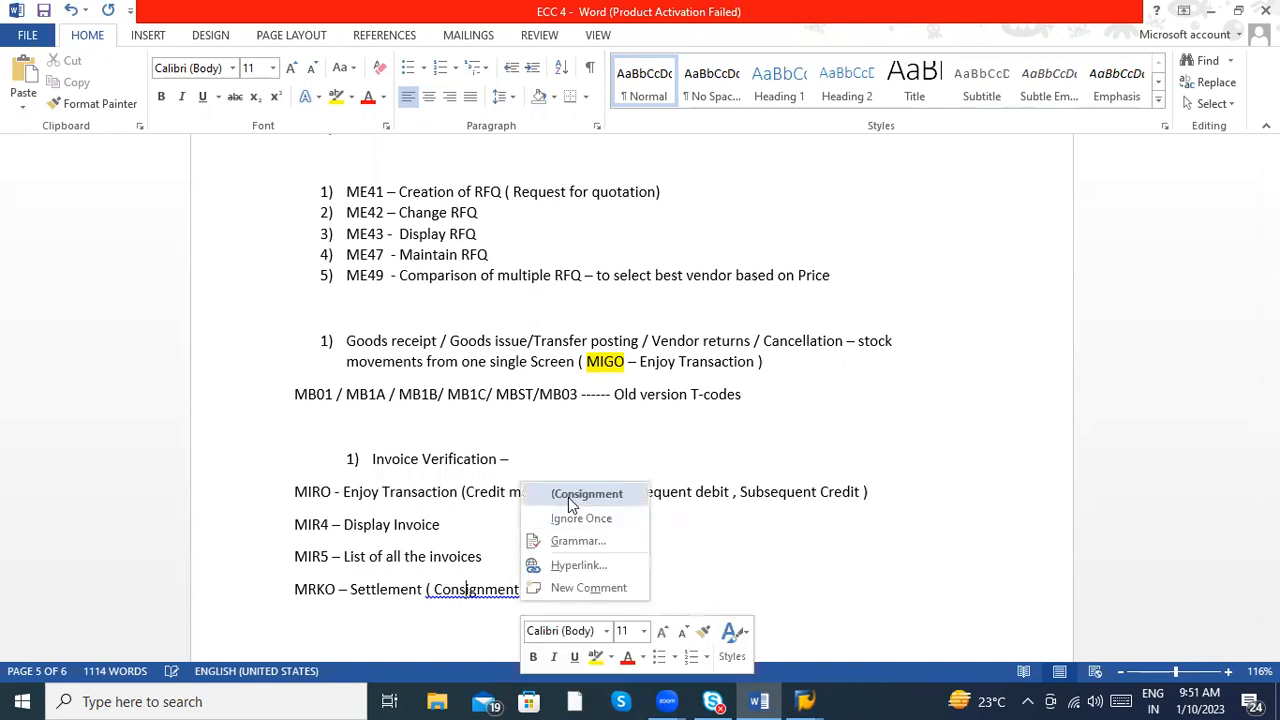
left_click(572, 503)
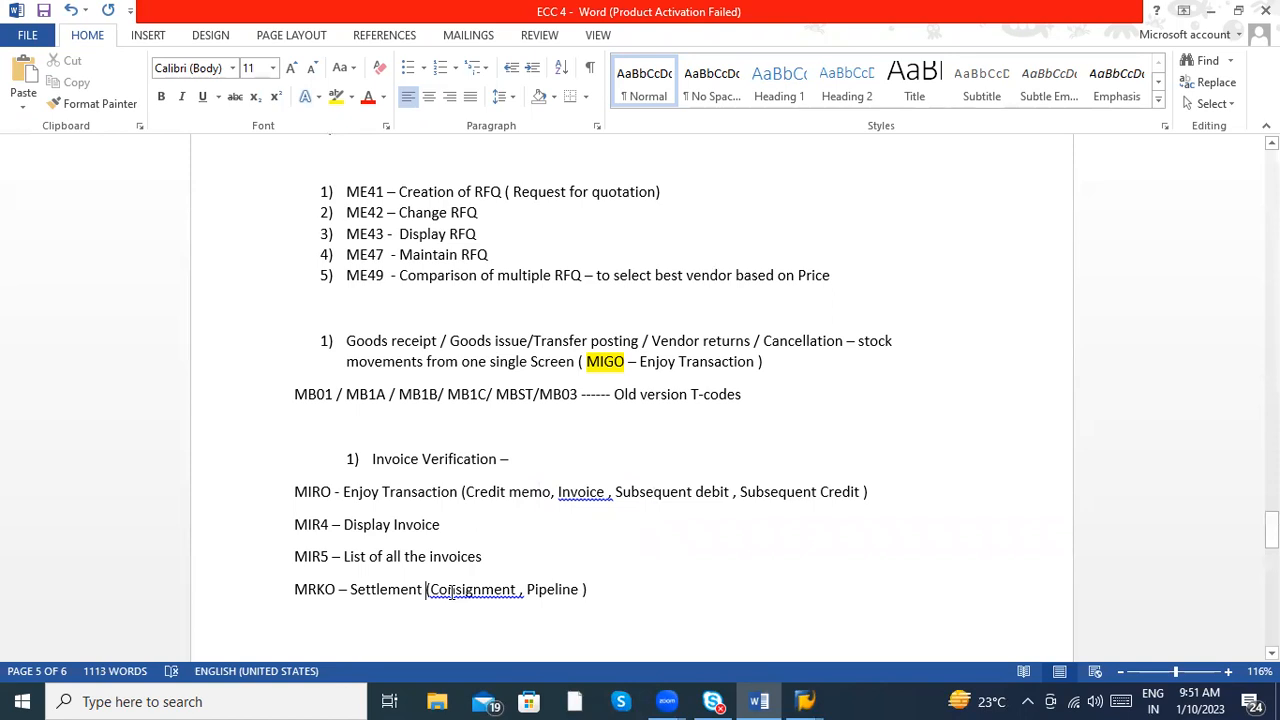
right_click(451, 591)
left_click(553, 492)
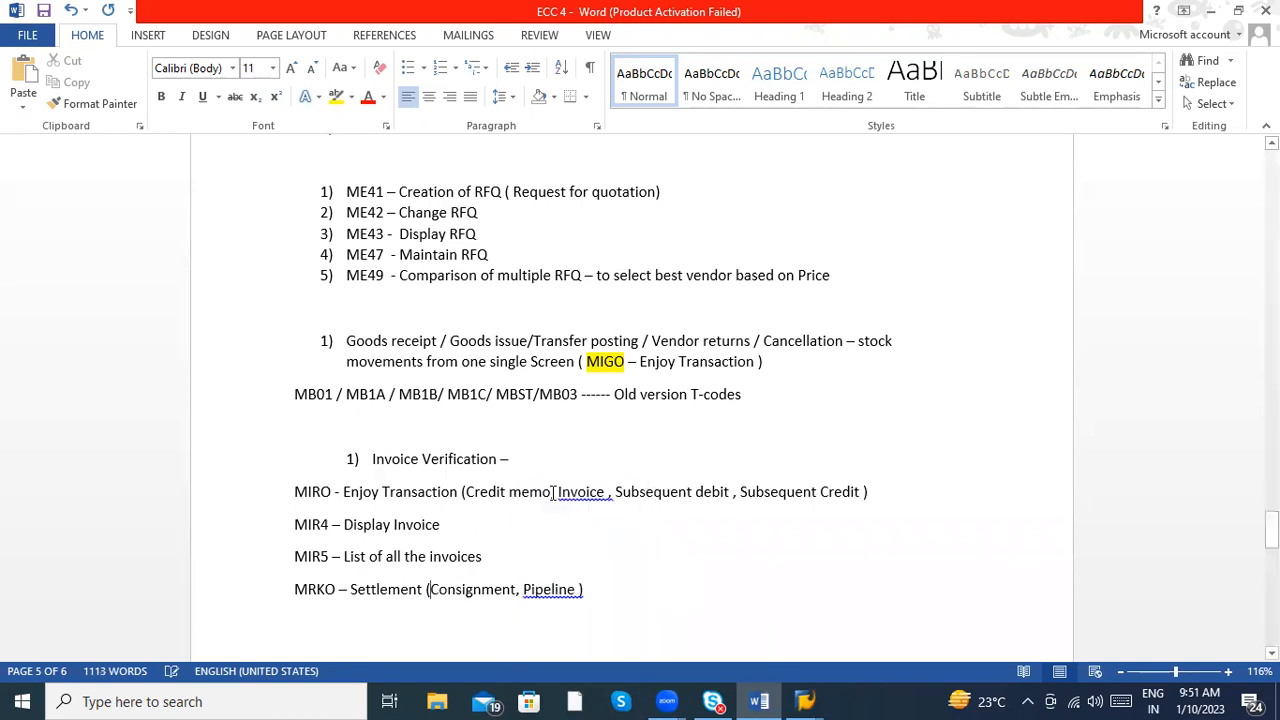
right_click(572, 588)
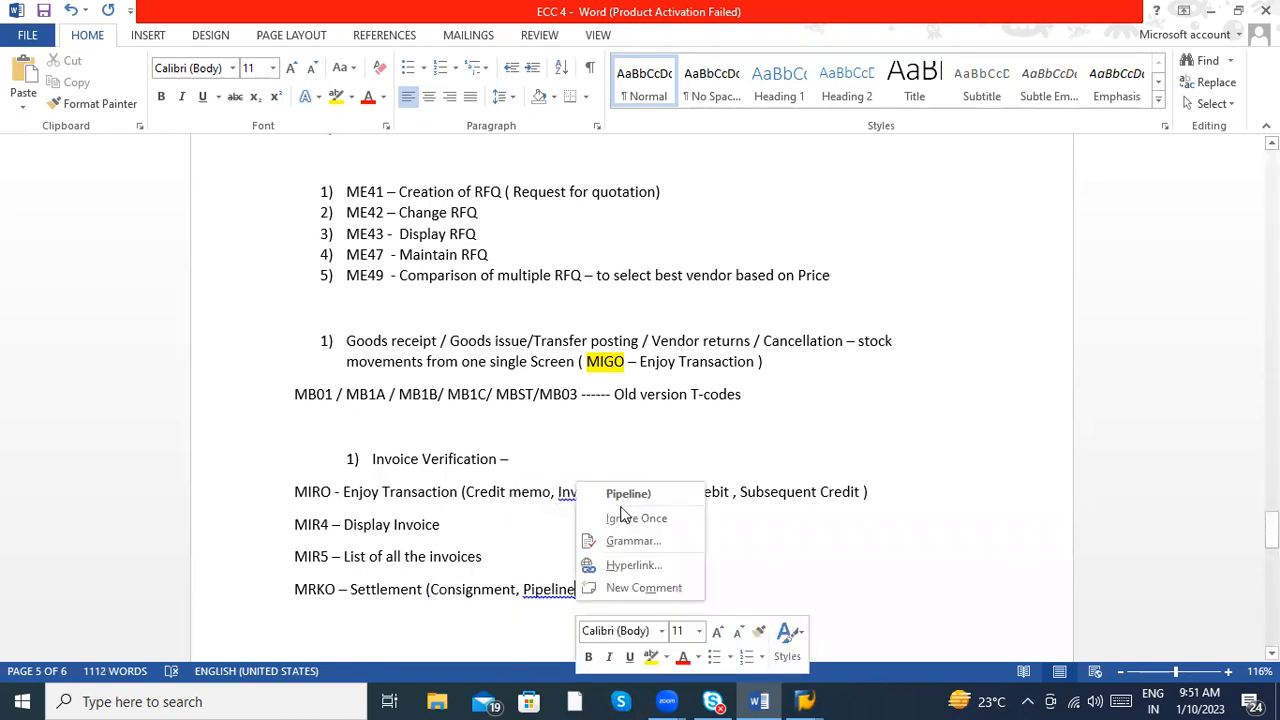
left_click(620, 500)
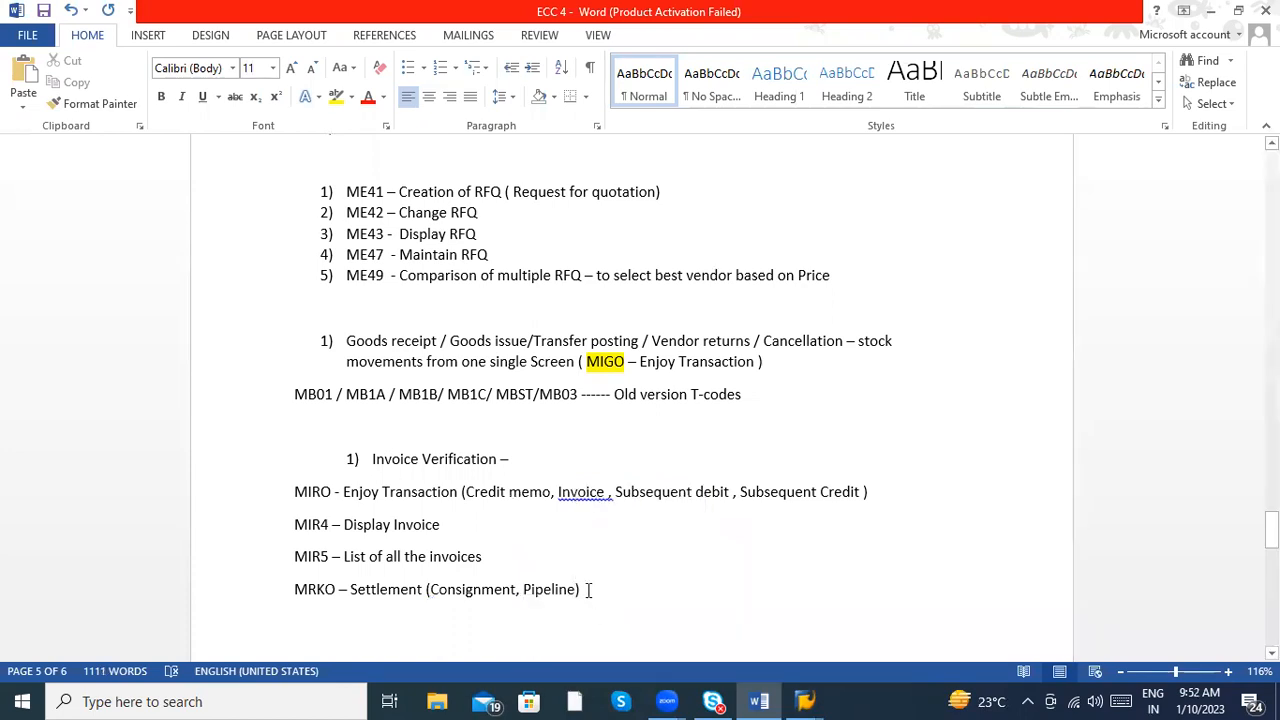
- Start two more entries below MRKO, "MRRL –" and "MRIS -", without descriptions
key("Return")
type("MR")
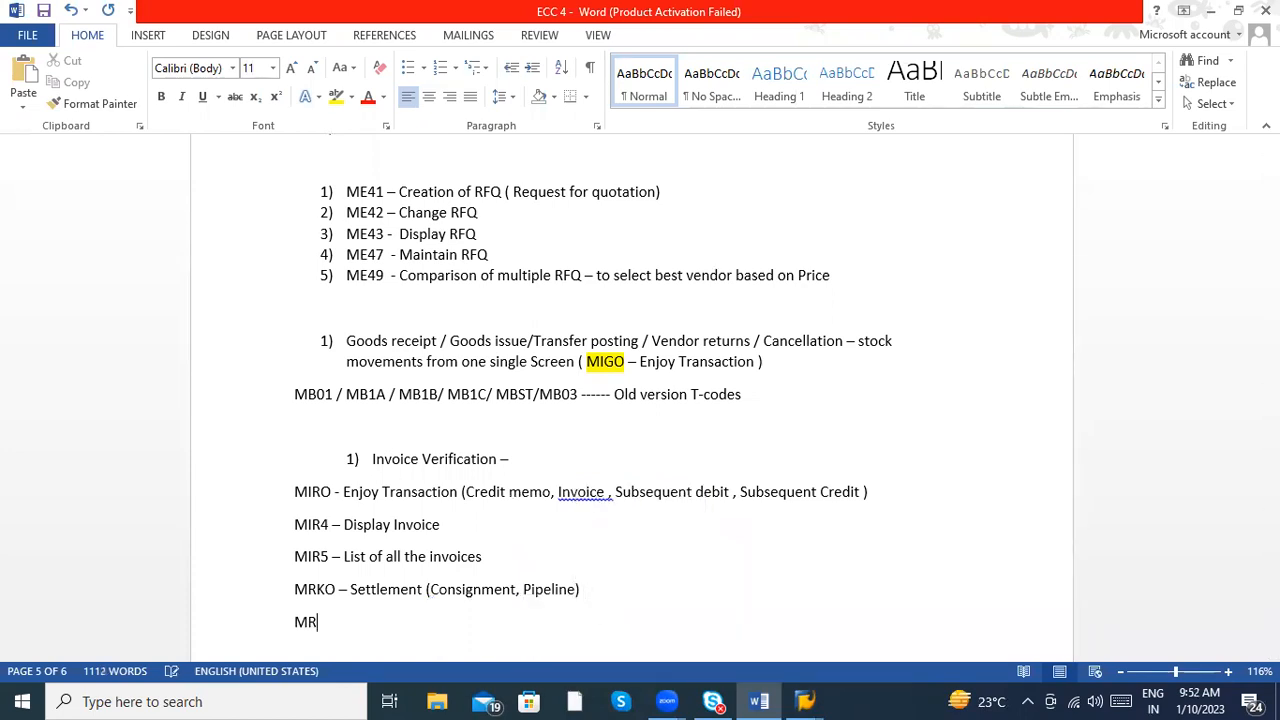
type("RL -")
key("Return")
type("MRIS")
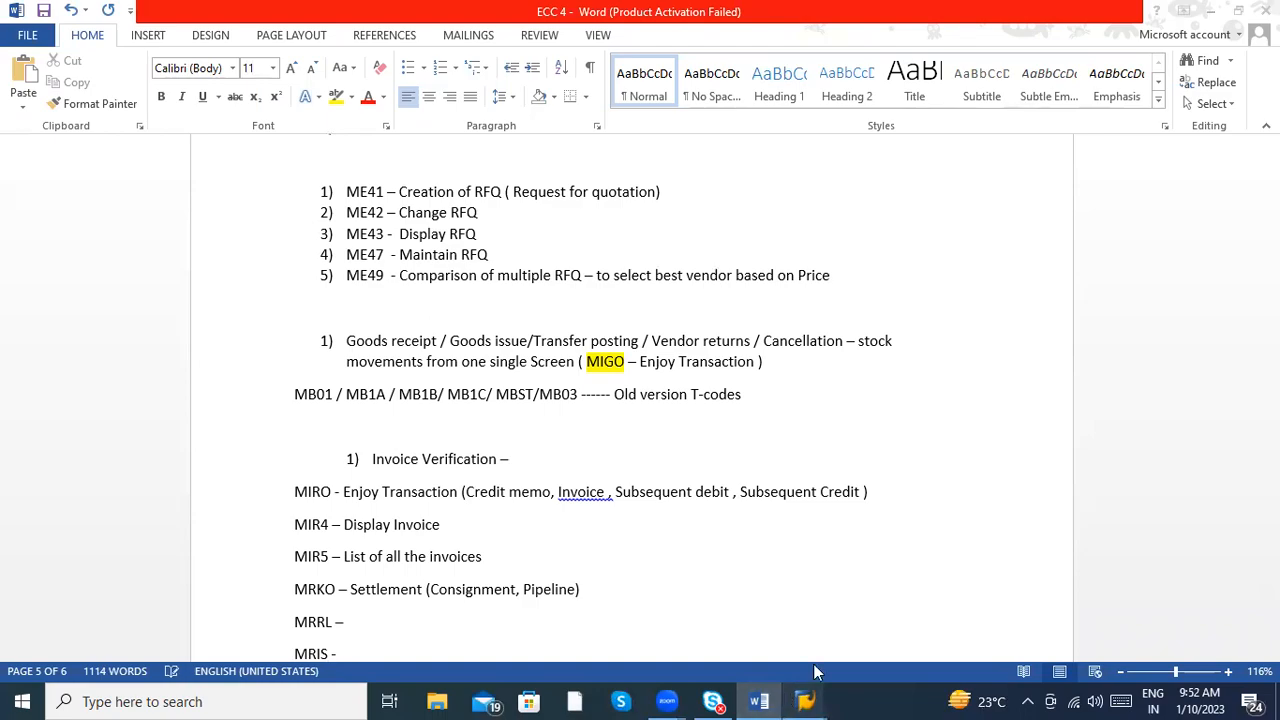
- Switch to SAP Easy Access and open transaction MRKO to check its purpose
mouse_move(805, 700)
left_click(740, 650)
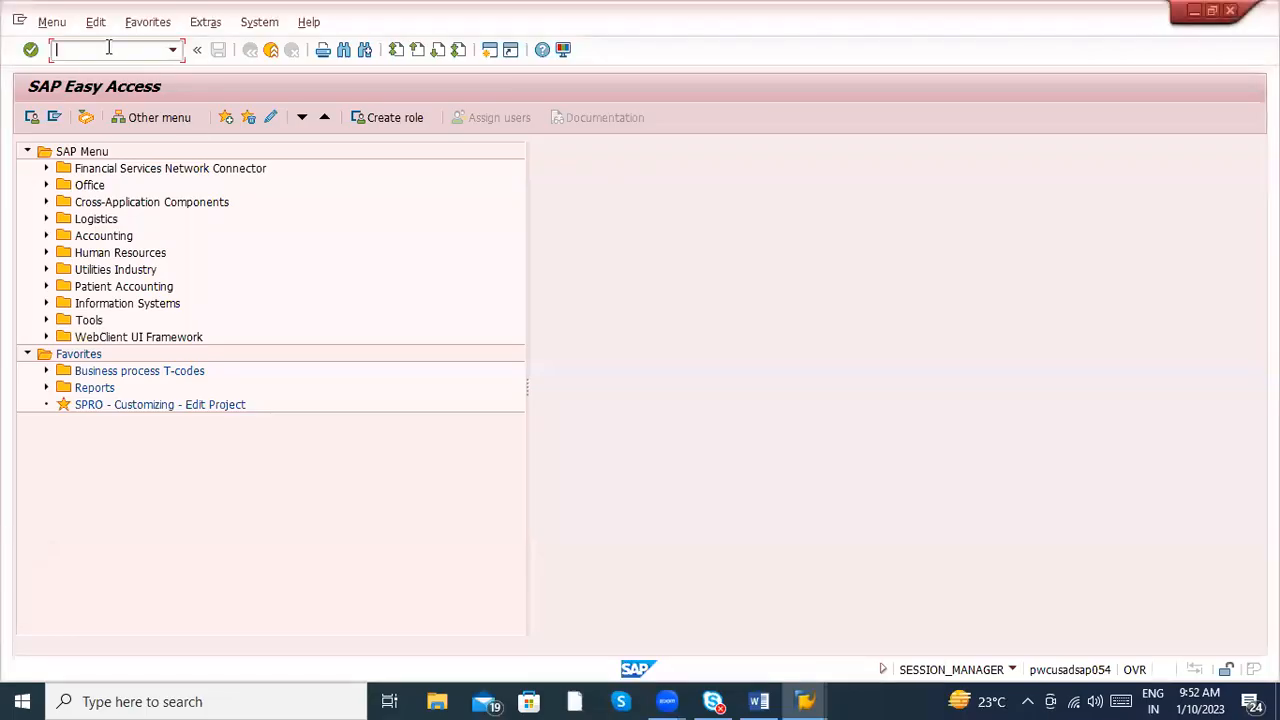
type("MRKo")
key("Return")
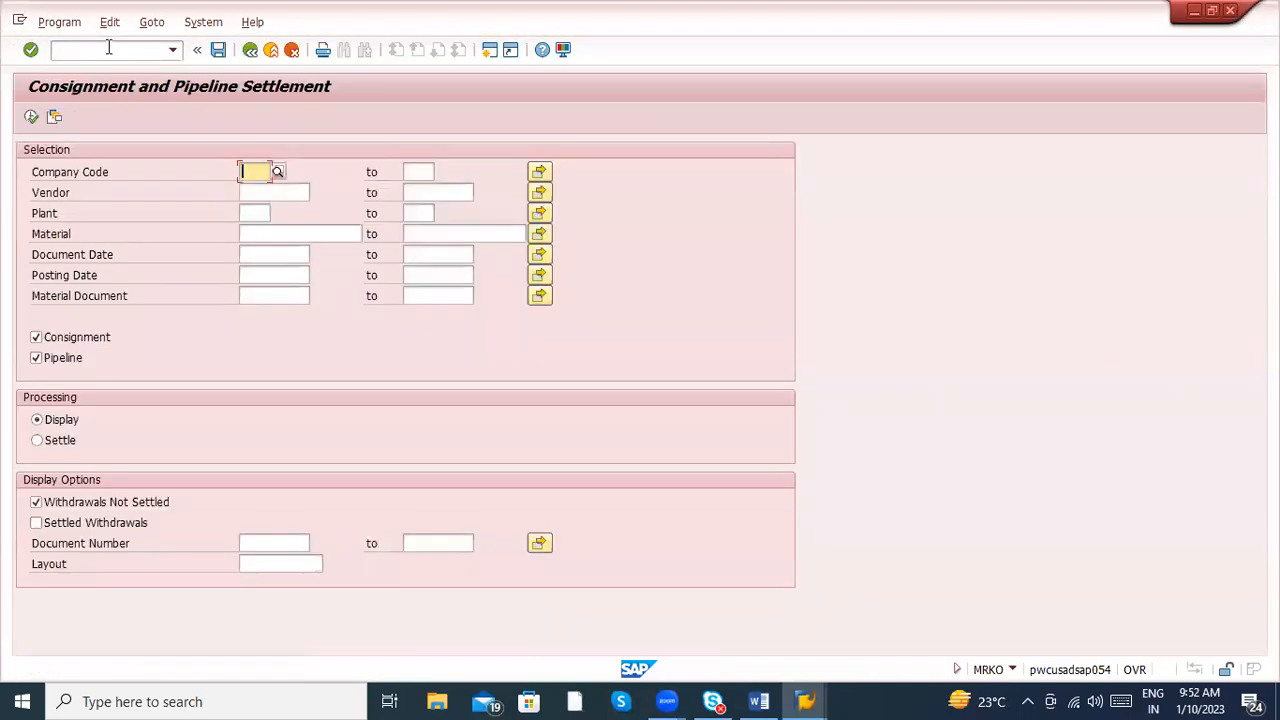
- Open transaction MRRL with /nmrrl to check its purpose
left_click(109, 47)
type("/nmrr")
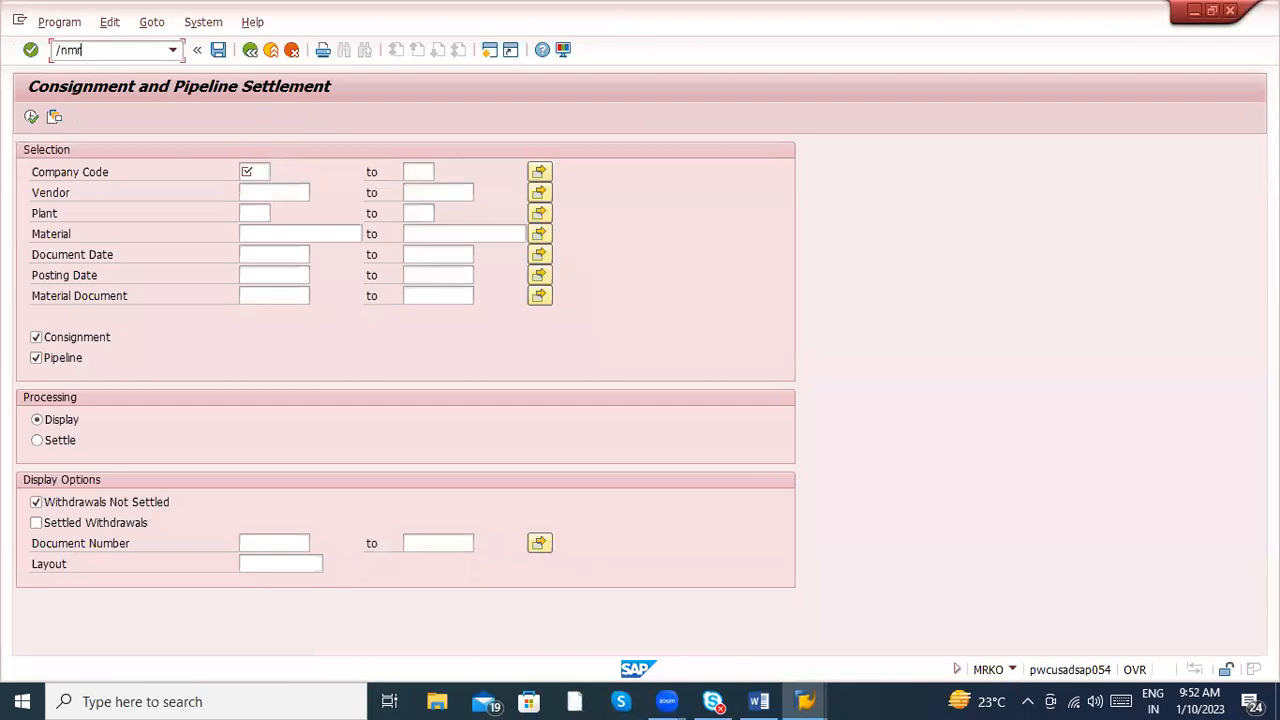
type("l")
key("Return")
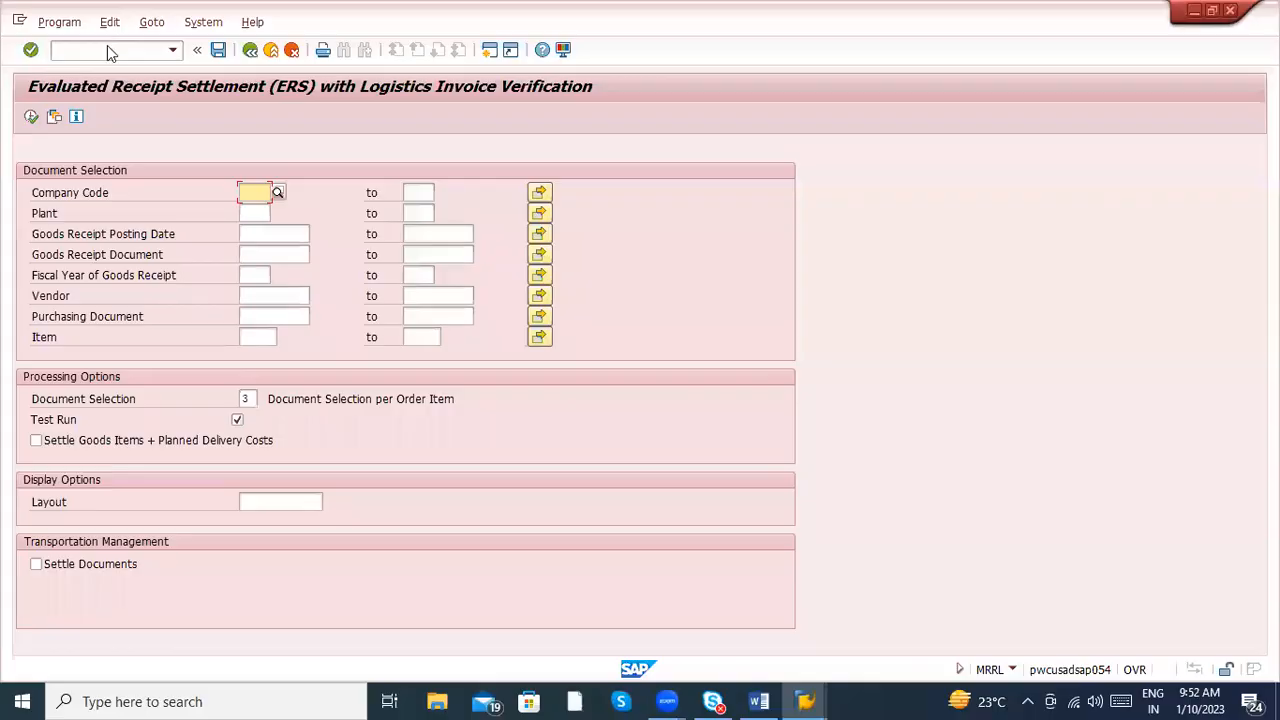
- Switch from the MRRL screen in SAP back to the Word notes
key("alt+Tab")
key("alt+Tab")
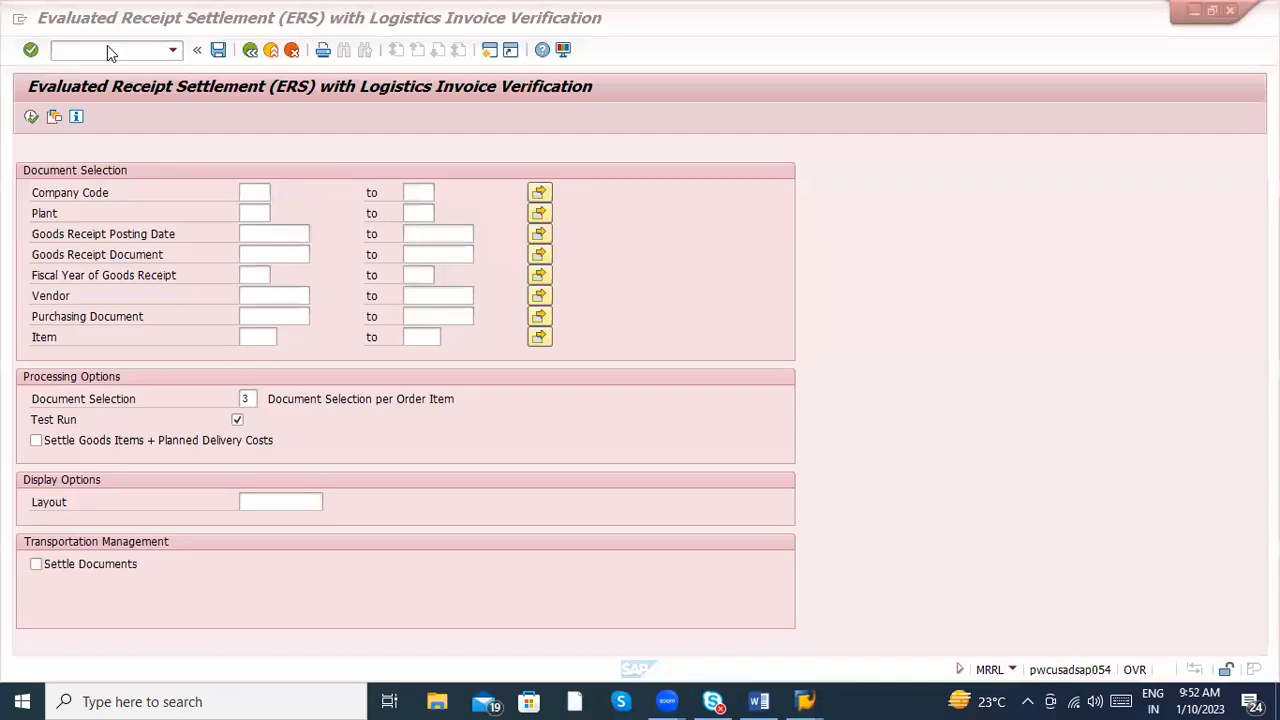
left_click(114, 49)
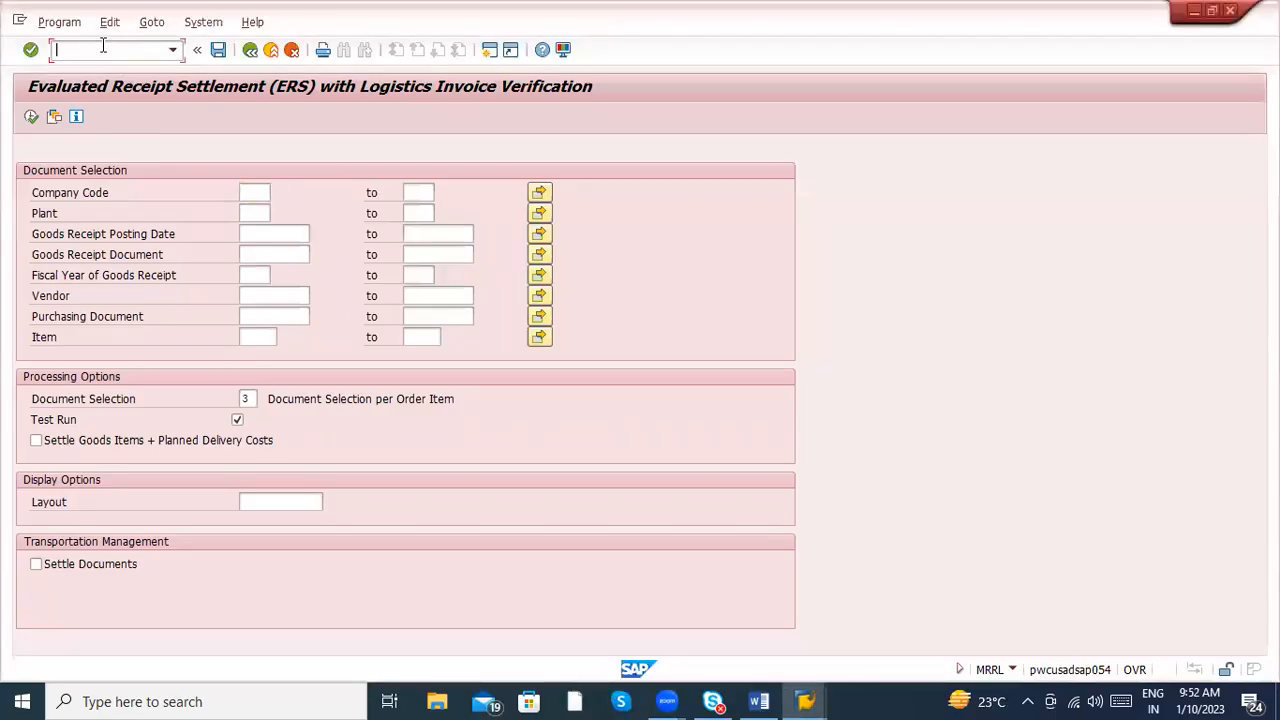
key("alt+Tab")
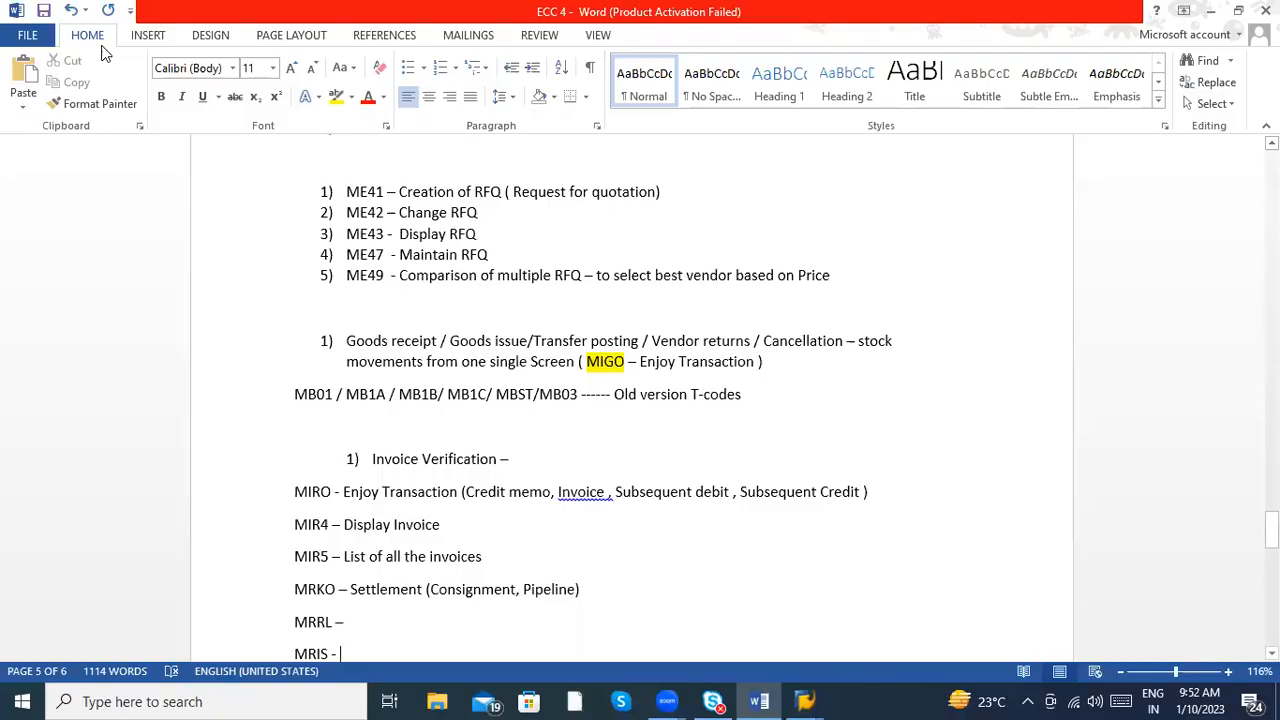
- Recheck the MRRL screen in SAP and describe the MRRL entry in the Word notes as "ERS"
key("alt+Tab")
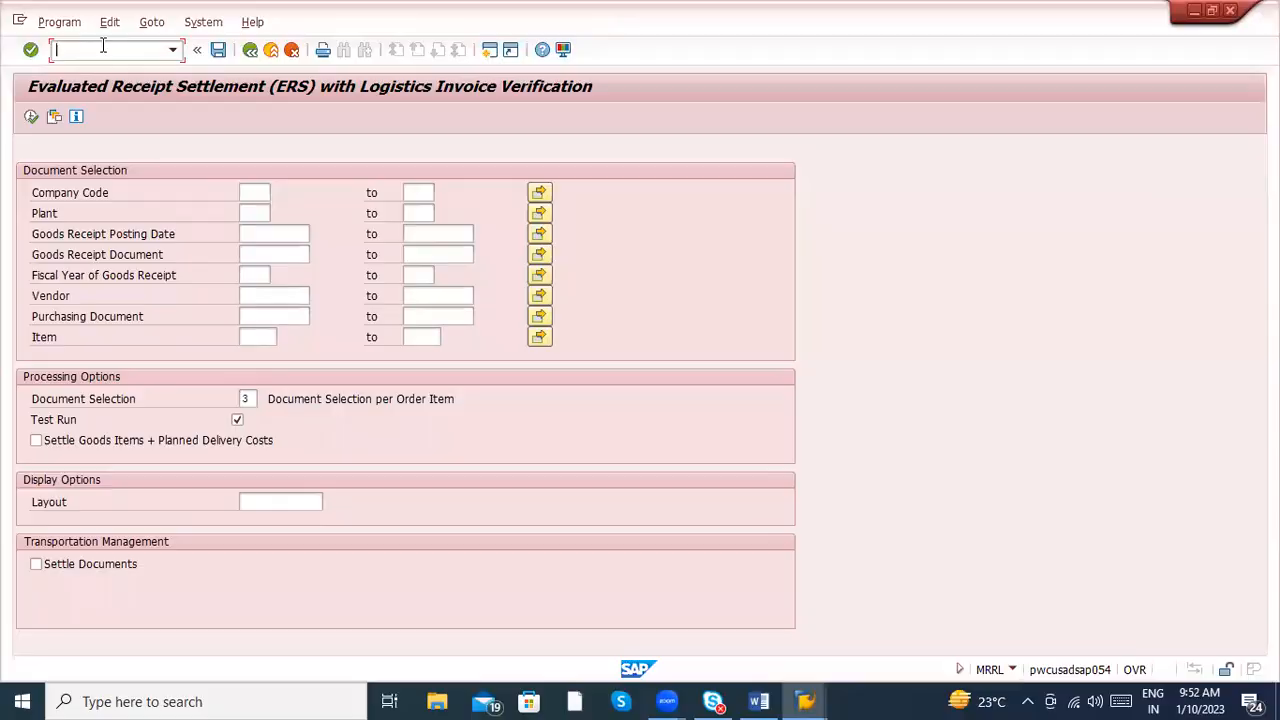
key("alt+Tab")
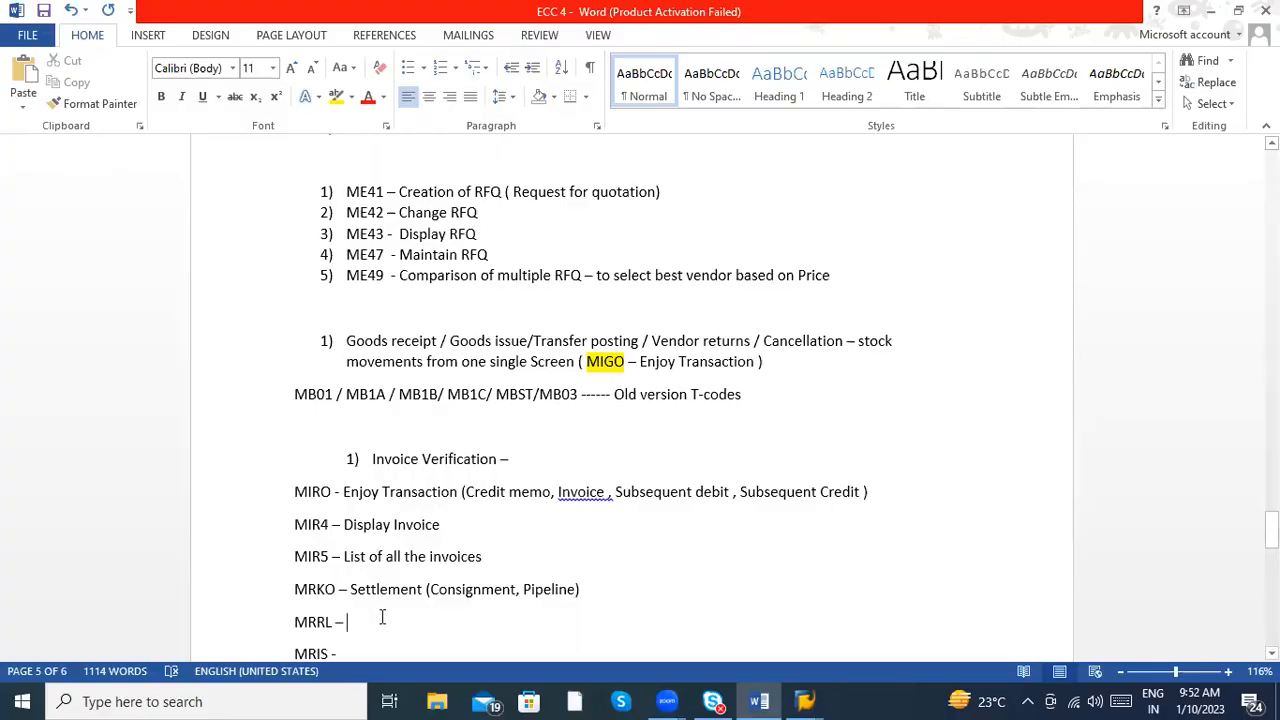
type("ERS")
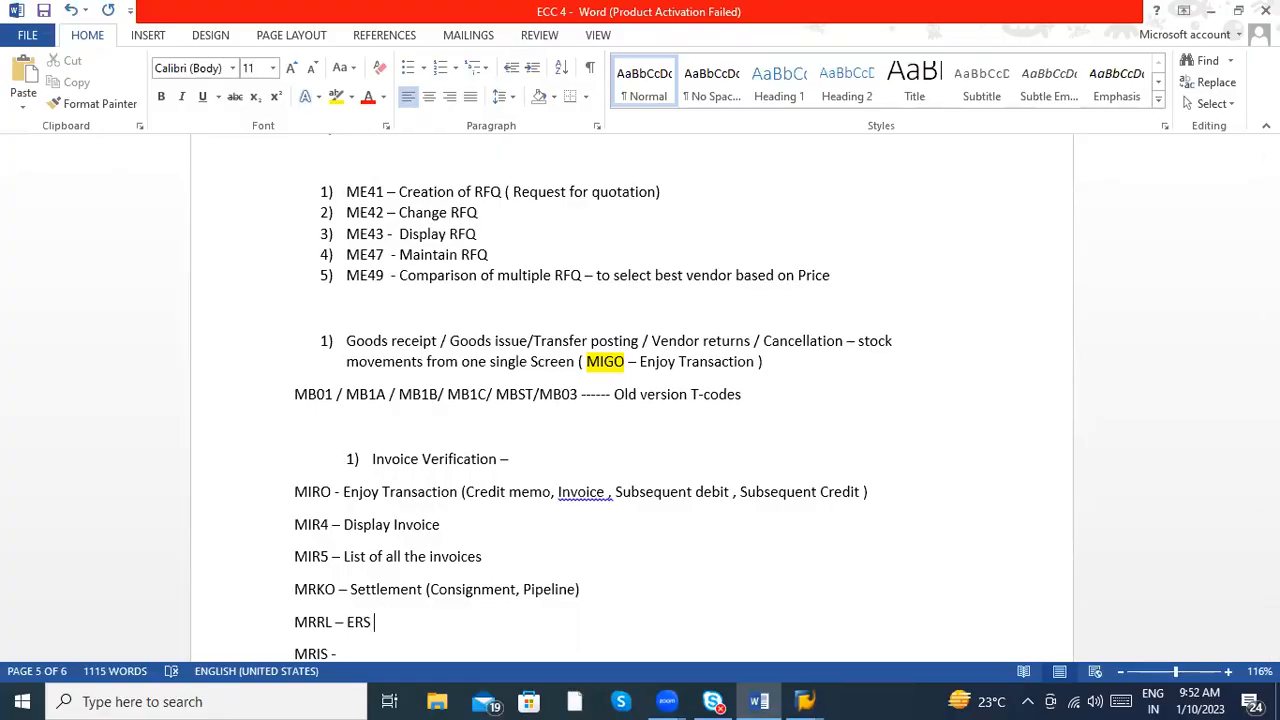
- Switch to SAP and leave the MRRL transaction for SAP Easy Access with /n
key("alt+Tab")
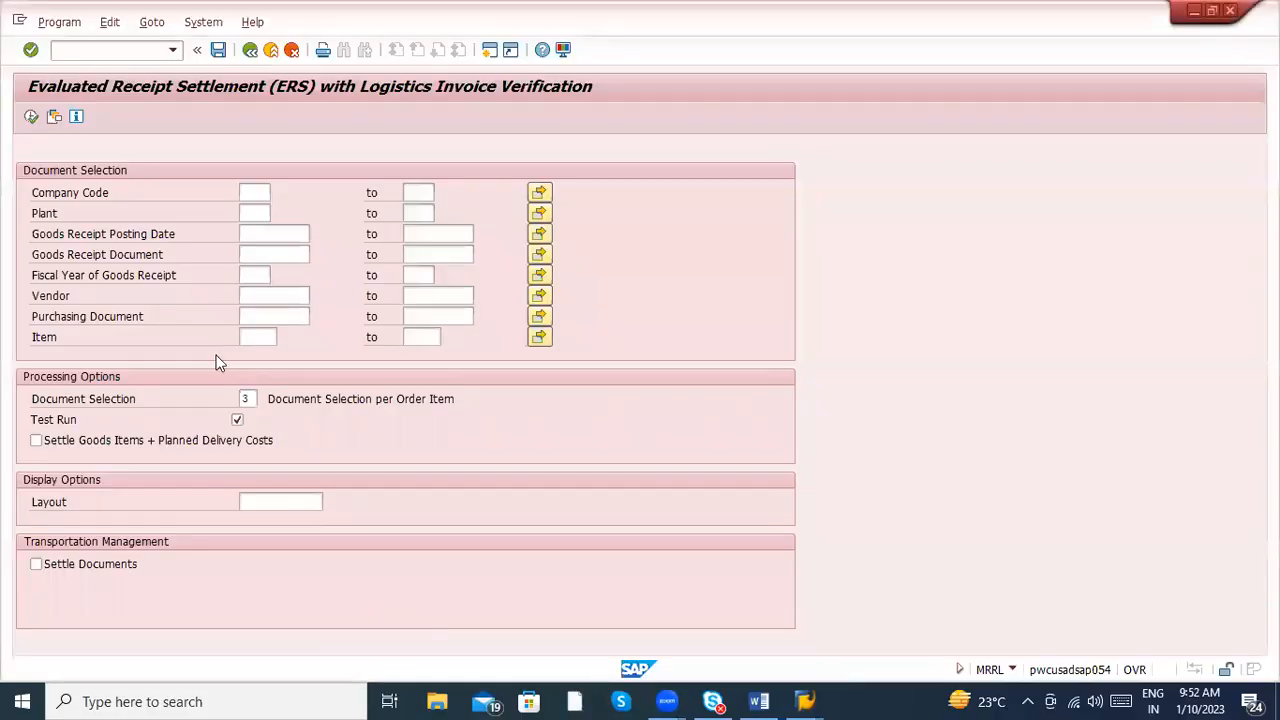
type("/n")
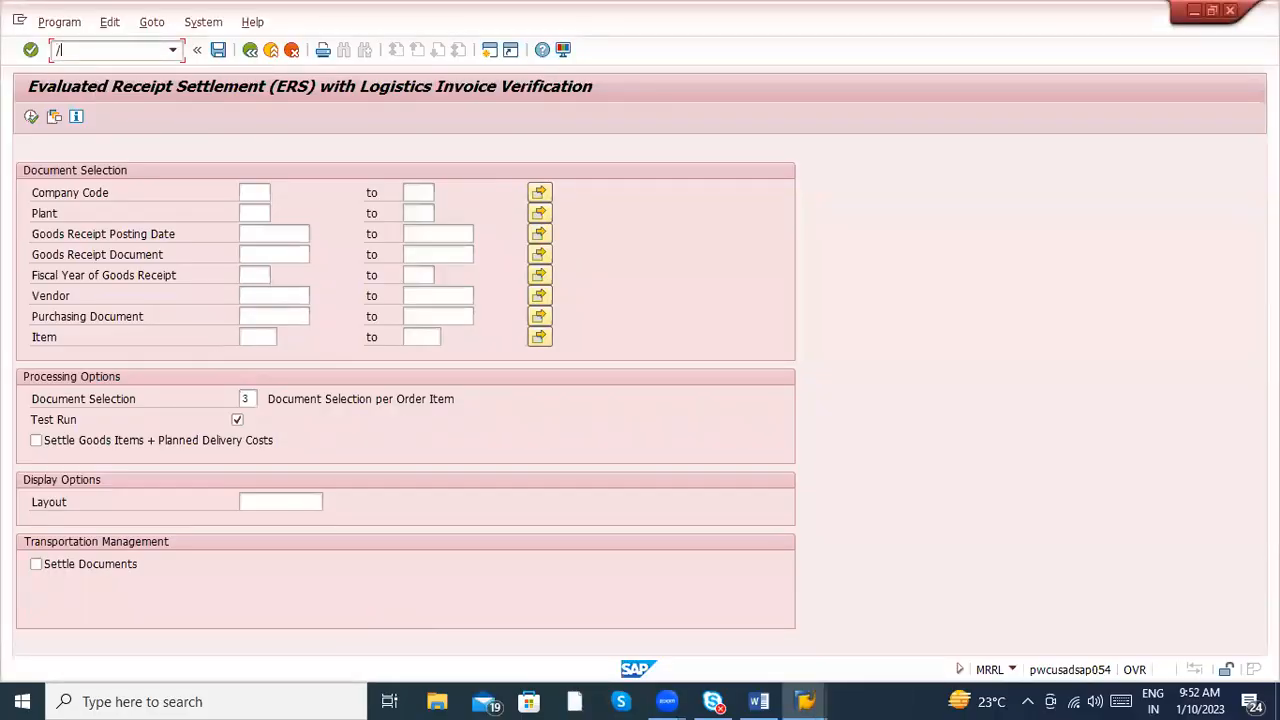
key("BackSpace")
key("BackSpace")
type("/n")
key("Return")
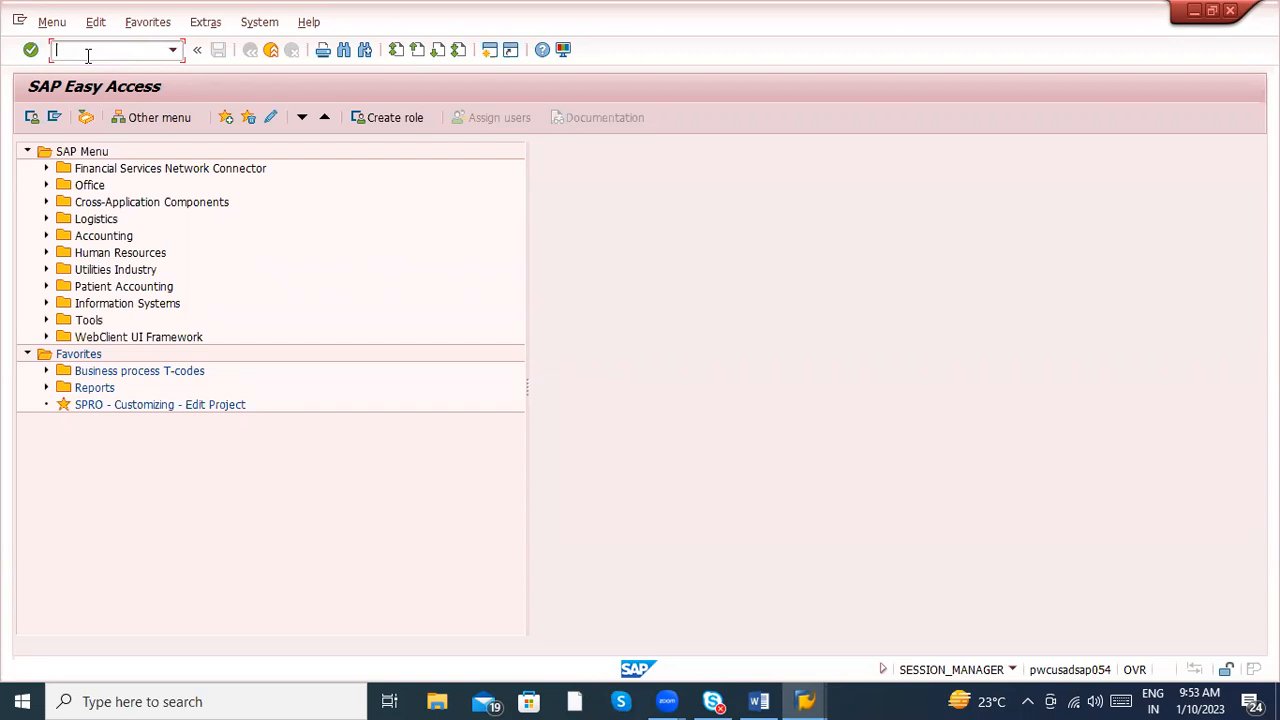
- Glance at the Word notes, return to SAP Easy Access and open transaction MRIS to check its purpose
key("alt+Tab")
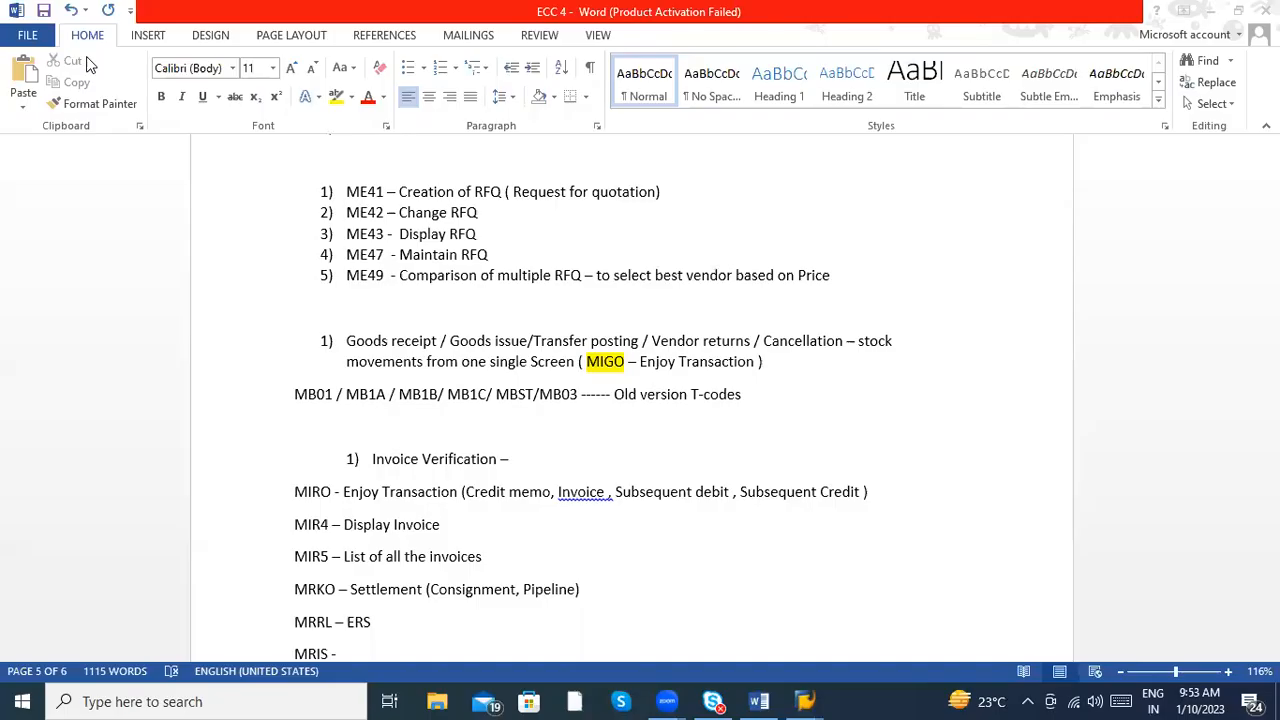
key("alt+Tab")
left_click(99, 50)
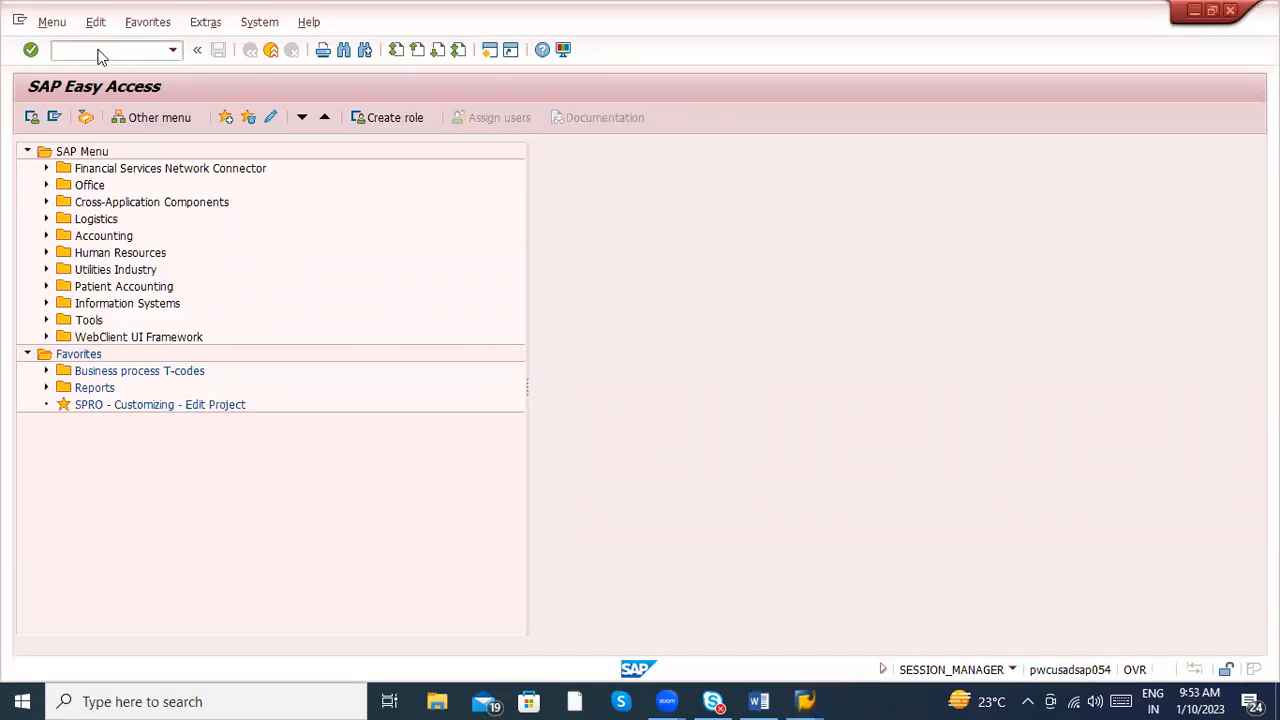
type("MRIS")
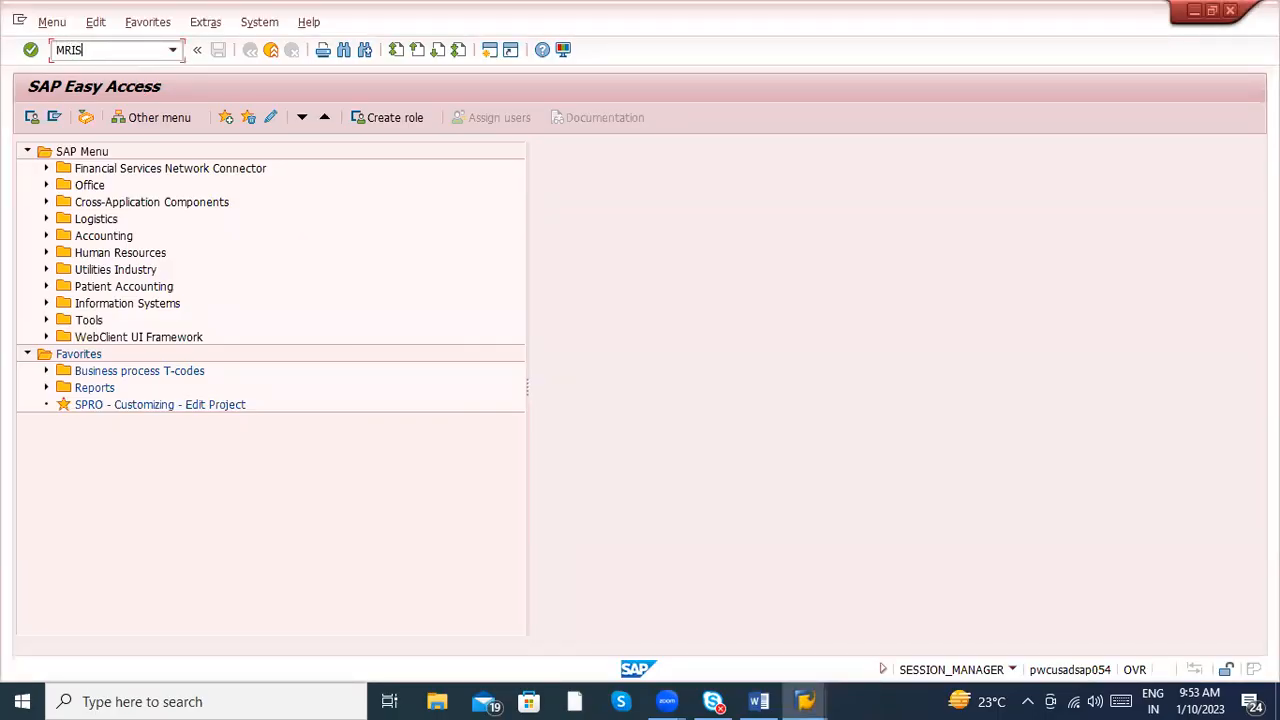
key("Return")
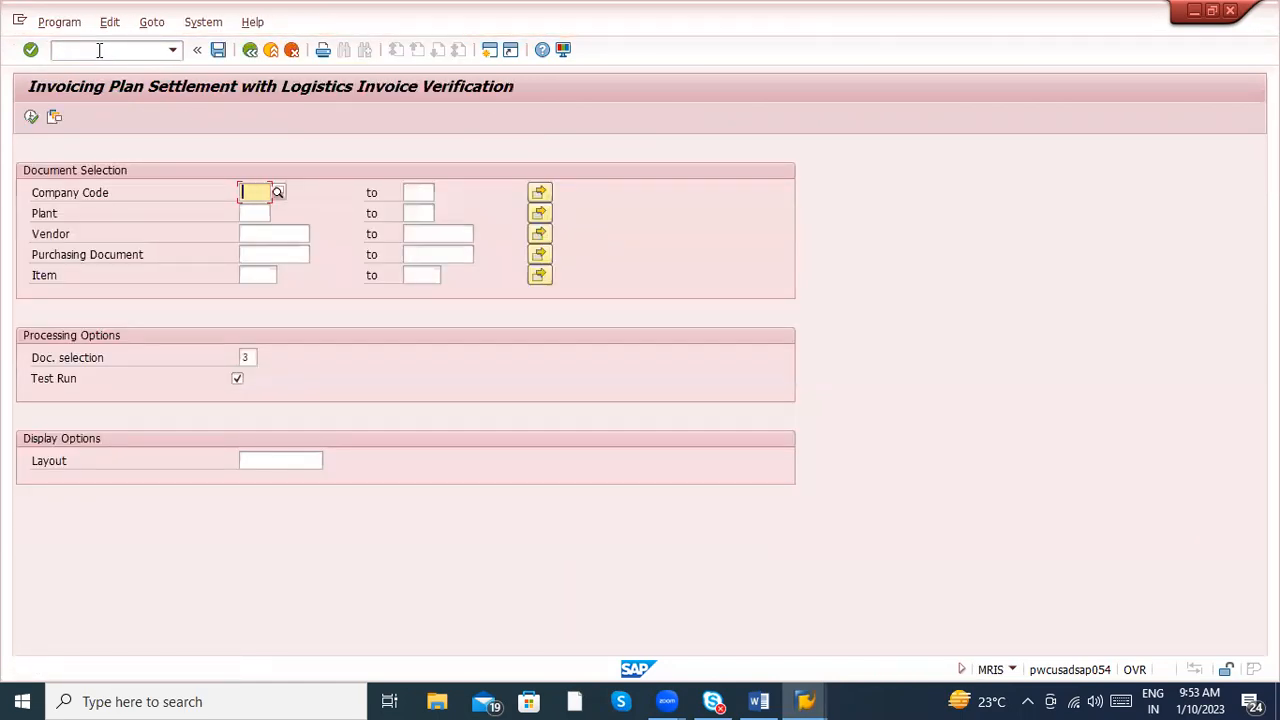
- Switch to the Word notes, describe the MRIS entry as "Invoice plan Settlement" and add blank lines below it
key("alt+Tab")
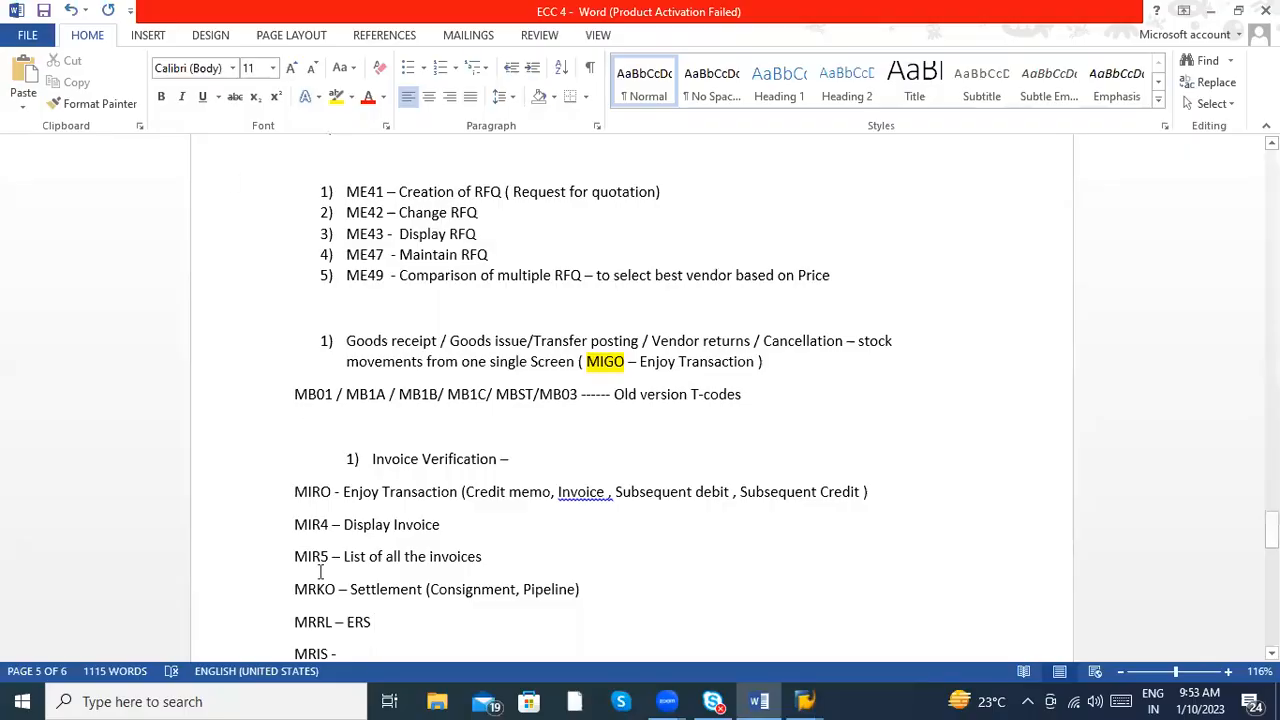
type("Invoice plan")
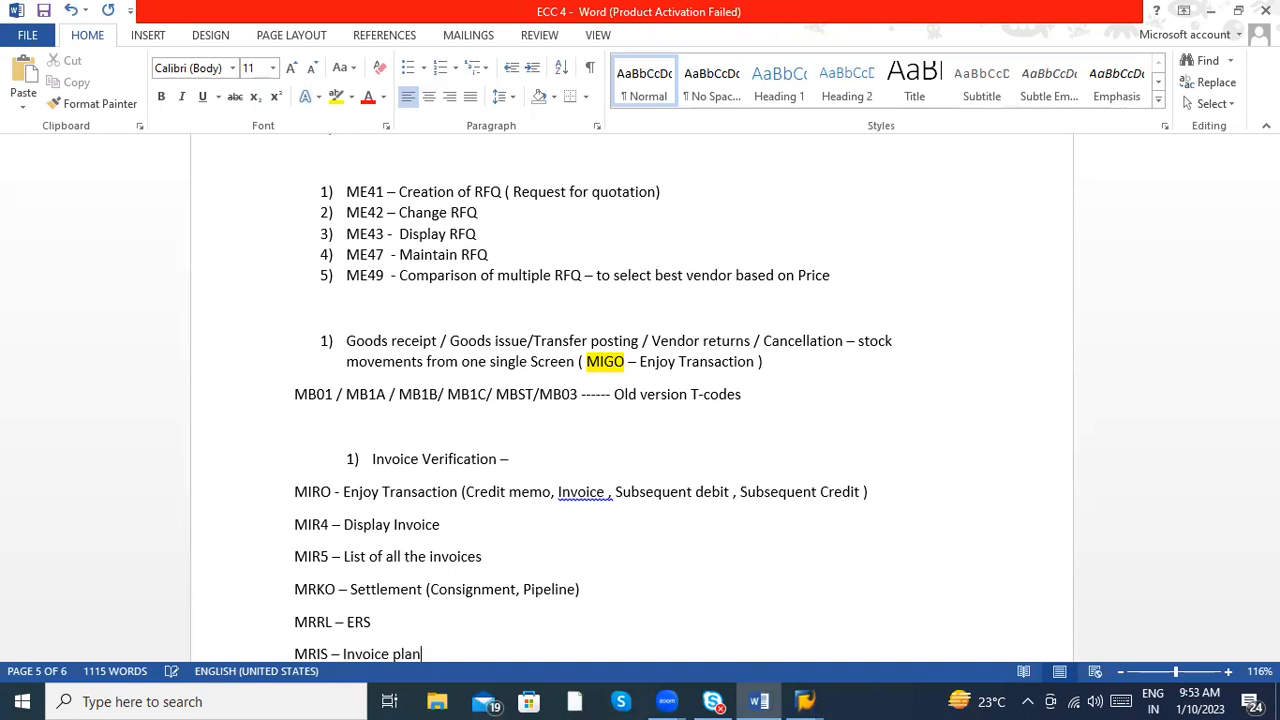
type(" Settlement")
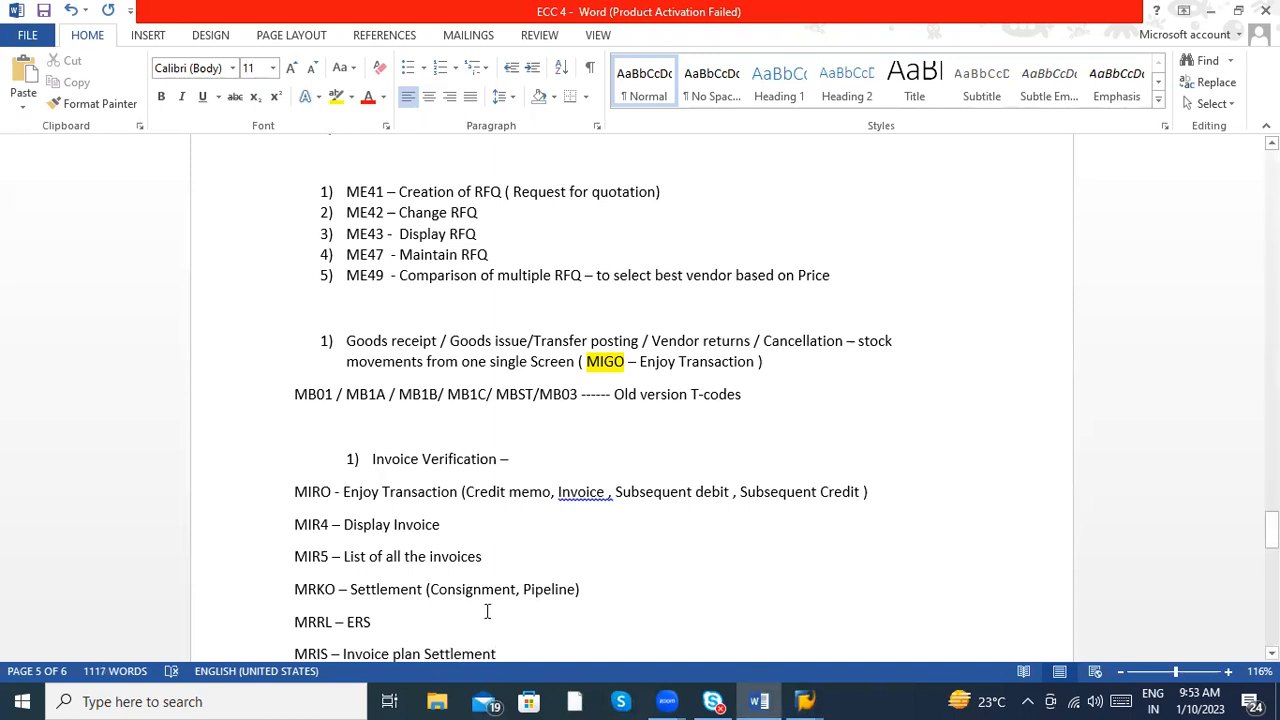
key("Return")
key("Return")
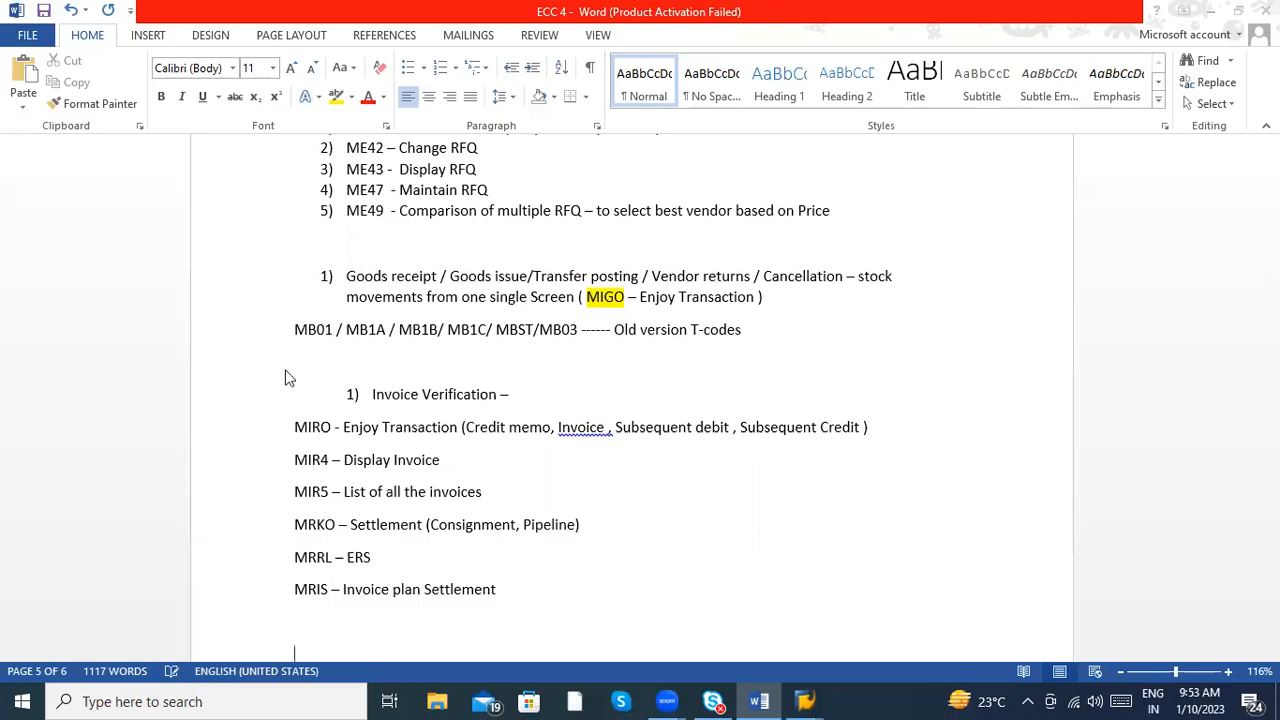
- Switch to SAP and open transaction MRRS to check its purpose
key("alt+Tab")
left_click(101, 49)
type("/nmms")
key("Return")
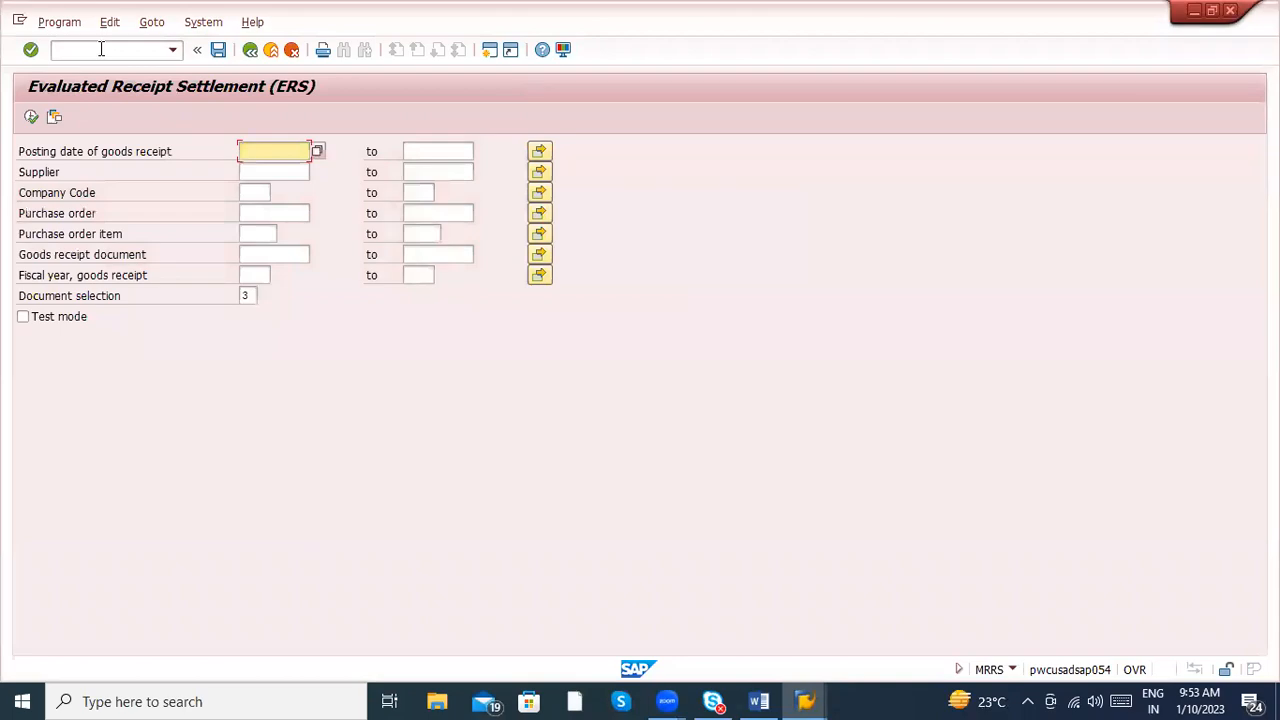
- Switch to the Word notes and append ", MRRS – ERS (Back ground Settlement )" to the MRRL entry
key("alt+Tab")
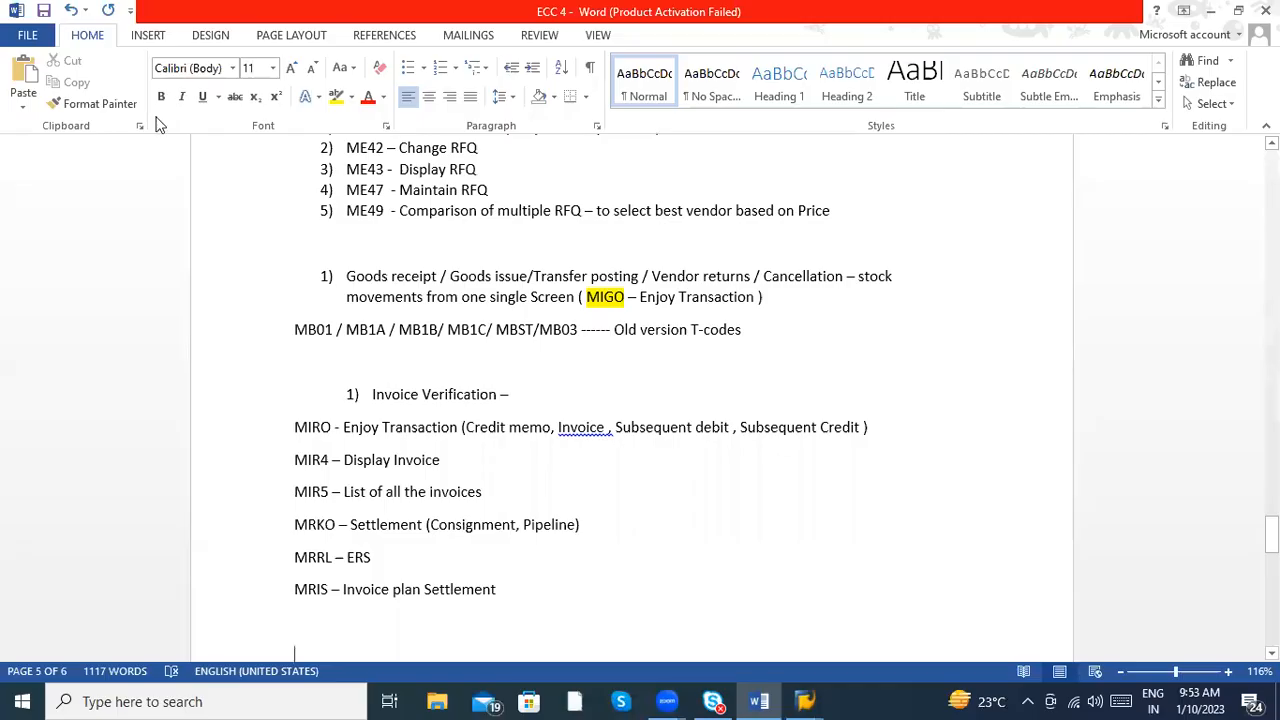
left_click(433, 560)
type(", ")
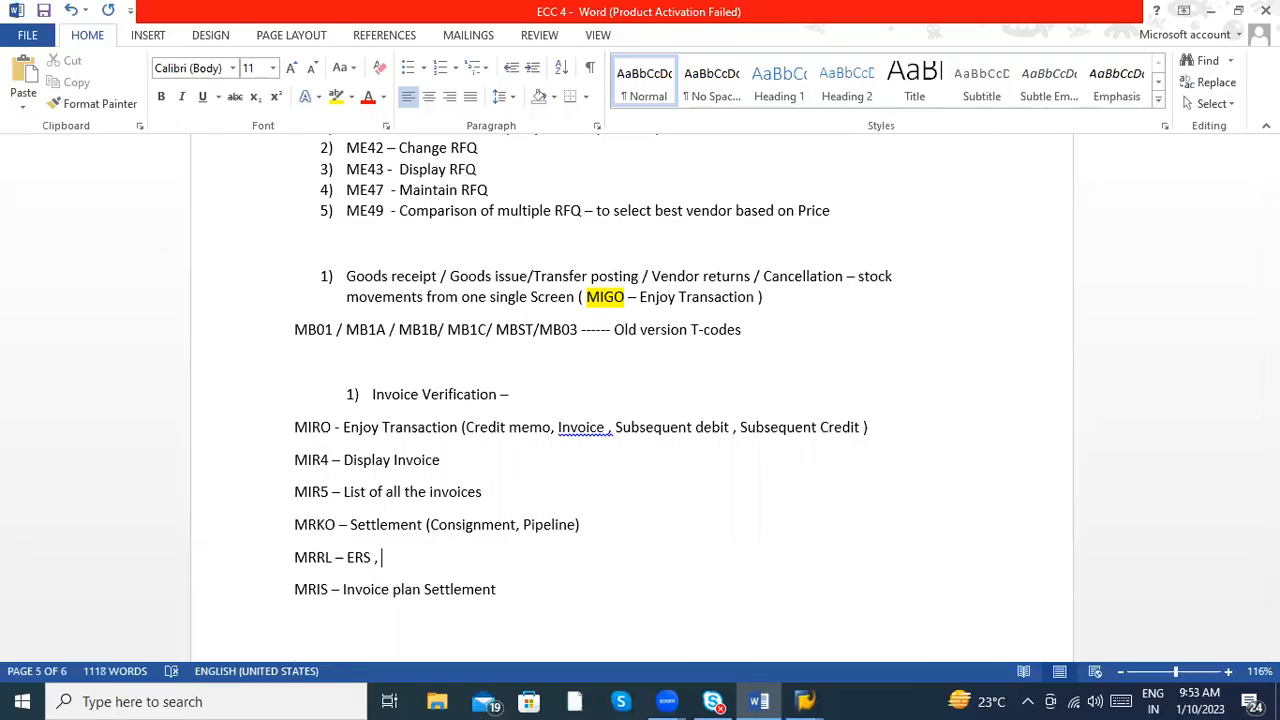
type("MRRS - ERS (")
type("Back ")
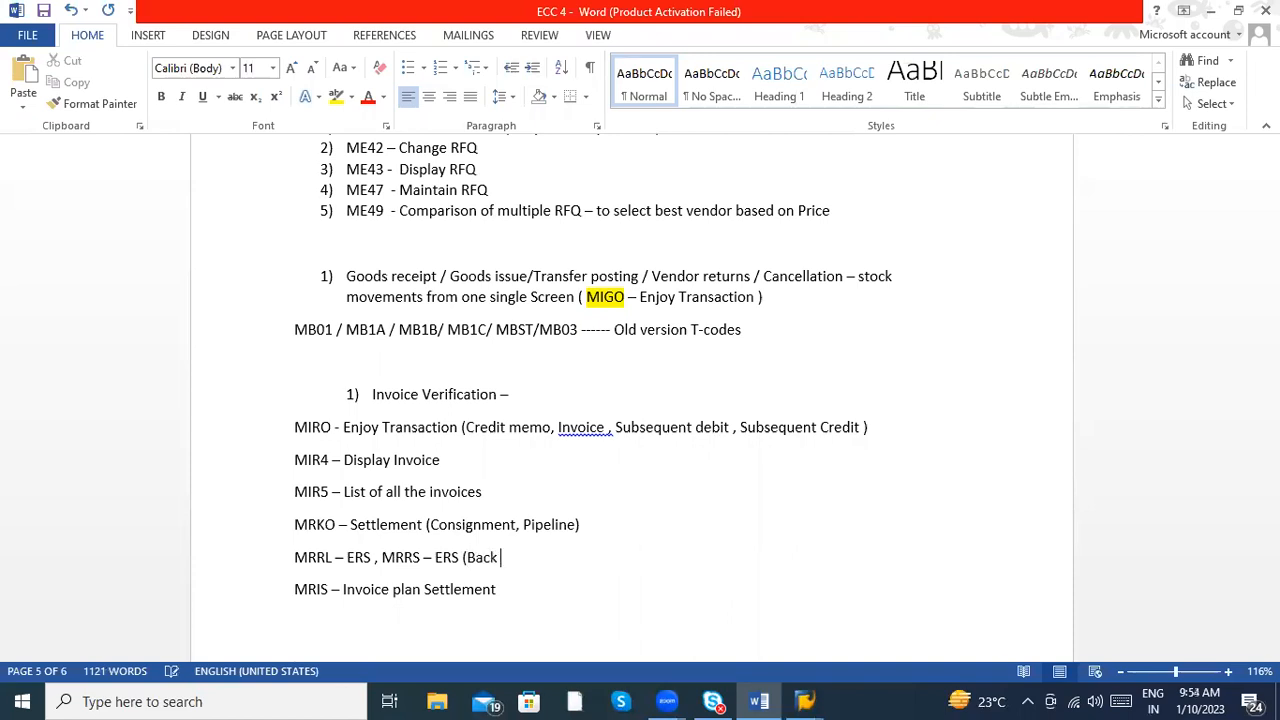
type("ground Settlement )")
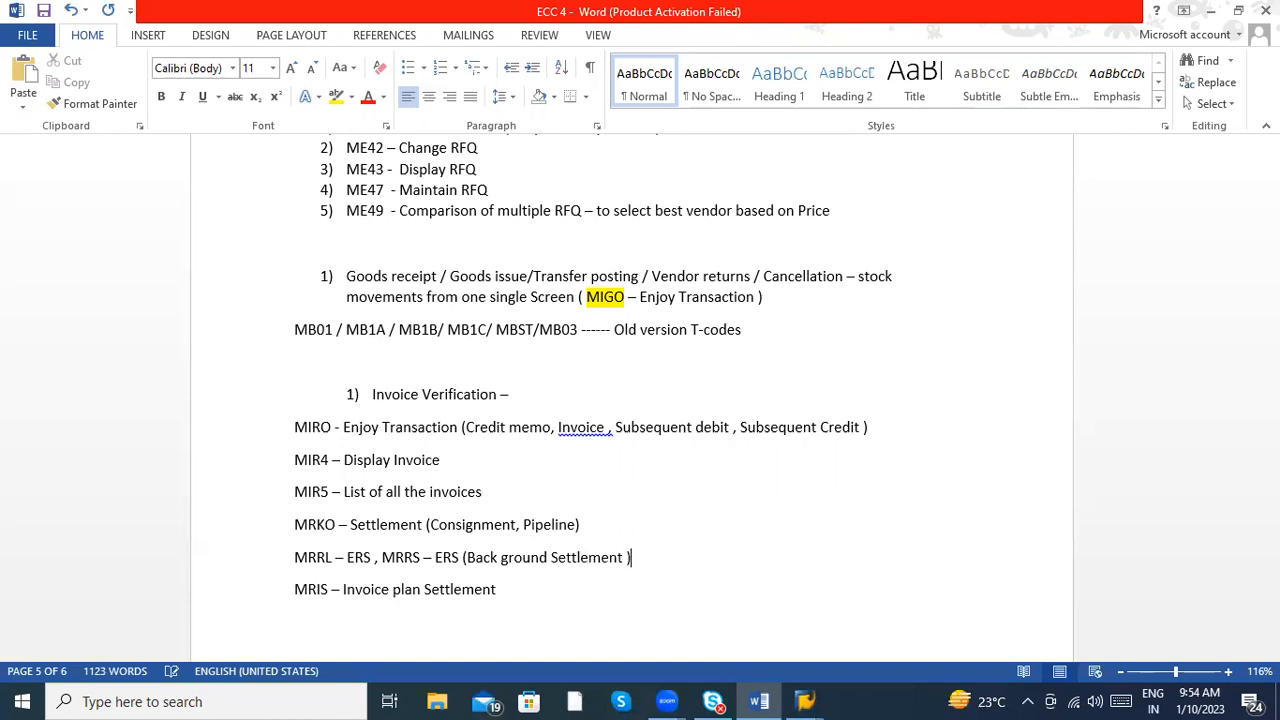
- Glance at the MRRS screen in SAP, return to Word and add the line "Outline Agreements _" below the MRIS entry
key("alt+Tab")
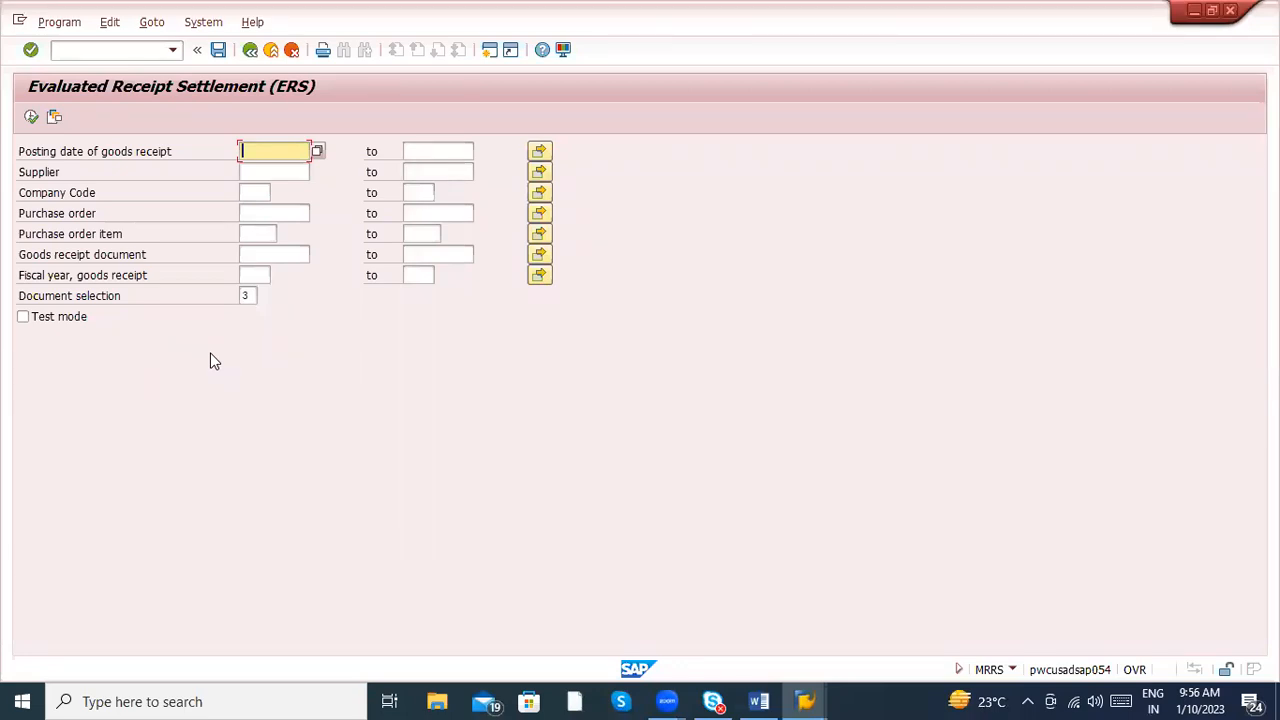
key("alt+Tab")
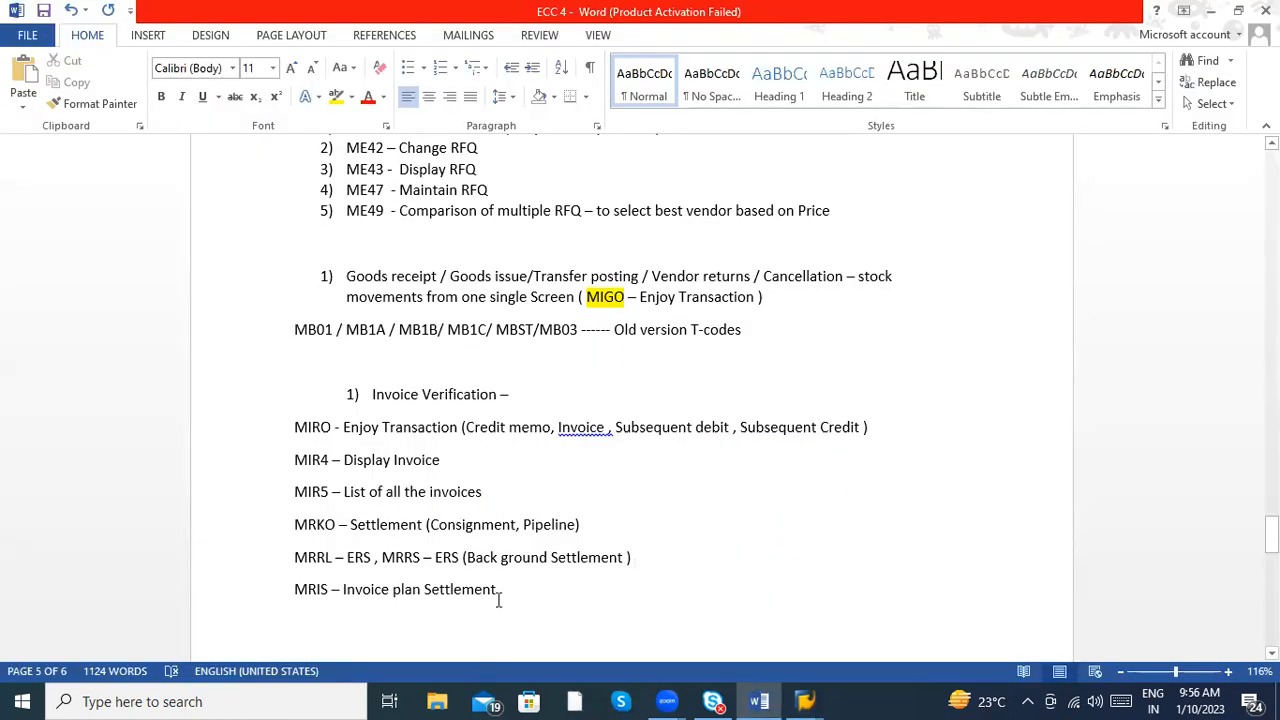
key("Return")
key("Return")
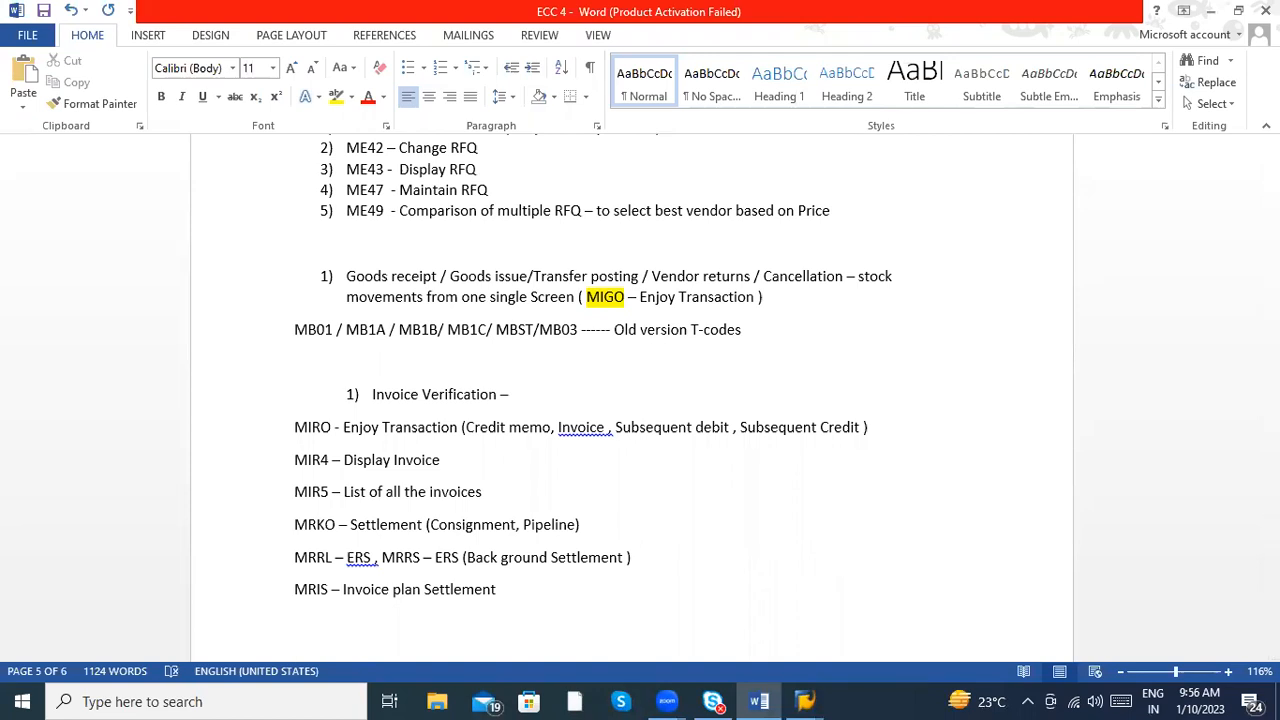
type("Outline ")
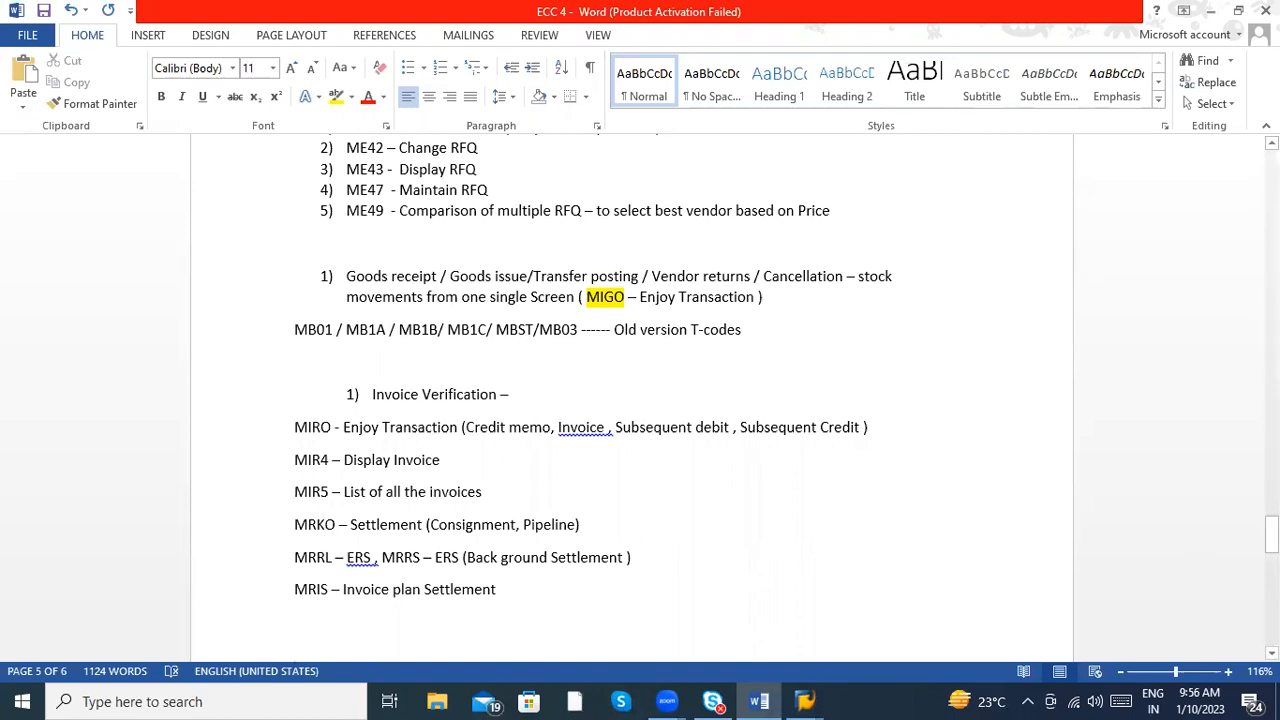
type("Agree")
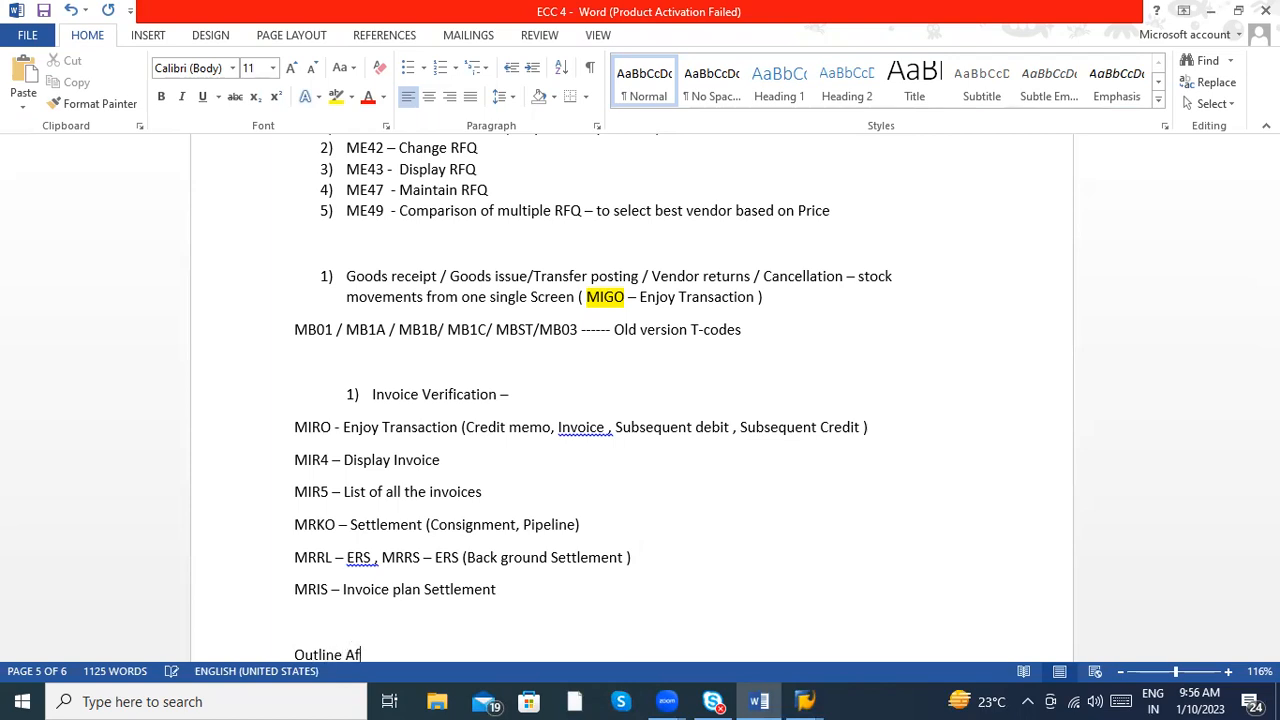
type("ments")
key("Return")
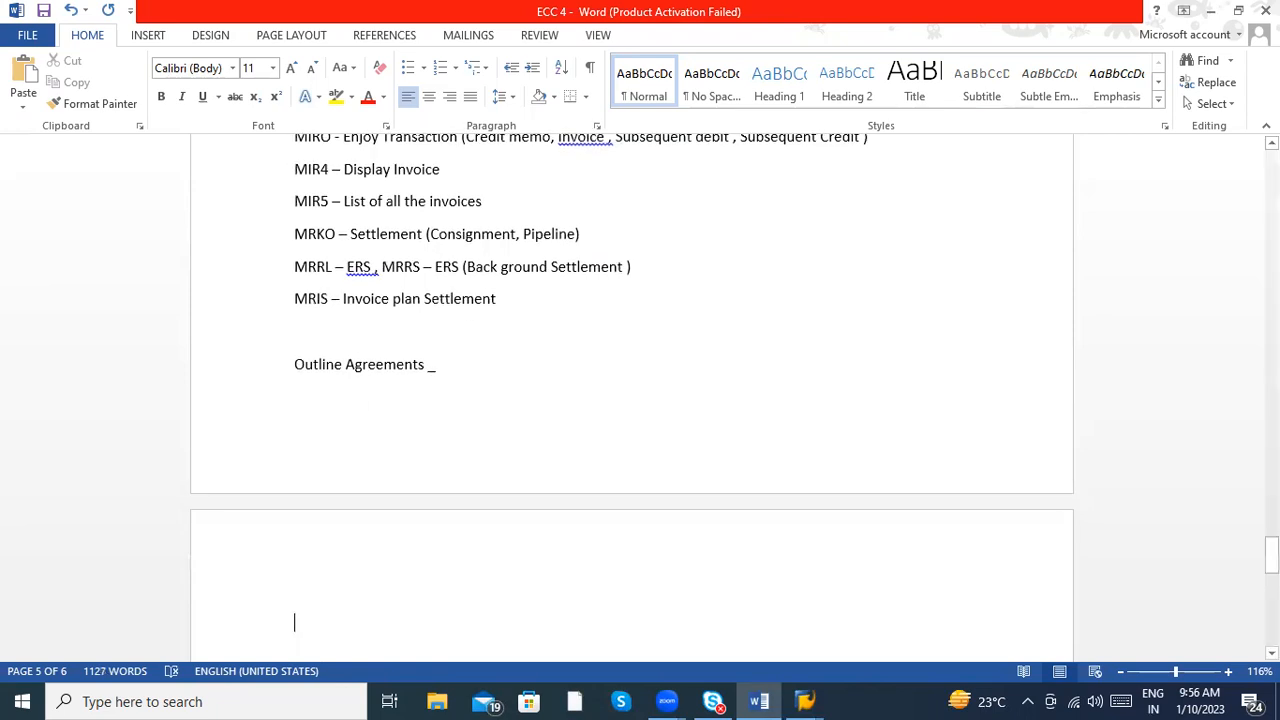
- Push the "Outline Agreements" line down to the start of the next page
left_click(297, 345)
left_click(297, 364)
key("Return")
- Make the words "Outline Agreements" bold and underlined
left_click(426, 620)
key("shift+Left")
key("shift+Left")
key("shift+Left")
key("shift+Left")
key("shift+Left")
key("shift+Left")
key("shift+Left")
key("shift+Left")
key("shift+Left")
key("shift+Left")
key("shift+Left")
key("shift+Left")
key("shift+Left")
key("shift+Left")
key("shift+Left")
key("shift+Left")
key("shift+Left")
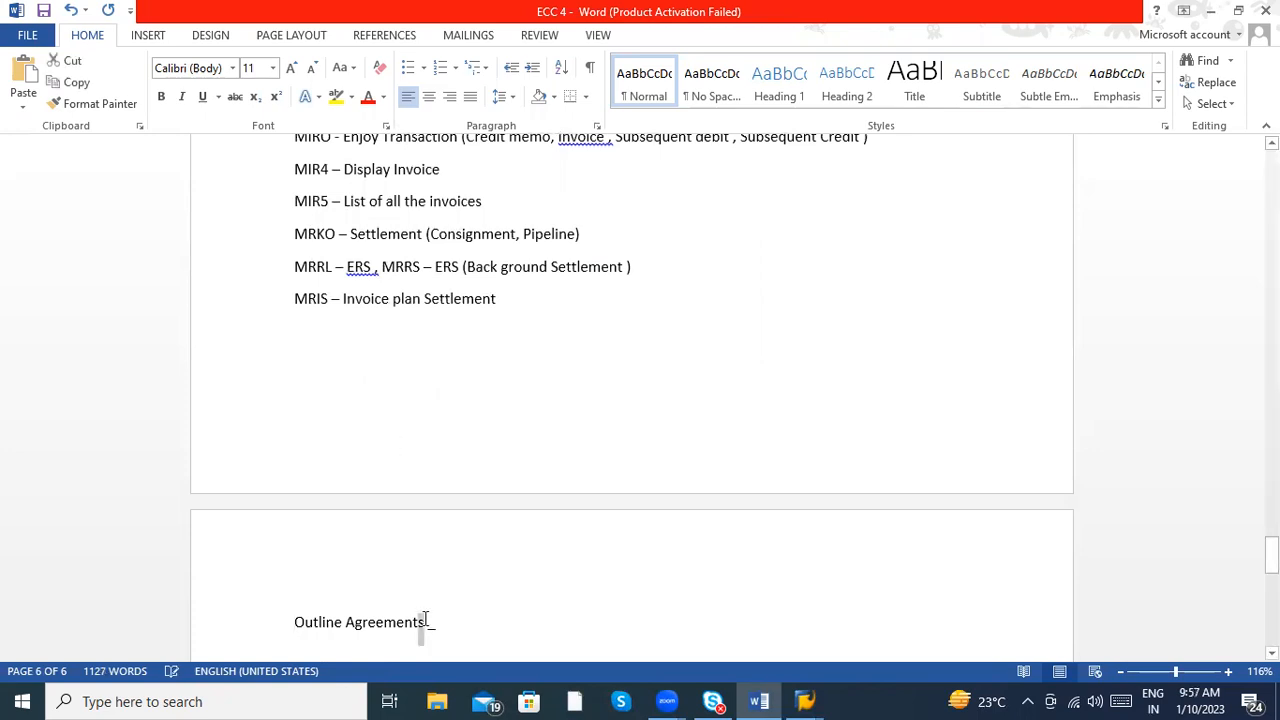
key("shift+Left")
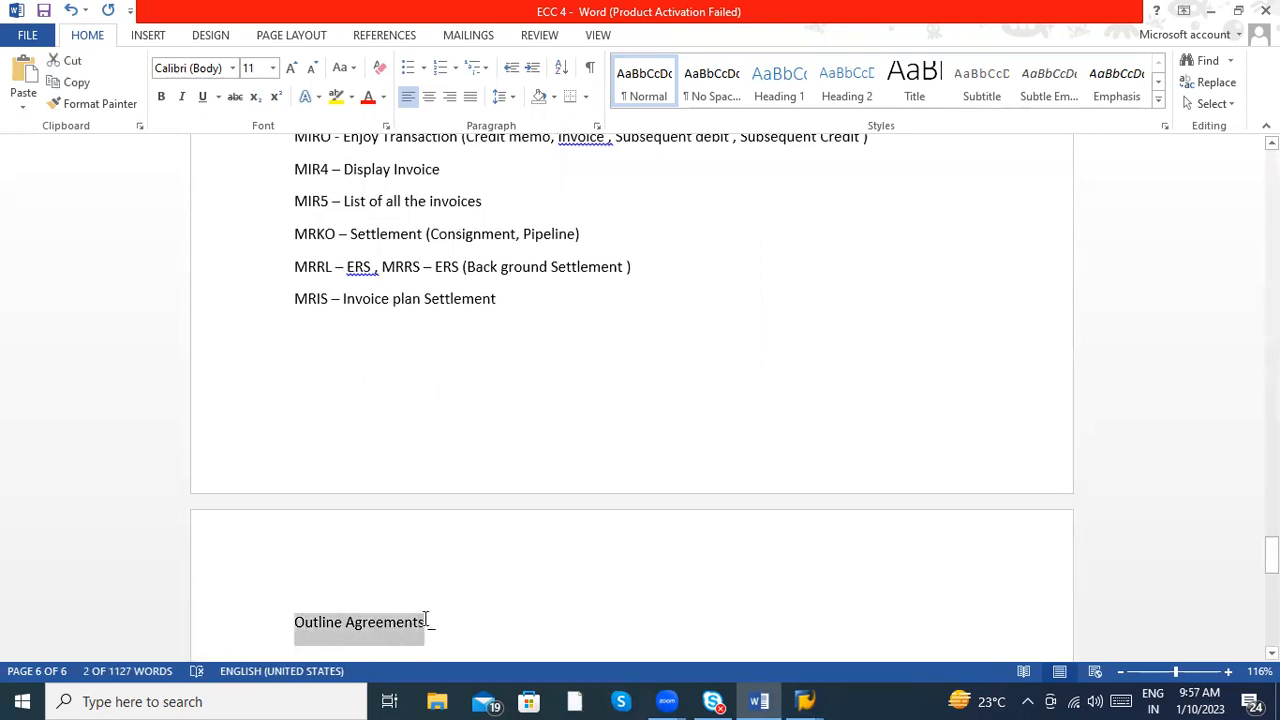
key("ctrl+b")
key("ctrl+u")
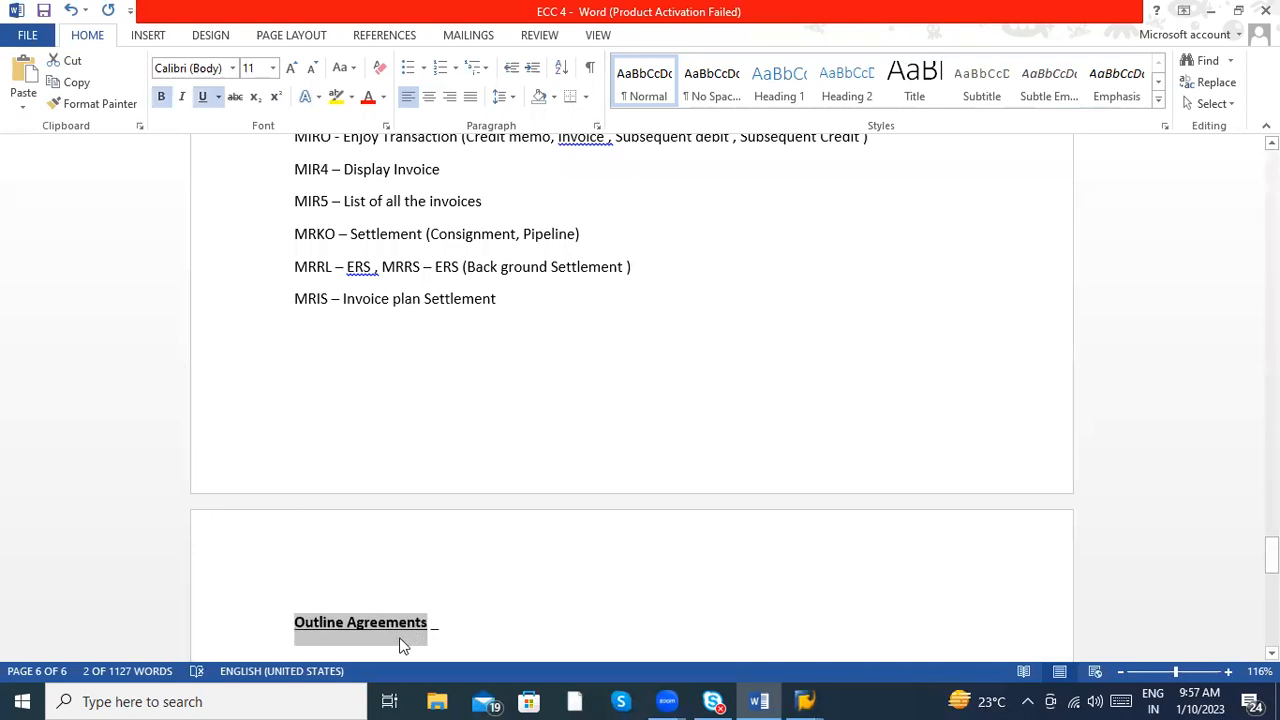
- Leave blank space under the "Outline Agreements" heading and start a numbered list with "Contracts" as item 1
left_click(400, 643)
key("Return")
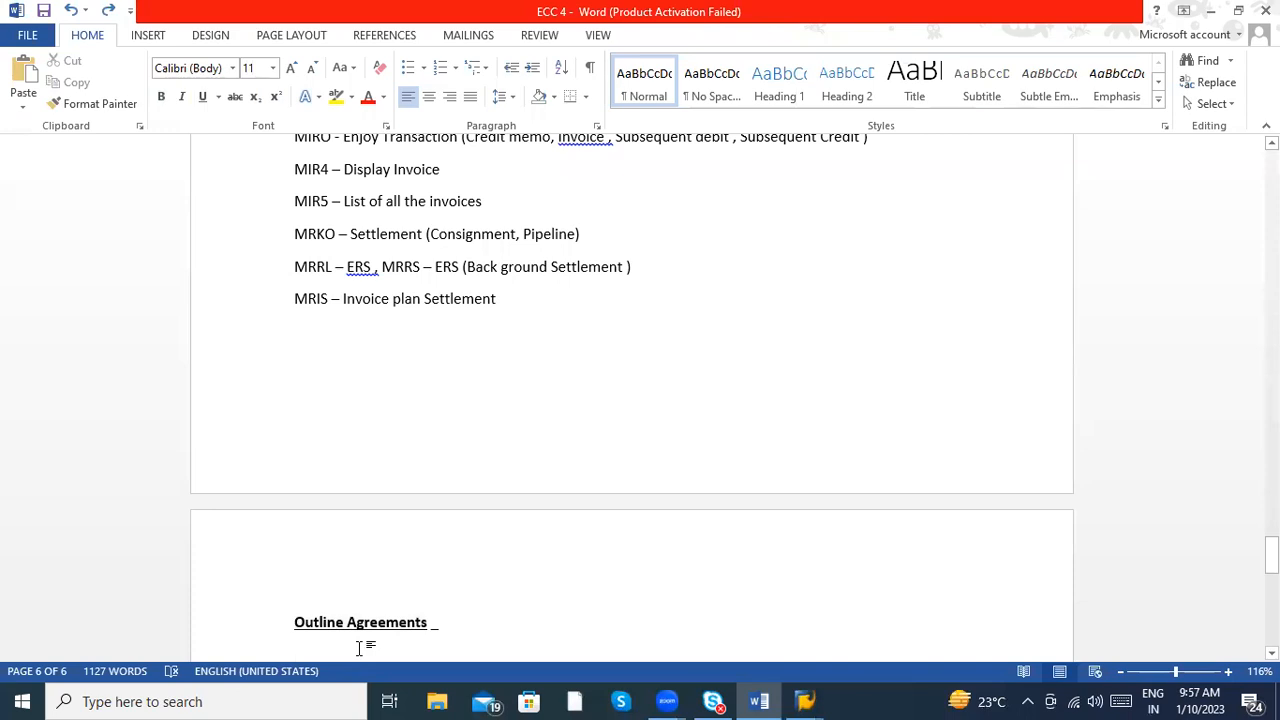
key("Return")
key("Return")
key("Return")
key("Return")
key("Return")
key("Return")
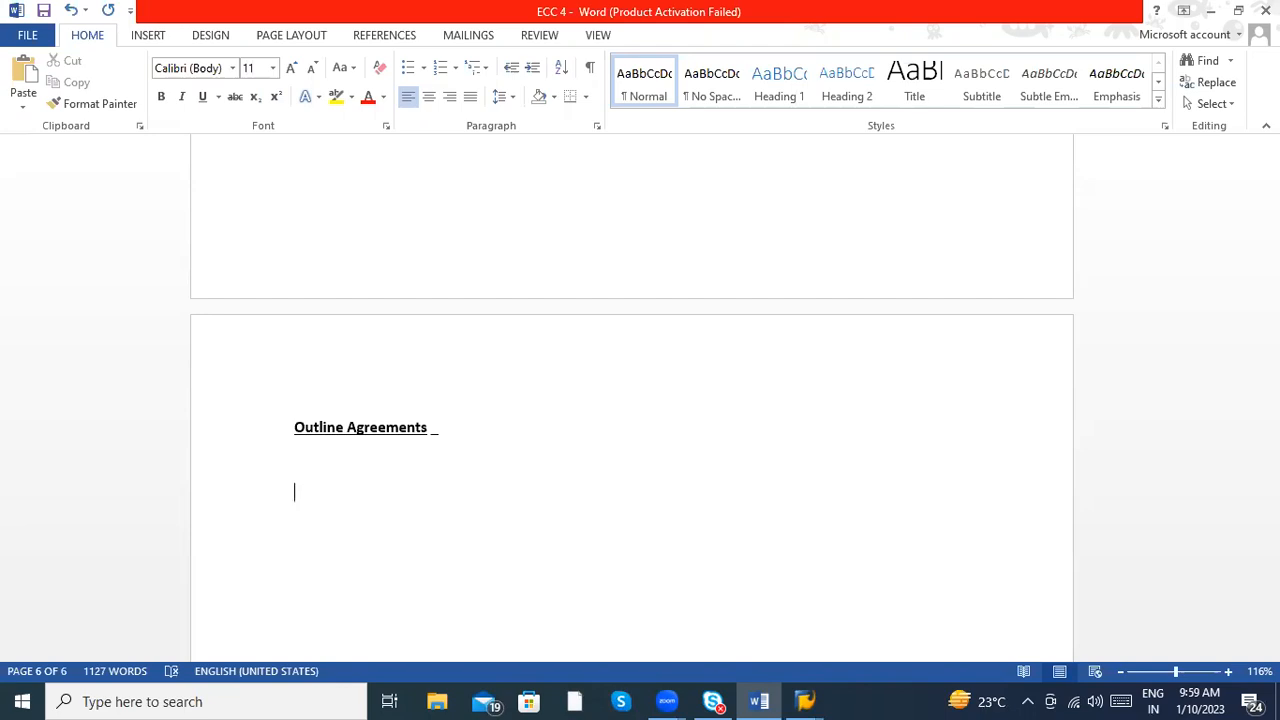
type("1) Cont")
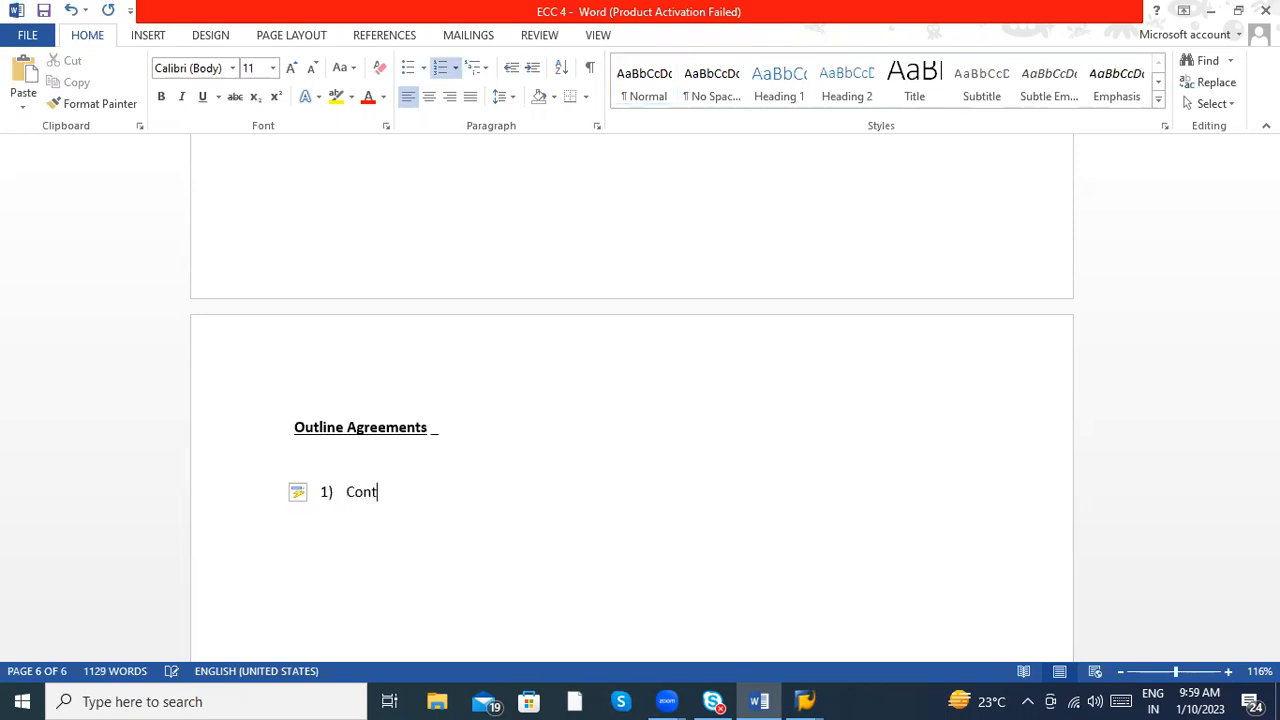
type("racts")
key("Return")
- Enter "Scheduling Agreements" as the second item of the numbered list
type("2")
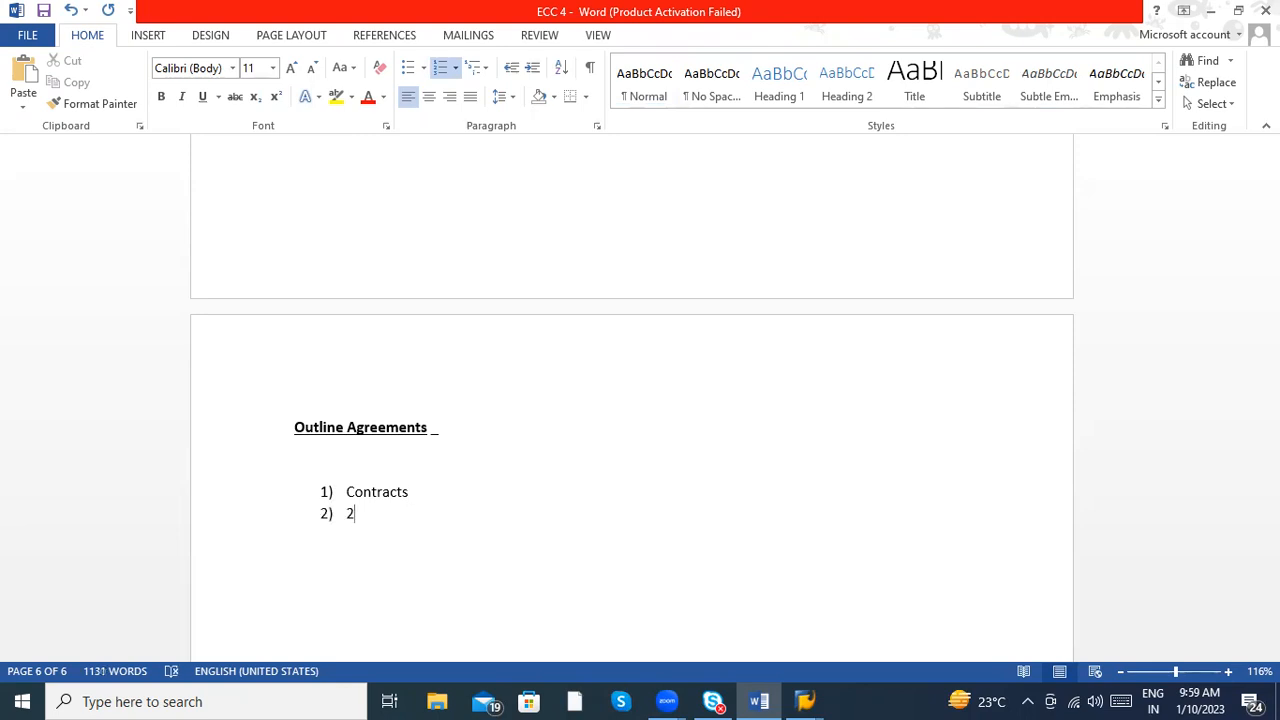
type(")")
key("BackSpace")
key("BackSpace")
type("Scheduling Agree")
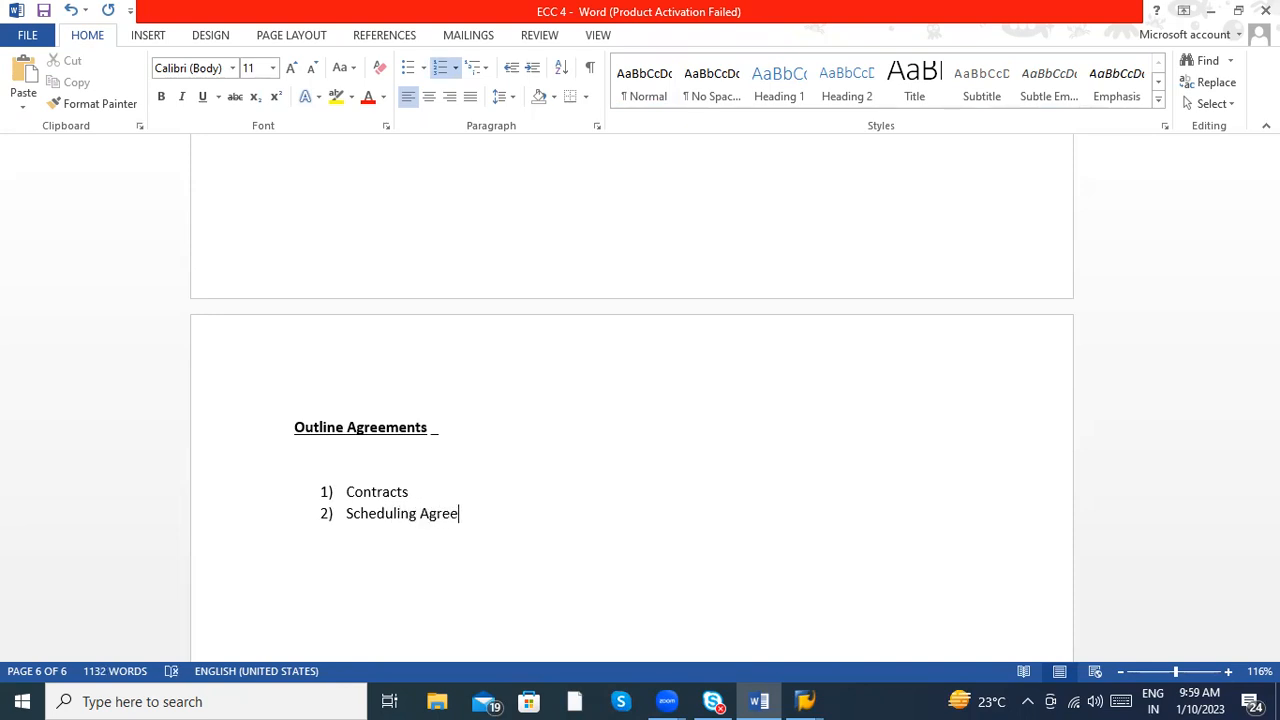
type("ments")
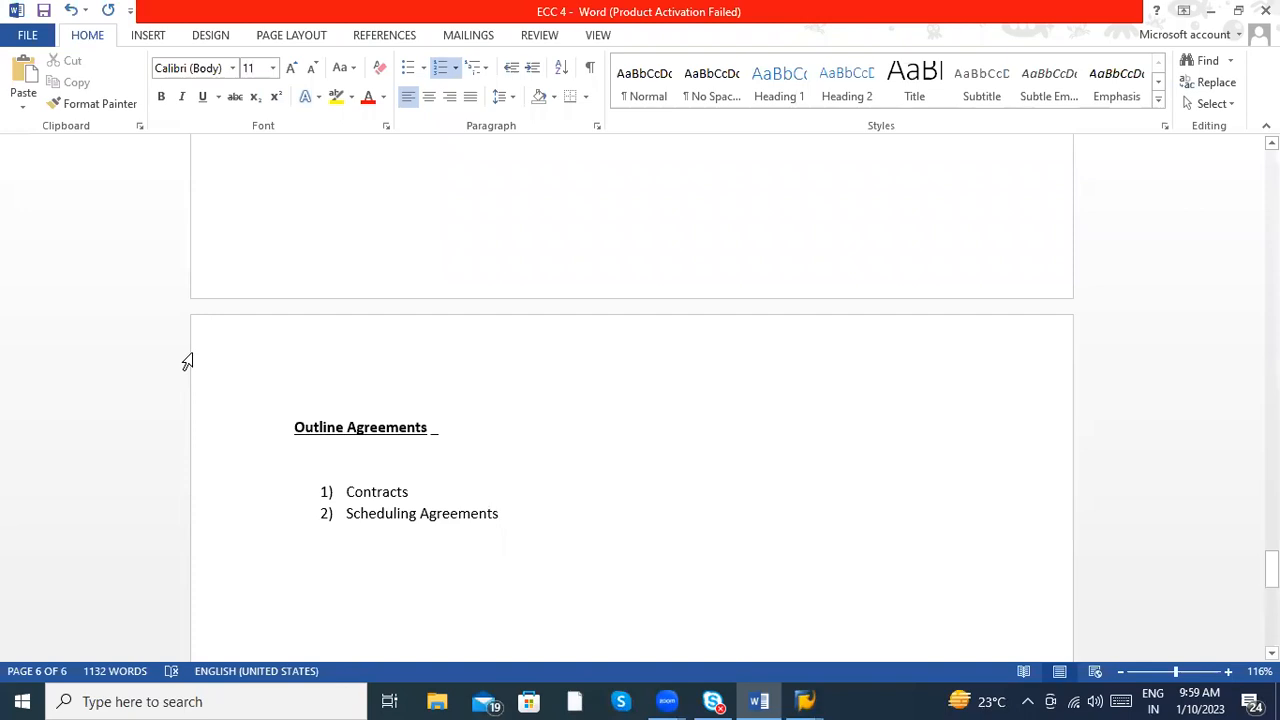
scroll(380, 443, "down", 2)
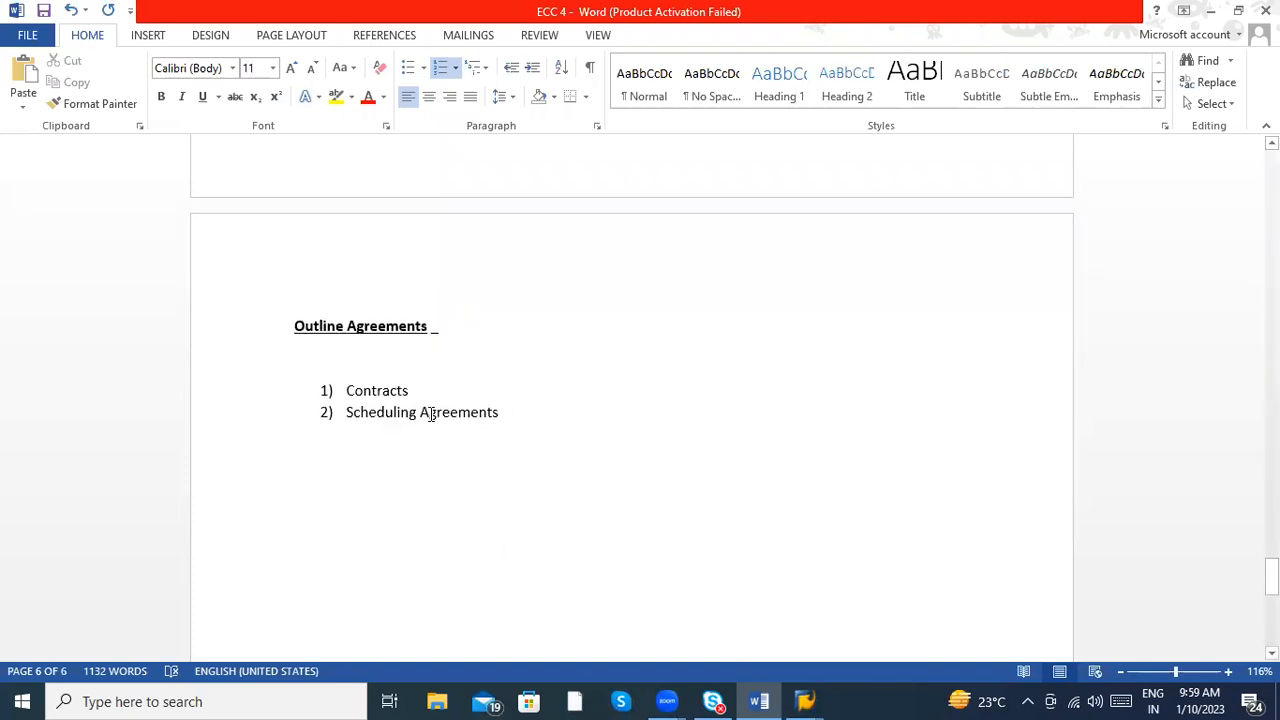
- Below the numbered list, enter the line "Contract : Qty Contract & Value contract & Central Contract"
key("Return")
key("Return")
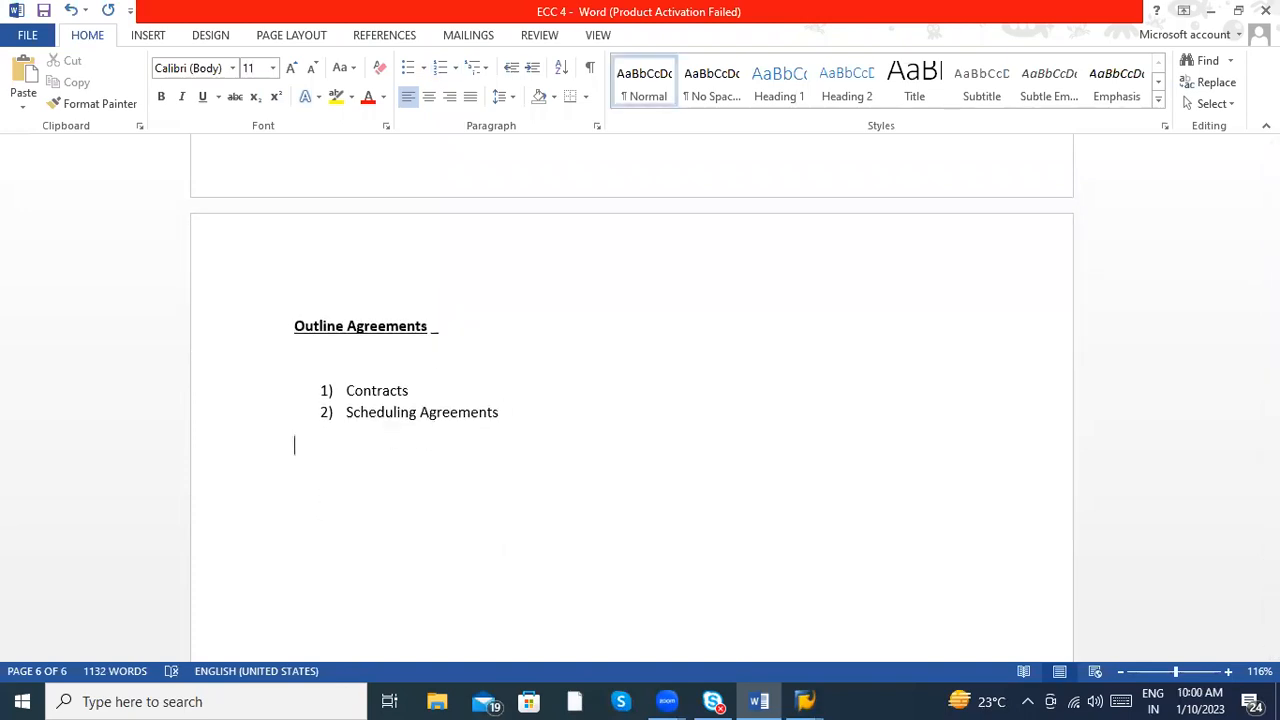
type("Contract : Qty Contract & Value")
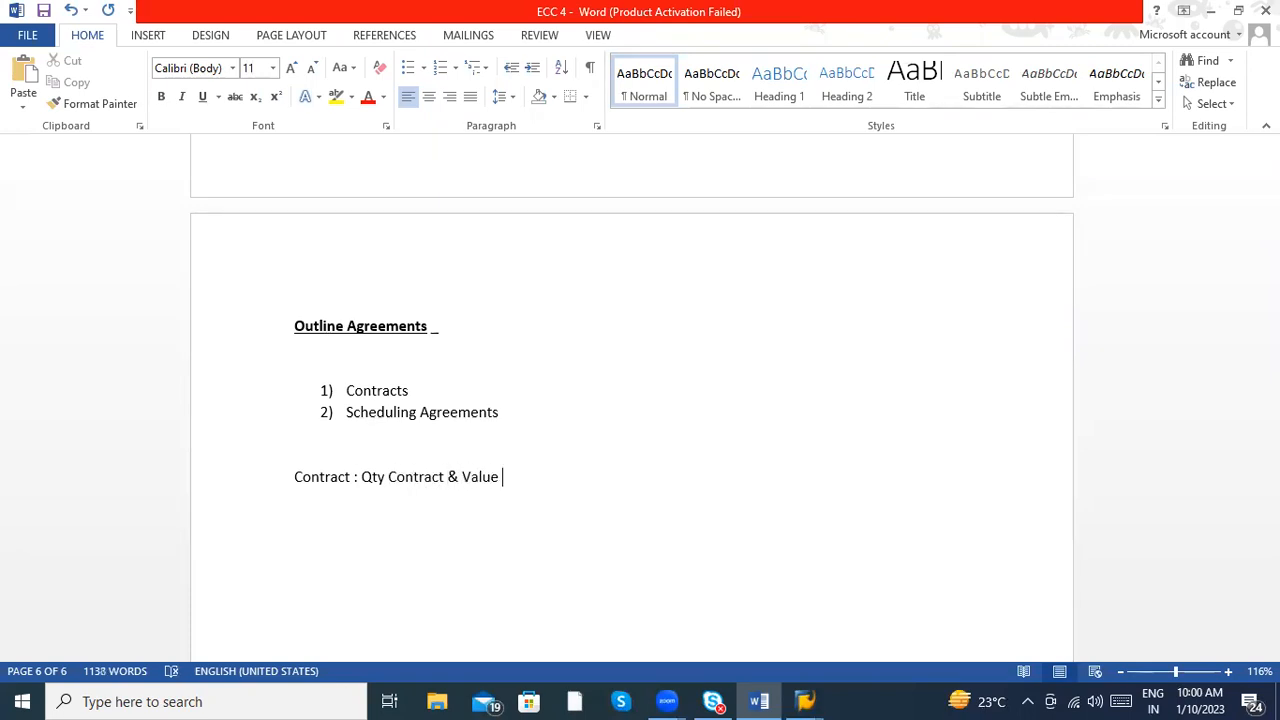
type(" contract ")
type("& Central")
type(" Contract")
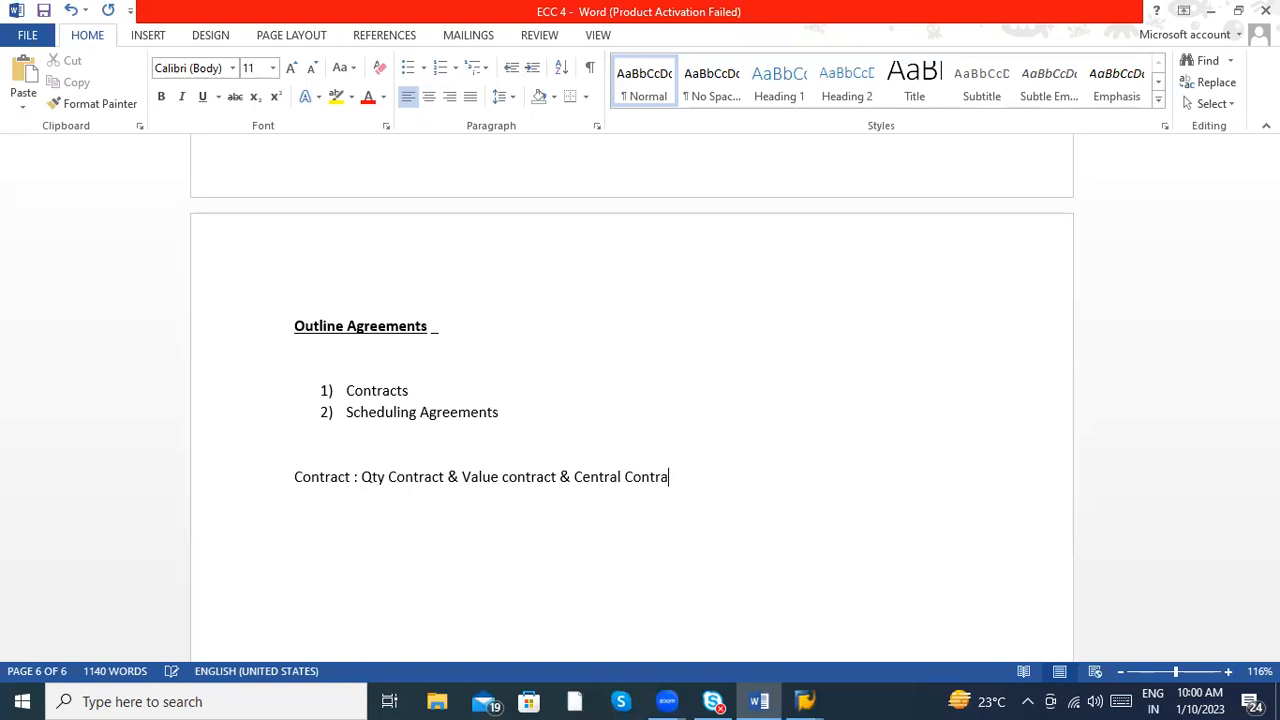
- Split the contract types onto separate lines under "Contract:" and remove the ampersands between them
left_click(360, 477)
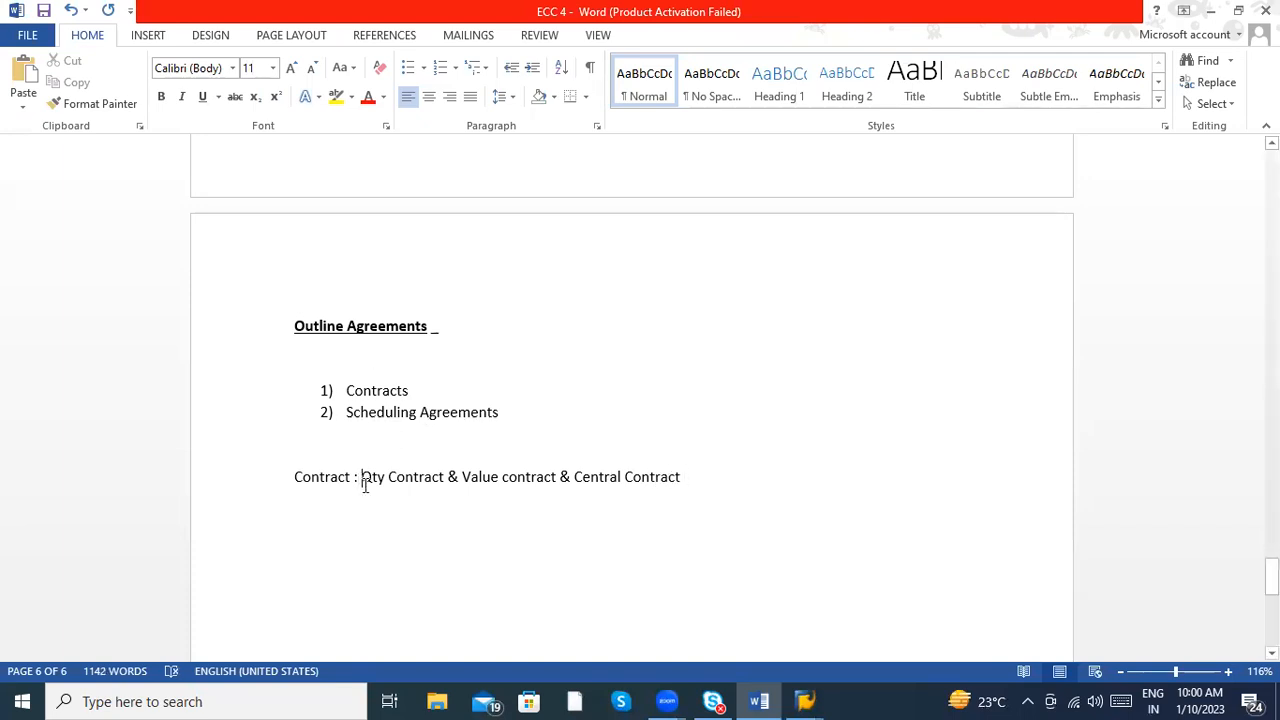
key("Return")
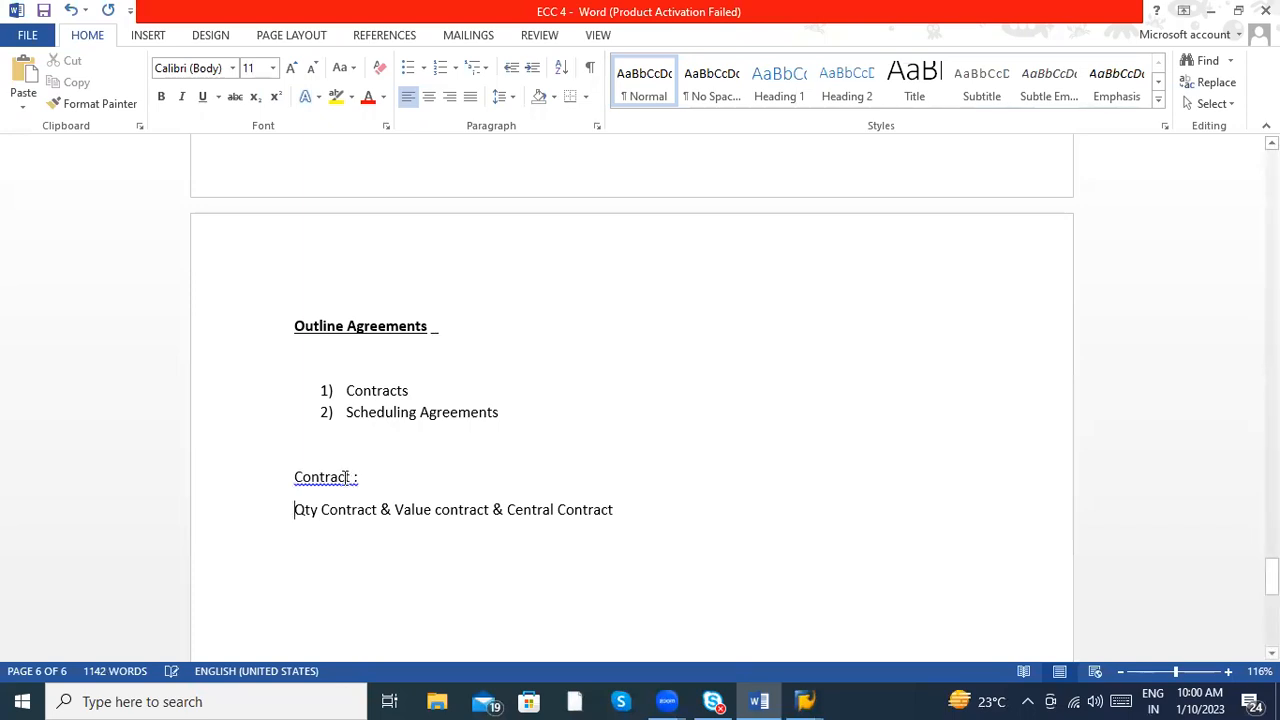
left_click(376, 500)
key("Return")
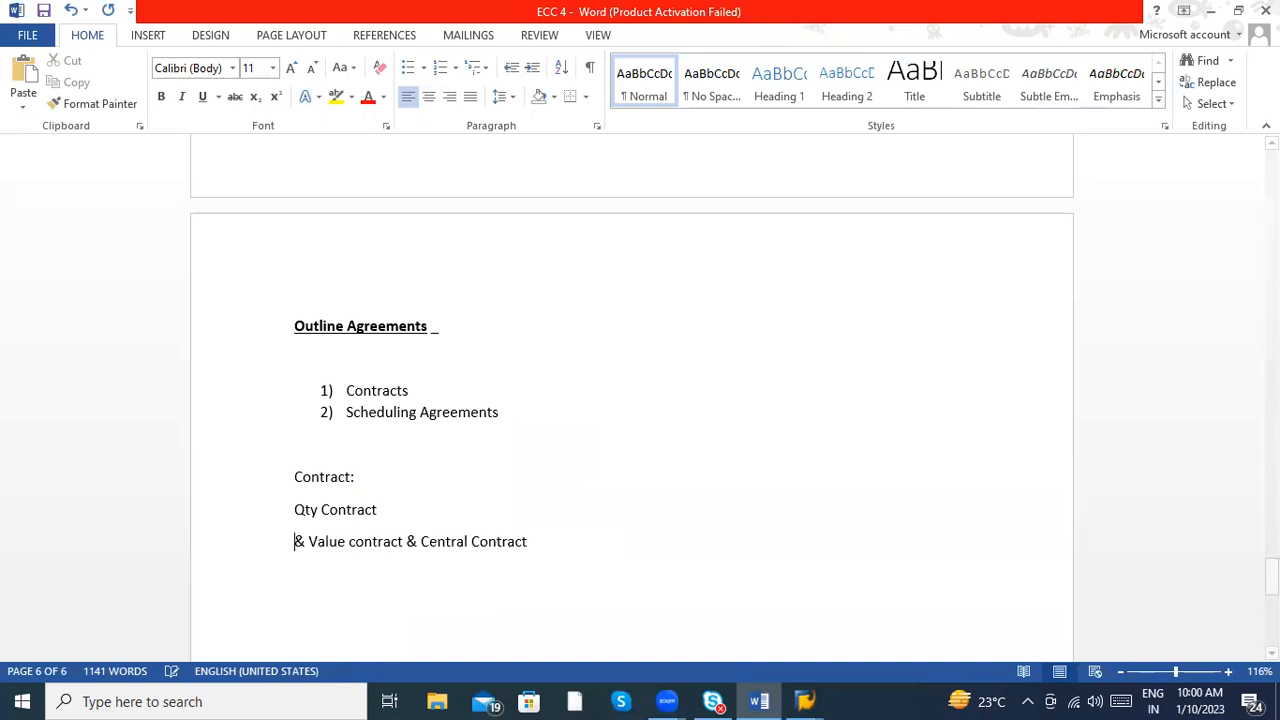
key("Delete")
key("Delete")
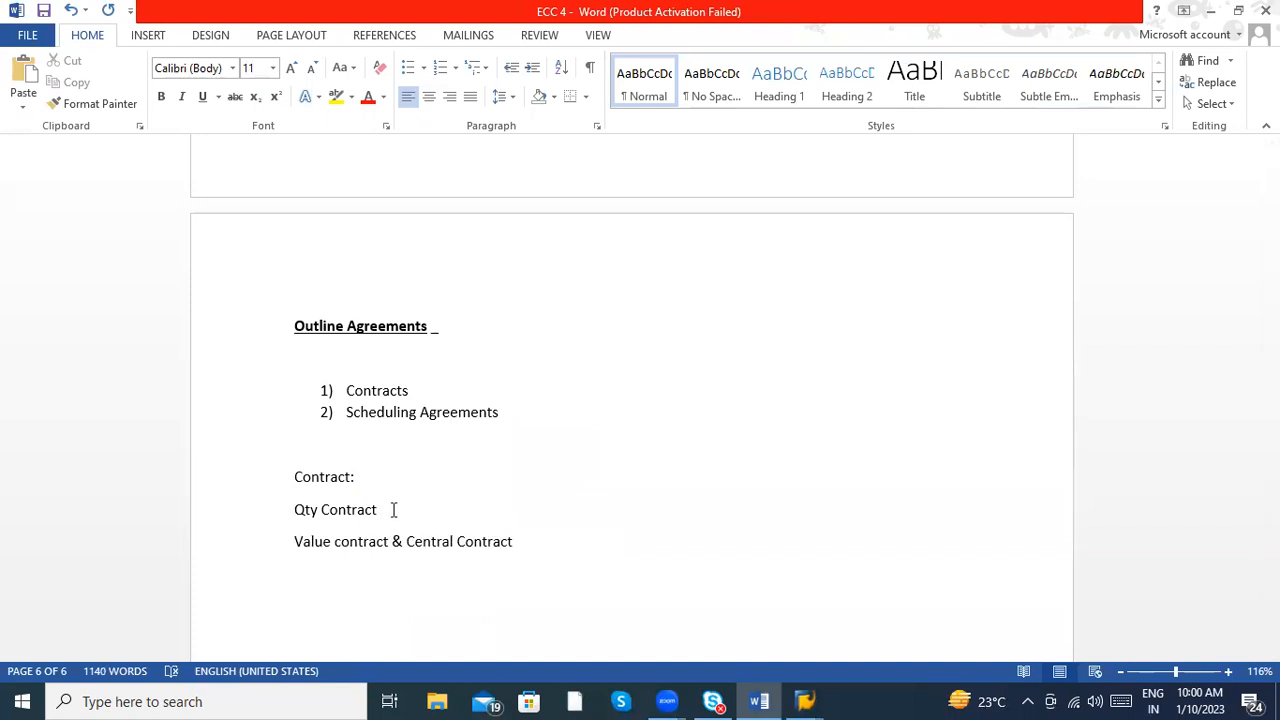
left_click(391, 541)
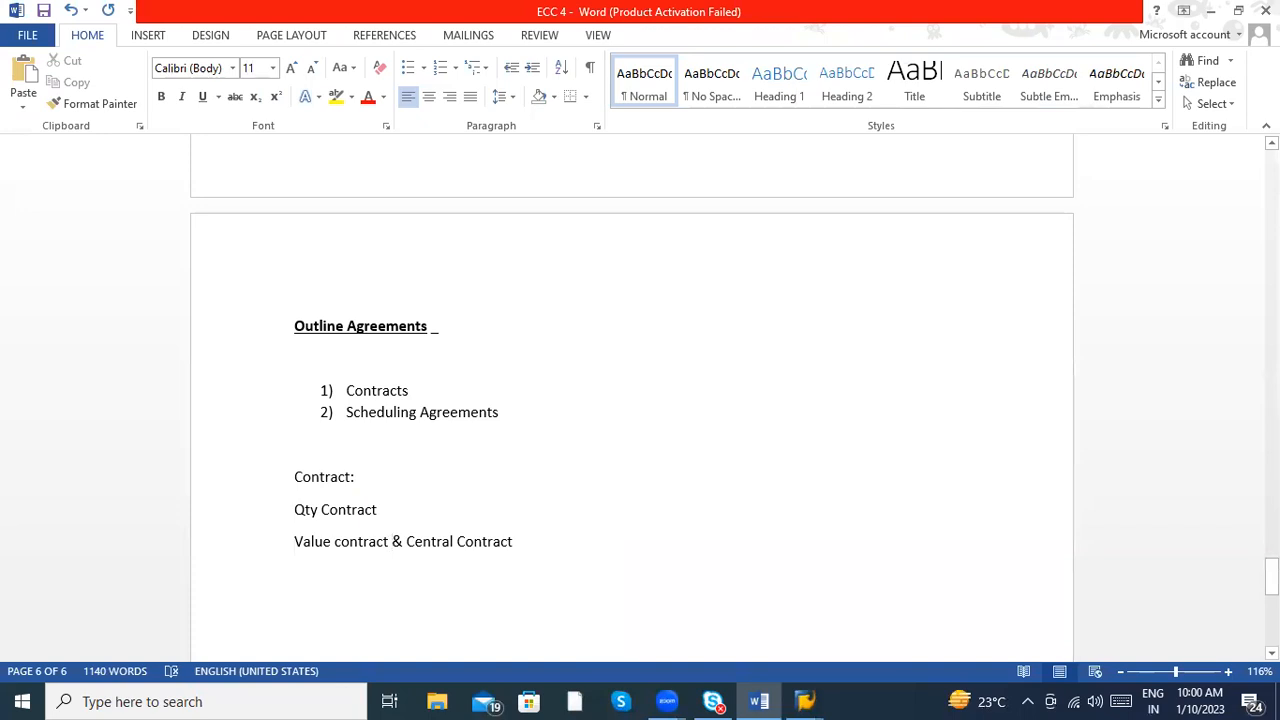
key("Return")
key("Delete")
key("Delete")
- Extend the Qty Contract line with "- 1, 00,000 Qty – Price", accepting the suggested spacing corrections
left_click(441, 514)
type("- ")
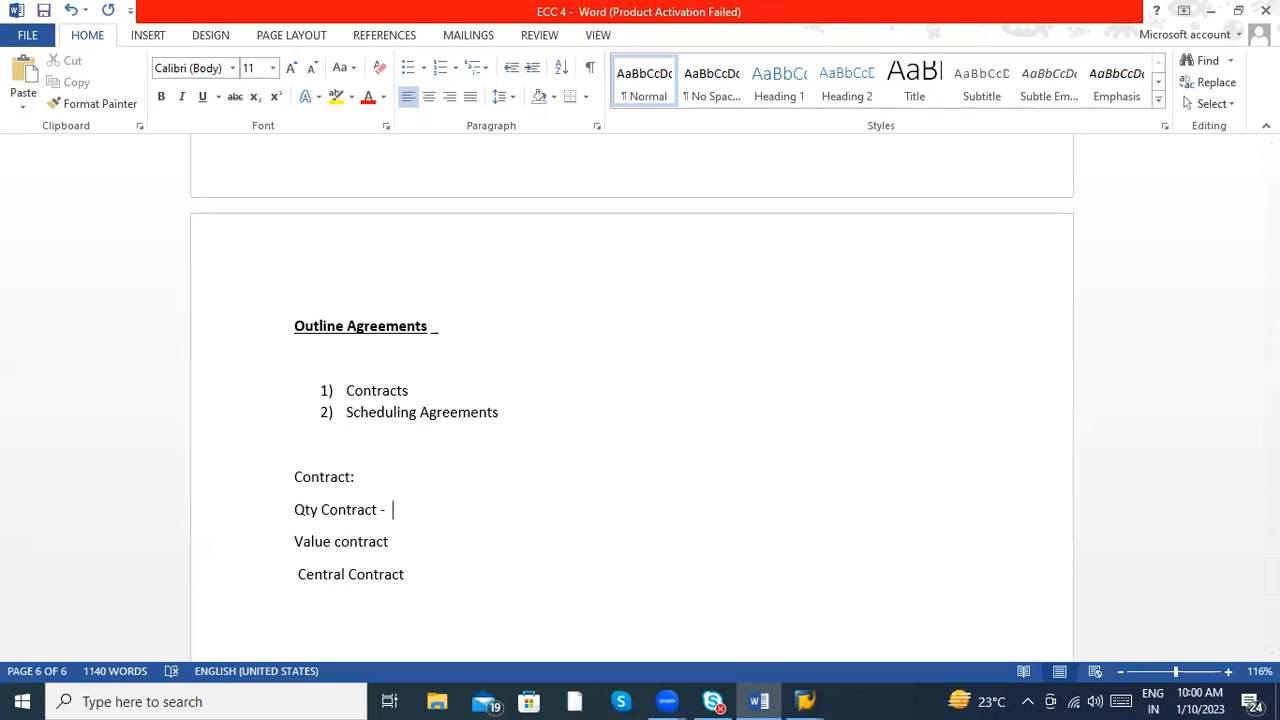
type(" 1,00,000 Qty")
left_click(465, 541)
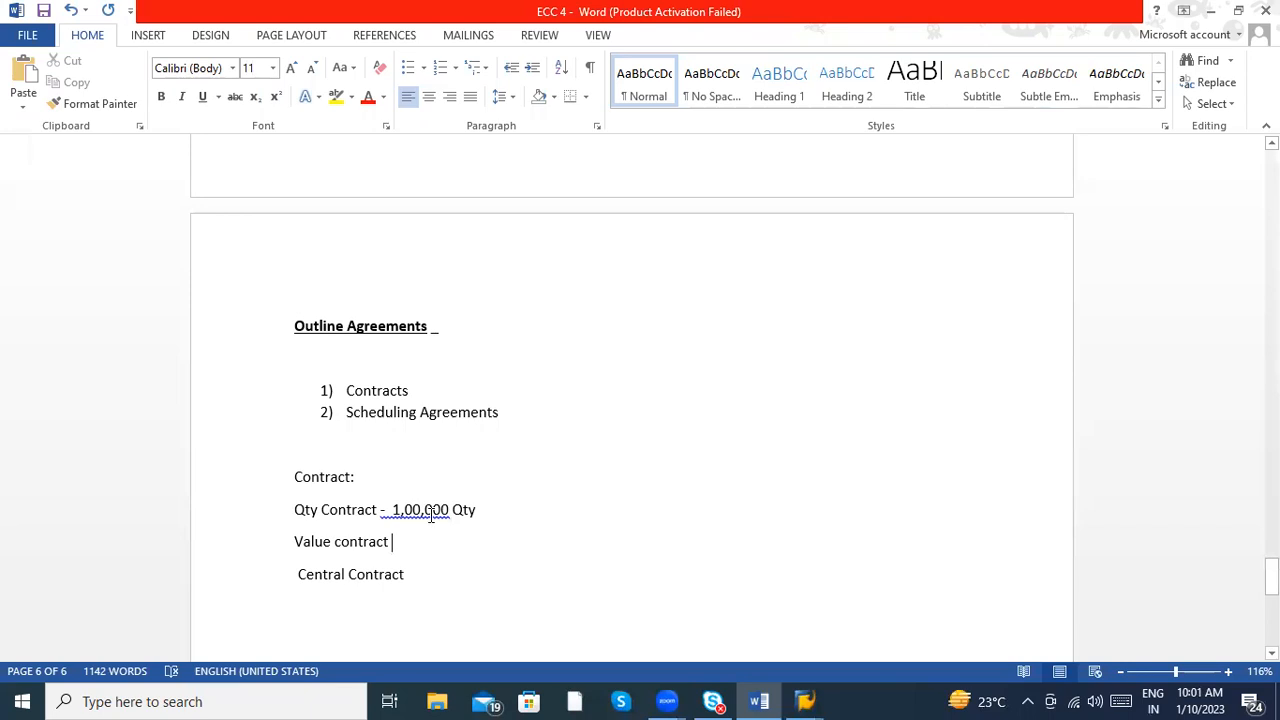
right_click(428, 516)
left_click(498, 509)
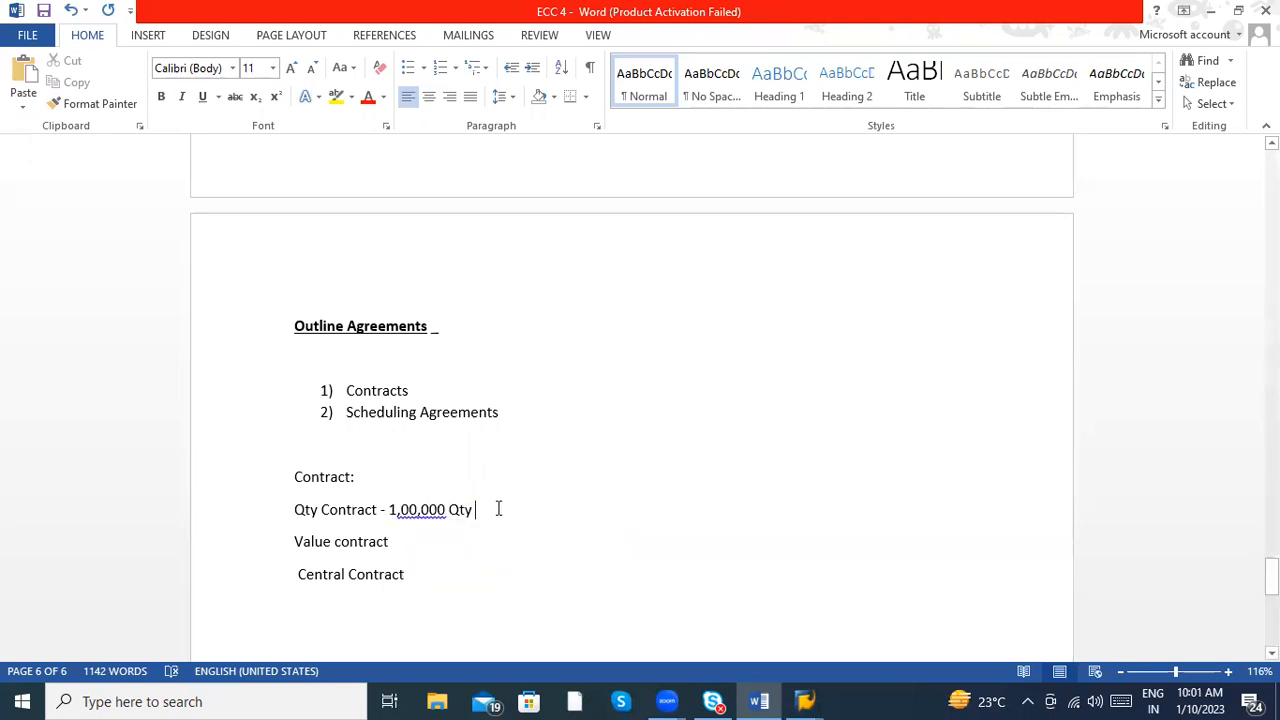
type("- Price")
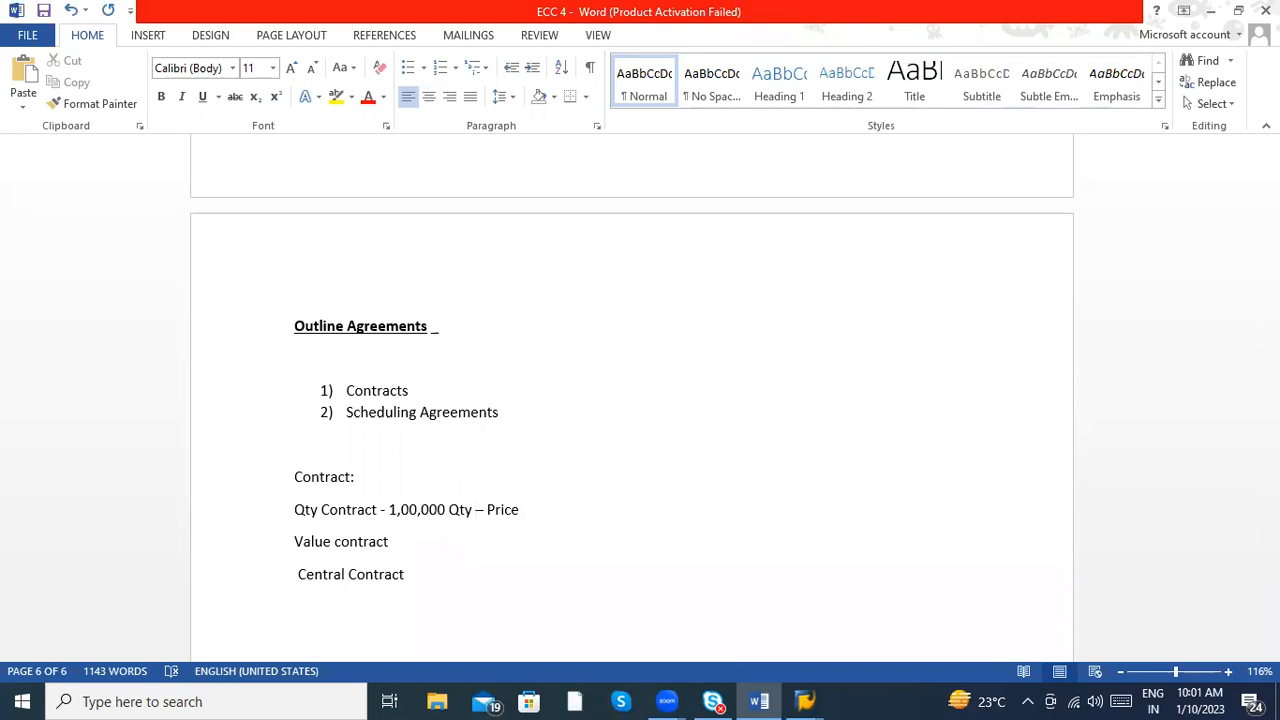
left_click(446, 538)
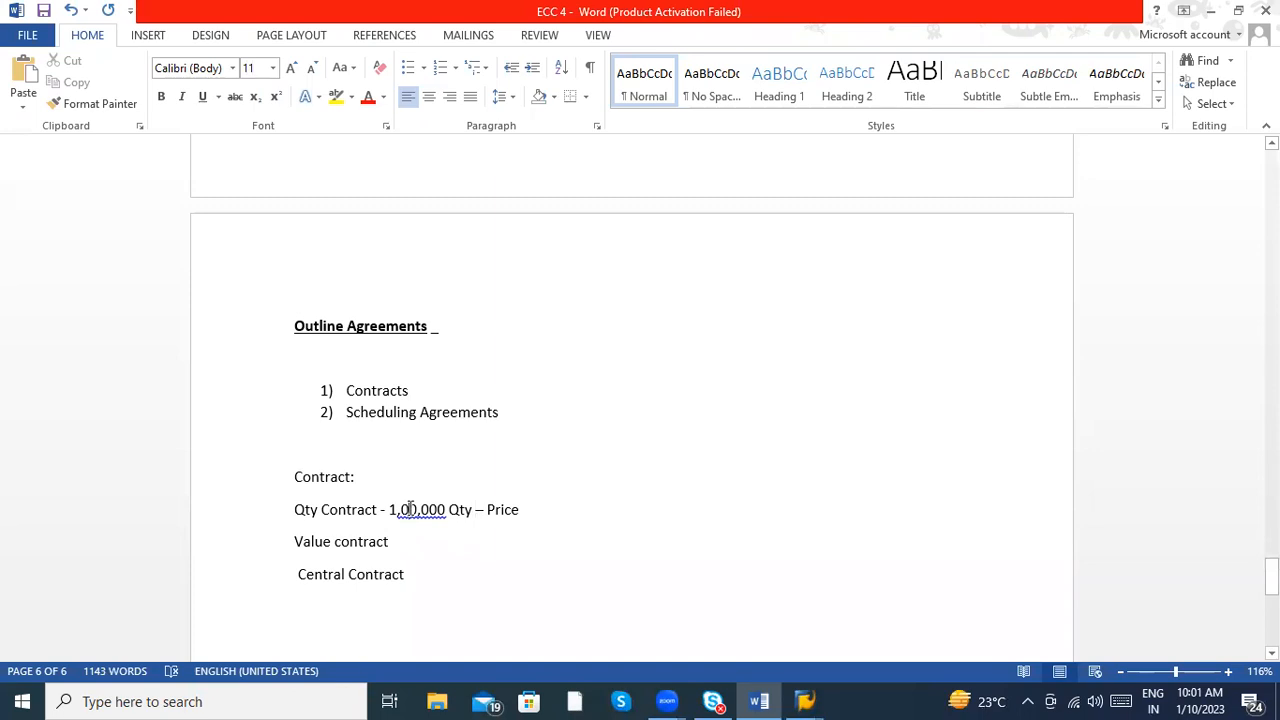
right_click(410, 512)
left_click(436, 532)
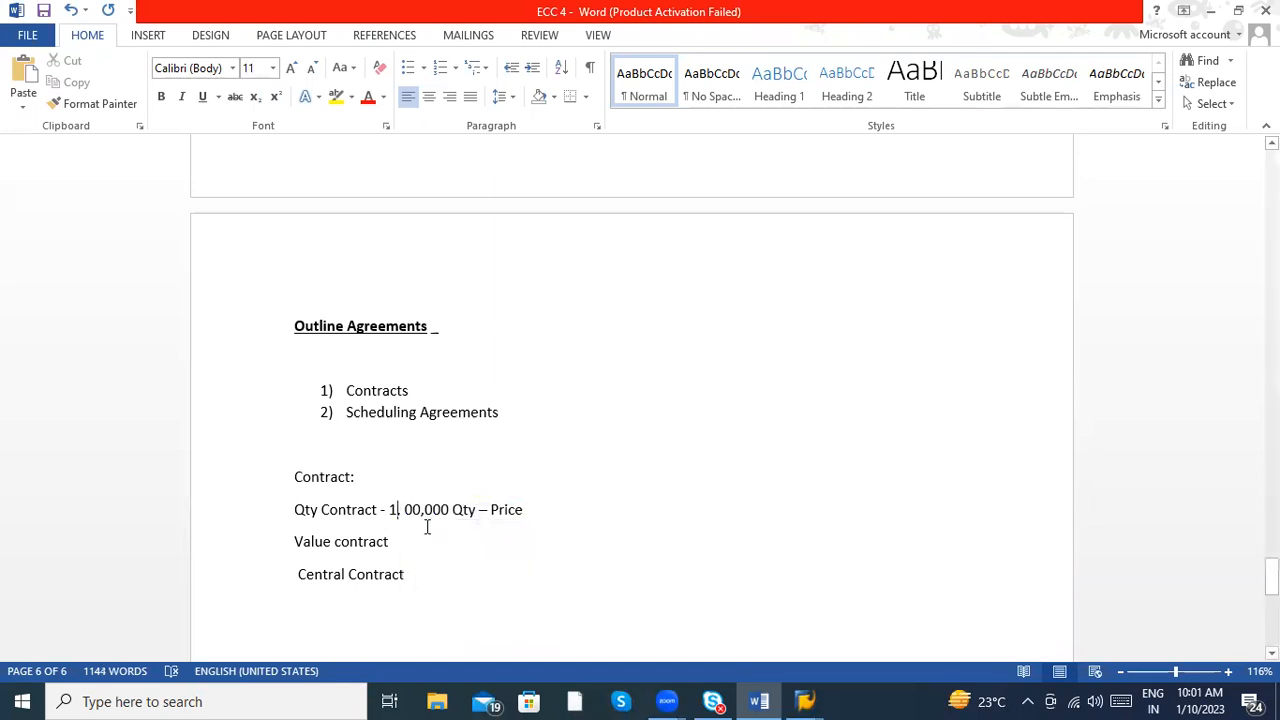
- Extend the Value contract line with "– 10, 00,000 Value – price", accepting the suggested spacing correction for the number
left_click(408, 537, "shift")
left_click(408, 537)
type("- 1")
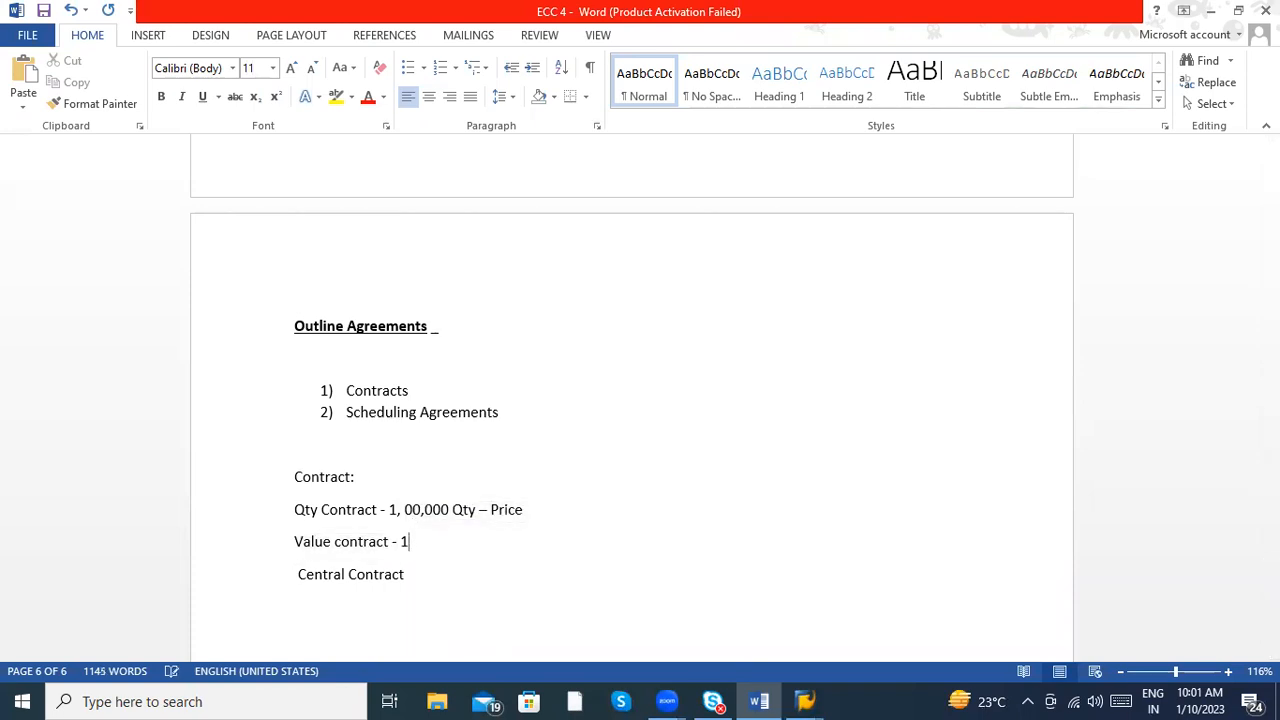
type("0,00,000 Value")
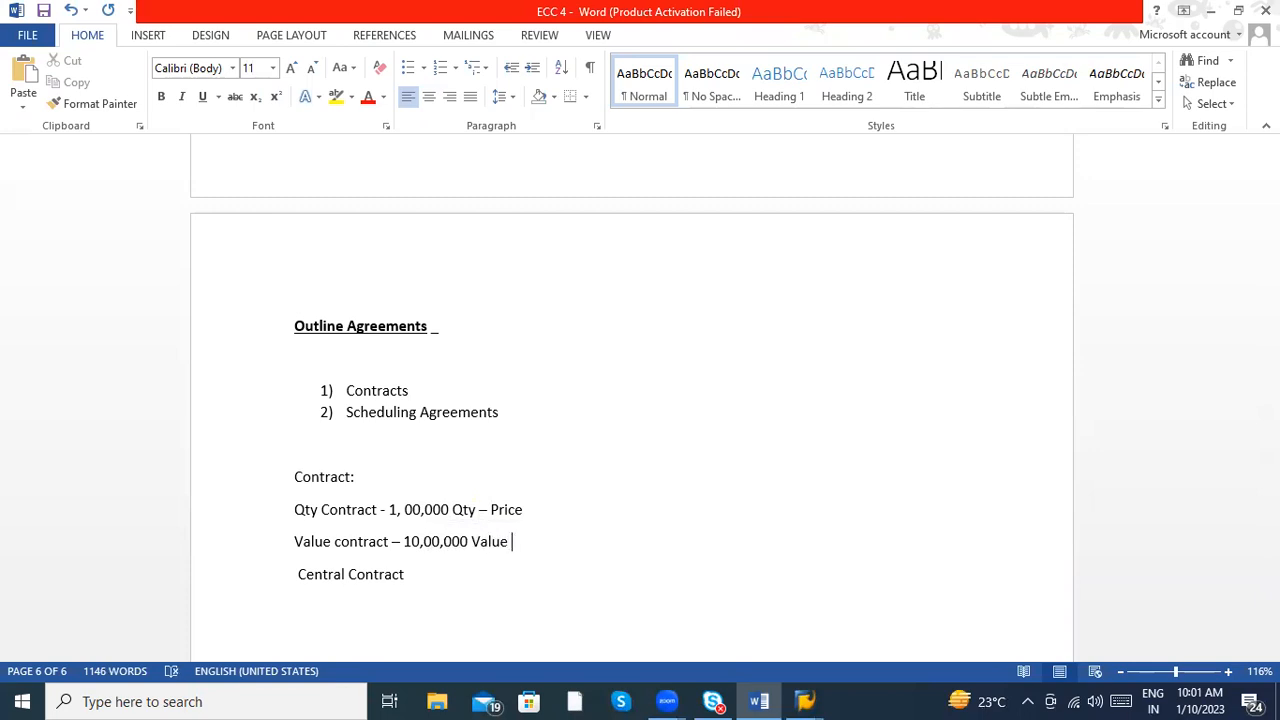
left_click(321, 512)
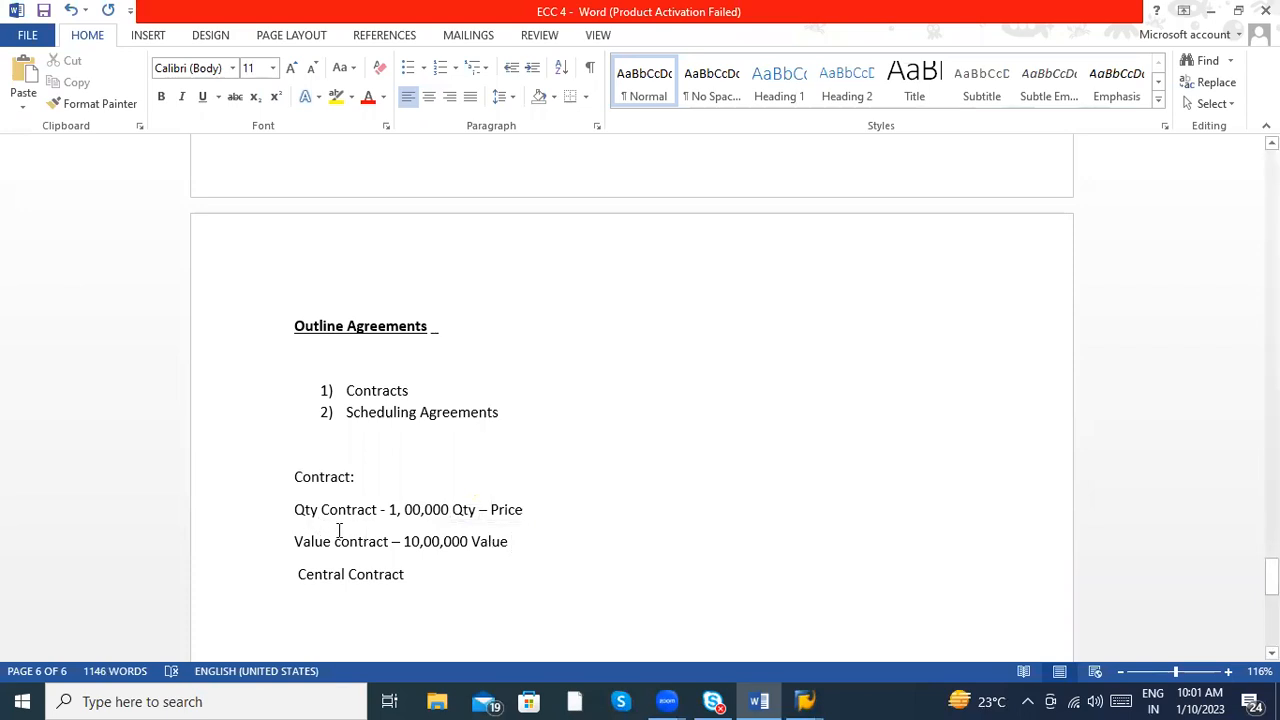
right_click(450, 546)
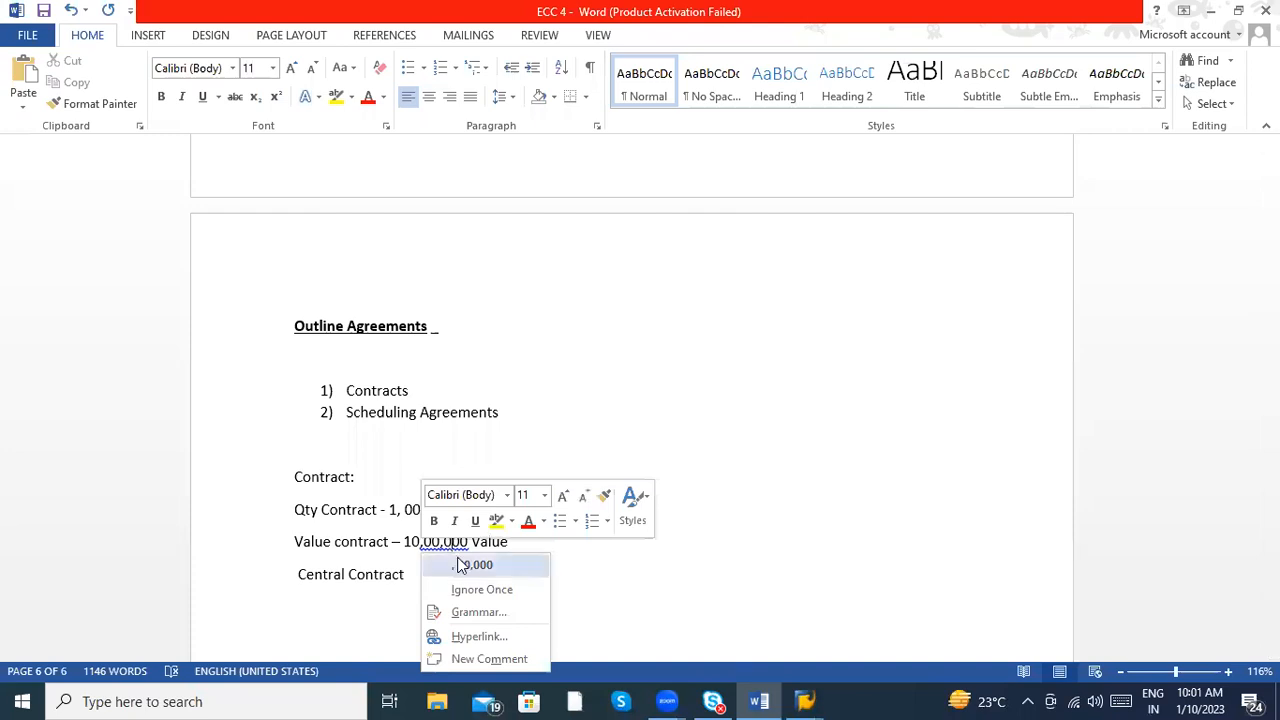
left_click(470, 563)
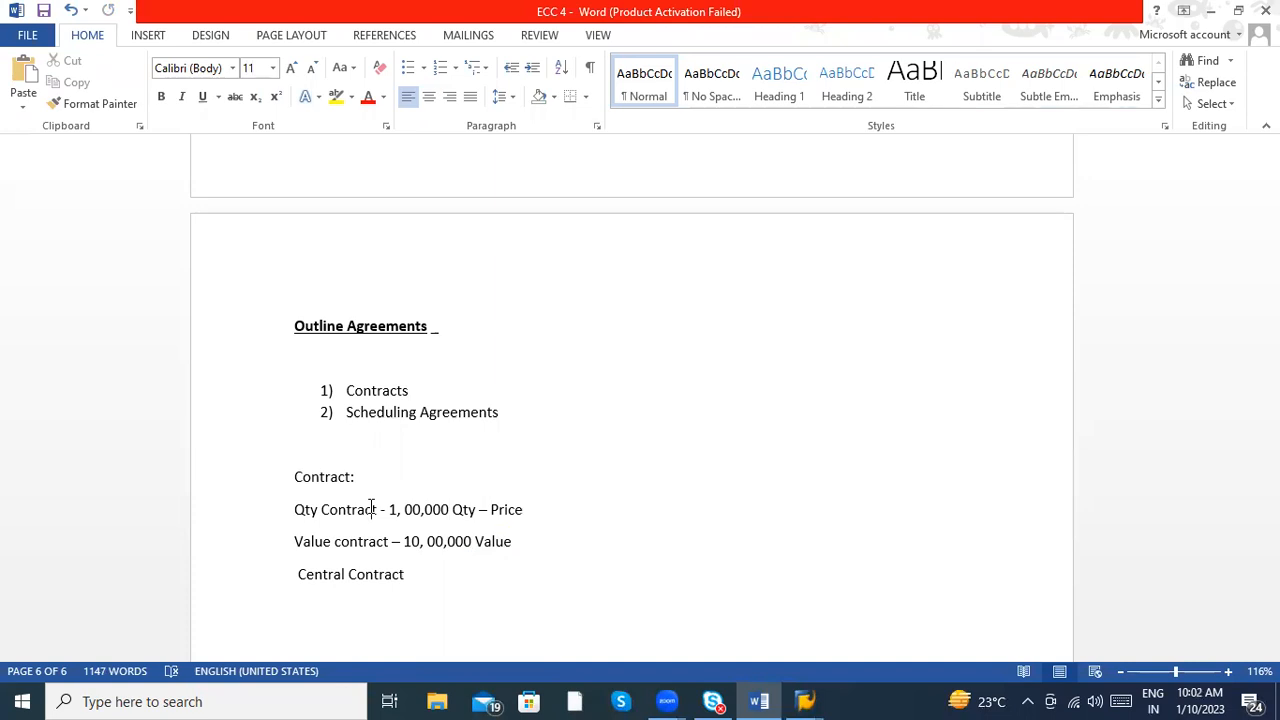
left_click(551, 543)
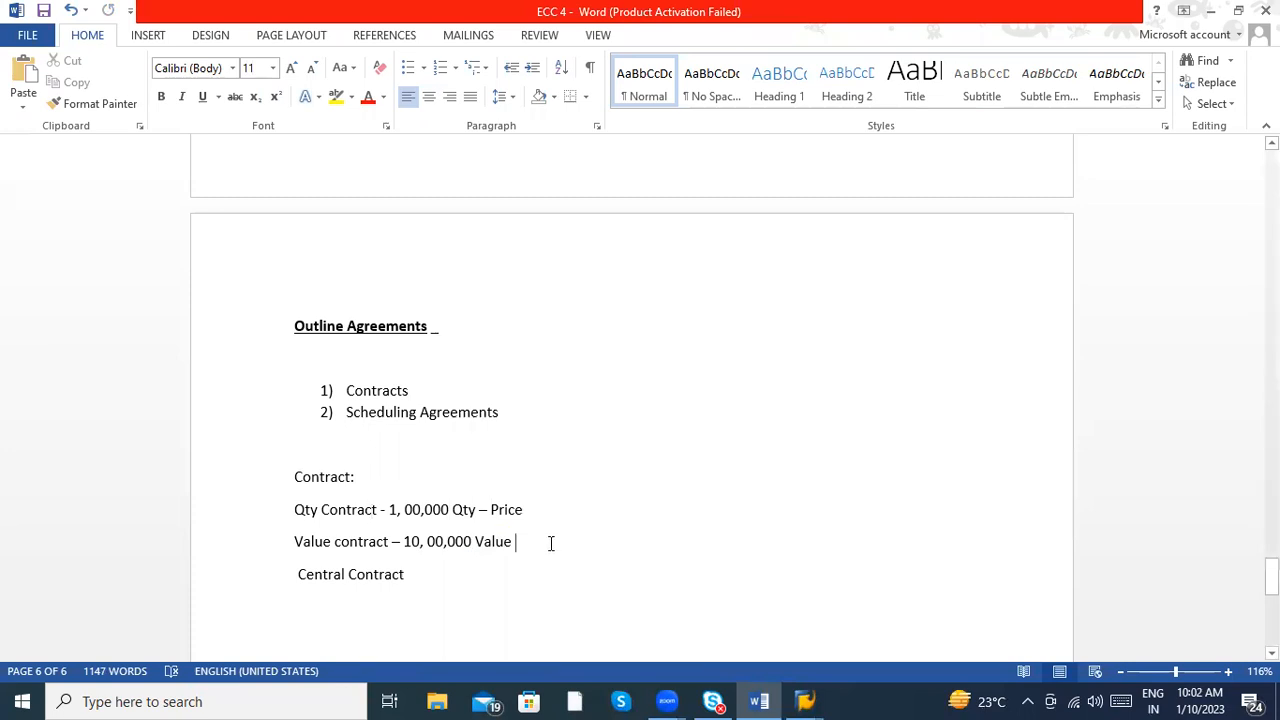
type("- price")
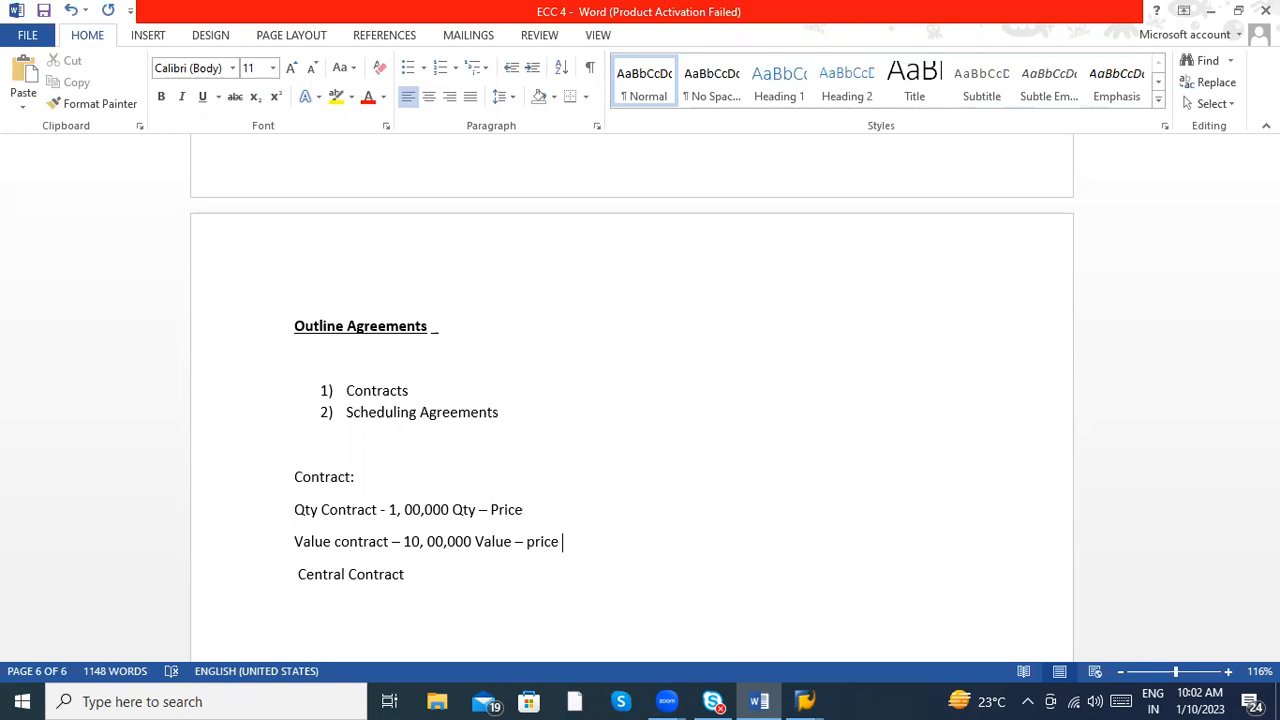
- Extend the Central Contract line with "- Qty or Value contract", leave blank lines below it and accept its suggested spacing correction
left_click(440, 572)
type("- Qty or Value contract")
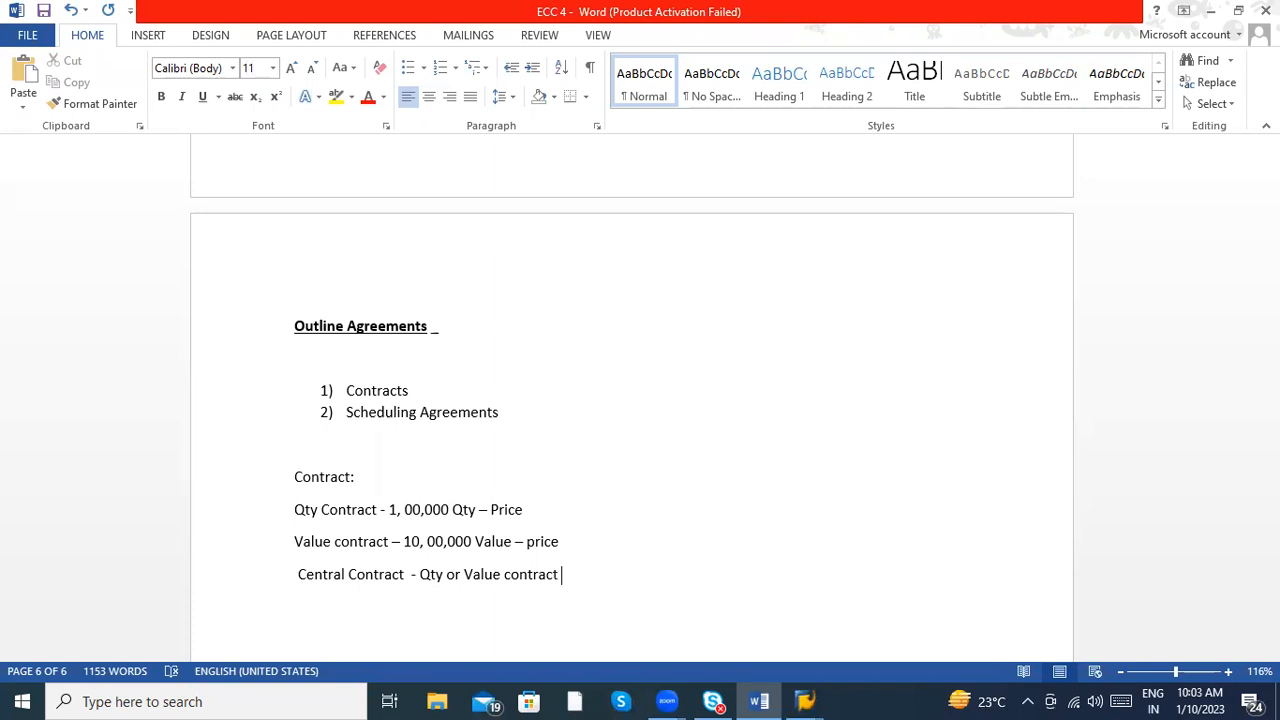
key("Return")
key("Return")
key("Up")
left_click(368, 573)
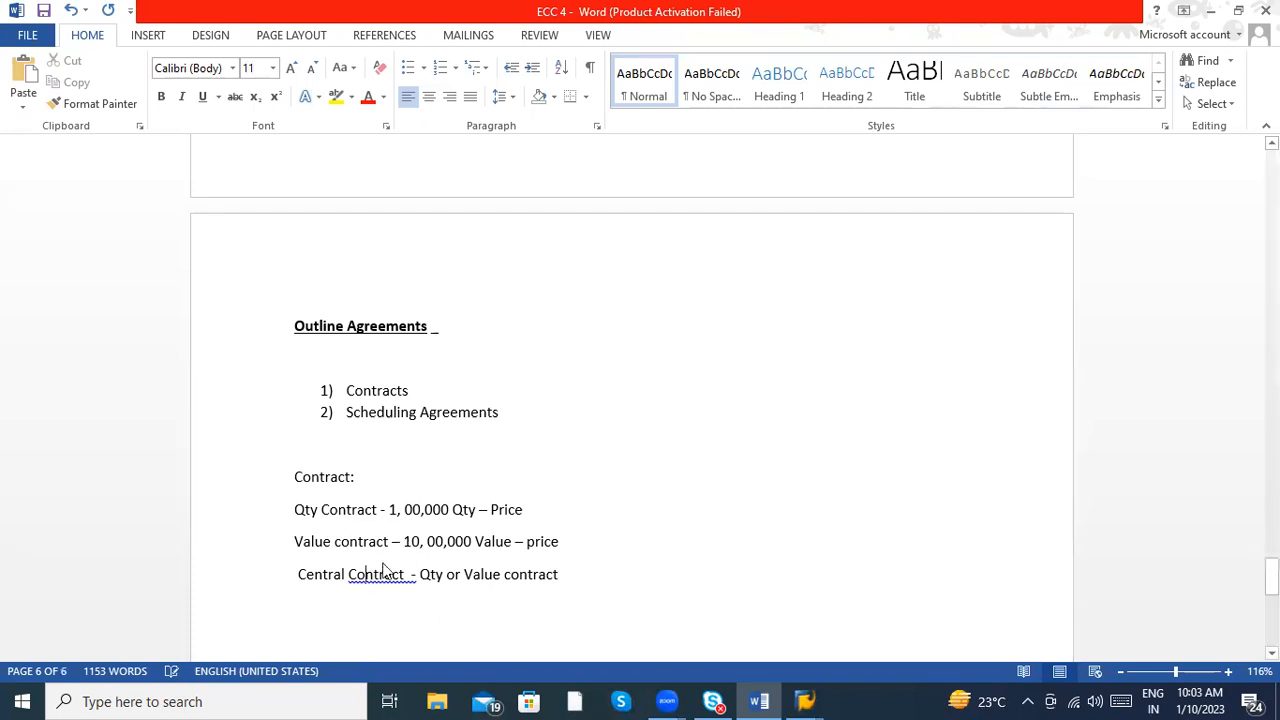
right_click(383, 568)
left_click(457, 478)
- Enter "ME31 K – Create Contract" on a new line below the contract types
left_click(576, 474)
key("Return")
type("ME31 ")
type("K - ")
type("Create Con")
type("tract")
key("Return")
- Add the line "ME32 K – Change Contract" below the create code
type("ME32 K - ChANGE")
key("BackSpace")
key("BackSpace")
key("BackSpace")
key("BackSpace")
type("ange Contract")
key("Return")
- Add the line "ME33 K – Display contract" below the change code
type("ME33")
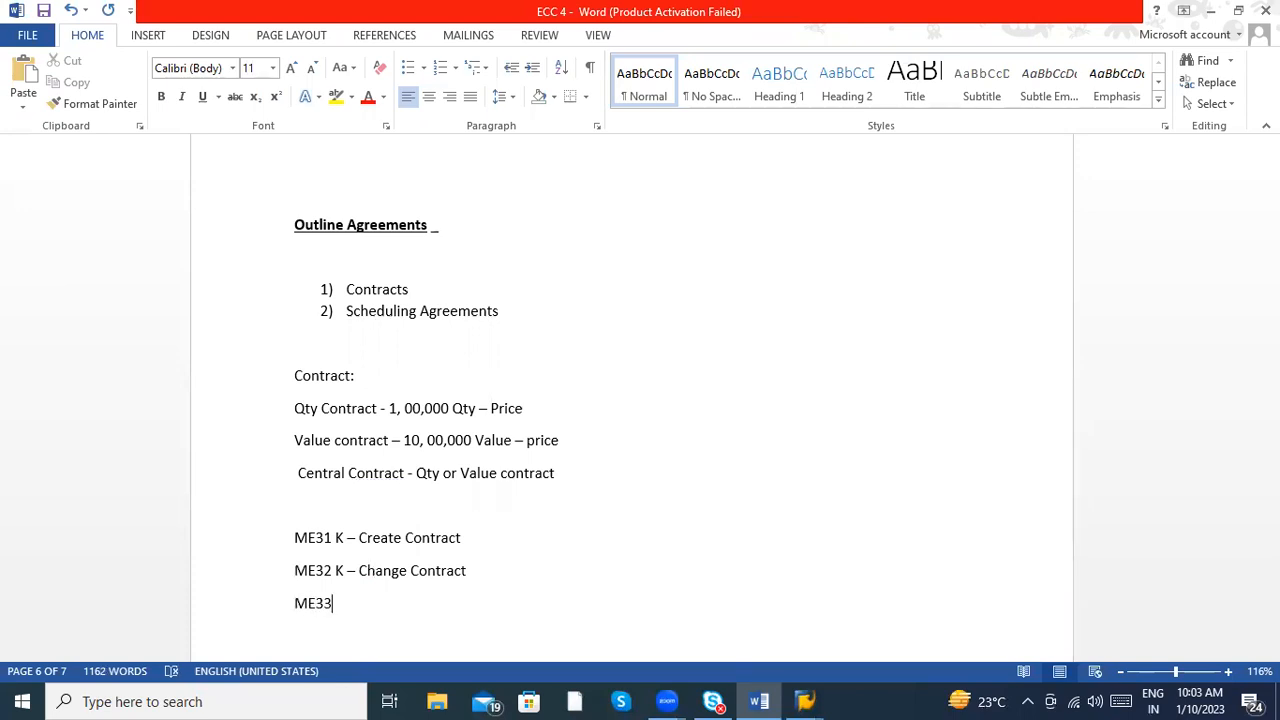
type(" K - Display contract")
- Remove the space before the K in the three contract codes to read ME31K, ME32K and ME33K
left_click(336, 540)
key("BackSpace")
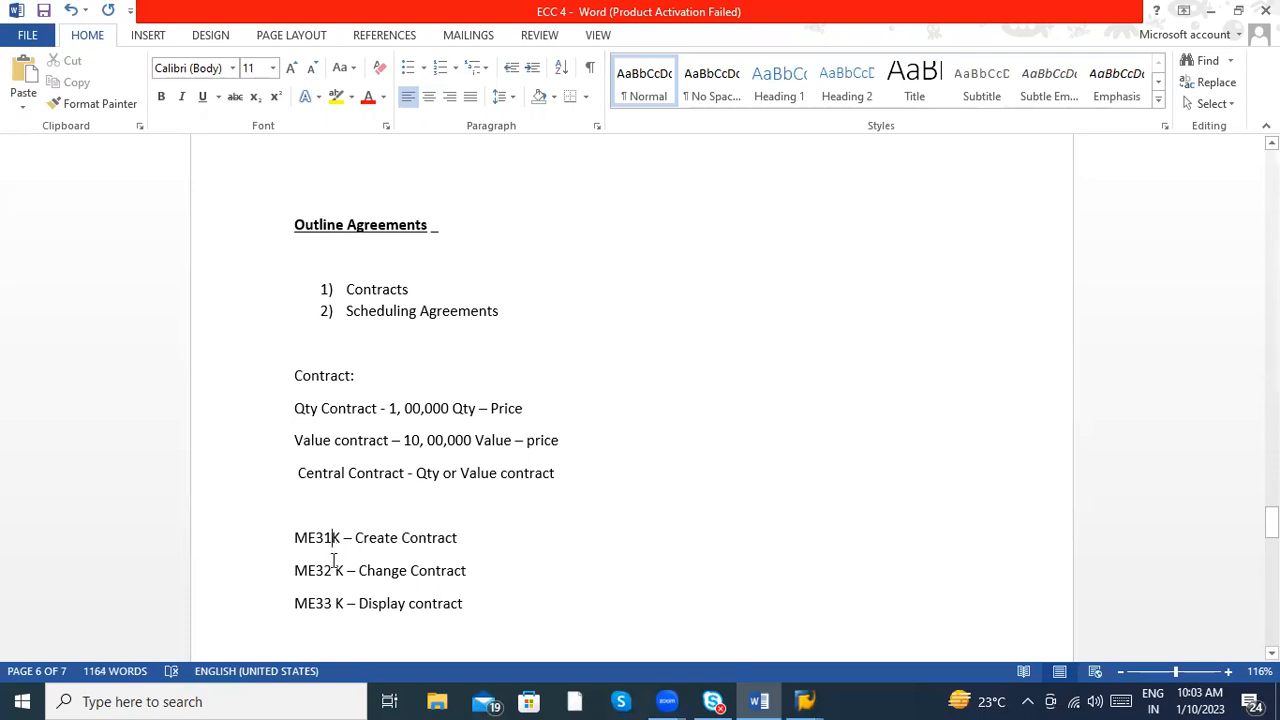
left_click(336, 572)
key("BackSpace")
left_click(335, 605)
key("BackSpace")
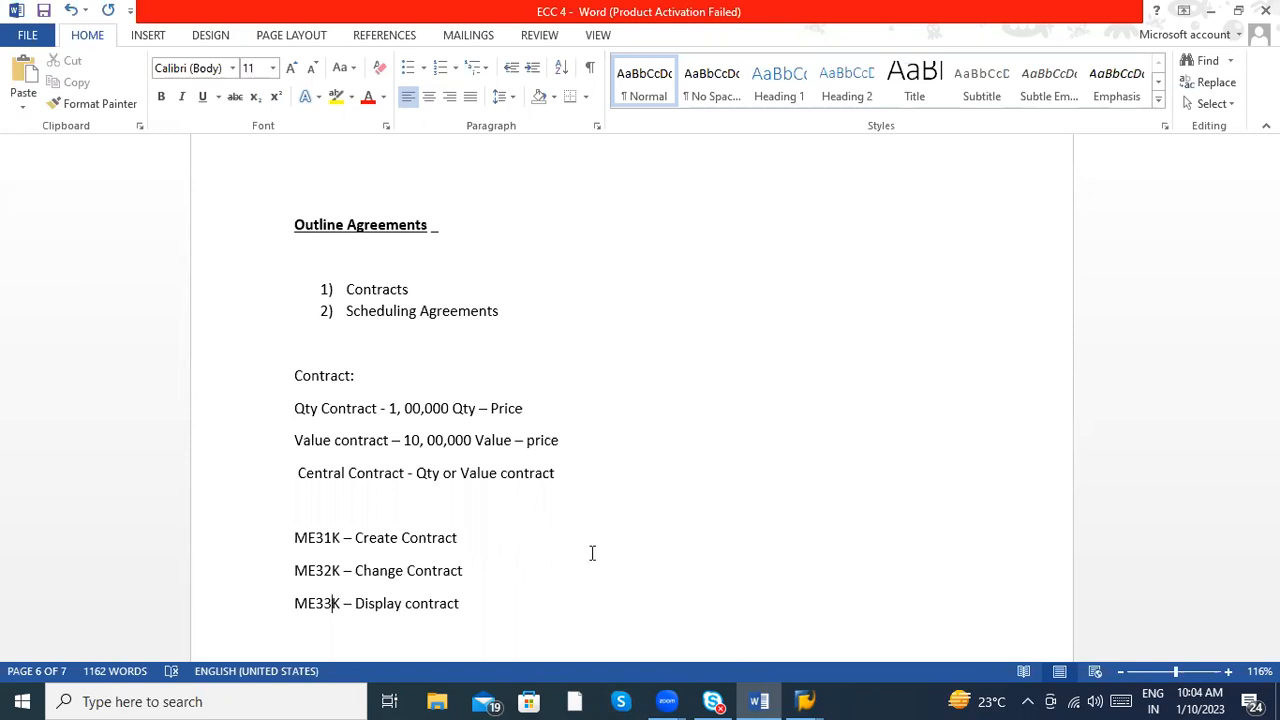
- Add the line "Scheduling agreement :" below the ME33K entry and start a numbered list under it
key("Return")
key("Return")
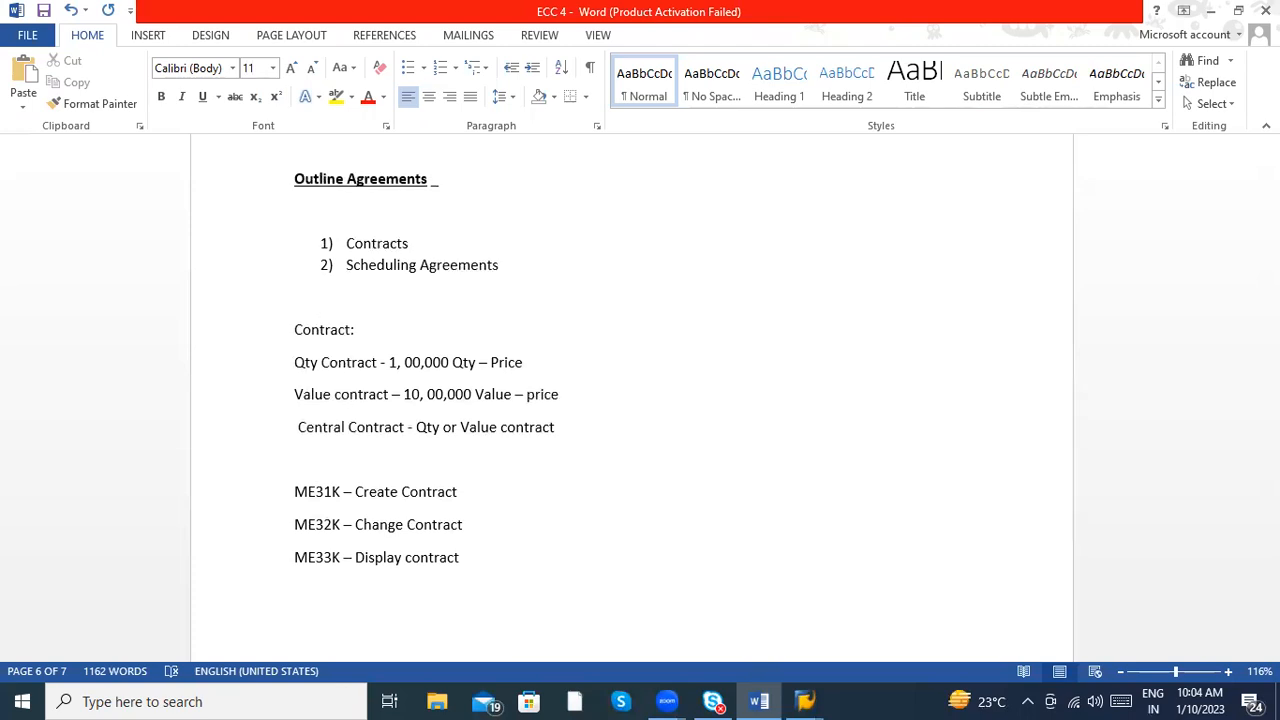
type("Scheduling agreement ")
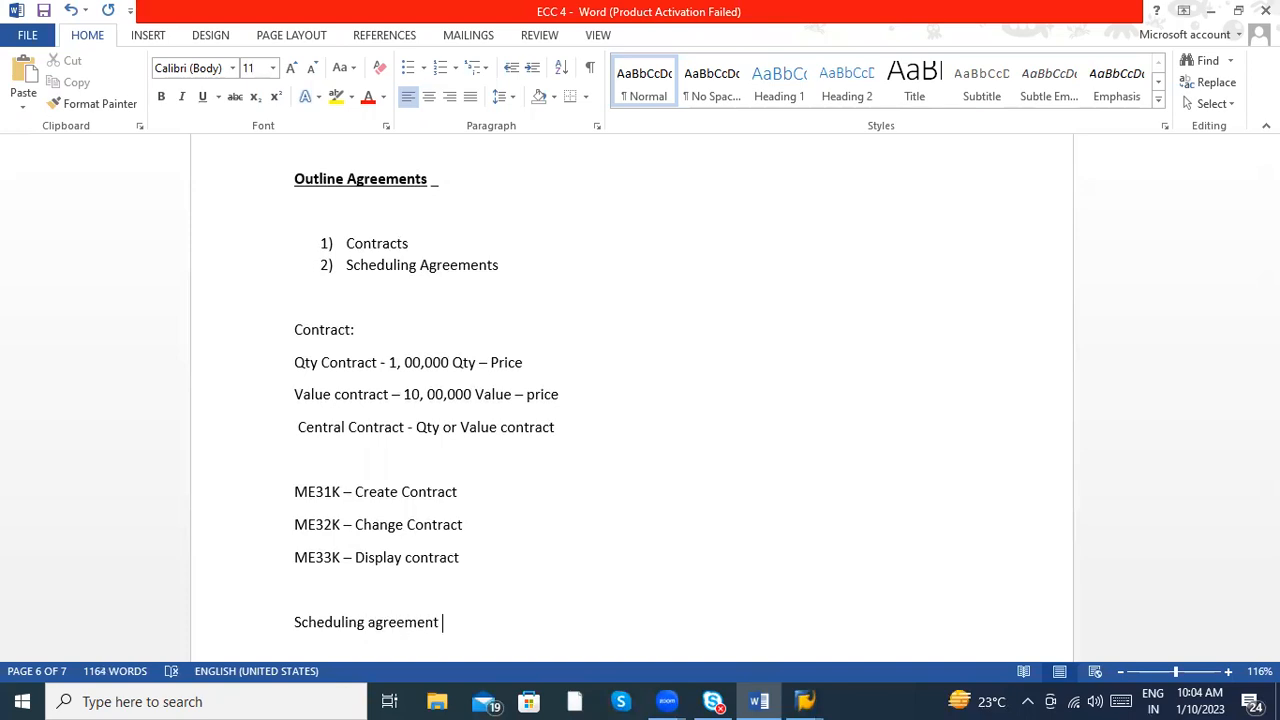
type(":")
key("Return")
type("1)")
- Apply the suggested grammar correction that removes the space before the colon in the "Scheduling agreement" line
left_click(413, 624)
key("Down")
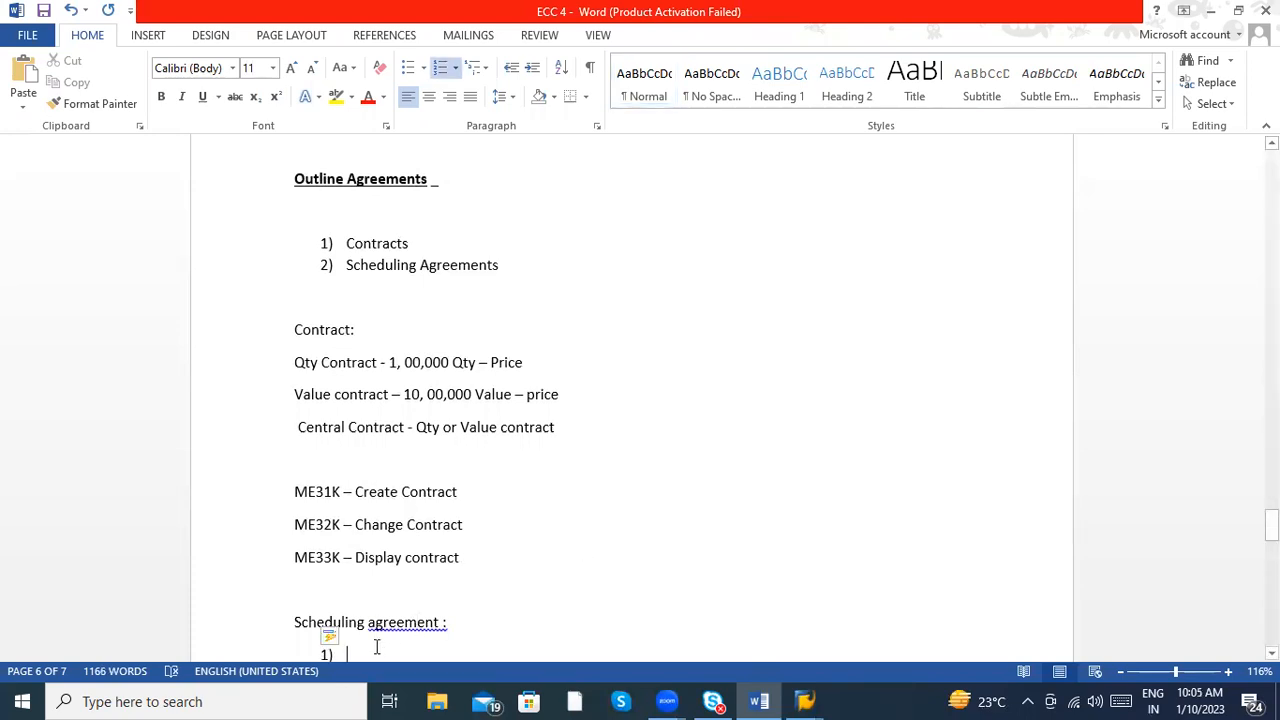
right_click(428, 625)
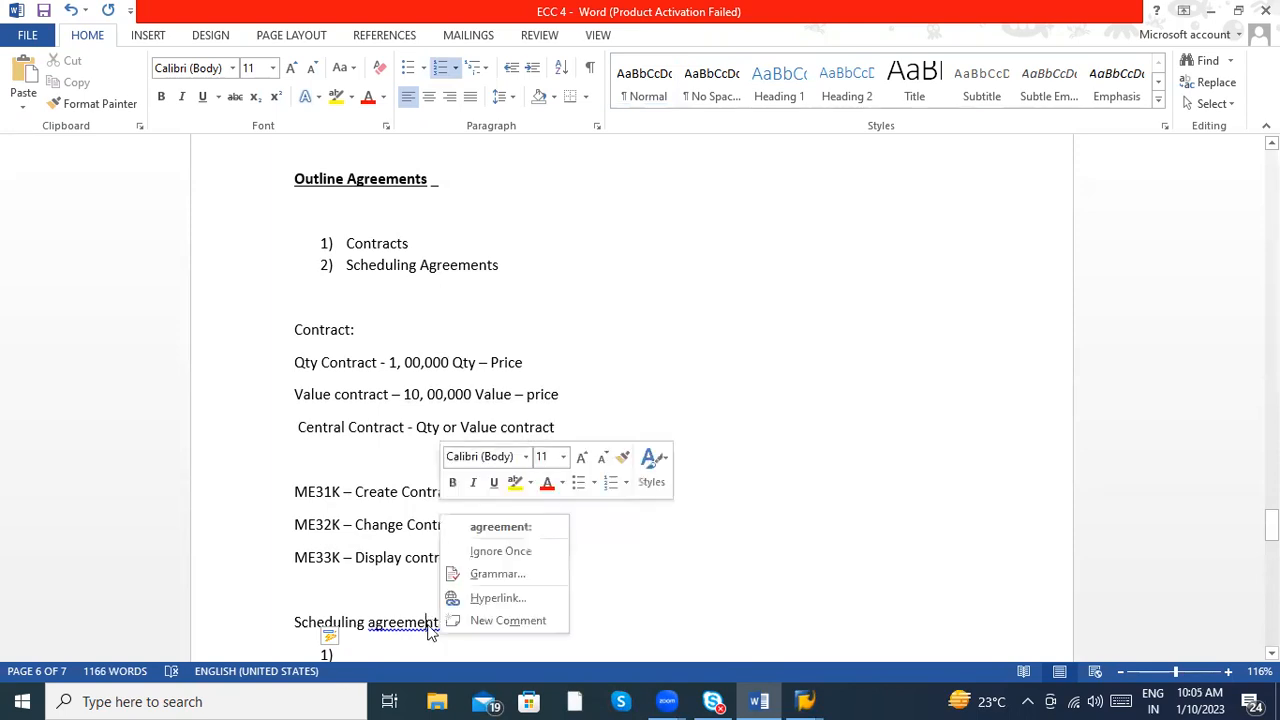
left_click(497, 529)
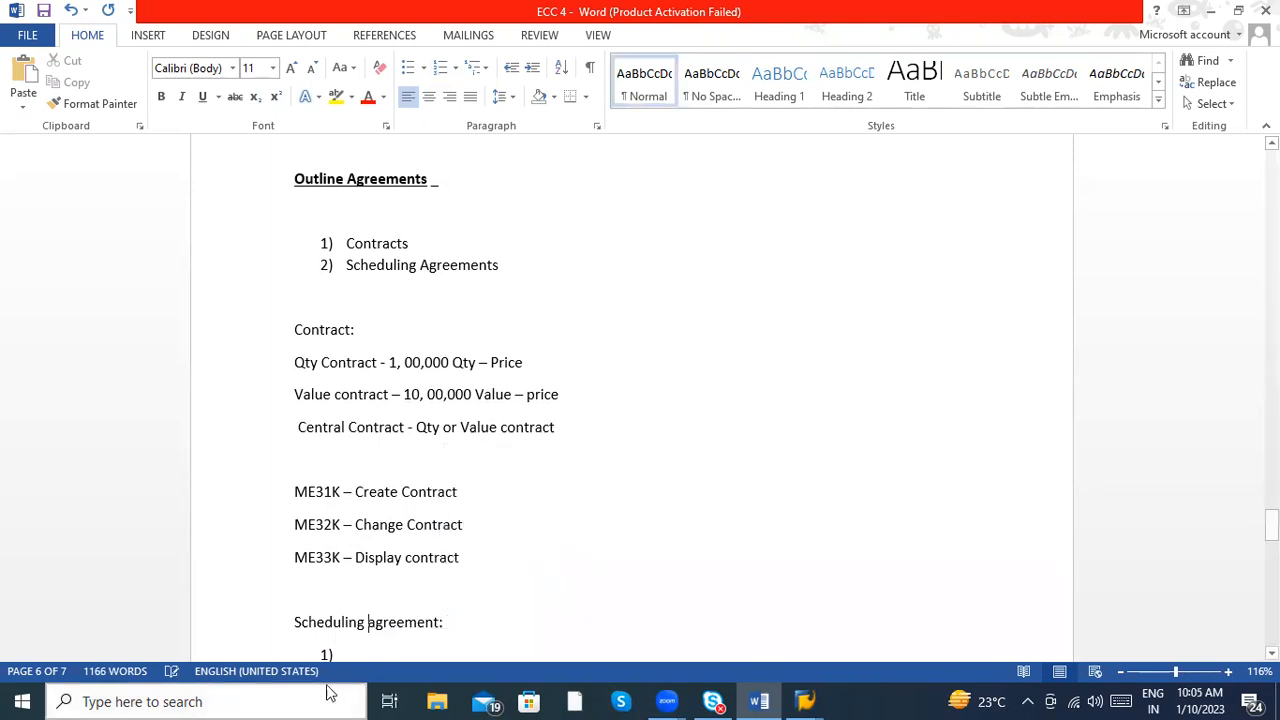
- Enter "With release of agreement" as item 1 under "Scheduling agreement:" and add an empty item 2
left_click(369, 655)
type("1)")
key("BackSpace")
key("BackSpace")
type("with release ")
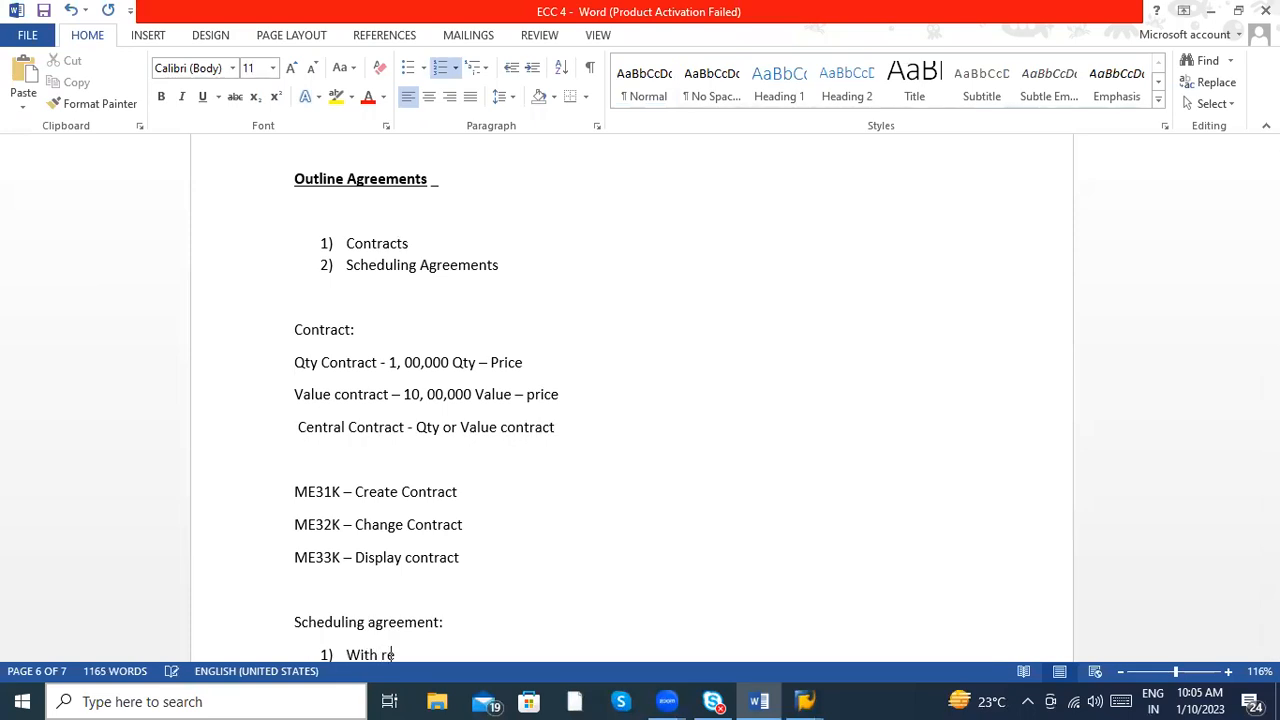
type("of agreement")
key("Return")
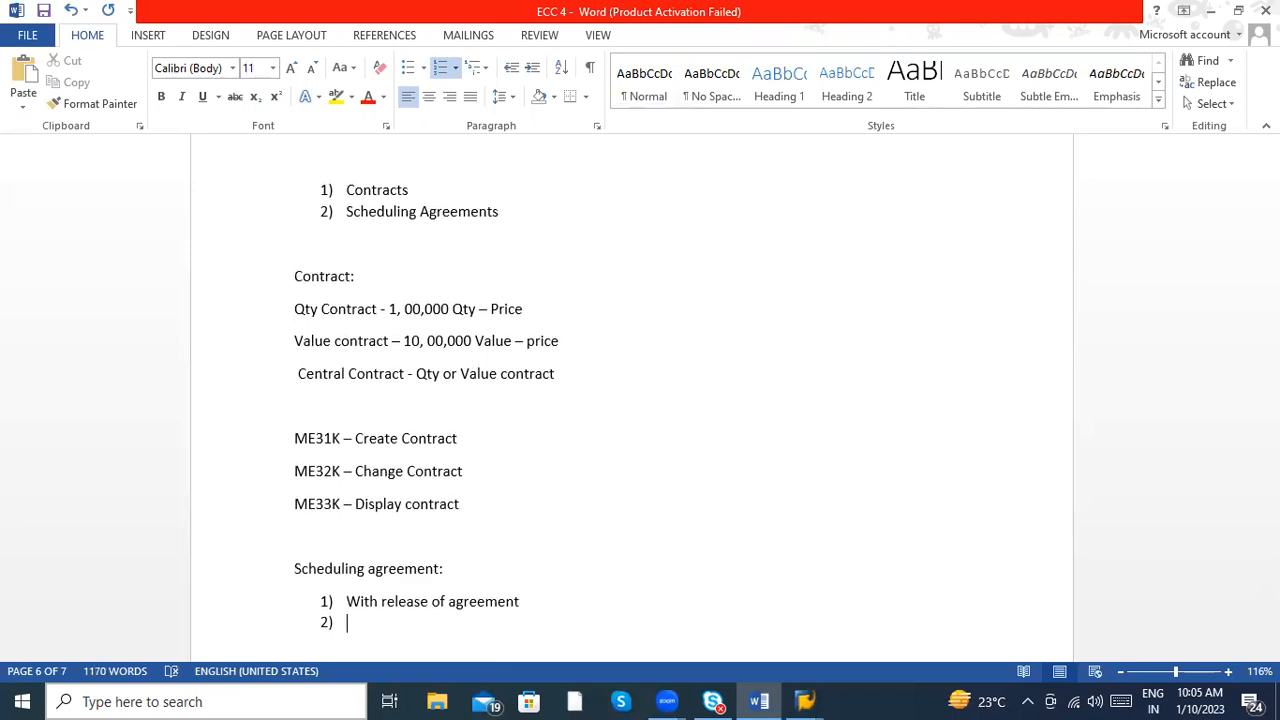
- Replace the word "agreement" in item 1 with "schedule lines" so it reads "With release of schedule lines"
left_click(520, 601)
key("BackSpace")
key("BackSpace")
key("BackSpace")
key("BackSpace")
key("BackSpace")
key("BackSpace")
key("BackSpace")
key("BackSpace")
key("BackSpace")
type("schedule l")
key("BackSpace")
type("lines ")
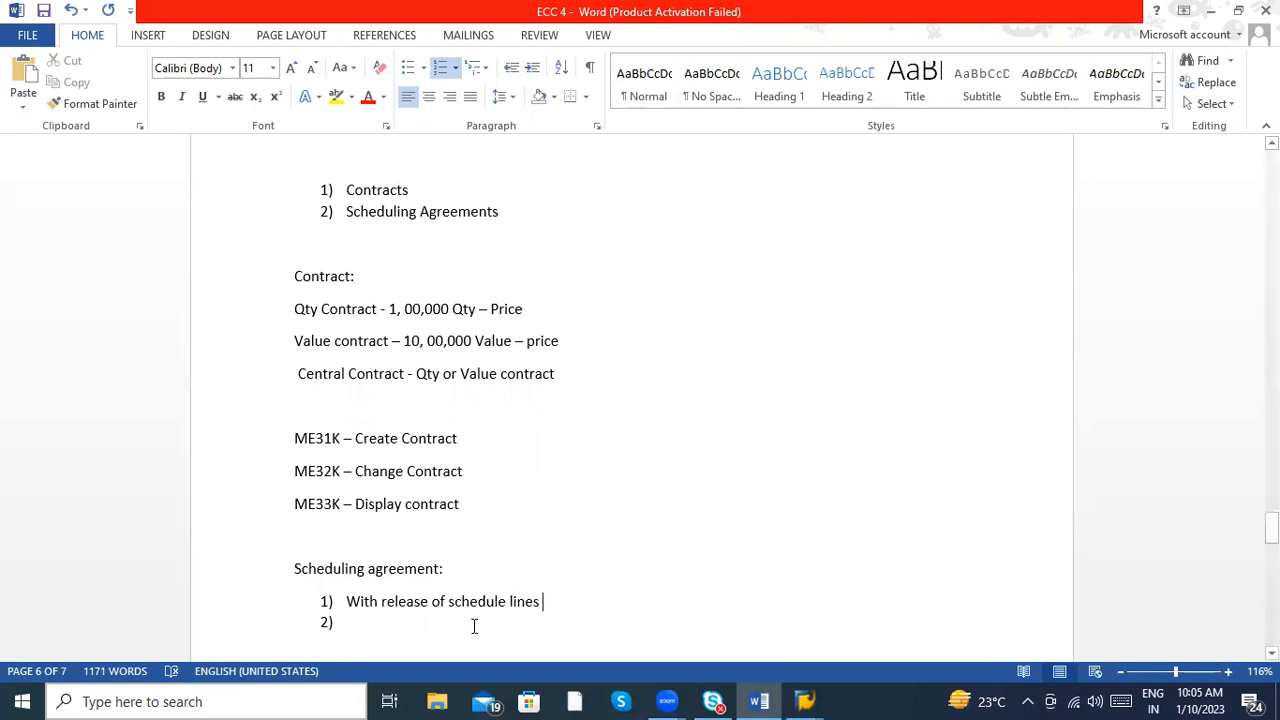
type("witho")
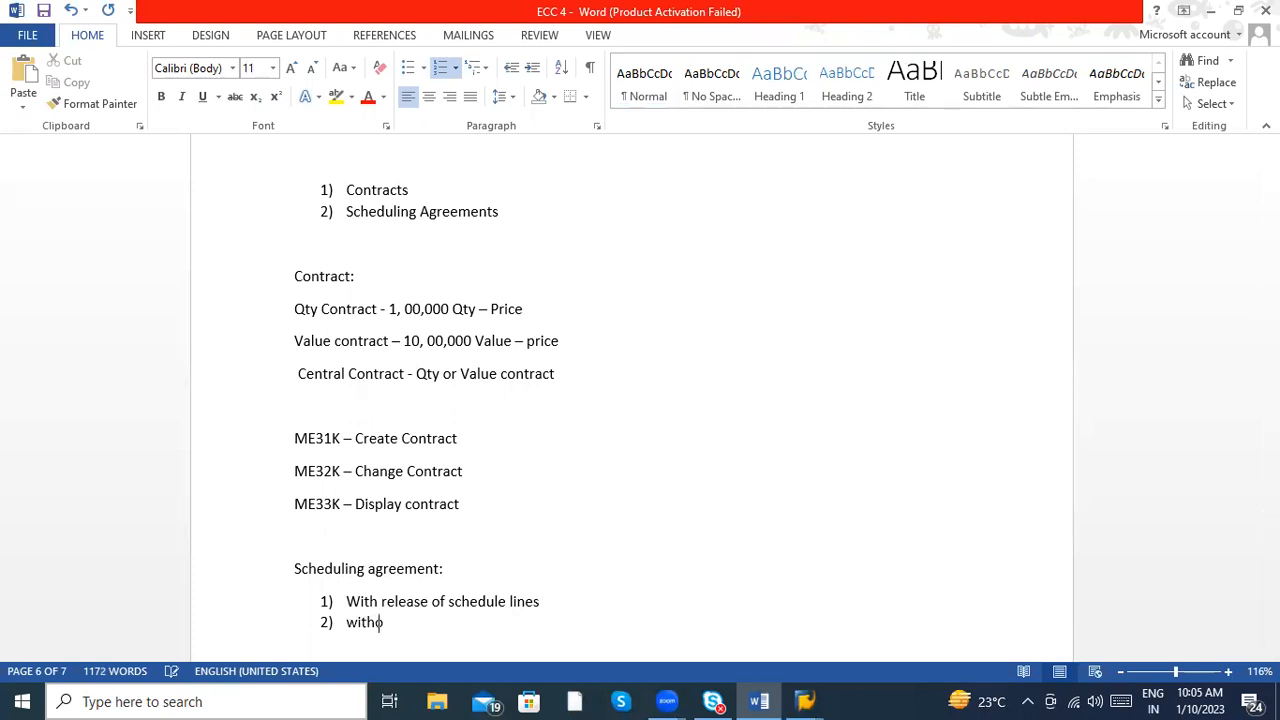
type("ut release")
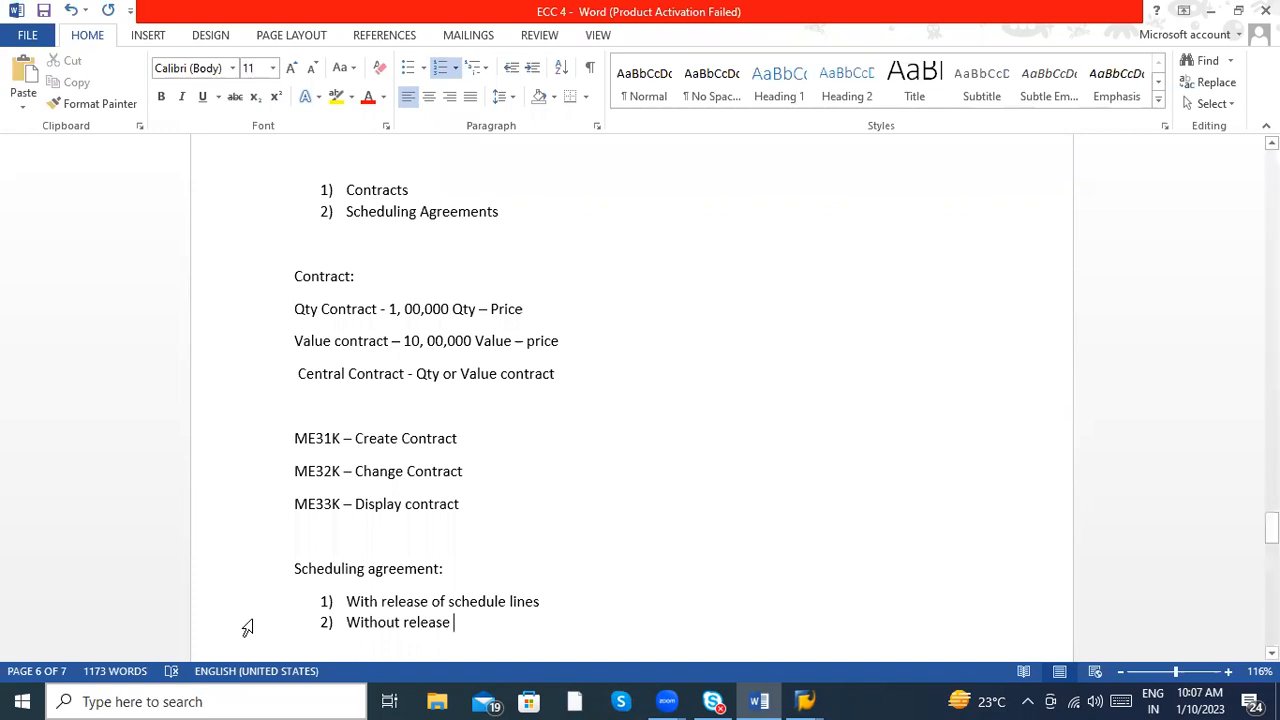
- Enter "Without release" as item 2 under "Scheduling agreement:" and add empty lines below the numbered list
left_click(474, 636)
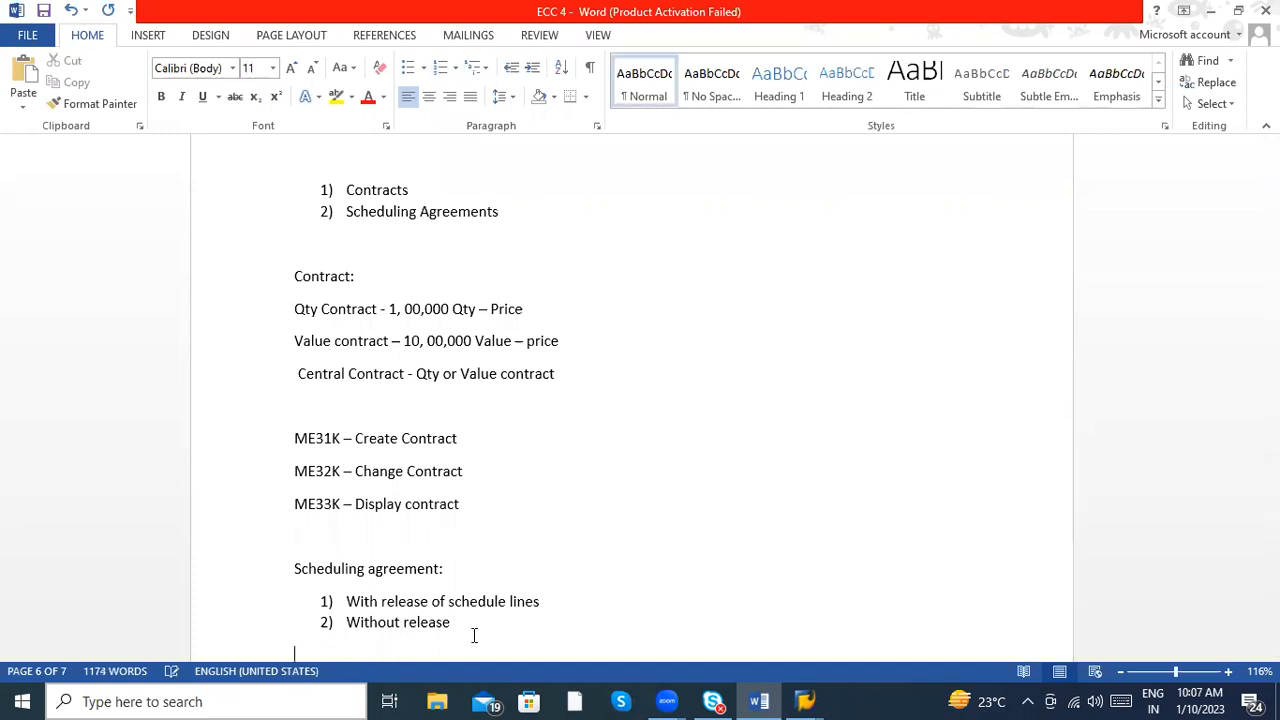
key("Return")
key("Return")
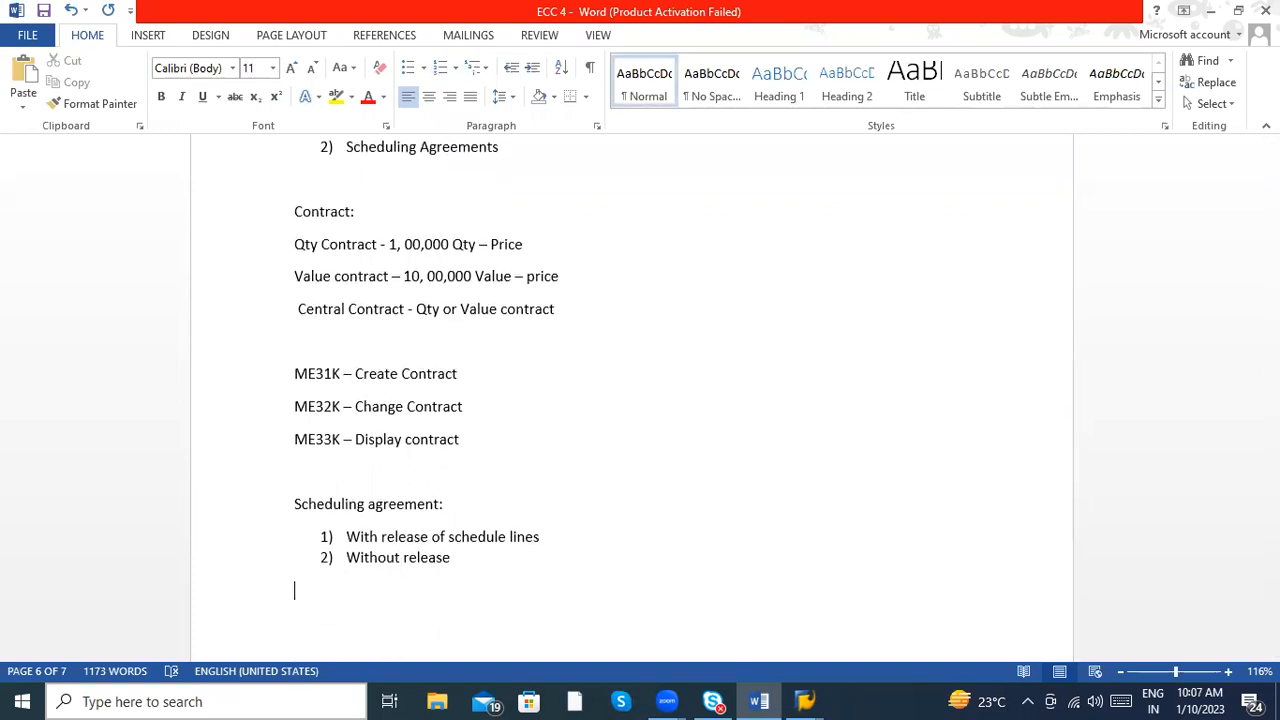
- Add the transaction code line "ME31L – Create Scheduling agreement" below the scheduling agreement types, separated by a blank line
type("ME31")
key("BackSpace")
type("L - Create Scheduling")
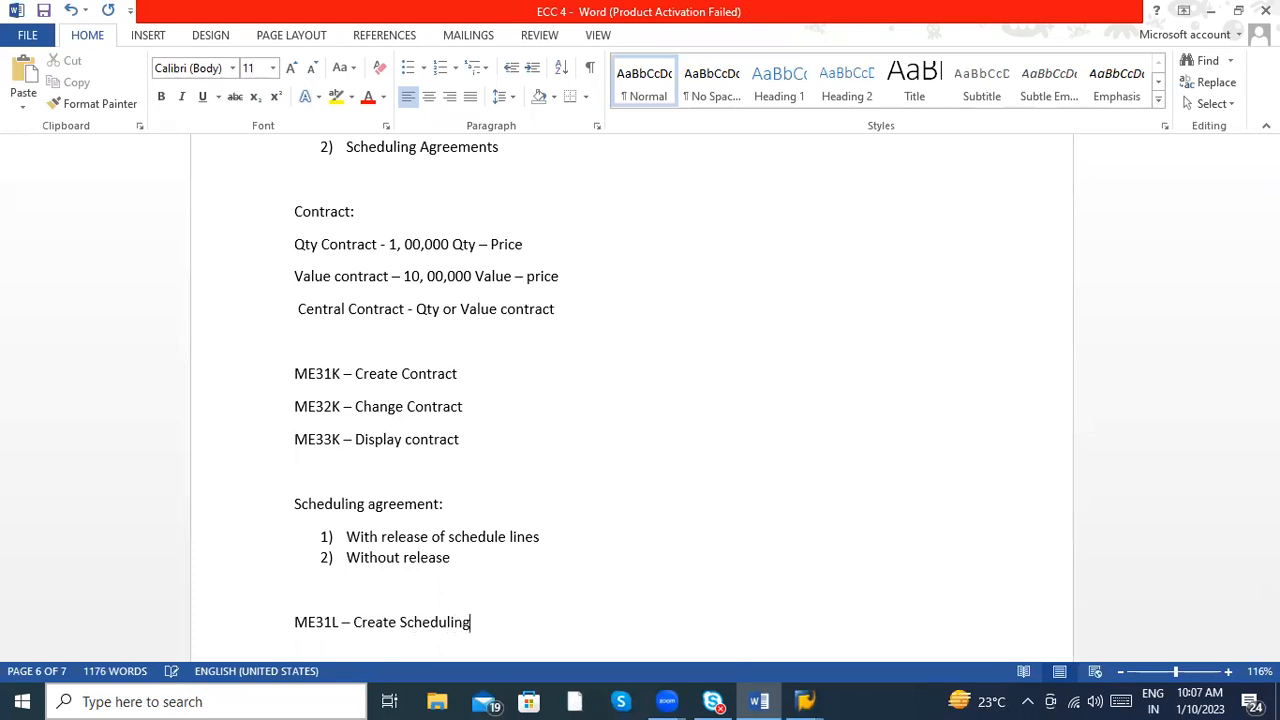
type(" agreement ME3")
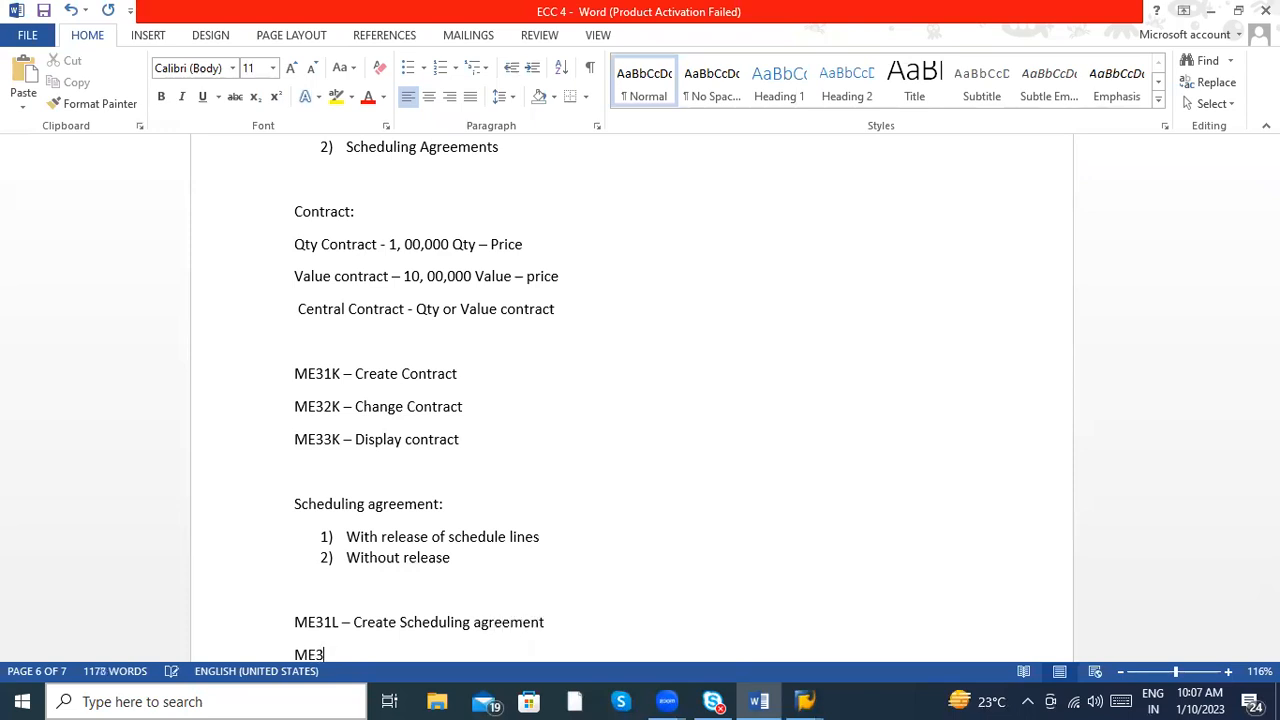
type("2LL – Change Schedul")
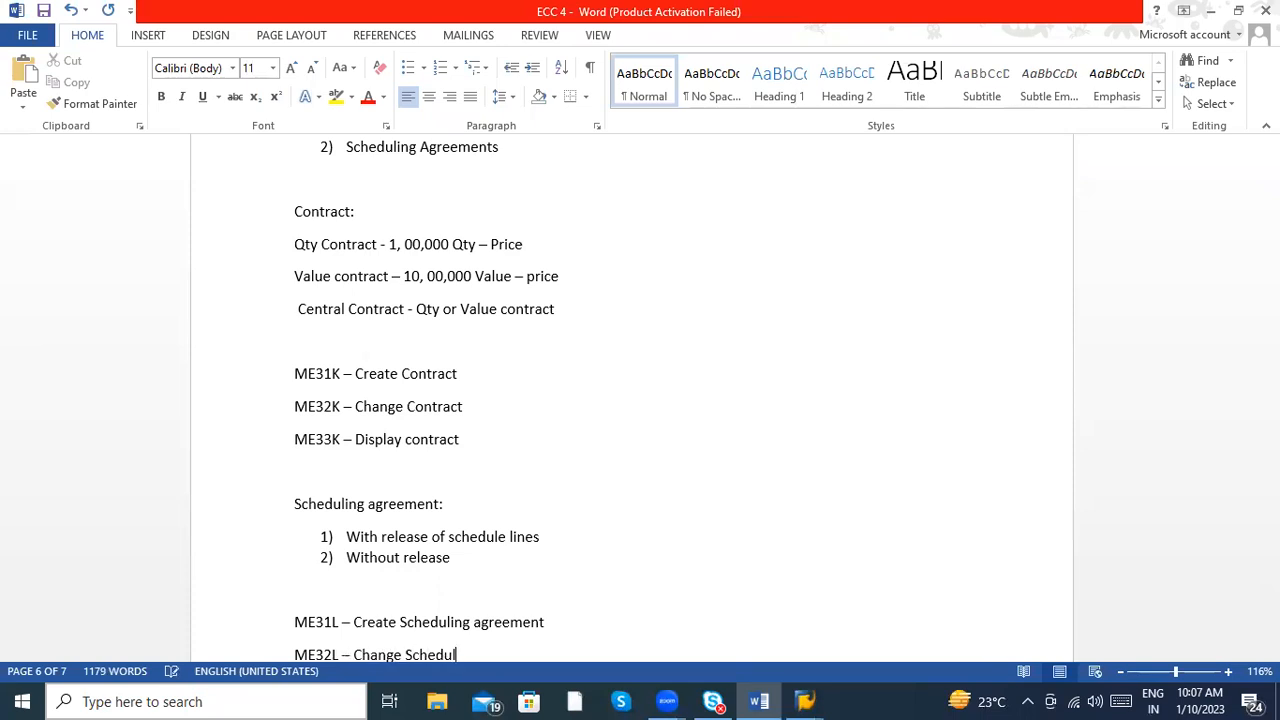
type("ign a")
- Add the line "ME32L – Change Scheduling agreement" below the ME31L entry
key("BackSpace")
key("BackSpace")
key("BackSpace")
key("BackSpace")
key("BackSpace")
type("ing agreement")
key("Return")
- Add the line "ME33L – Display Scheduling agreement" below the ME32L entry
type("ME33")
key("BackSpace")
key("BackSpace")
key("BackSpace")
type("E33L")
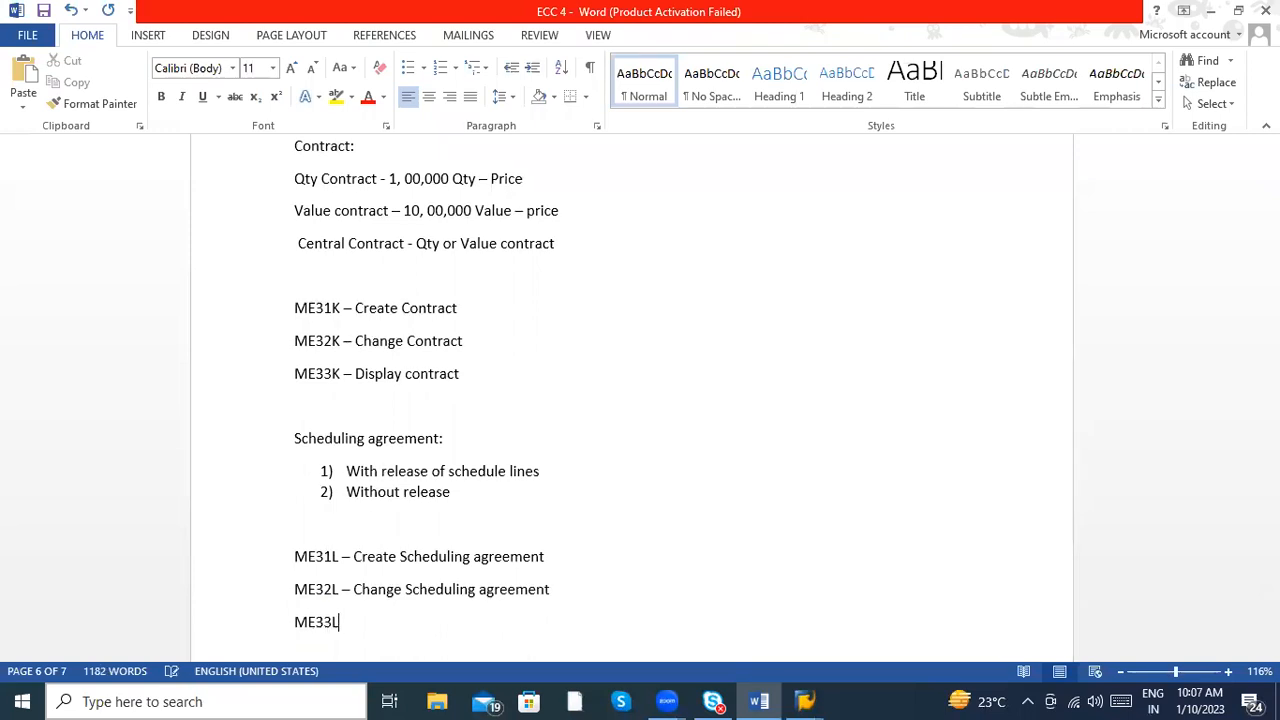
type(" - Dis")
key("BackSpace")
key("BackSpace")
type("isplay Schedu")
type("lign")
key("BackSpace")
key("BackSpace")
key("BackSpace")
type("ng afr")
key("BackSpace")
key("BackSpace")
type("gr")
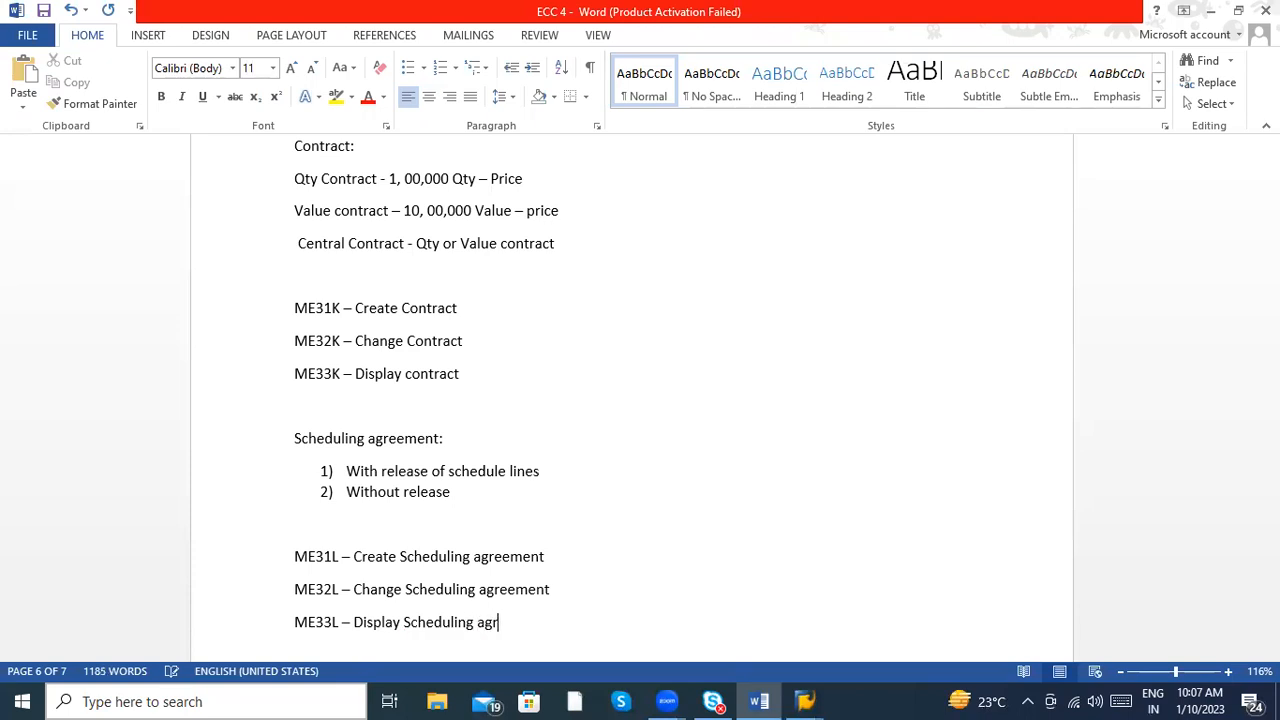
type("eement ME38 - ")
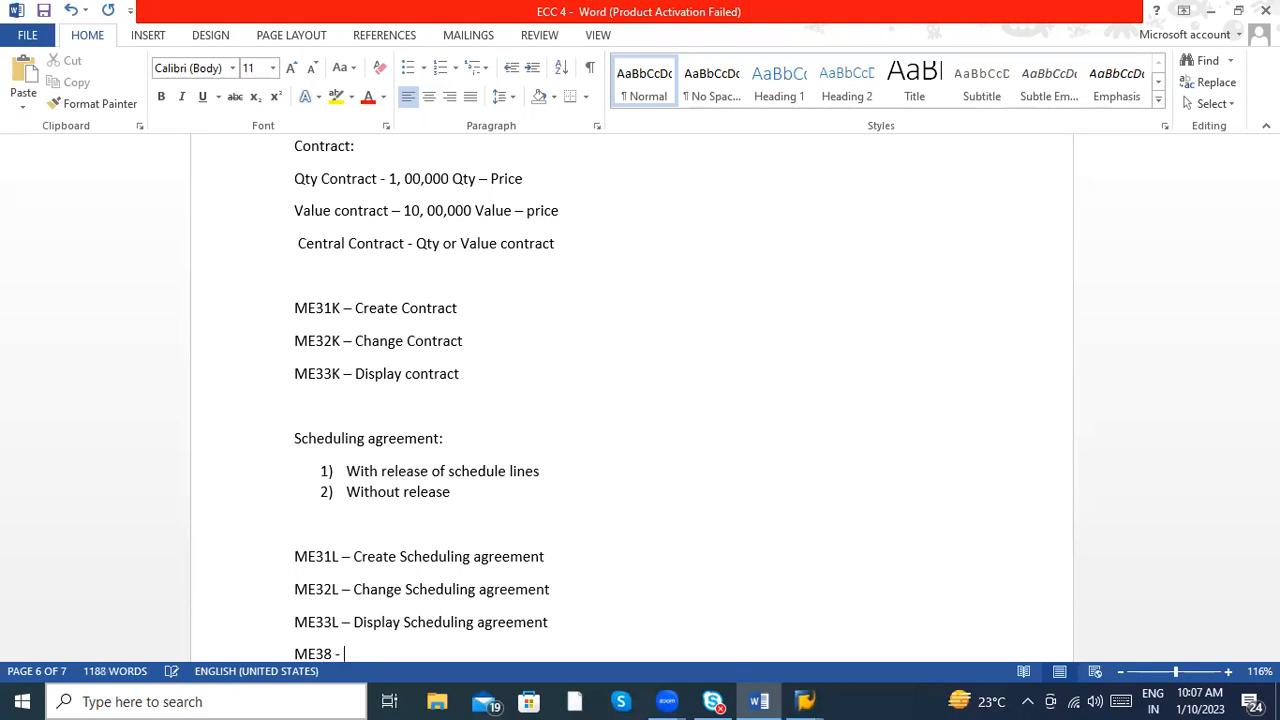
type("Maintain delivery schedules")
- Add the line "ME38 – Maintain delivery schedules" below the ME33L entry, followed by several empty lines
key("Return")
key("Return")
key("Return")
key("Return")
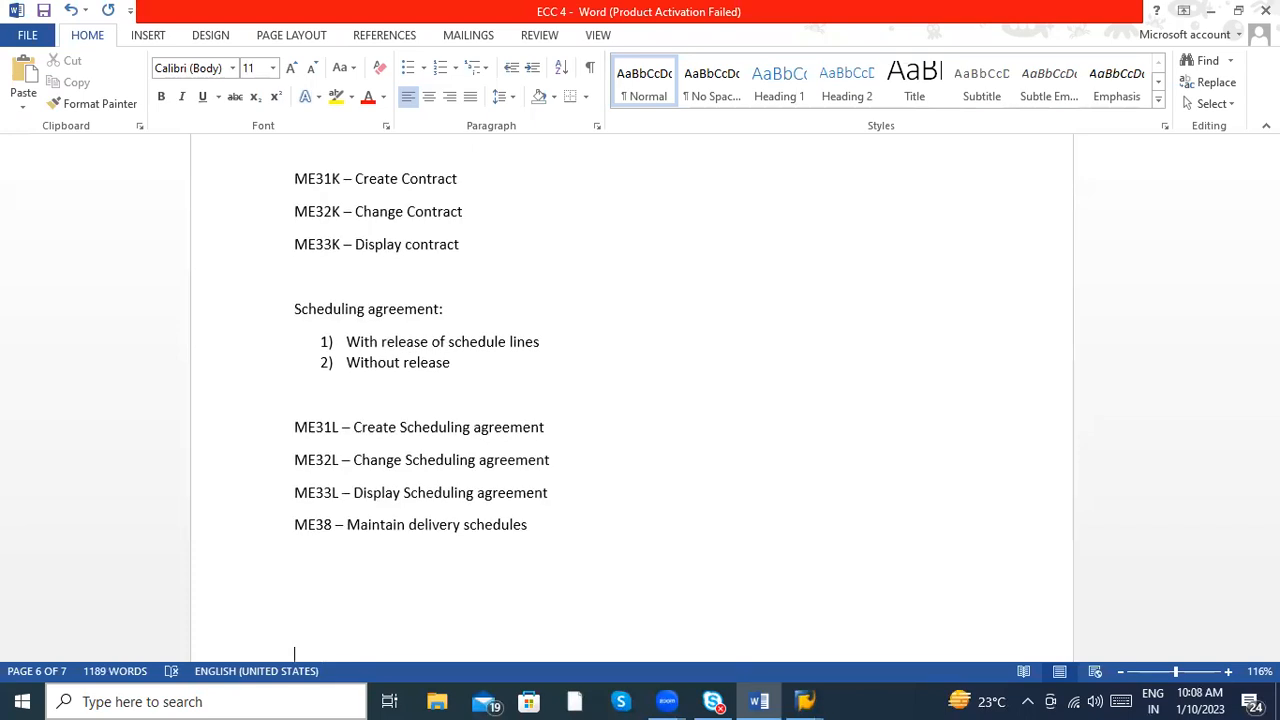
- Append the note "( Dates of delivery )" to the end of the ME38 line
type("( Dates of delivr")
type("ry )")
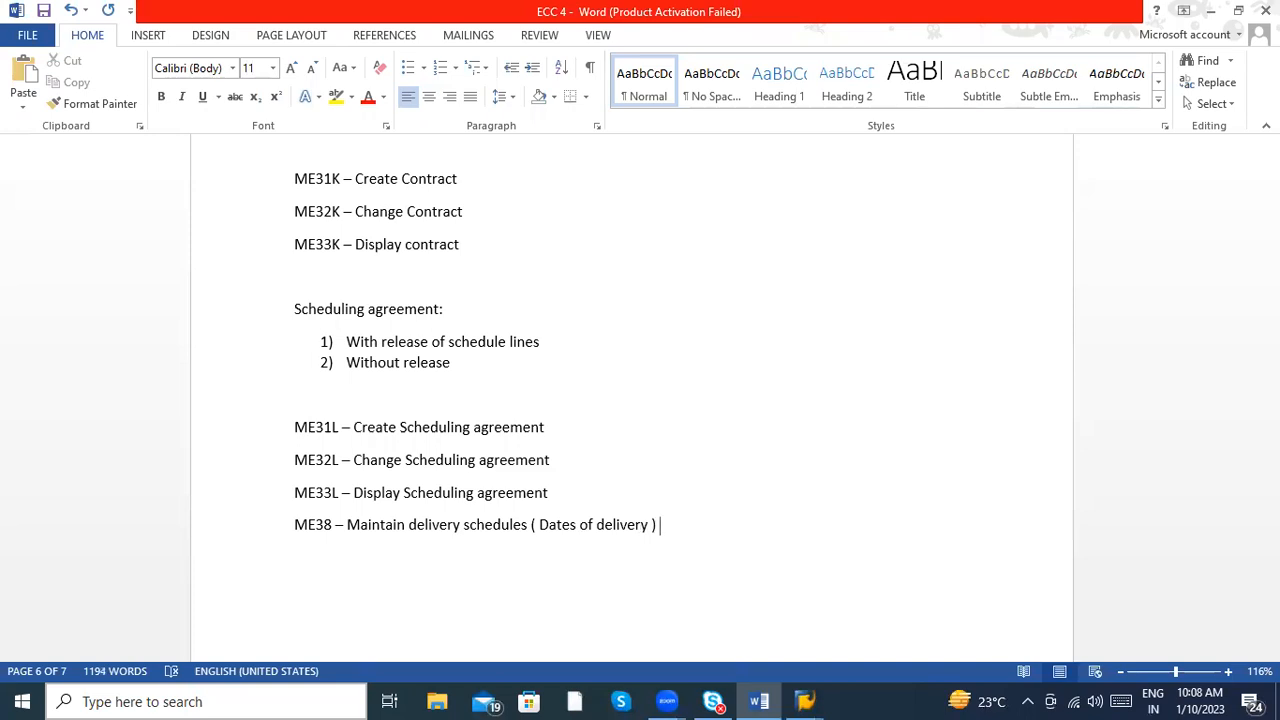
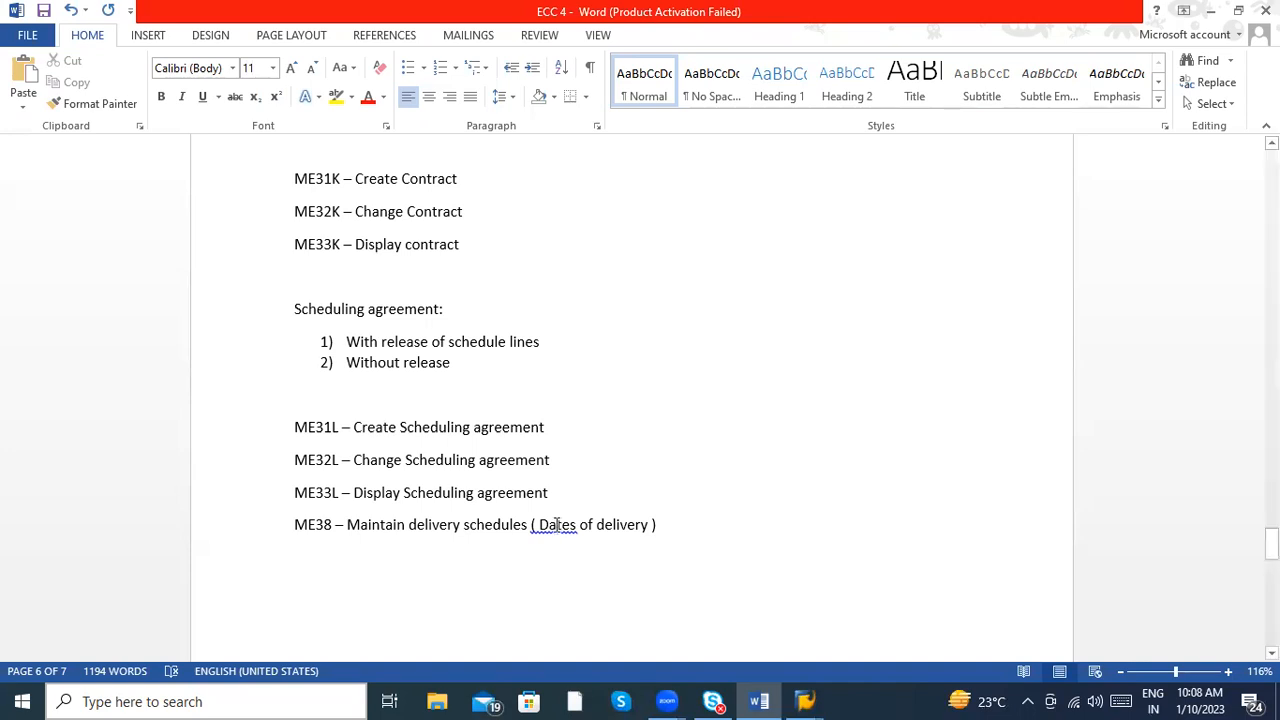
- Correct the bracket spacing in the ME38 line so the note reads "(Dates of delivery)"
right_click(556, 524)
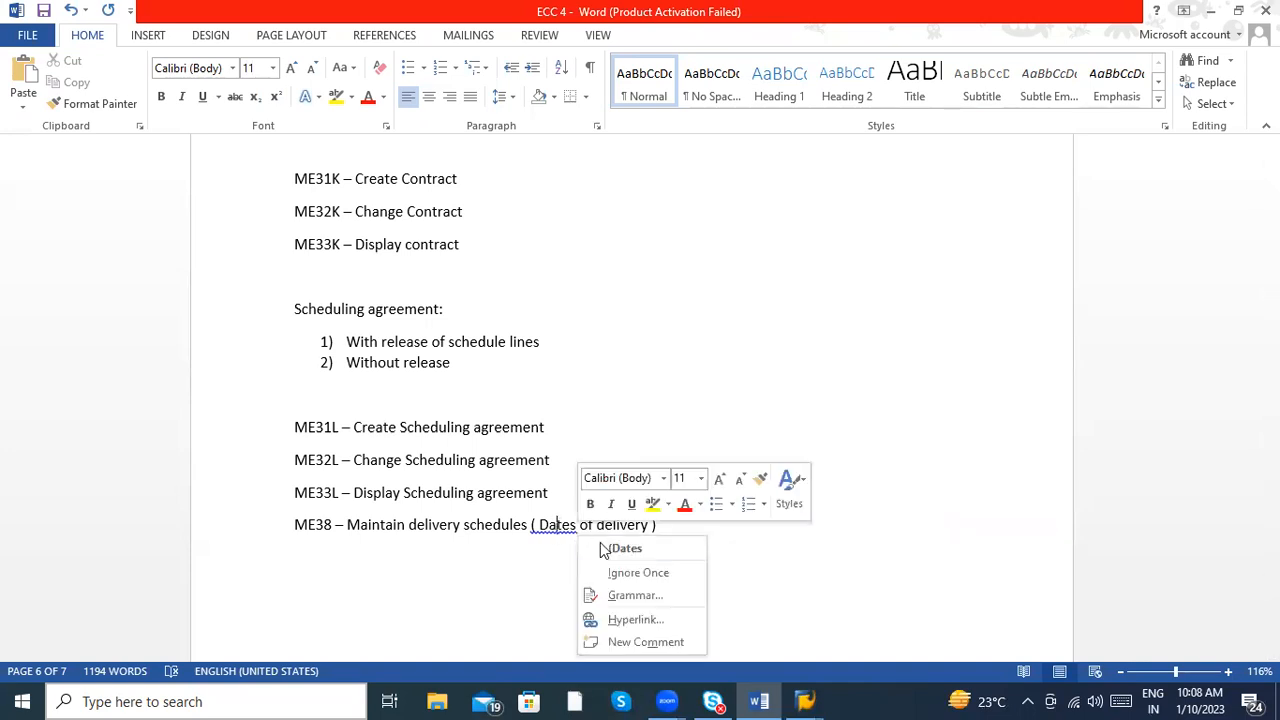
left_click(620, 549)
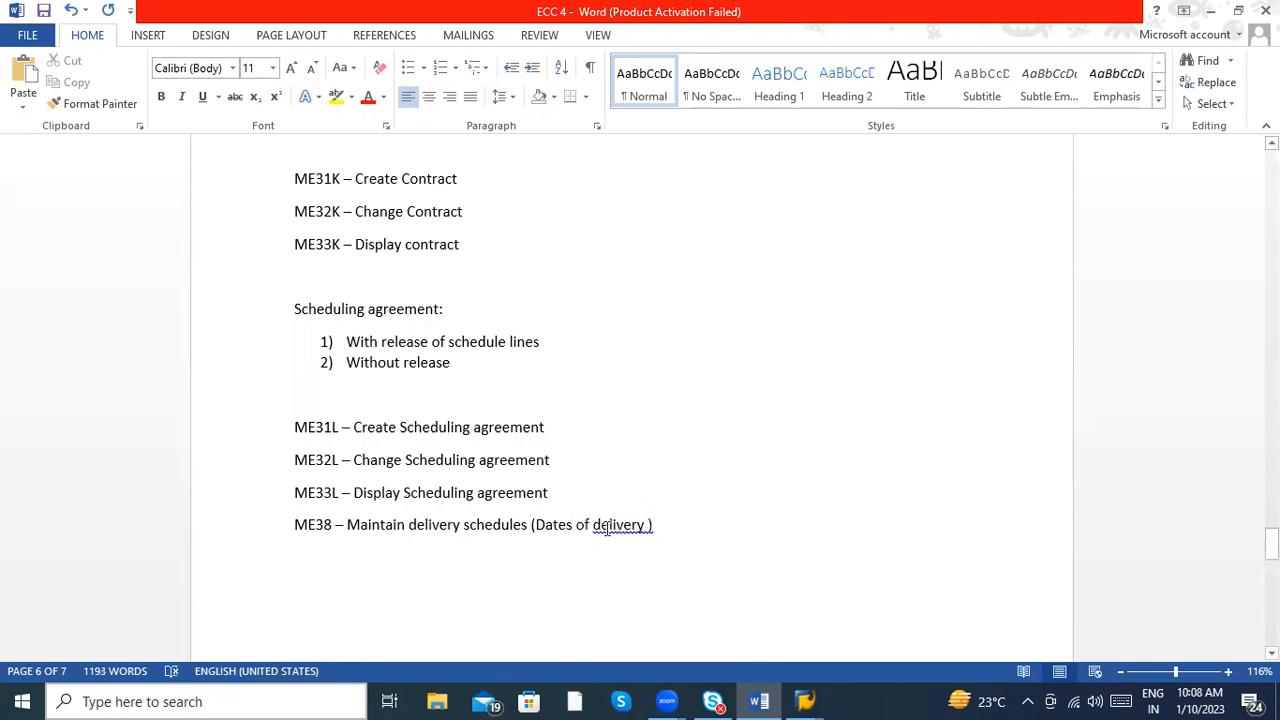
right_click(607, 528)
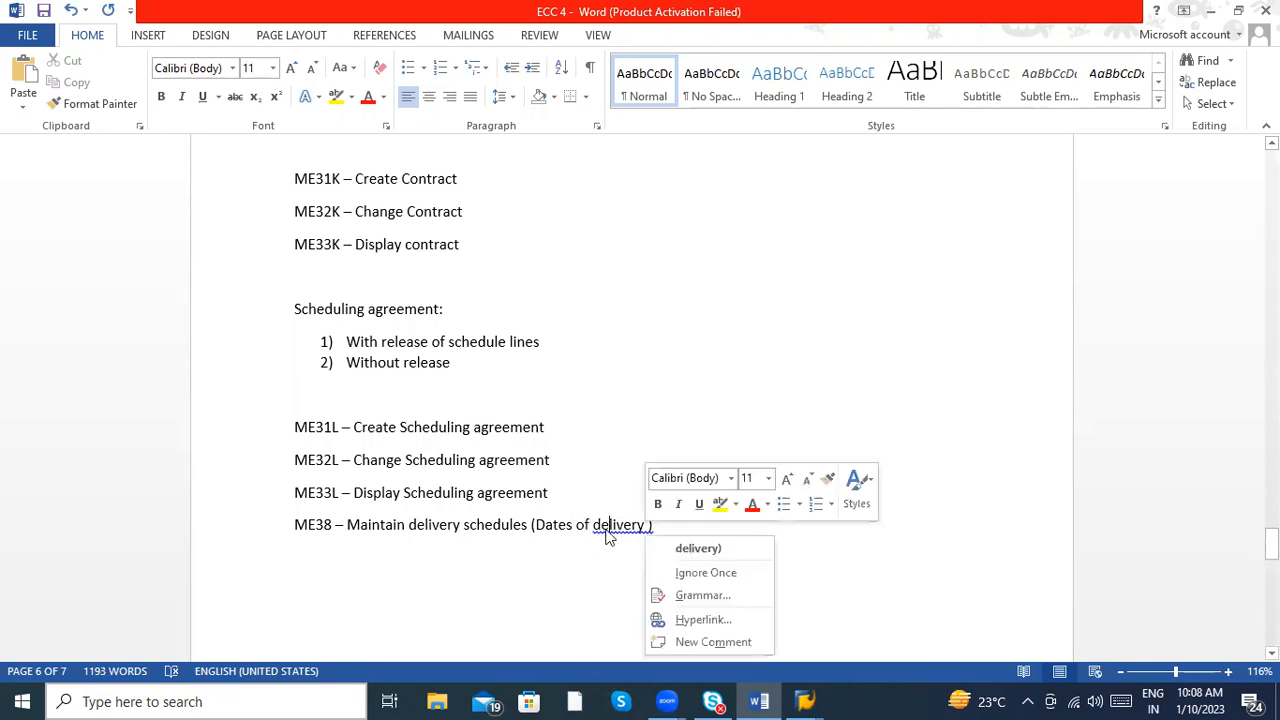
left_click(661, 549)
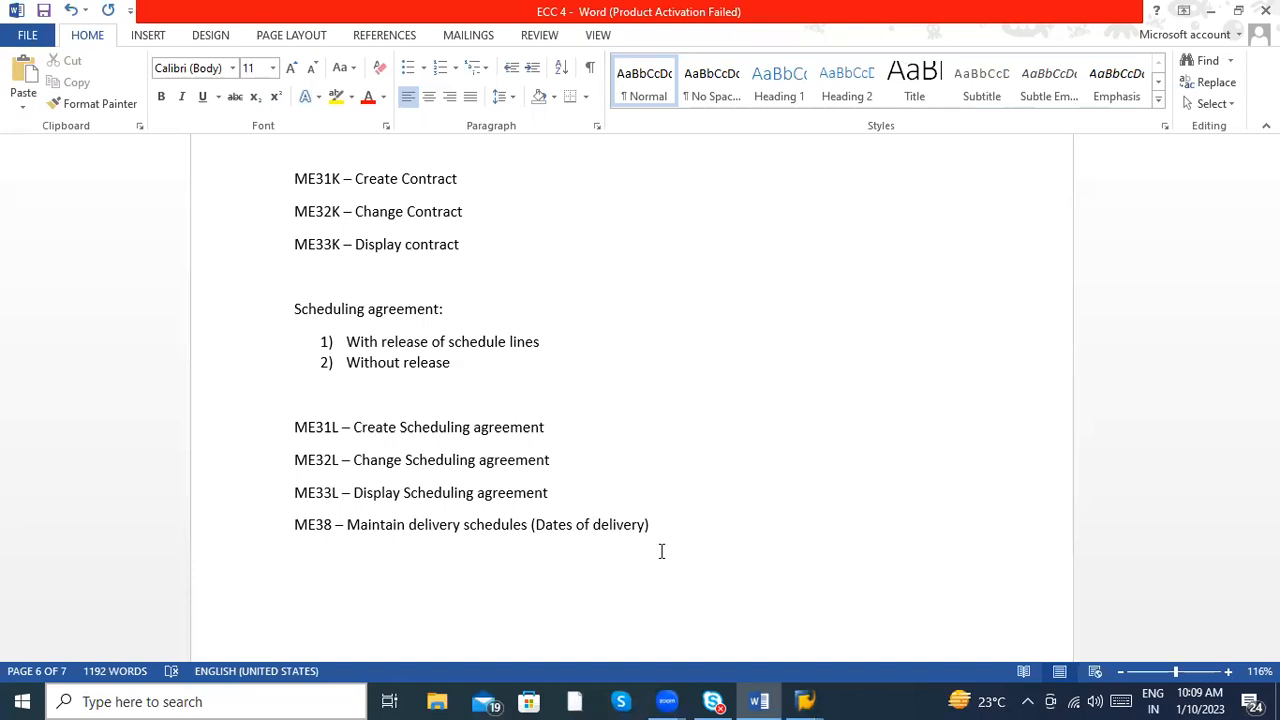
left_click(661, 551)
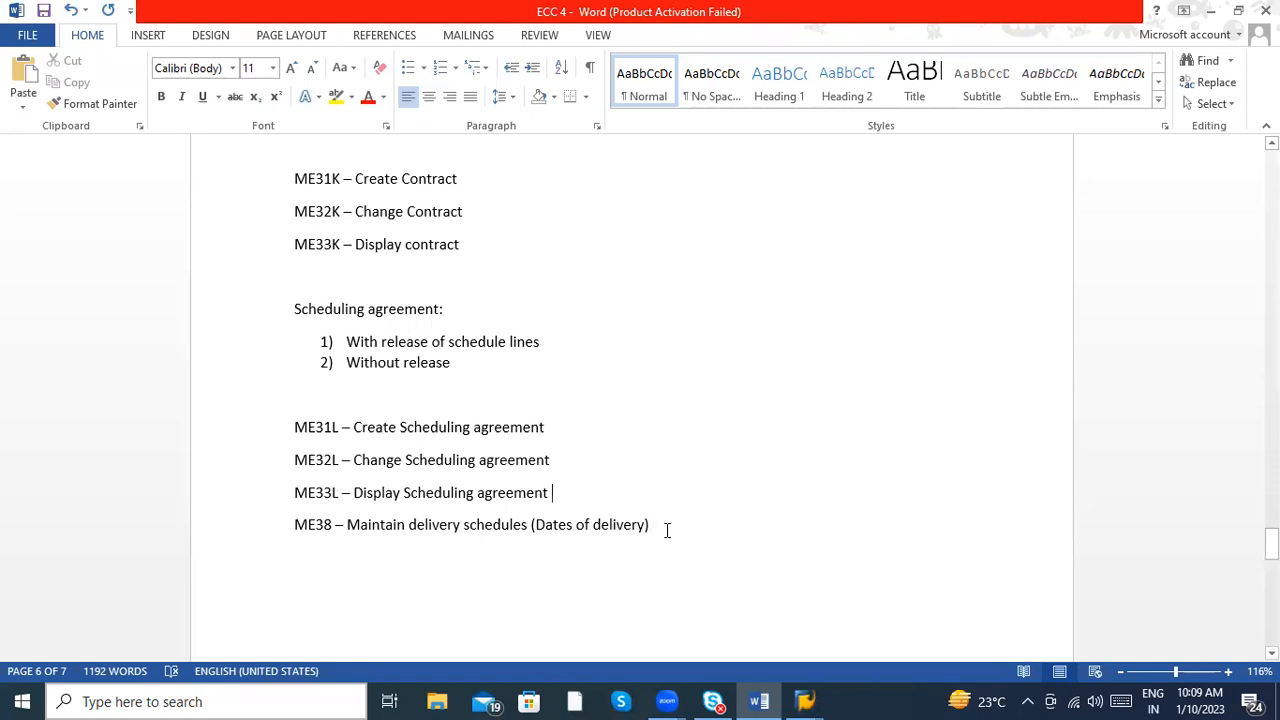
- Review the notes from the business process transaction codes through invoice verification to the Outline Agreements section
scroll(667, 530, "up", 15)
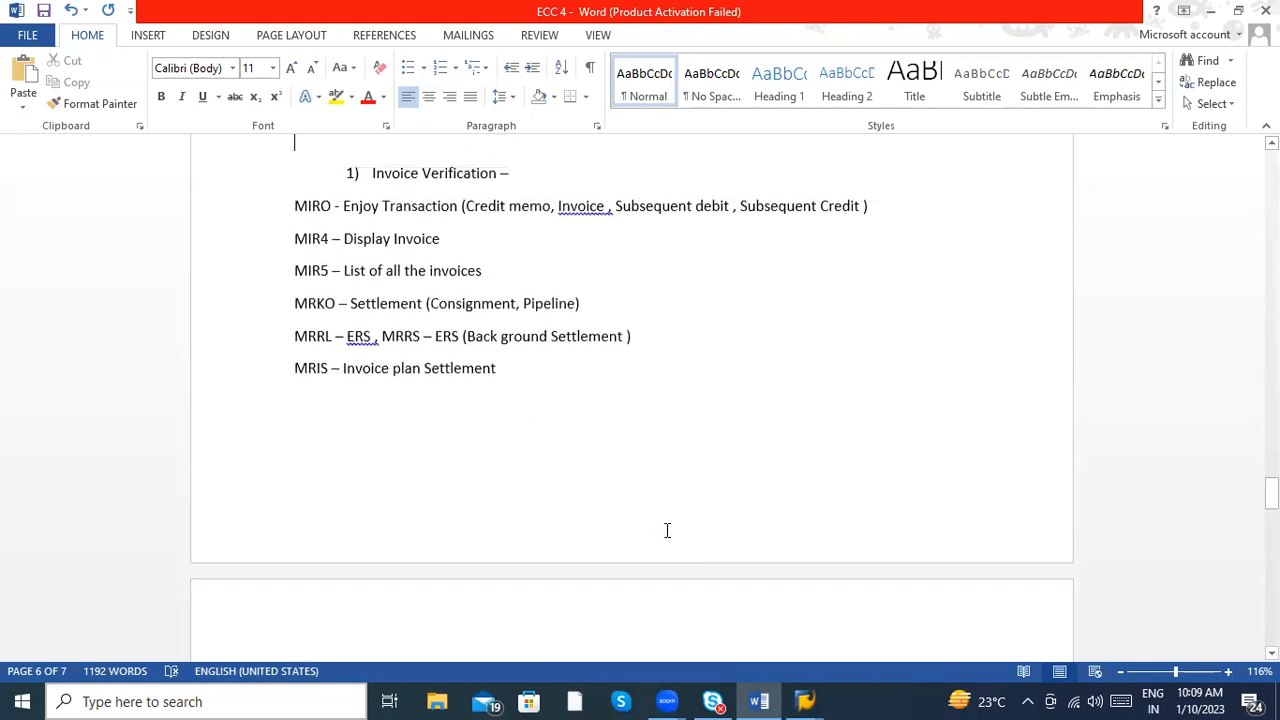
scroll(667, 530, "up", 6)
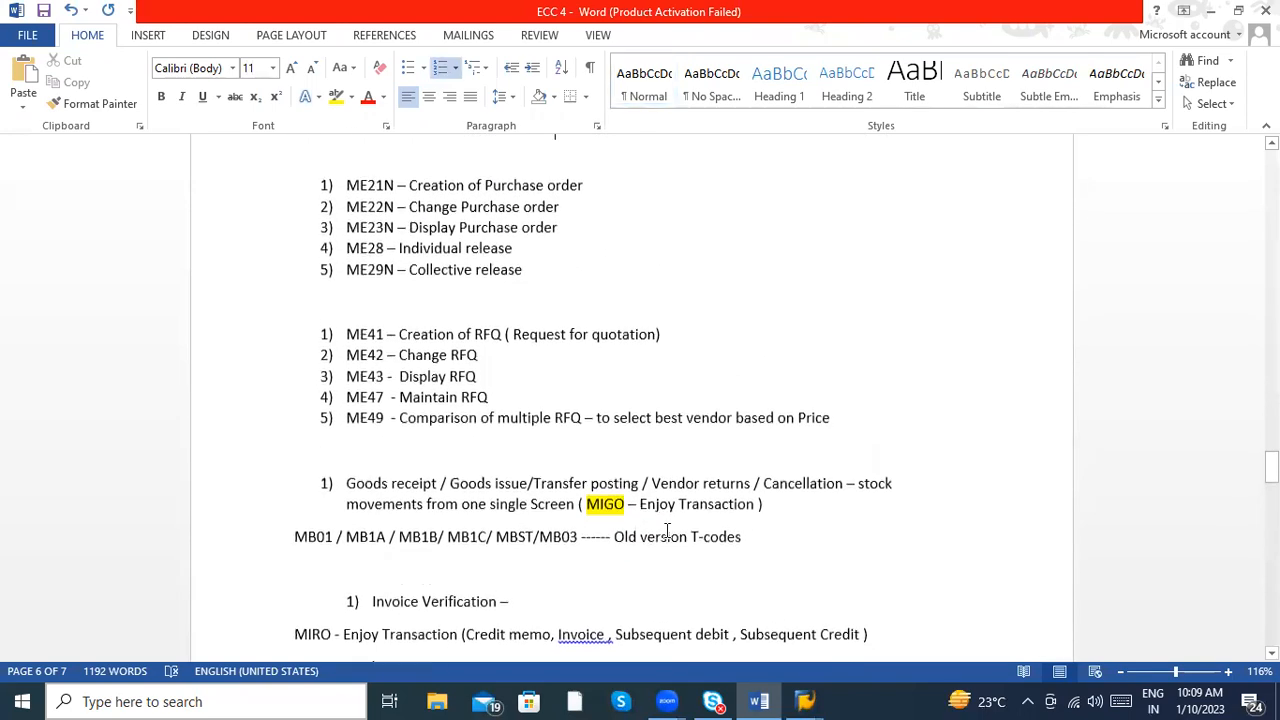
scroll(667, 530, "up", 1)
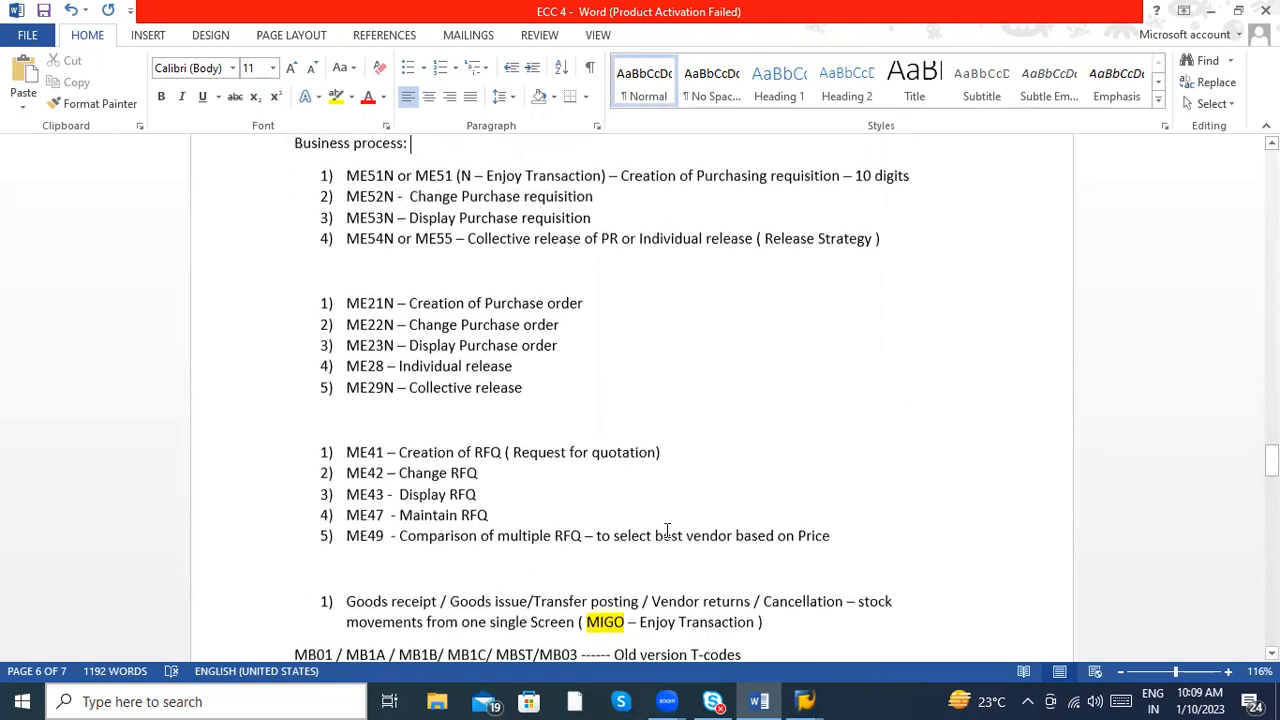
left_click(528, 389)
key("Down")
key("Down")
key("Down")
key("Down")
key("Down")
key("Down")
key("Down")
key("Down")
key("Down")
key("Down")
key("Down")
key("Down")
key("Down")
key("Down")
key("Down")
key("Down")
key("Down")
key("Down")
key("Down")
key("Down")
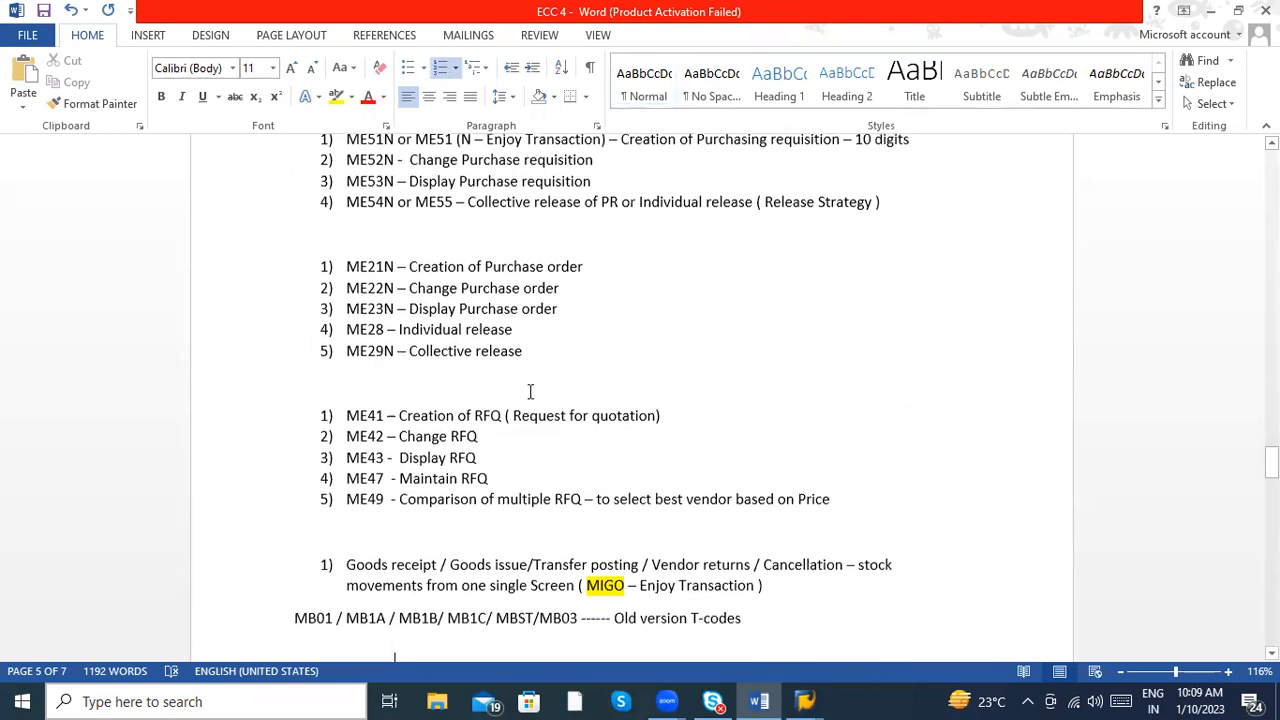
key("Down")
key("Down")
key("Down")
key("Down")
key("Down")
key("Down")
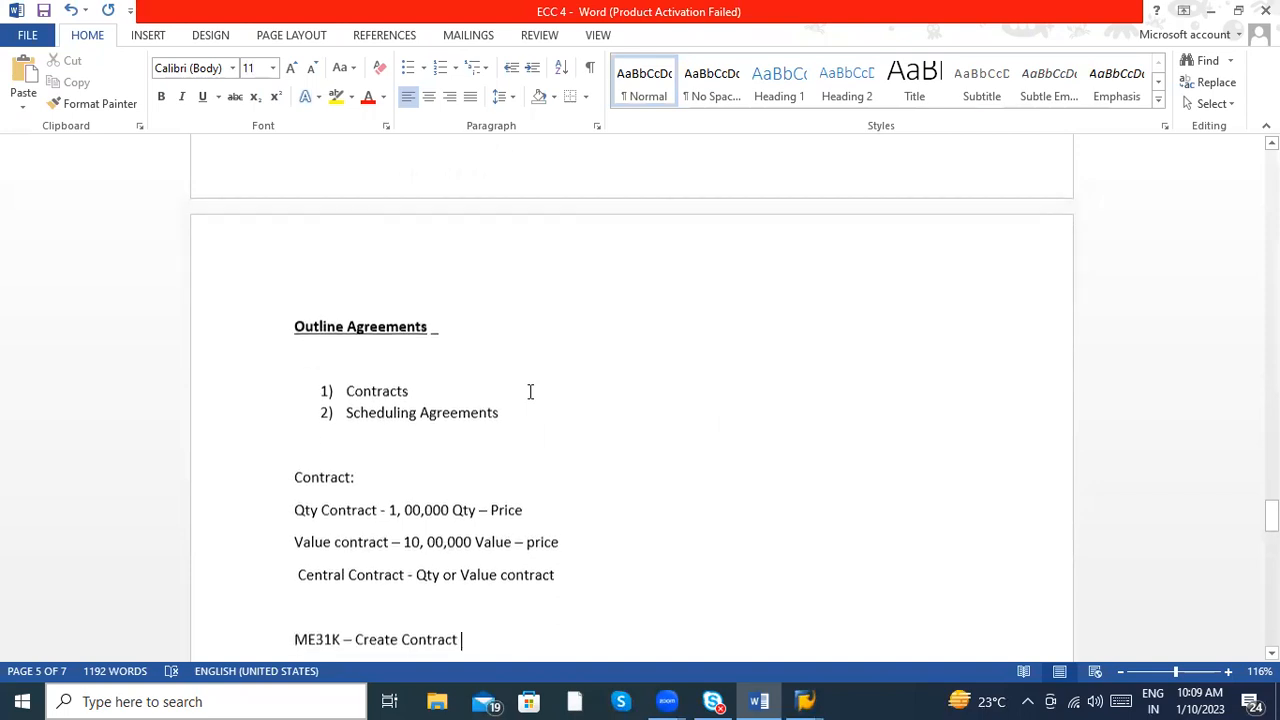
key("Down")
key("Down")
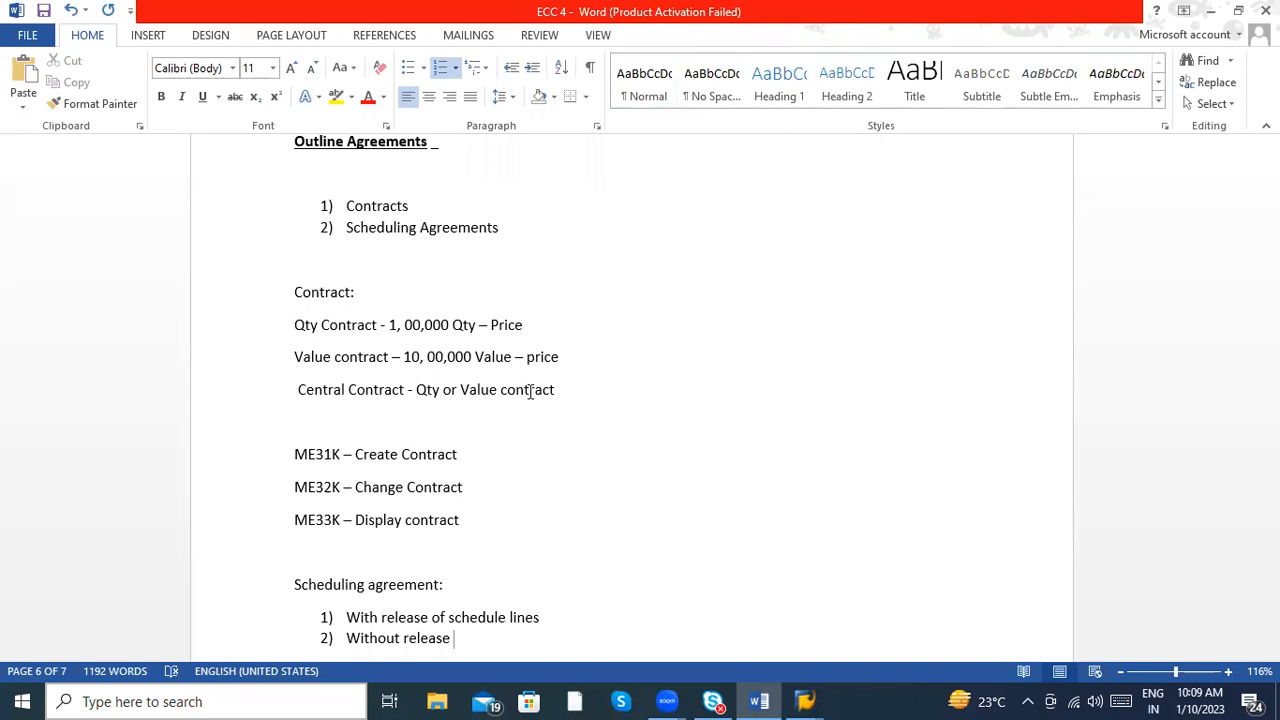
key("Down")
key("Down")
key("Up")
key("Up")
key("Up")
key("Up")
key("Up")
key("Up")
key("Up")
key("Up")
key("Up")
key("Up")
key("Up")
key("Up")
key("Up")
key("Up")
key("Up")
key("Up")
key("Up")
key("Up")
key("Up")
key("Up")
key("Up")
key("Up")
key("Up")
key("Up")
key("Up")
key("Up")
key("Up")
key("Up")
key("Up")
key("Up")
key("Up")
key("Up")
key("Up")
key("Up")
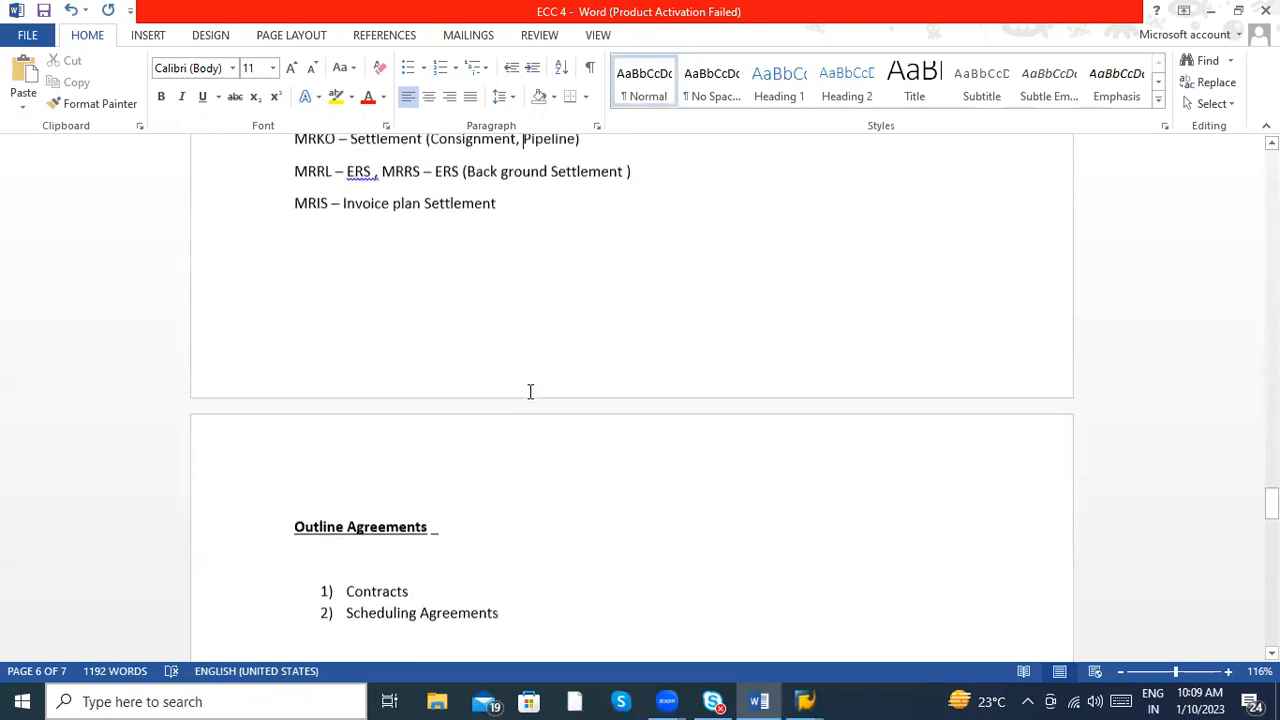
key("Up")
key("Up")
key("Up")
key("Up")
key("Up")
key("Up")
key("Up")
key("Up")
key("Up")
key("Up")
key("Up")
key("Up")
key("Up")
key("Up")
key("Up")
key("Up")
key("Up")
key("Up")
key("Up")
key("Up")
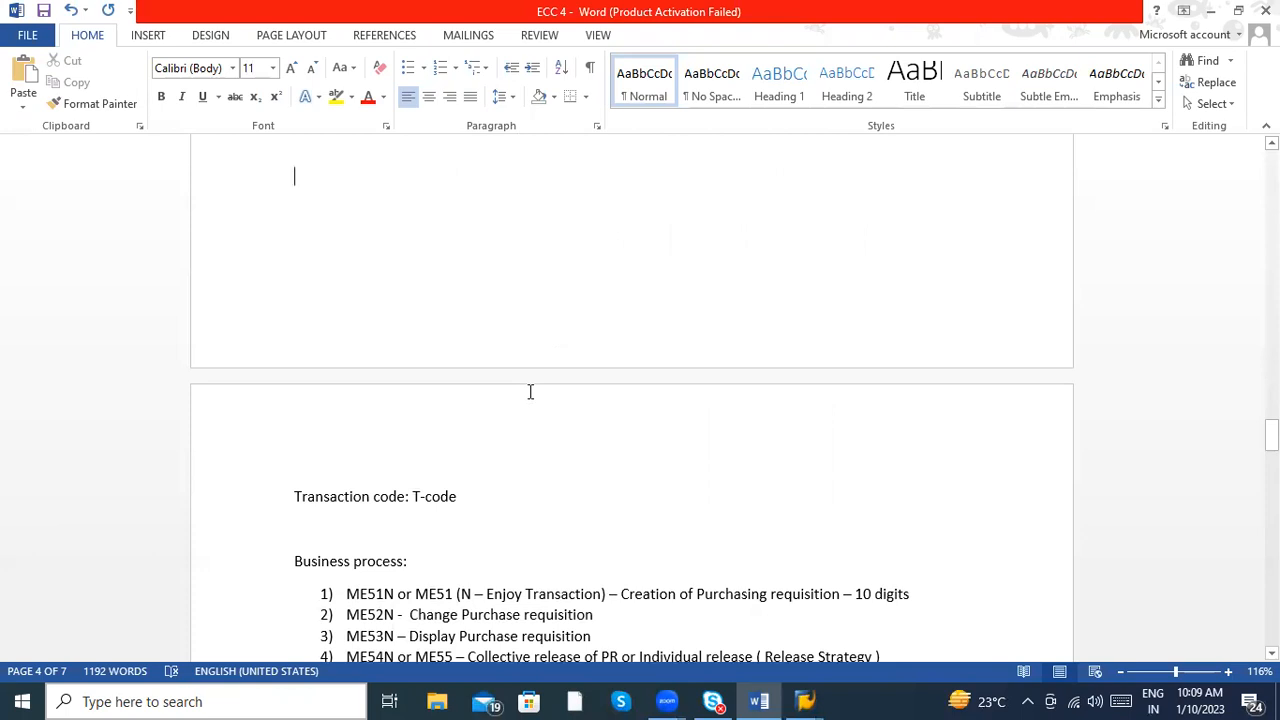
key("Down")
key("Down")
key("Down")
key("Down")
key("Down")
key("Down")
key("Down")
key("Down")
key("Down")
key("Down")
key("Down")
key("Down")
key("Down")
key("Down")
key("Down")
key("Down")
key("Down")
key("Down")
key("Down")
key("Down")
key("Down")
key("Down")
key("Down")
key("Down")
key("Down")
key("Down")
key("Down")
key("Down")
key("Down")
key("Down")
key("Down")
key("Down")
key("Down")
key("Down")
key("Down")
key("Down")
key("Down")
key("Down")
key("Down")
key("Down")
key("Down")
key("Down")
key("Down")
key("Down")
key("Down")
key("Down")
key("Down")
key("Down")
key("Down")
key("Down")
key("Down")
key("Down")
key("Down")
key("Down")
key("Down")
key("Down")
key("Down")
key("Down")
key("Down")
key("Down")
key("Down")
key("Down")
key("Down")
key("Down")
key("Down")
key("Down")
key("Down")
key("Down")
key("Down")
key("Down")
key("Down")
key("Down")
key("Down")
key("Down")
key("Down")
key("Down")
key("Down")
key("Down")
key("Down")
key("Down")
key("Down")
key("Down")
key("Down")
key("Down")
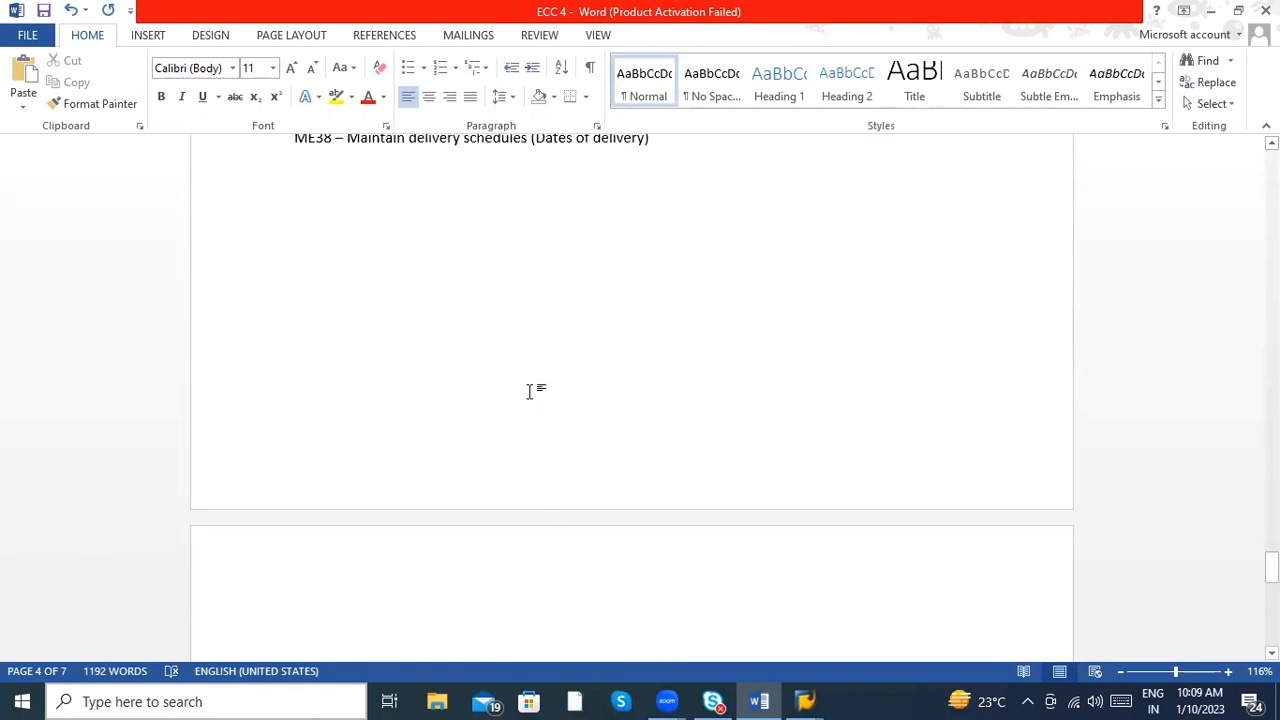
key("Up")
key("Up")
key("Up")
key("Up")
key("Up")
key("Up")
key("Up")
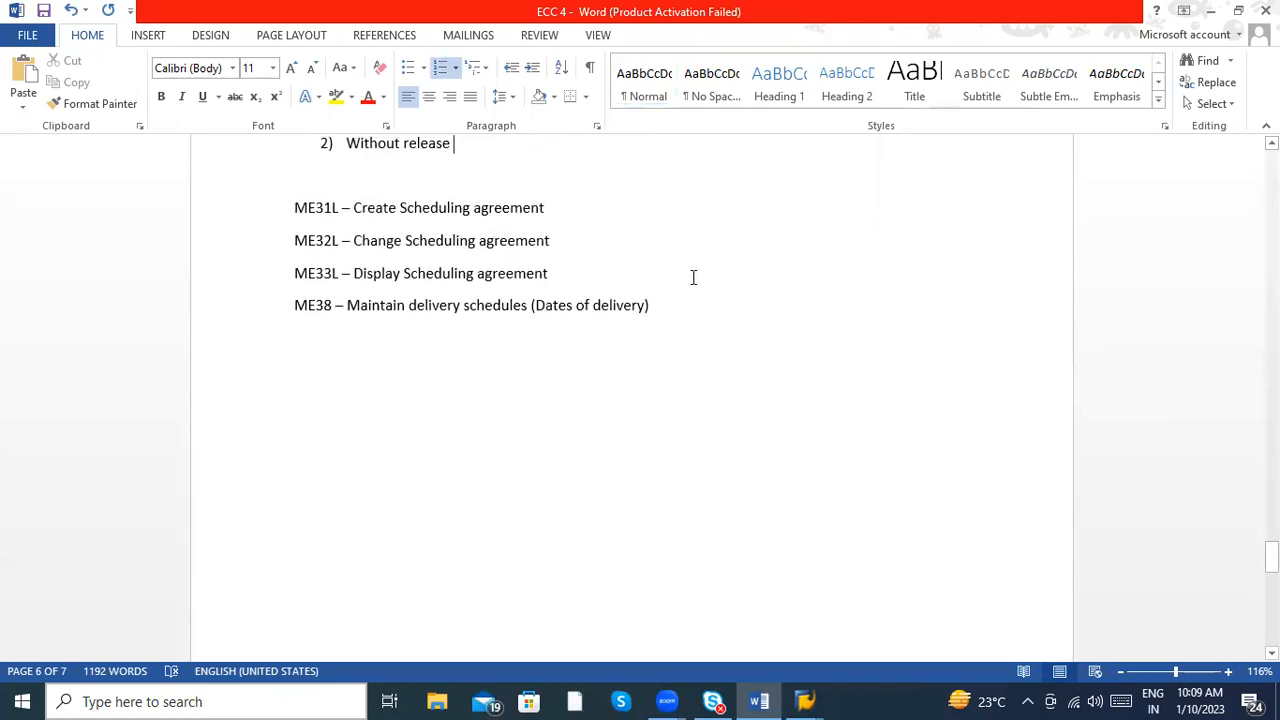
- Examine the contract and scheduling agreement transaction codes, highlighting the block from ME31L to ME38
left_click(682, 304)
key("Up")
key("Up")
key("Up")
key("Up")
key("Up")
key("Up")
key("Up")
key("Up")
key("Up")
key("Up")
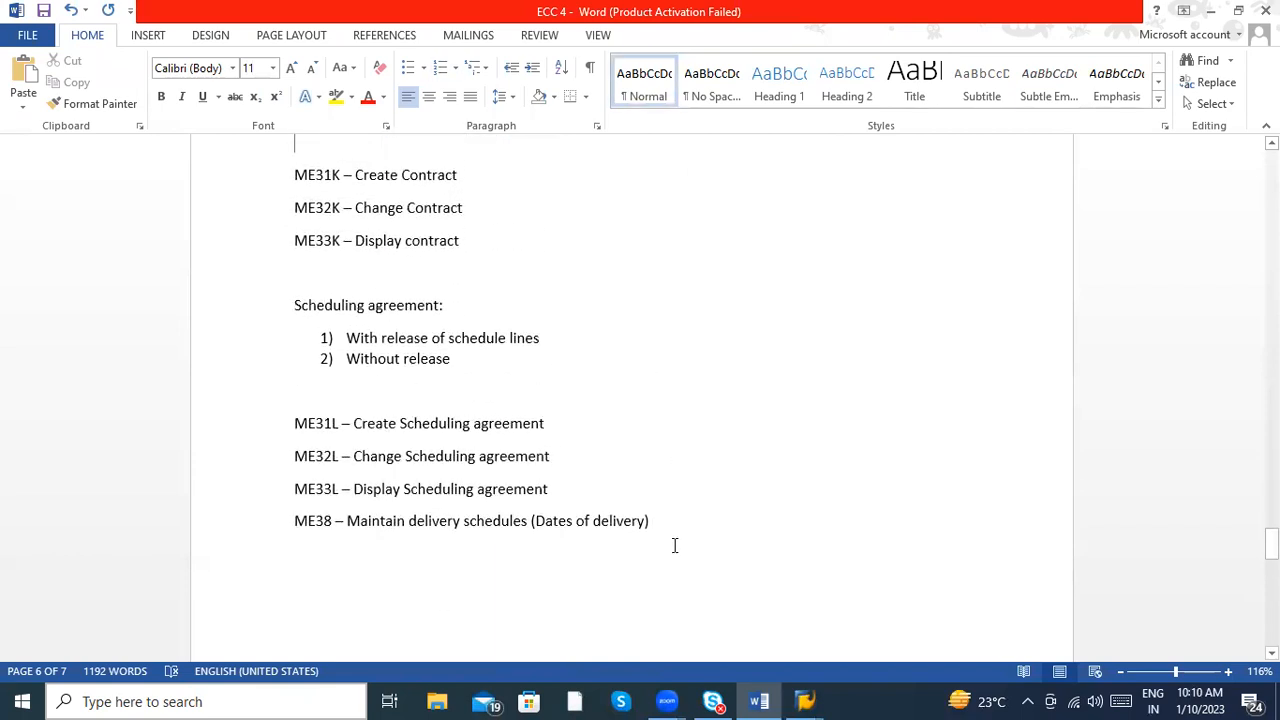
key("shift+Up")
key("shift+Up")
key("shift+Up")
key("shift+Up")
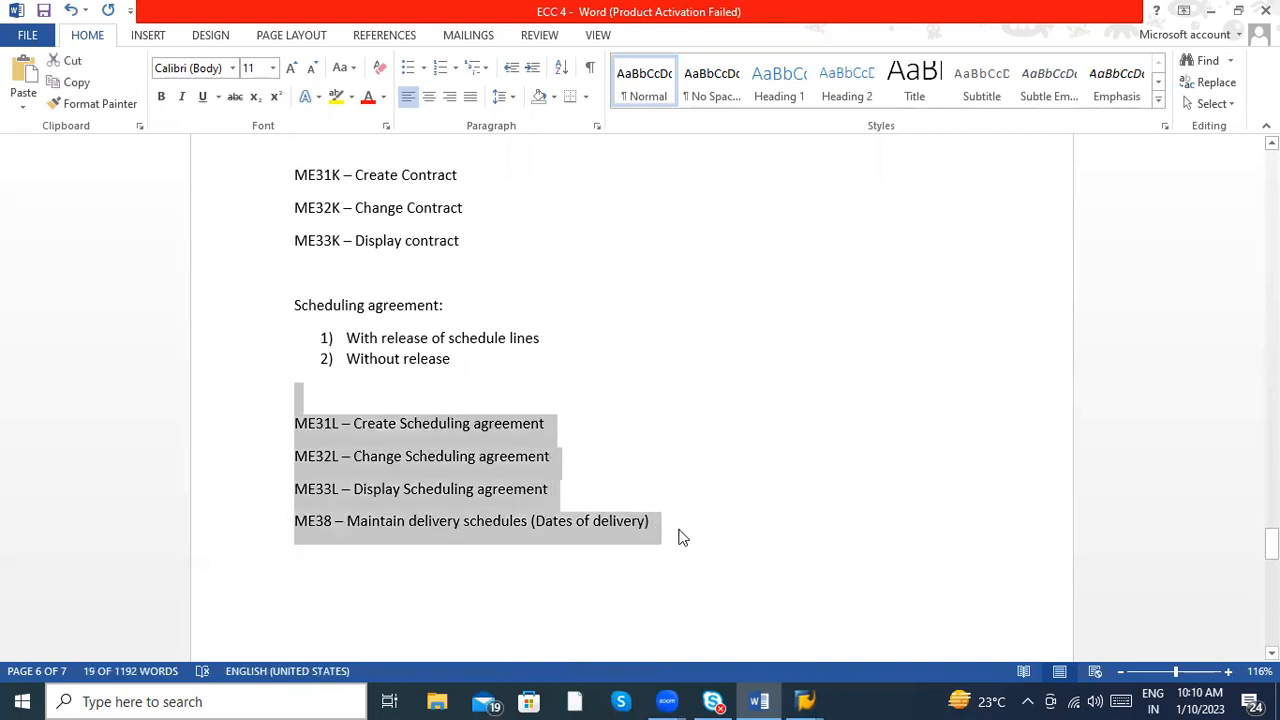
- Add the line "ME84 / ME85 – Scheduling agreement" below the ME38 entry
left_click(678, 538)
key("Return")
type("ME84")
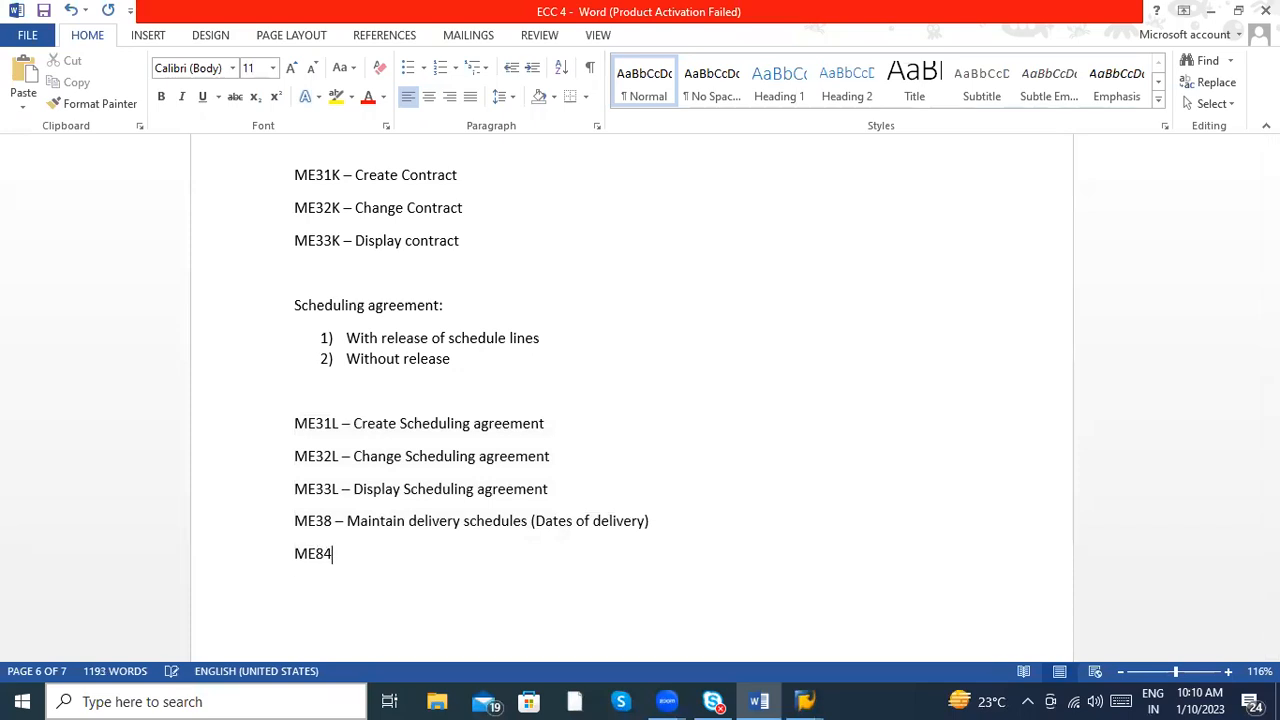
type(" / ME85 - Scheldu")
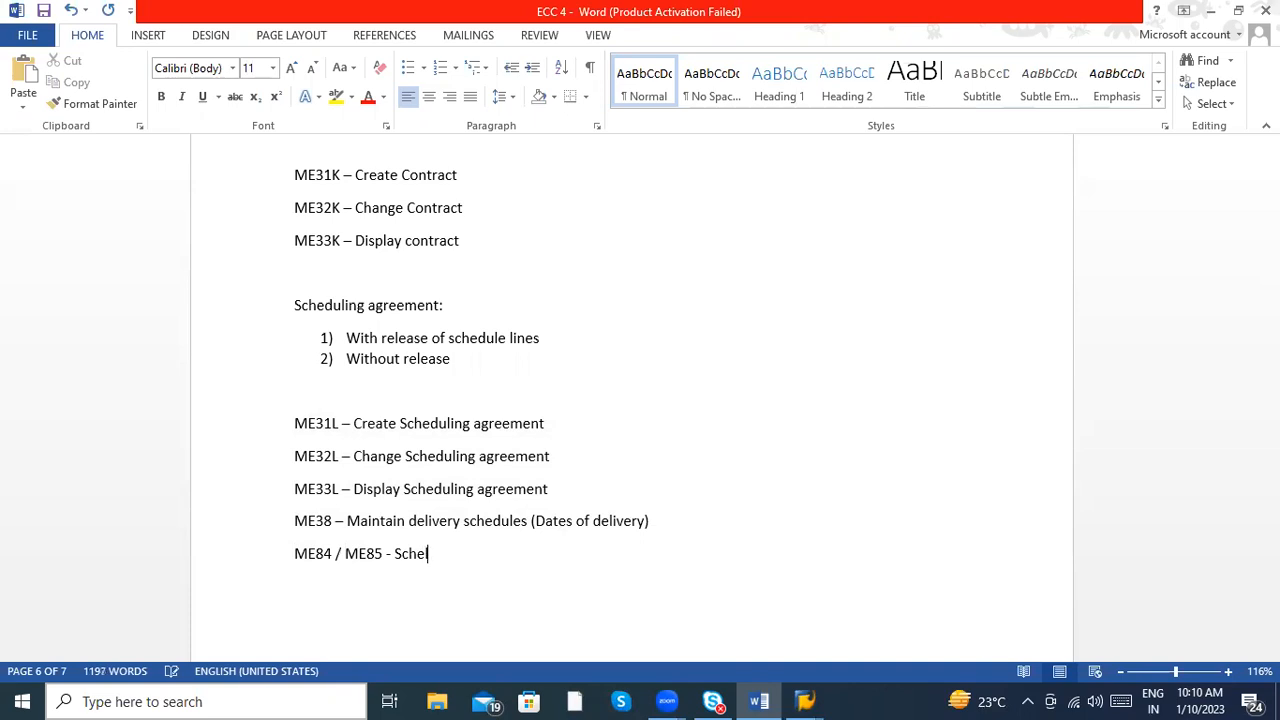
key("BackSpace")
key("BackSpace")
key("BackSpace")
type("dulibng")
key("BackSpace")
key("BackSpace")
key("BackSpace")
key("BackSpace")
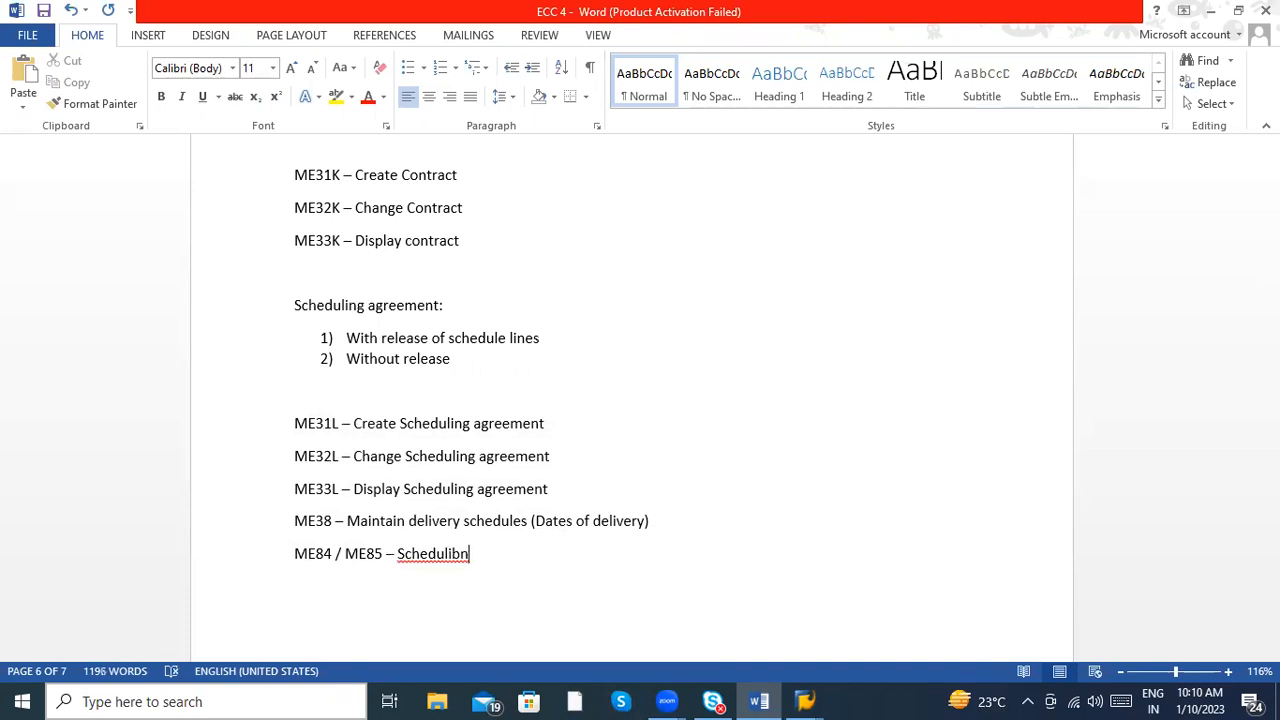
type("ng agreement")
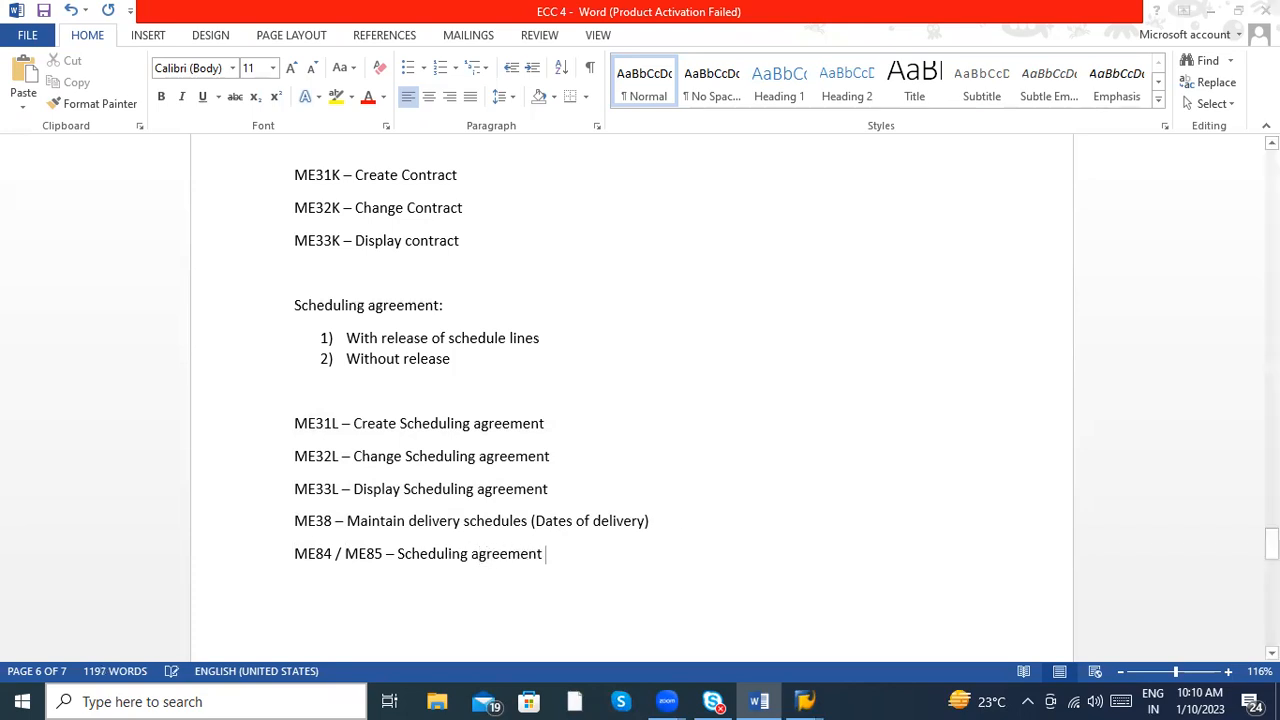
- Switch to SAP and open transaction ME84 to check what it is used for
key("alt+Tab")
left_click(105, 49)
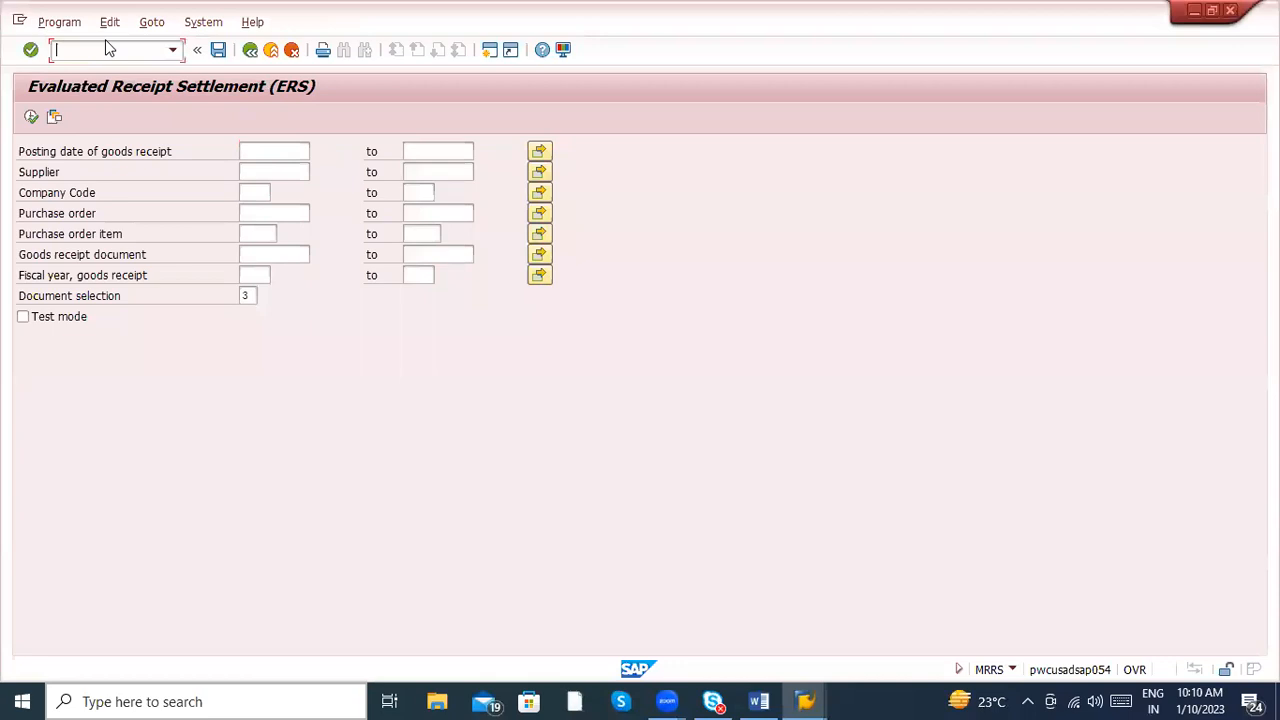
type("/nme84")
key("Return")
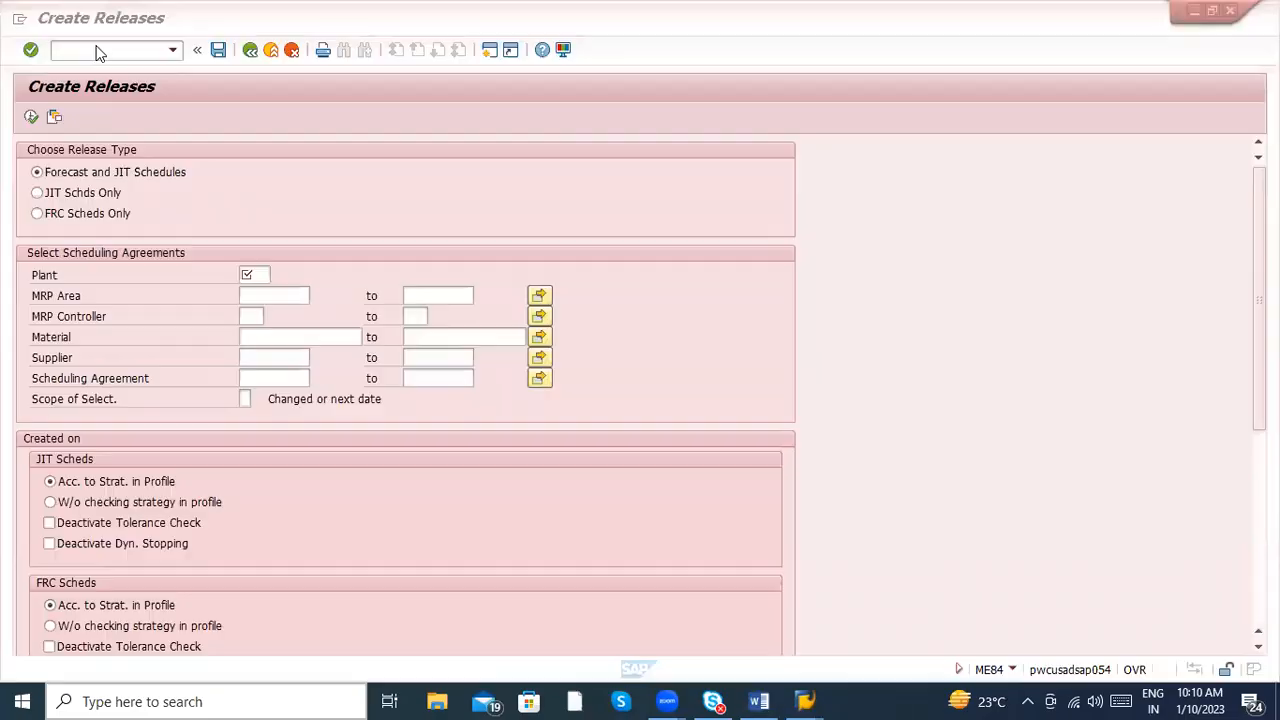
- Open transaction ME85 in SAP to check its purpose against the notes
key("alt+Tab")
key("alt+Tab")
left_click(97, 45)
type("/nme")
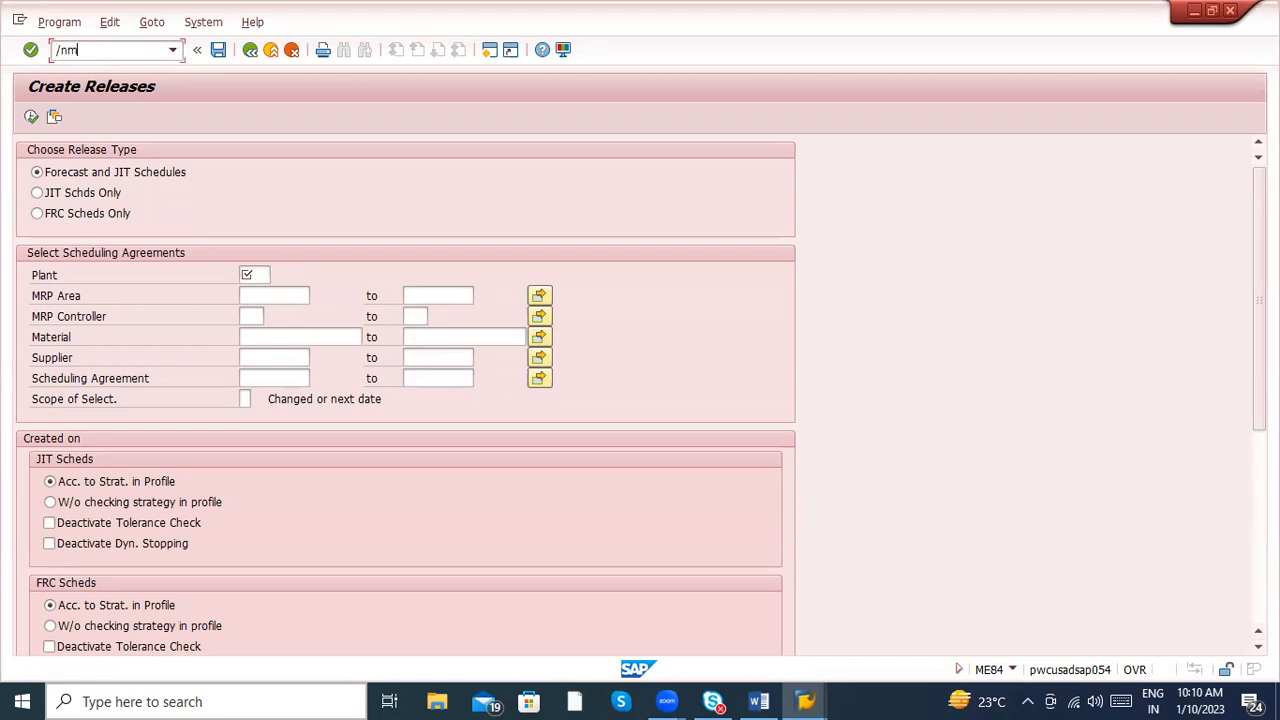
type("84")
key("Return")
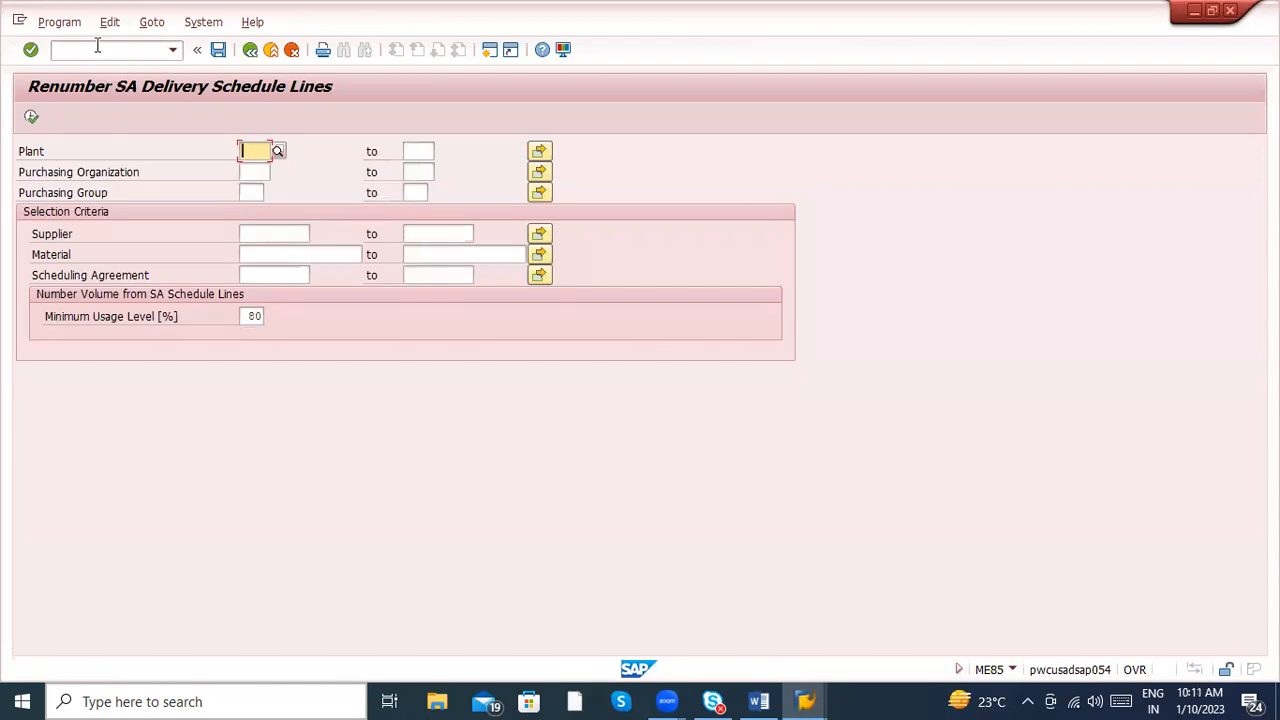
- Switch back to Word, remove "/ ME85" from the last line and append "release" after "Scheduling agreement"
key("alt+Tab")
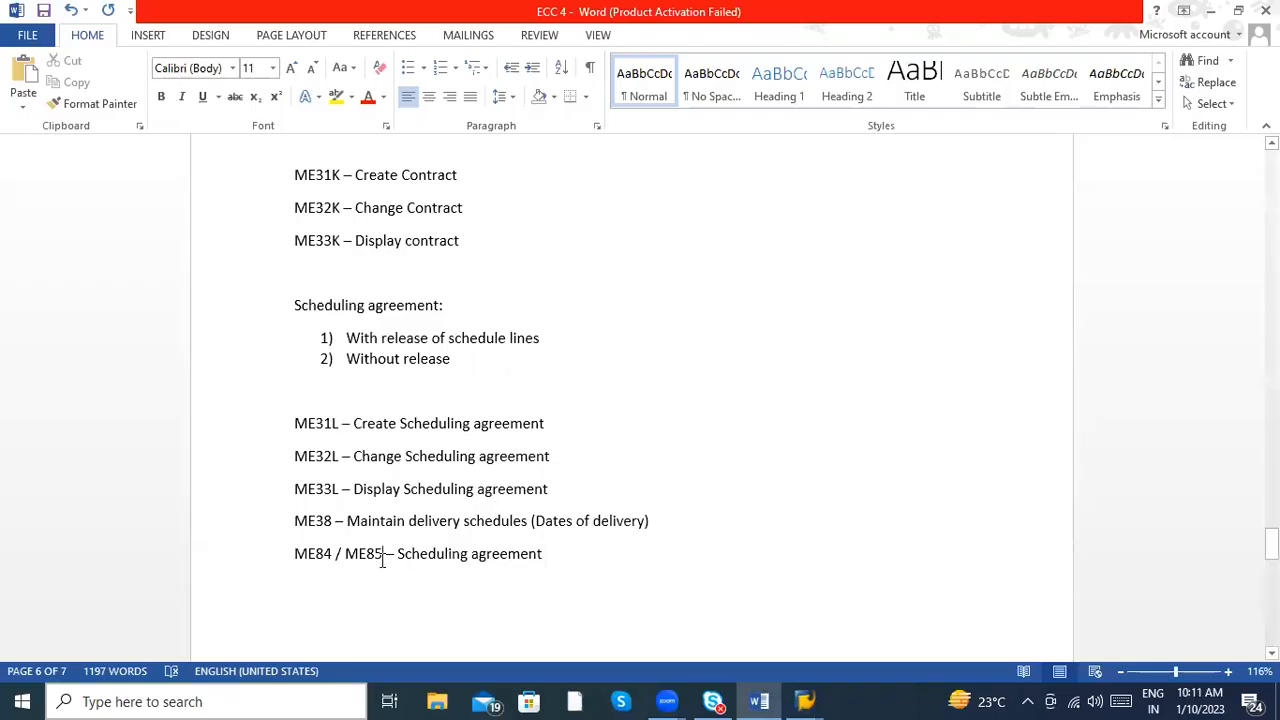
key("BackSpace")
key("BackSpace")
key("BackSpace")
key("BackSpace")
key("BackSpace")
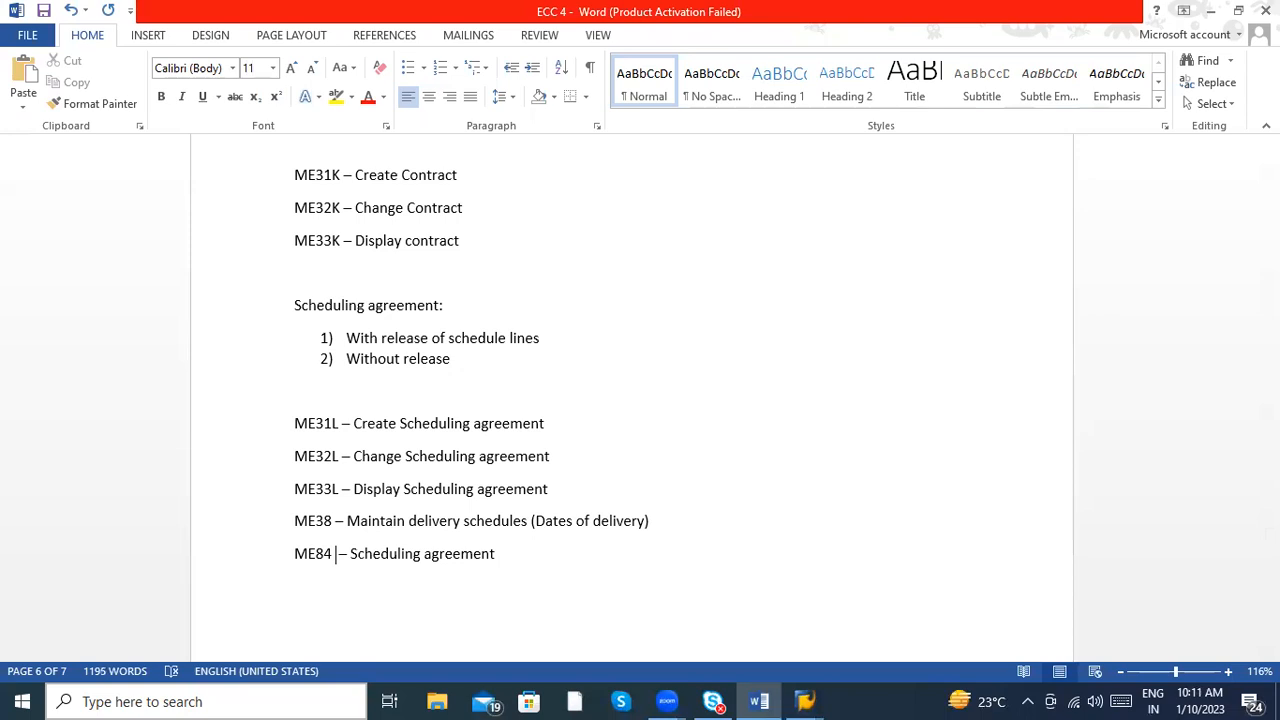
left_click(528, 554)
type("release")
- Switch to SAP, reopen transaction ME84 to examine its release options, and exit to the SAP start screen
key("alt+Tab")
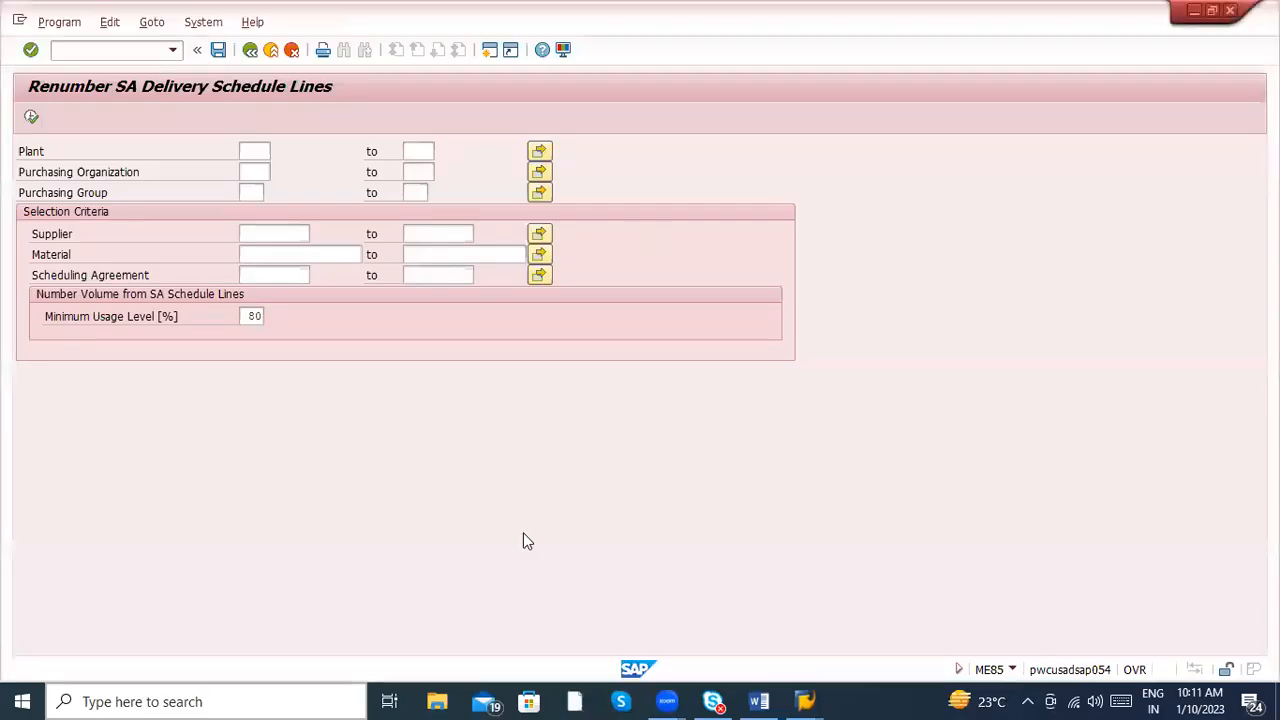
left_click(88, 50)
type("/nme8")
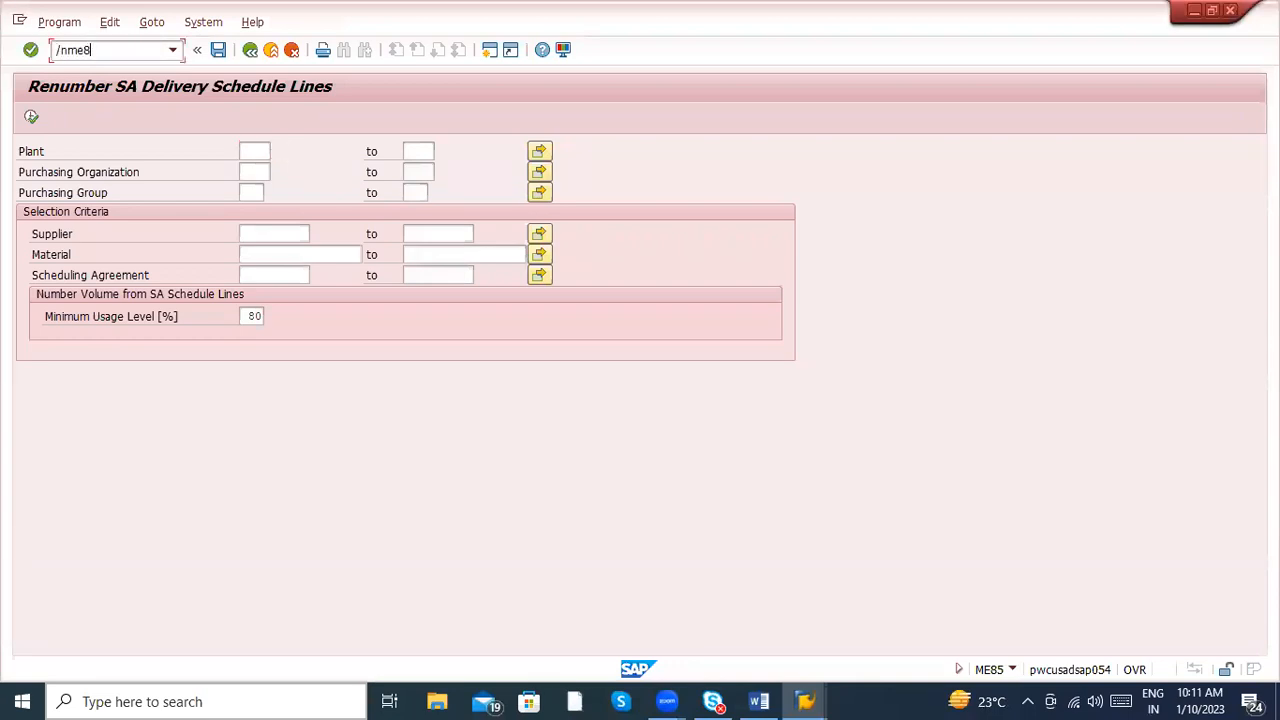
key("Return")
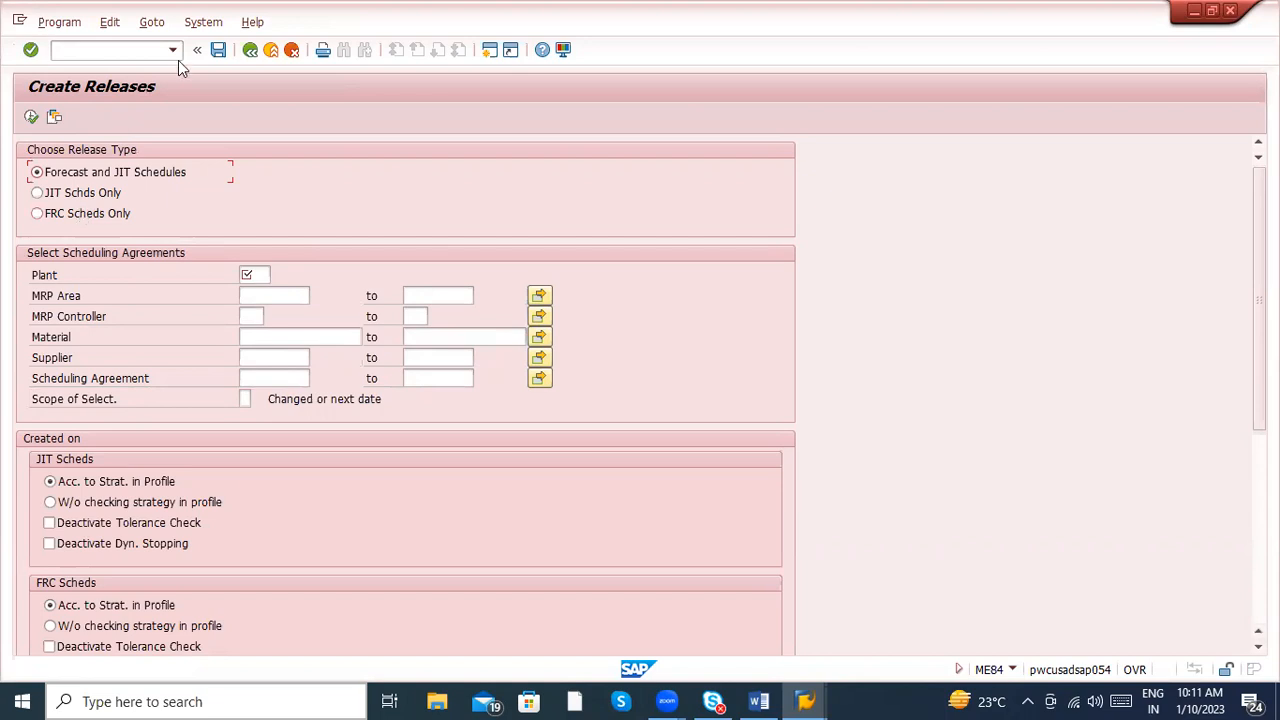
left_click(271, 51)
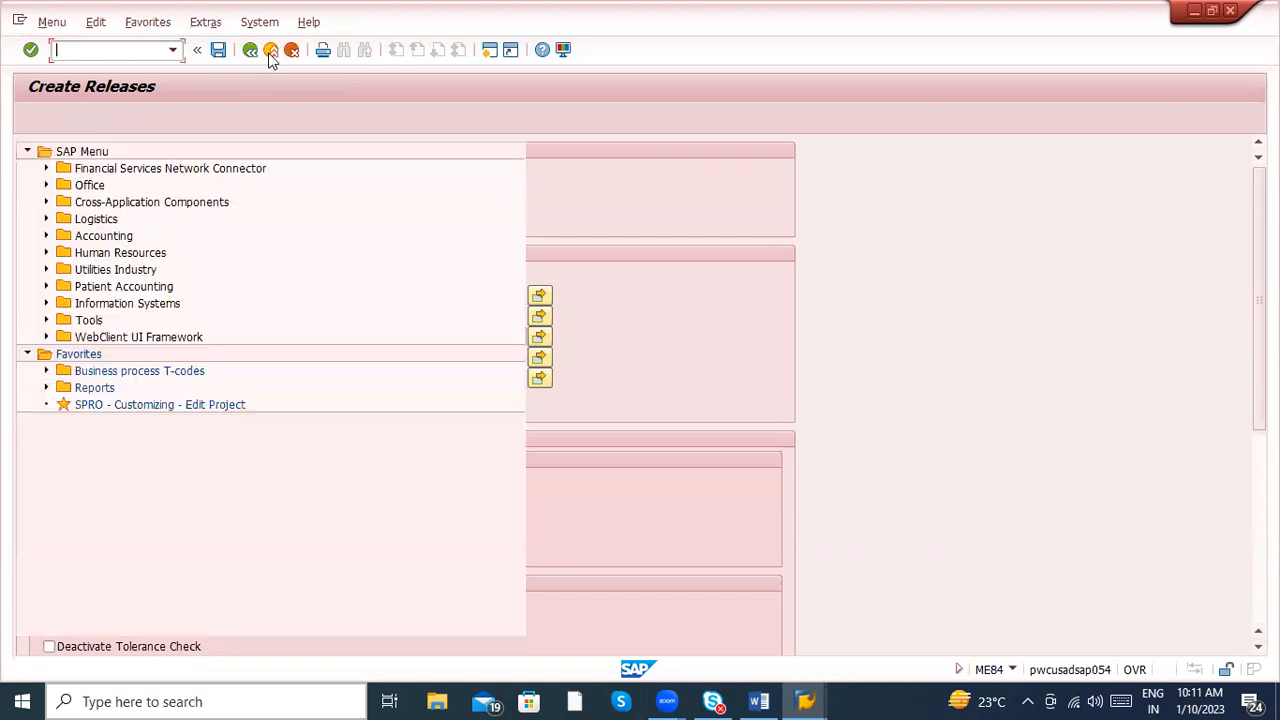
- Switch back to Word and review the notes from the invoice transaction codes to the ME84 entry
key("alt+Tab")
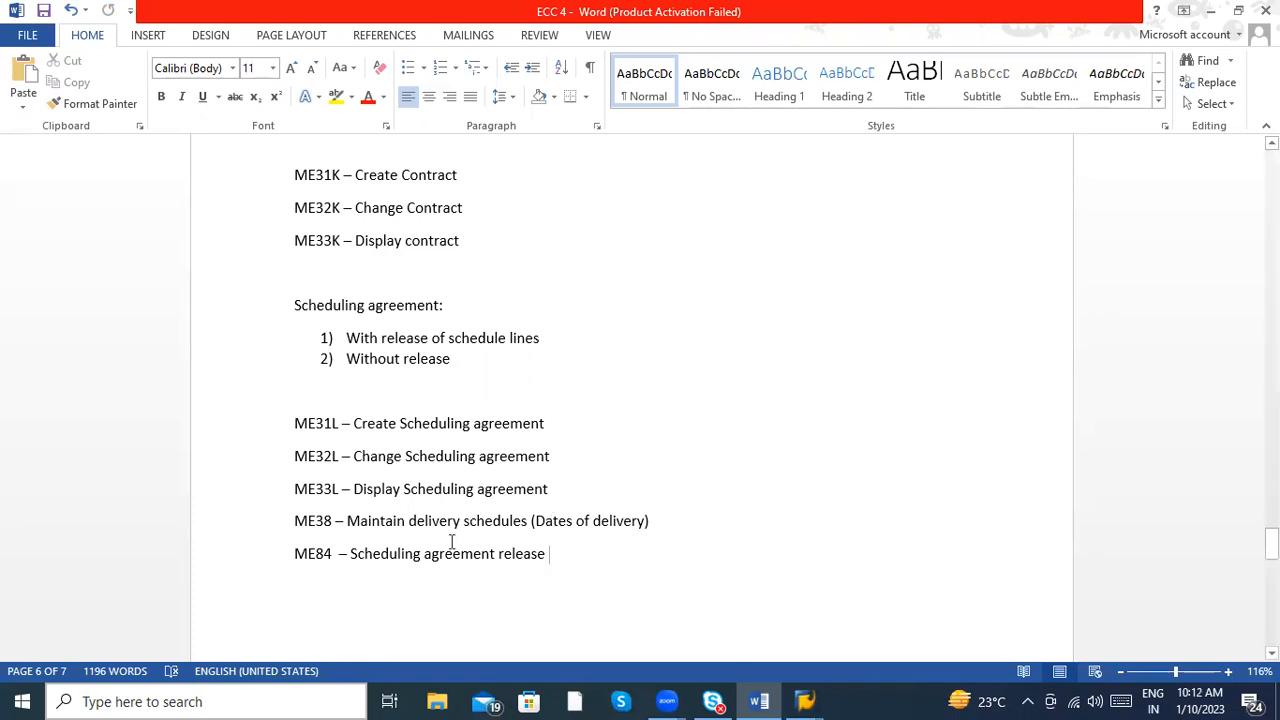
key("Up")
key("Up")
key("Up")
key("Up")
scroll(618, 510, "up", 5)
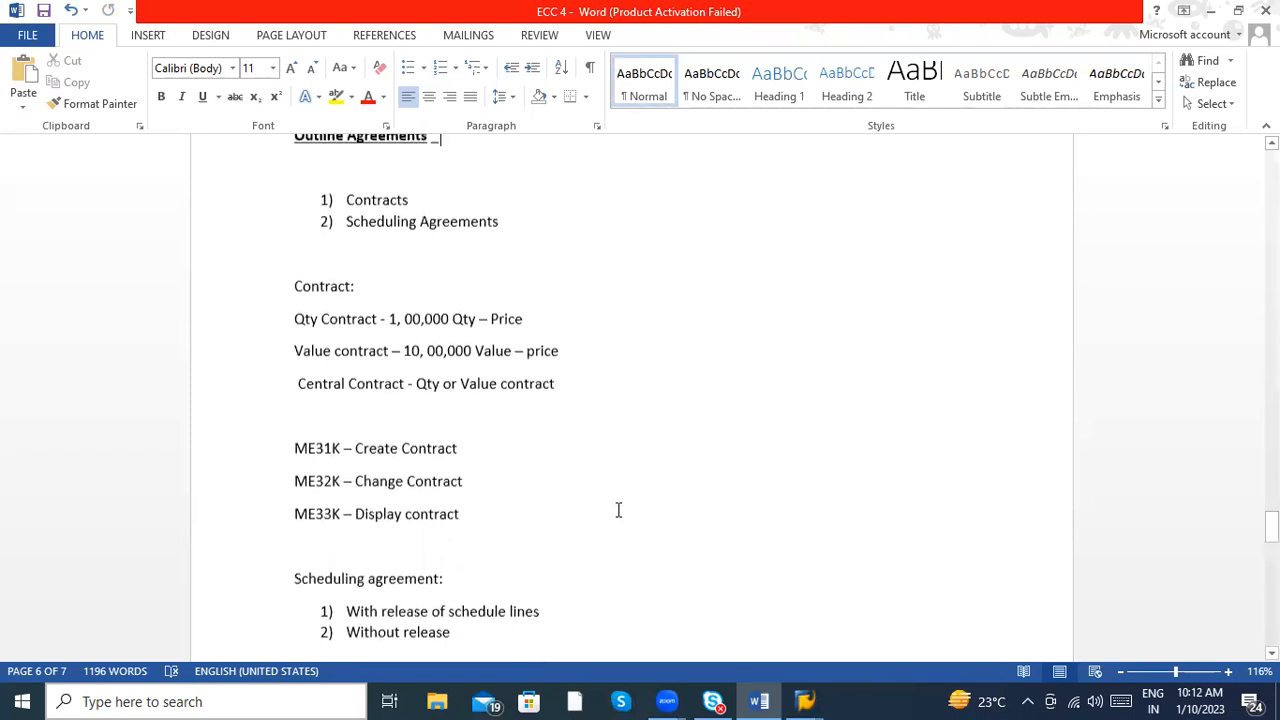
scroll(618, 510, "up", 4)
scroll(618, 510, "down", 5)
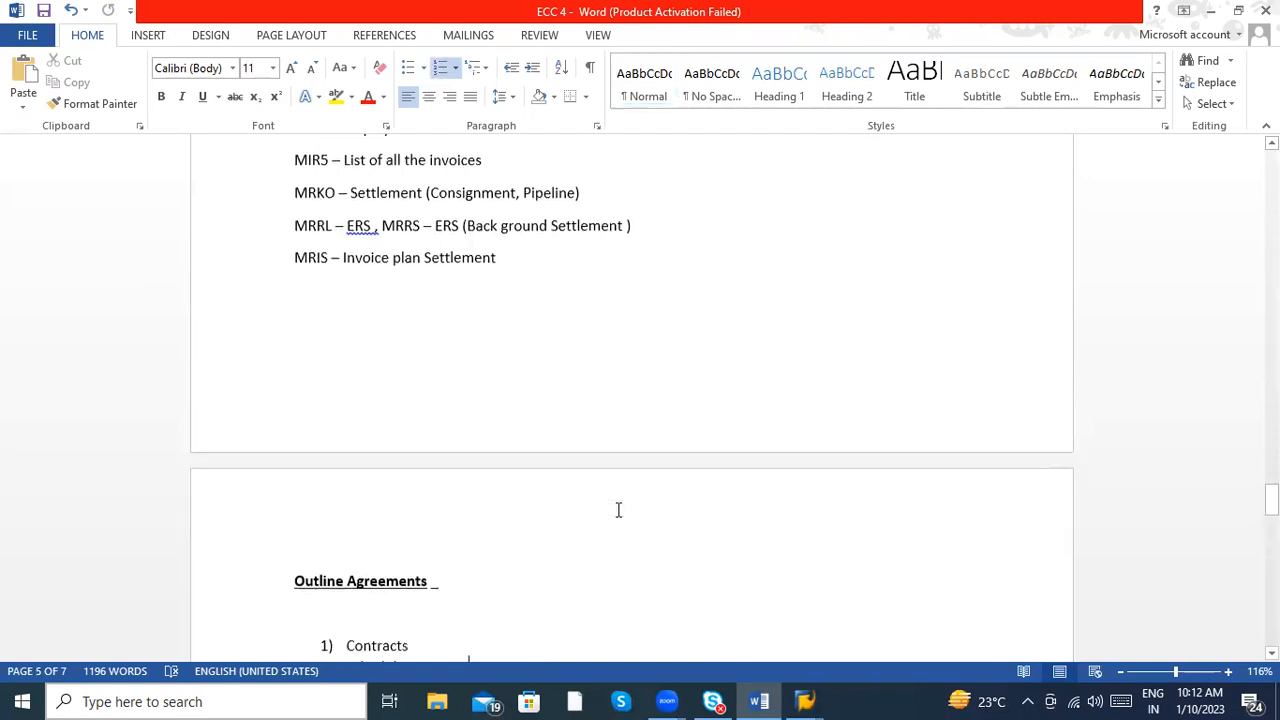
scroll(618, 510, "down", 5)
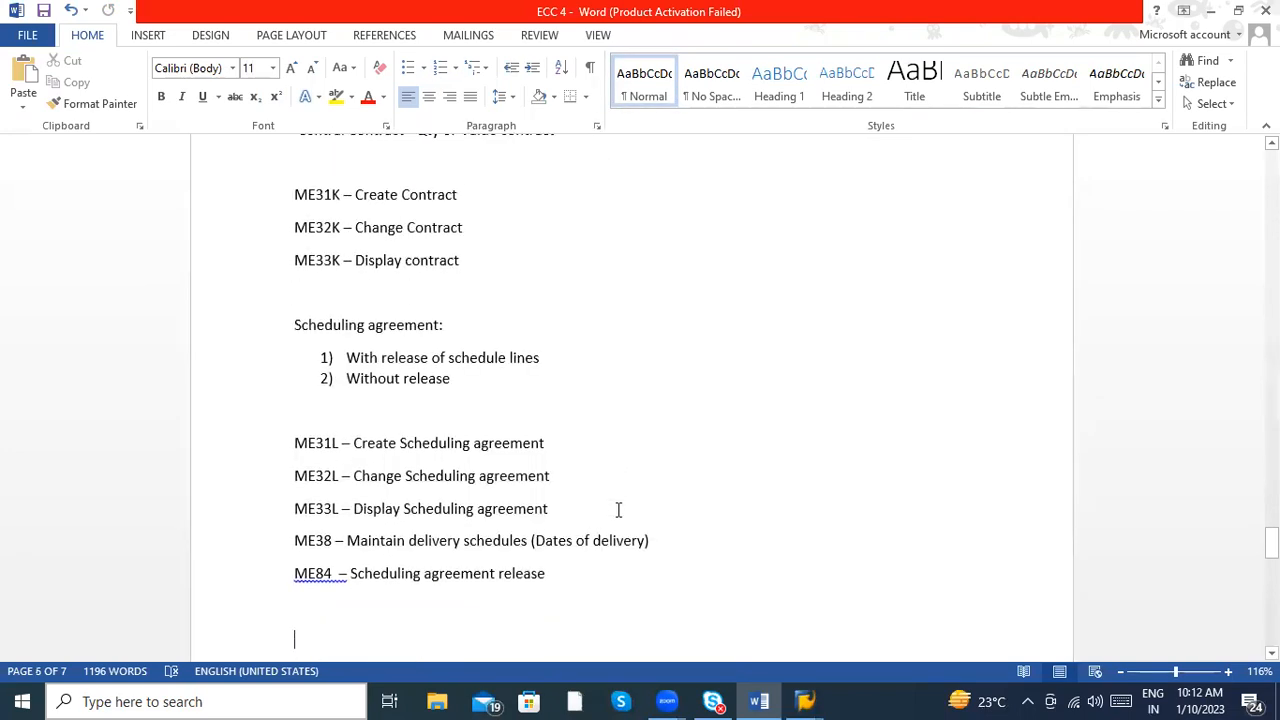
- Add the heading "Master Data :" below the ME84 entry, followed by new blank lines
type("Master data")
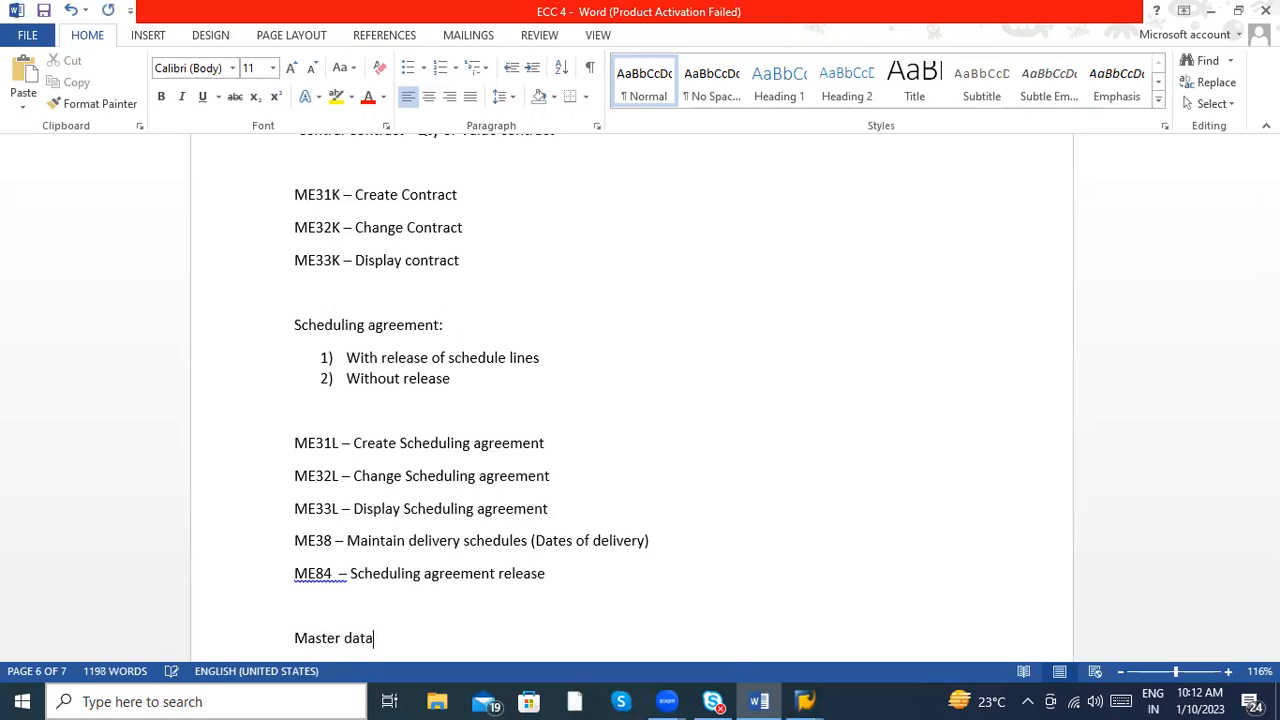
type(" :")
key("BackSpace")
key("BackSpace")
key("BackSpace")
key("BackSpace")
key("BackSpace")
key("BackSpace")
key("BackSpace")
key("BackSpace")
type("F")
key("BackSpace")
type("Data :")
key("Return")
key("Return")
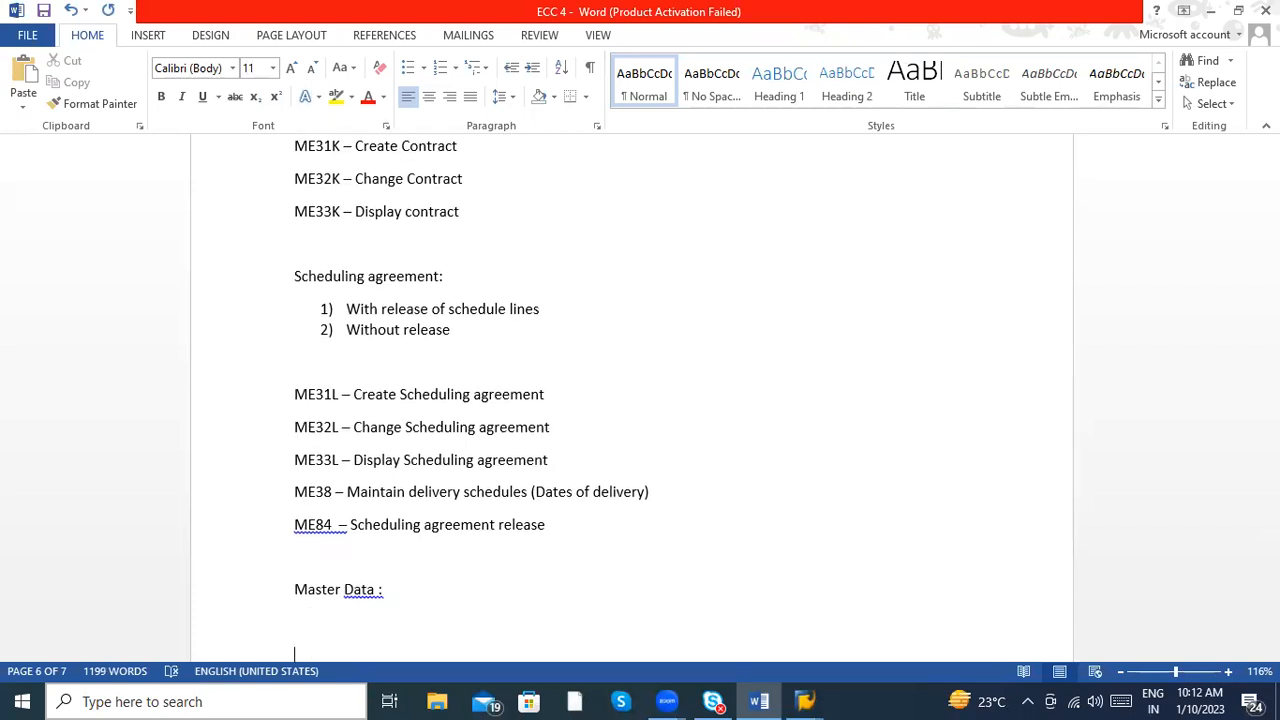
- Make the "Master Data :" heading bold and underlined
left_click(379, 591)
key("shift+Left")
key("shift+Left")
key("shift+Left")
key("shift+Left")
key("shift+Left")
key("shift+Left")
key("shift+Left")
key("shift+Left")
key("shift+Left")
key("shift+Left")
key("shift+Left")
key("shift+Left")
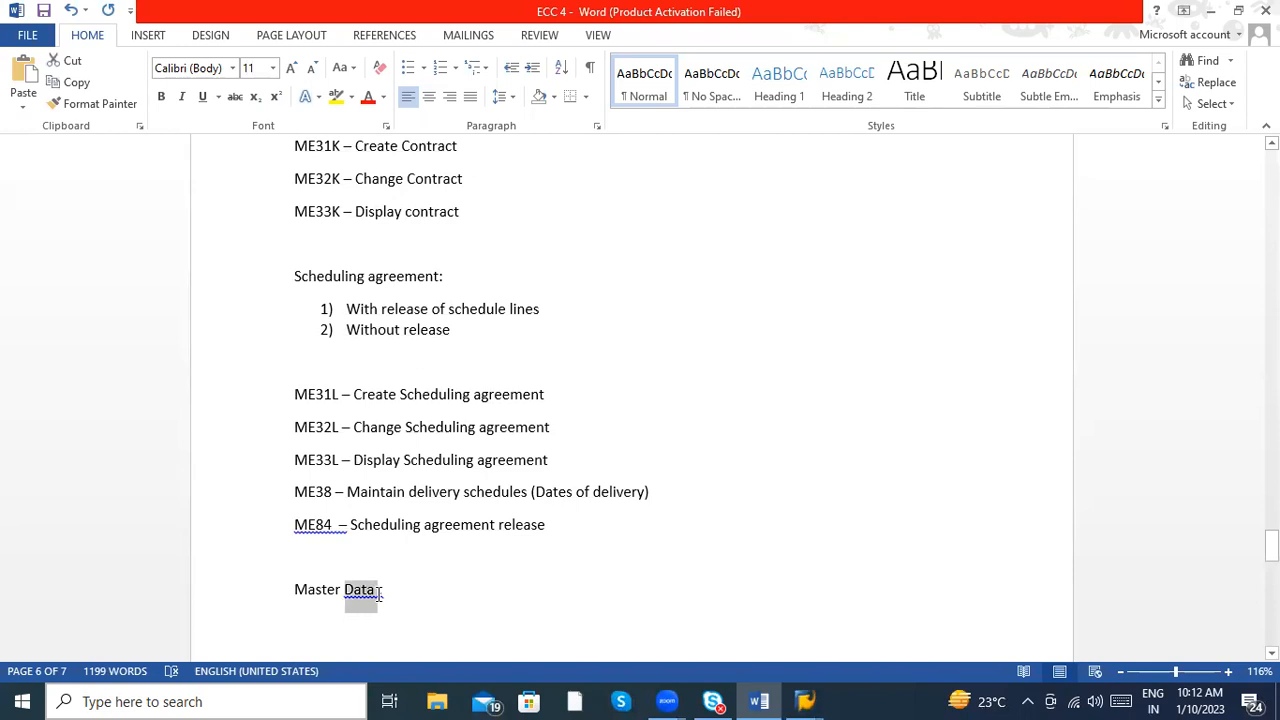
key("shift+Left")
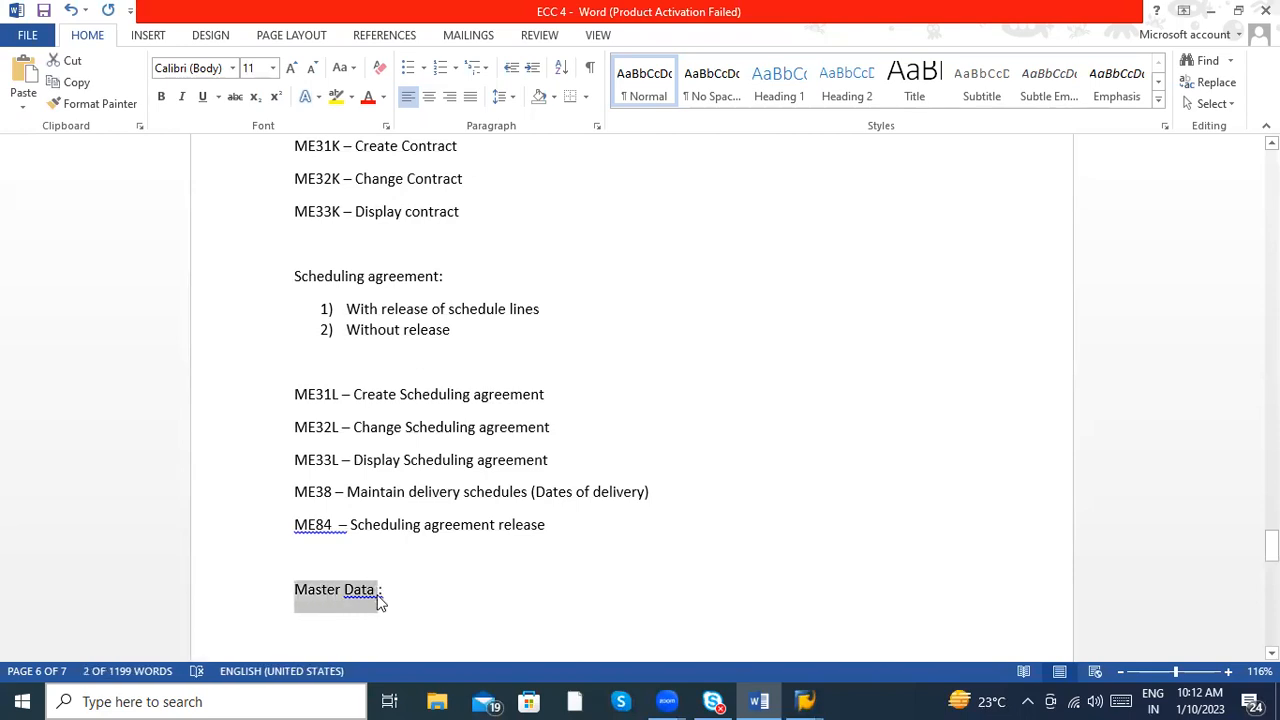
key("ctrl+b")
key("ctrl+u")
- Start a numbered list in "1)" style under the Master Data heading with the item "Material Master record"
left_click(346, 626)
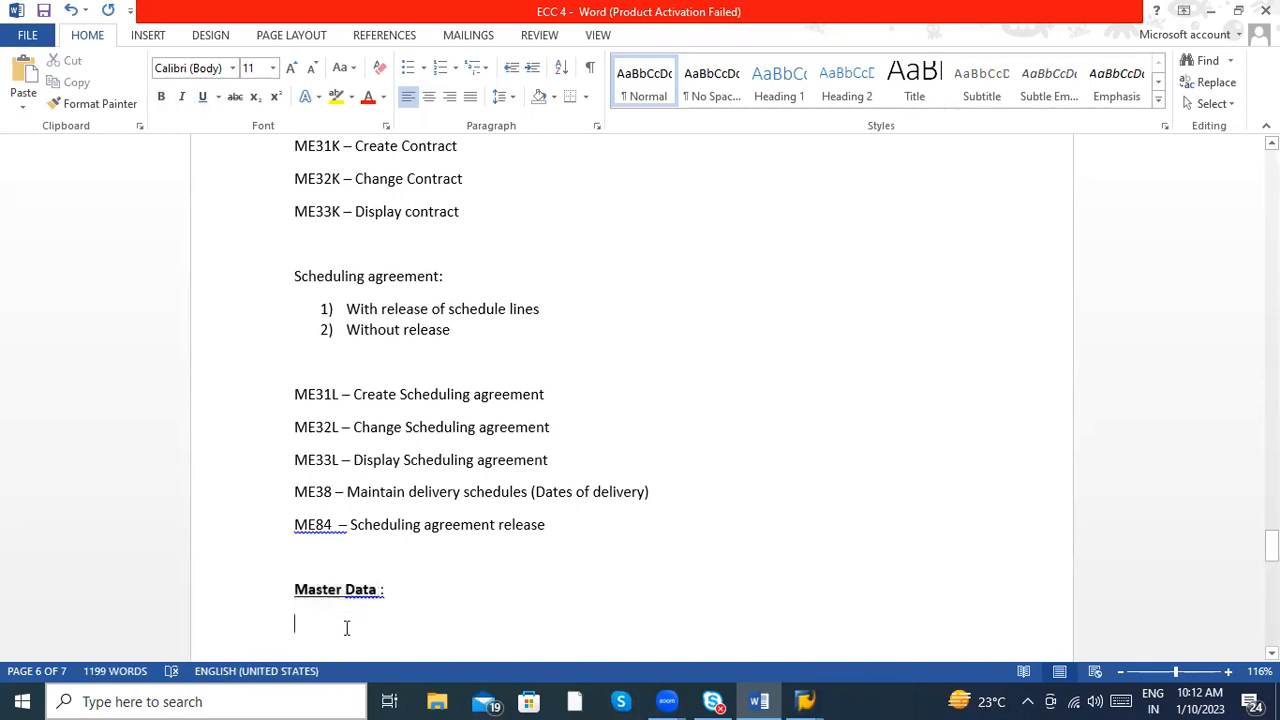
type("1)")
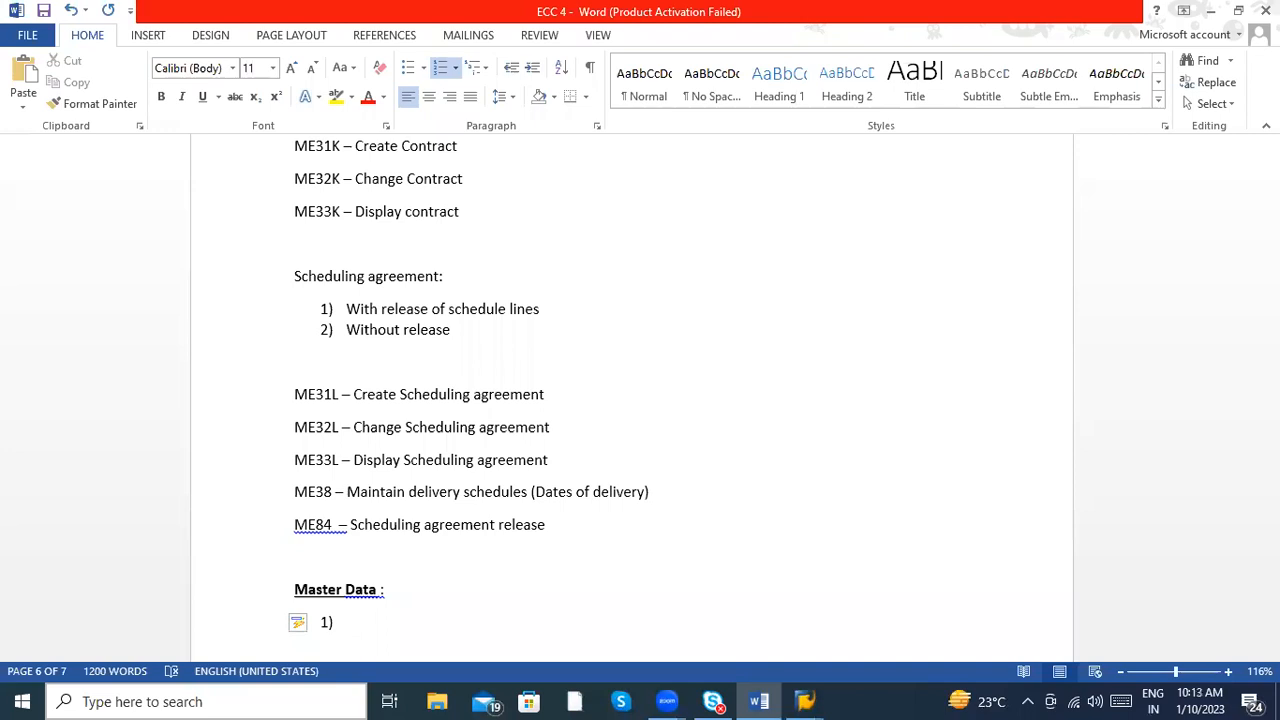
type("Material Master r")
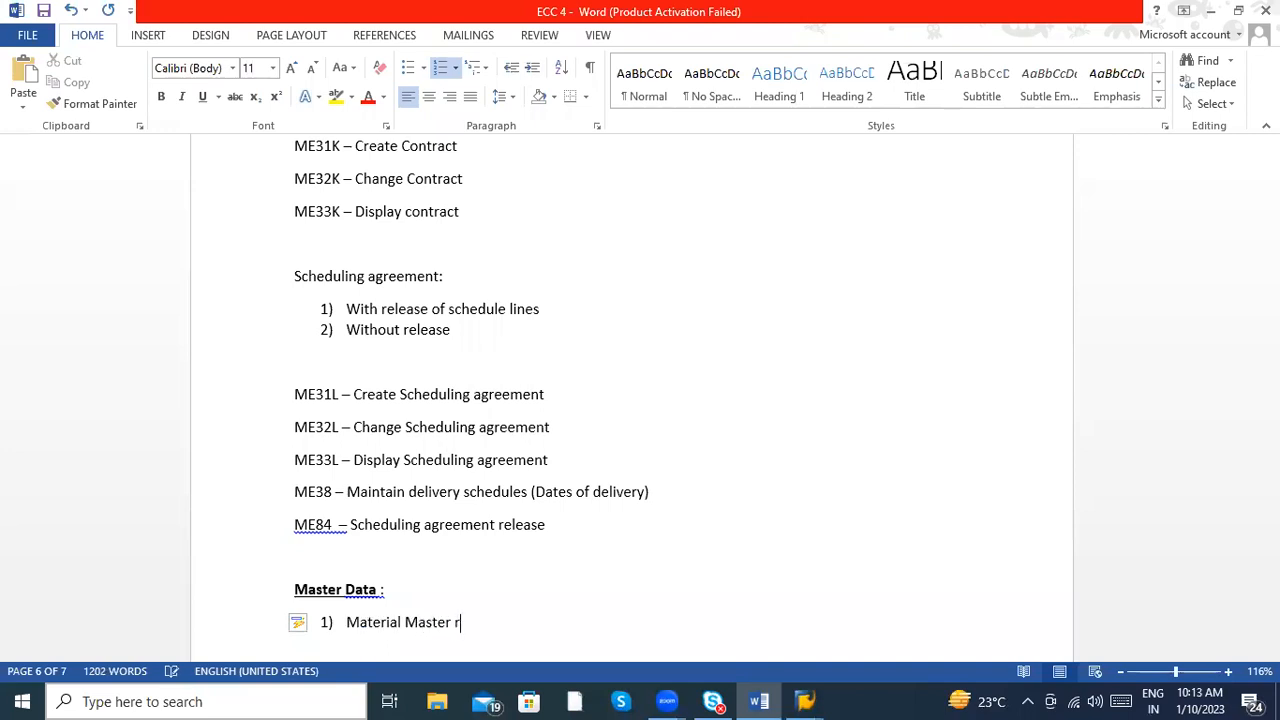
type("ecord")
scroll(570, 630, "down", 1)
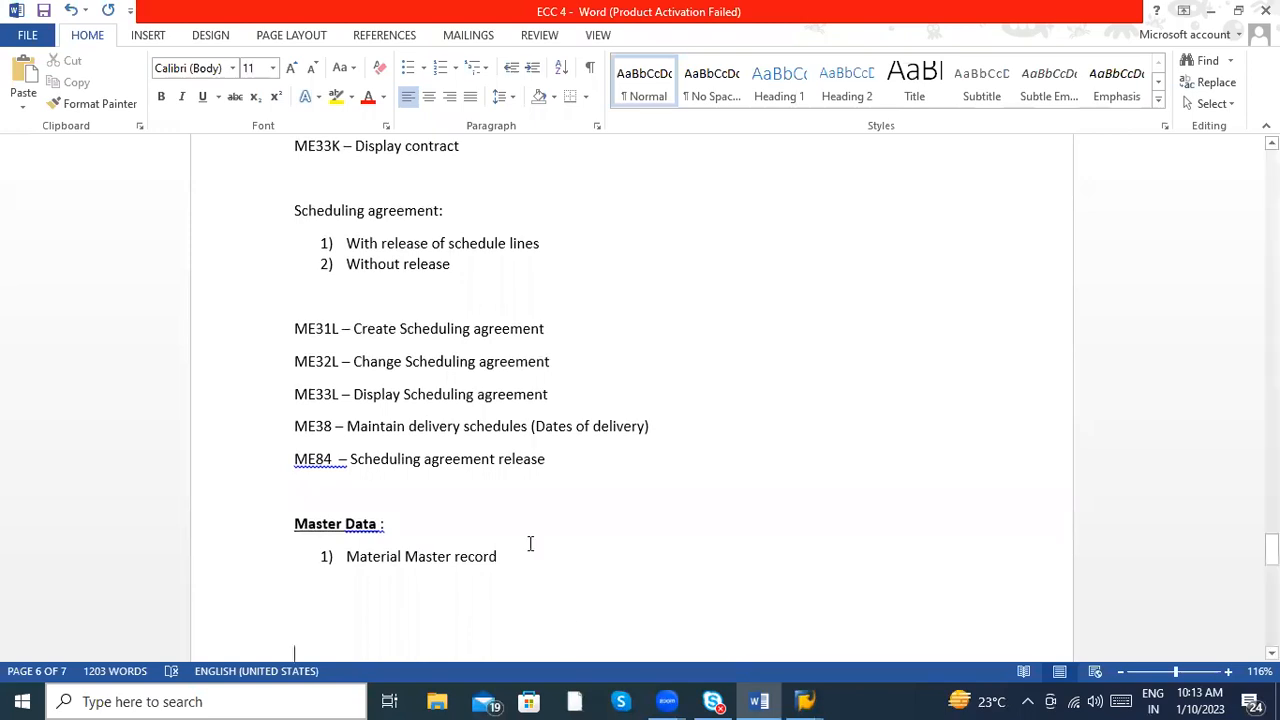
- Below the Material Master record item, add the unnumbered, indented line "MM01 – Creation of Material master record"
left_click(510, 557)
key("Return")
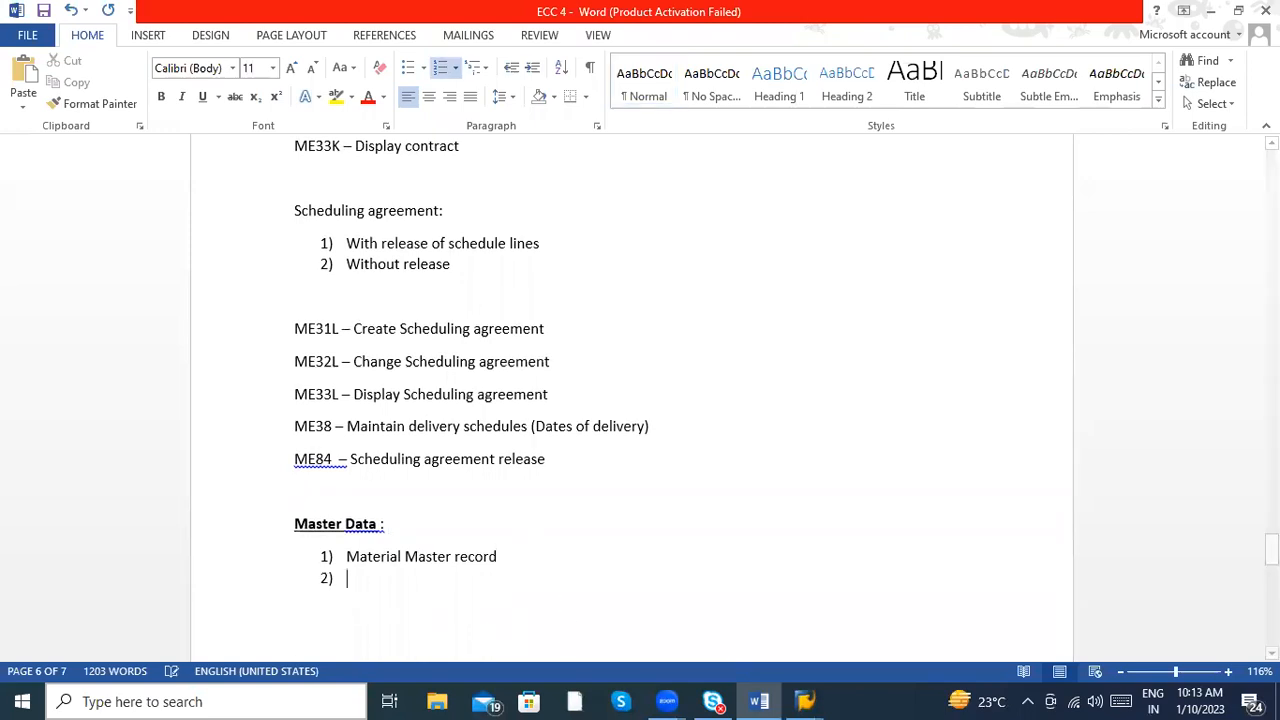
key("BackSpace")
key("Return")
type("MM01 ")
type("- C")
type("reation of ")
type("Material mas")
type("ter record")
key("Return")
- Add the line "MM02 – Change Material master record" under the MM01 entry, correcting its spelling
type("MM02 - Change Mateeri")
key("BackSpace")
key("BackSpace")
key("BackSpace")
type("rial master recrd")
key("Return")
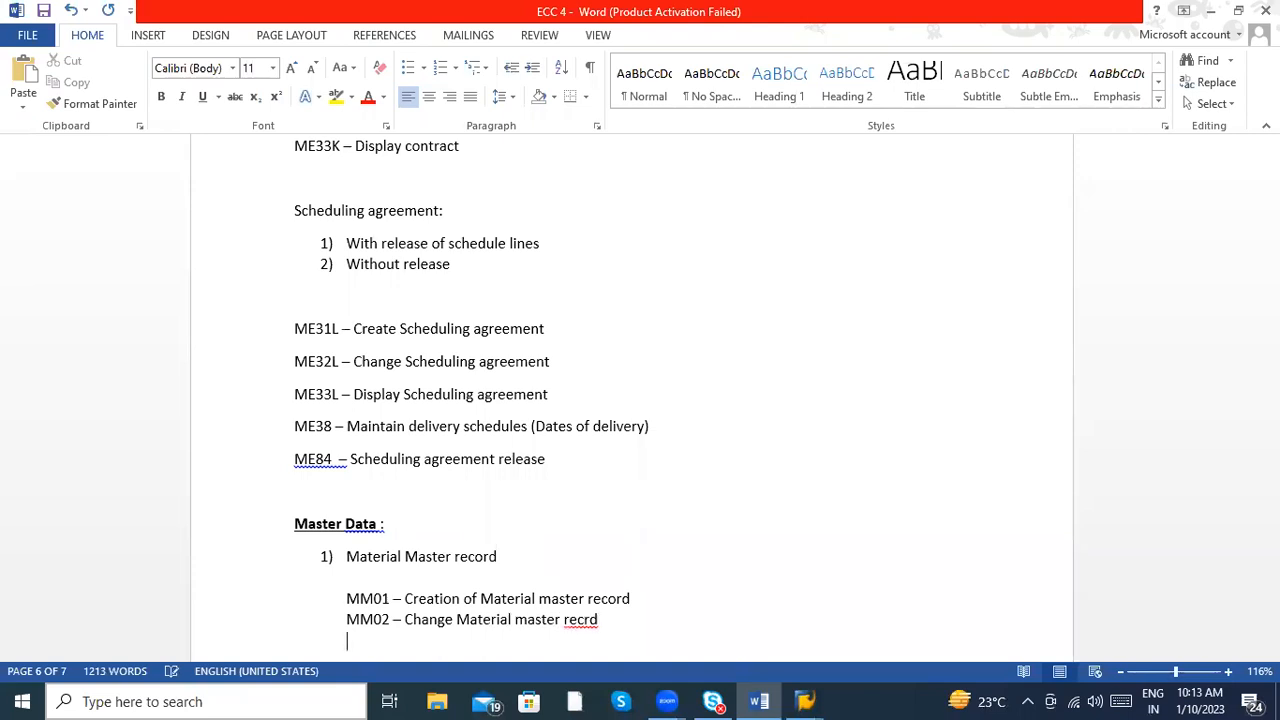
key("BackSpace")
key("BackSpace")
type("ord ")
type("MM")
type("03 - Di")
type("spl")
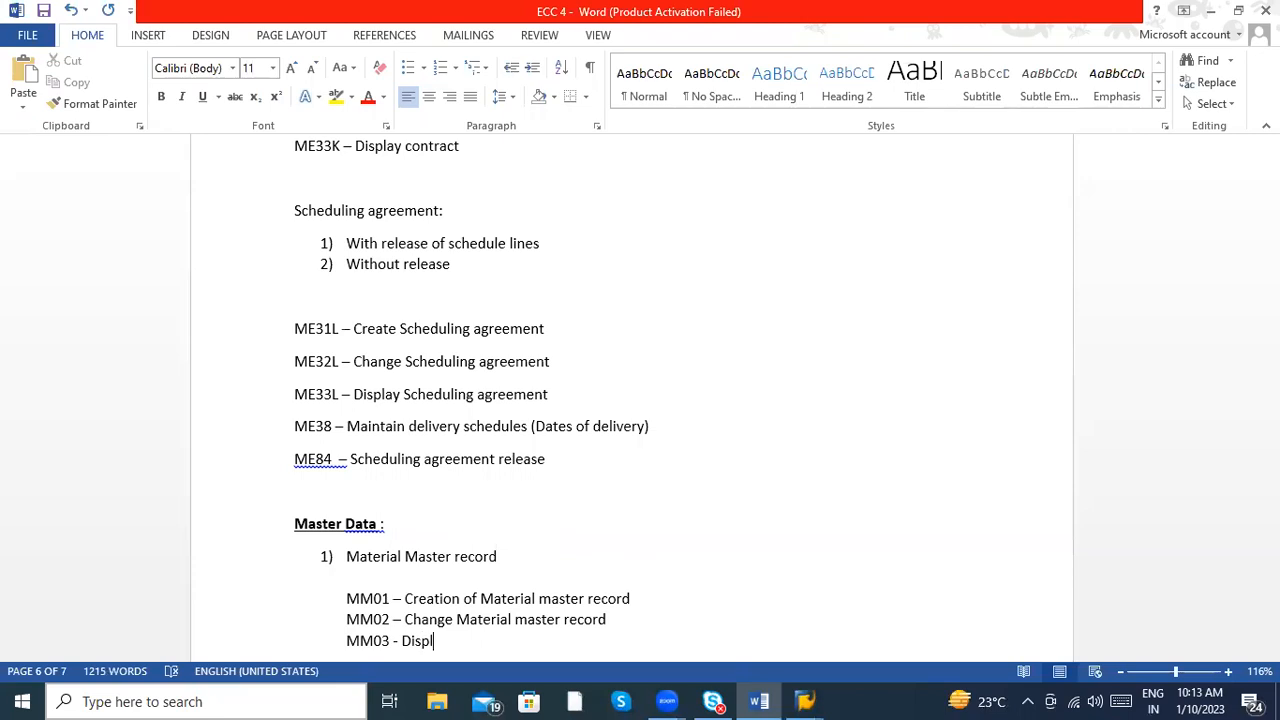
type("ay Materia")
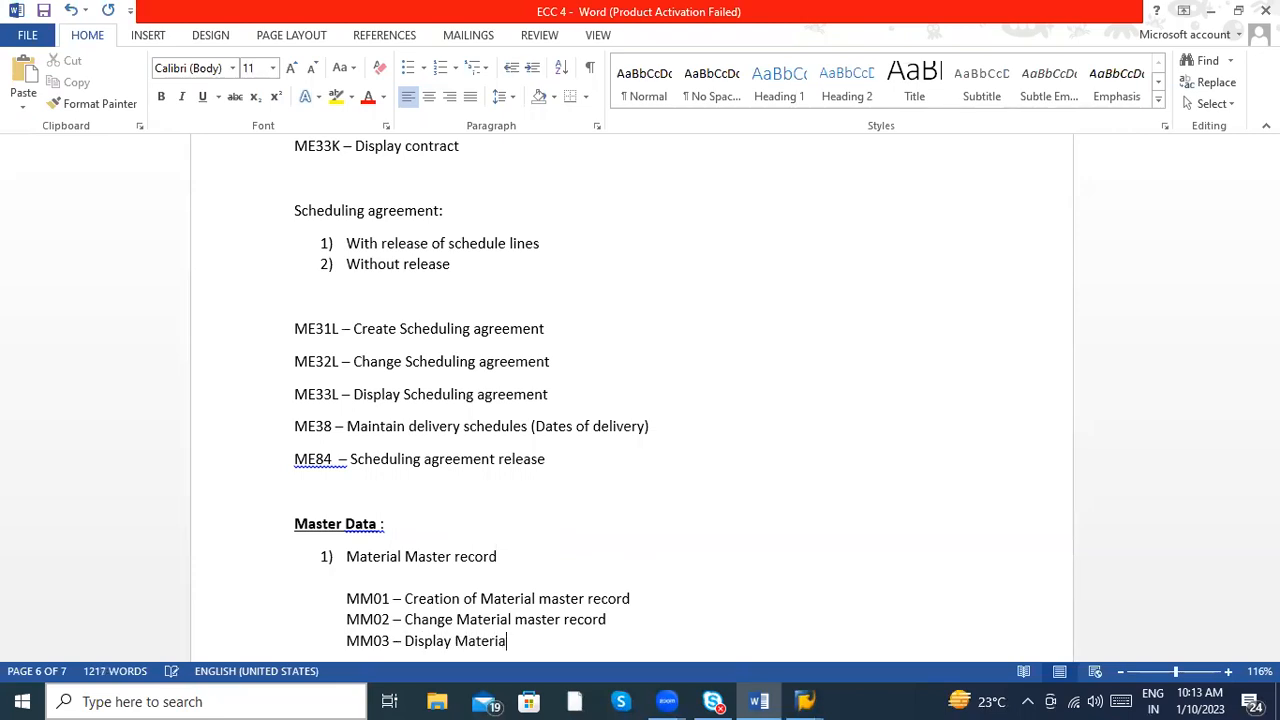
type("l Master record")
- Add the line "MM03 – Display Material Master record" under the MM02 entry
key("Return")
- Add the line "MM04 – Changes track in Material masters" and apply the suggested correction "Record" in the MM03 line
type("MM04 - ")
type("Changes o")
key("BackSpace")
type("in Material masters")
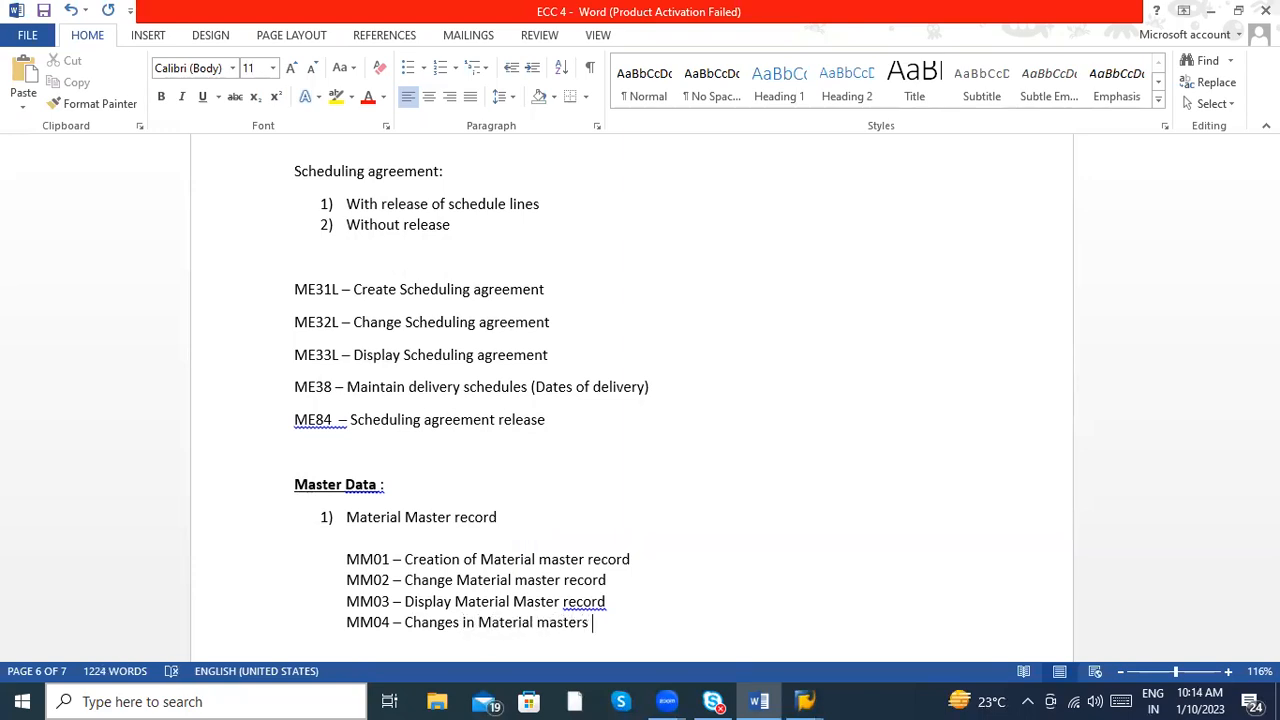
left_click(461, 622)
type("track")
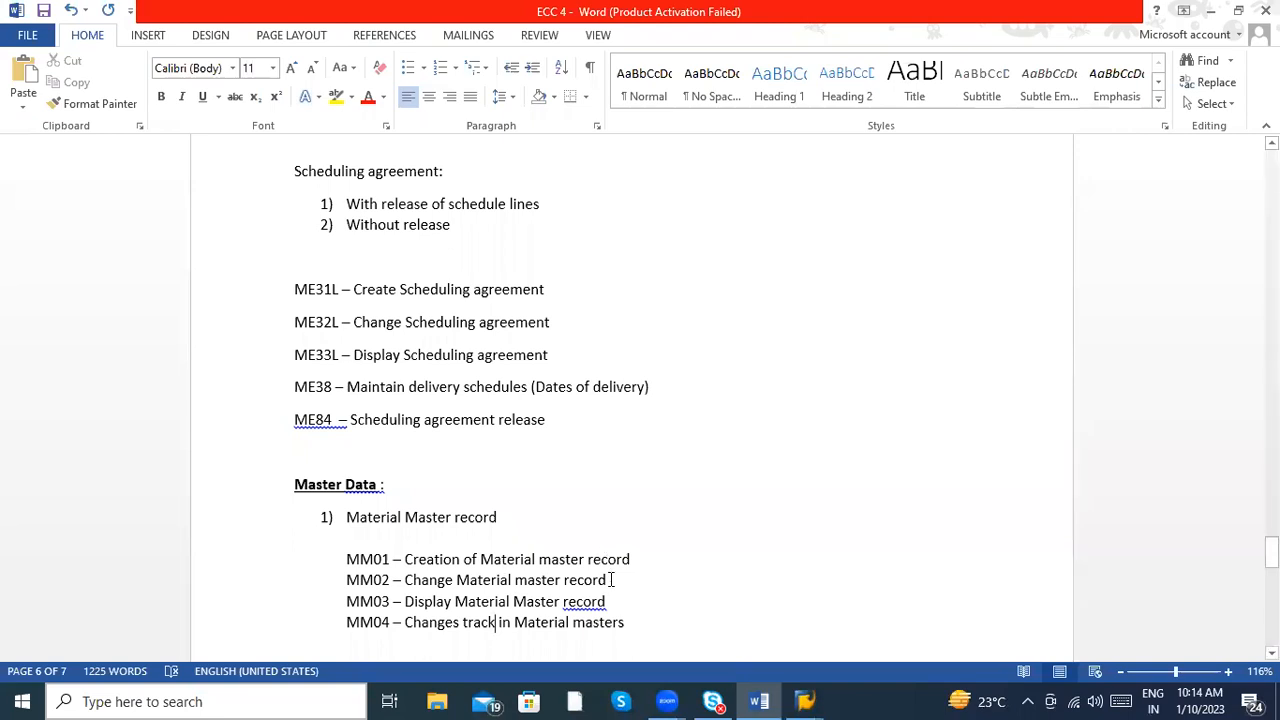
right_click(588, 602)
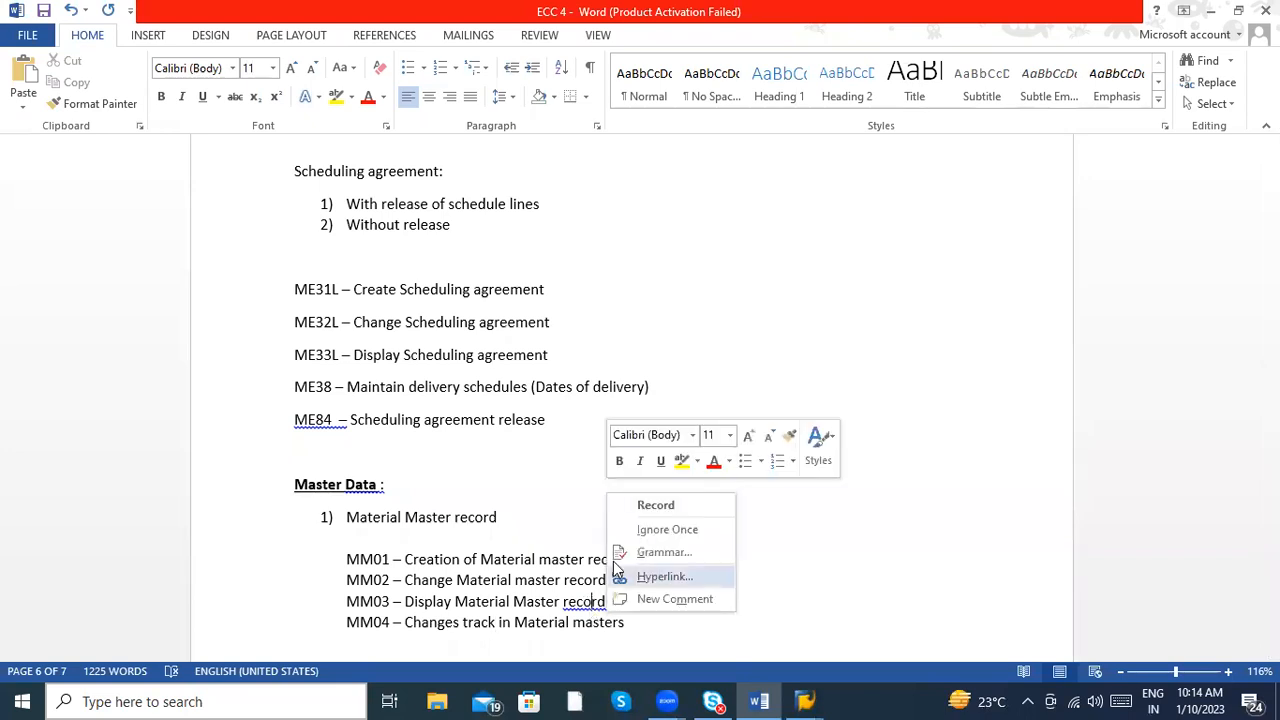
left_click(645, 505)
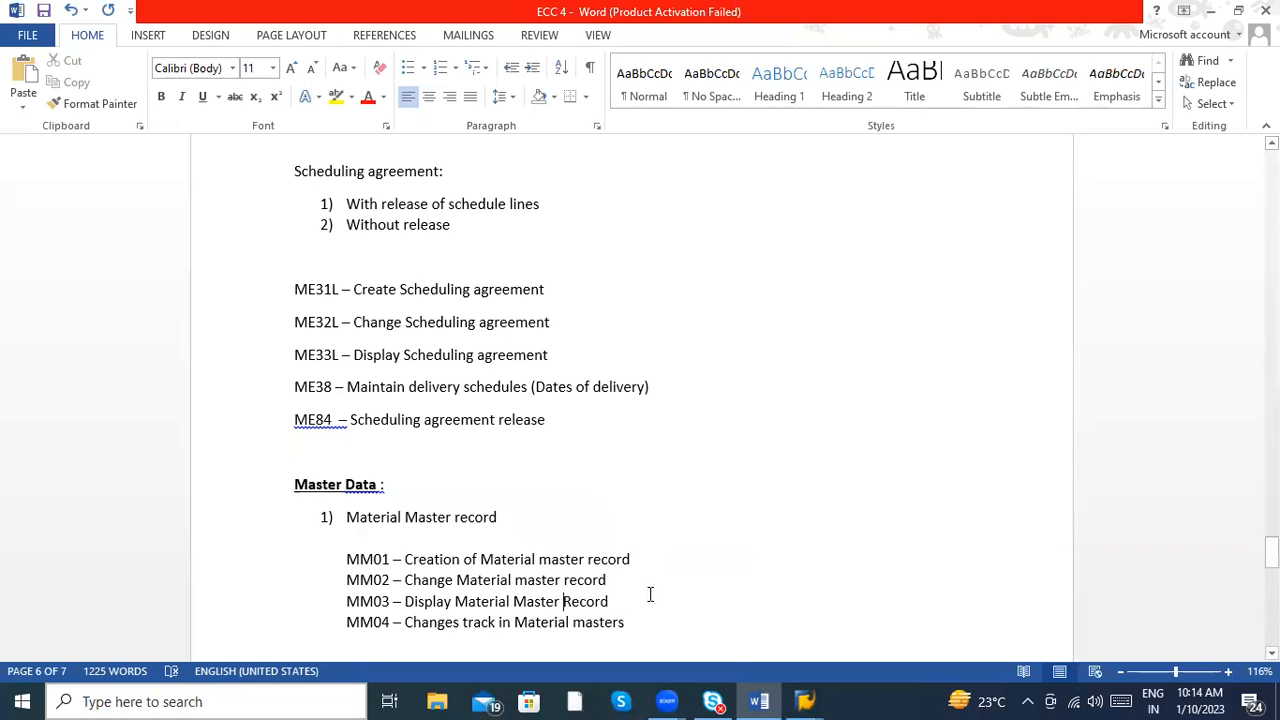
- Add the line "MASS – mass update at time for multiple materials" below the MM04 entry
left_click(631, 622)
key("Return")
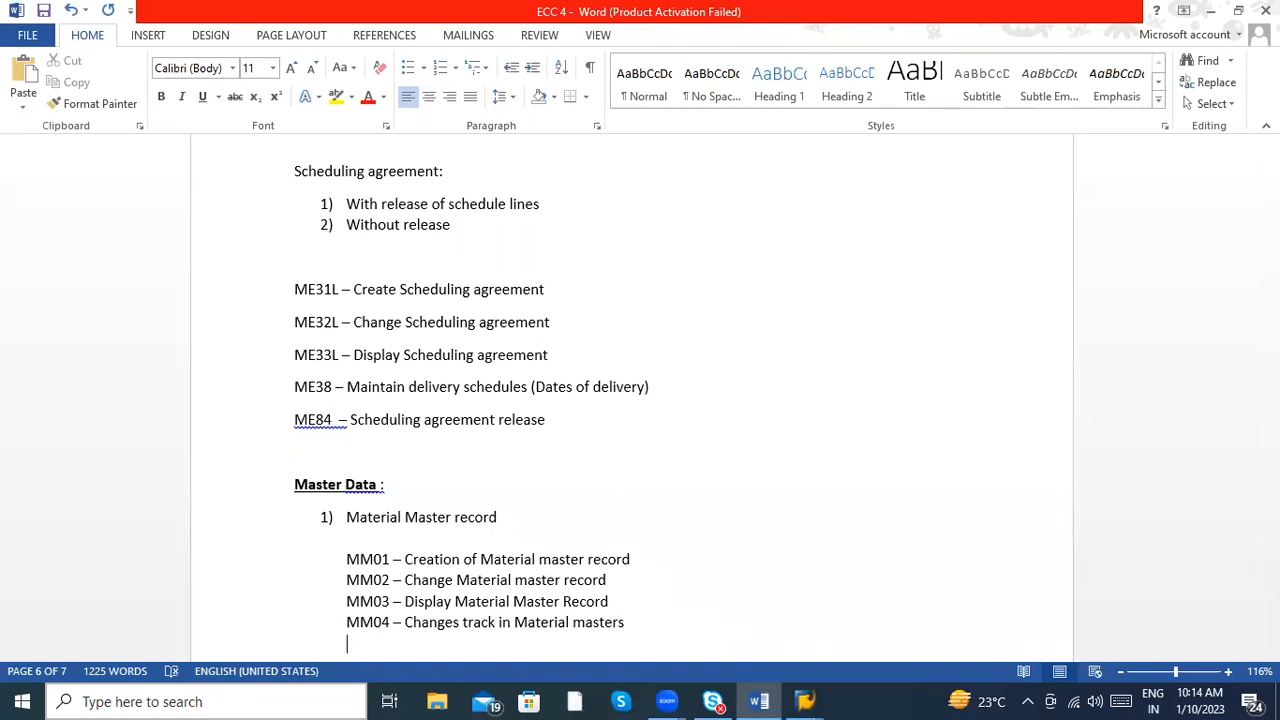
type("M")
type("S - ")
type("ma")
key("BackSpace")
key("BackSpace")
type("mass update at t")
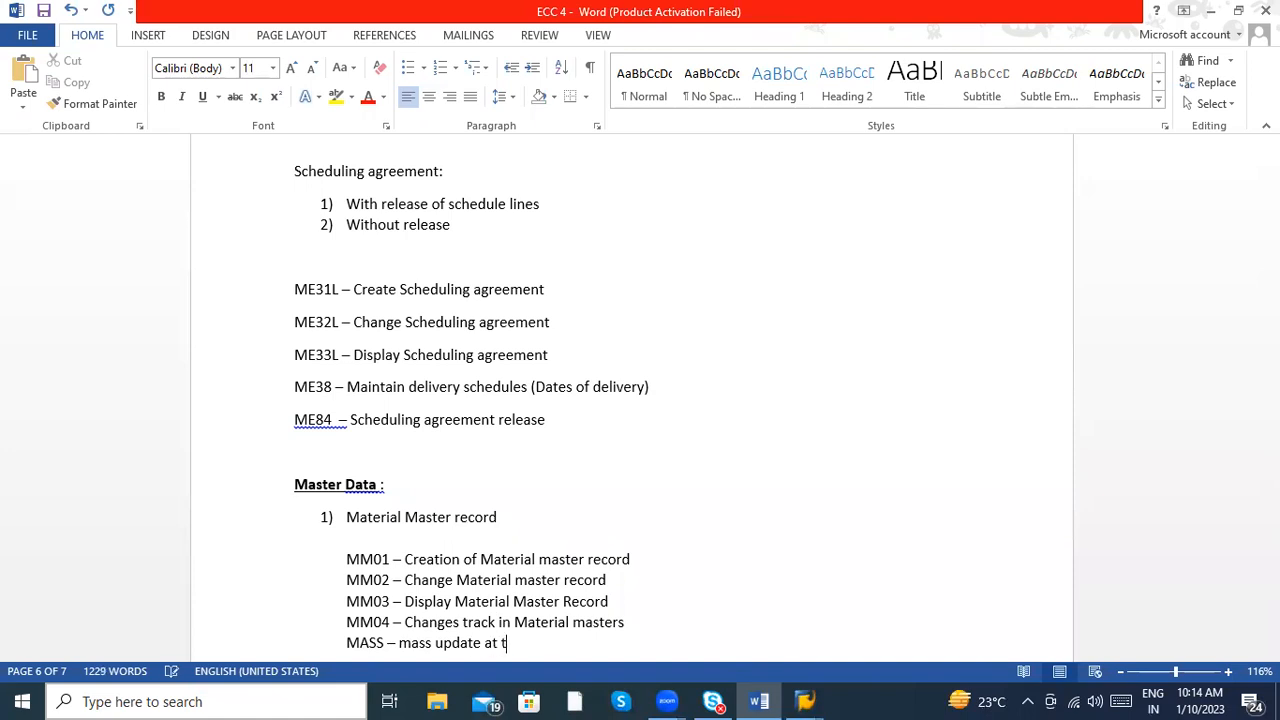
type("ime for multiple")
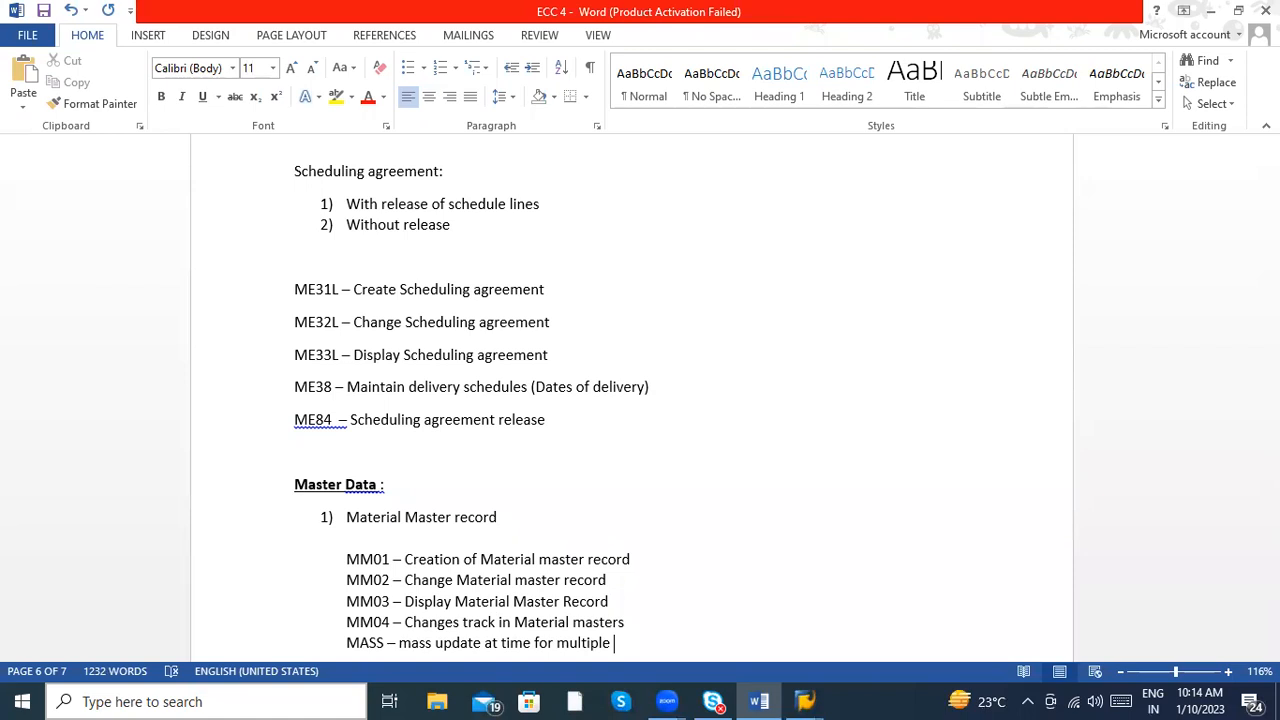
type(" materisl")
key("BackSpace")
key("BackSpace")
type("als")
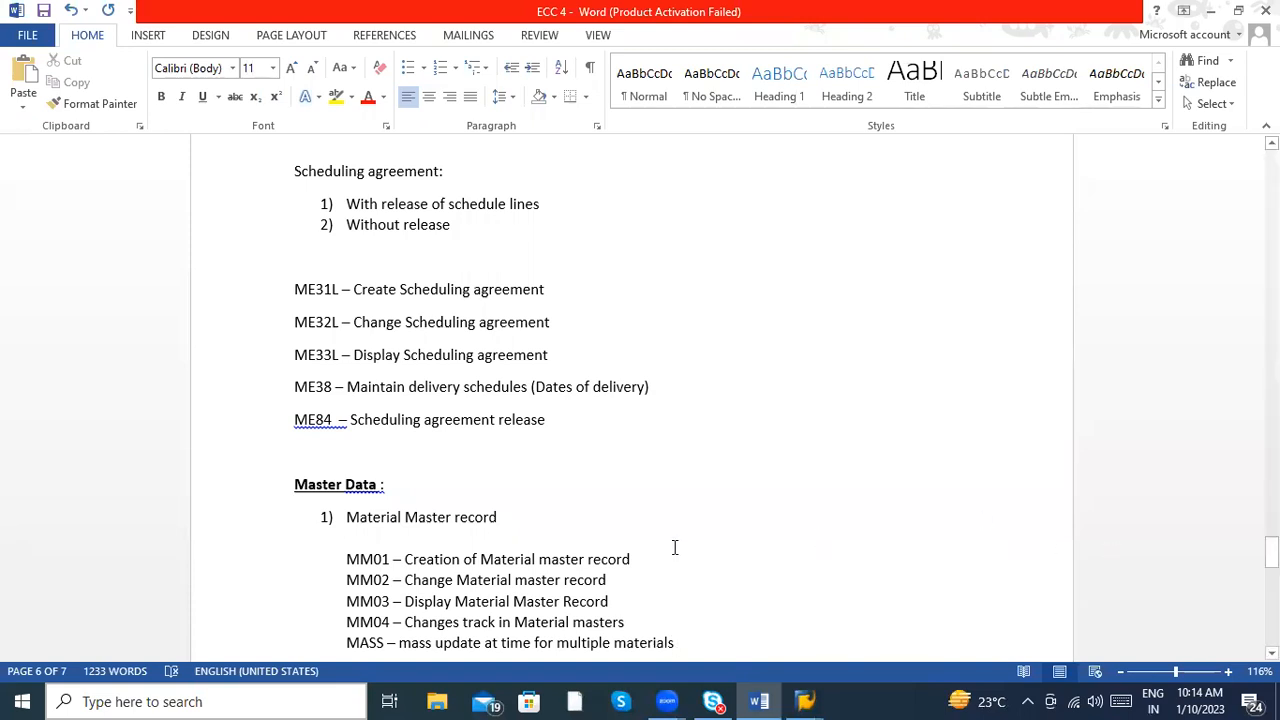
- Add the line "MMAM – Material type changes" below the MASS entry
left_click(633, 558)
key("Down")
key("Down")
key("Down")
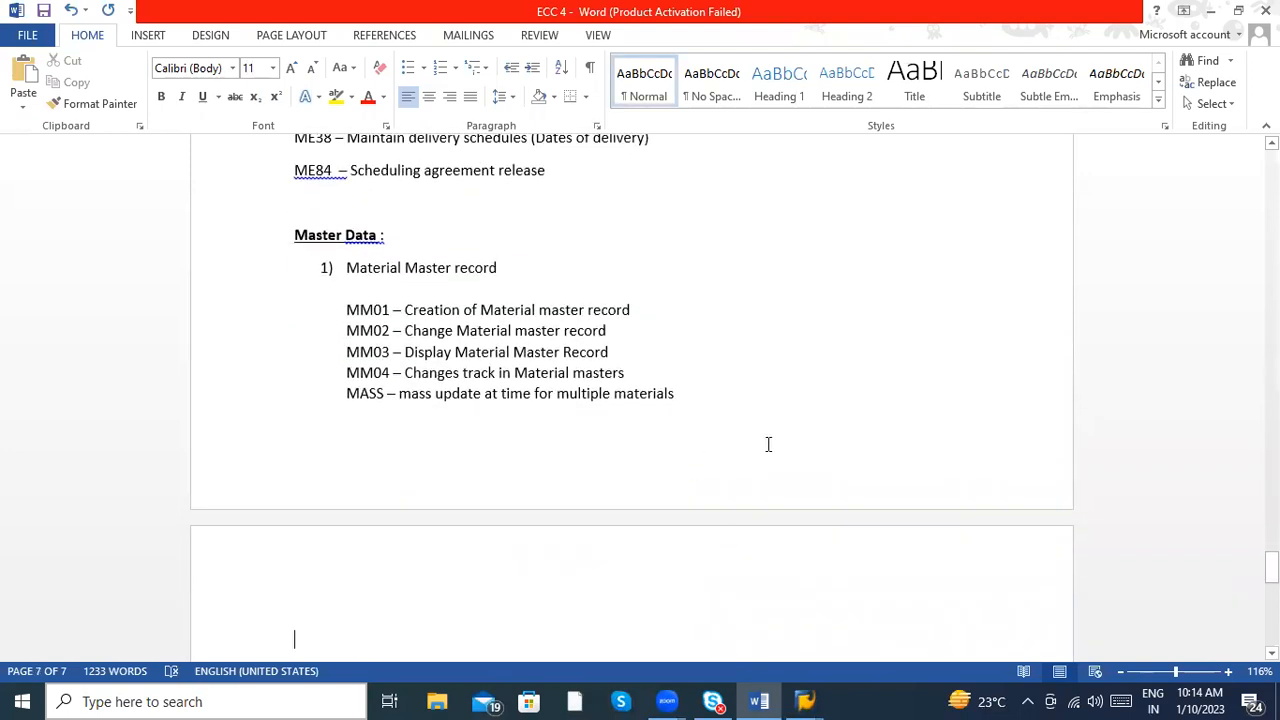
left_click(711, 402)
key("Return")
type("MMAM - M")
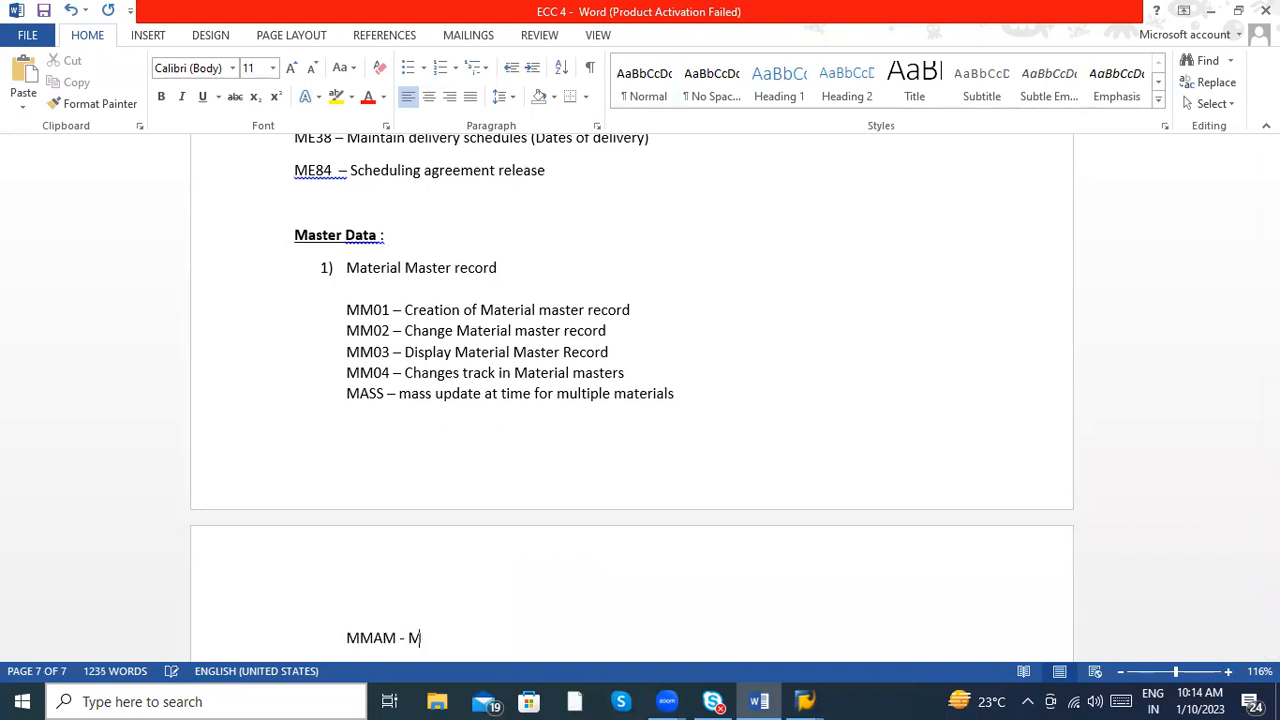
type("aterial type changes")
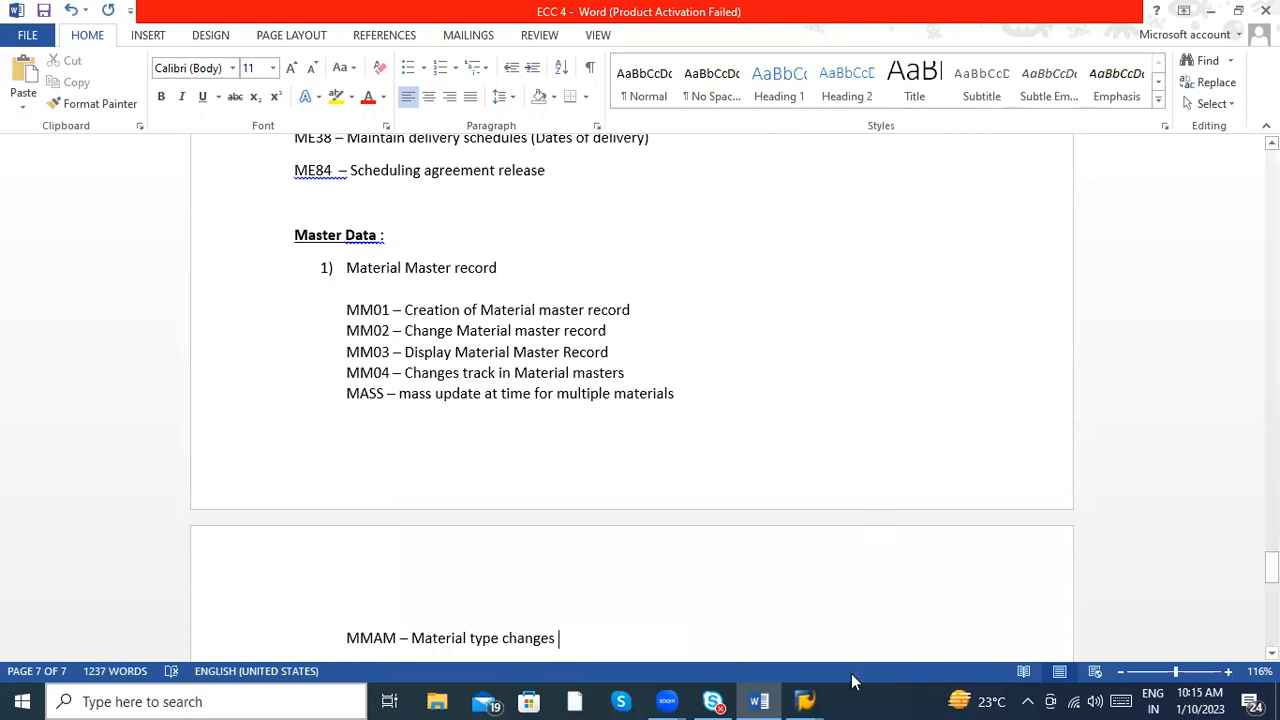
- Switch to the SAP Easy Access session, open transaction MM01, and examine the available material types without choosing one
mouse_move(812, 697)
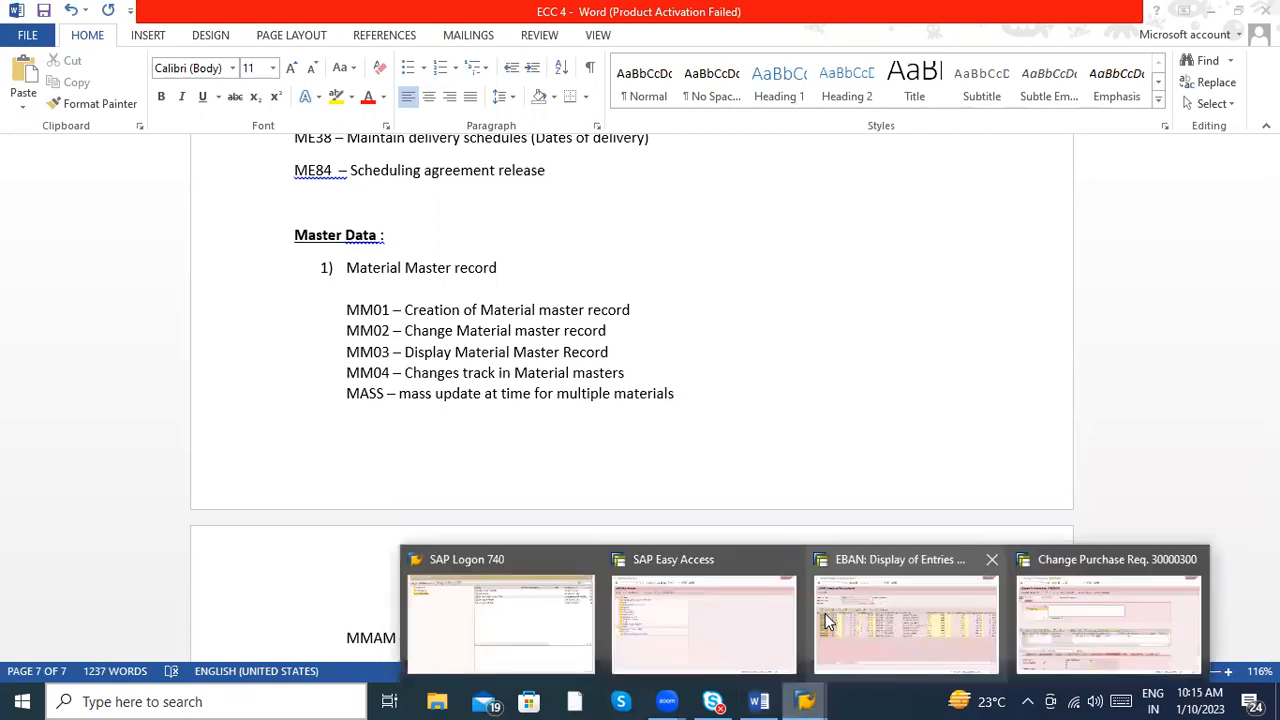
left_click(731, 617)
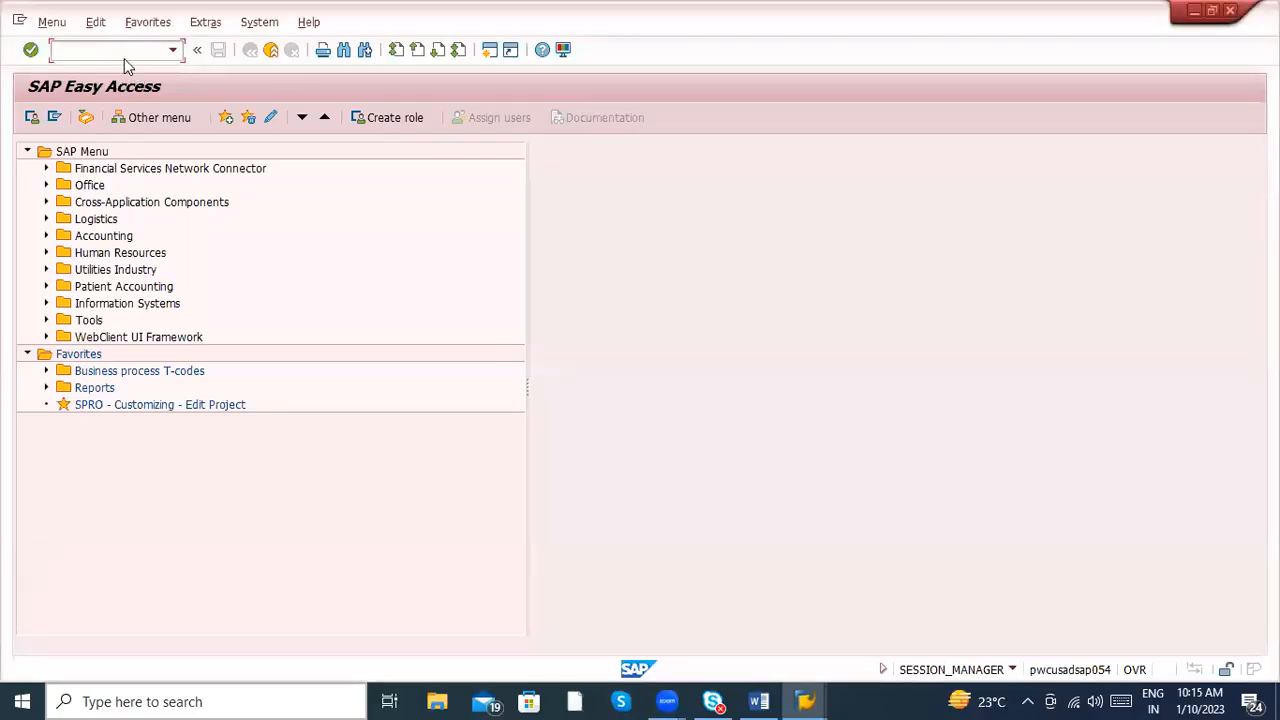
type("mm01")
key("Return")
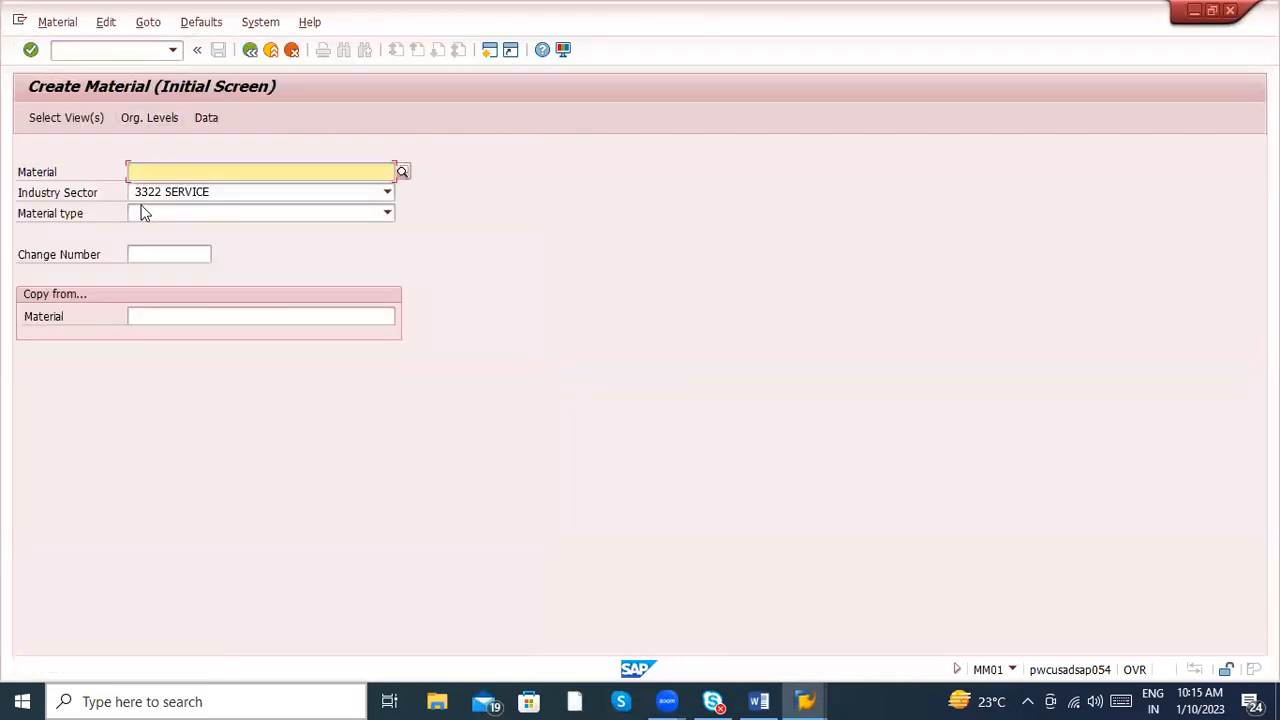
left_click(153, 211)
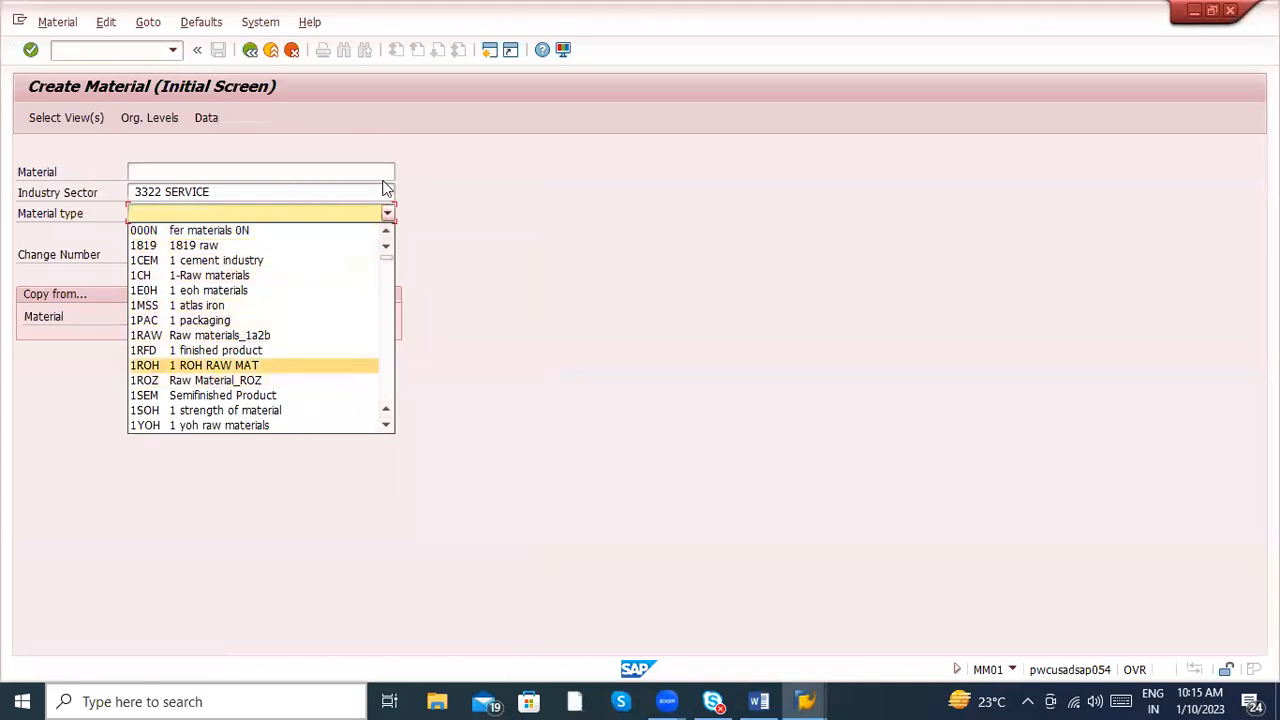
left_click(630, 256)
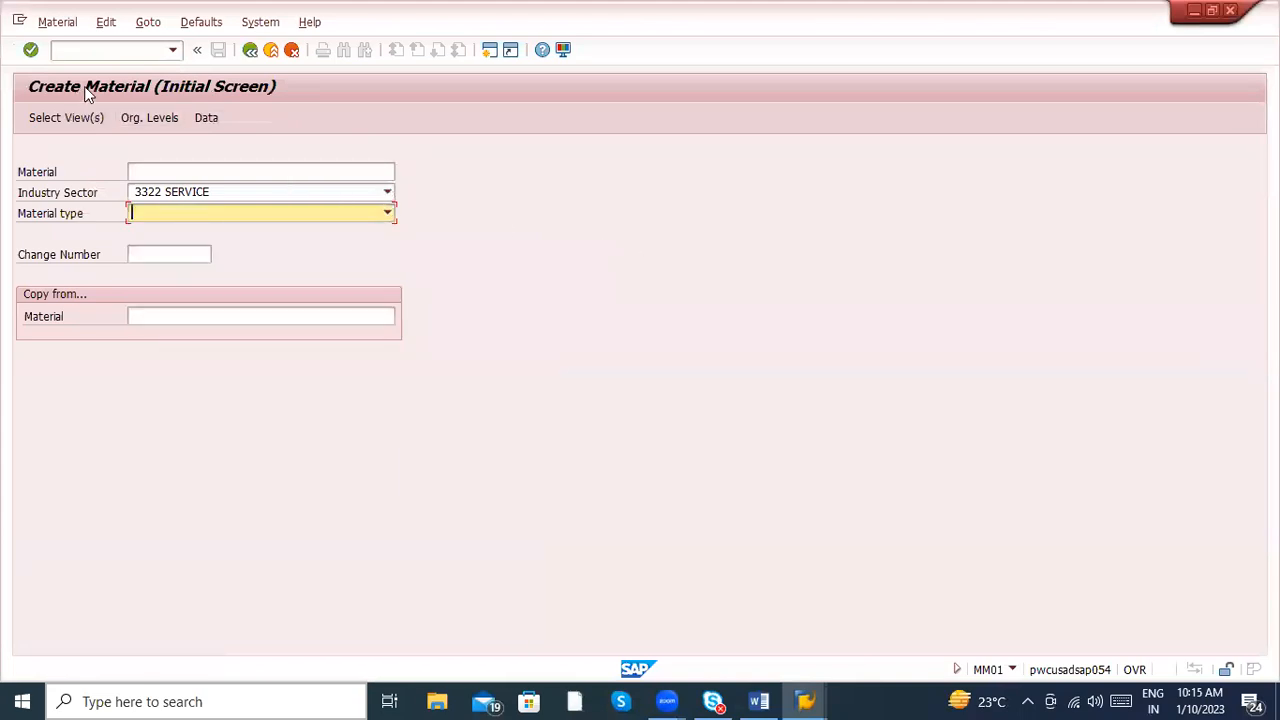
- Open transaction MM06 in SAP to check its purpose
left_click(82, 52)
type("/nmm06")
key("Return")
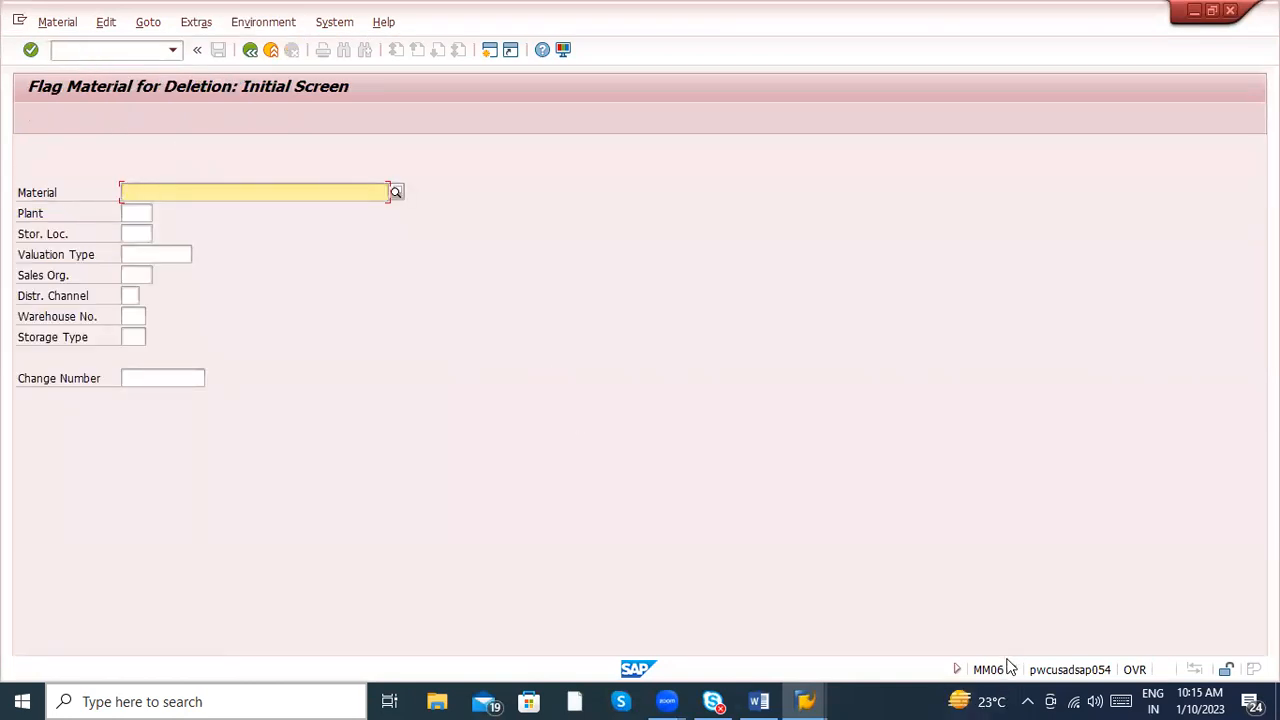
- Switch back to Word and add the line "MM06 – Flag for deletion" below the MMAM entry
key("alt+Tab")
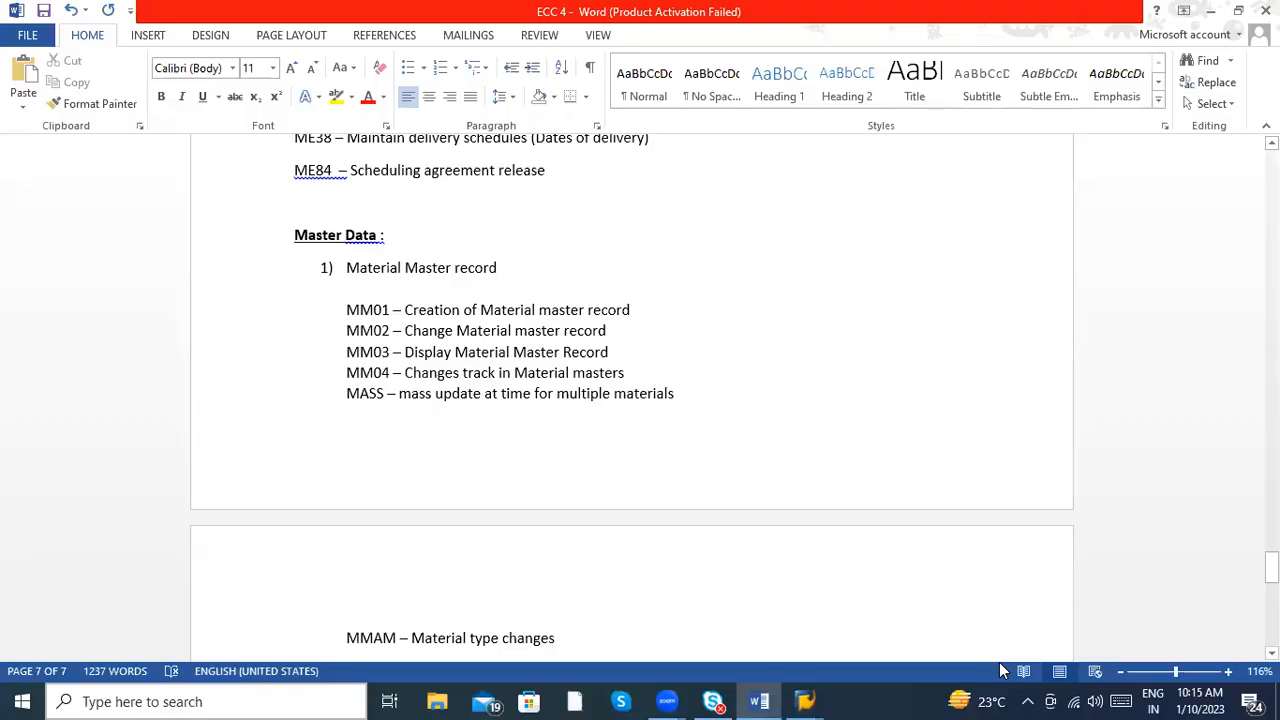
key("Return")
type("MM059")
key("BackSpace")
key("BackSpace")
type("6 -")
type(" Flag for ")
type("deletion")
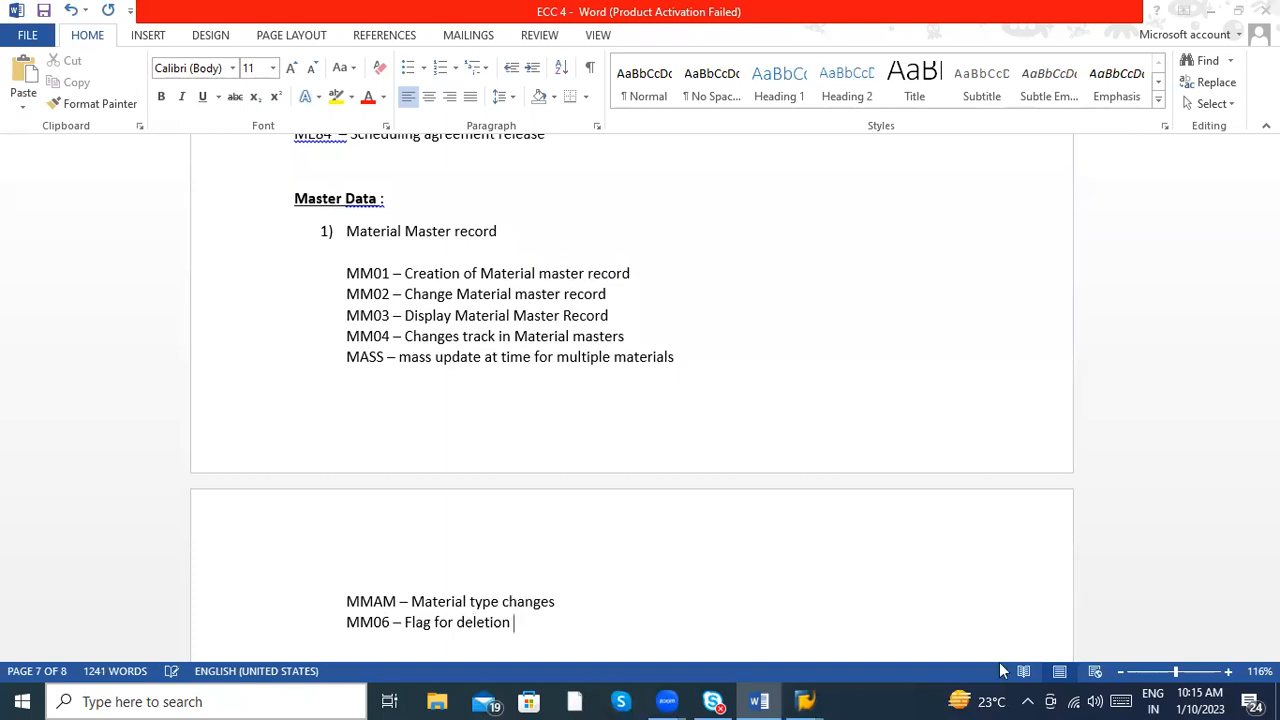
- Switch to SAP and open transaction MM19 to check its purpose
key("alt+Tab")
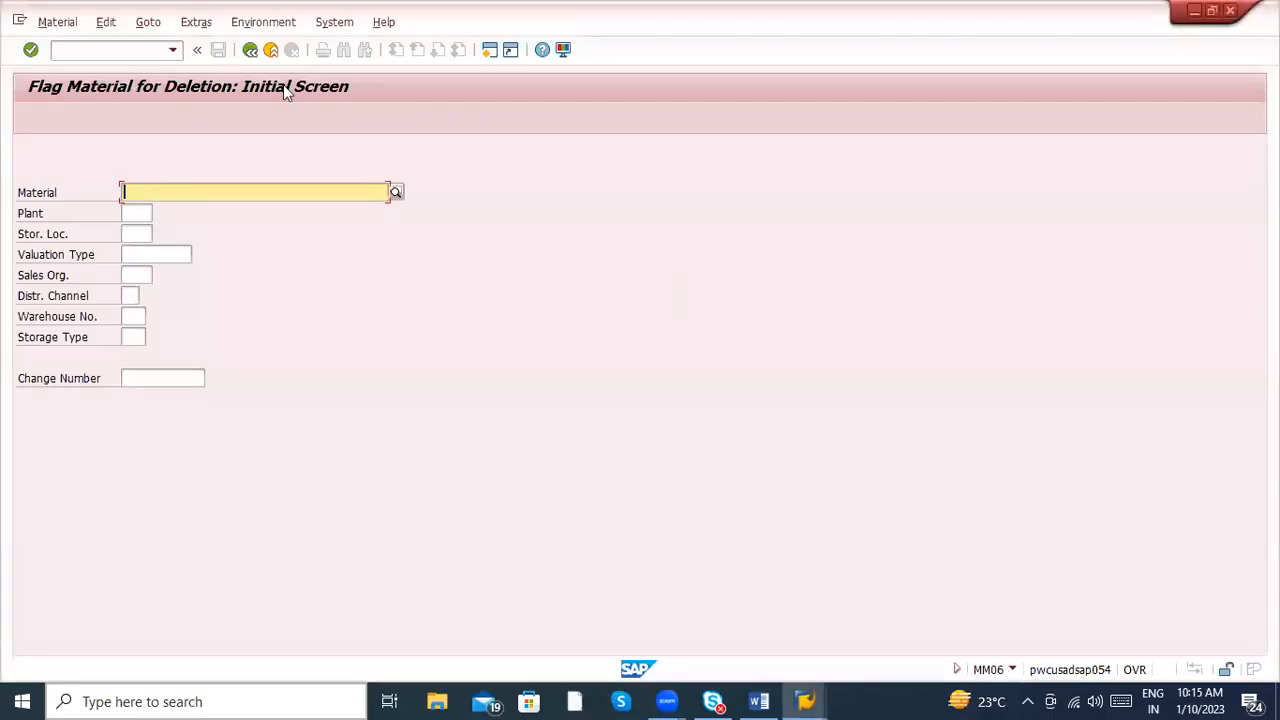
left_click(111, 55)
type("/nmm19")
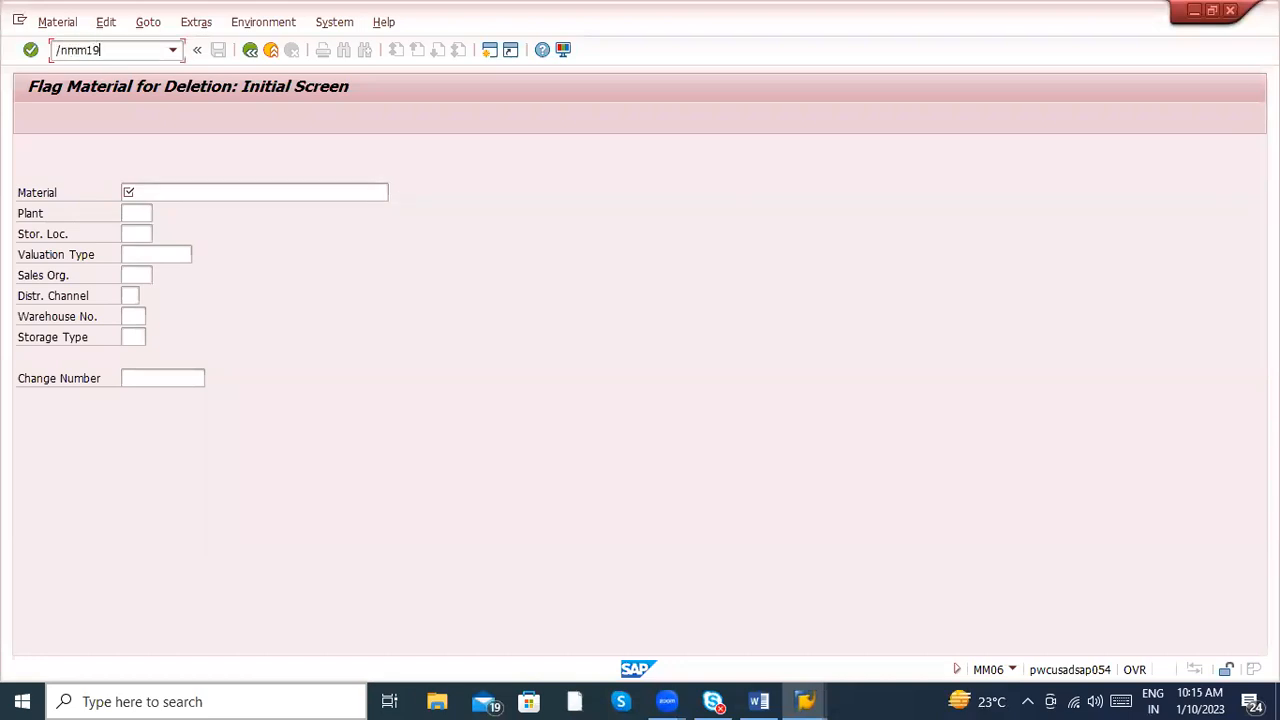
key("Return")
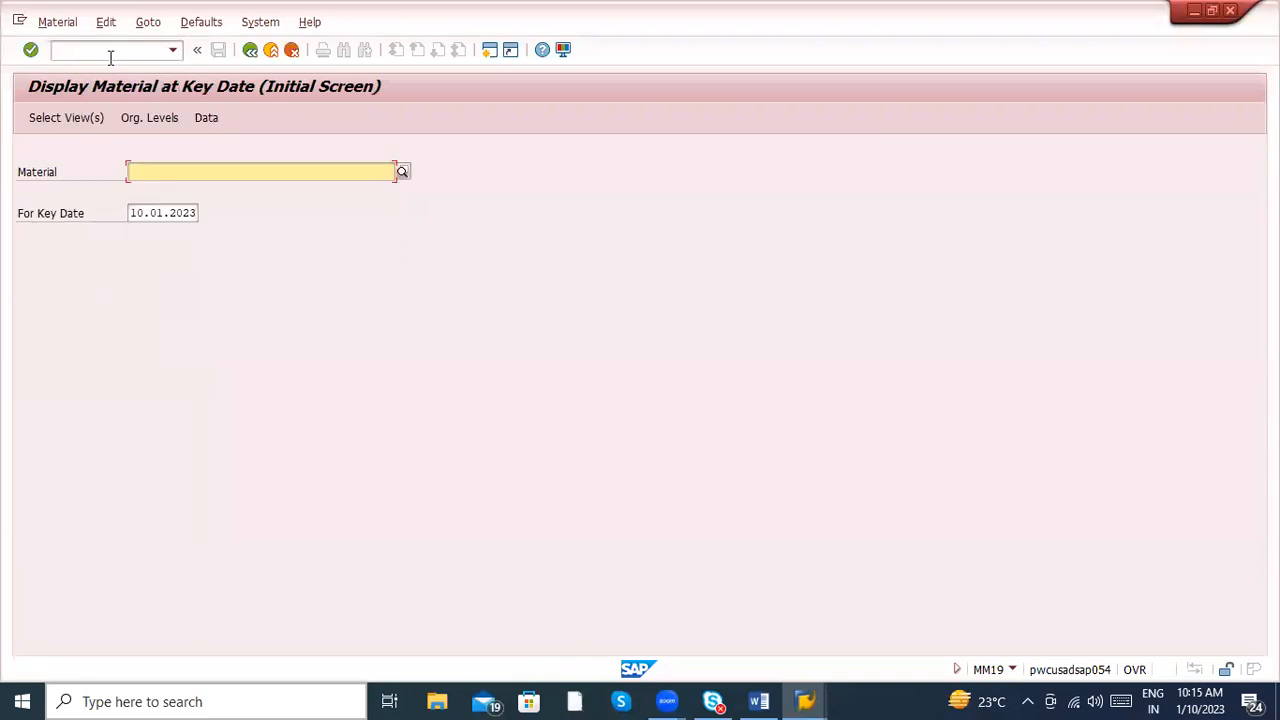
left_click(111, 57)
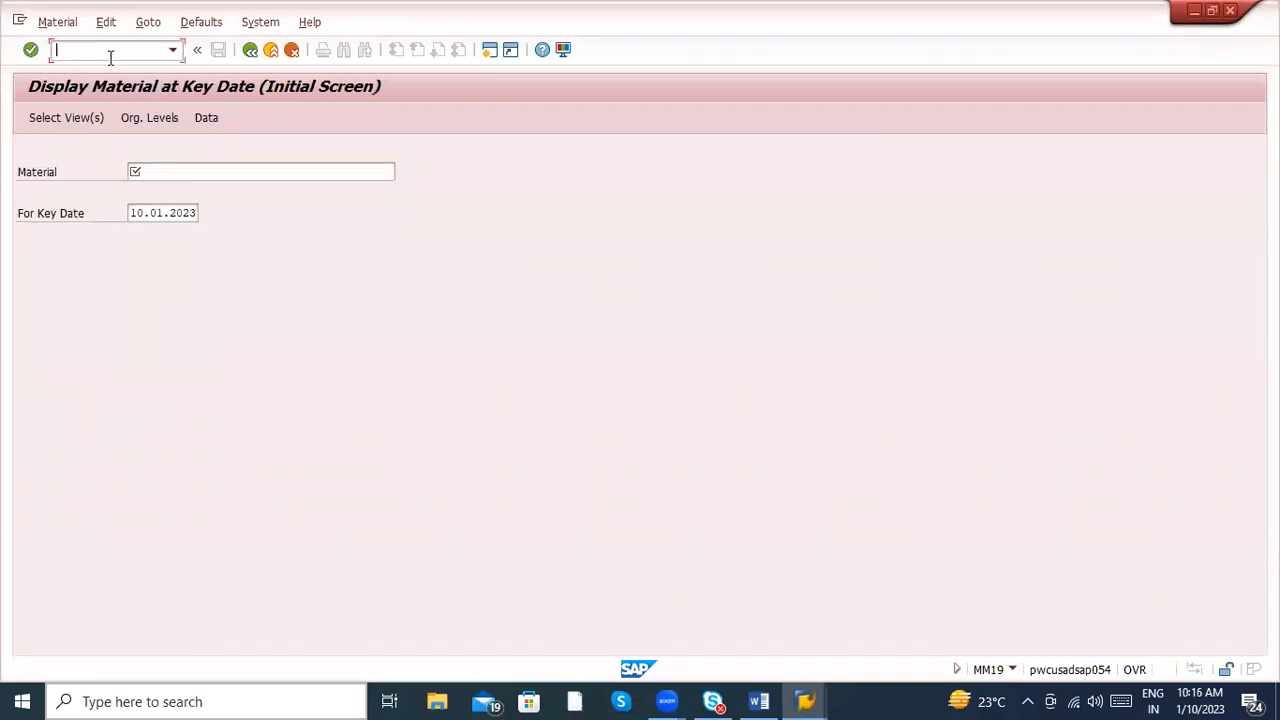
- Try opening transaction MM05 and reopen transaction MM19 to check what each one does
type("/nmm05")
key("Return")
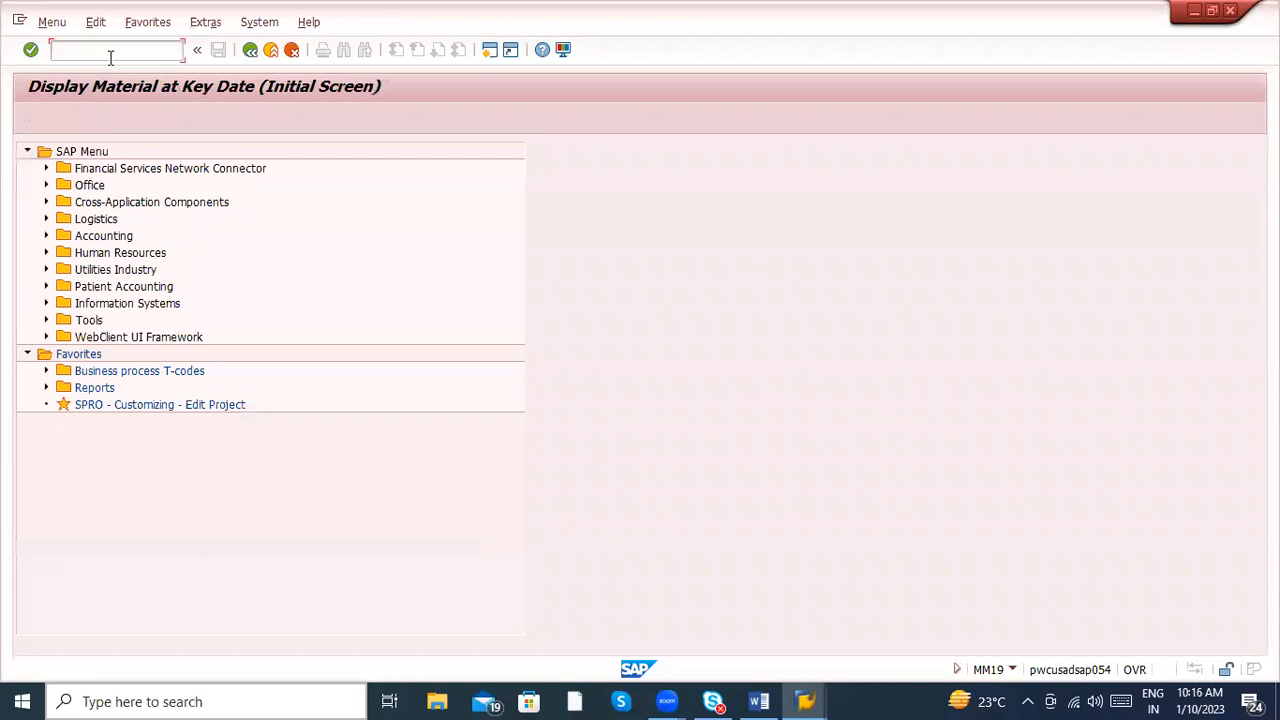
type("mm")
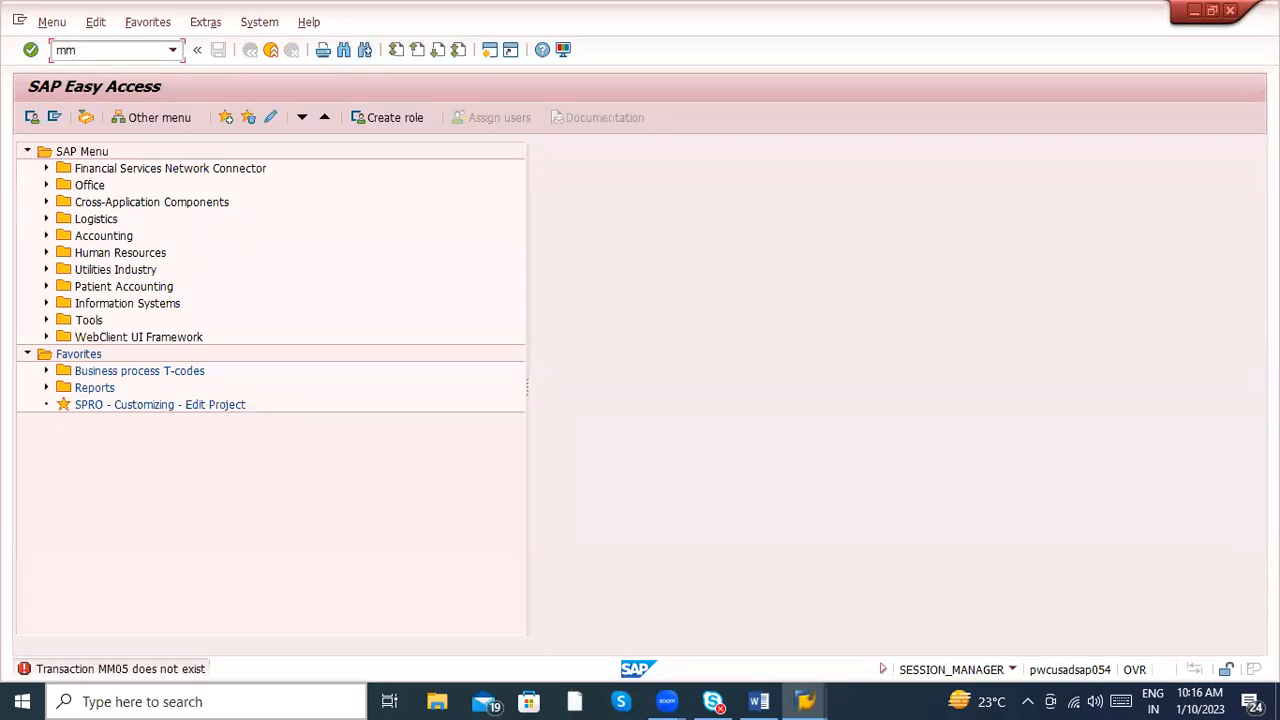
type("19")
key("Return")
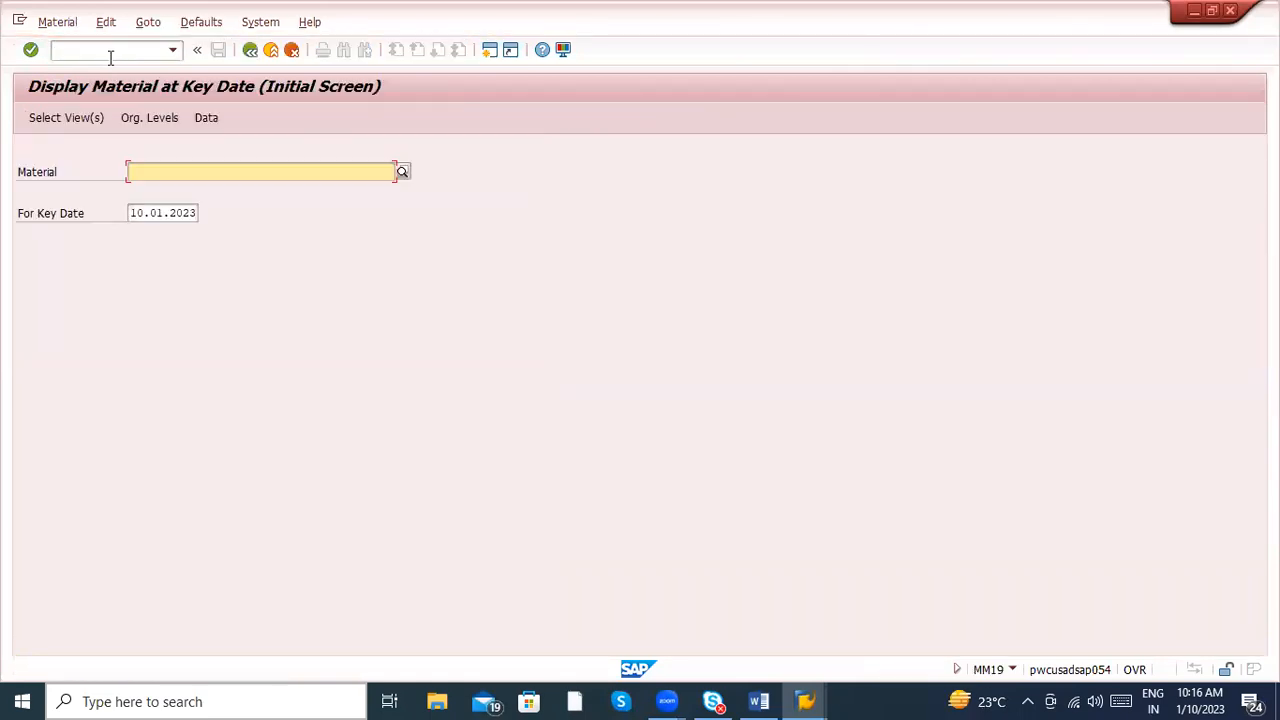
- Open transaction MM18 to check its purpose and return to the SAP Easy Access screen
left_click(110, 52)
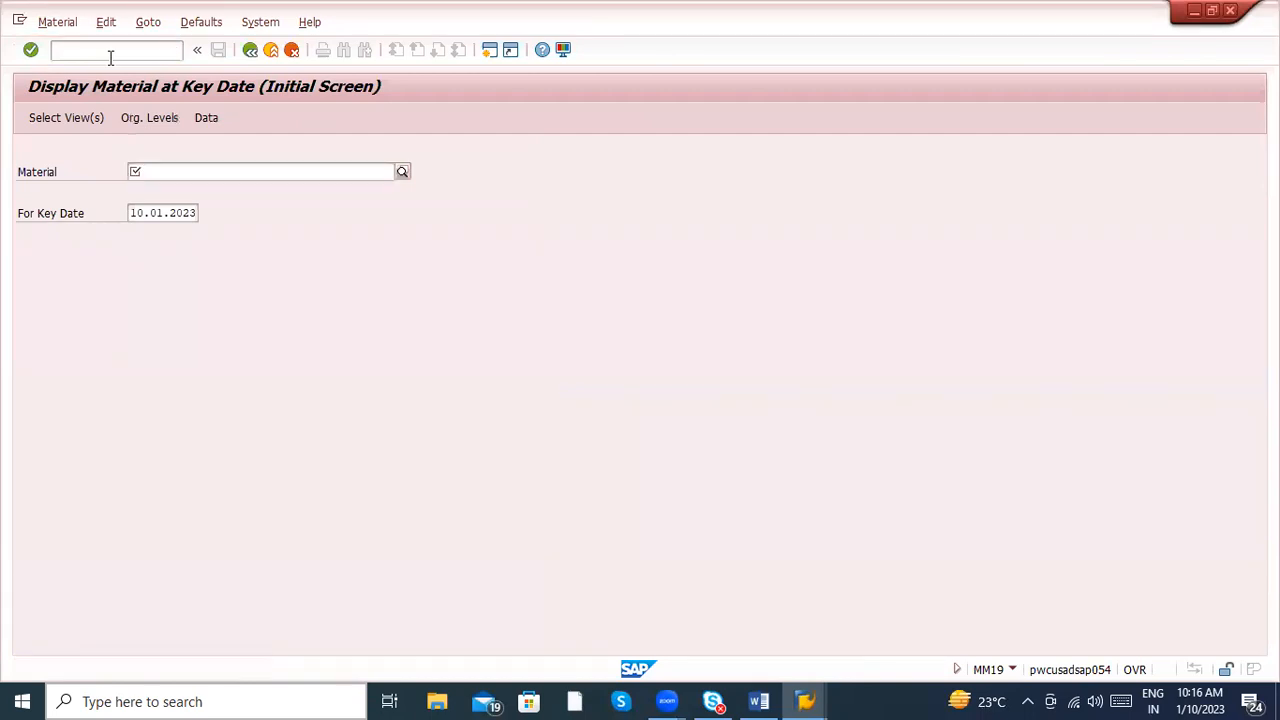
type("/nmm18")
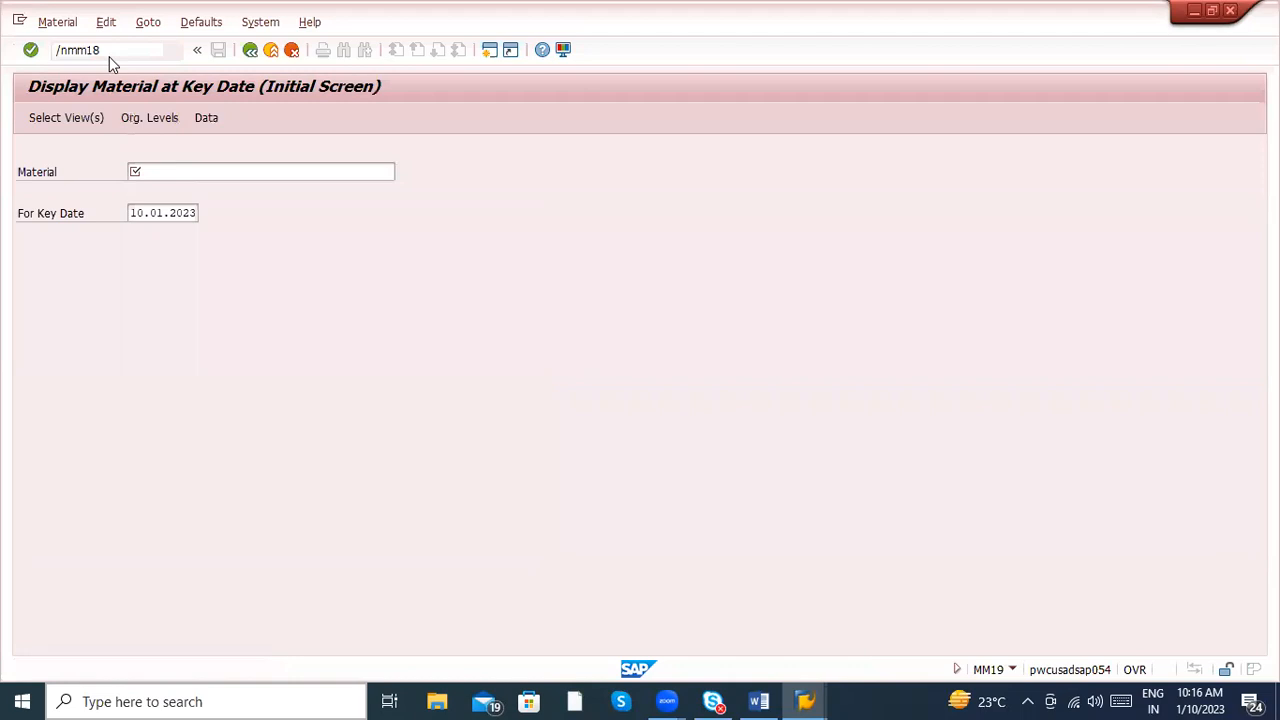
key("Return")
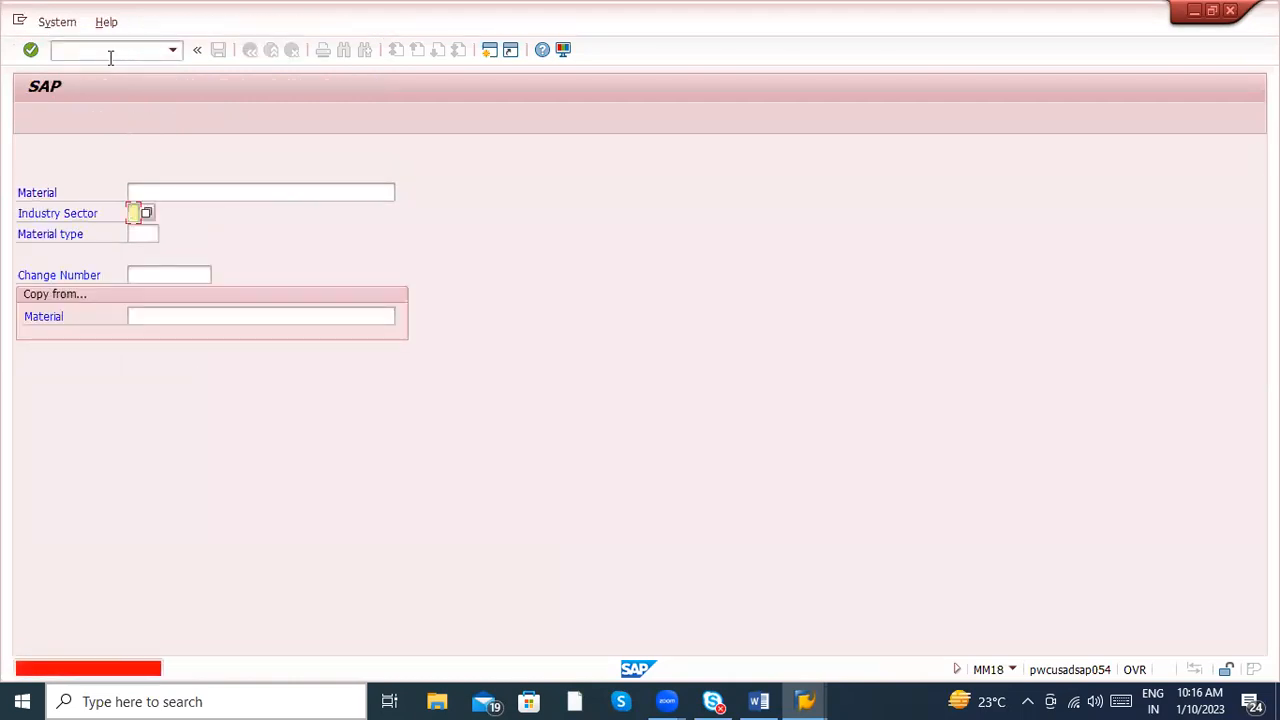
left_click(111, 57)
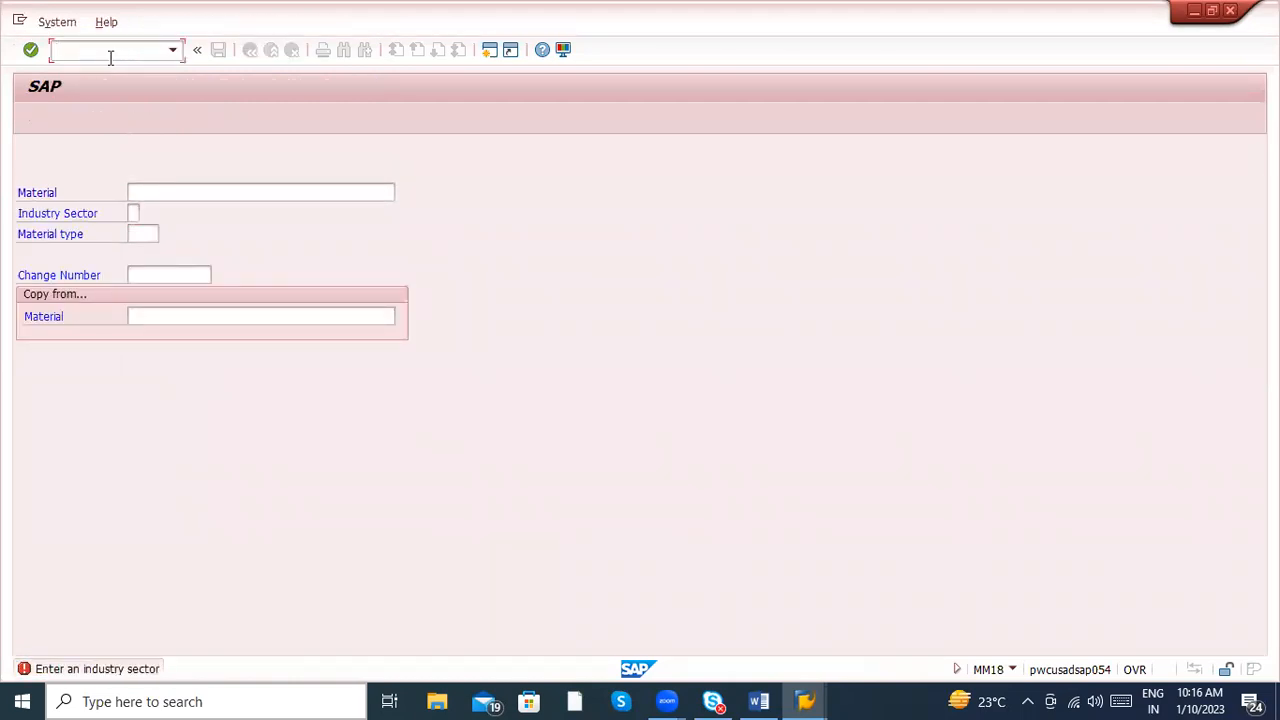
type("/n")
key("Return")
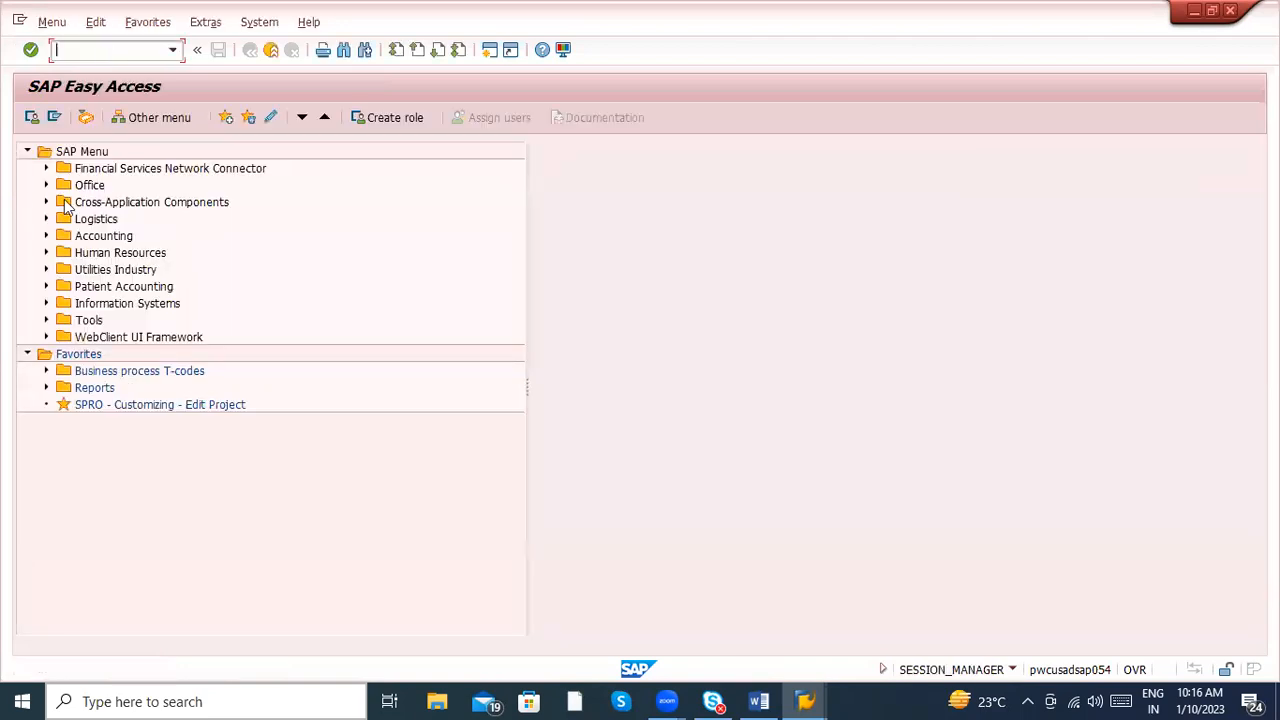
- Expand Logistics, Materials Management, Material Master and Material in the SAP menu, and locate the mass maintenance transaction MM17
left_click(46, 219)
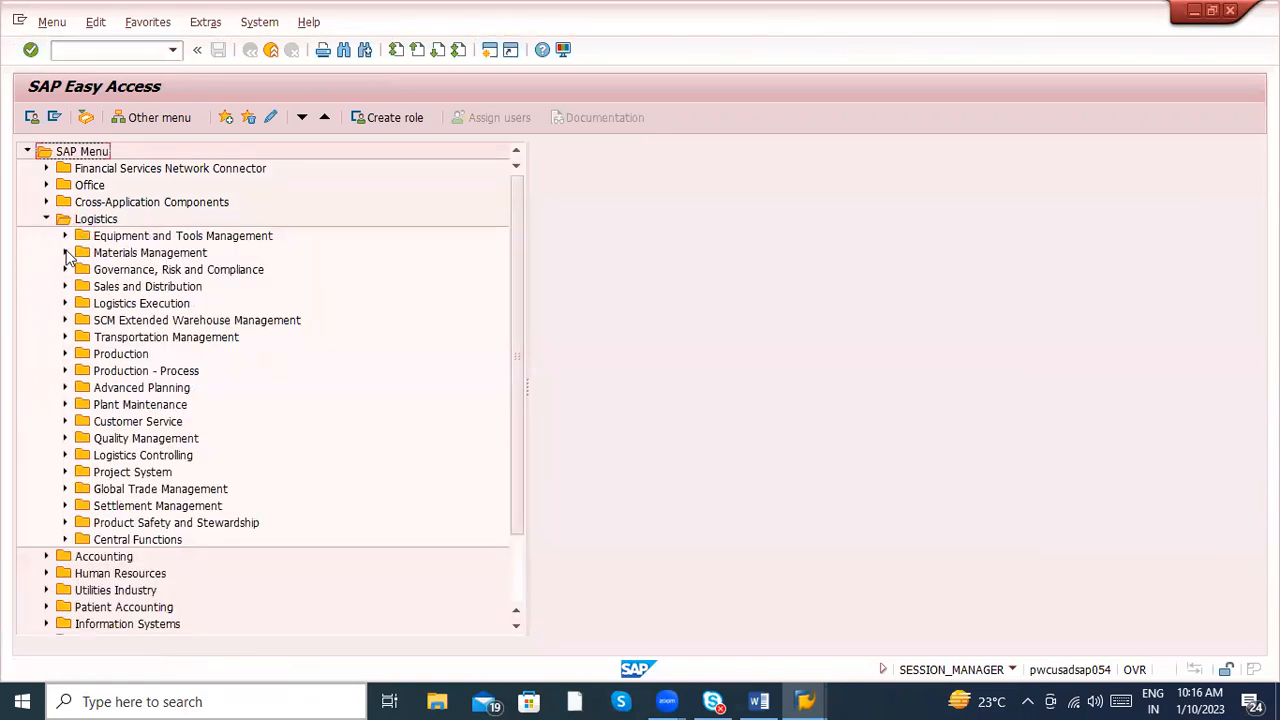
left_click(64, 252)
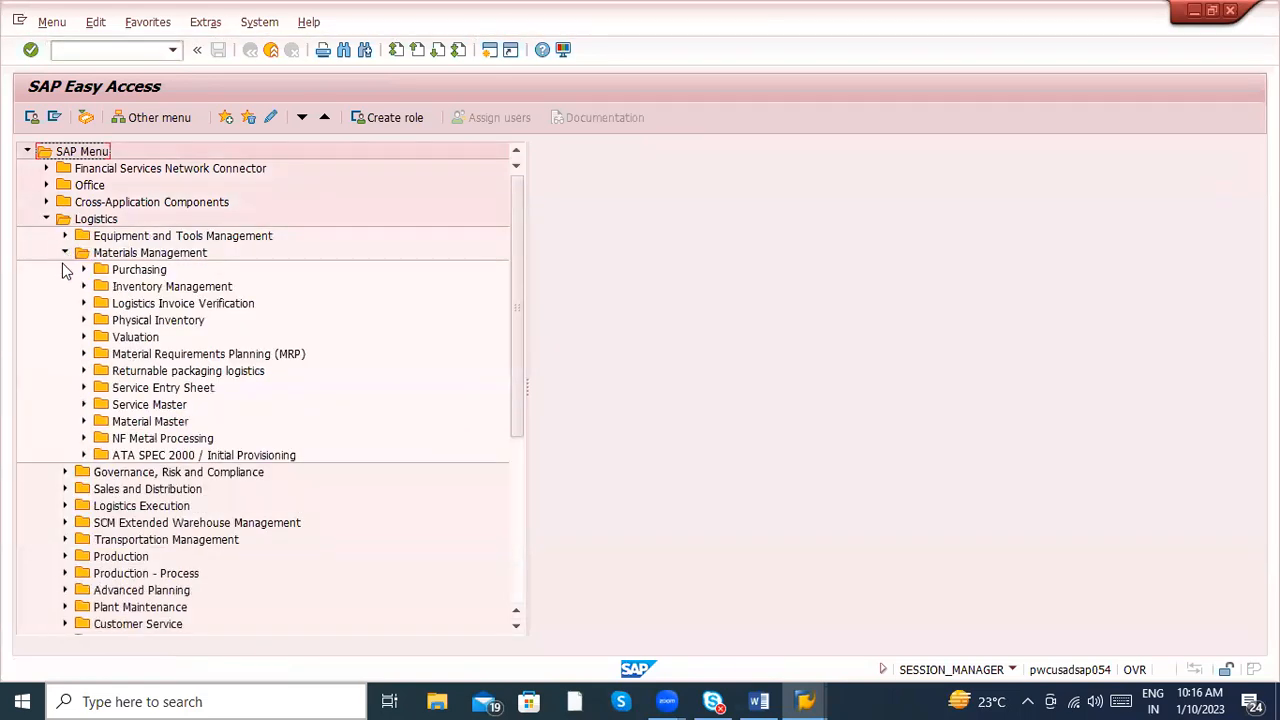
left_click(84, 421)
left_click(101, 438)
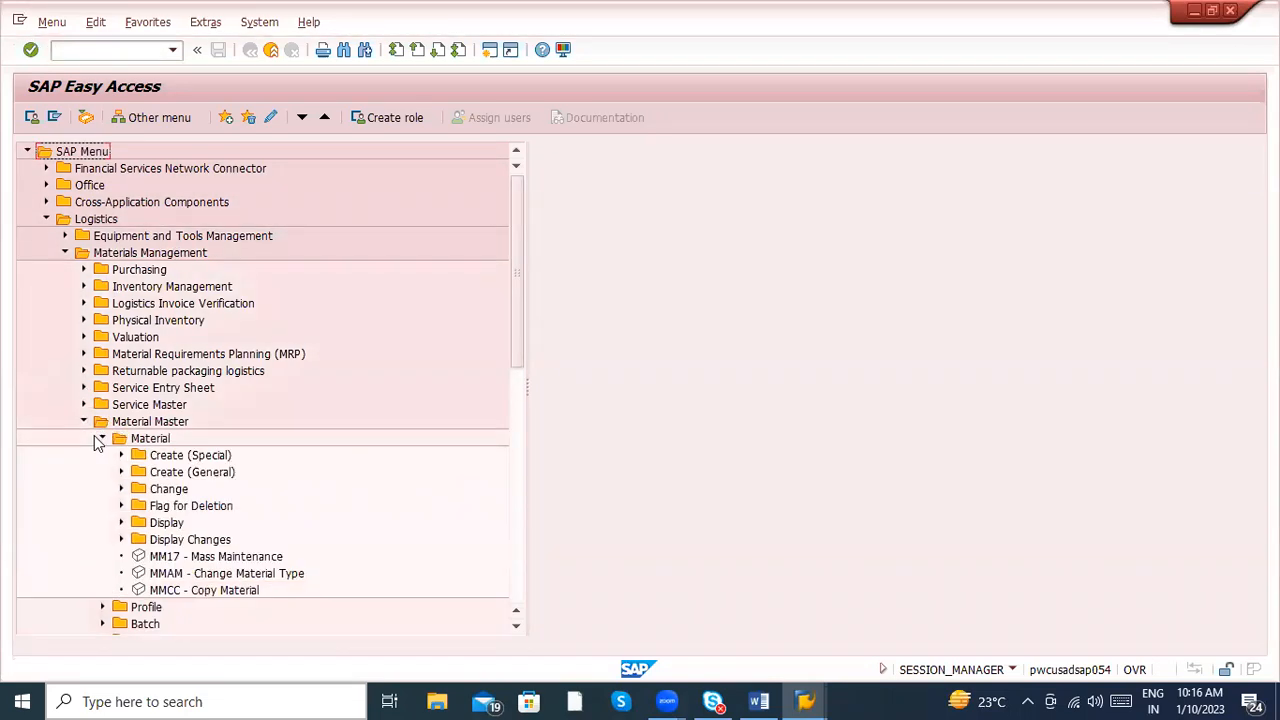
left_click(206, 558)
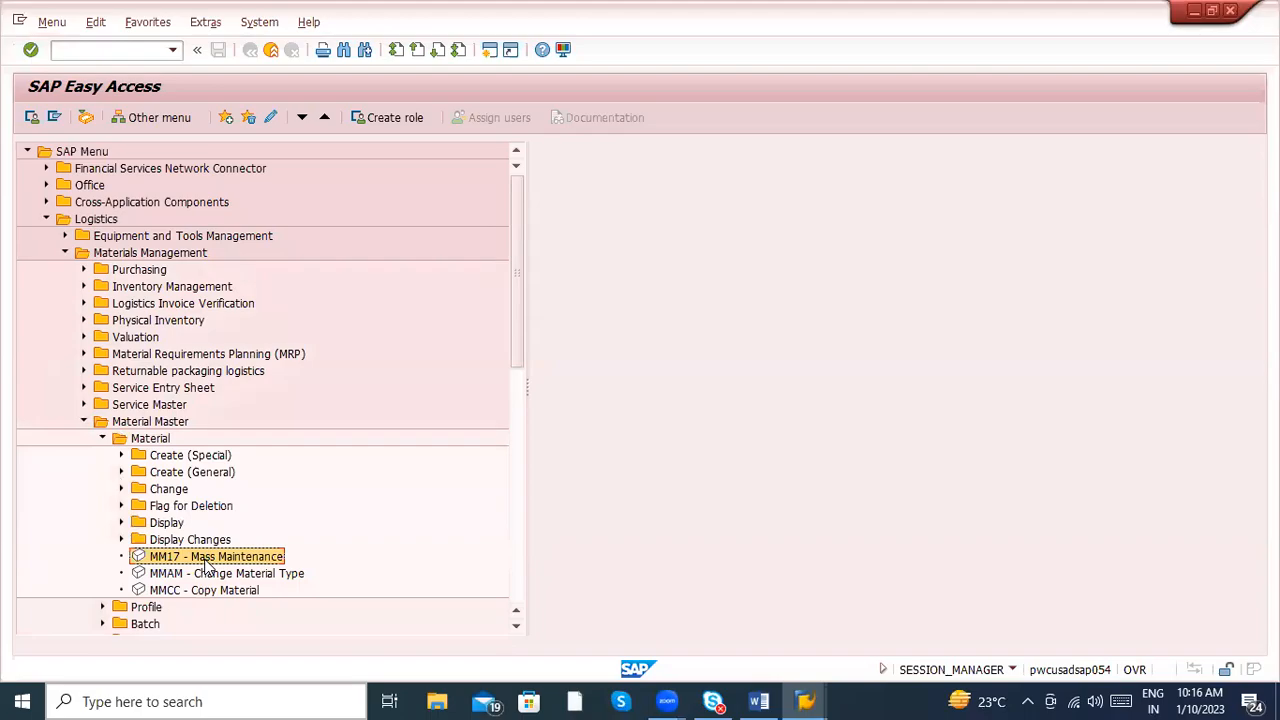
- Switch to Word and insert "MM17/" in front of MASS in the mass update line
key("alt+Tab")
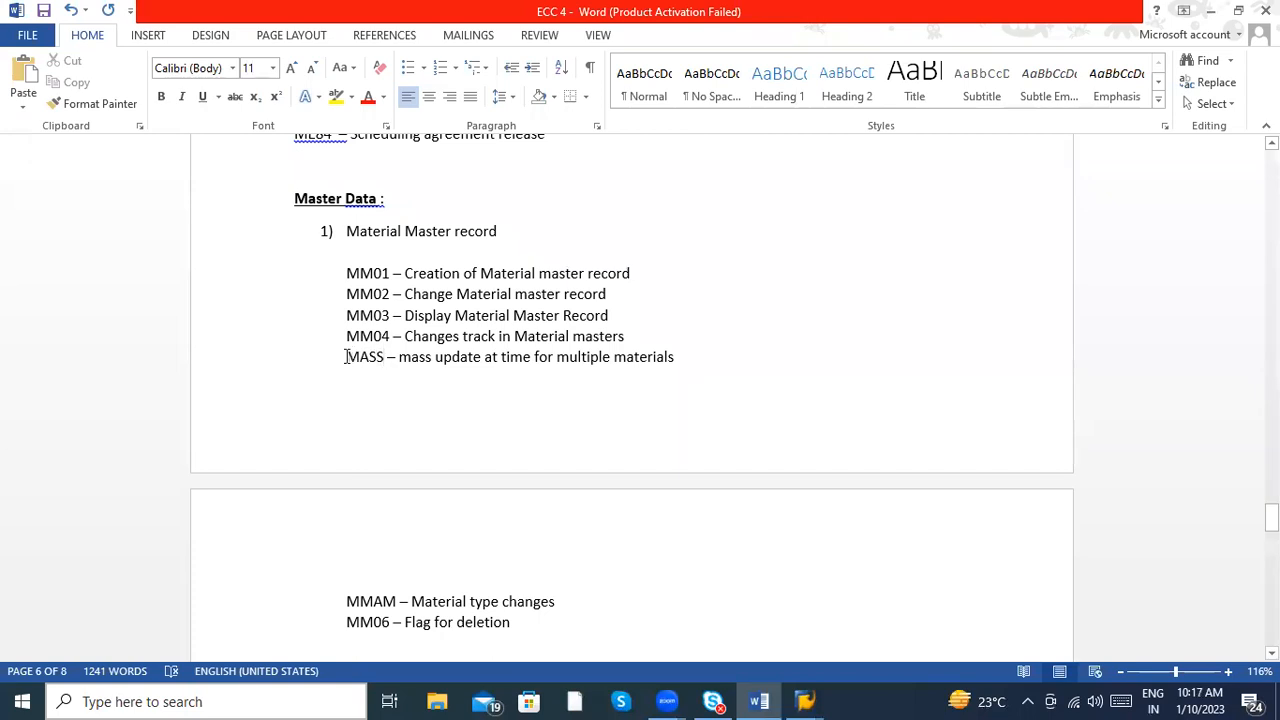
left_click(345, 357)
type("MM17")
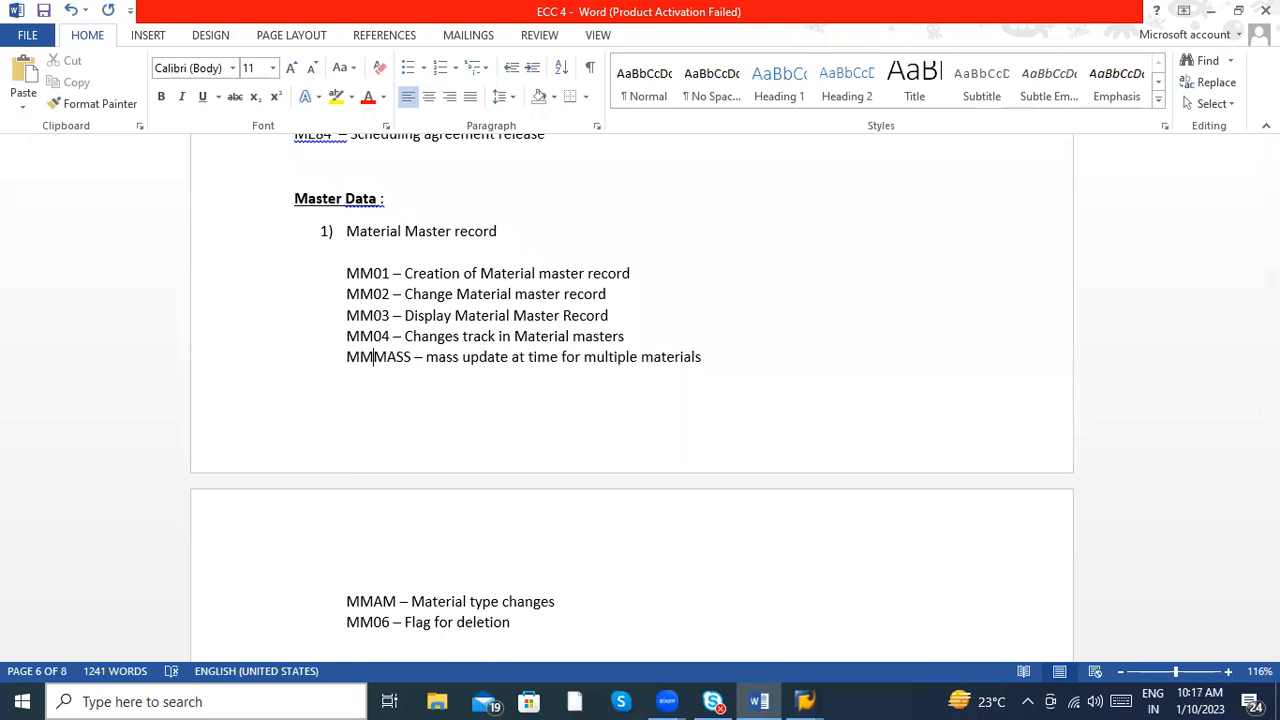
type("/")
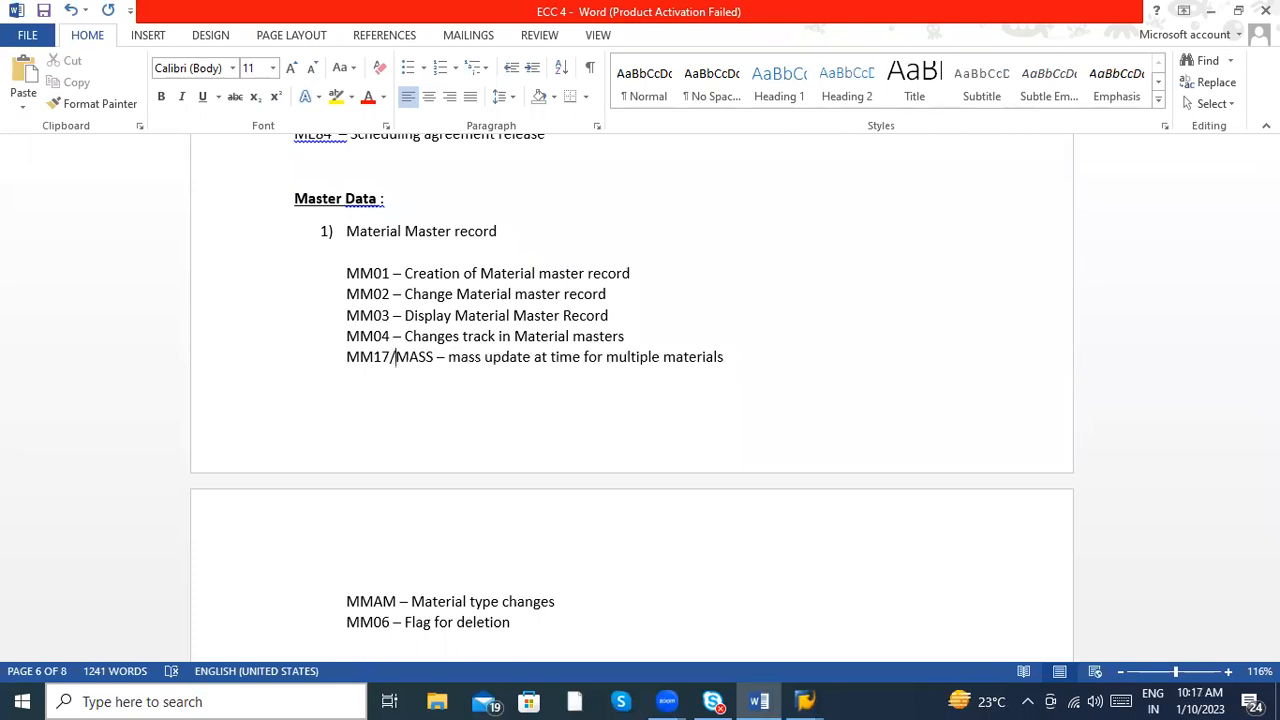
- Switch to SAP and examine the material transactions under Display Changes, Flag for Deletion and Change, comparing MM04 with the Word notes
key("alt+Tab")
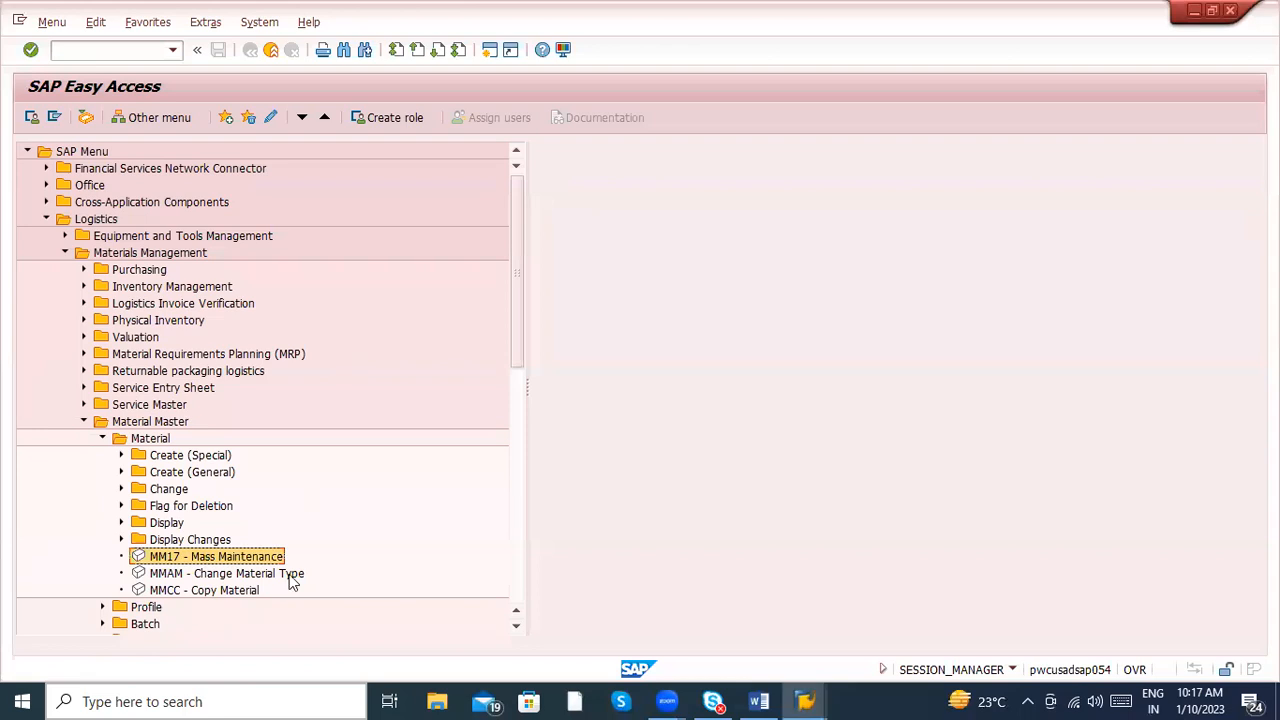
left_click(255, 576)
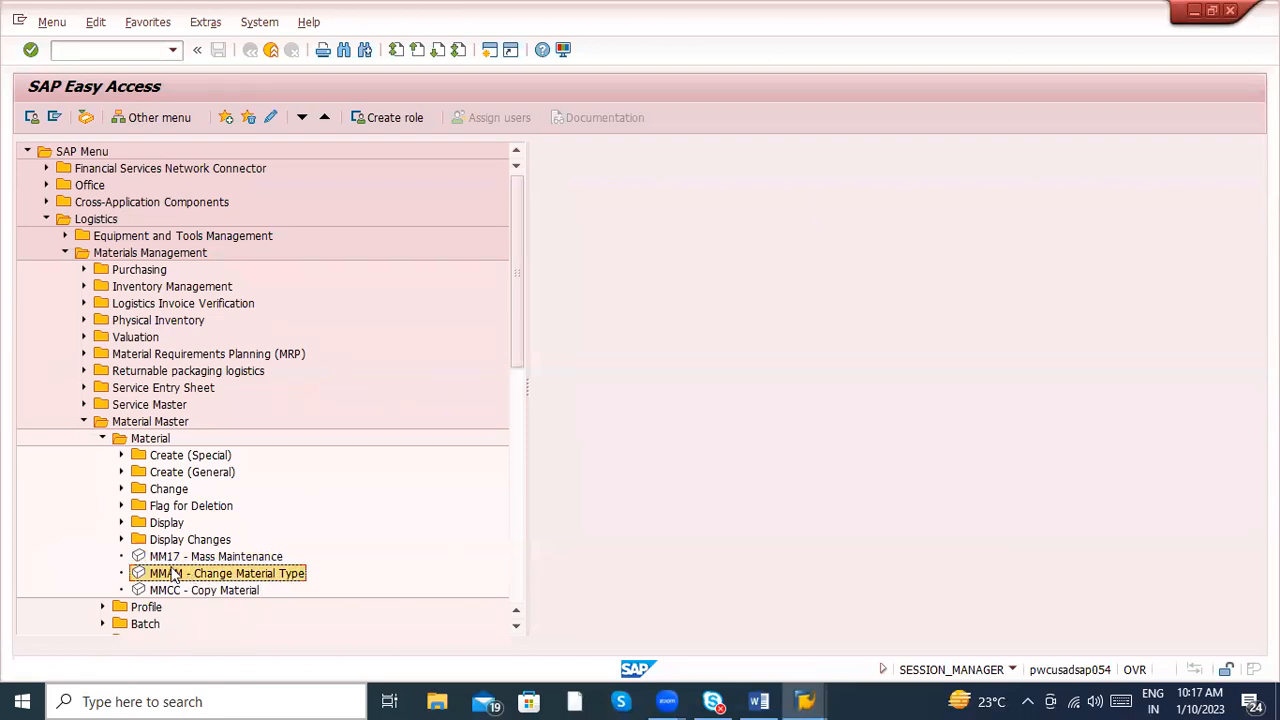
left_click(121, 540)
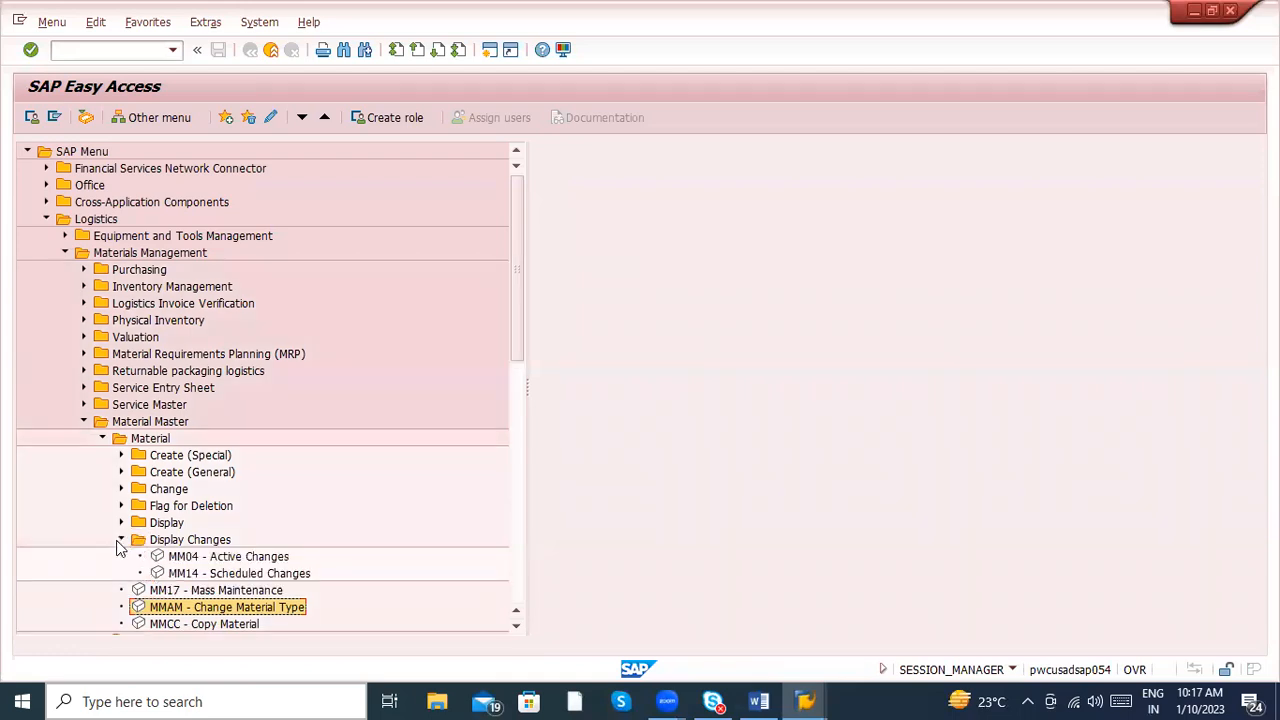
left_click(186, 558)
key("alt+Tab")
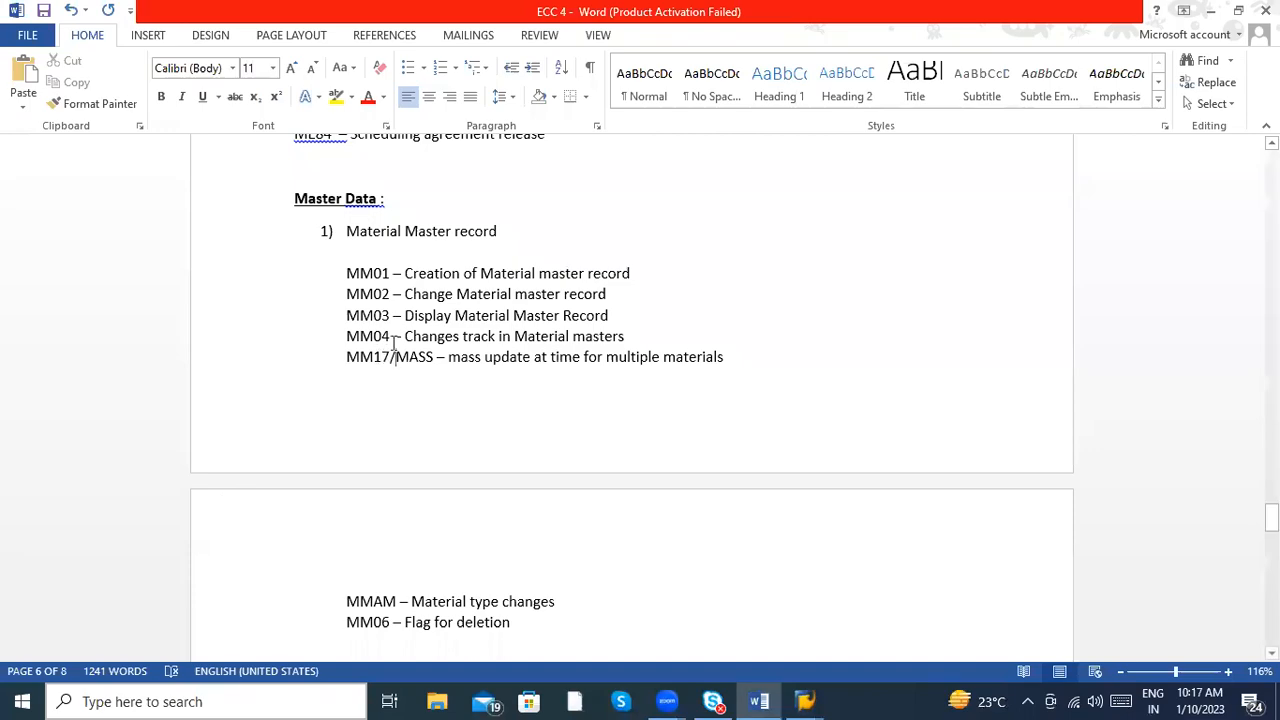
key("alt+Tab")
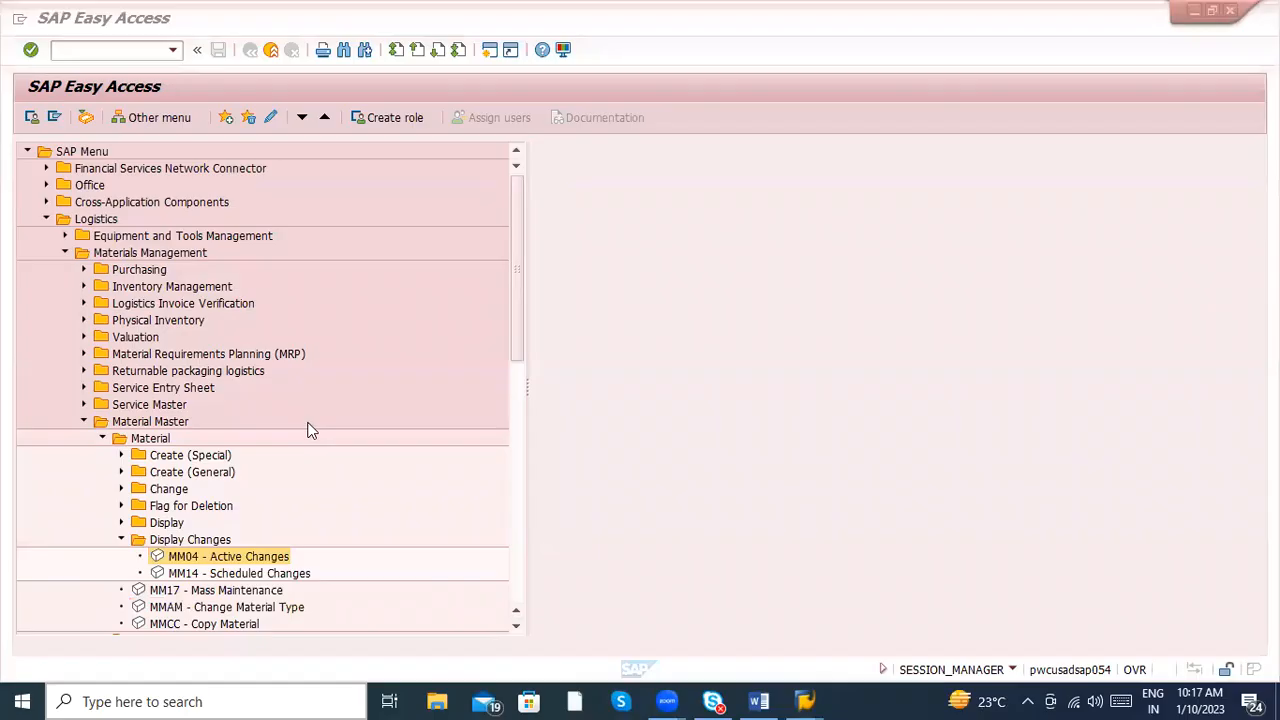
left_click(121, 505)
left_click(193, 527)
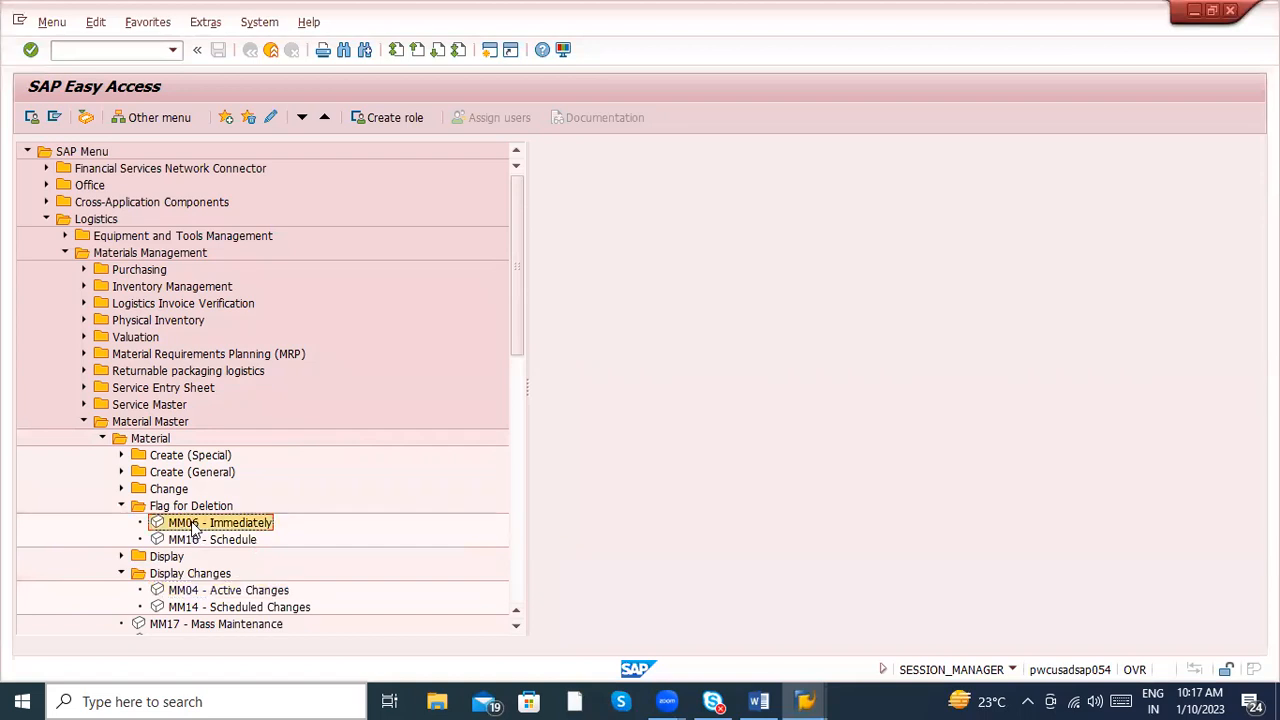
left_click(121, 489)
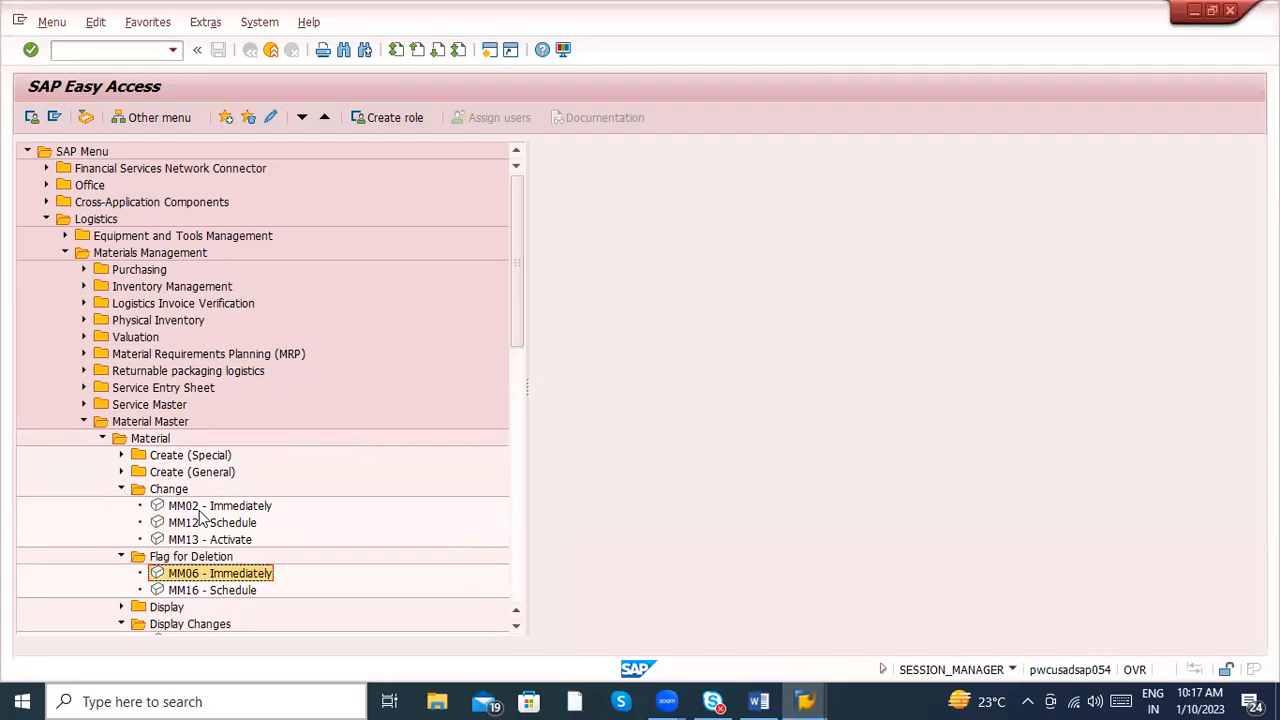
- Switch to Word and add the numbered heading "2) Vendor Master record" below the MM06 line, with an unnumbered line under it
key("alt+Tab")
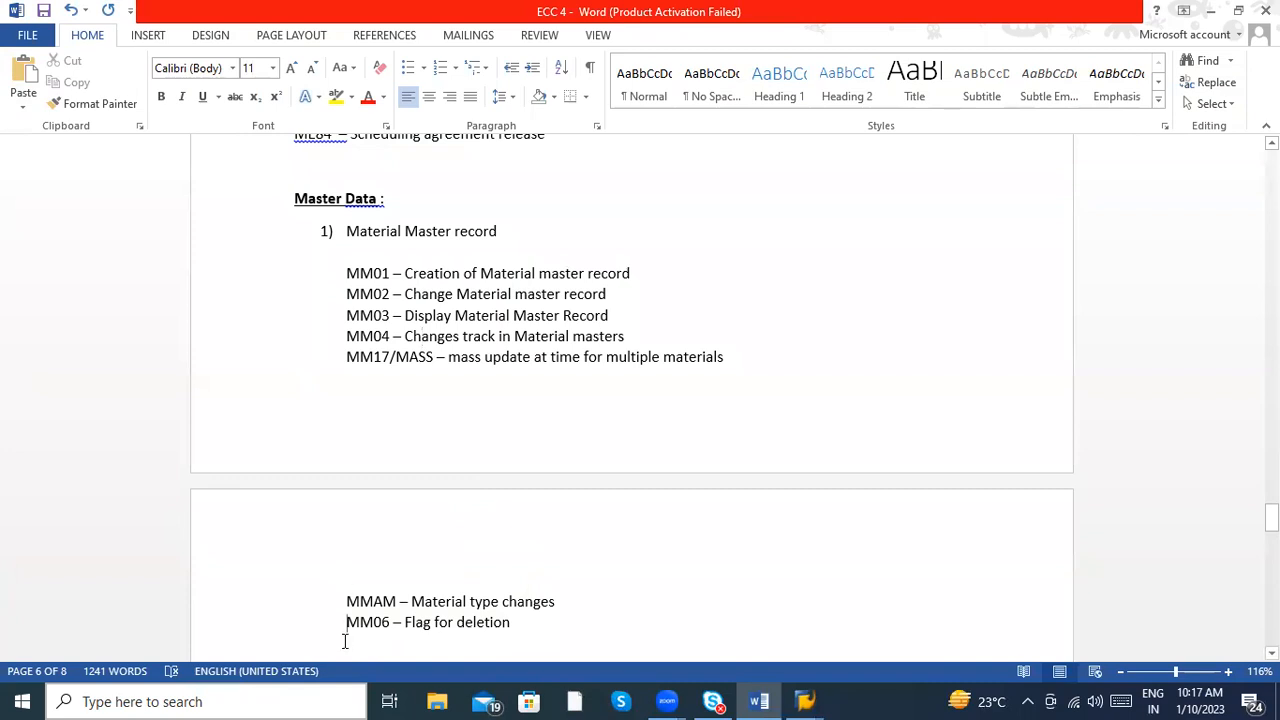
left_click(557, 624)
key("Return")
key("Return")
key("Return")
type("2)")
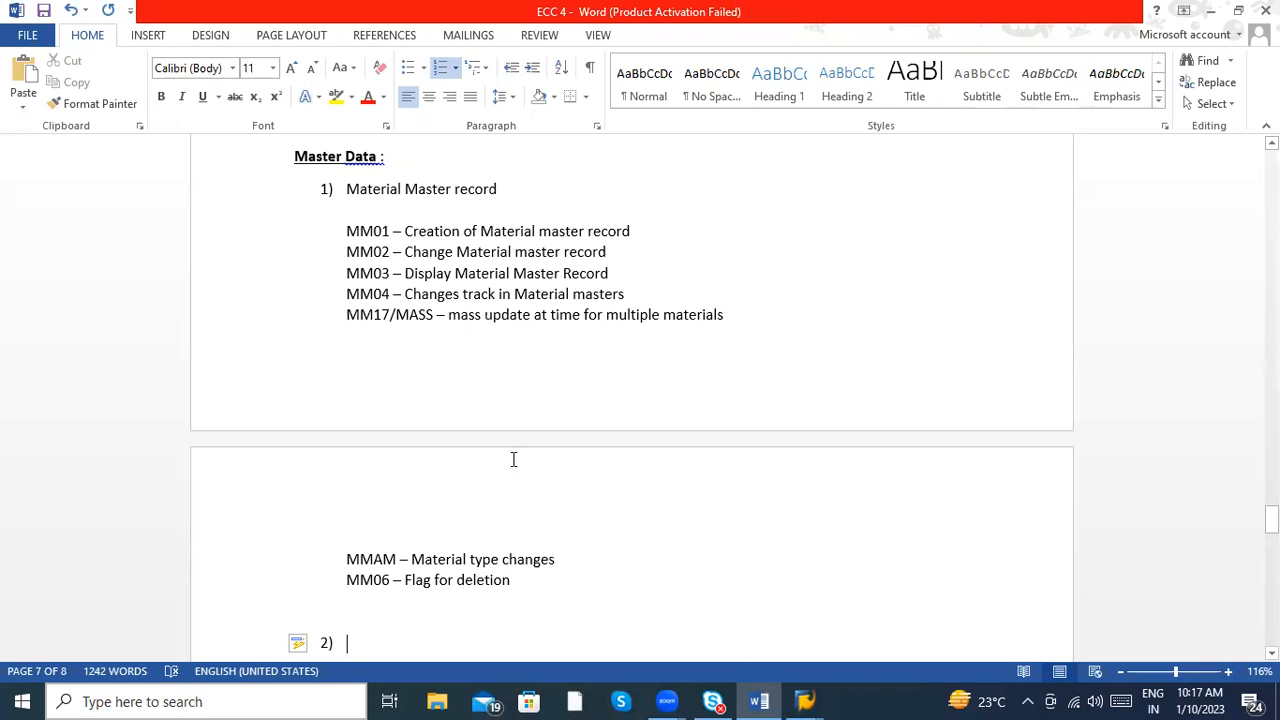
type("Vedo")
key("BackSpace")
key("BackSpace")
type("ndor Mast")
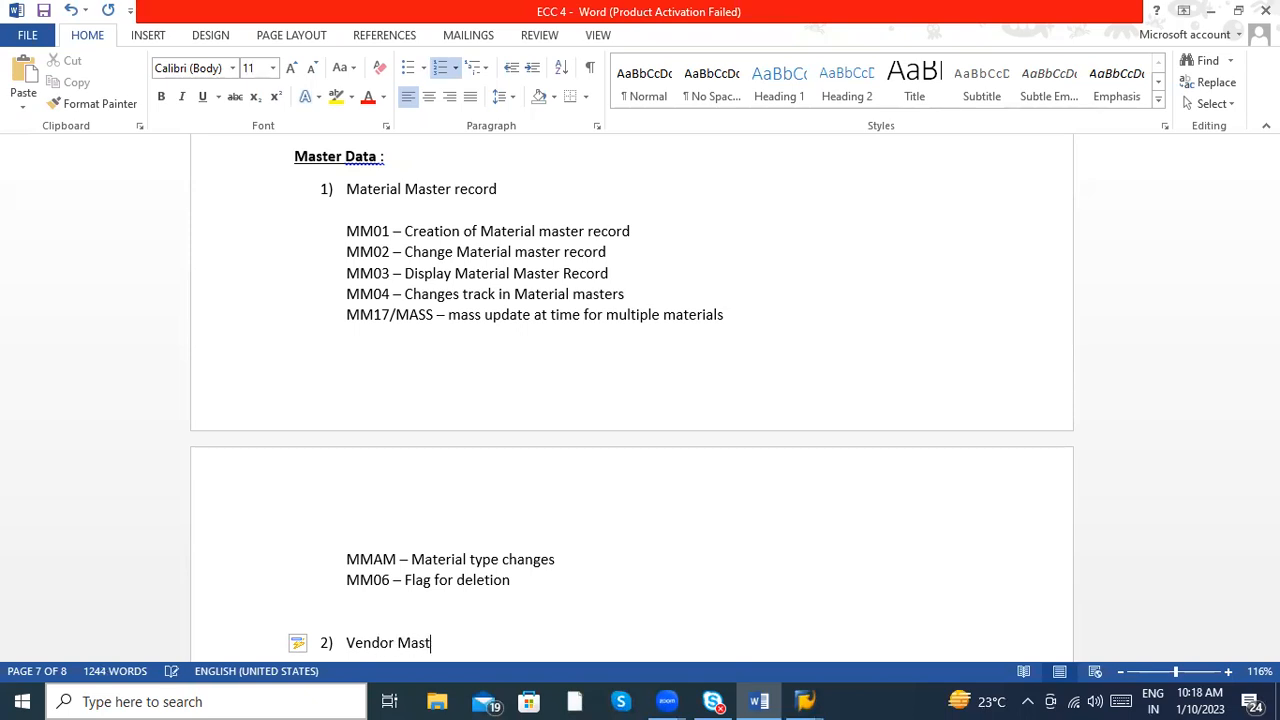
type("er record")
key("Return")
key("BackSpace")
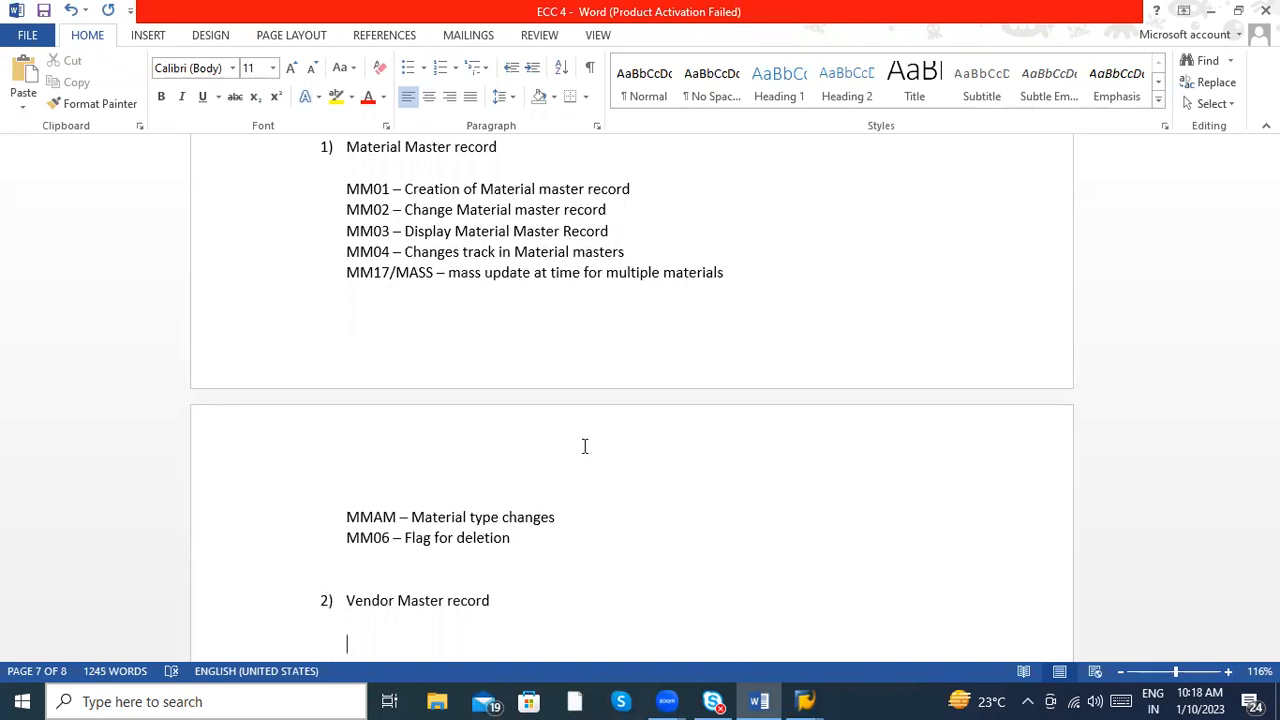
- Add the lines "FI Side transaction code" and "MM Side transaction code" under Vendor Master record
type("FI Side transaction code")
key("Return")
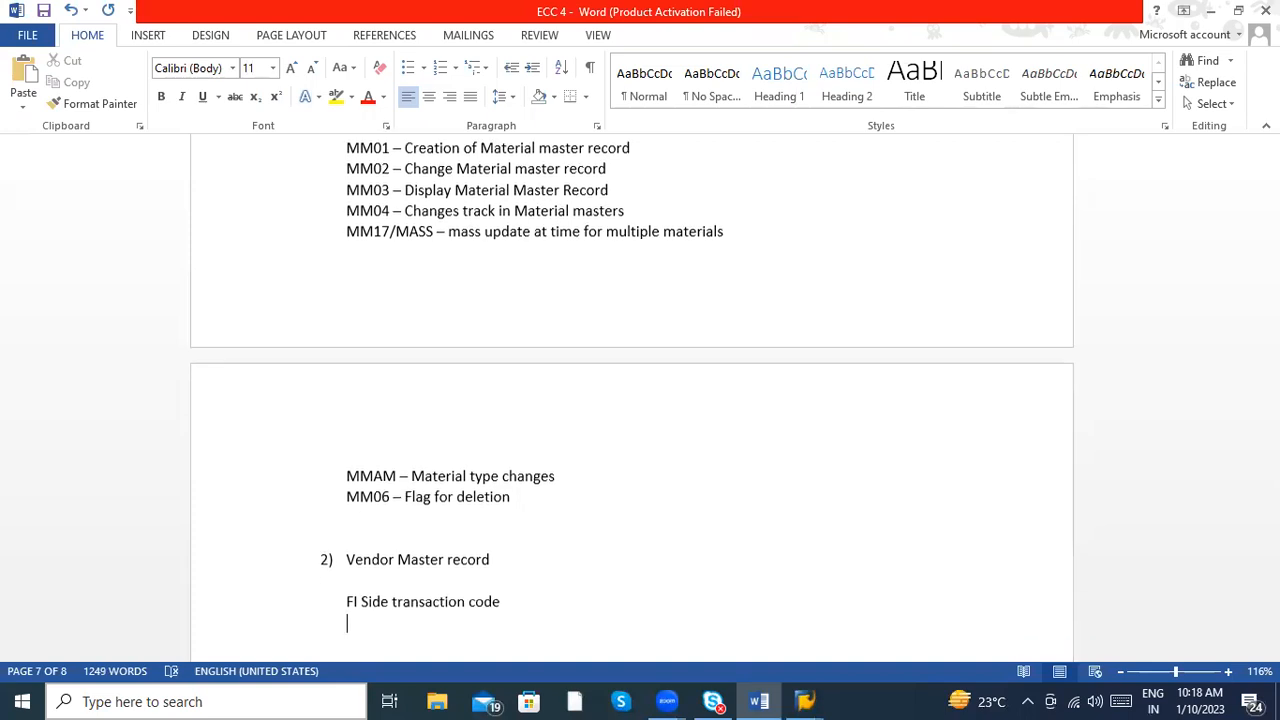
type("MM Side ")
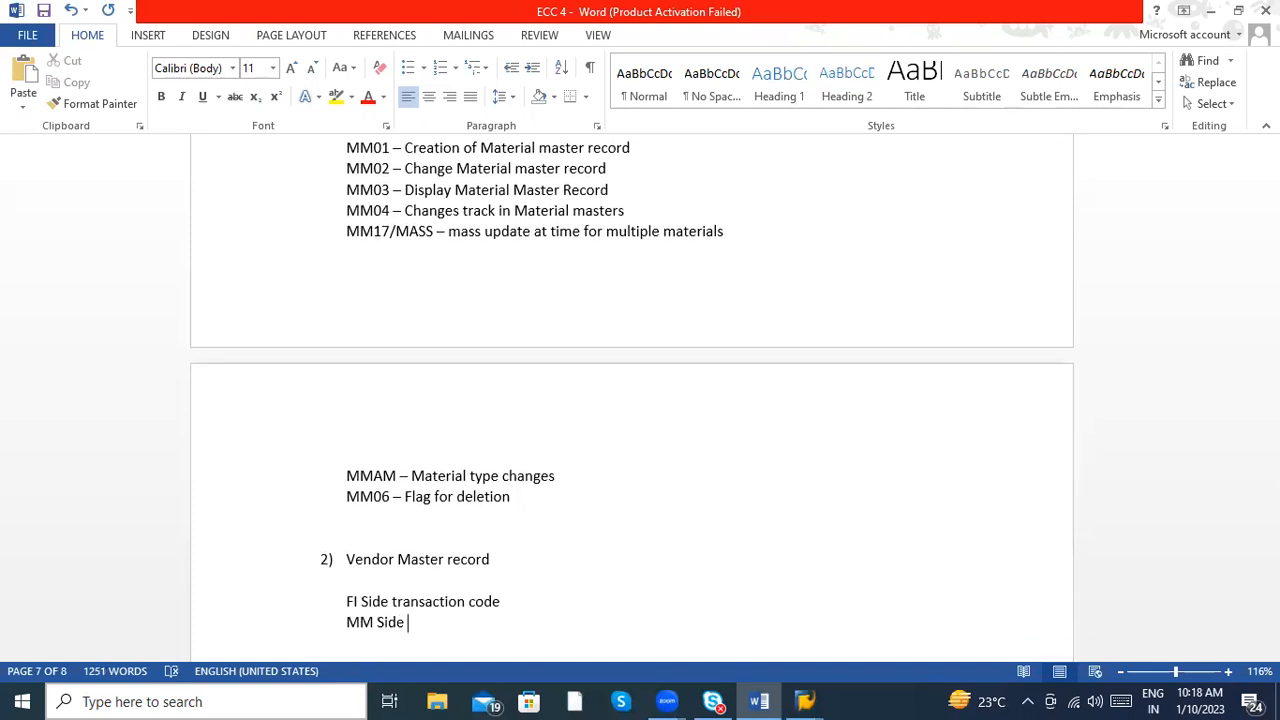
type("transaction code")
key("Return")
- Add the line "Centrally transaction code -" and append a hyphen to the FI Side and MM Side lines
type("C")
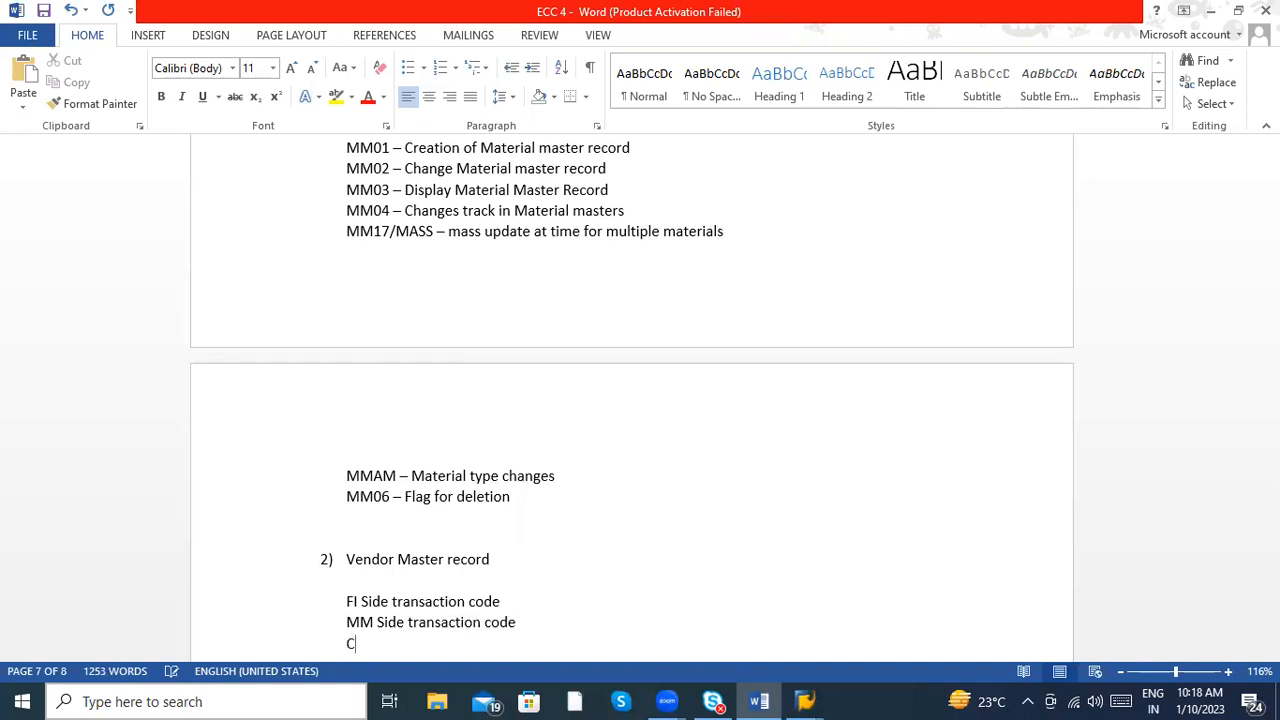
type("entral t")
key("BackSpace")
type("ly transaction ")
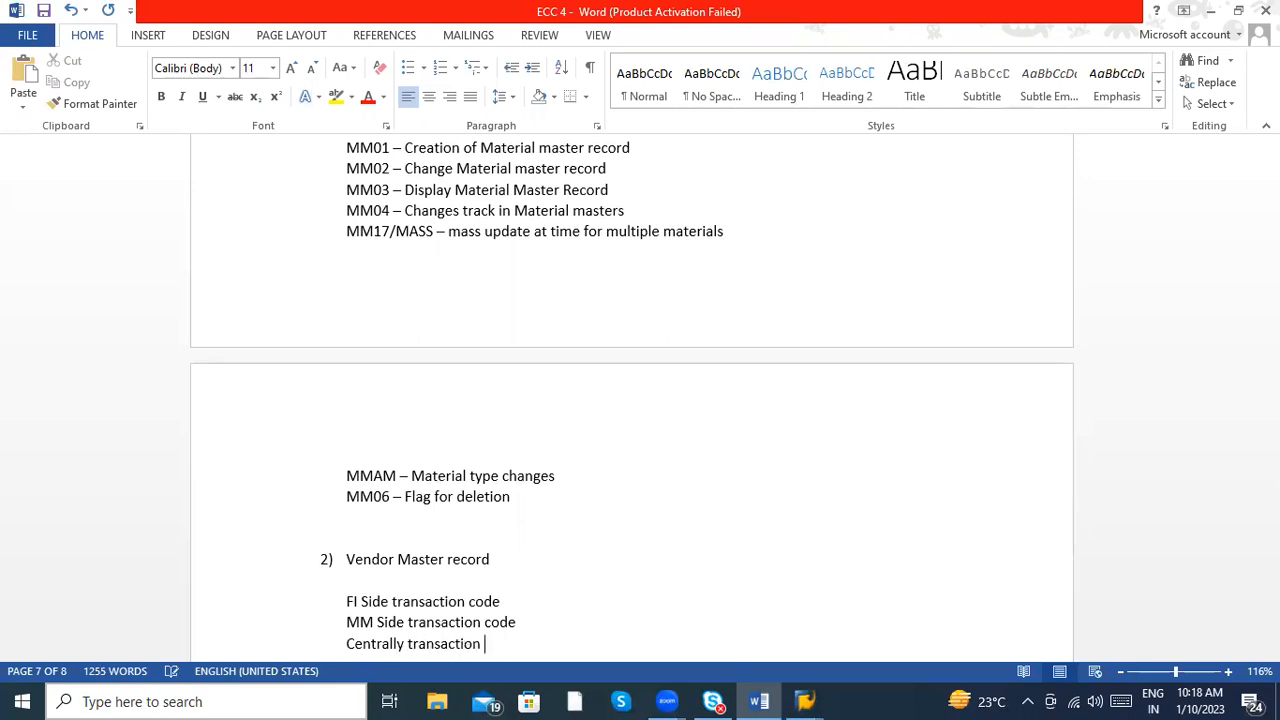
type("code -")
left_click(534, 617)
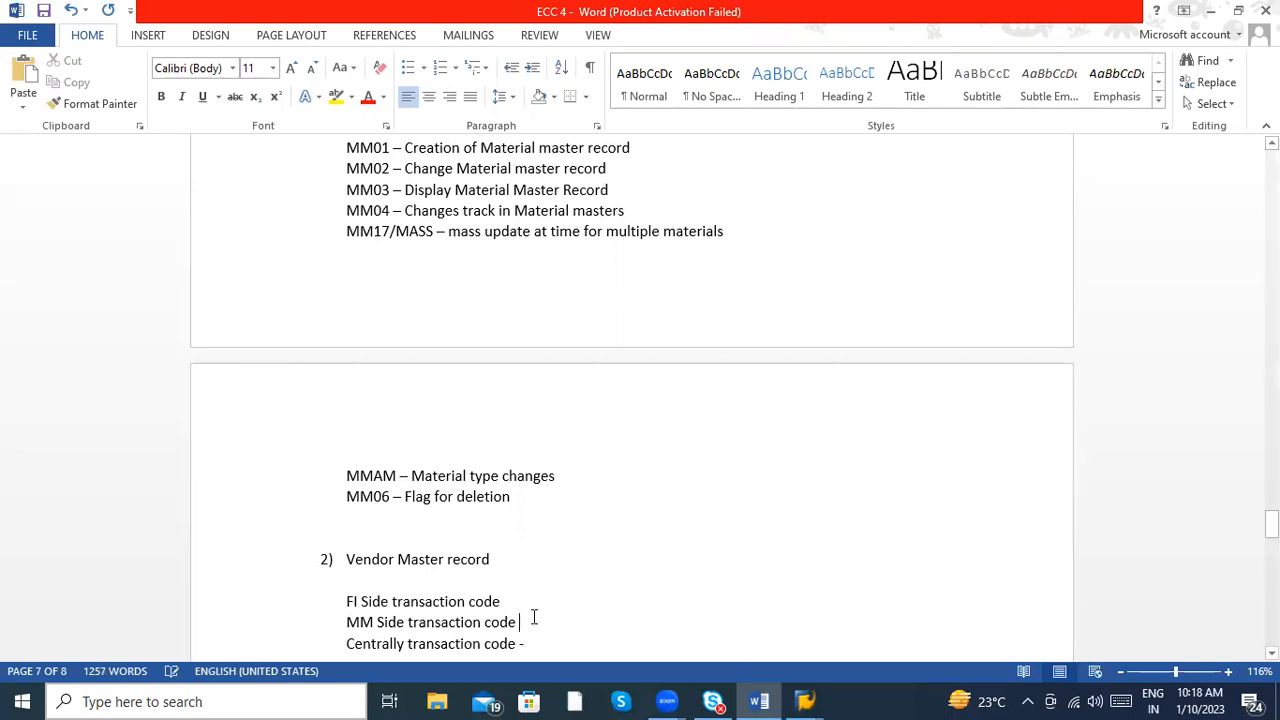
type("-")
left_click(522, 604)
type("-")
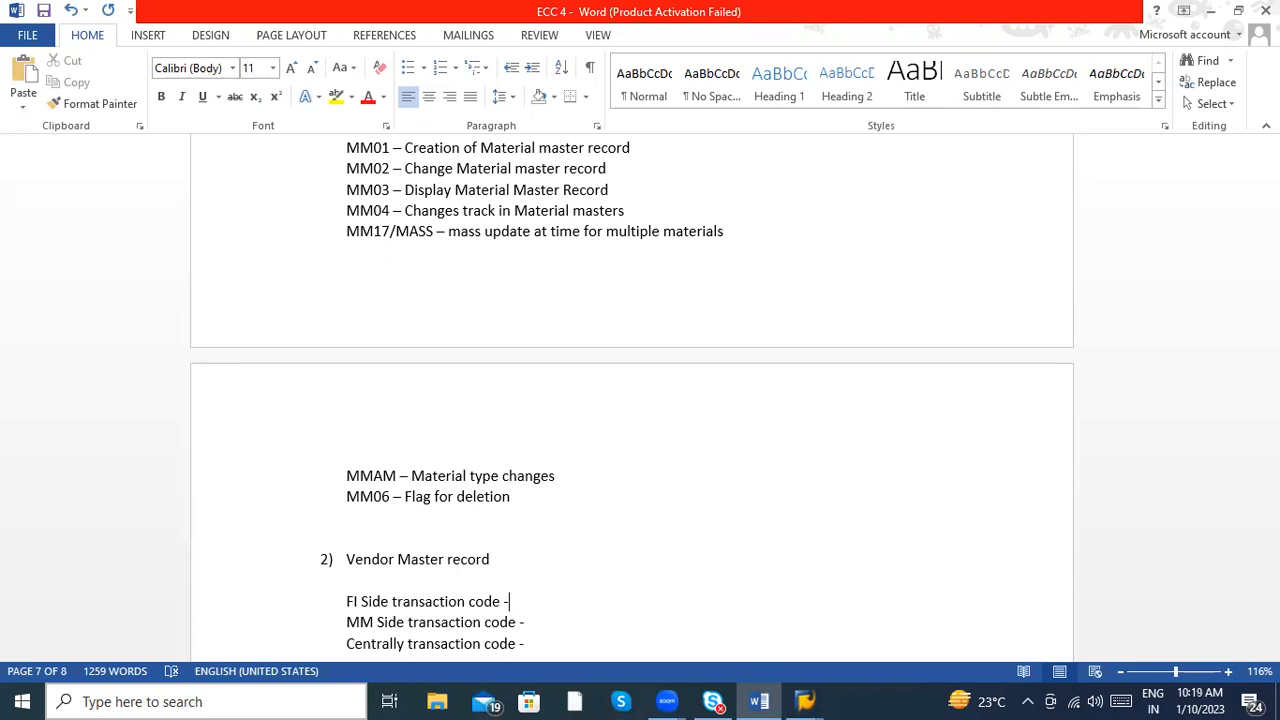
- Add the codes "XK01 , XK02 , XK03" to the Centrally transaction code line under Vendor Master record
key("Down")
key("Down")
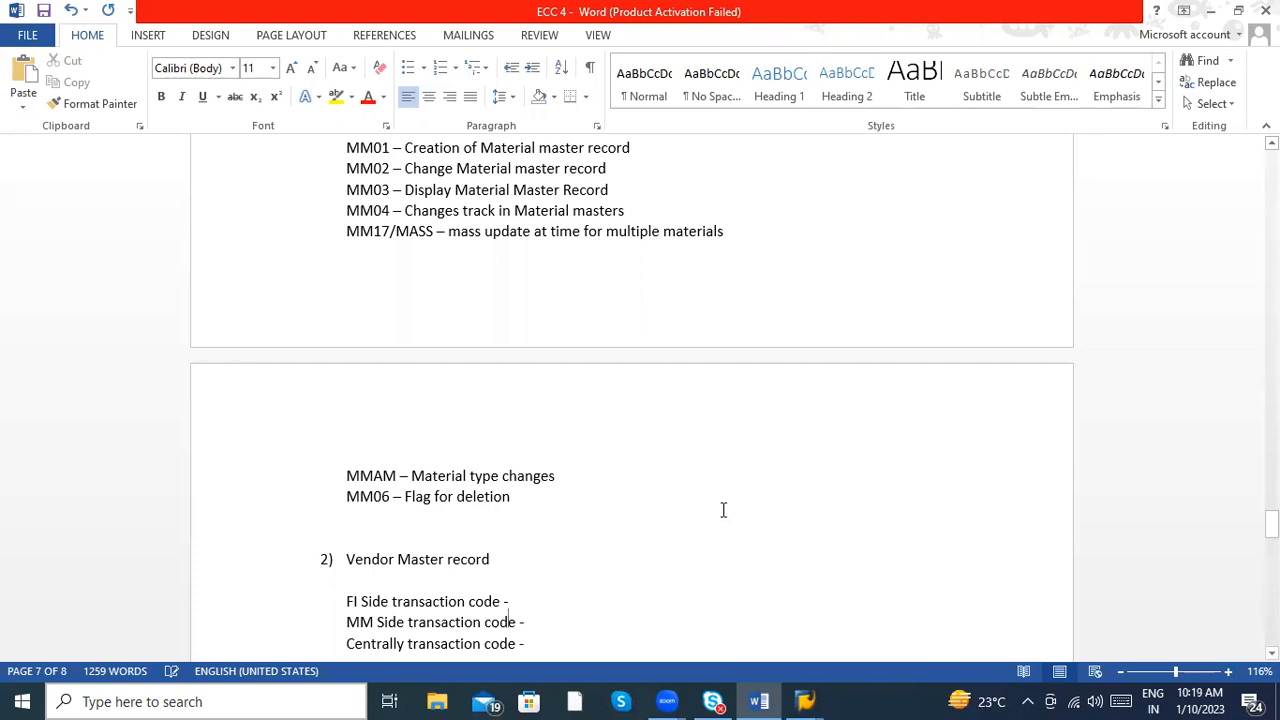
key("Down")
key("Down")
key("Down")
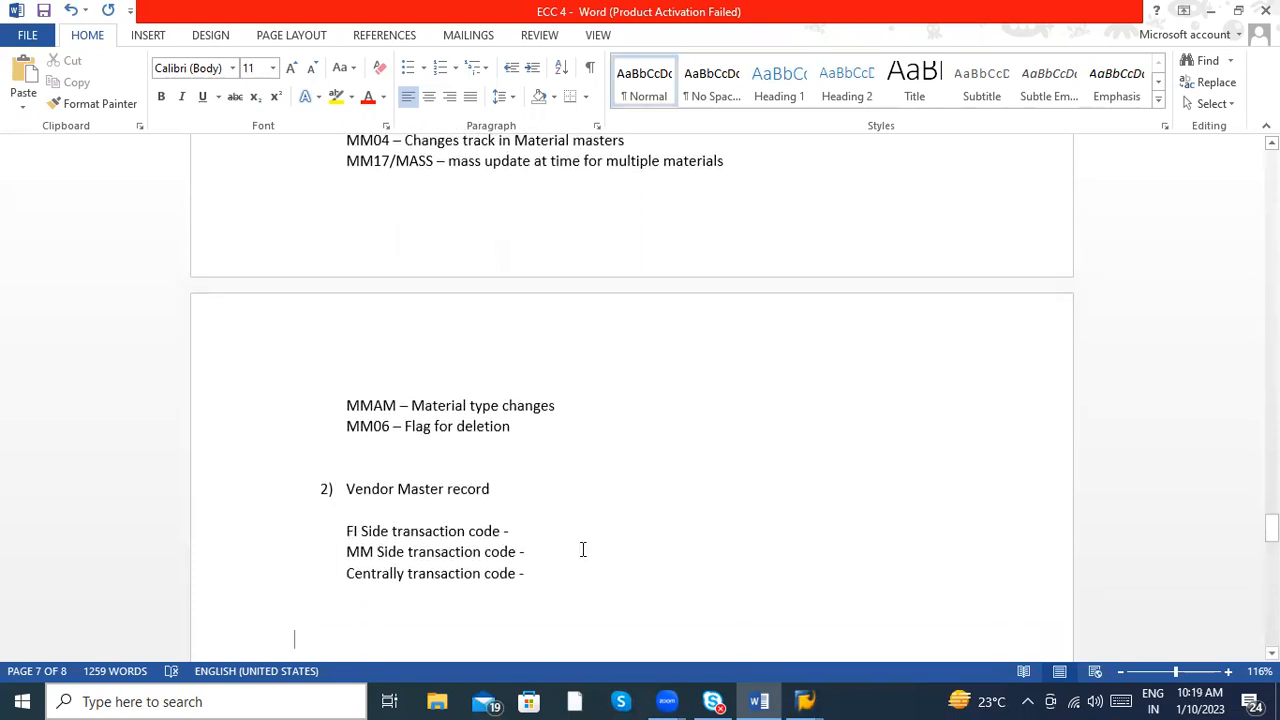
left_click(543, 548)
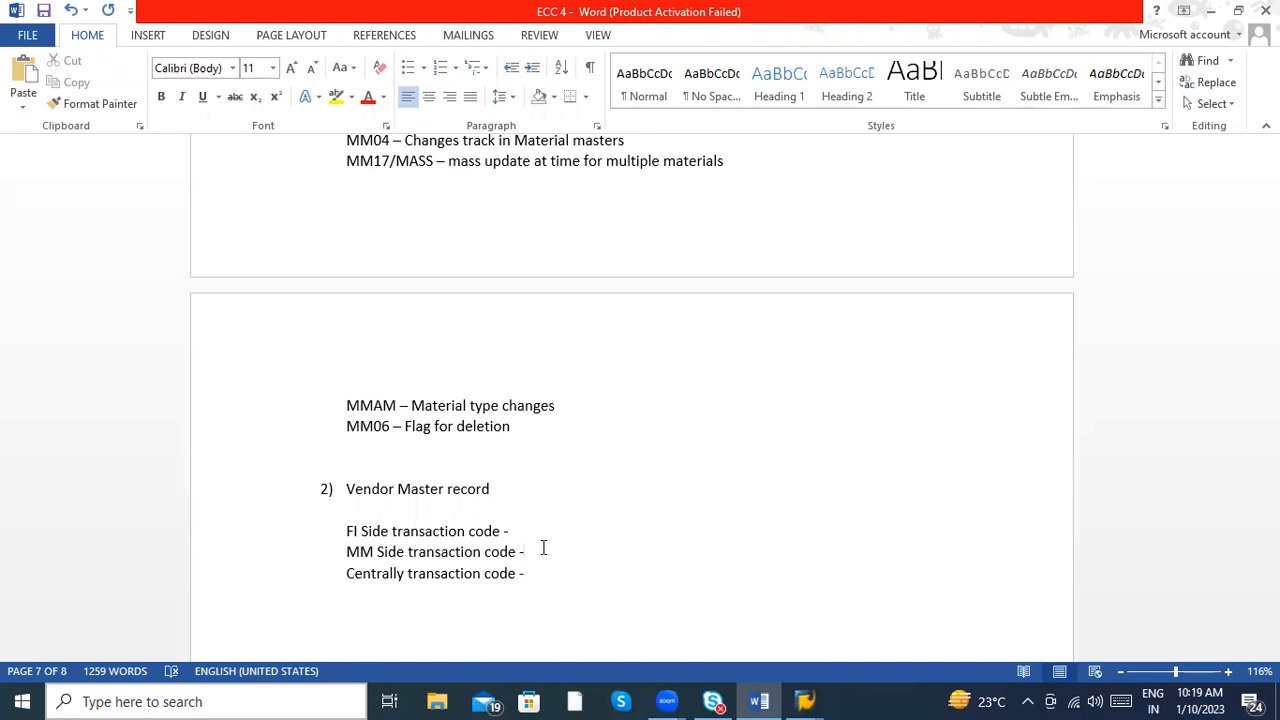
left_click(526, 529)
type("XK01 , XK02 , XK03")
- Add the codes "FK01 , FK02 , FK03" to the FI Side transaction code line
left_click(541, 519)
left_click(529, 525)
type("FK")
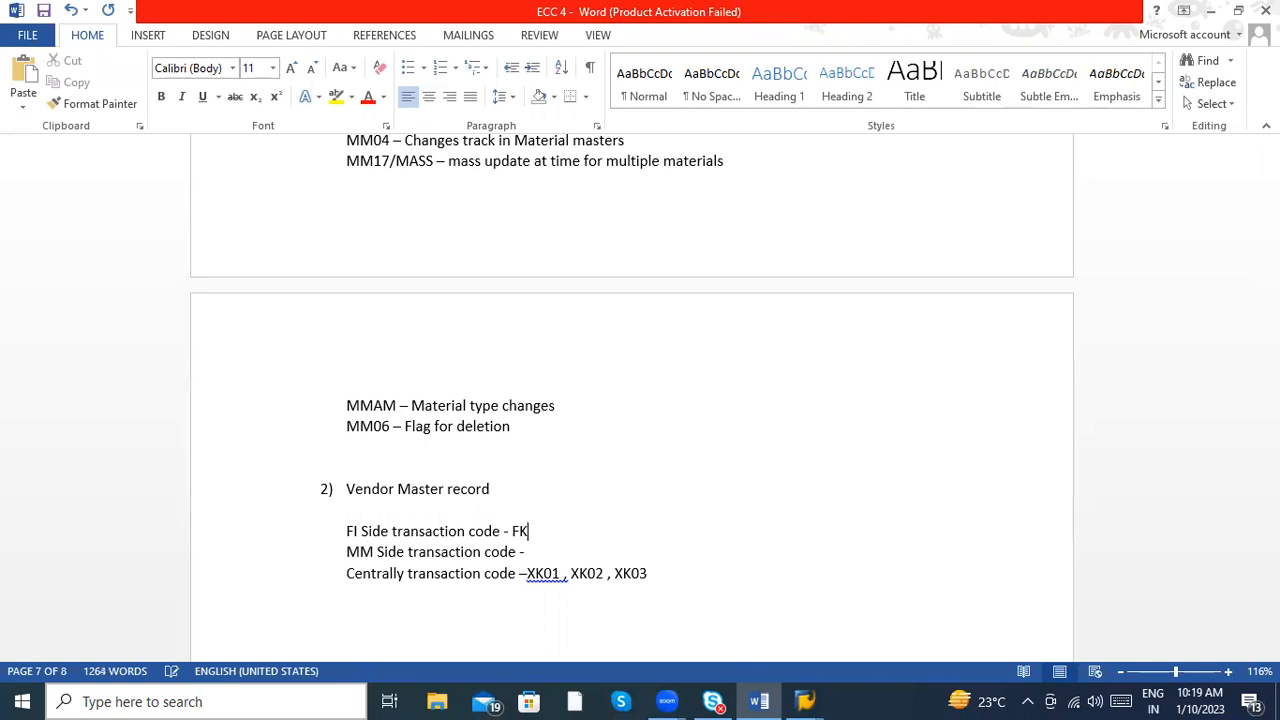
type("01 , FK02 , FK03")
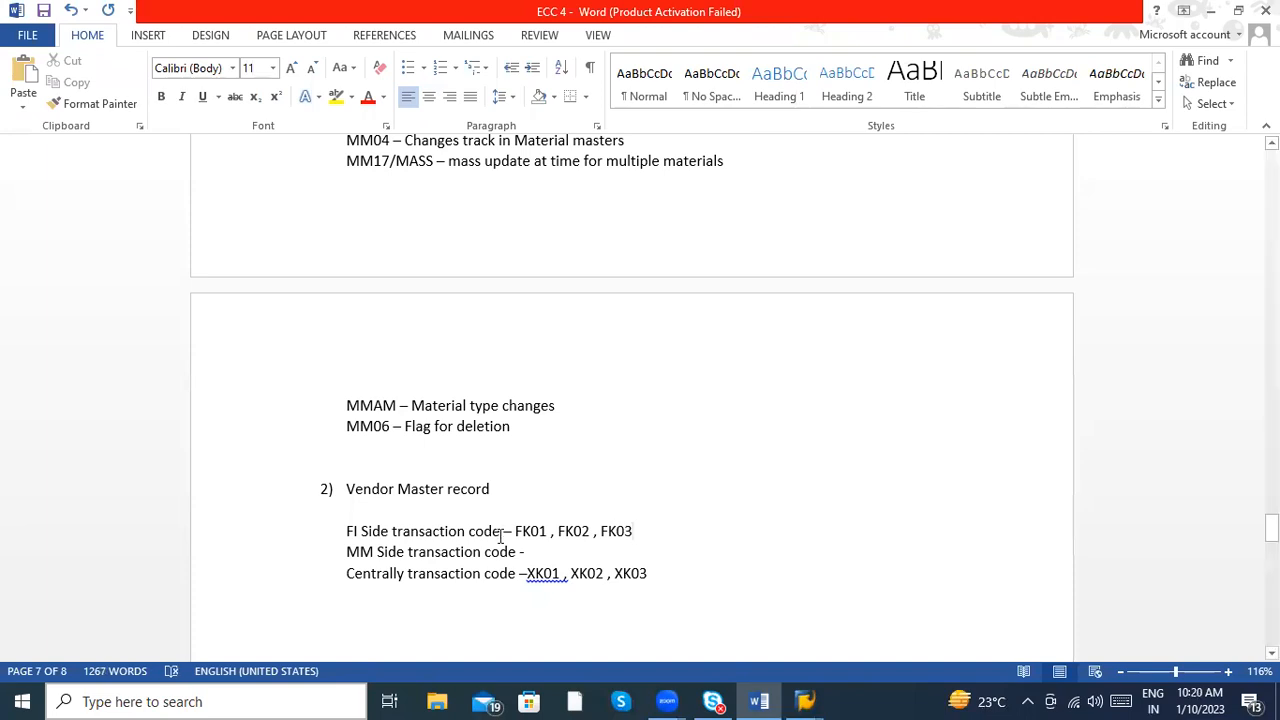
- Add the codes "MK01, MK02, MK03" to the MM Side transaction code line
left_click(535, 549)
type("M")
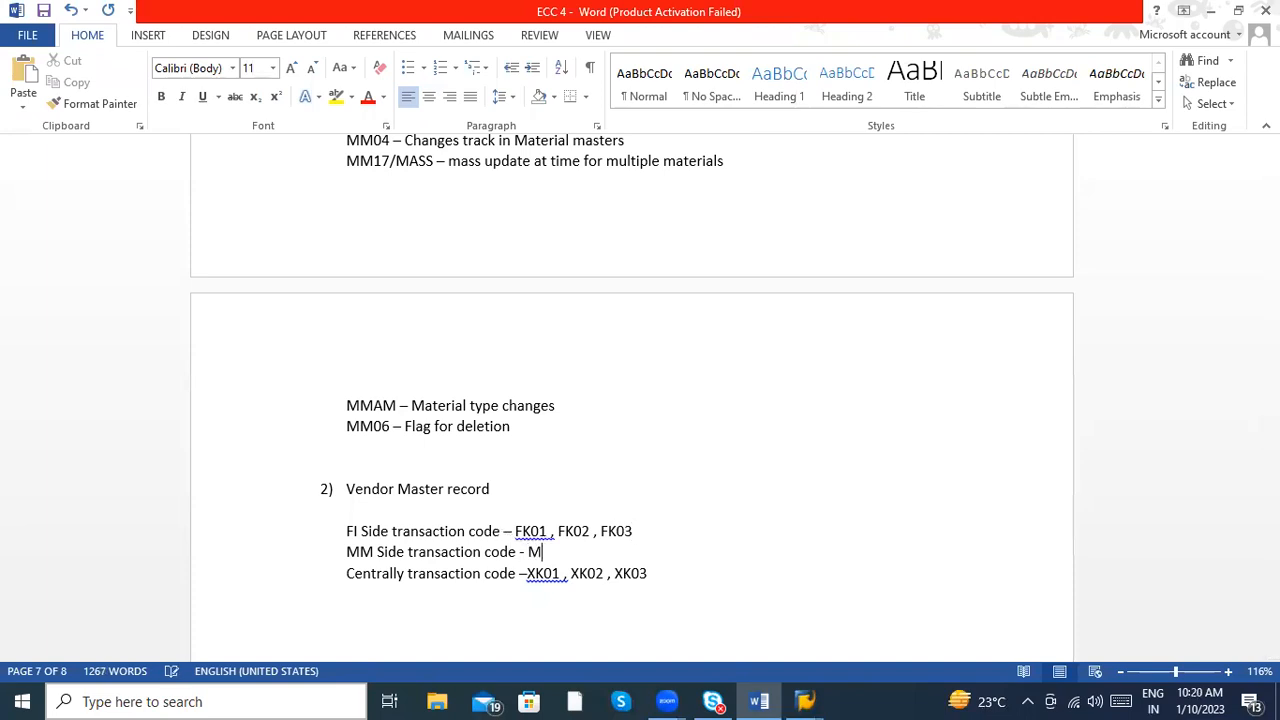
type("K01, NK02")
key("BackSpace")
key("BackSpace")
key("BackSpace")
key("BackSpace")
key("BackSpace")
type("MK0")
type("2, ")
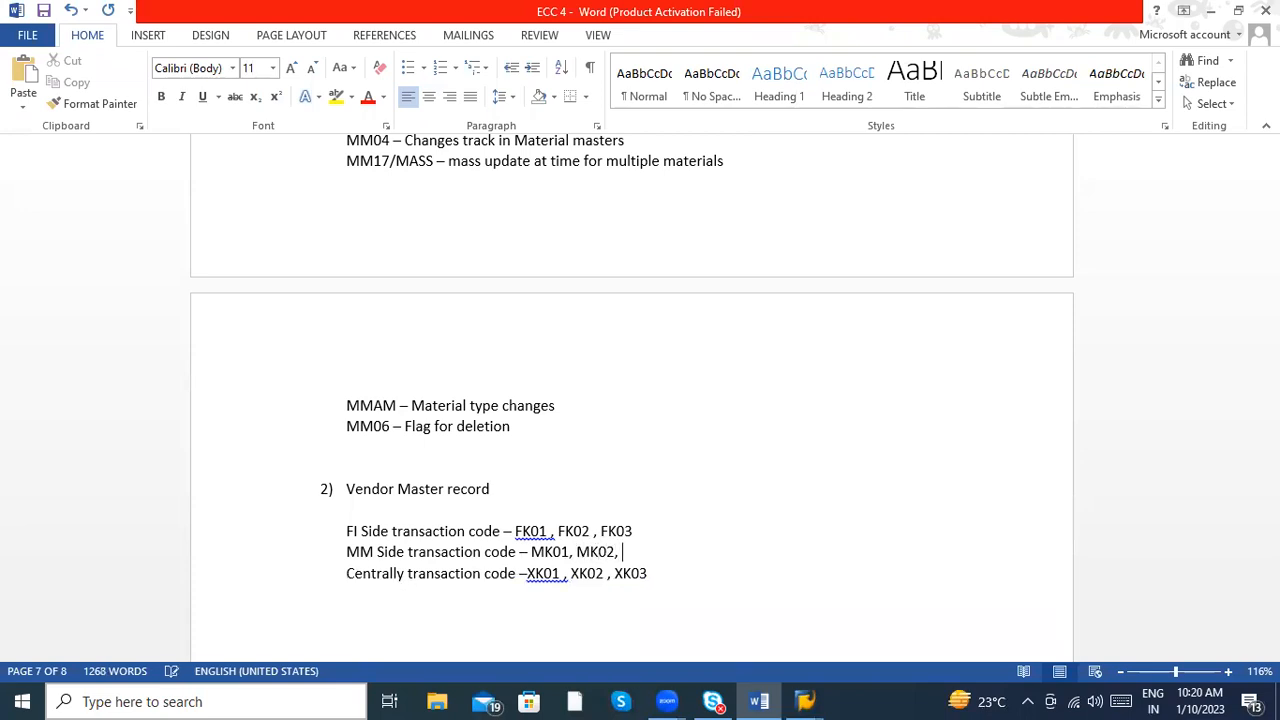
type("MK03")
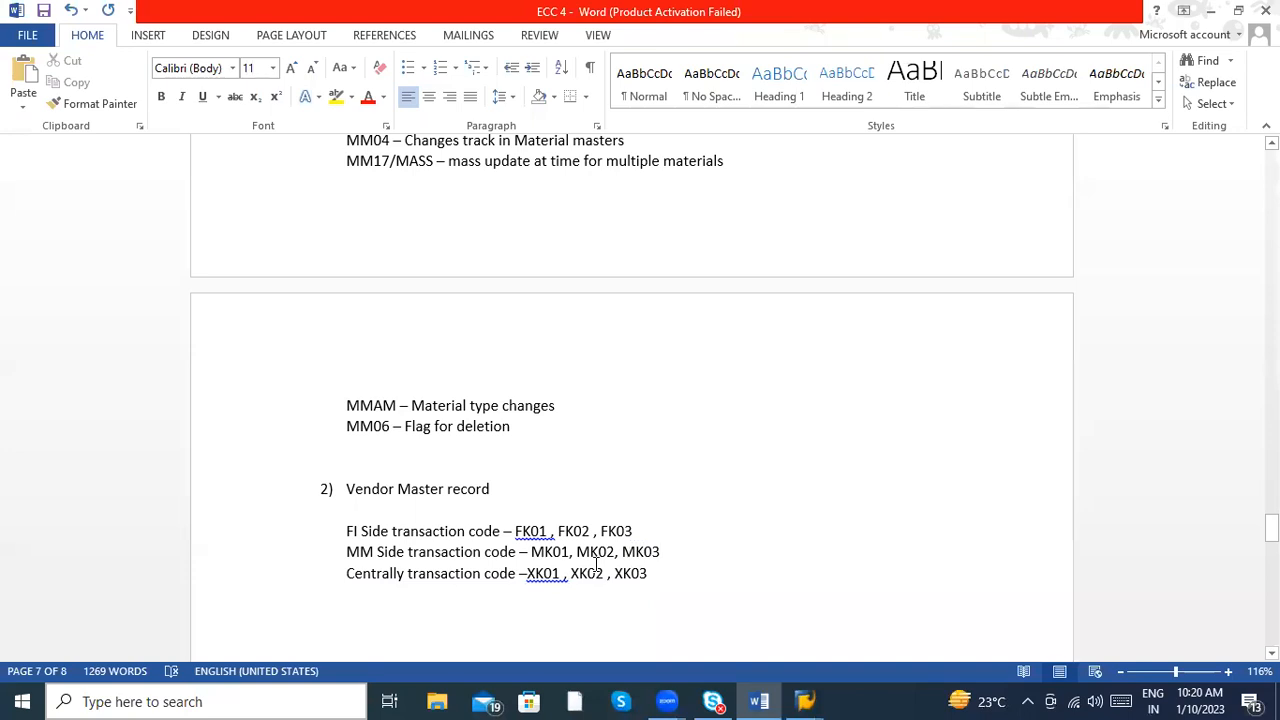
- Apply the suggested comma spacing corrections to FK01, FK02, XK01 and XK02 in the FI Side and Centrally lines
left_click(543, 551)
right_click(528, 531)
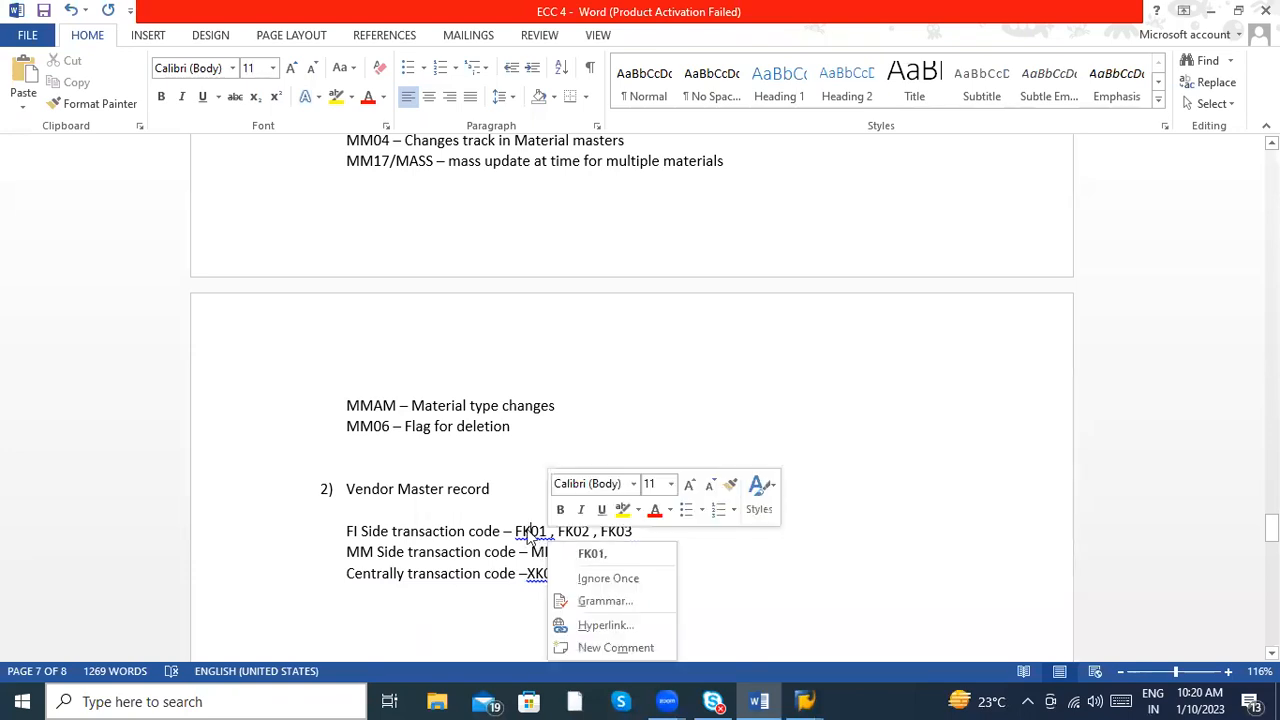
left_click(590, 553)
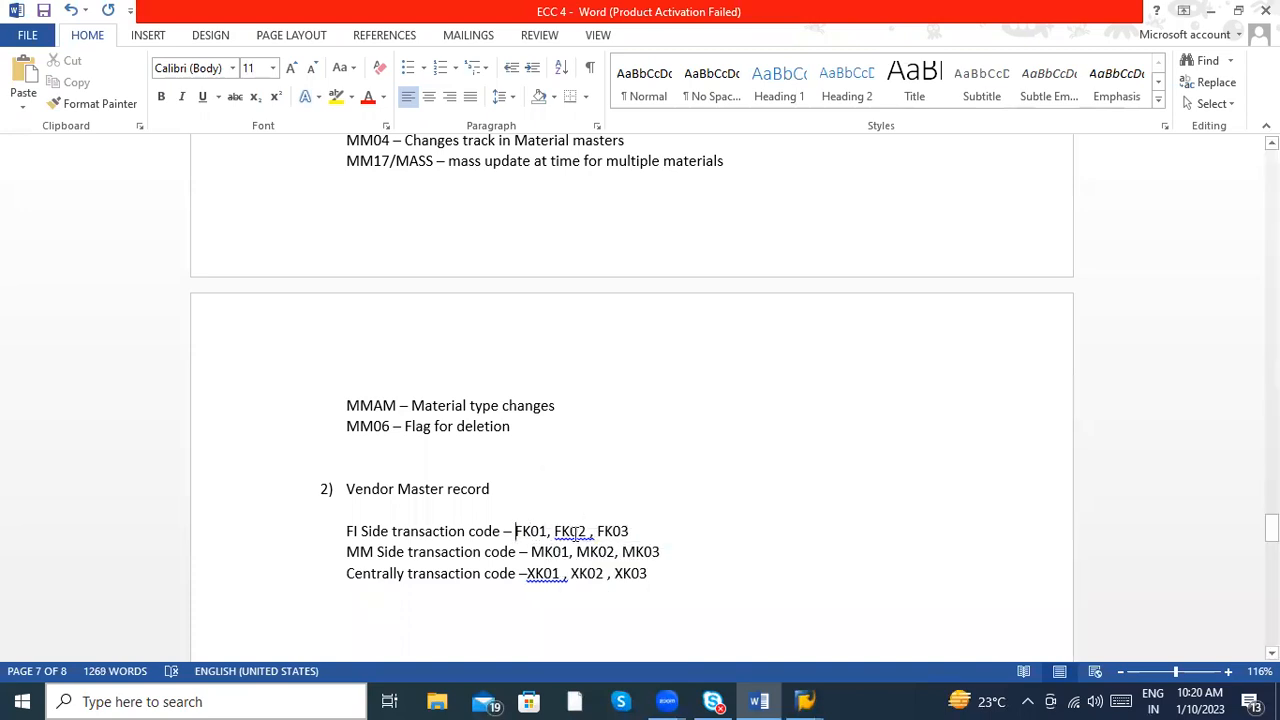
right_click(576, 532)
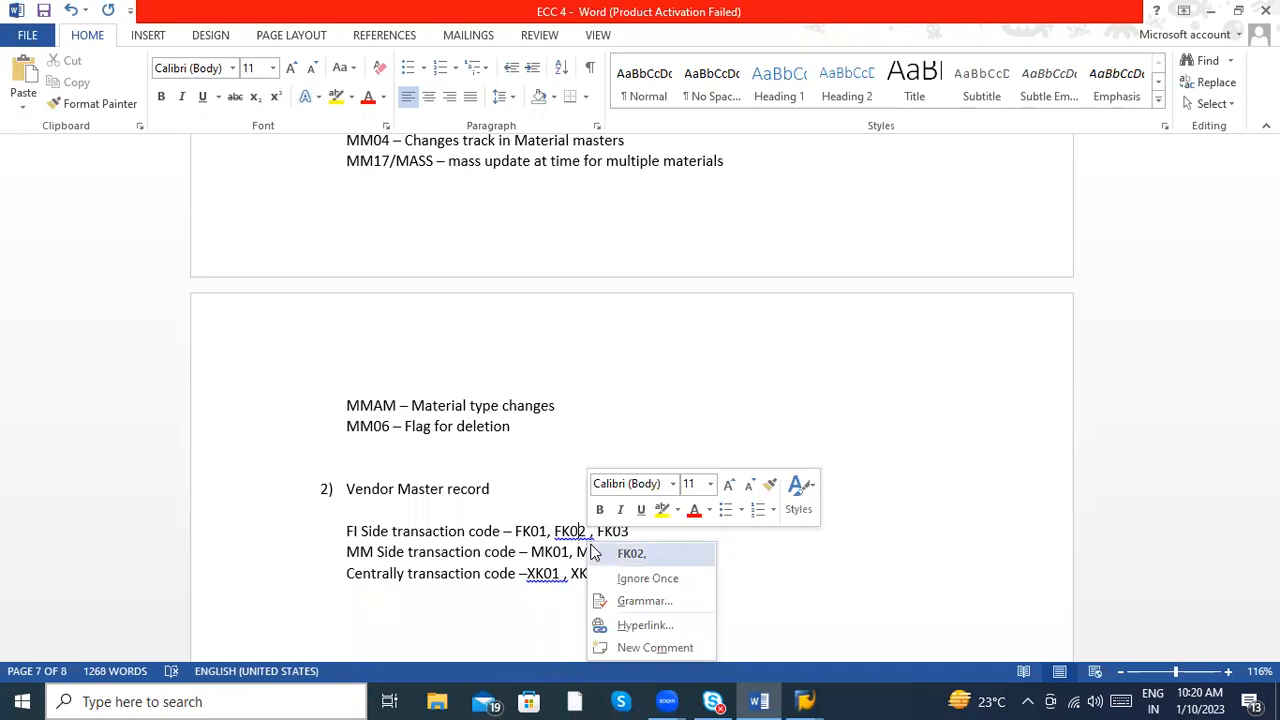
left_click(595, 553)
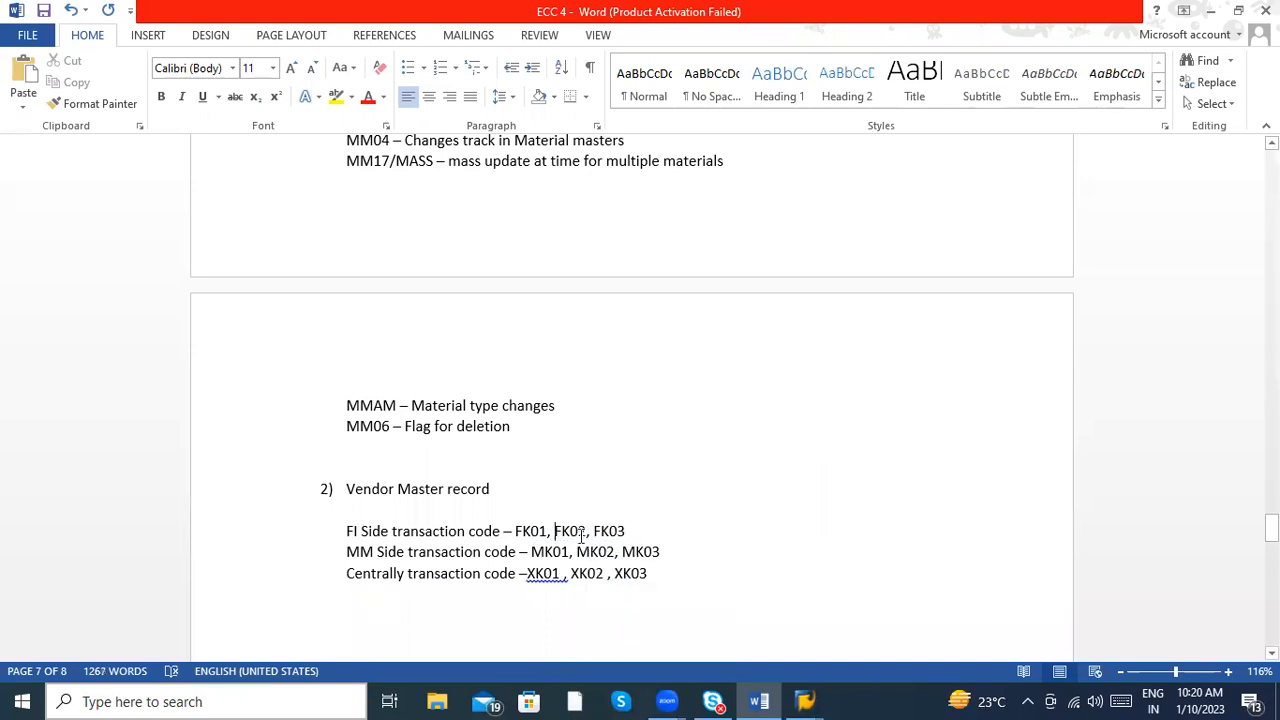
right_click(545, 573)
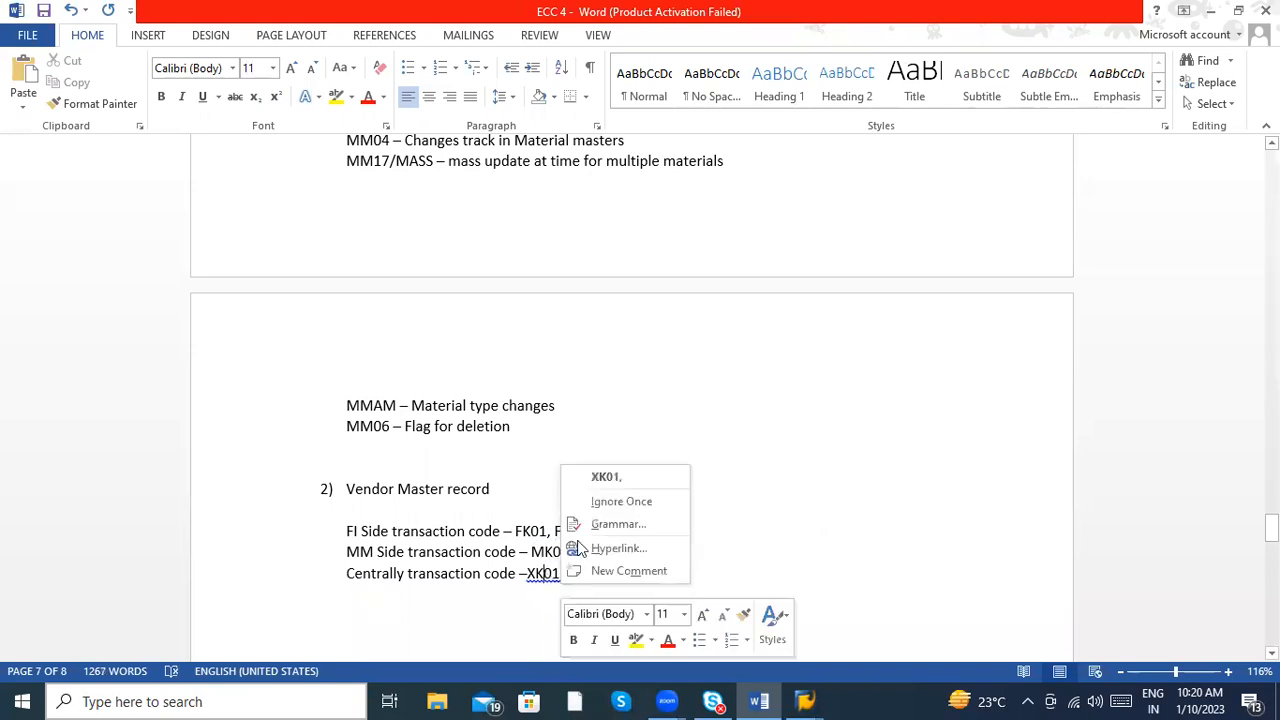
left_click(605, 477)
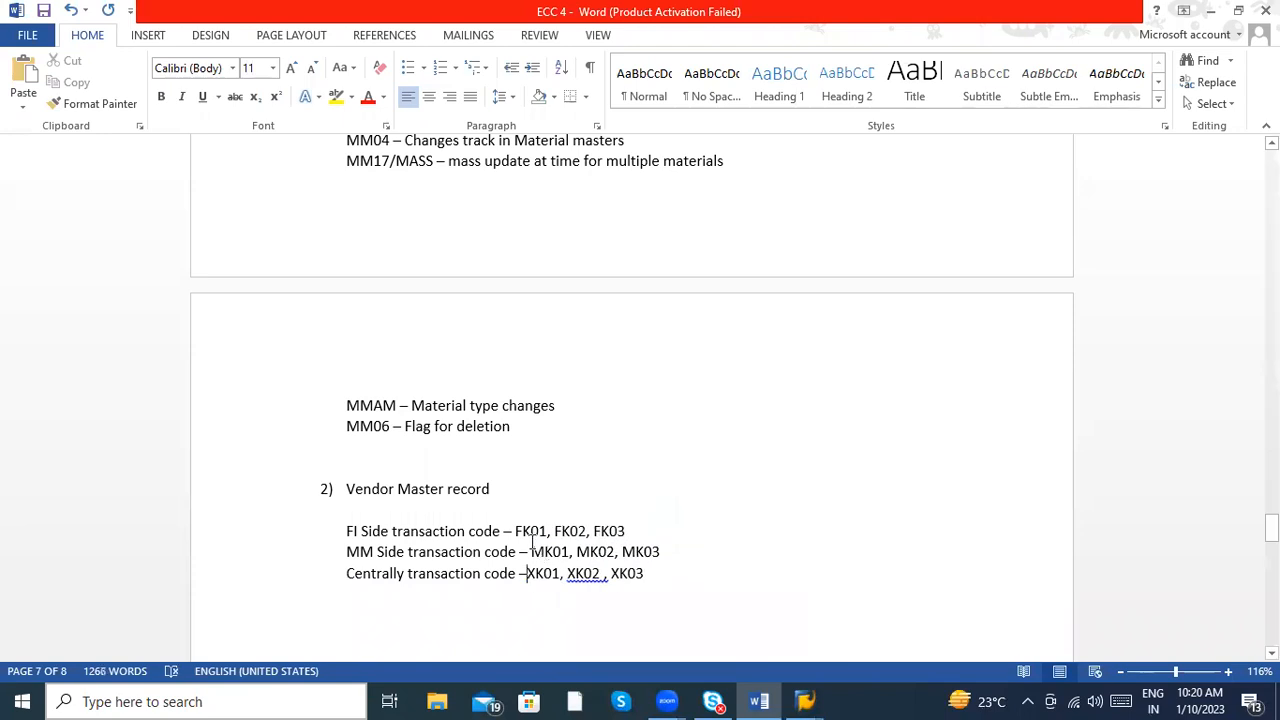
right_click(578, 573)
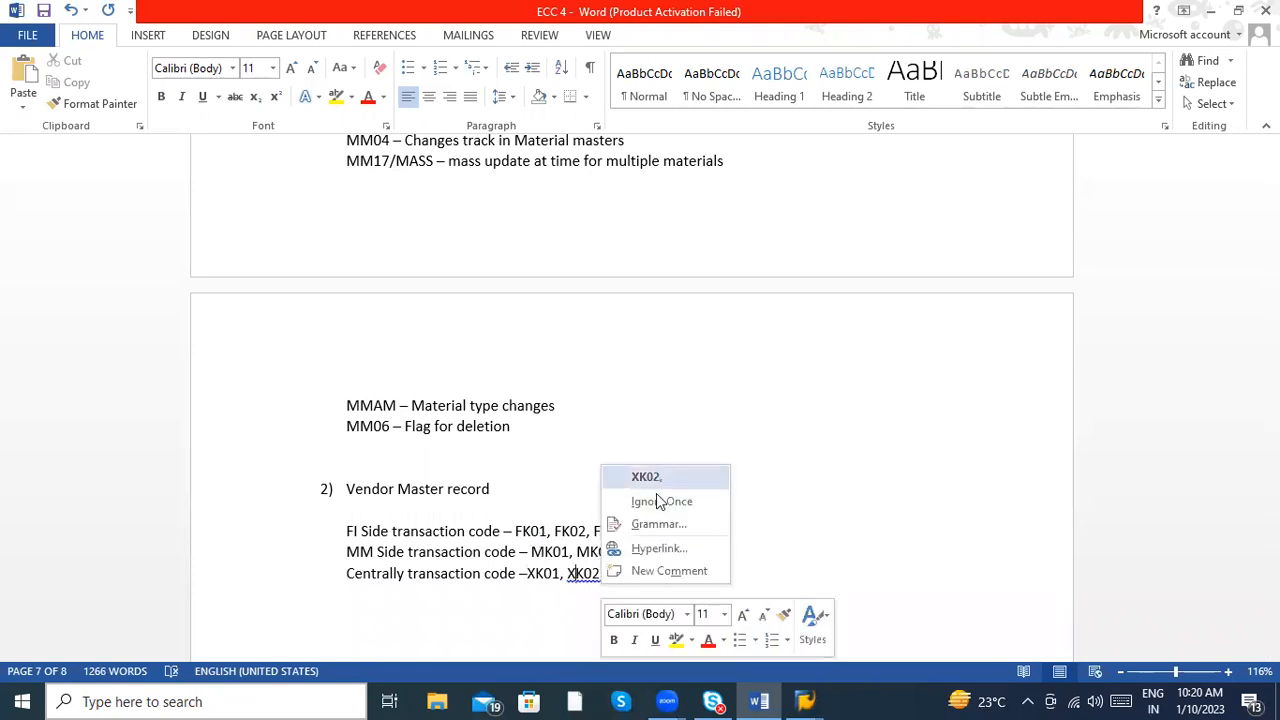
left_click(648, 477)
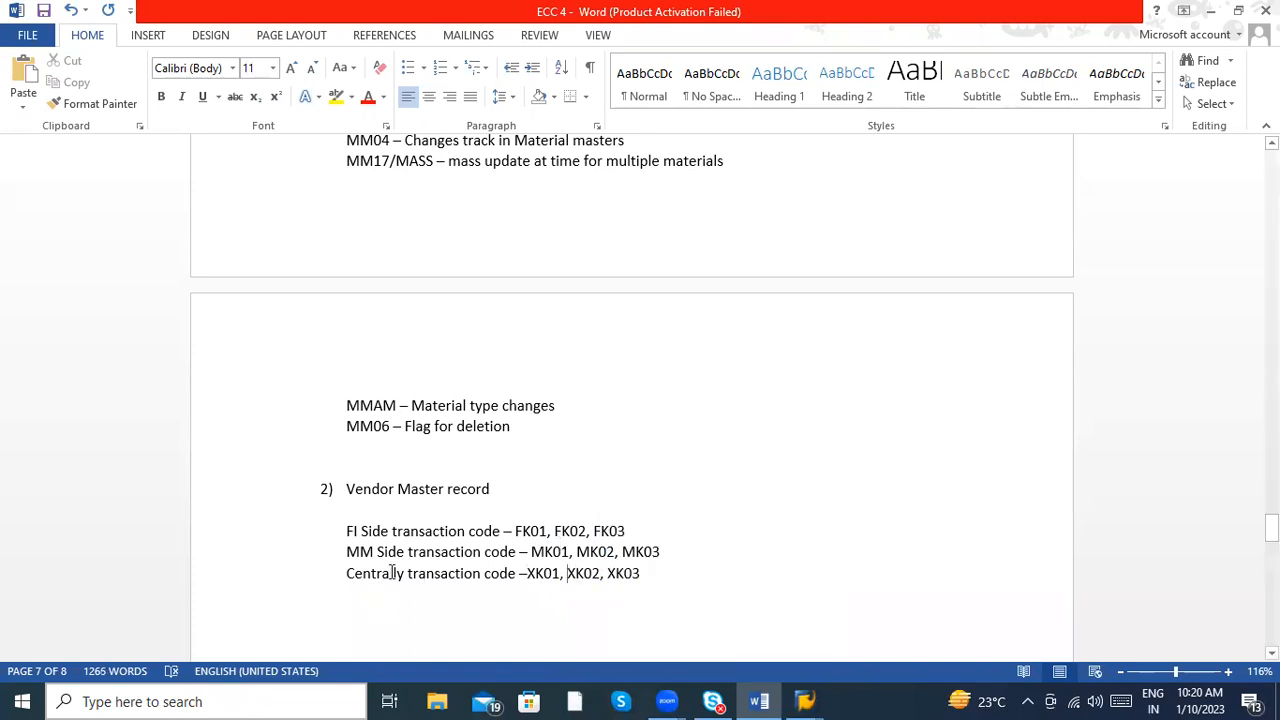
left_click(570, 552)
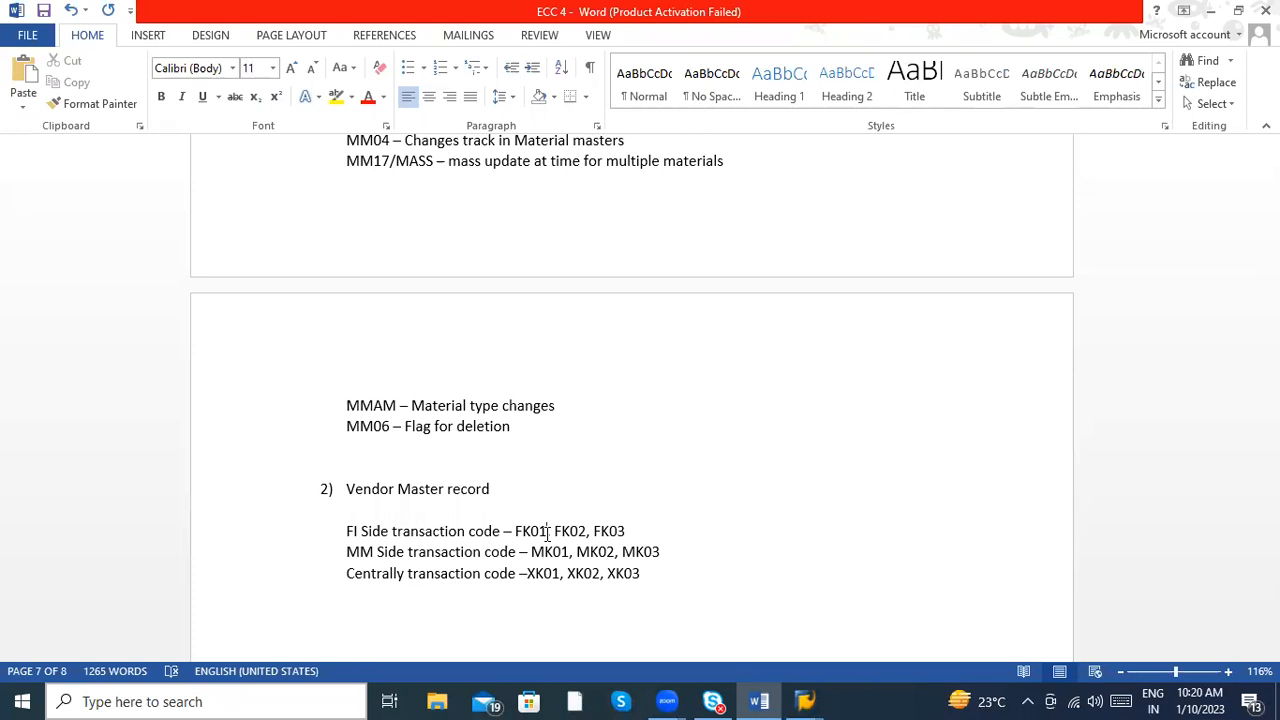
key("Return")
key("Return")
- Append FK06 to the FI Side line, MK06 to the MM Side line and XK06 to the Centrally line
left_click(654, 527)
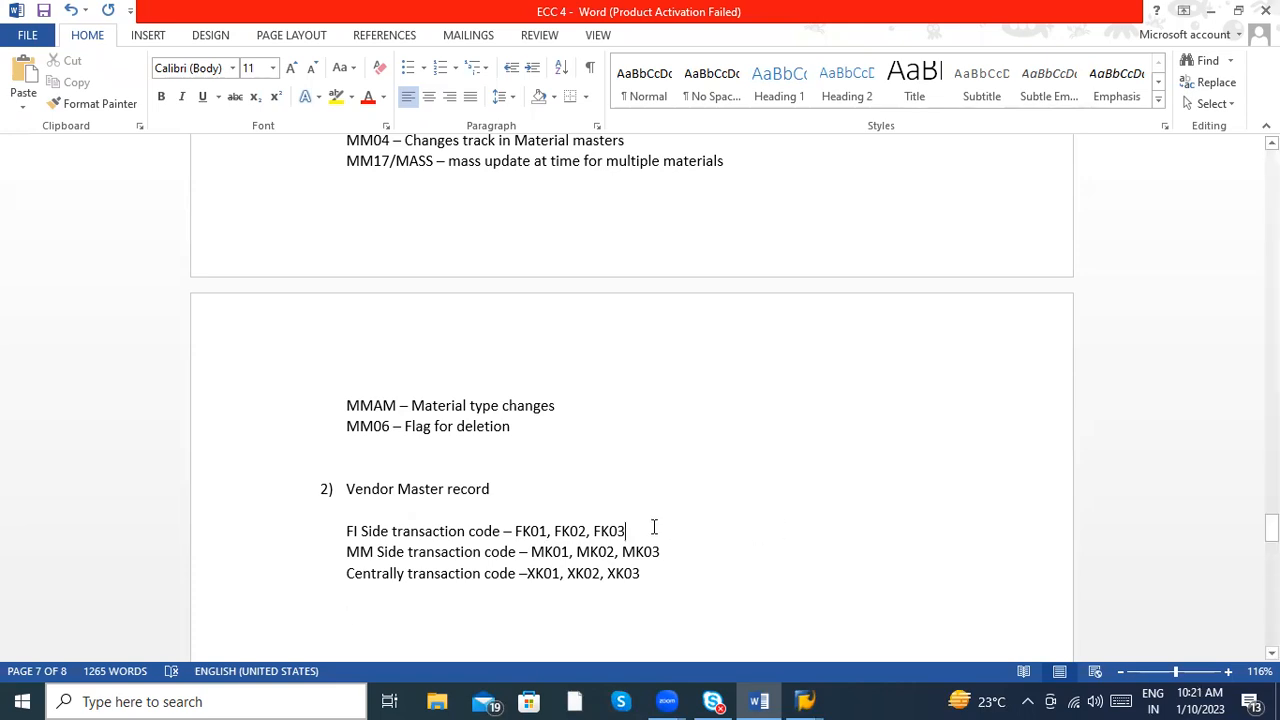
type(",F")
type("K0")
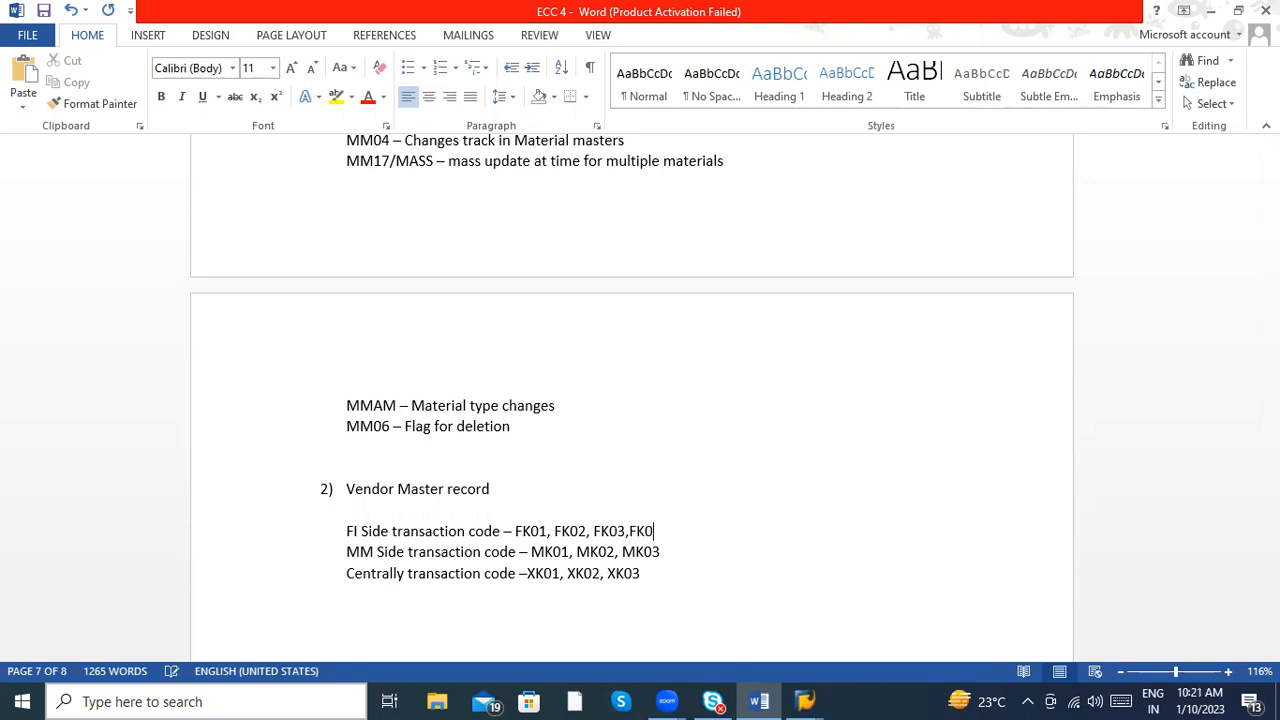
type("6")
left_click(684, 552)
type(",MK06")
left_click(656, 572)
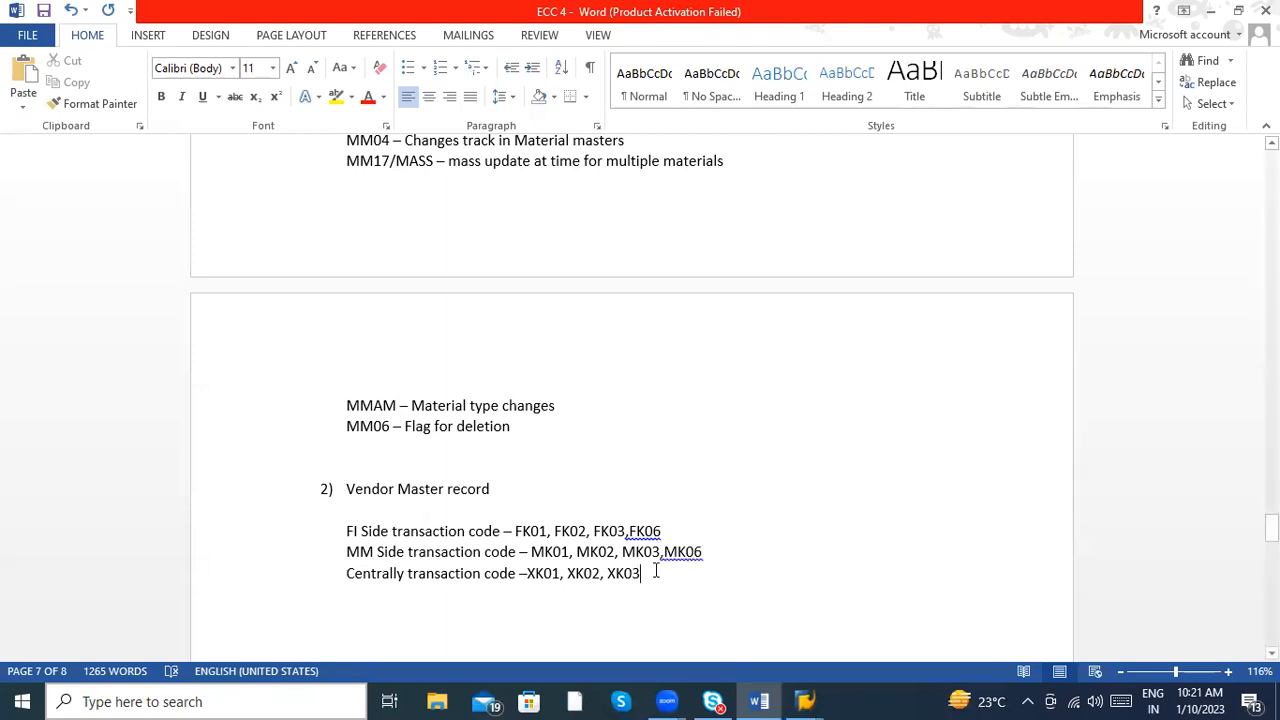
type(",XK0")
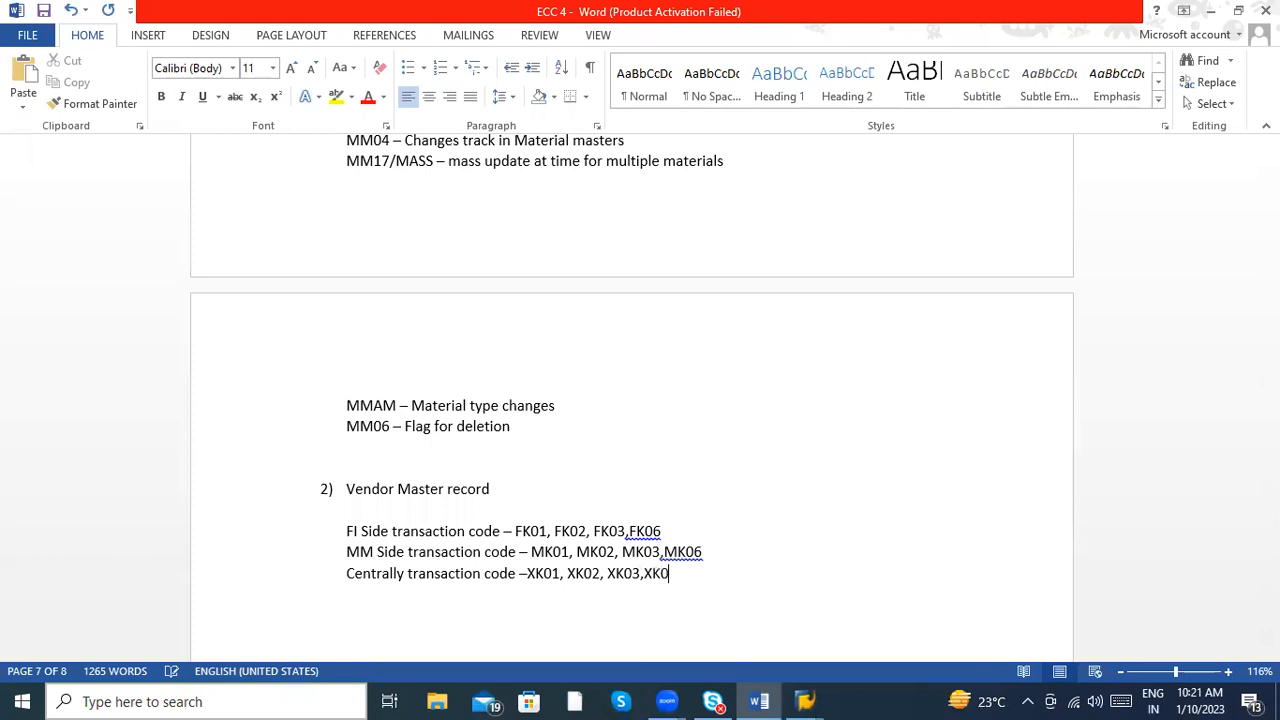
type("6")
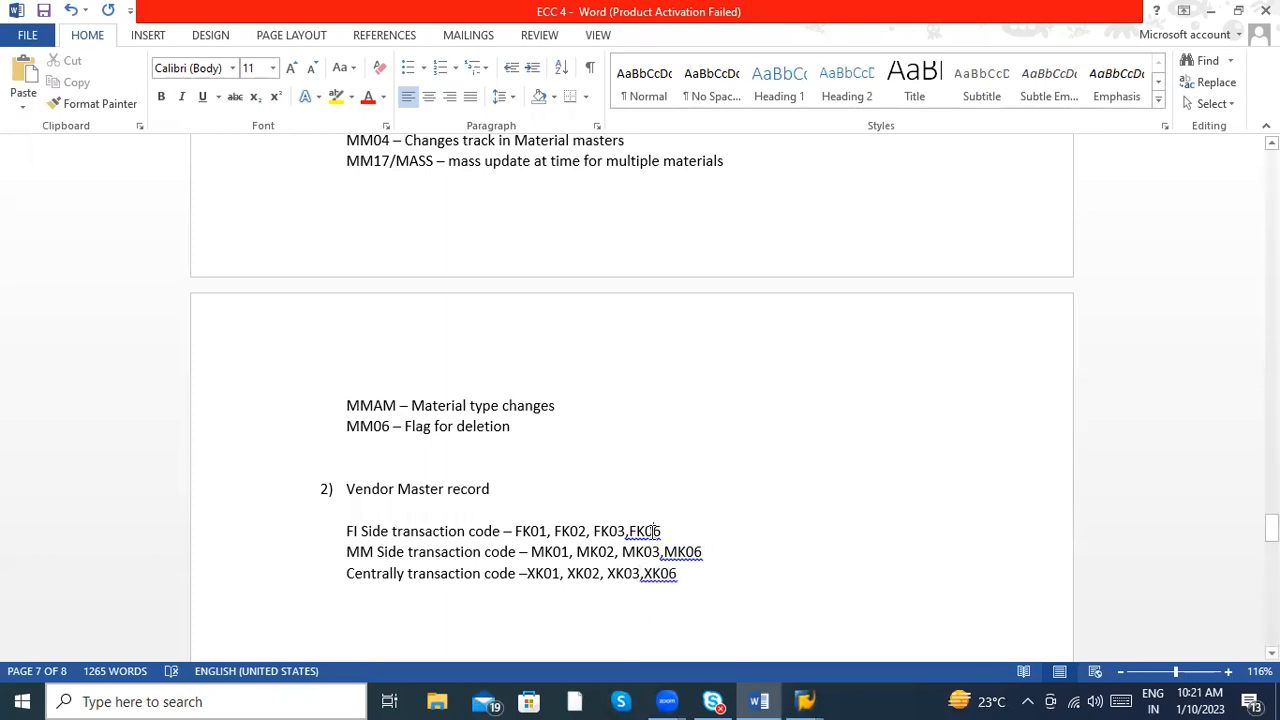
- Apply the suggested comma spacing corrections before FK06, MK06 and XK06
right_click(651, 531)
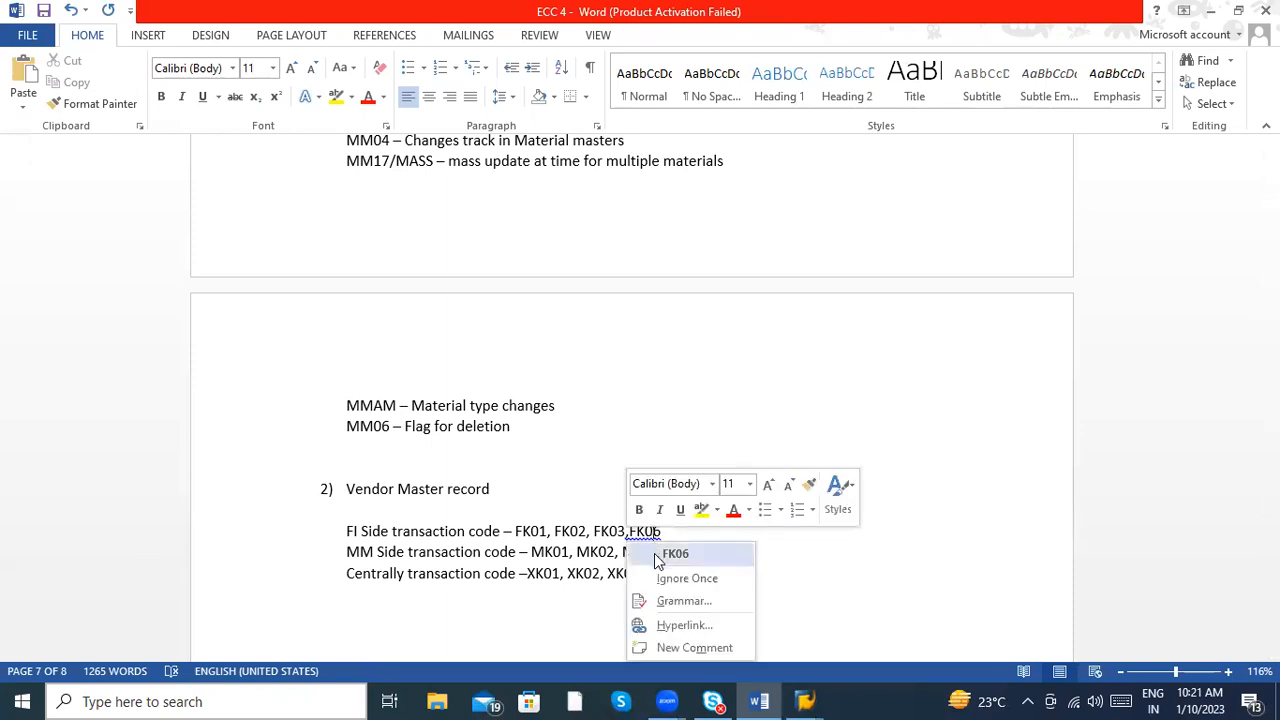
left_click(662, 555)
right_click(698, 562)
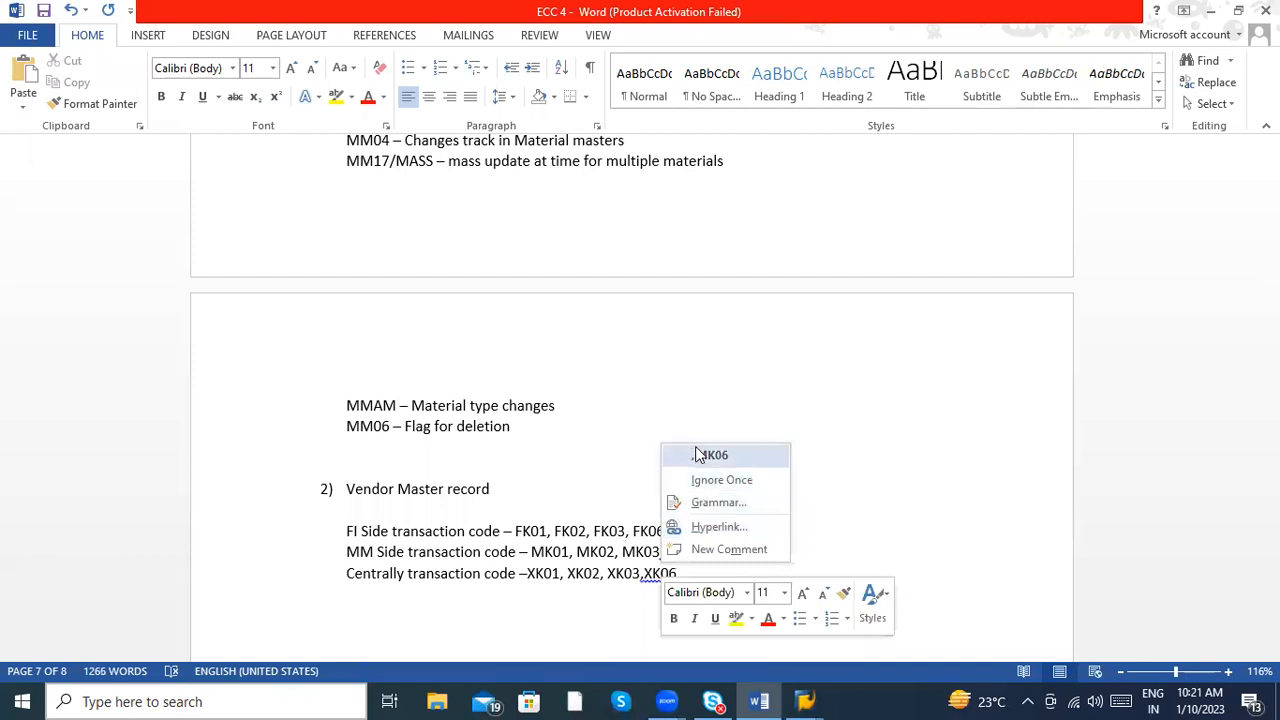
left_click(705, 455)
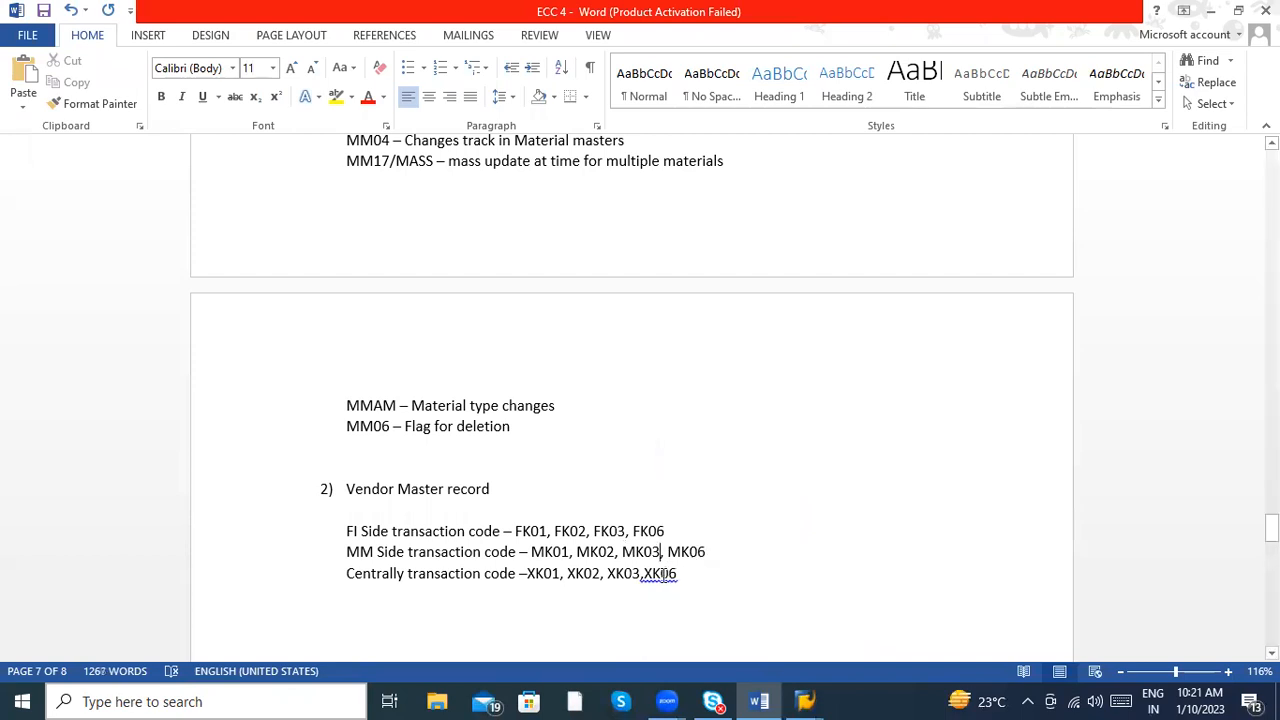
right_click(661, 573)
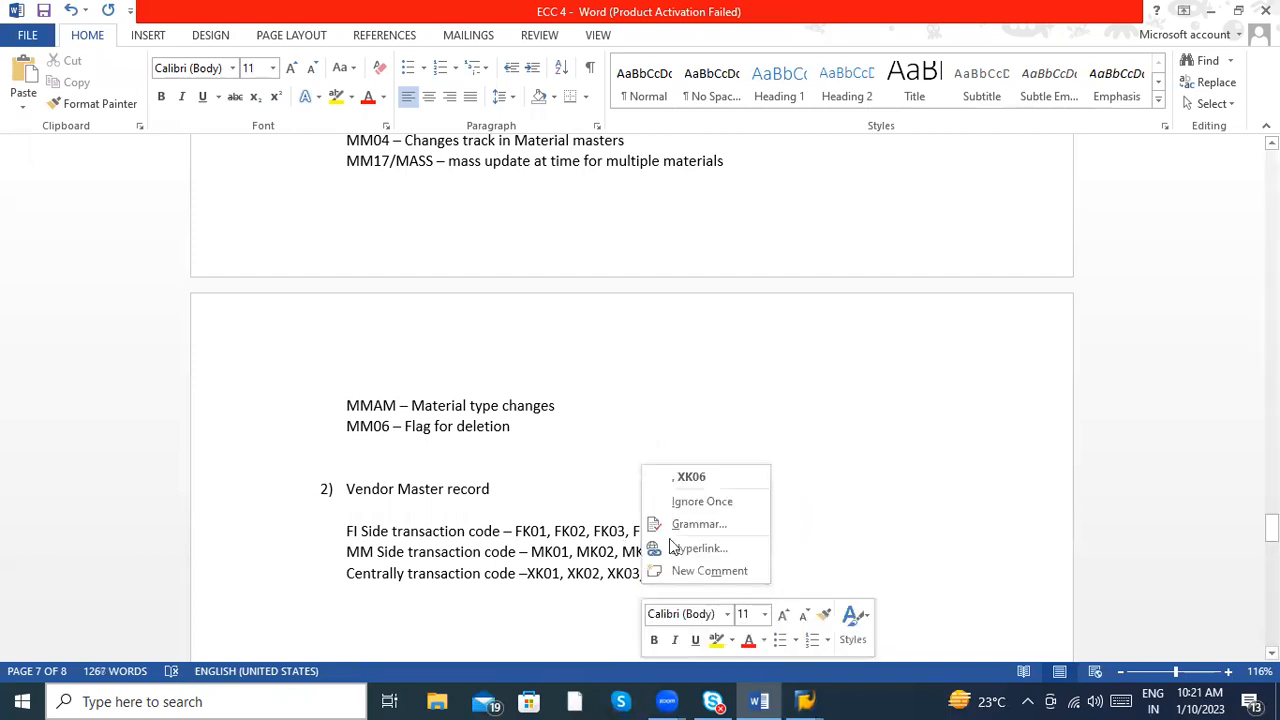
left_click(688, 478)
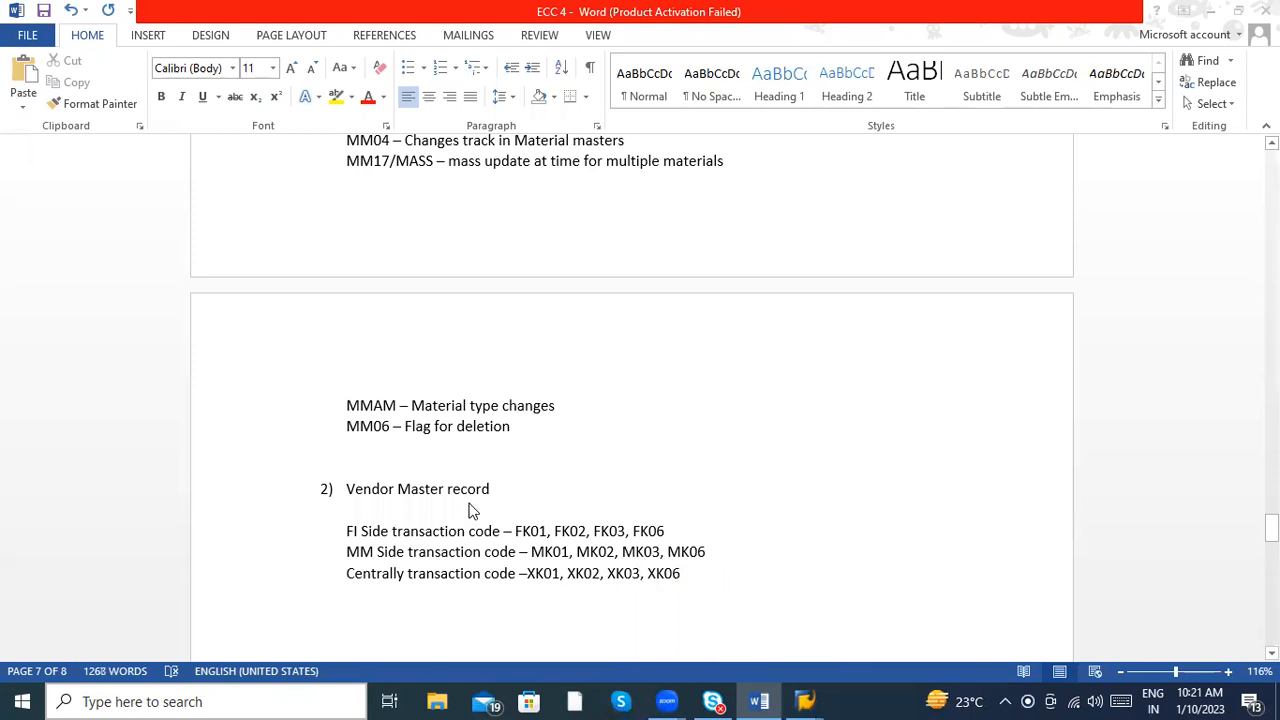
- Switch to SAP, run transaction MASS and examine the object types available for mass maintenance
key("alt+Tab")
left_click(108, 55)
type("mass")
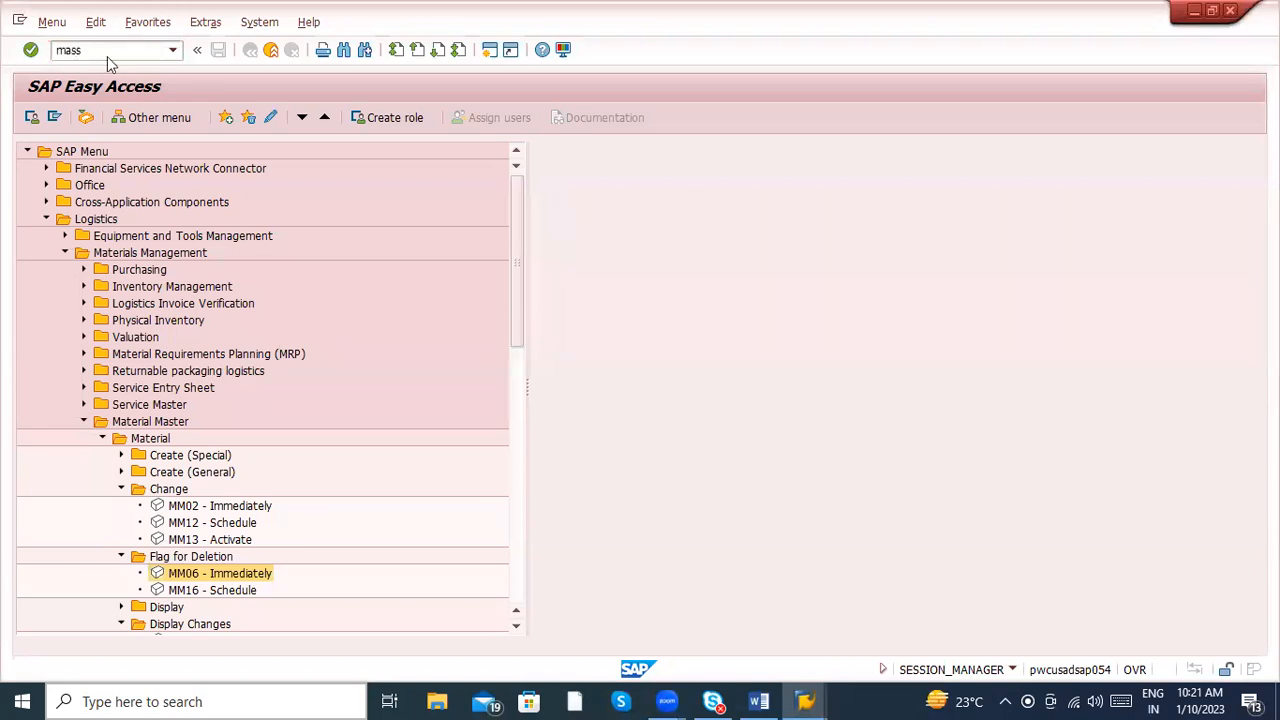
key("Return")
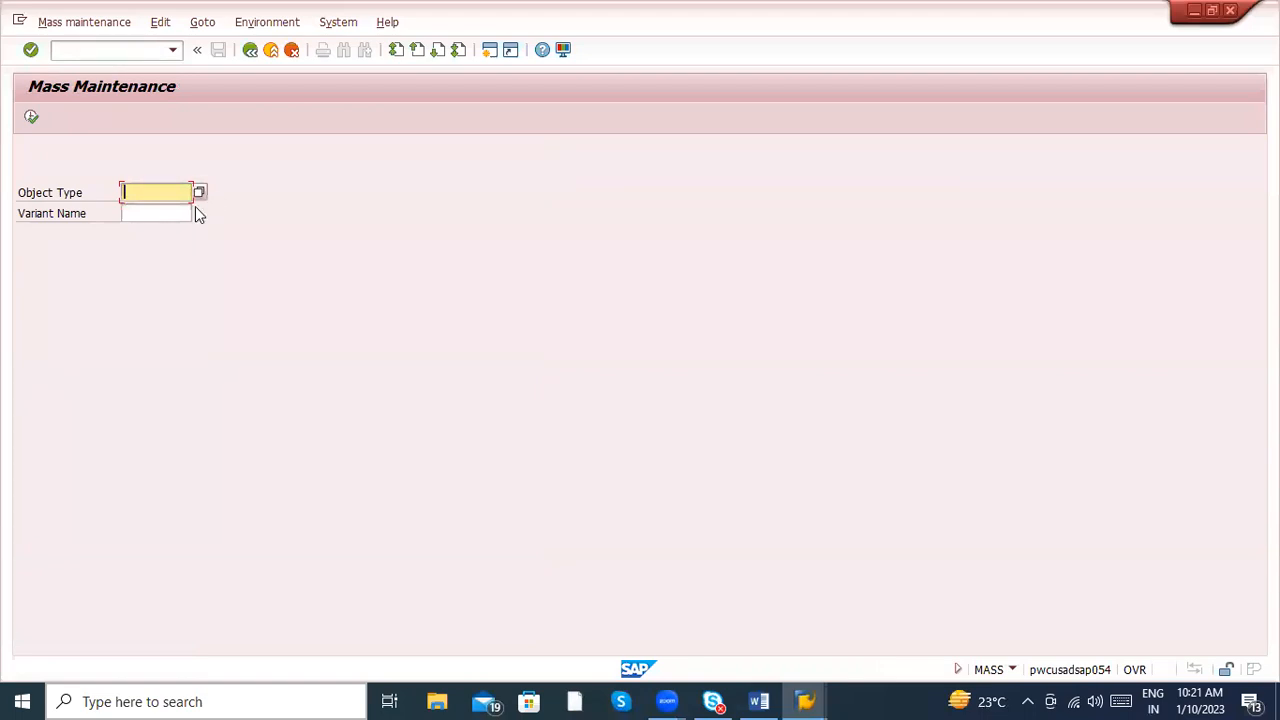
left_click(199, 191)
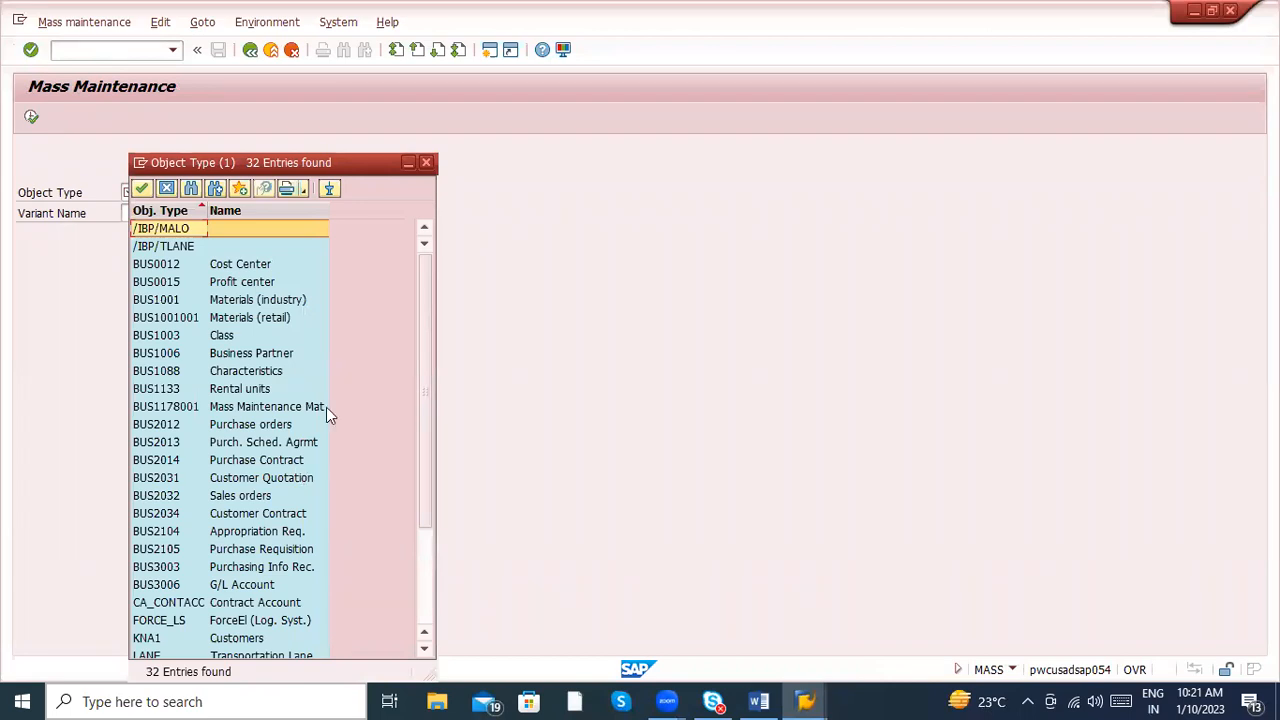
left_click(427, 162)
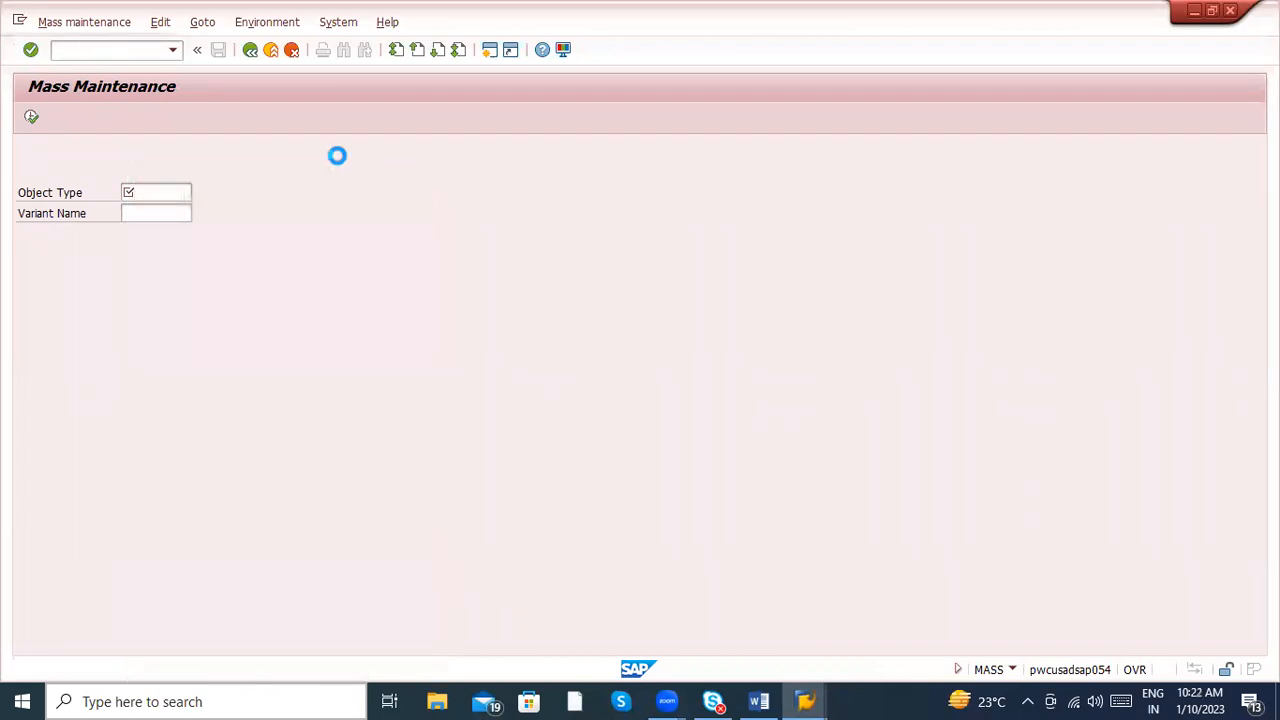
- Run transaction MM17 with /nmm17 and examine the object type preset for mass maintenance
left_click(99, 51)
type("/nmm17")
key("Return")
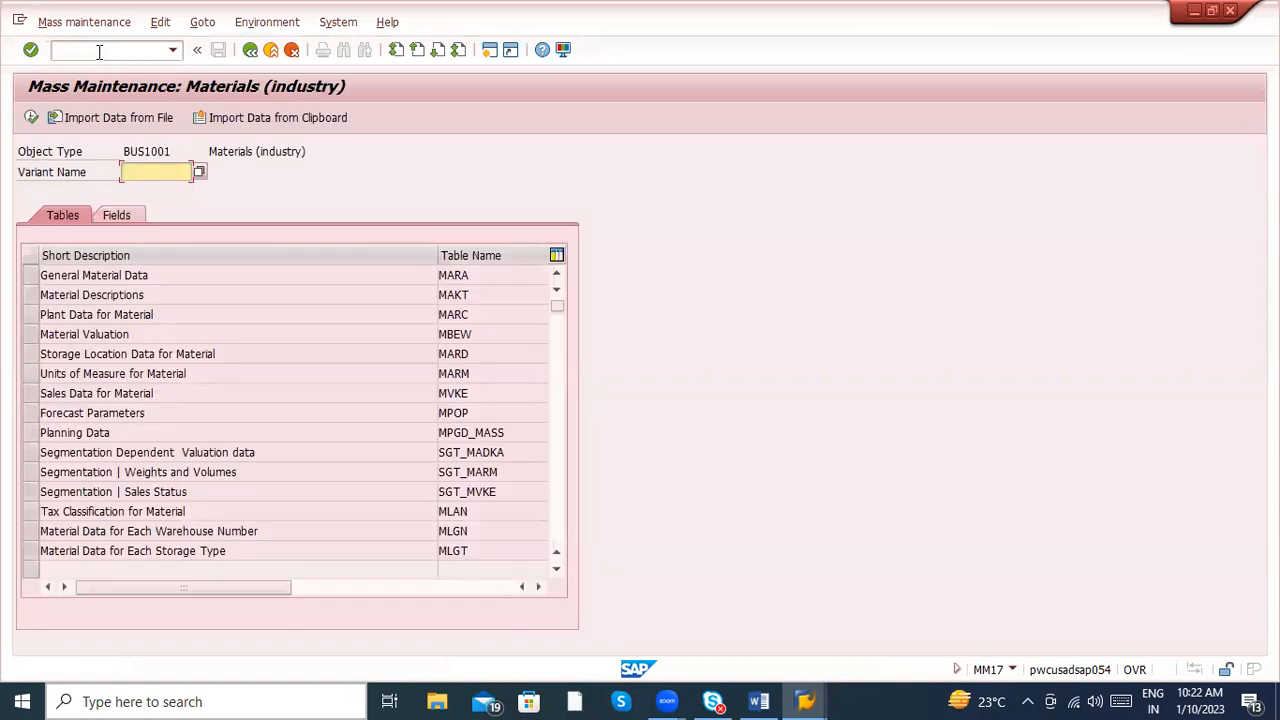
left_click(179, 151)
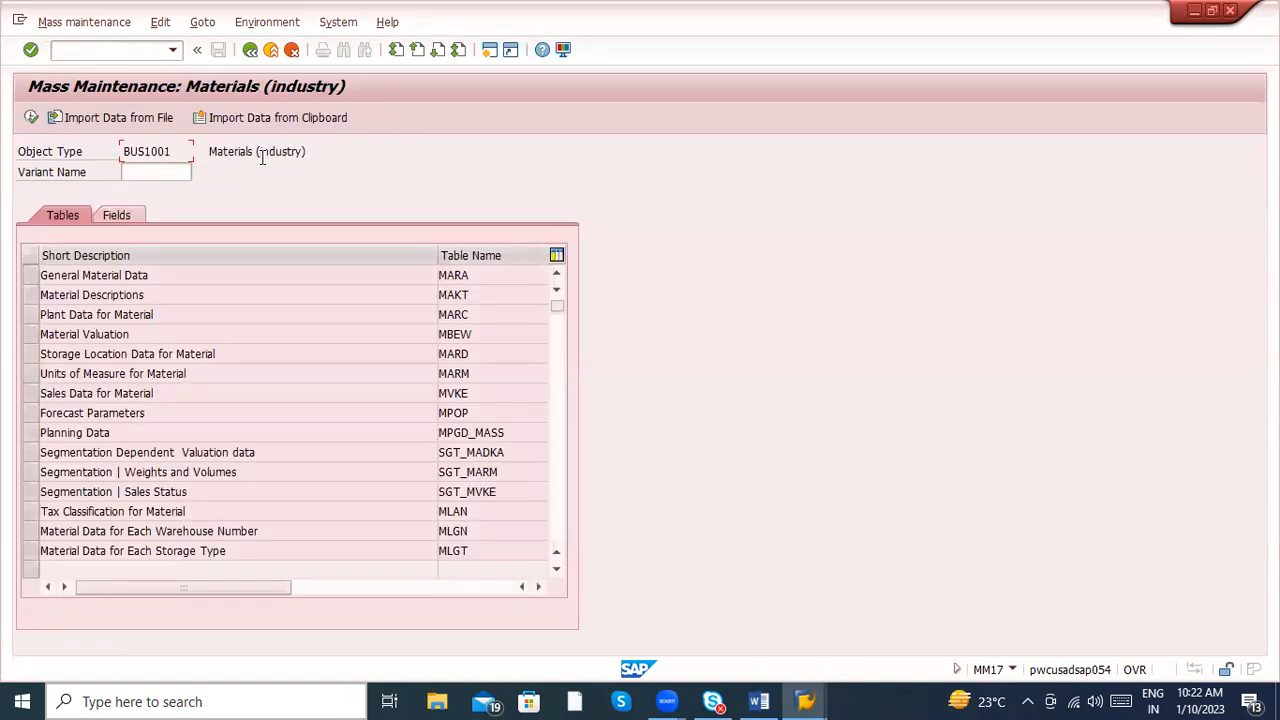
- Return to SAP Easy Access with /n and collapse the Material folder under Material Master
type("/n")
key("Return")
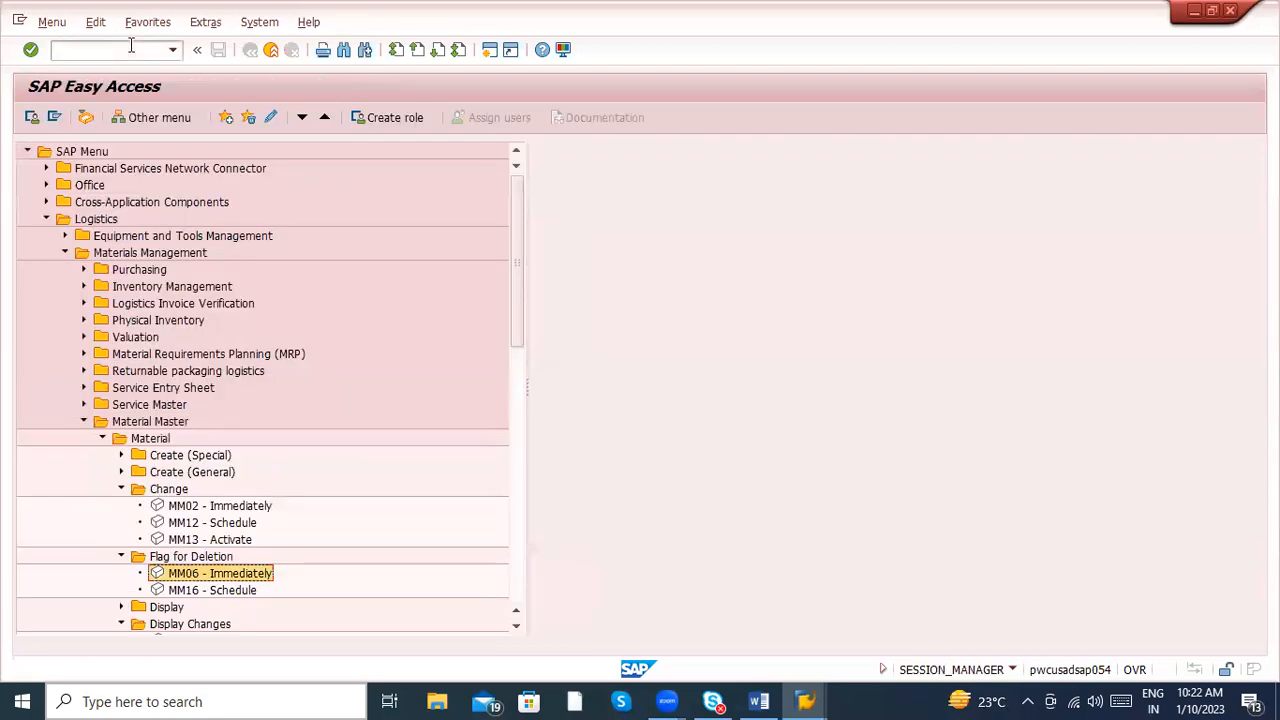
left_click(102, 438)
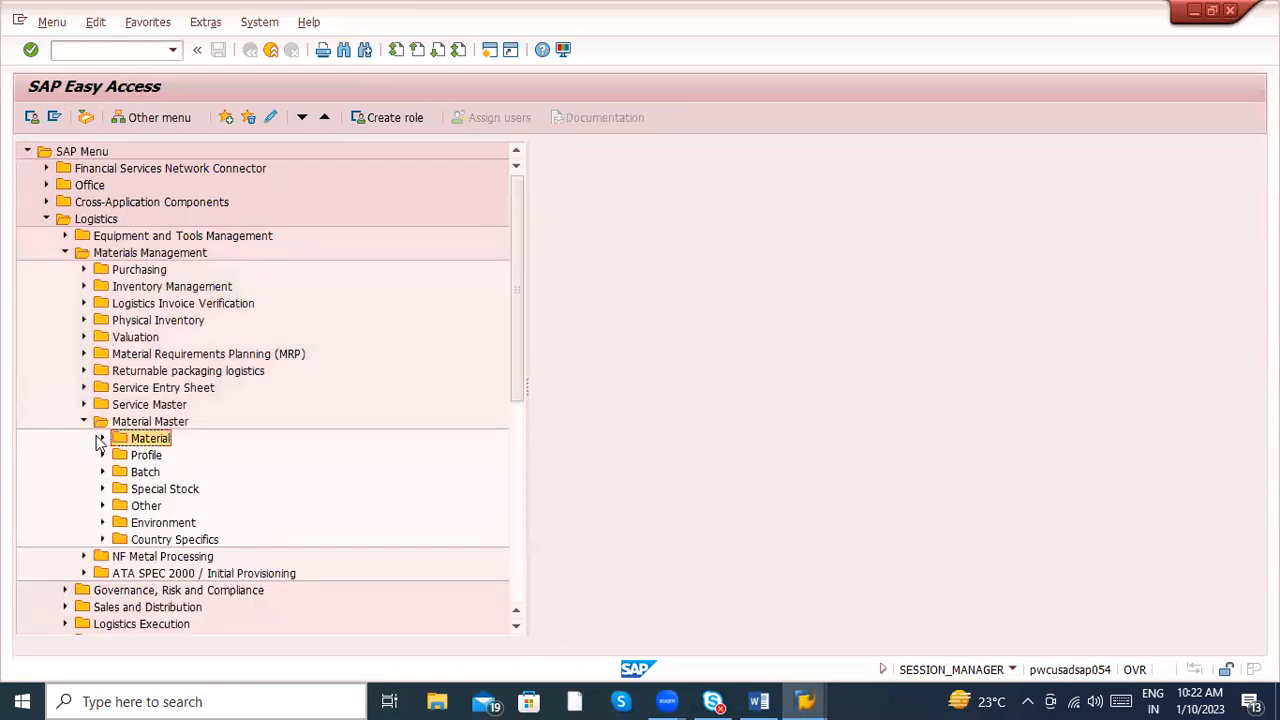
- Examine the Environment folder under Material Master, and collapse it along with the Material Master folder
left_click(98, 523)
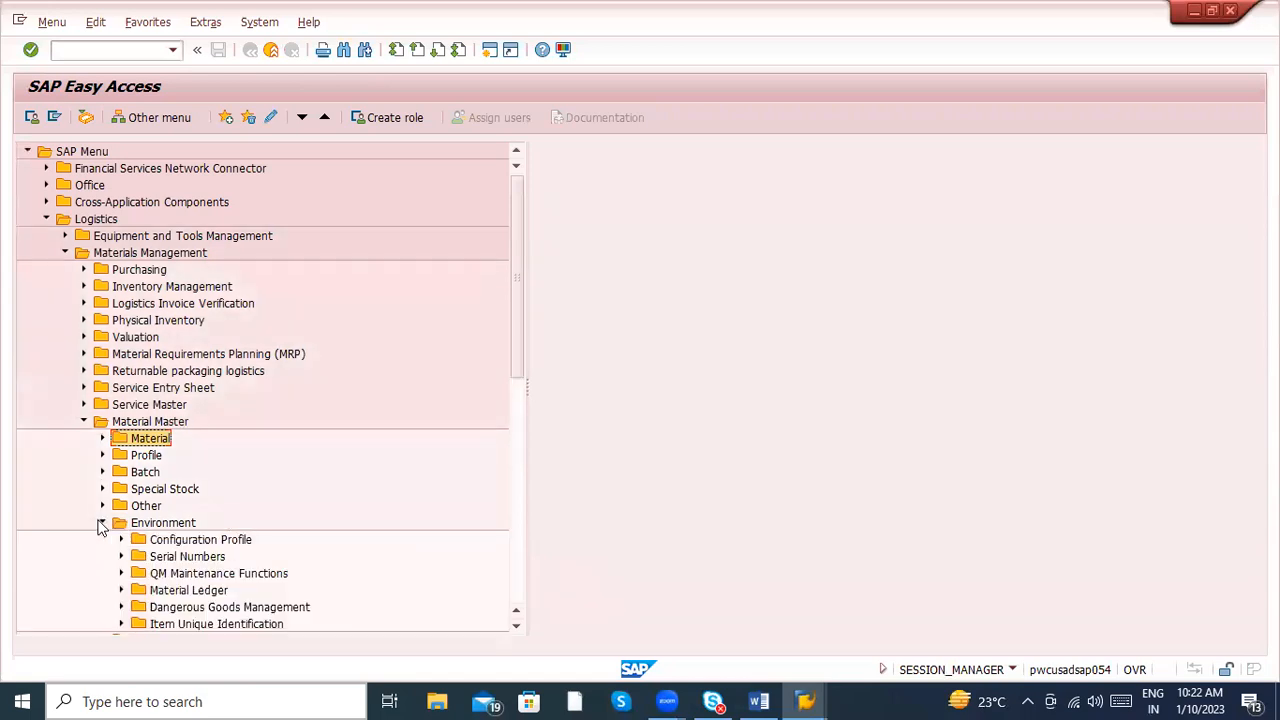
left_click(101, 523)
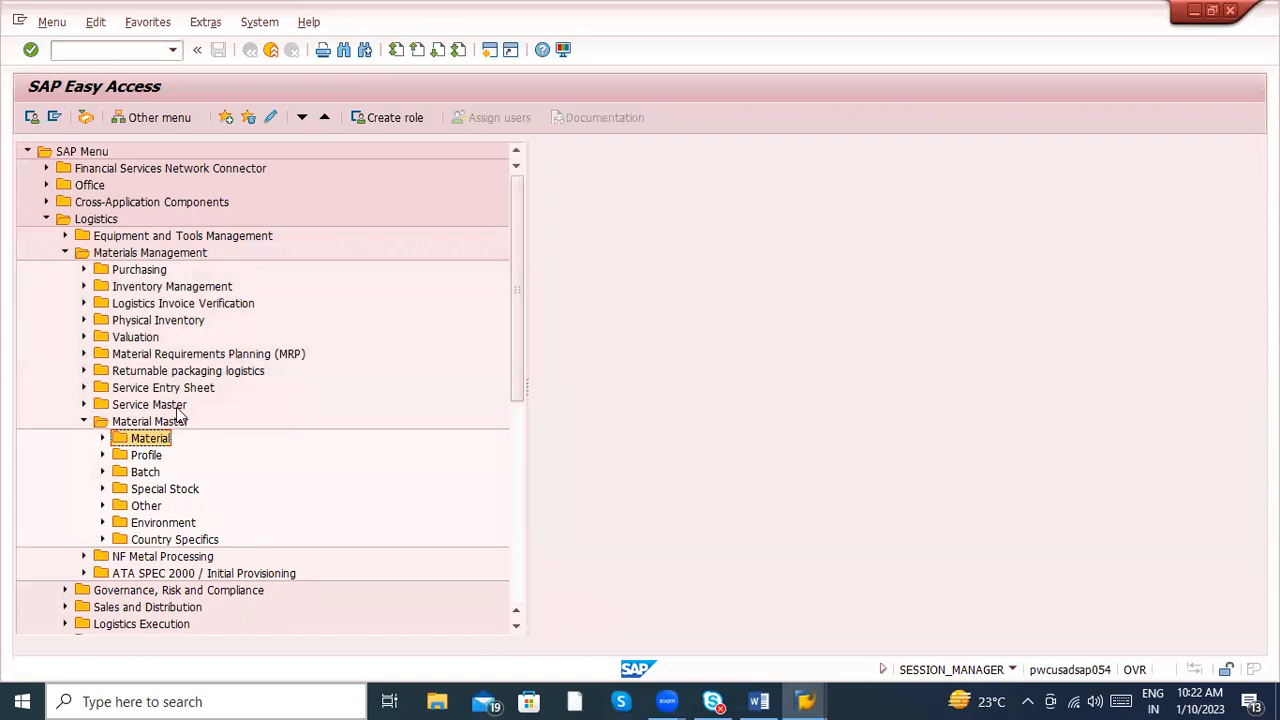
left_click(86, 421)
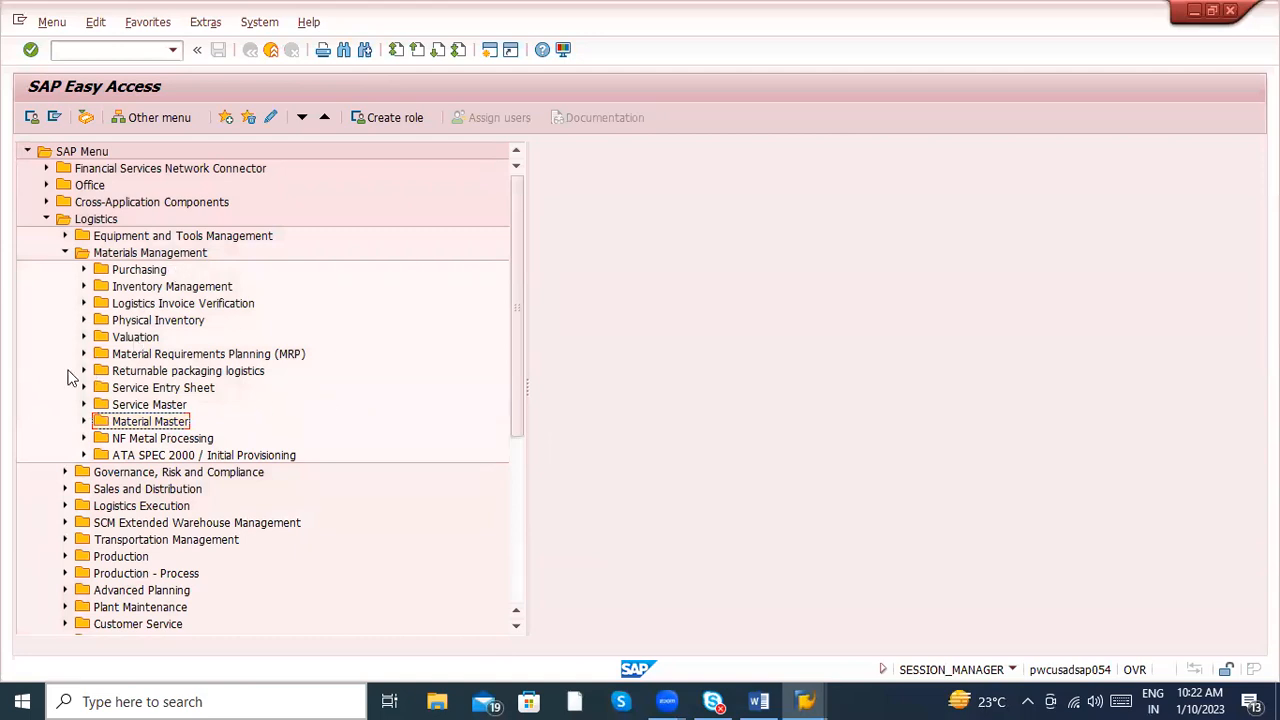
- Examine the vendor transactions under Purchasing > Master Data > Vendor, including MK05, MK06 and the List Displays entries
left_click(83, 270)
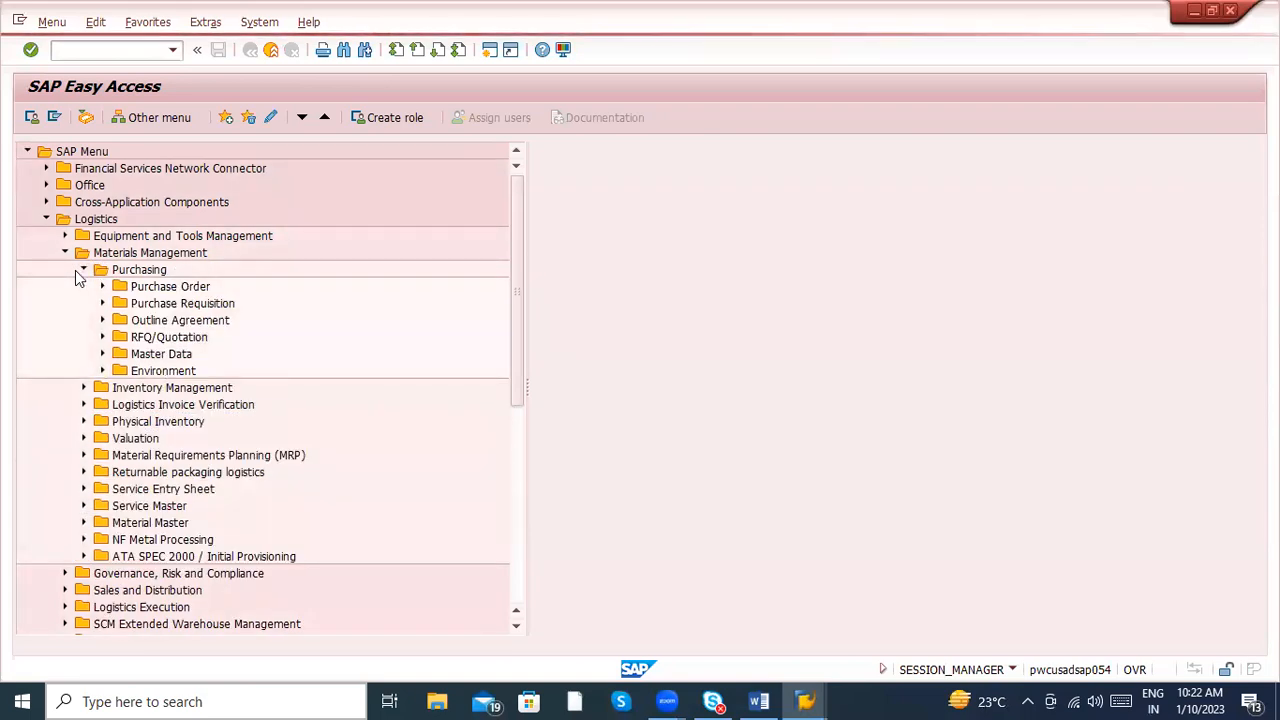
left_click(102, 355)
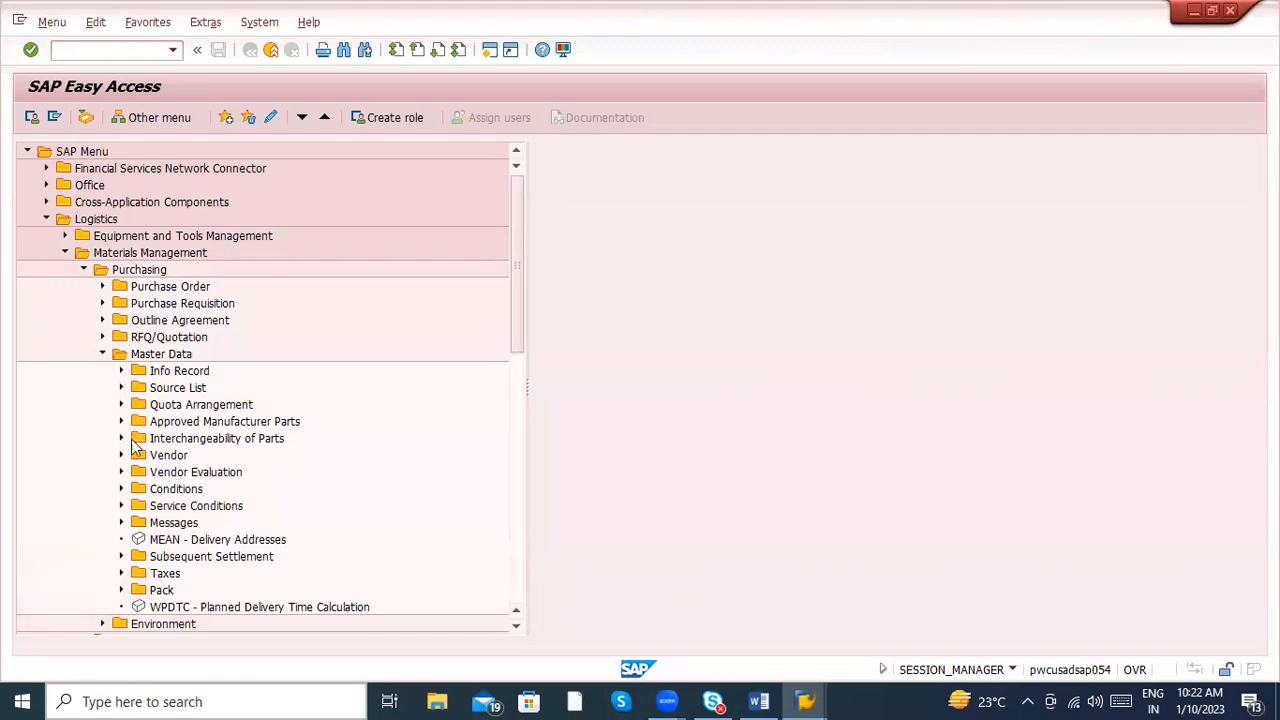
left_click(121, 455)
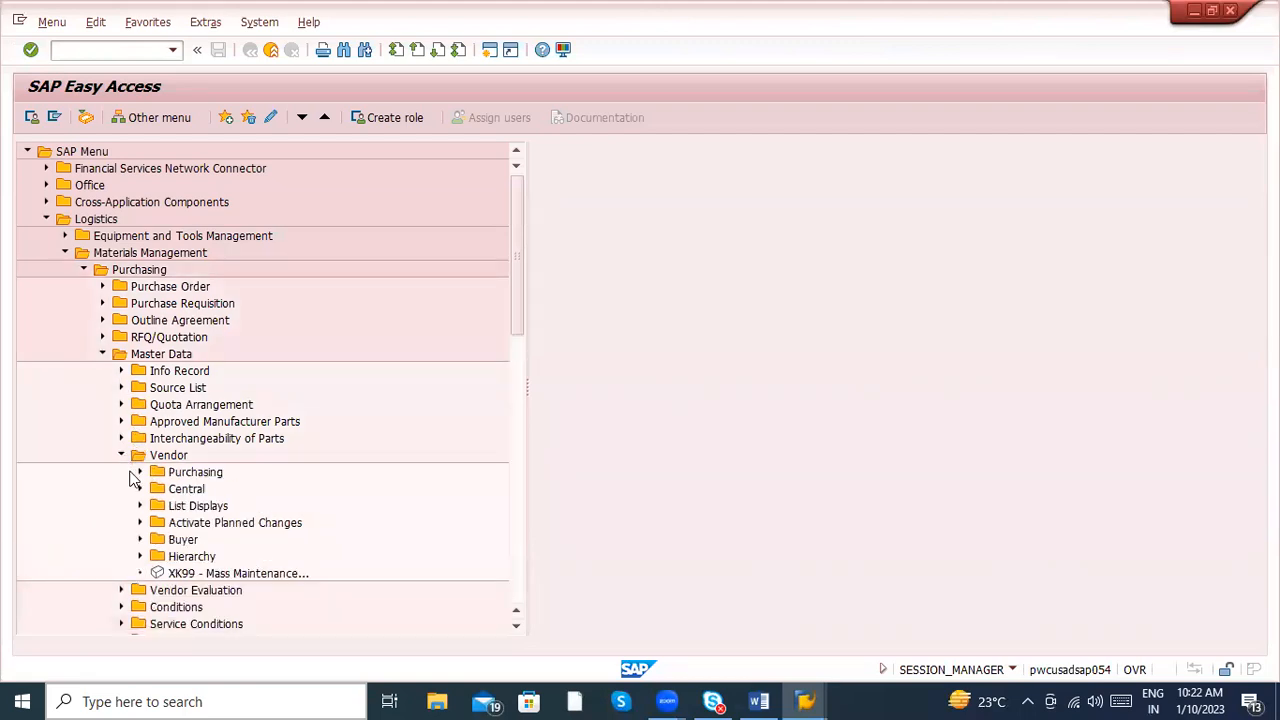
left_click(136, 474)
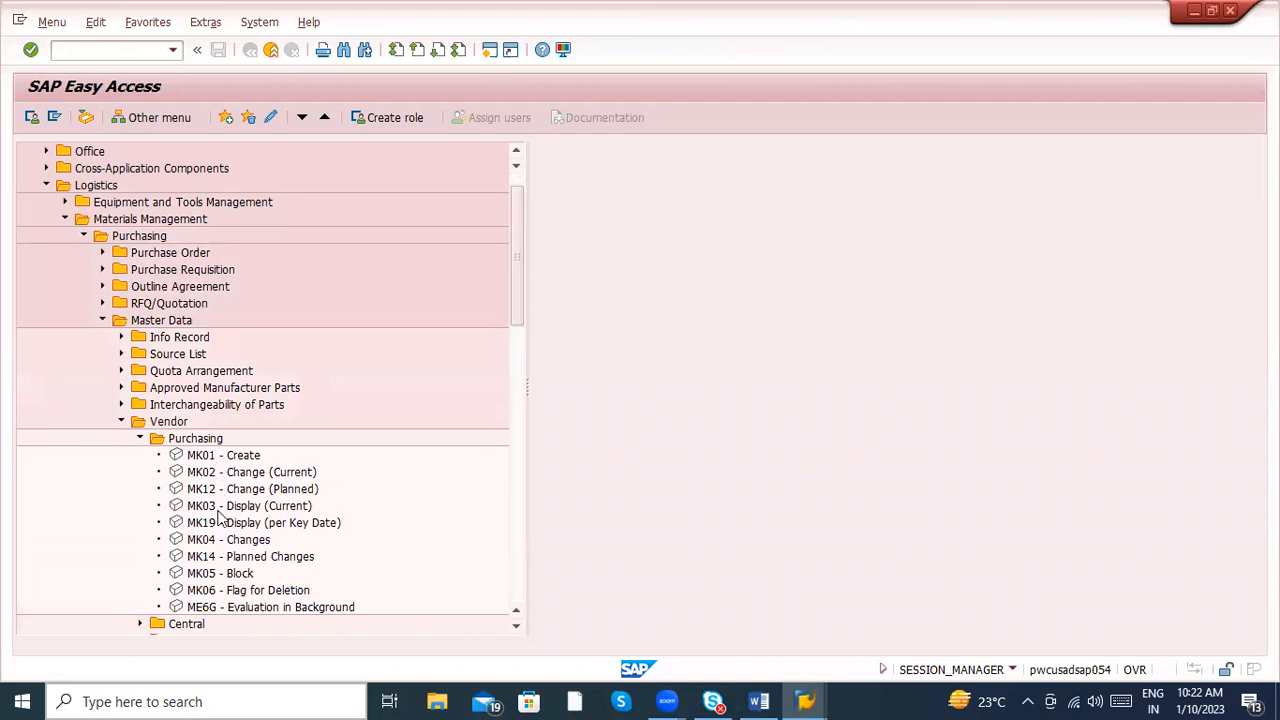
left_click(231, 579)
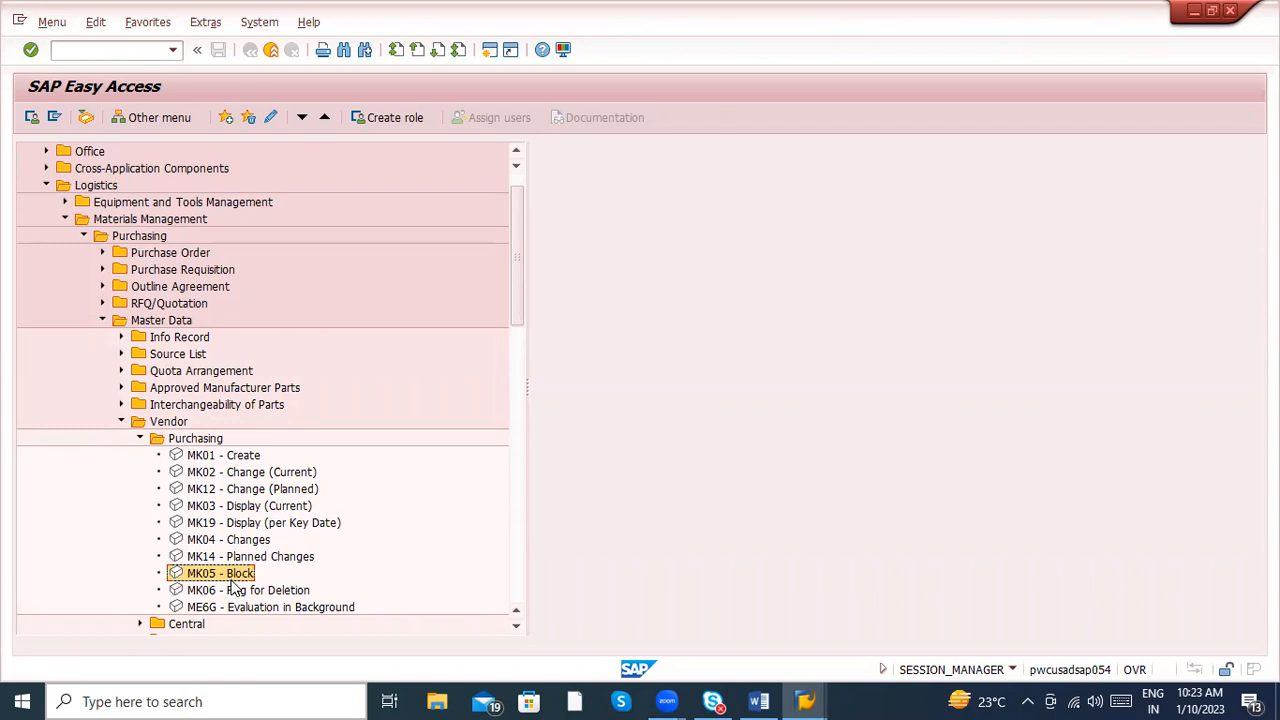
left_click(246, 594)
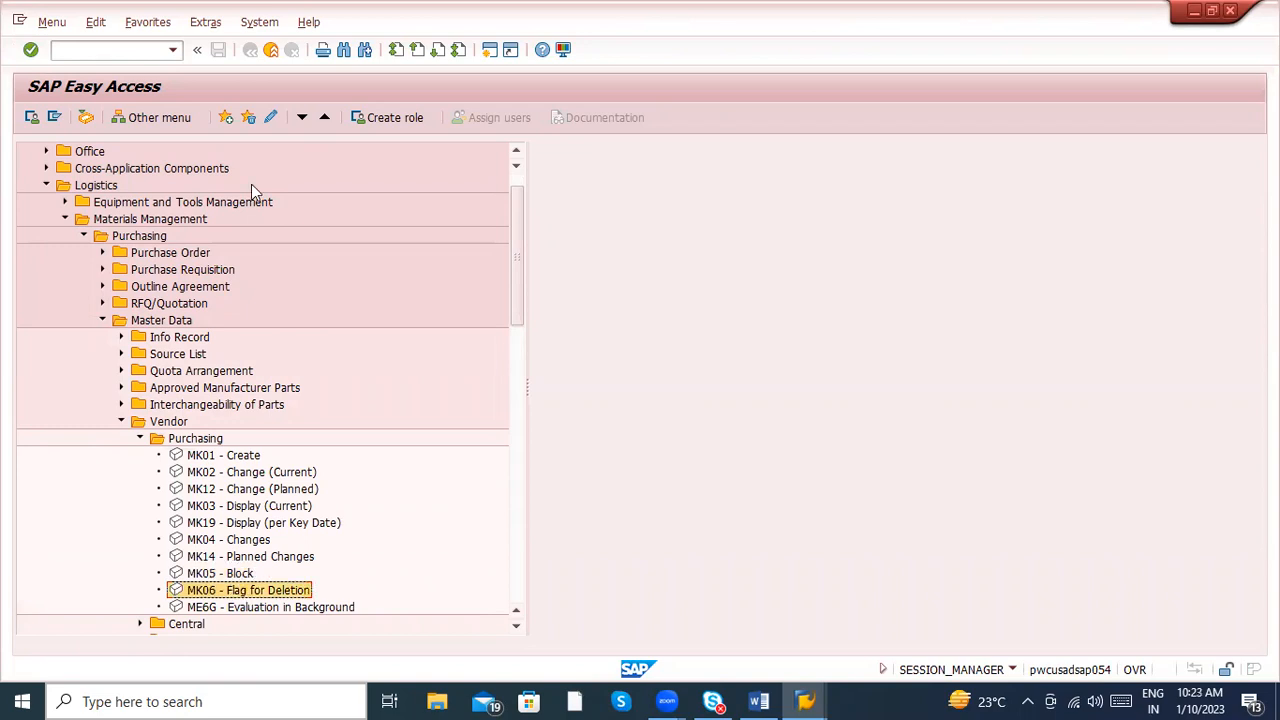
left_click(141, 440)
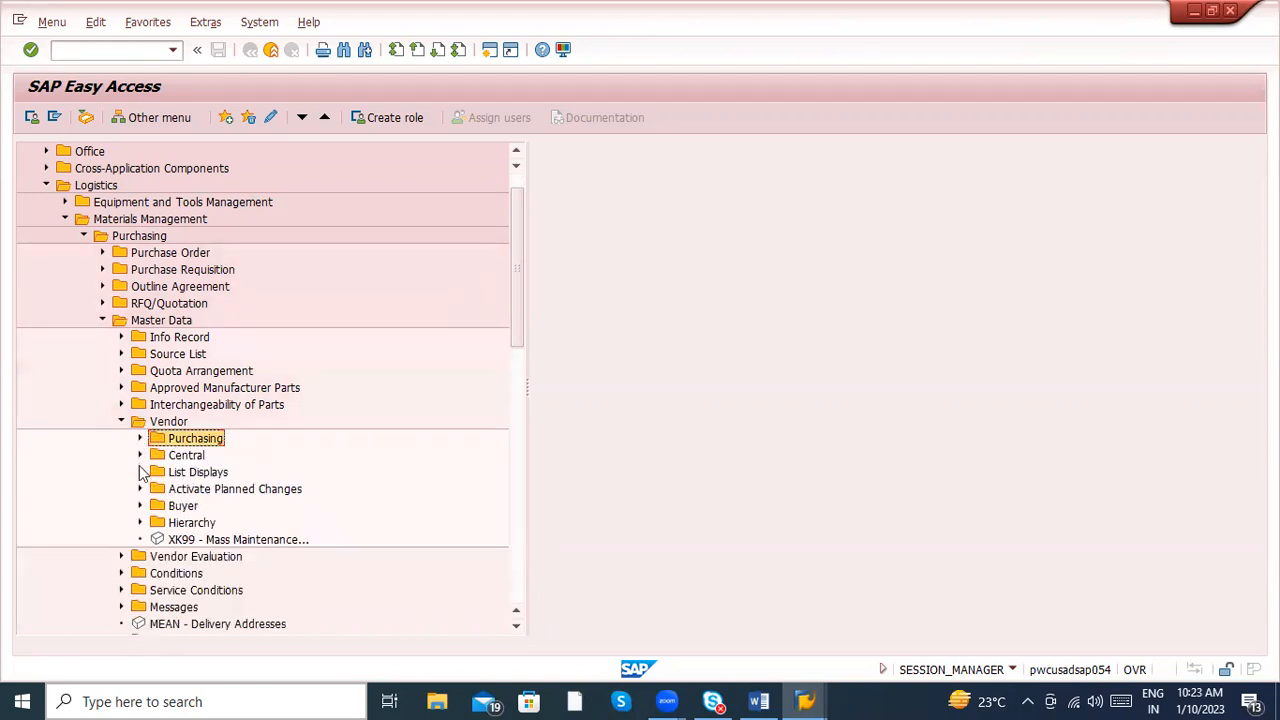
left_click(140, 472)
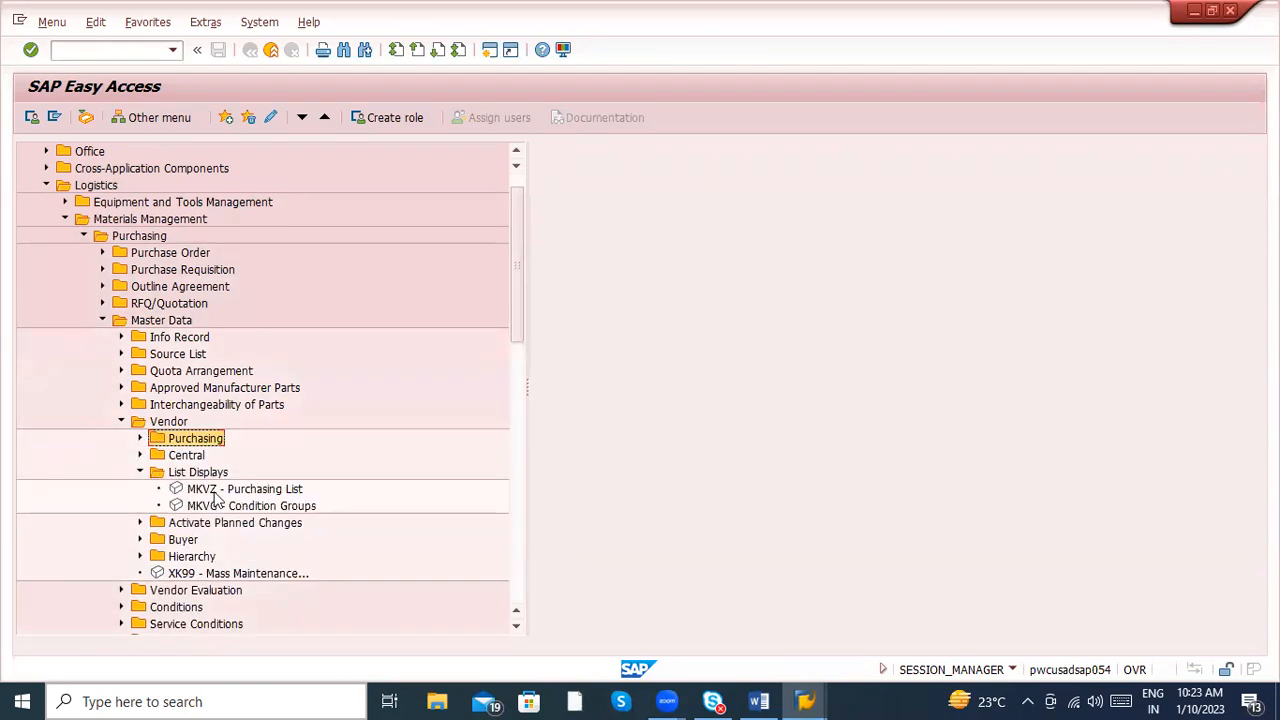
- Switch to the Word notes and add item 3 below the vendor codes, reading "PIR - ME11 , ME12 , ME13"
key("alt+Tab")
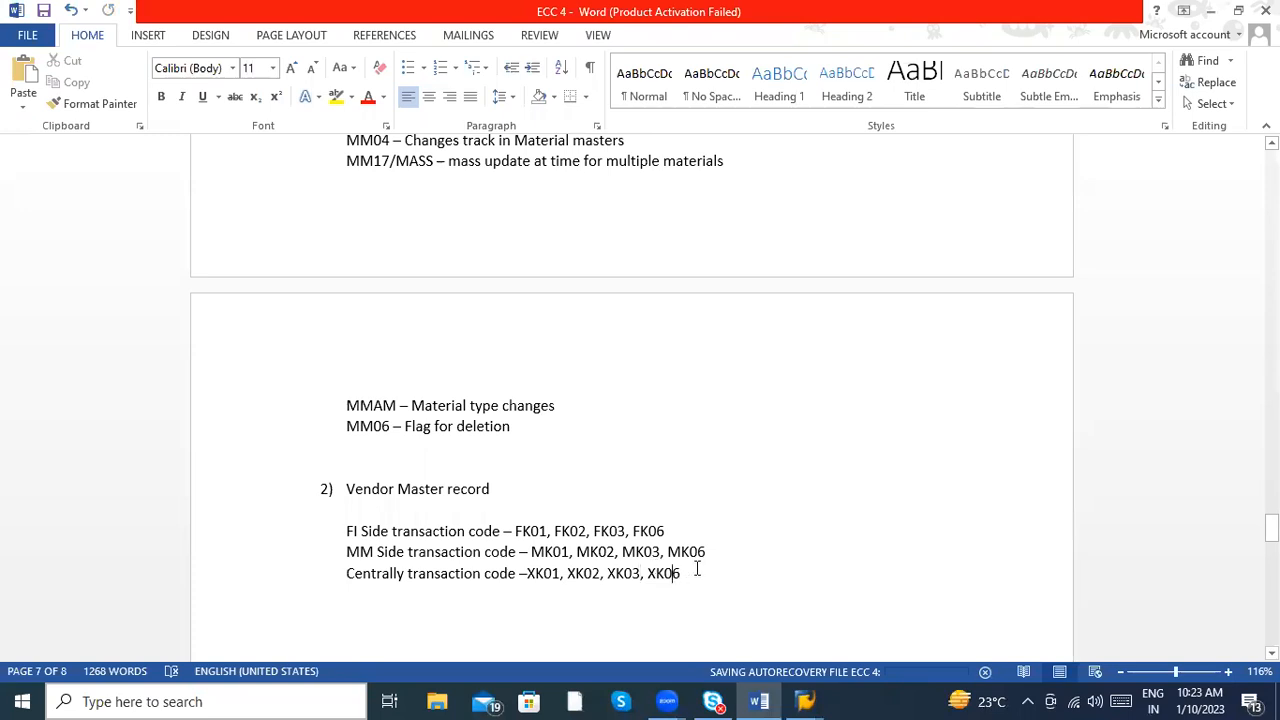
key("Return")
type("3) ")
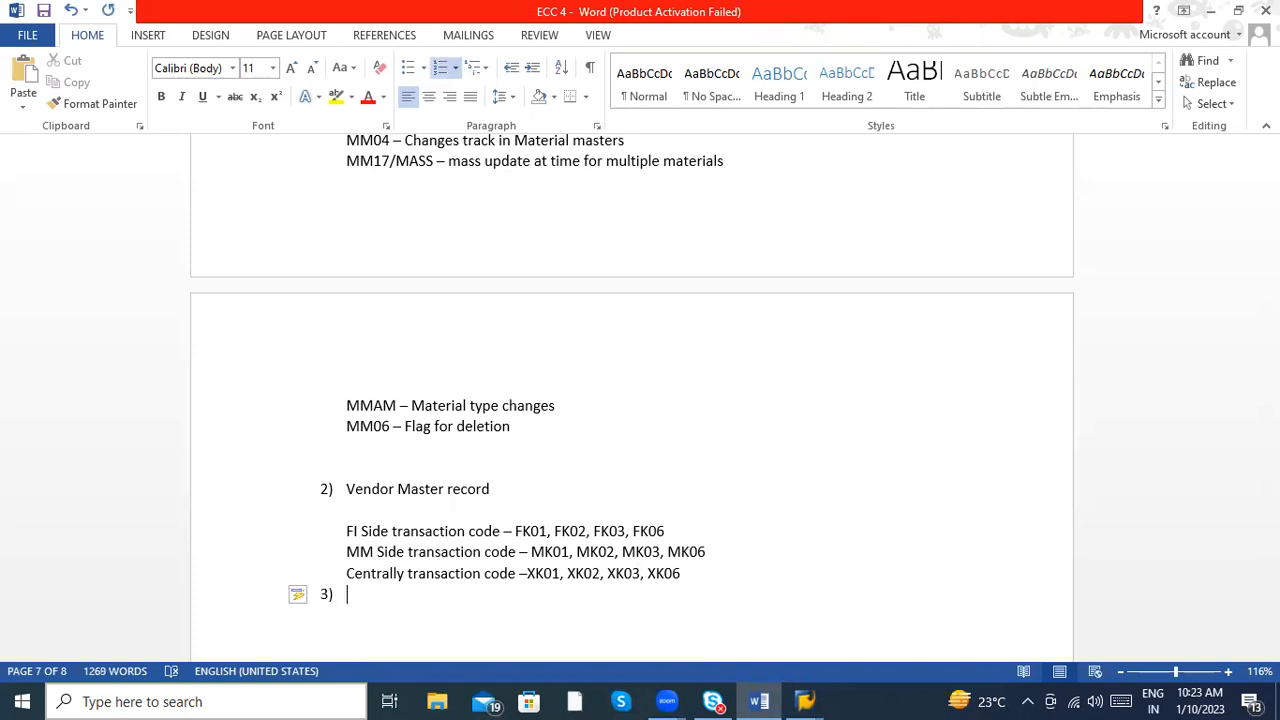
type("PIR -  Me11")
key("BackSpace")
key("BackSpace")
key("BackSpace")
key("BackSpace")
type("ME11 , ME12")
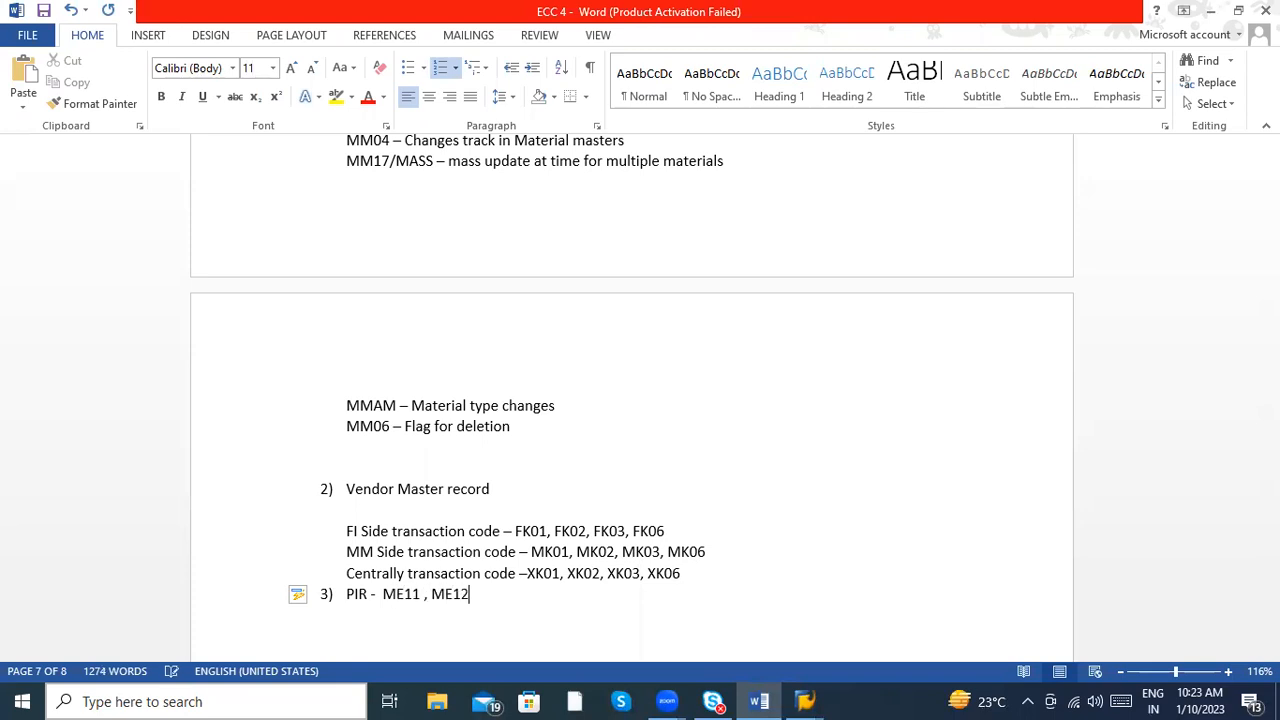
type(" , ME13")
key("Return")
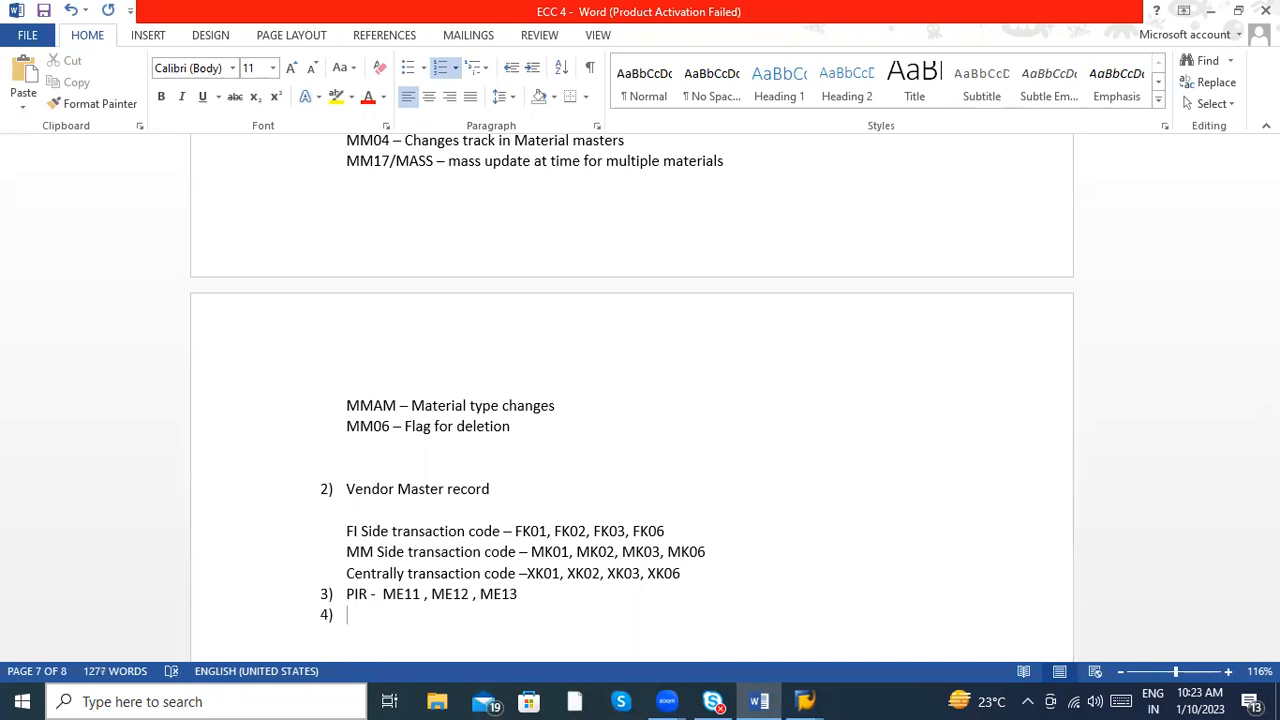
- Write item 4 of the master data list as "Source list – ME01 or ME0M"
type("Source list - ME01 ")
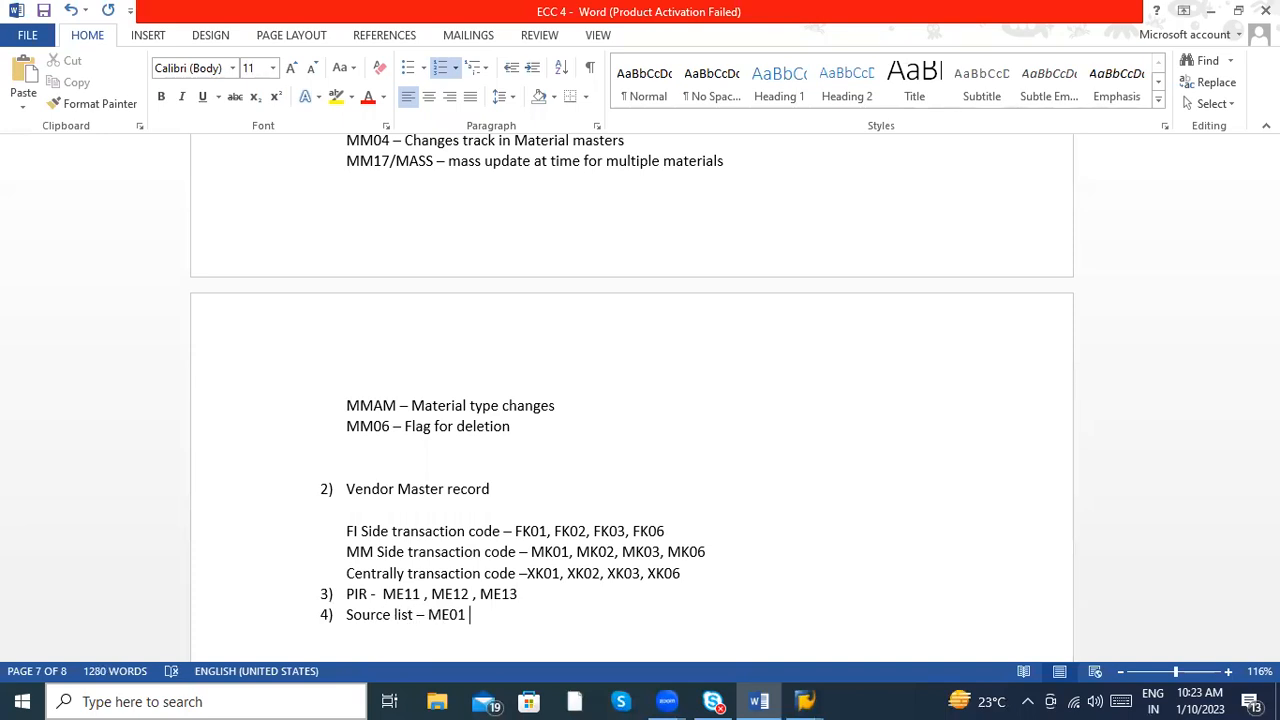
type("or ME0M")
- Switch to SAP and run transaction ME0M to examine the source list selection screen
key("alt+Tab")
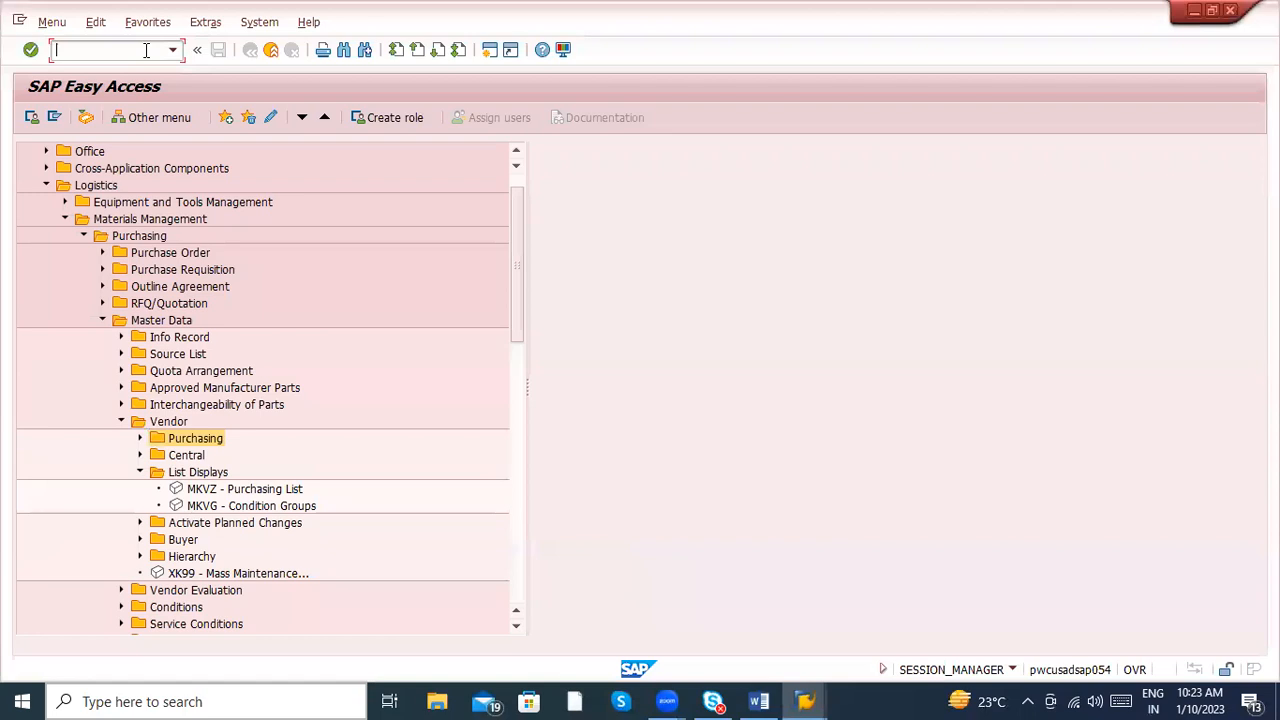
type("meo")
key("BackSpace")
type("-0")
key("BackSpace")
key("BackSpace")
type("0m")
key("Return")
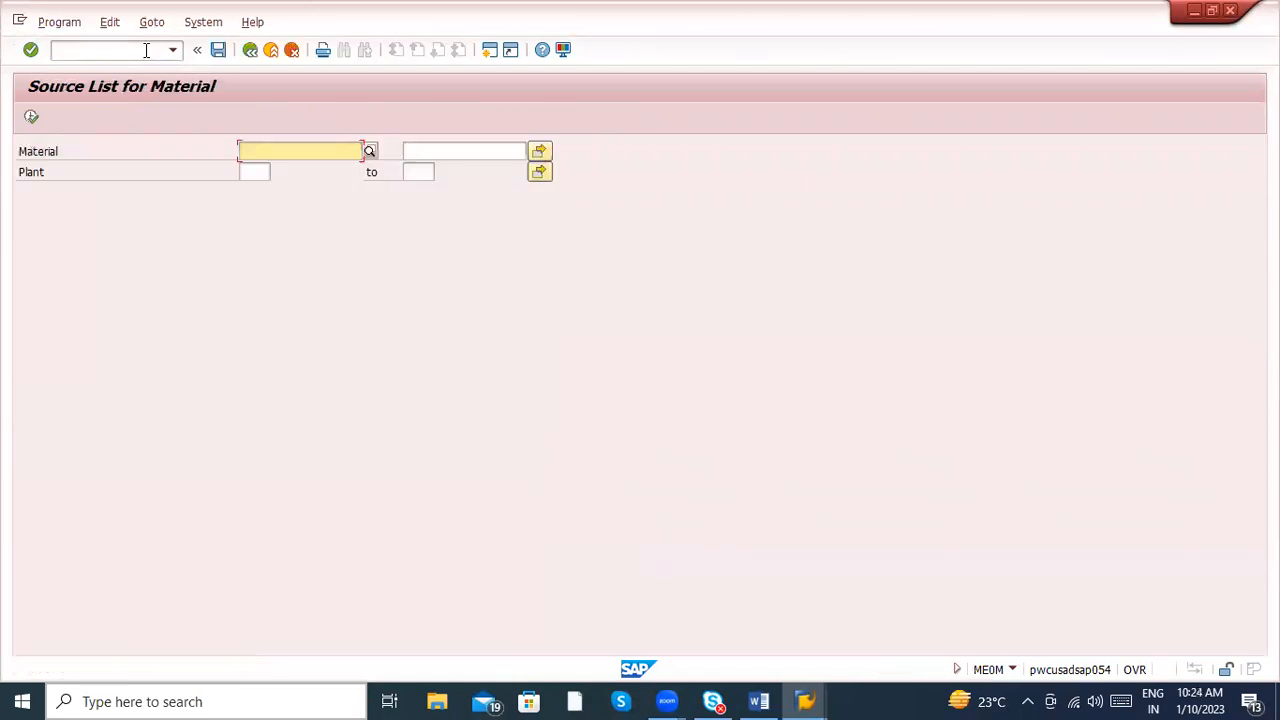
- Switch to Word and add item 5 "Condition records – MEK1" to the list, followed by an empty numbered item
key("alt+Tab")
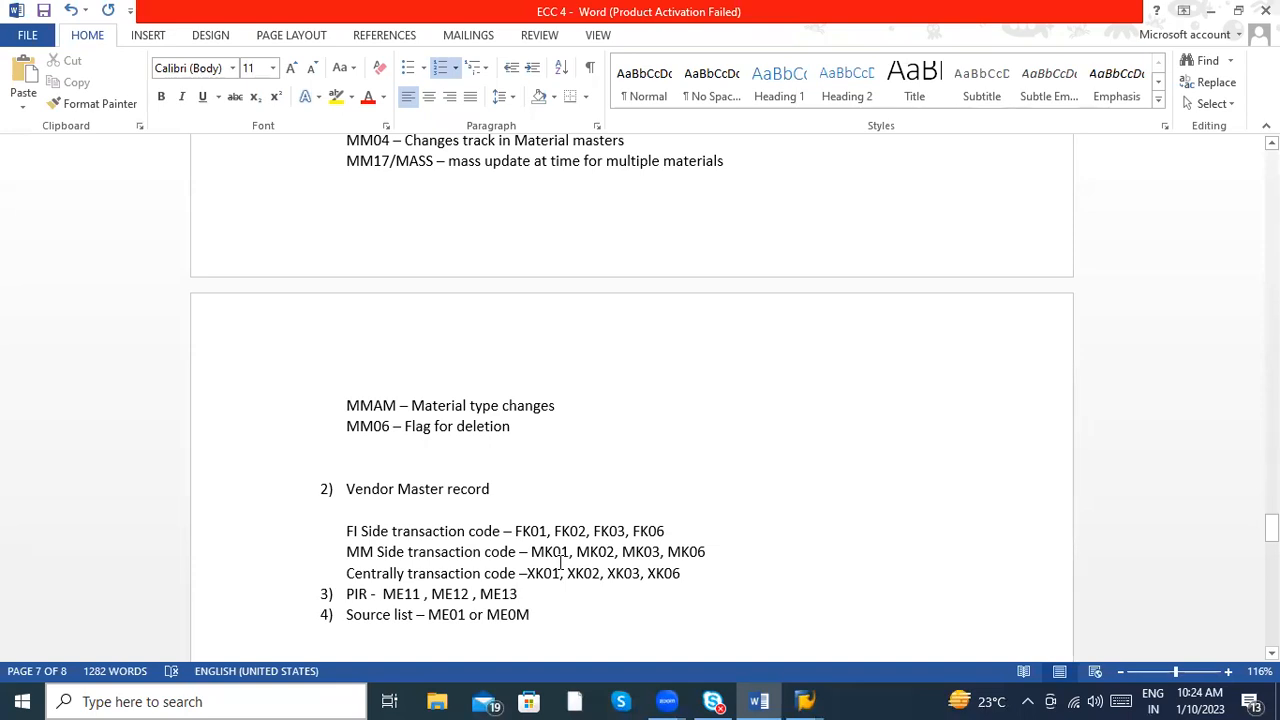
key("Return")
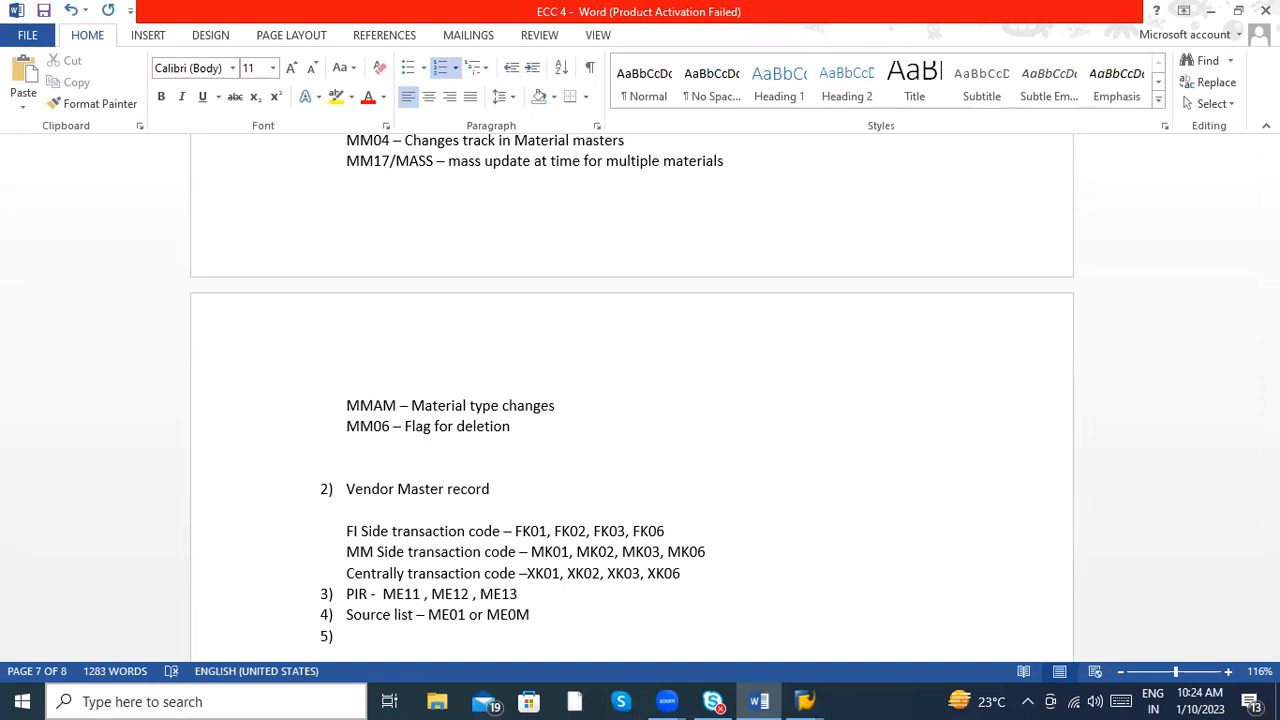
type("Conditionr ecor")
key("BackSpace")
key("BackSpace")
key("BackSpace")
key("BackSpace")
key("BackSpace")
key("BackSpace")
type("records - Mek")
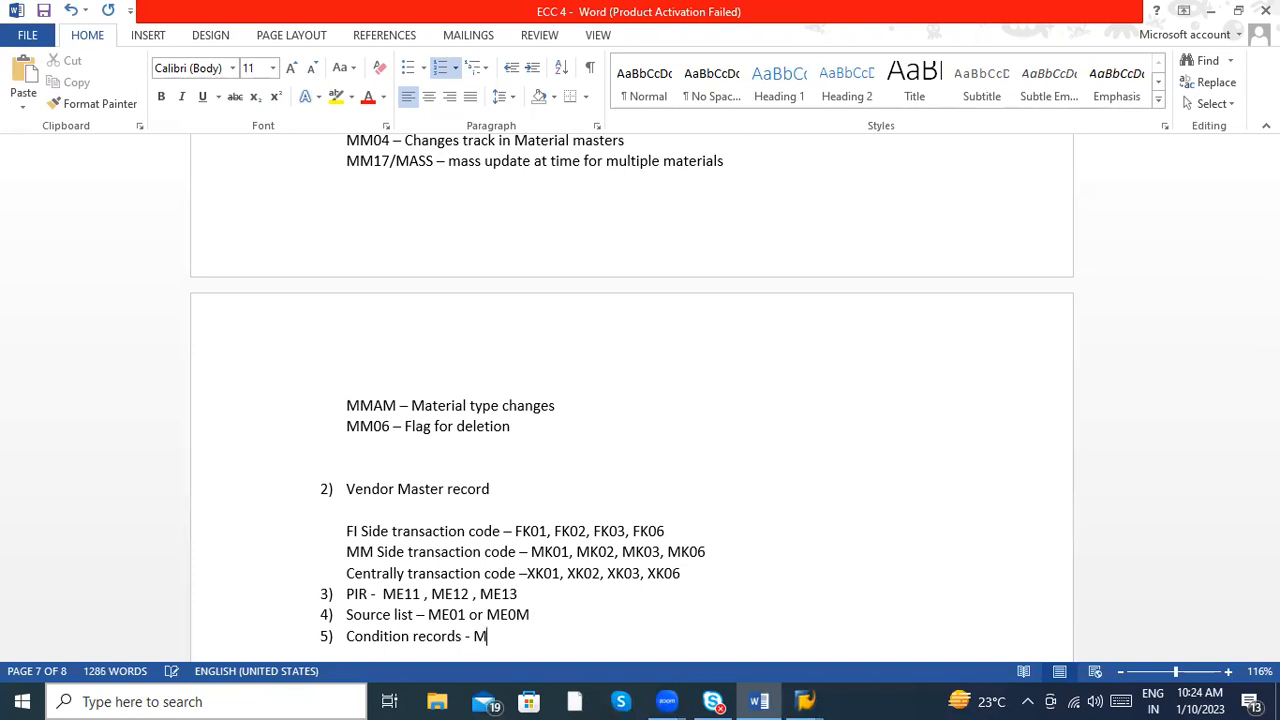
key("BackSpace")
key("BackSpace")
type("EK1")
key("Return")
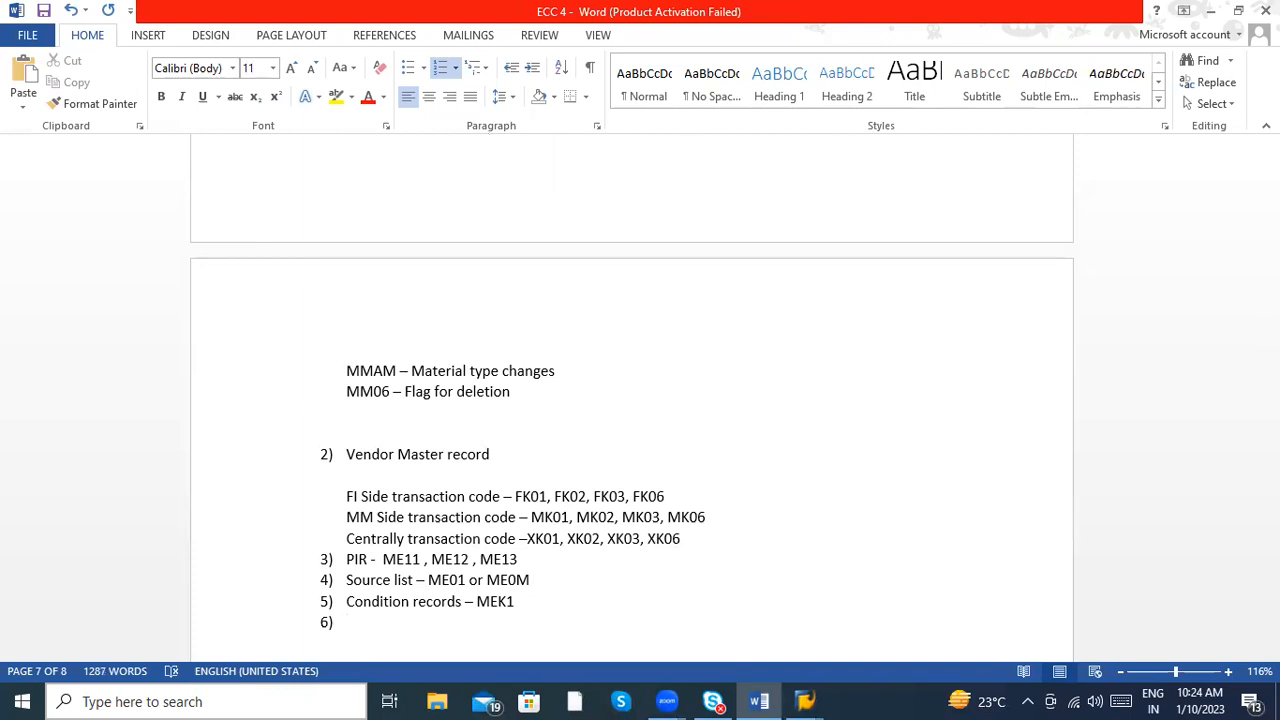
- Switch to SAP and run transaction MEQ1 with /nmeq1 to check the quota arrangement maintenance screen
key("alt+Tab")
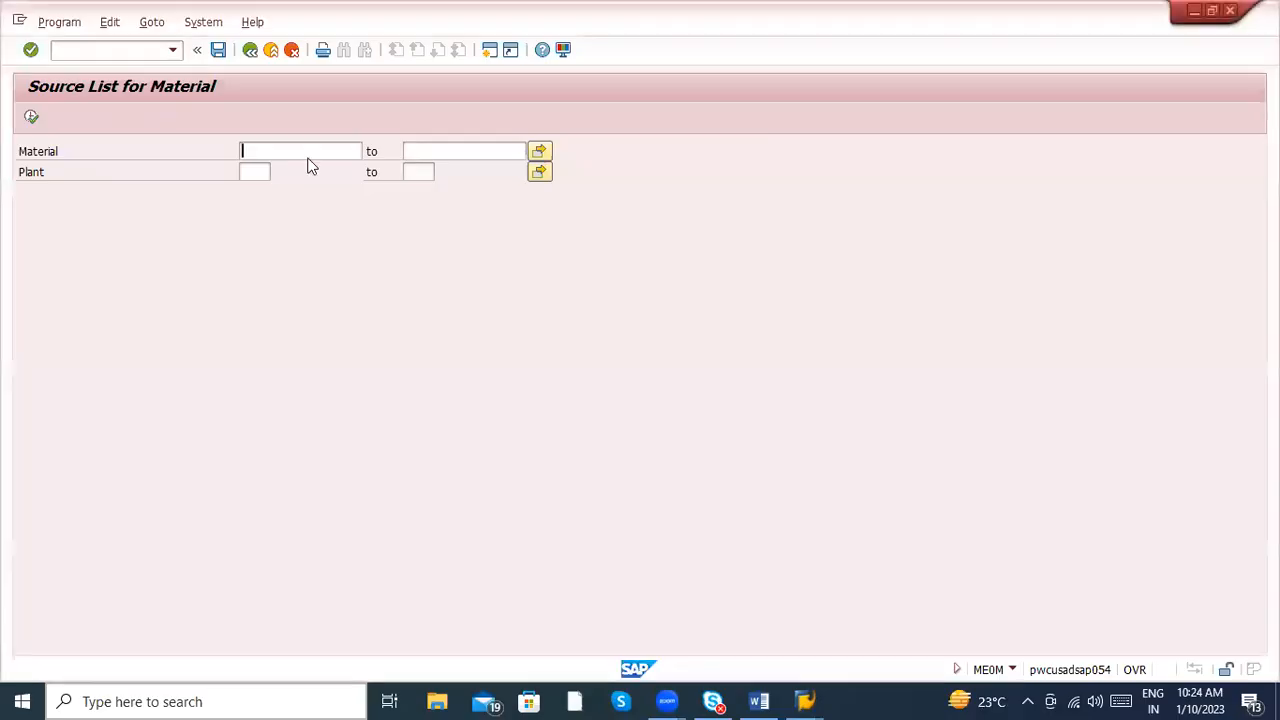
left_click(76, 53)
type("/nm")
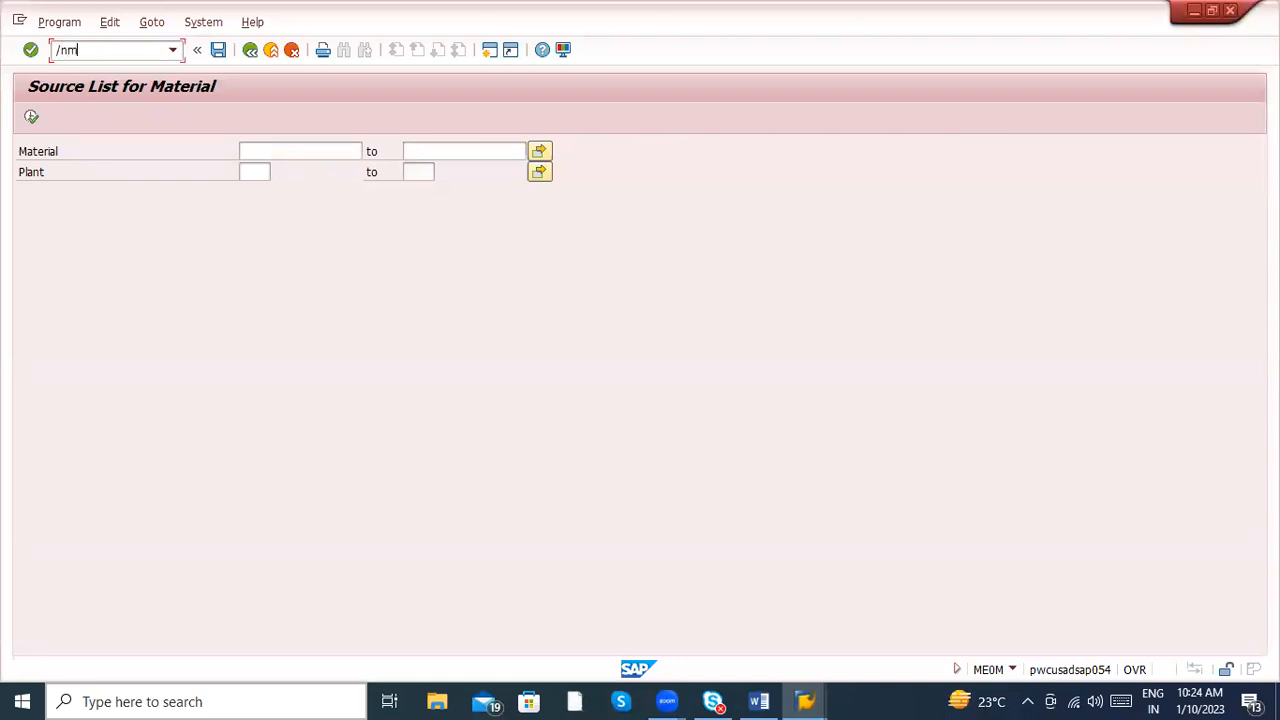
type("eq1")
key("Return")
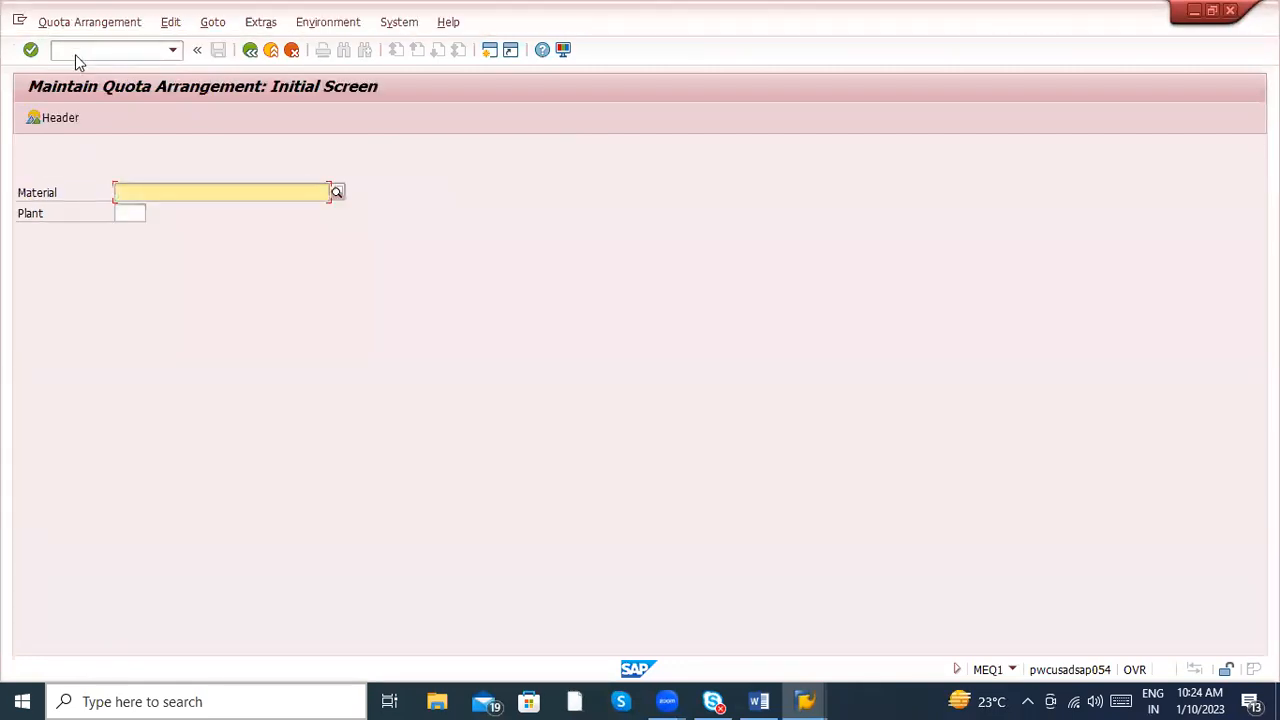
- Switch to Word and write item 6 of the list as "Quota arrangement – MEQ1"
key("alt+Tab")
type("Quoa")
key("BackSpace")
type("ta arragen")
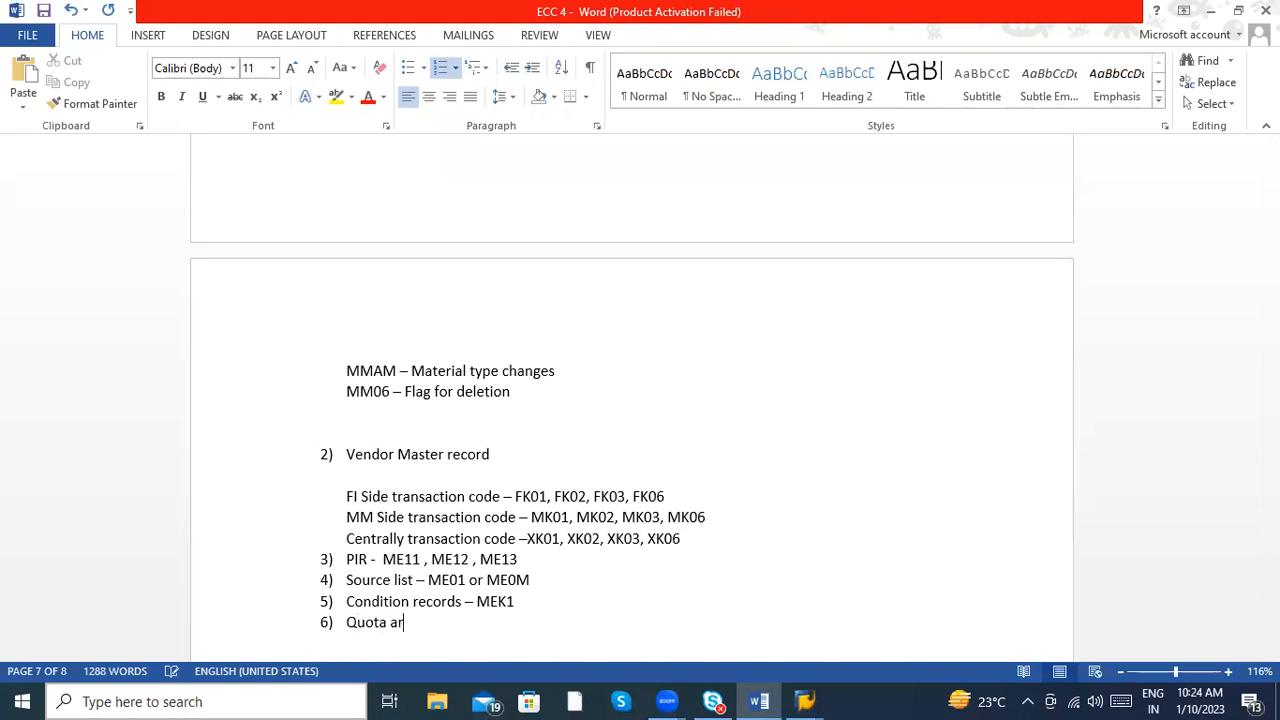
key("BackSpace")
key("BackSpace")
key("BackSpace")
type("ngement")
type("- MEq1")
key("BackSpace")
key("BackSpace")
type("Q1")
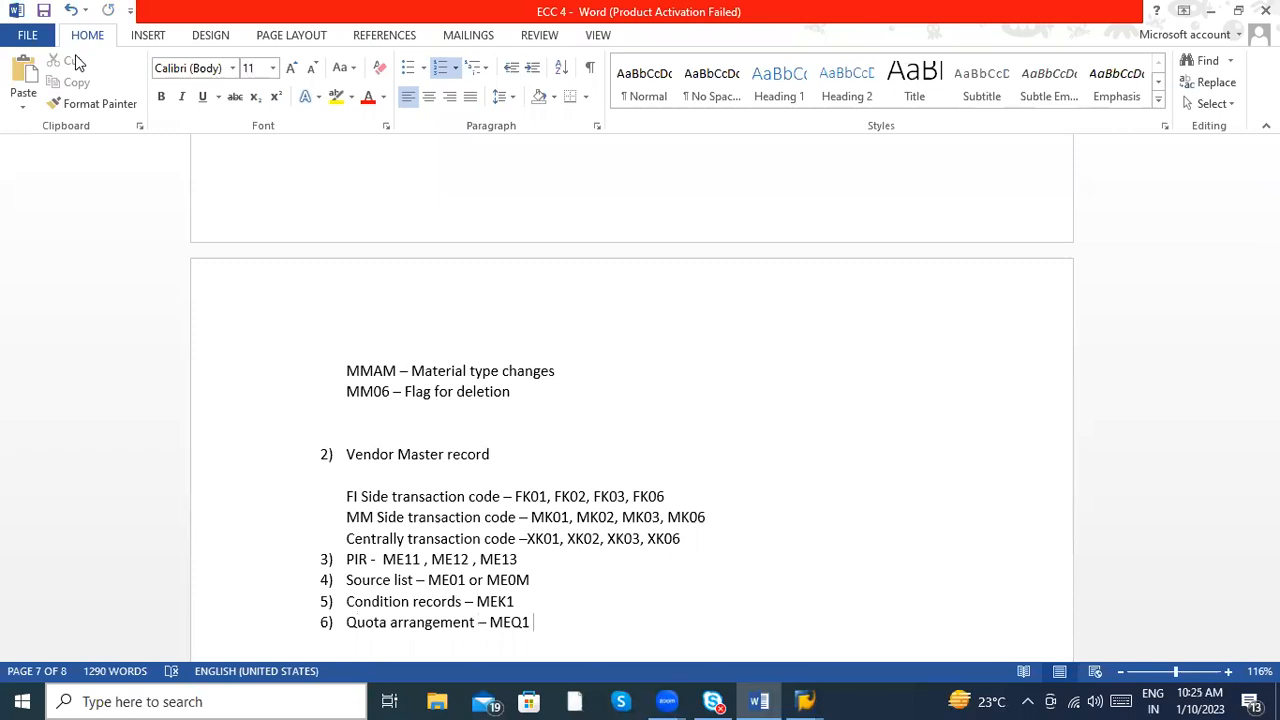
- Review the notes from the master data list back through agreements, invoice verification and goods movements to the Business process codes
key("Up")
key("Up")
key("Up")
key("Up")
key("Up")
key("Up")
key("Up")
key("Up")
key("Up")
key("Up")
key("Up")
key("Up")
key("Up")
key("Up")
key("Up")
key("Up")
key("Up")
key("Up")
key("Up")
key("Up")
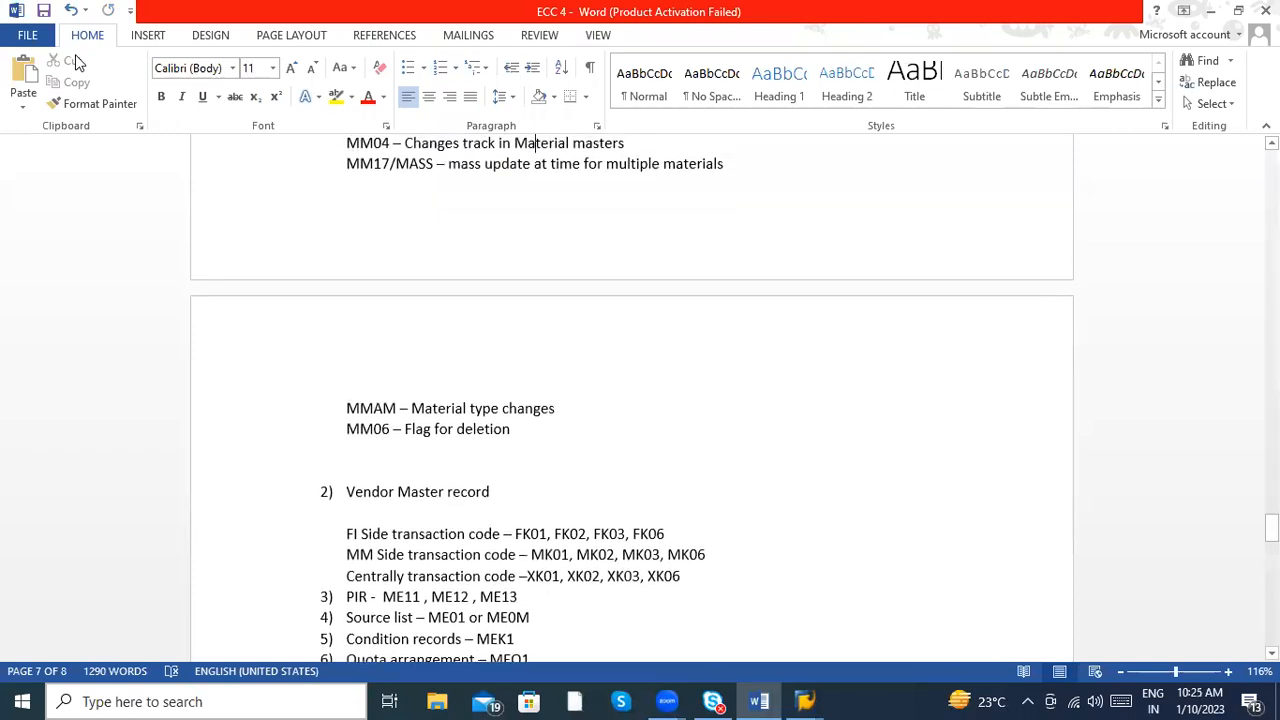
key("Up")
key("Up")
key("Up")
key("Up")
key("Up")
key("Up")
key("Up")
key("Up")
key("Up")
key("Up")
key("Up")
key("Up")
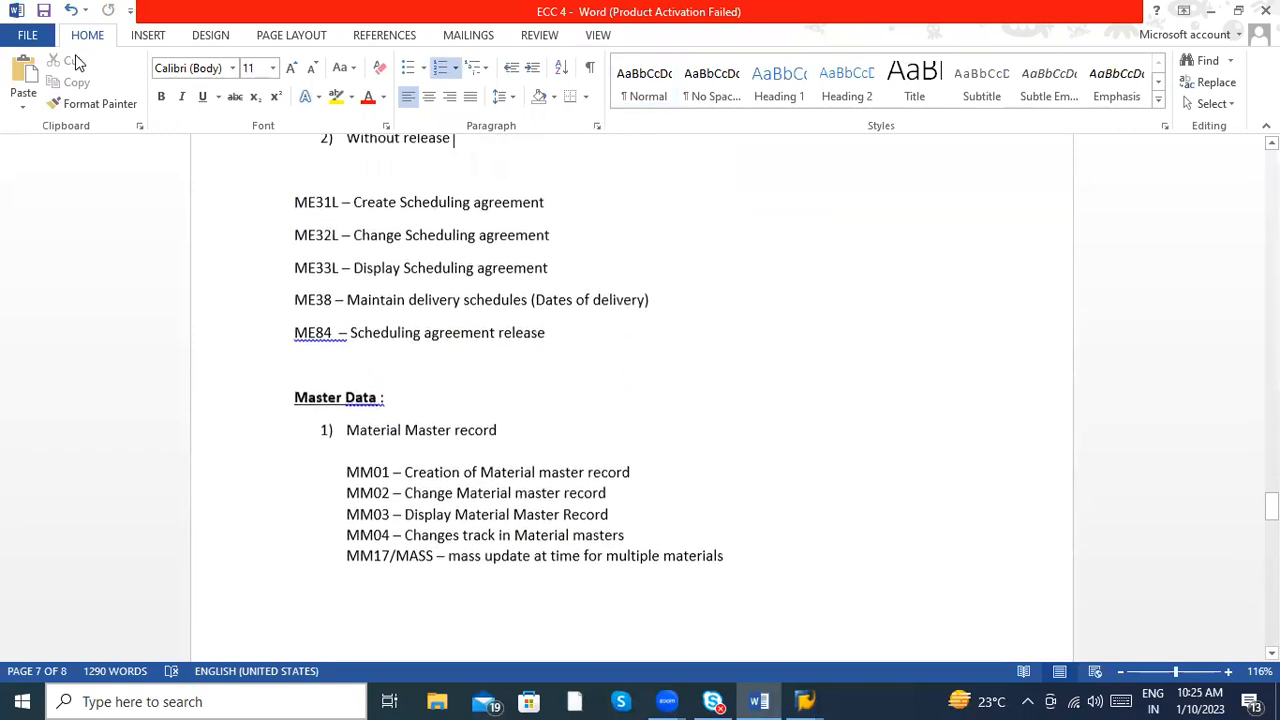
key("Up")
key("Up")
key("Up")
key("Up")
key("Up")
key("Up")
key("Up")
key("Up")
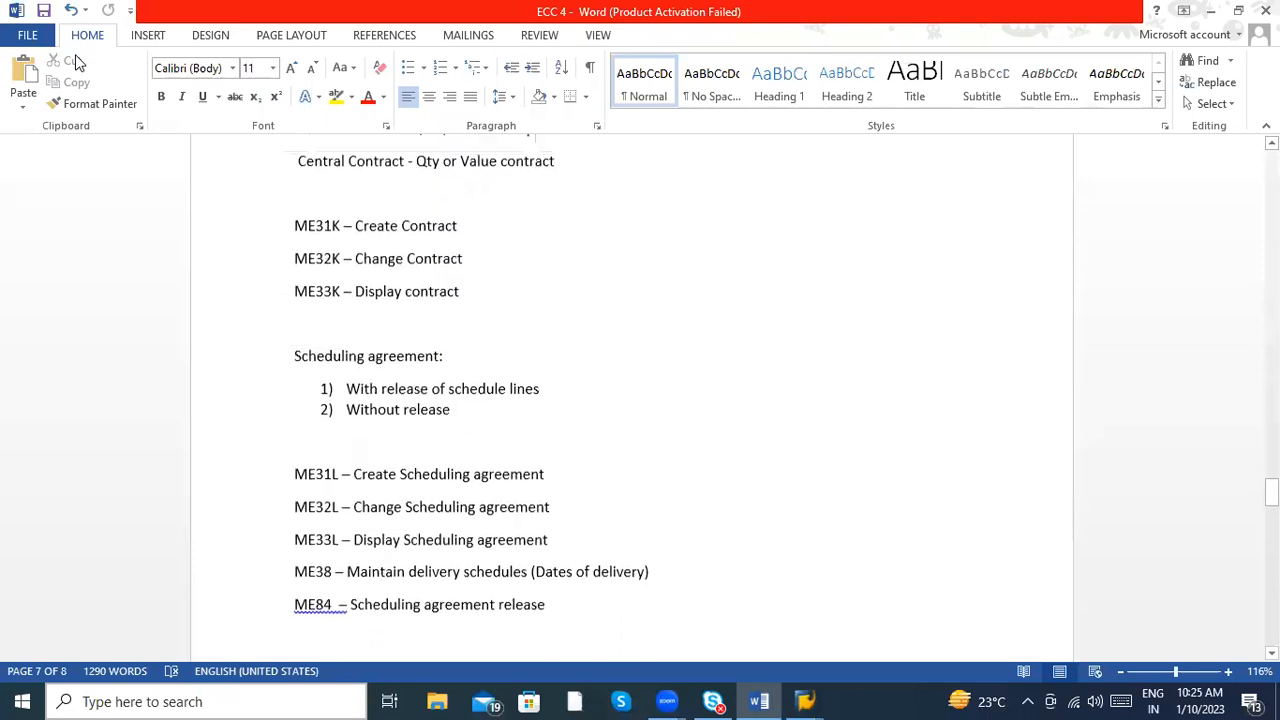
key("Up")
key("Up")
key("Up")
key("Up")
key("Up")
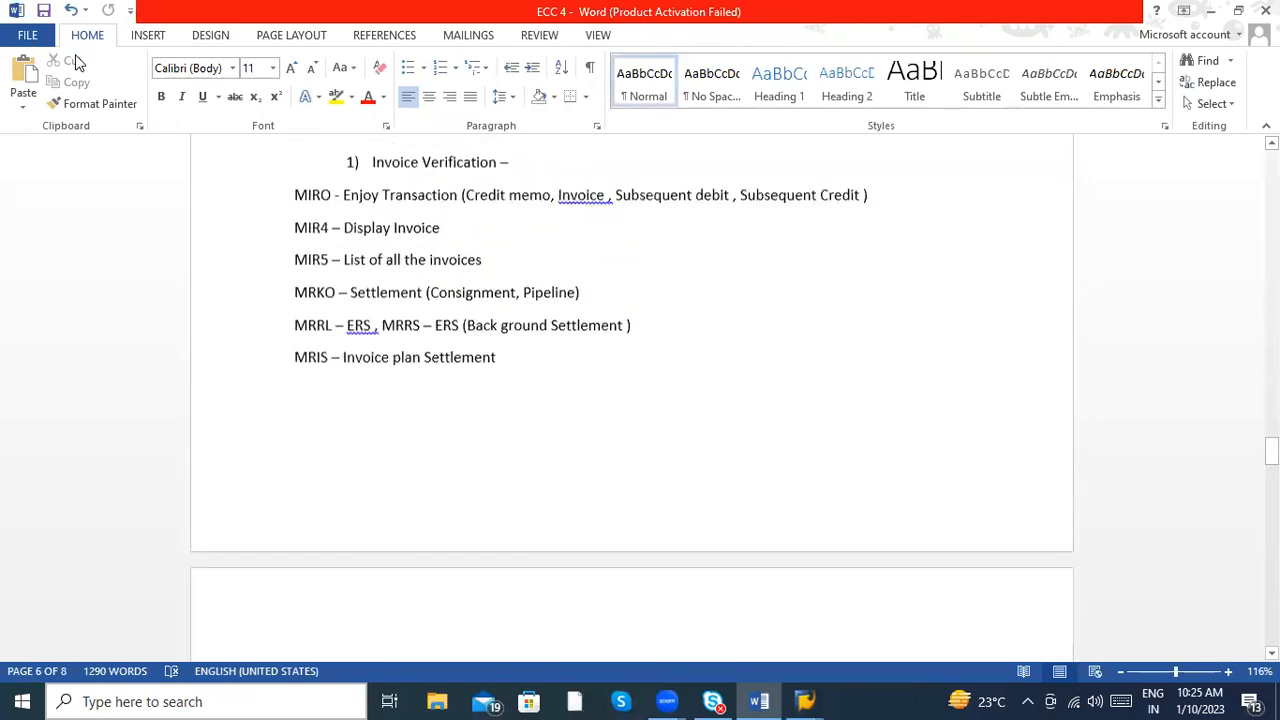
key("Up")
key("Up")
key("Up")
key("Up")
key("Up")
key("Up")
key("Up")
key("Up")
key("Up")
key("Up")
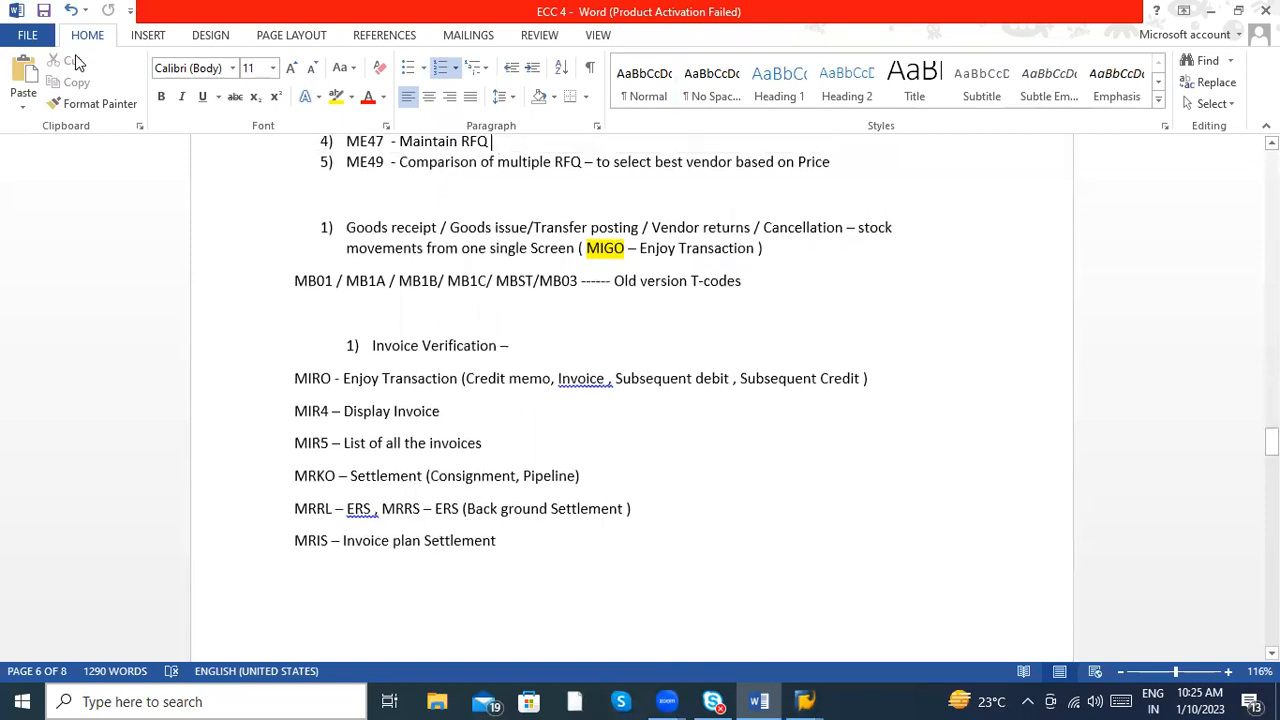
key("Up")
key("Up")
key("Up")
key("Up")
key("Up")
key("Up")
key("Up")
key("Up")
key("Up")
key("Up")
key("Up")
key("Up")
key("Up")
key("Up")
key("Up")
key("Up")
key("Up")
key("Up")
key("Up")
key("Up")
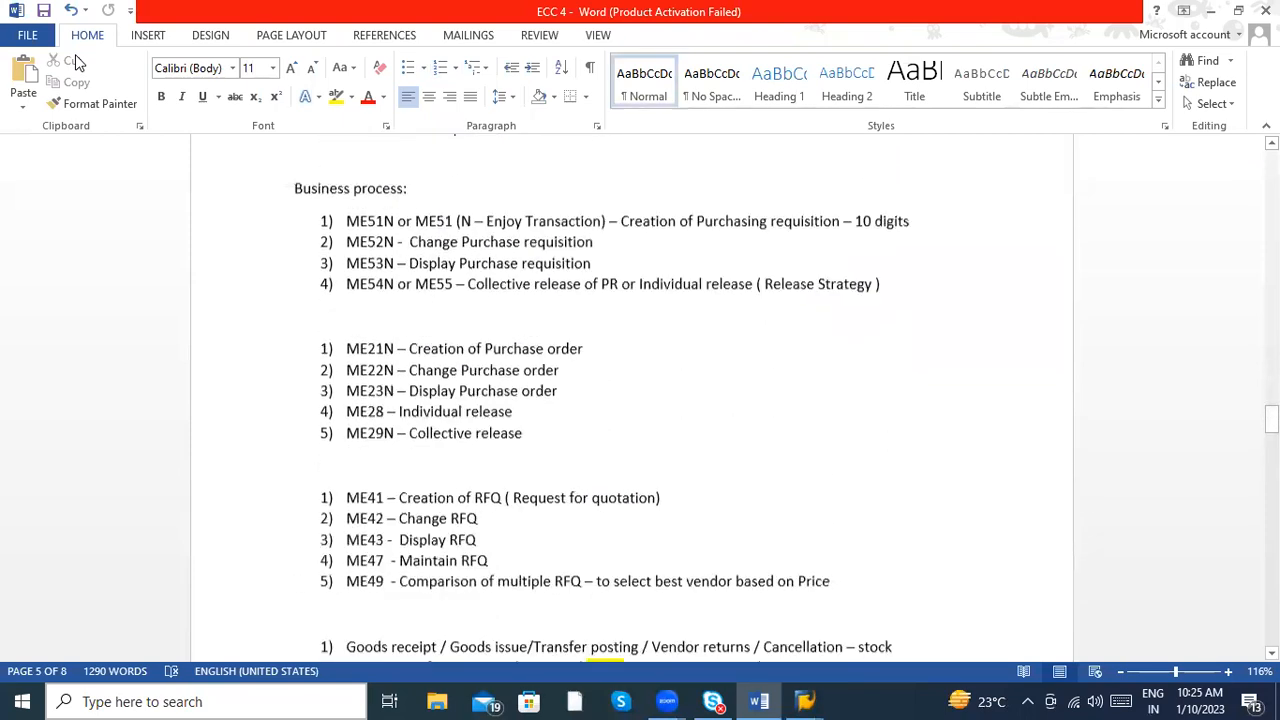
key("Down")
key("Down")
key("Down")
key("Down")
key("Down")
key("Down")
key("Down")
key("Down")
key("Down")
key("Down")
key("Down")
key("Down")
key("Down")
key("Down")
key("Down")
key("Down")
key("Down")
key("Down")
key("Down")
key("Down")
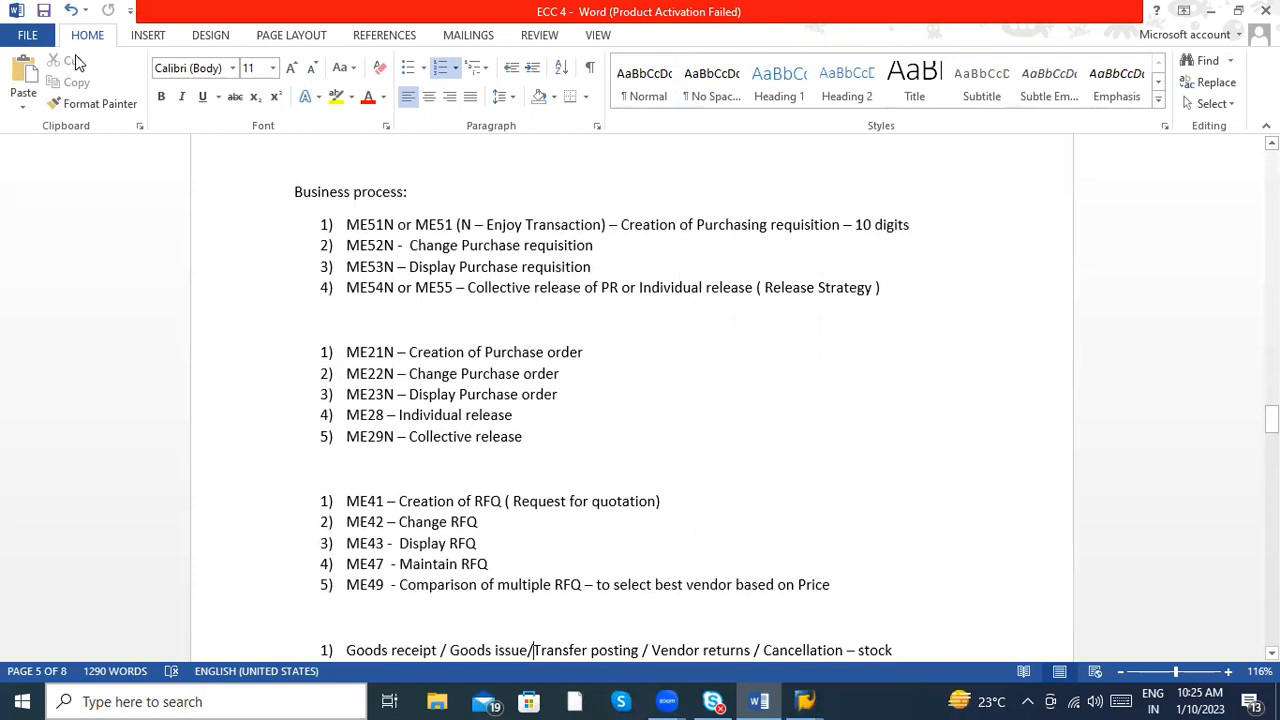
key("Down")
key("Down")
key("Down")
key("Down")
key("Down")
key("Down")
key("Down")
key("Down")
key("Down")
key("Down")
key("Down")
key("Down")
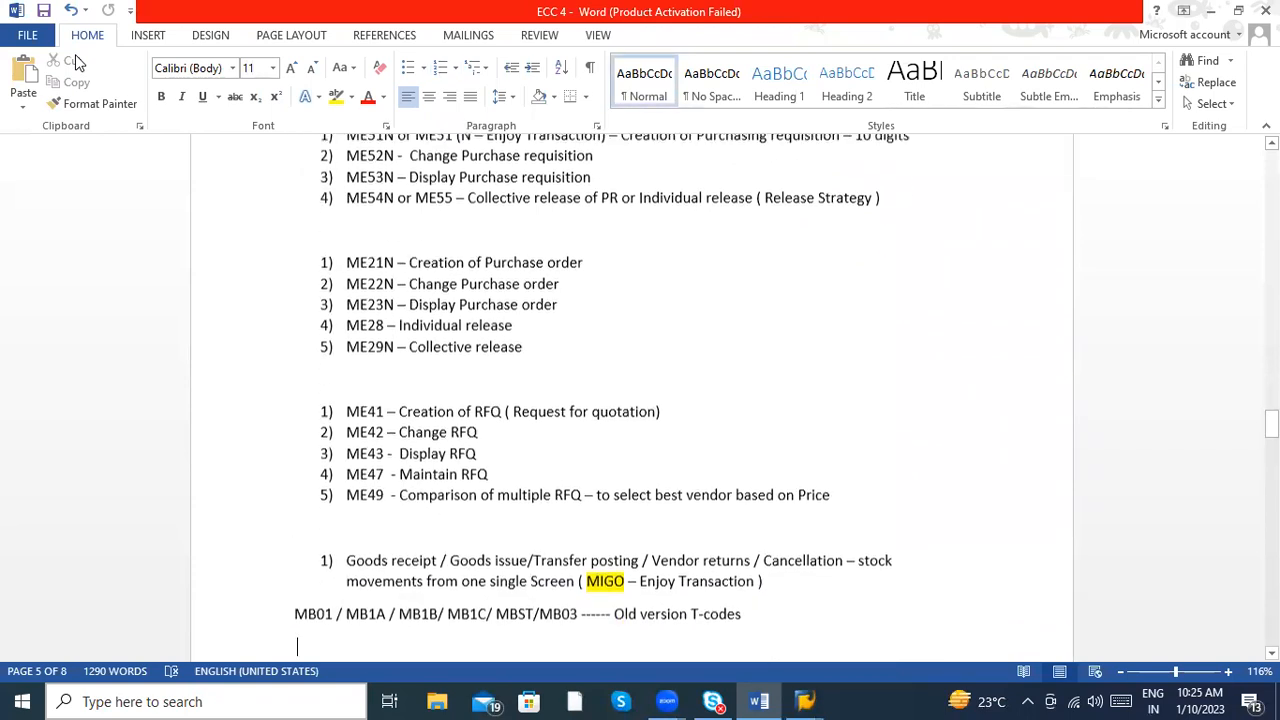
- Review the notes from the purchase requisition codes through invoice verification and outline agreements to the end of the master data list
key("Down")
key("Down")
key("Down")
key("Down")
key("Down")
key("Down")
key("Down")
key("Down")
key("Down")
key("Down")
key("Down")
key("Down")
key("Down")
key("Down")
key("Down")
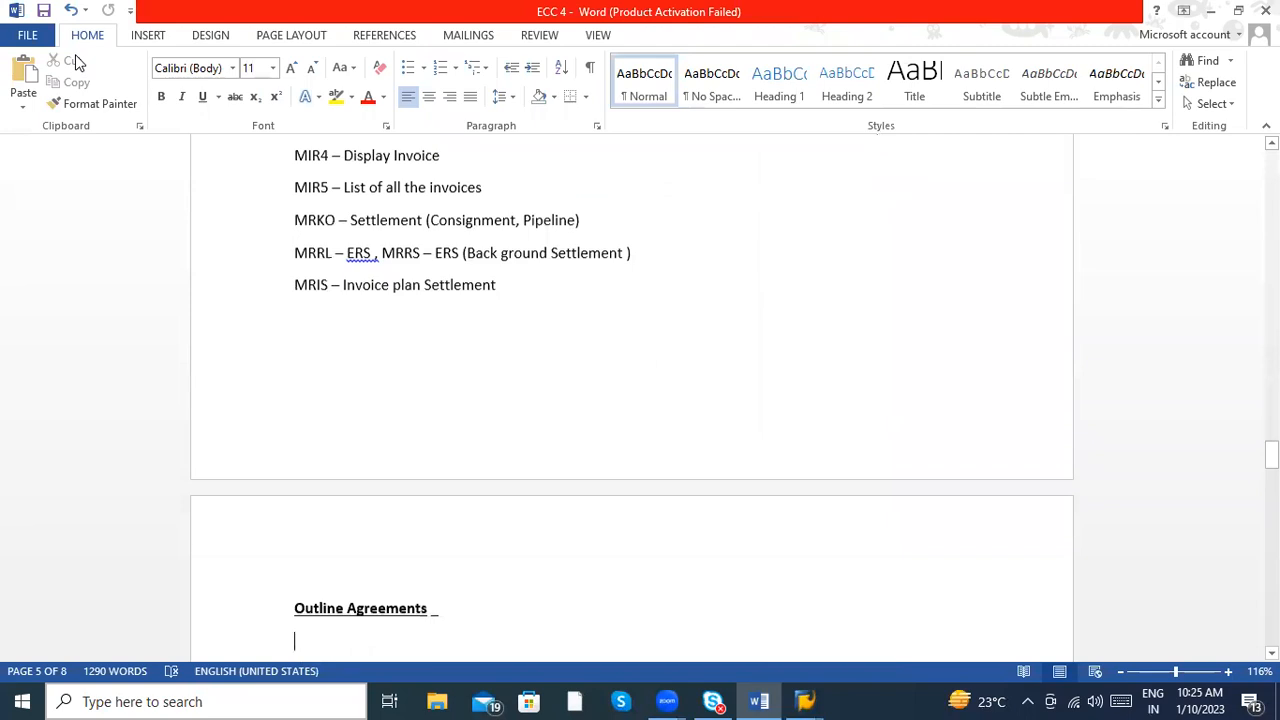
key("Down")
key("Down")
key("Down")
key("Down")
key("Down")
key("Down")
key("Down")
key("Down")
key("Down")
key("Down")
key("Down")
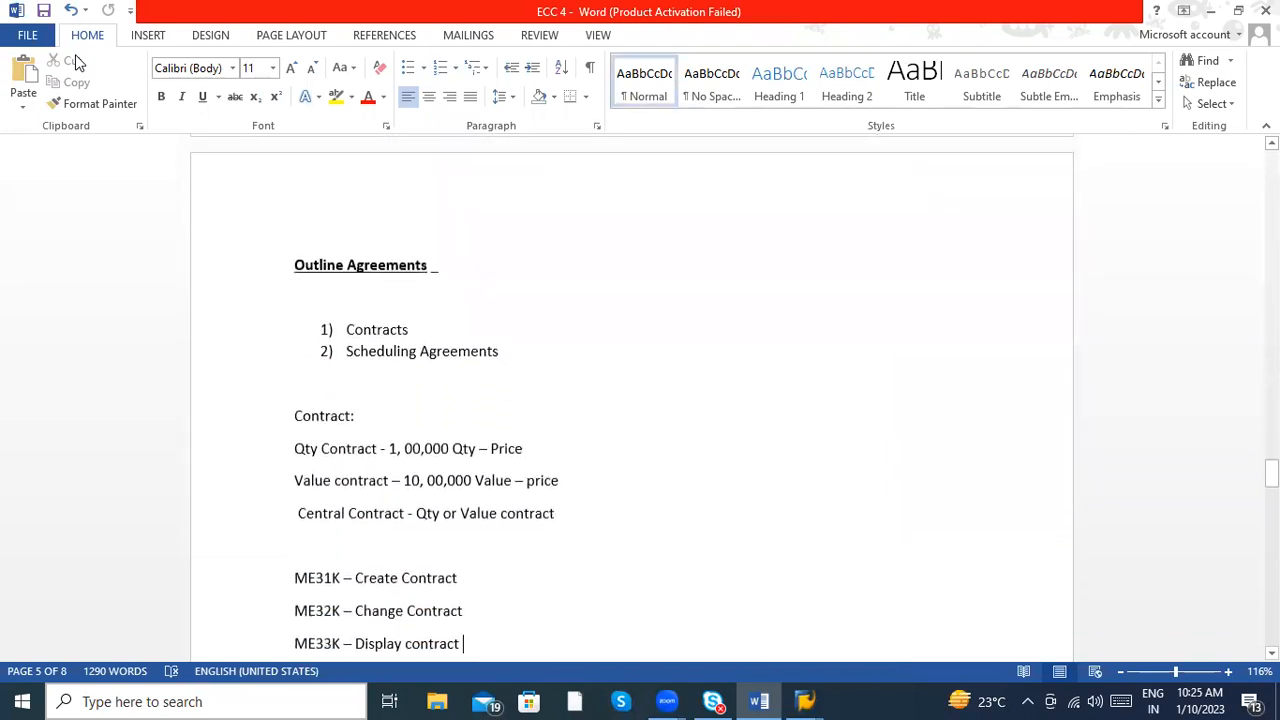
key("Down")
key("Down")
key("Down")
key("Down")
key("Down")
key("Down")
key("Down")
key("Down")
key("Down")
key("Down")
key("Down")
key("Down")
key("Down")
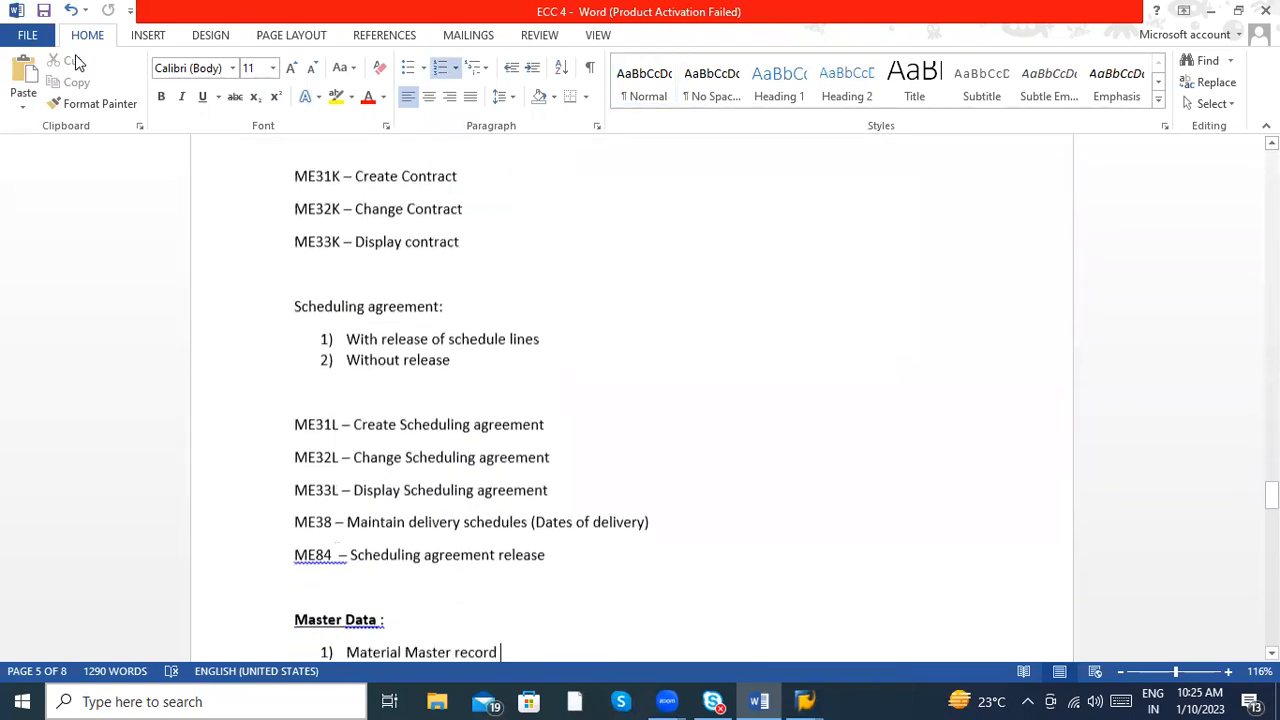
key("Down")
key("Down")
key("Down")
key("Down")
key("Down")
key("Down")
key("Down")
key("Down")
key("Down")
key("Down")
key("Down")
key("Down")
key("Down")
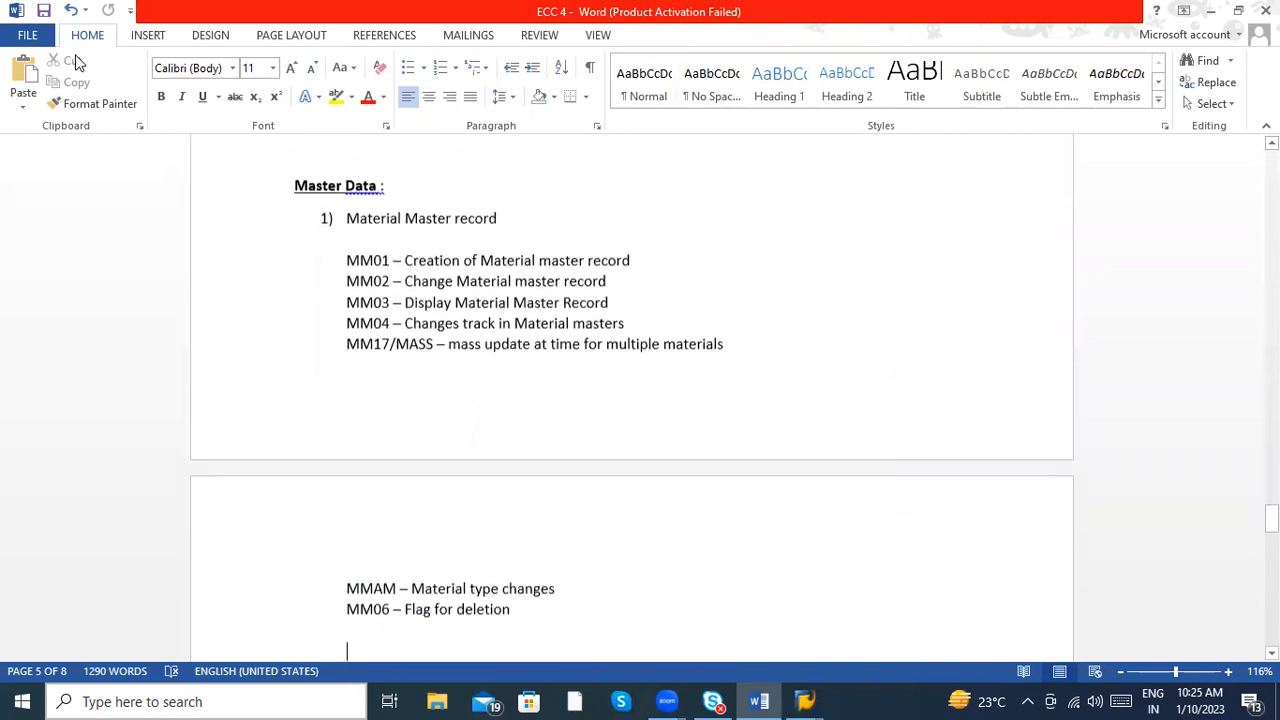
key("Down")
key("Down")
key("Down")
key("Down")
key("Down")
key("Down")
key("Down")
key("Down")
key("Down")
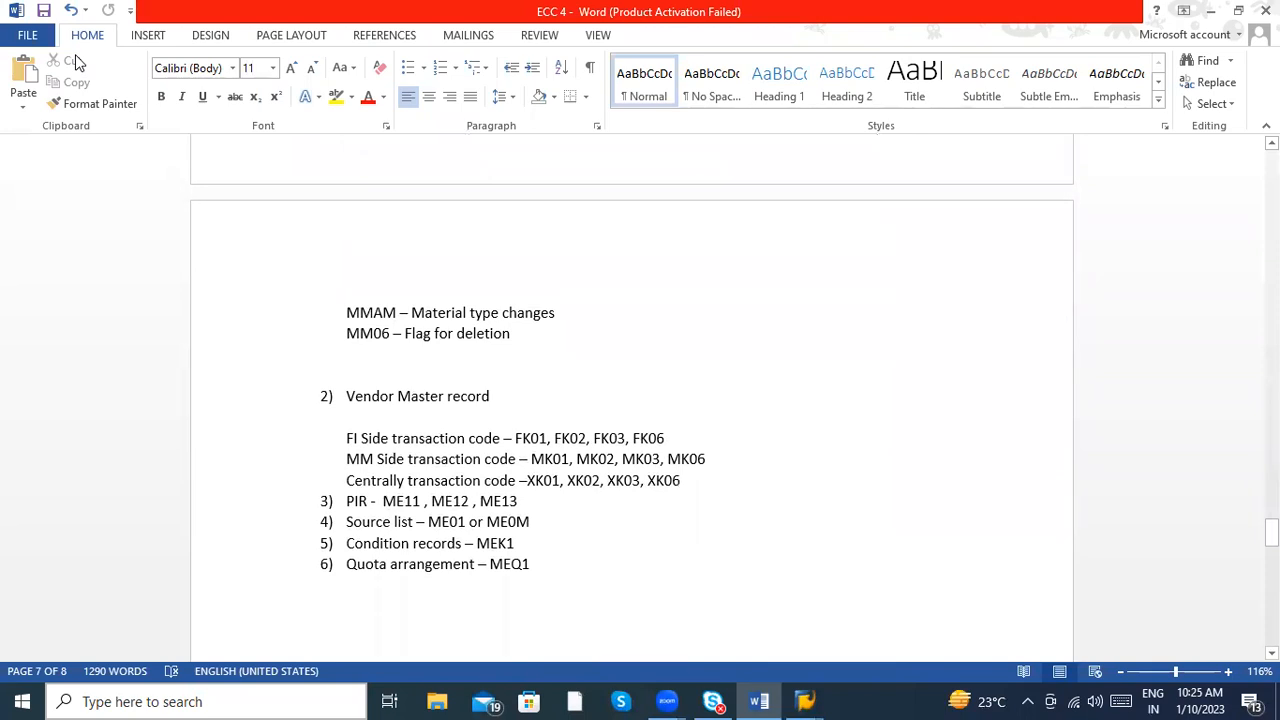
- Add the line "MD04 – MRP ( Planning generated – List of requirement )" below the master data list
key("Up")
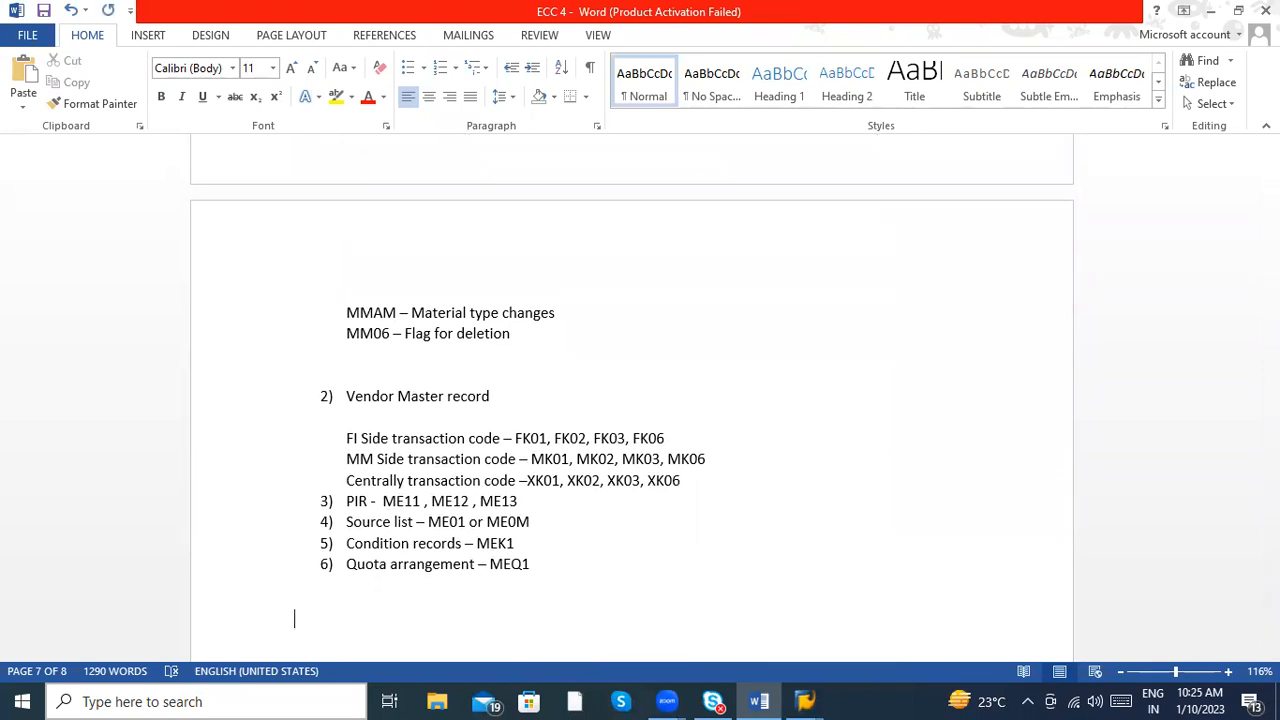
type("MD04 - MRP ( Planning")
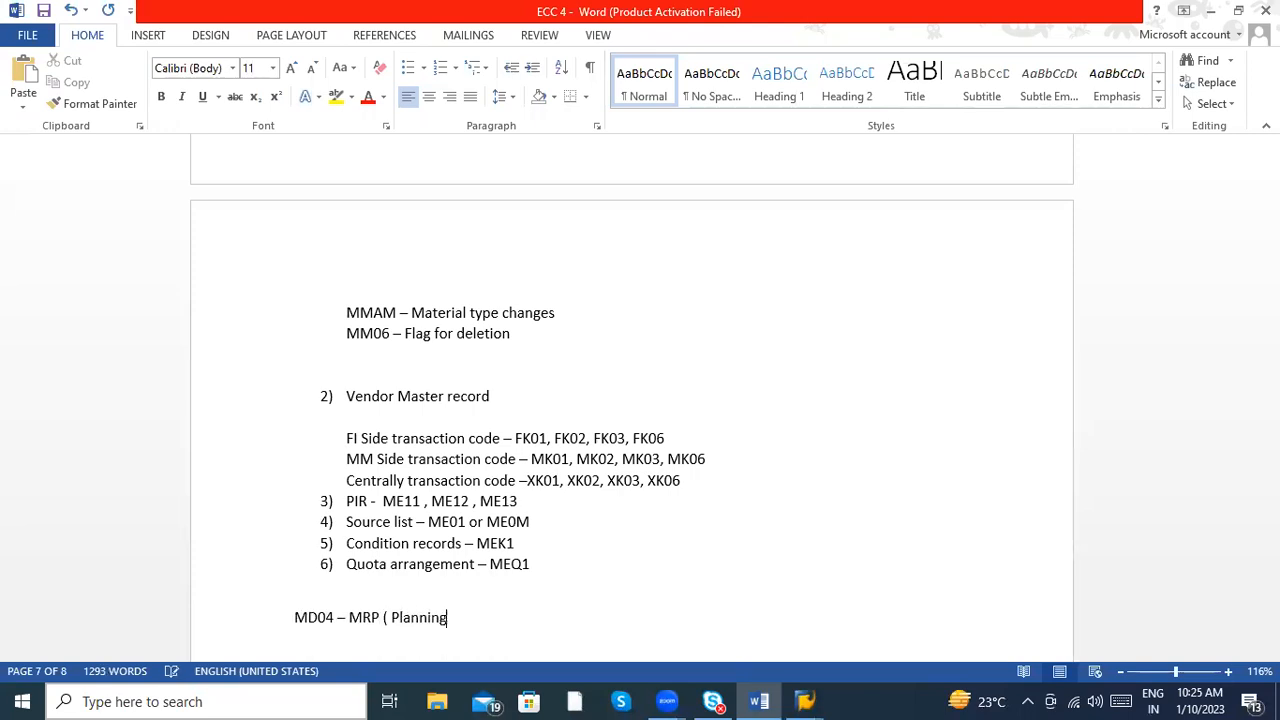
type(" generated - List re")
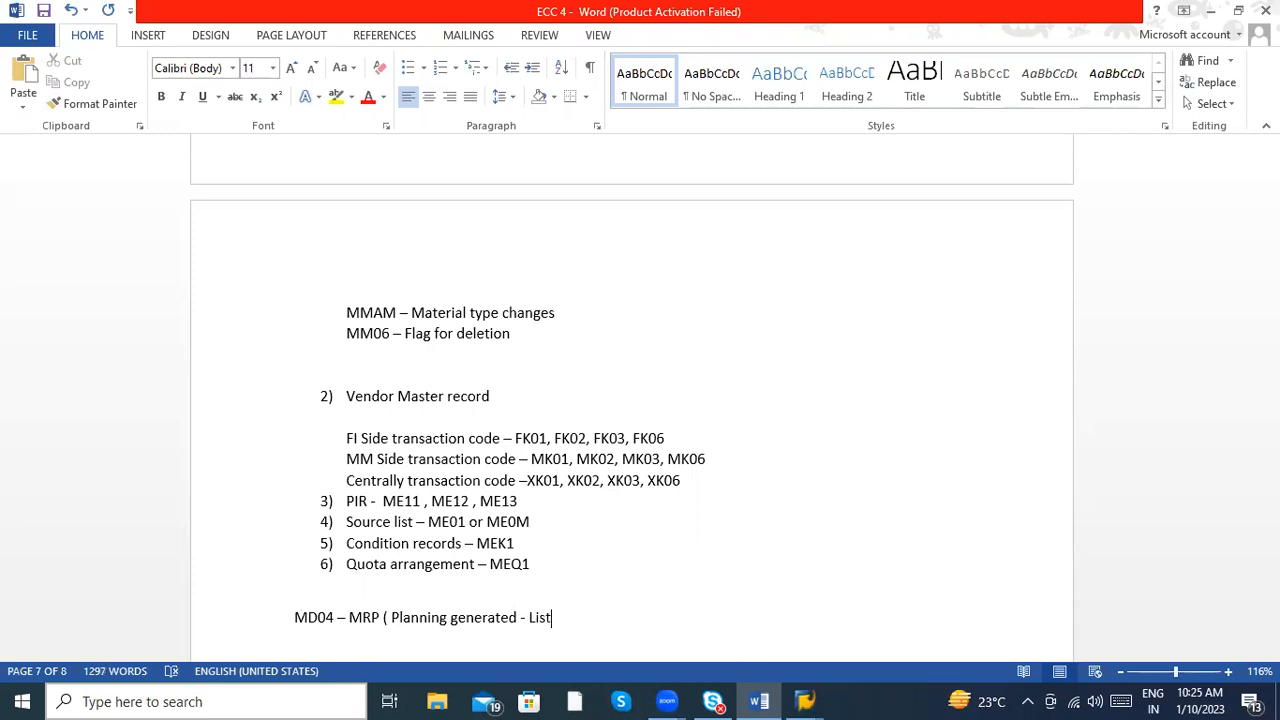
key("BackSpace")
key("BackSpace")
type("of requirement )")
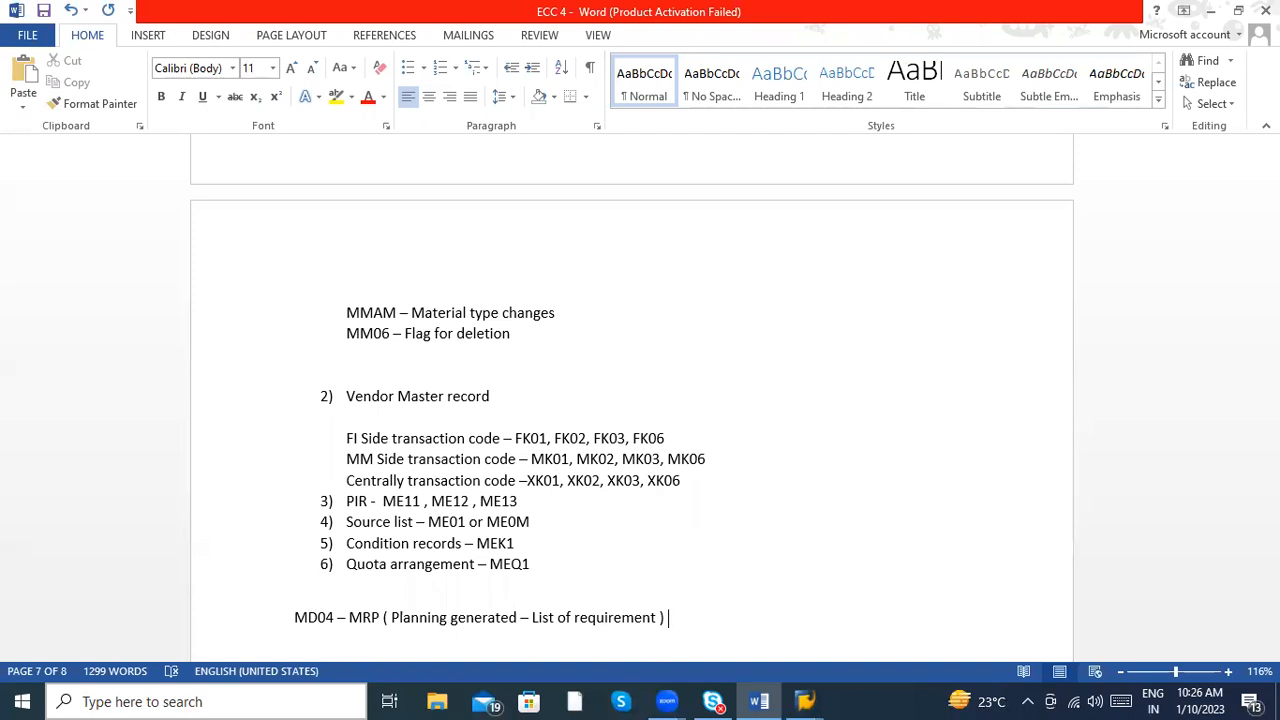
- Switch to SAP and run transaction MD04 with /nmd04 to check the stock/requirements list screen
key("alt+Tab")
left_click(78, 50)
type("/nmd04")
key("Return")
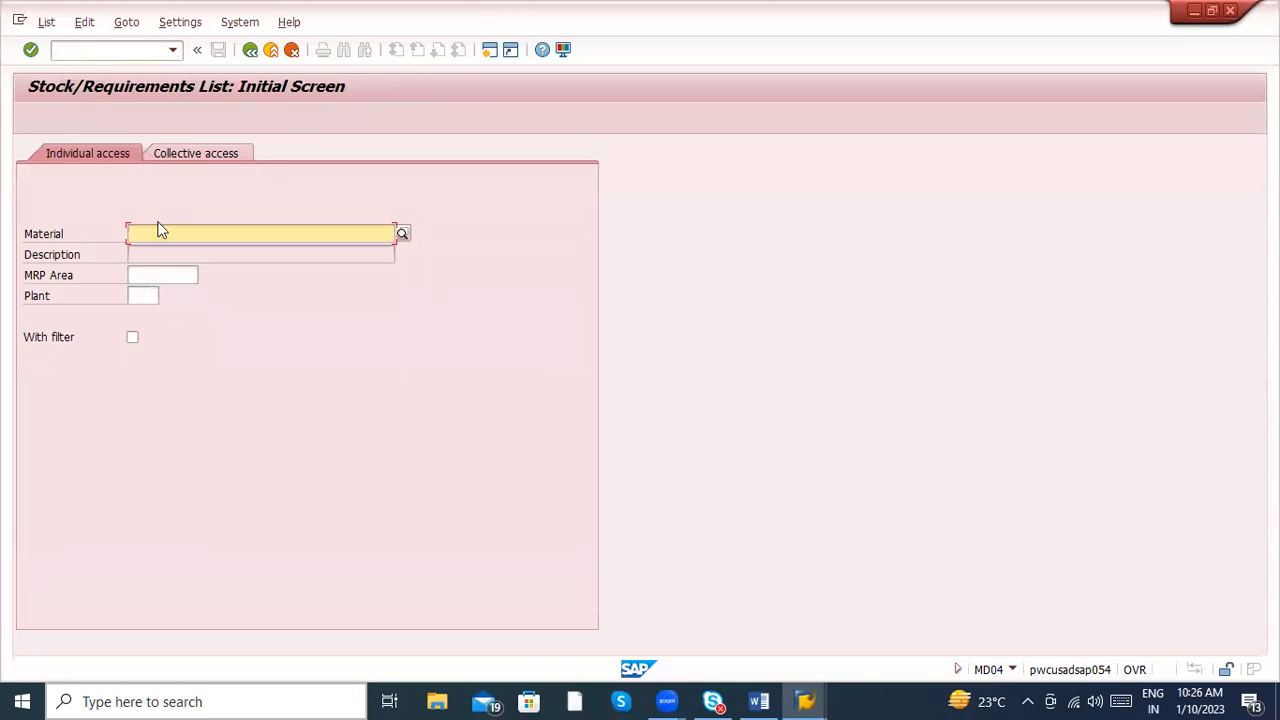
- Try to run transaction MD04H with /nmd04h
left_click(107, 47)
type("/nmd04h")
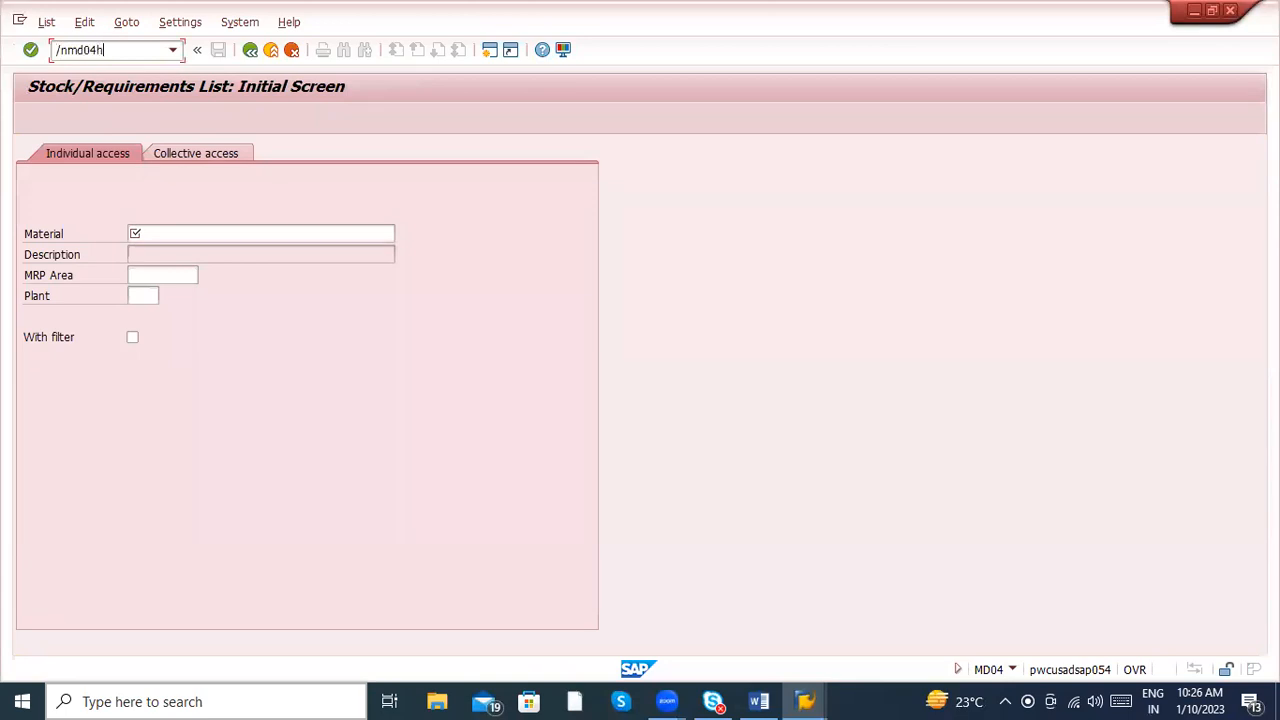
key("Return")
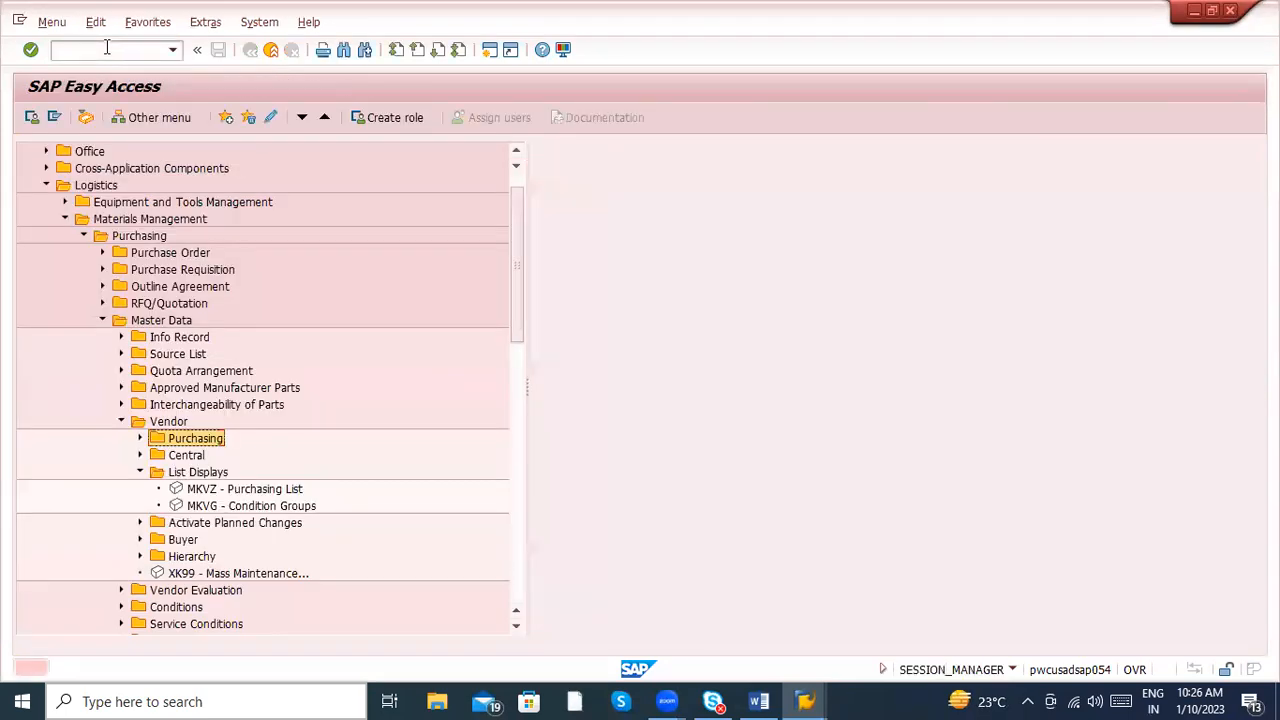
- Collapse the Purchasing branch of the SAP menu and expand Production, Production Planning and Long-Term Planning down to Planned Independent Requirements
left_click(121, 421)
left_click(101, 320)
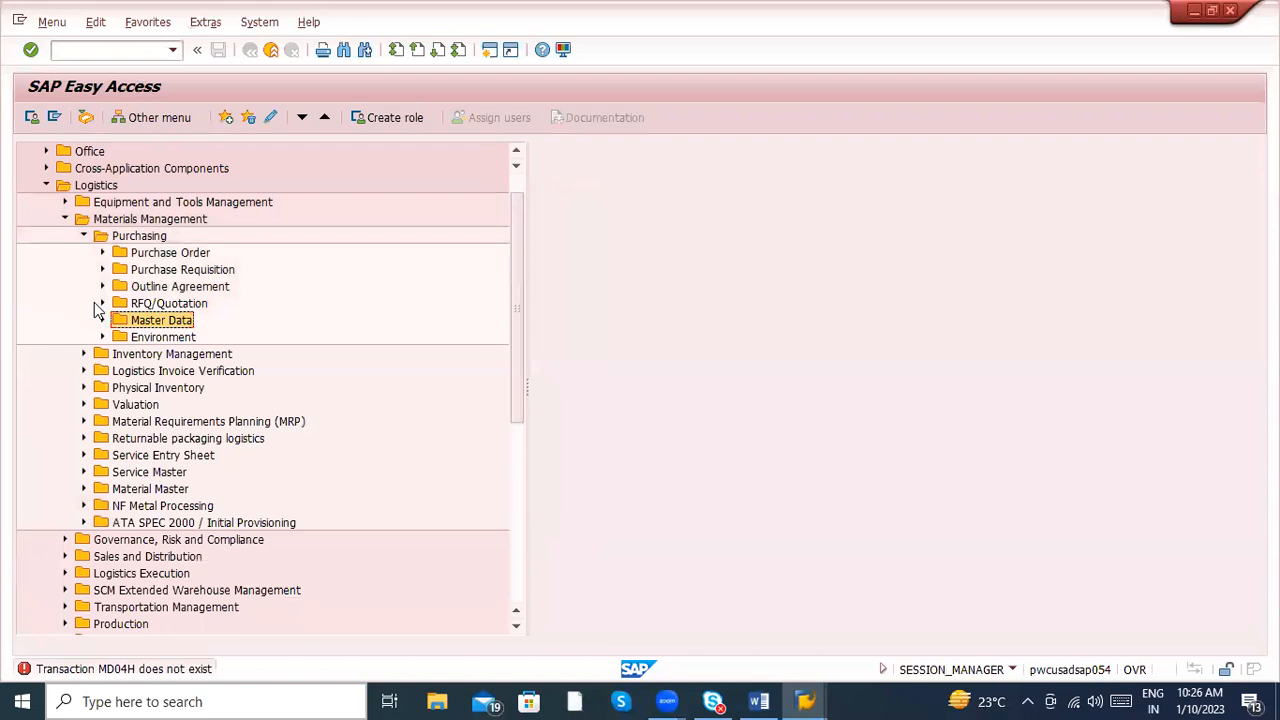
left_click(83, 237)
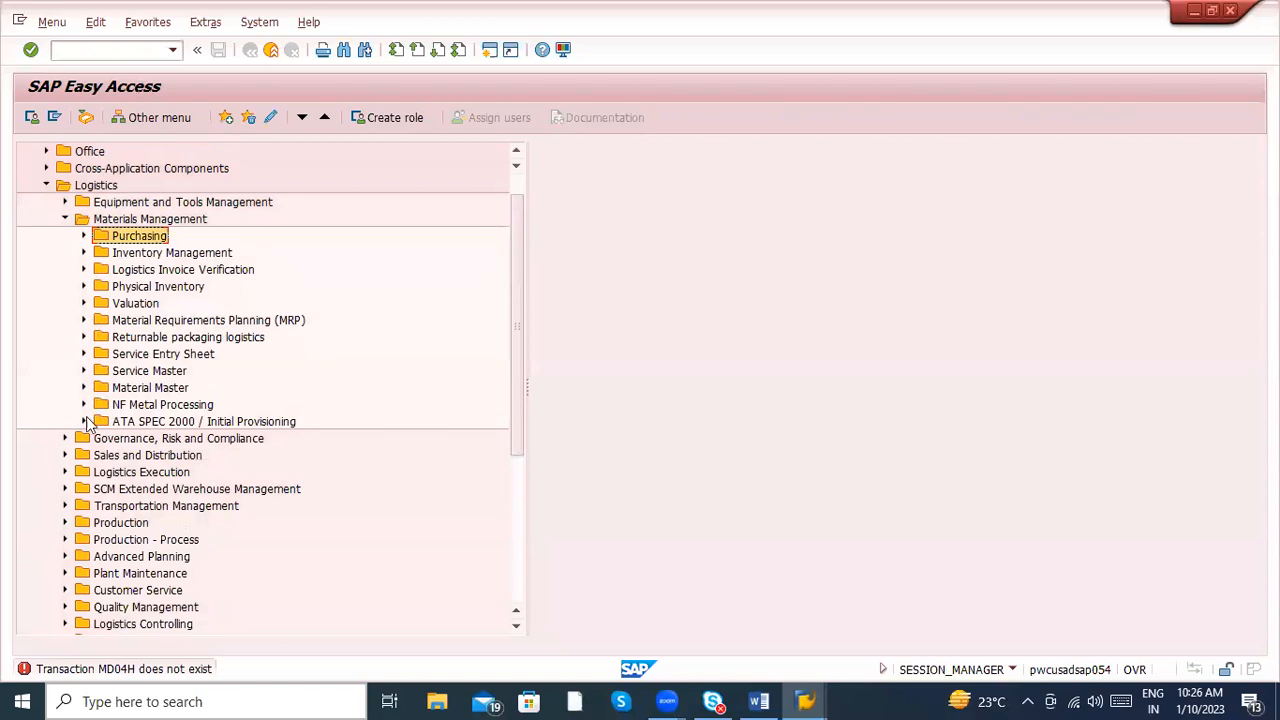
left_click(63, 522)
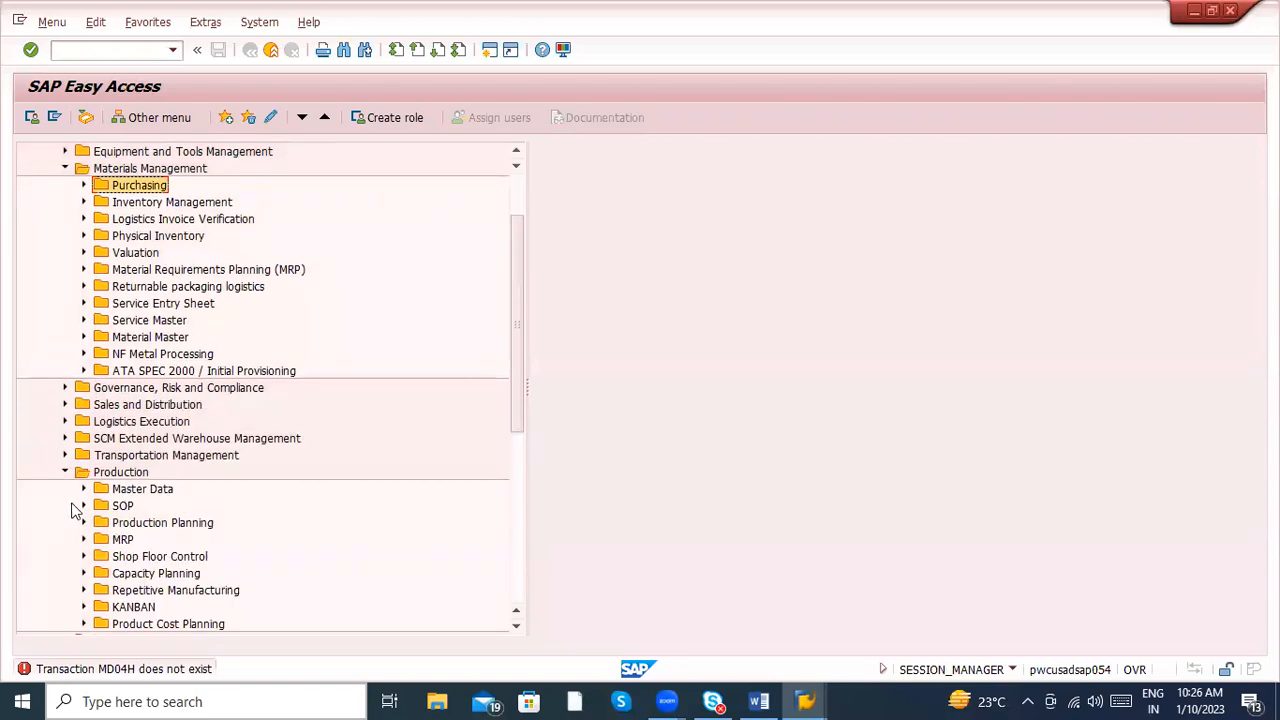
left_click(84, 522)
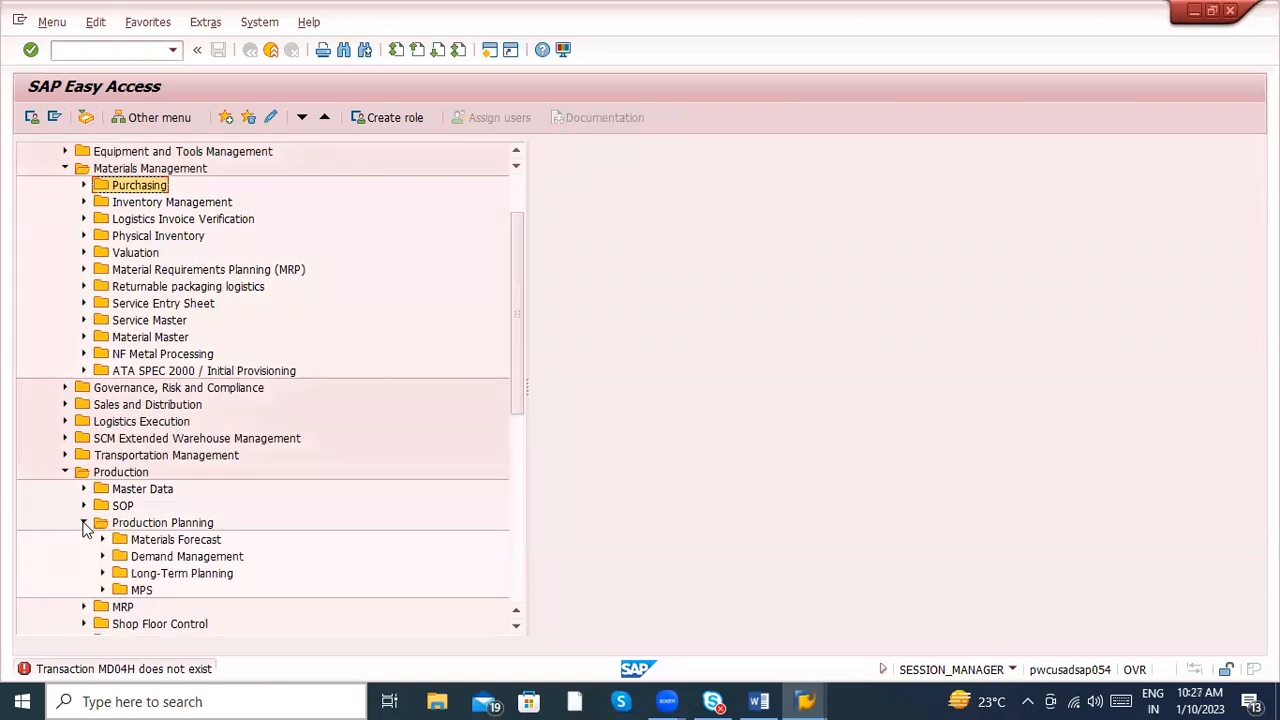
left_click(102, 573)
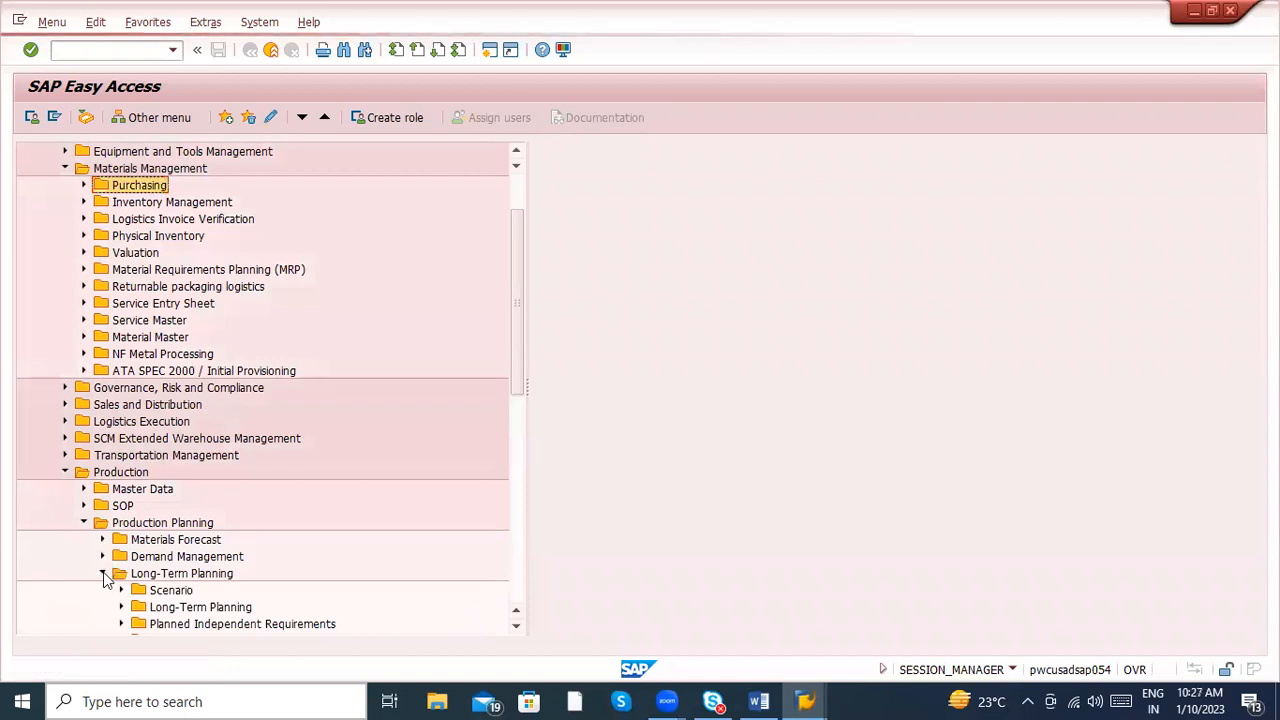
left_click(119, 624)
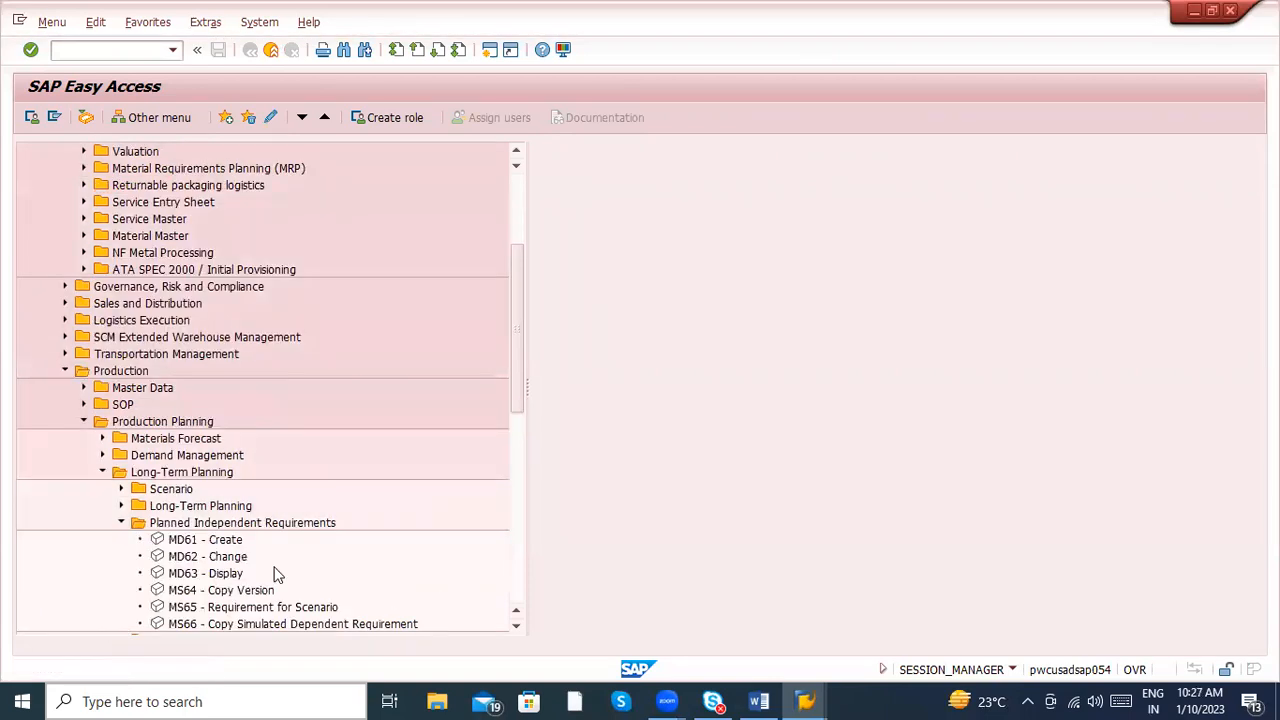
- Expand the Long-Term Planning subfolders, Scenario, Evaluations, Environment and Activity Requirement to examine their transaction codes
left_click(121, 506)
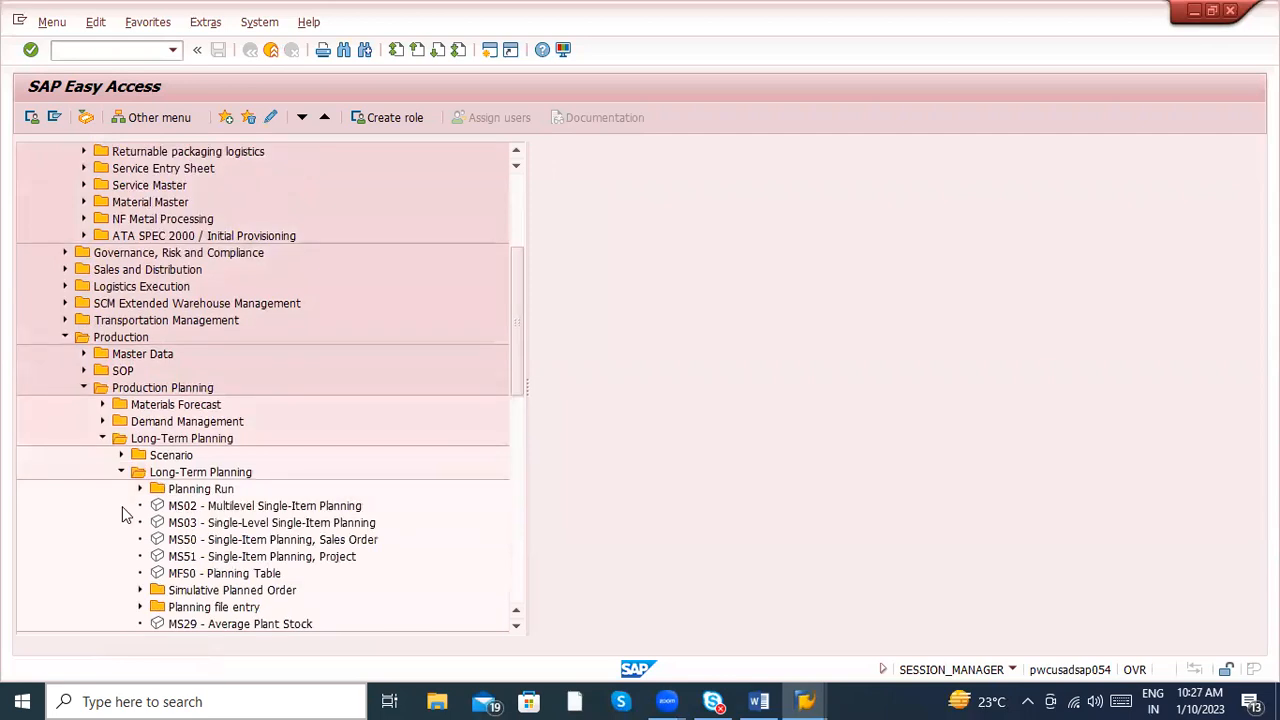
left_click(121, 455)
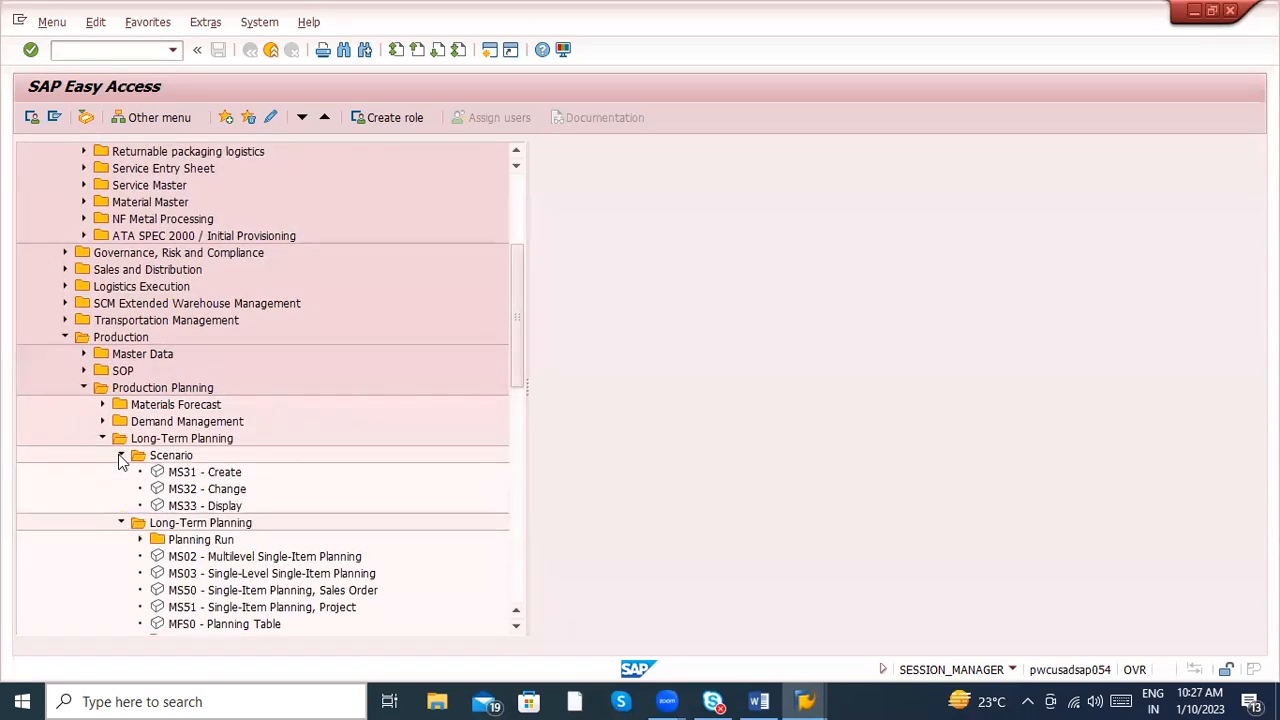
left_click(514, 566)
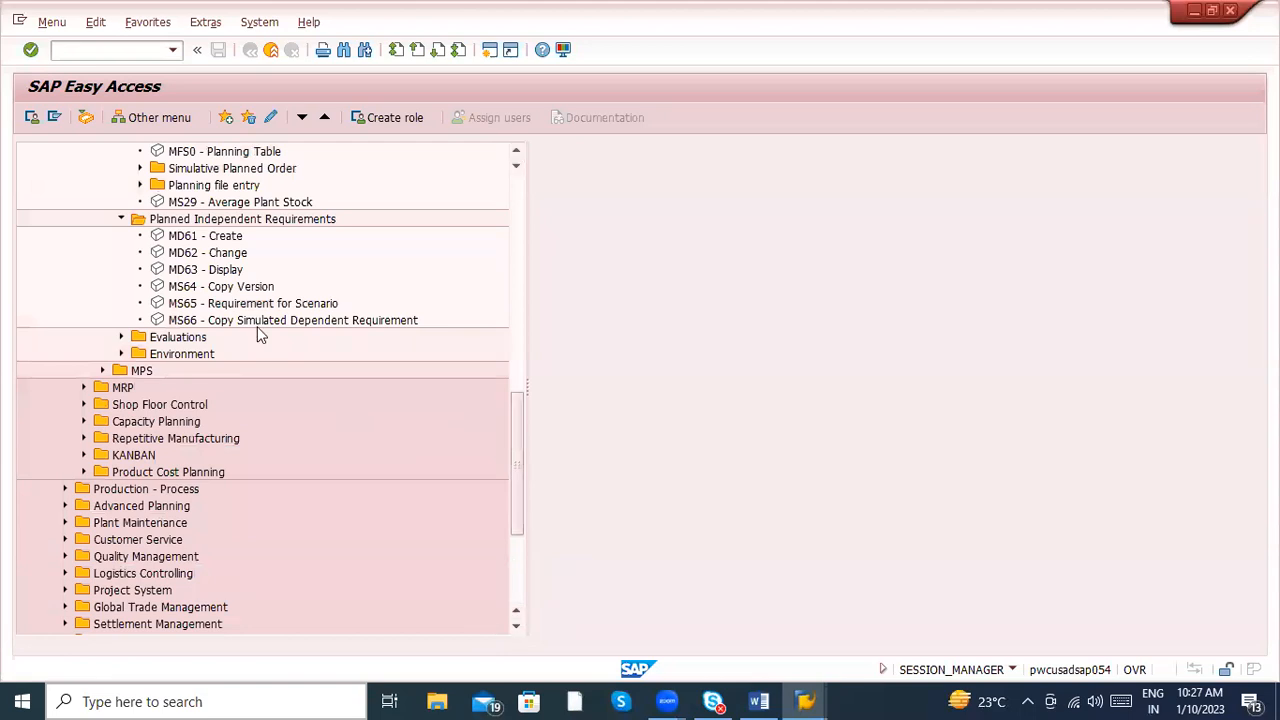
left_click(121, 337)
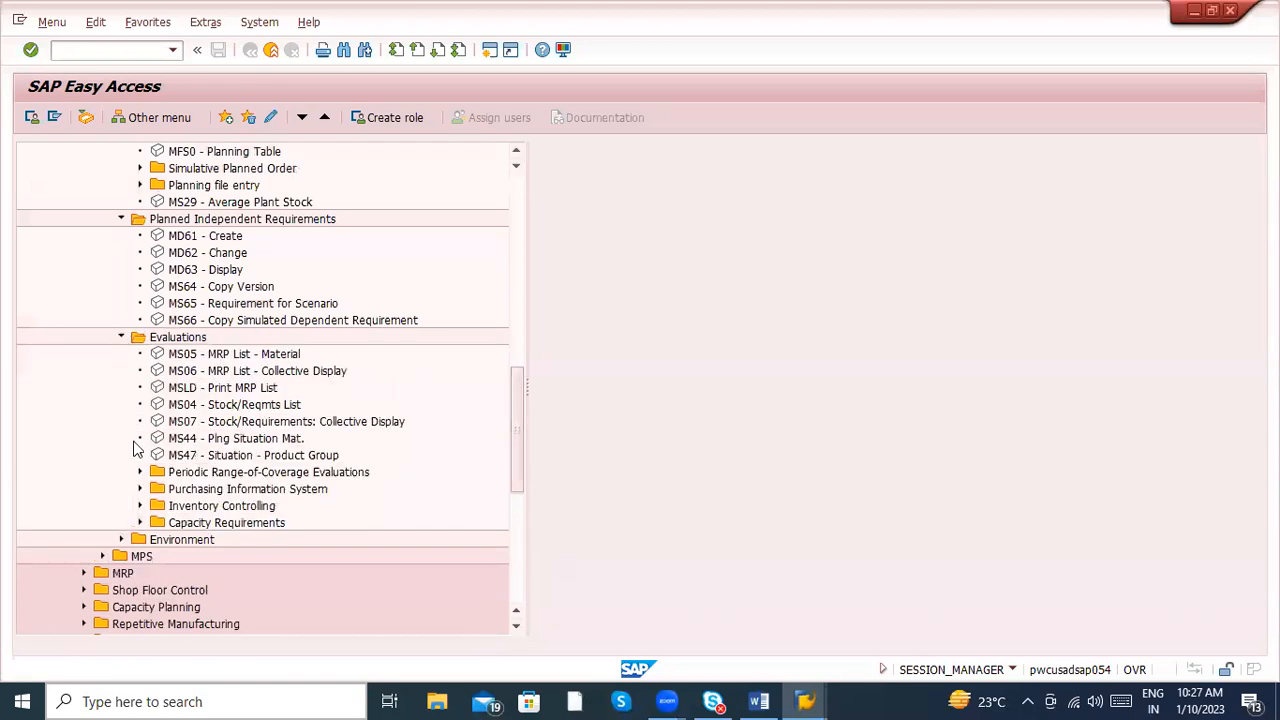
left_click(120, 540)
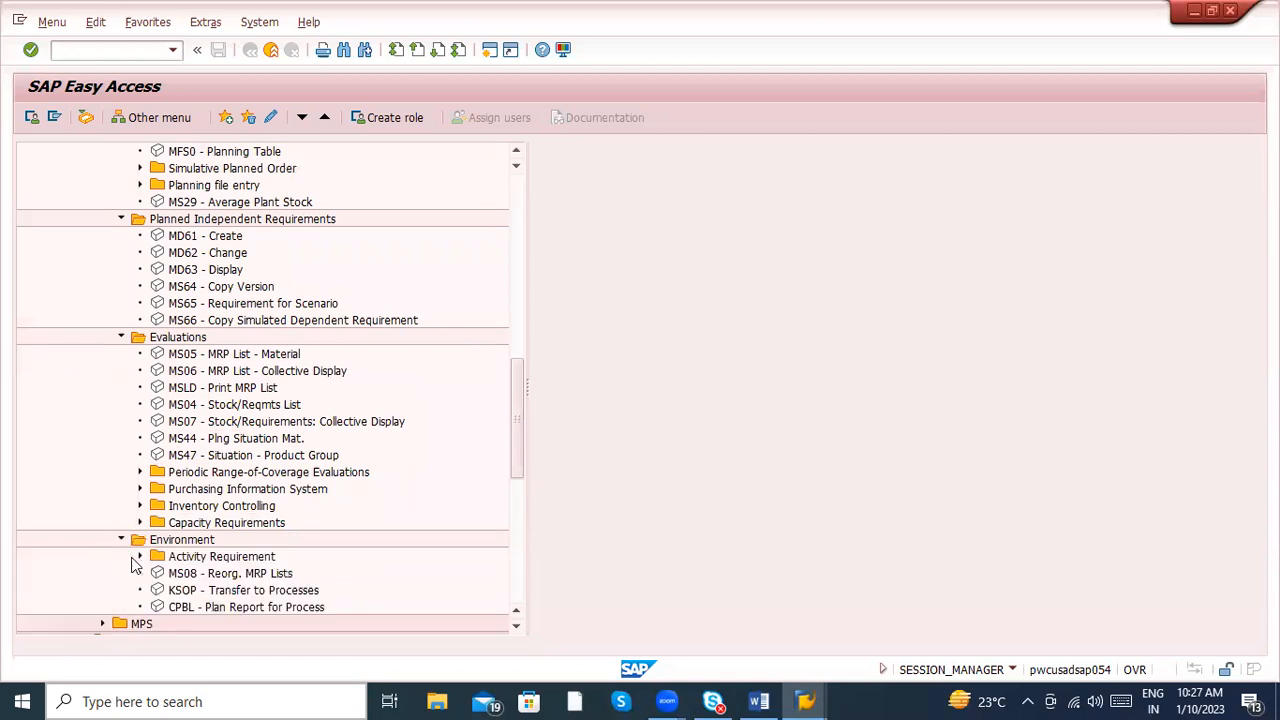
left_click(140, 556)
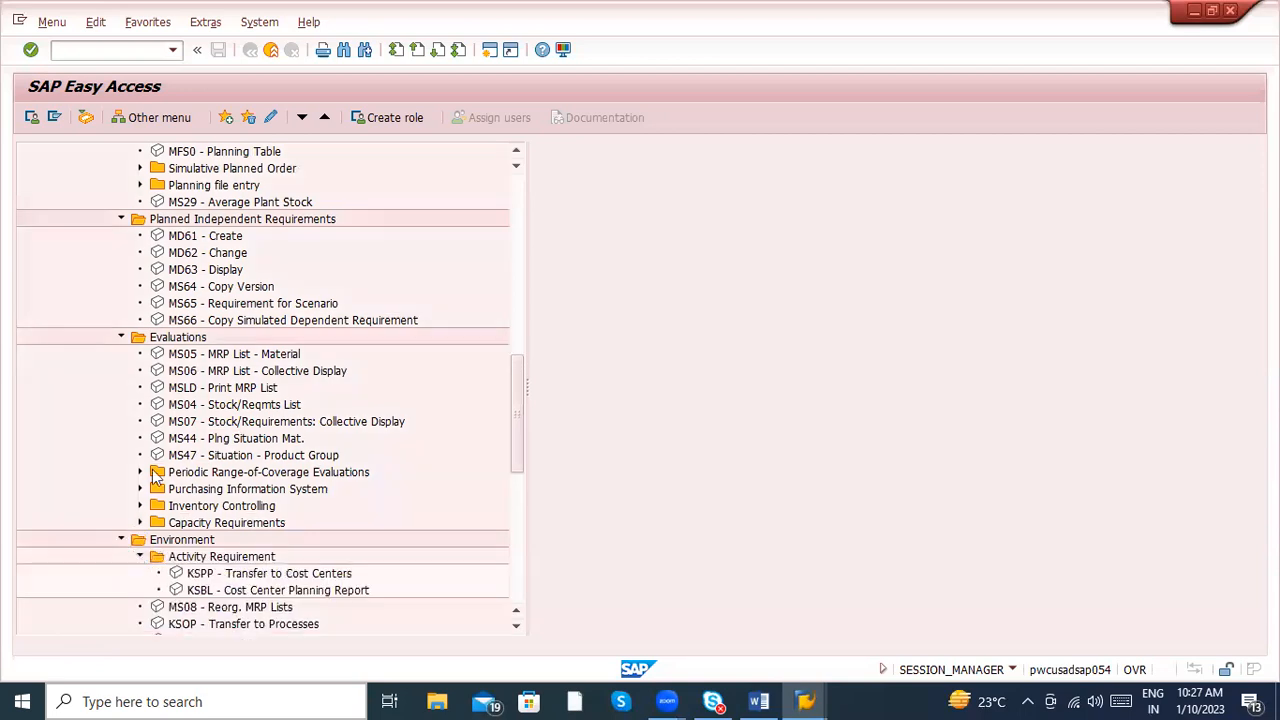
- Run transaction SE16N with /nse16n to open the general table display
left_click(105, 48)
type("/nse6n")
key("Return")
left_click(105, 48)
type("/nse16n")
key("Return")
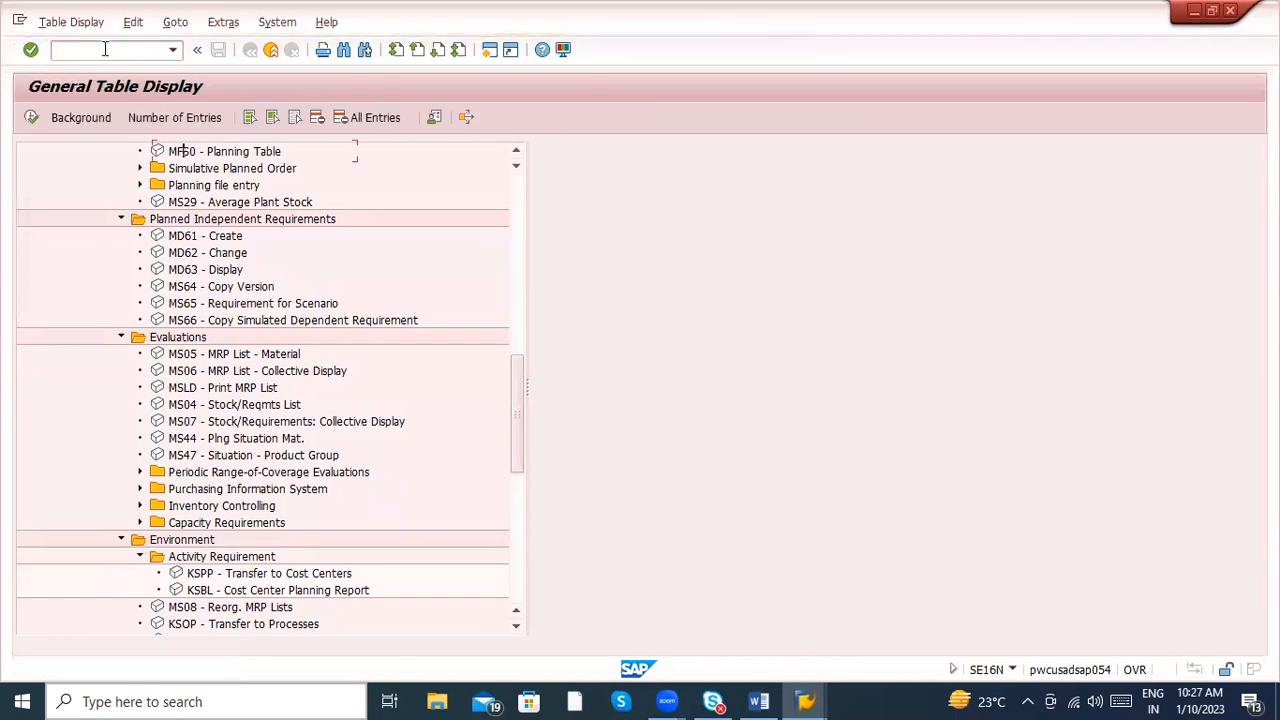
- Query table TSTC for transaction codes matching MD0*
key("BackSpace")
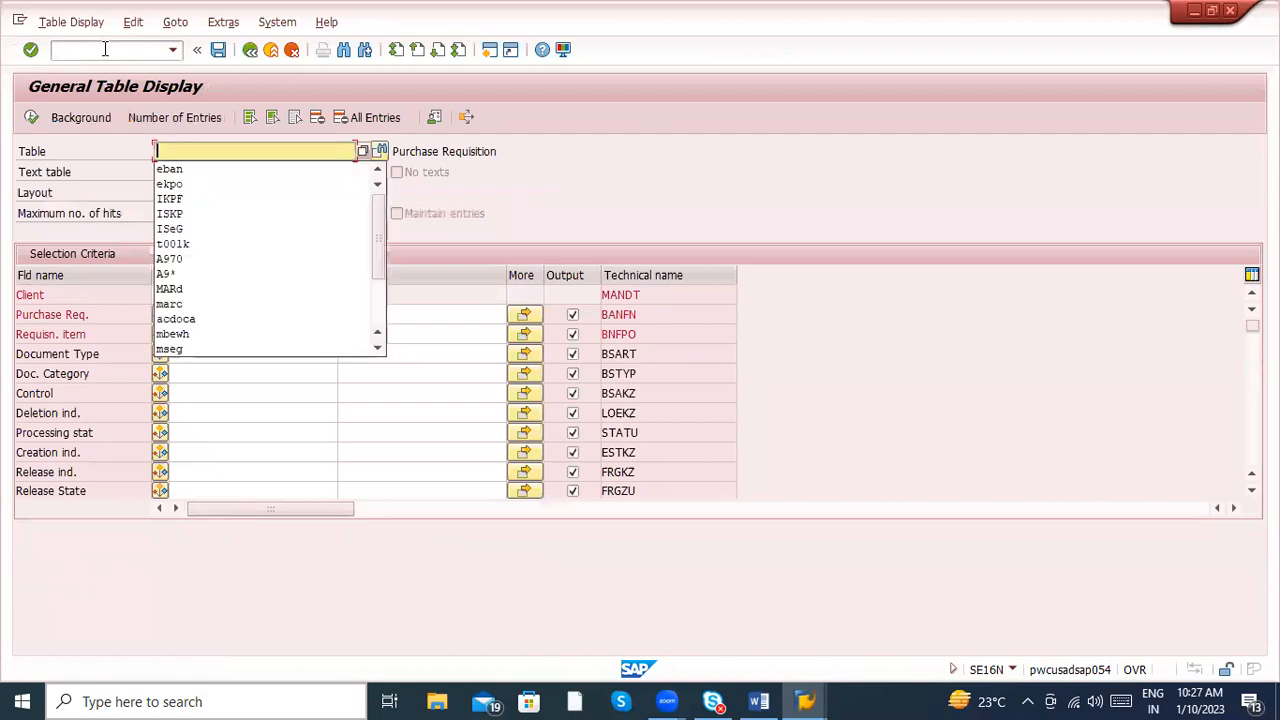
type("tstc")
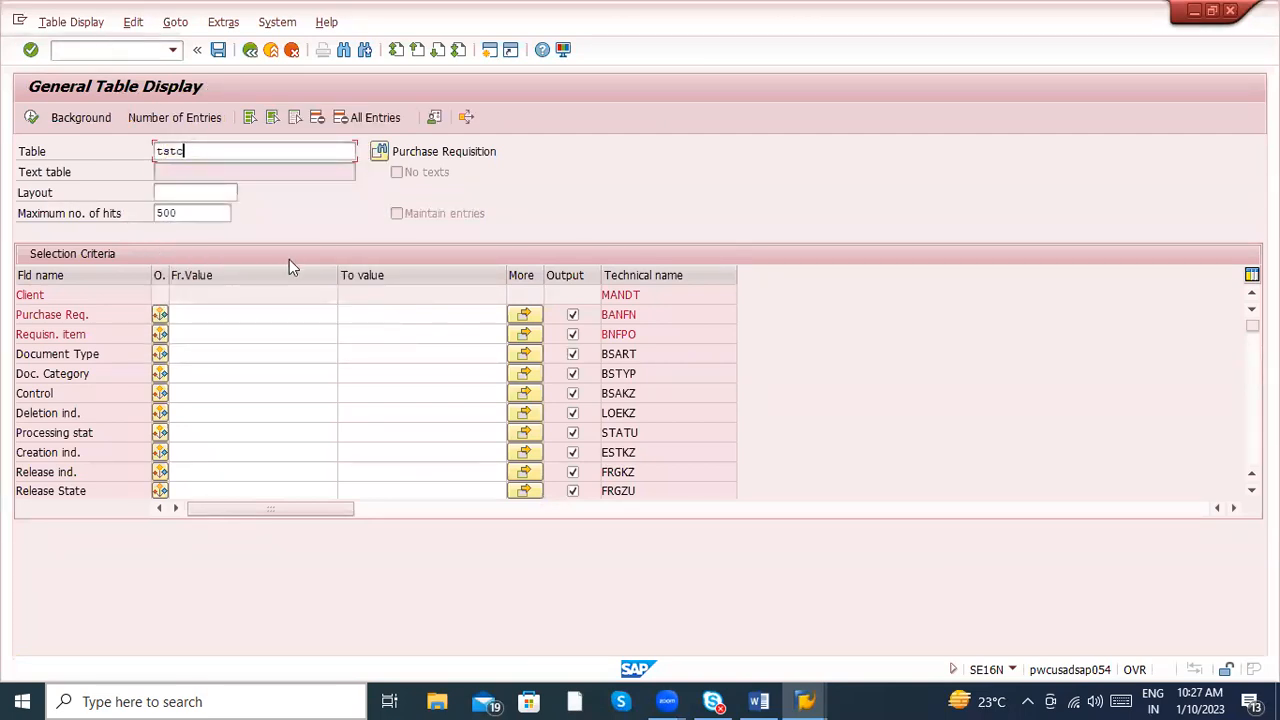
key("Return")
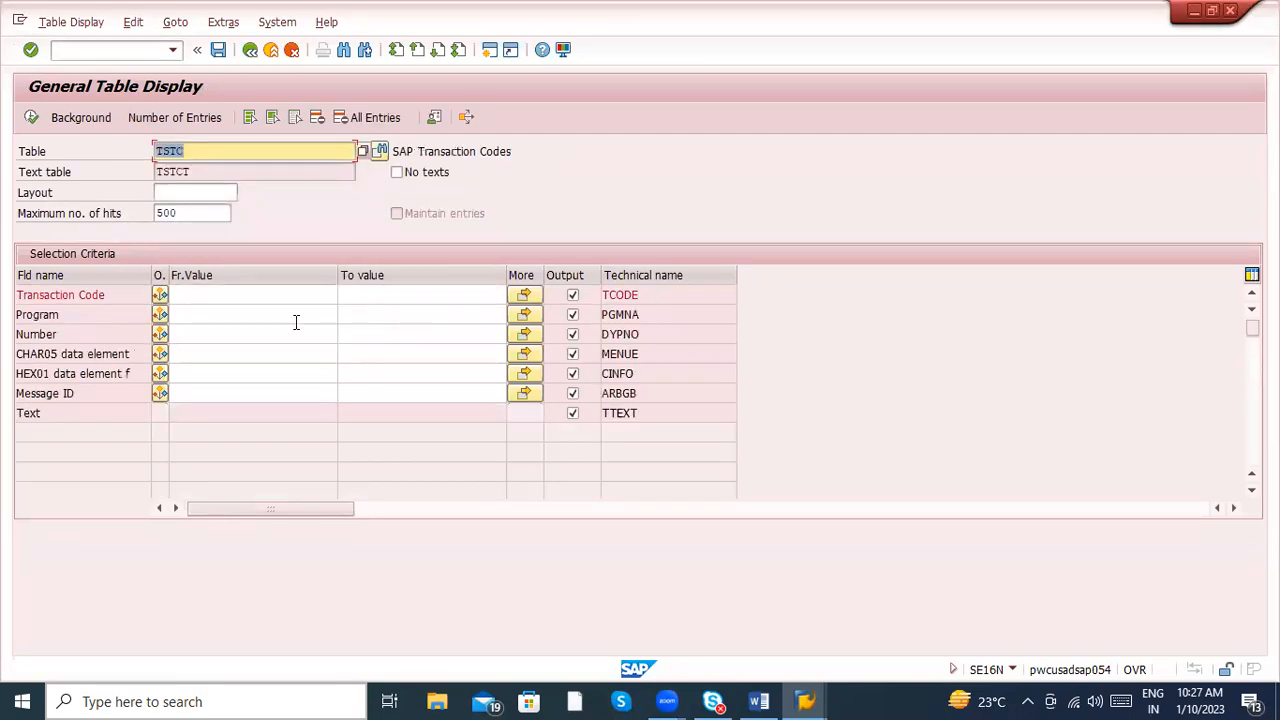
left_click(245, 296)
type("MD")
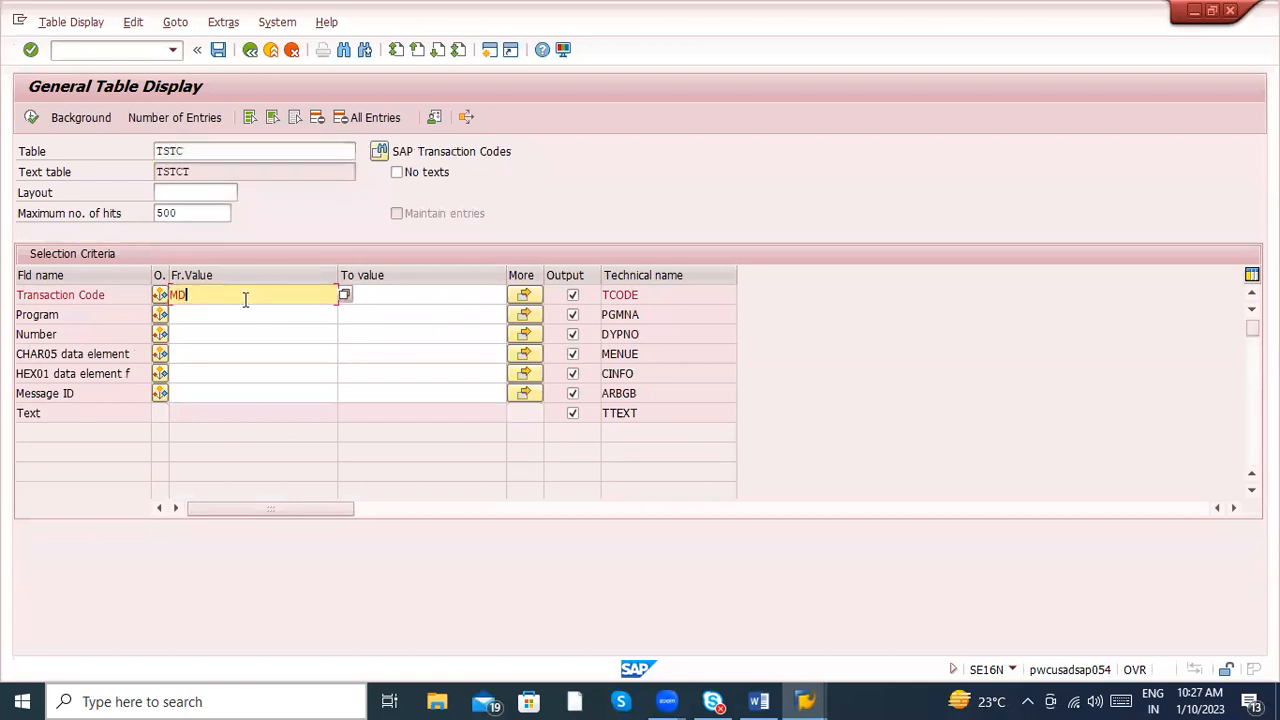
type("0*")
left_click(31, 117)
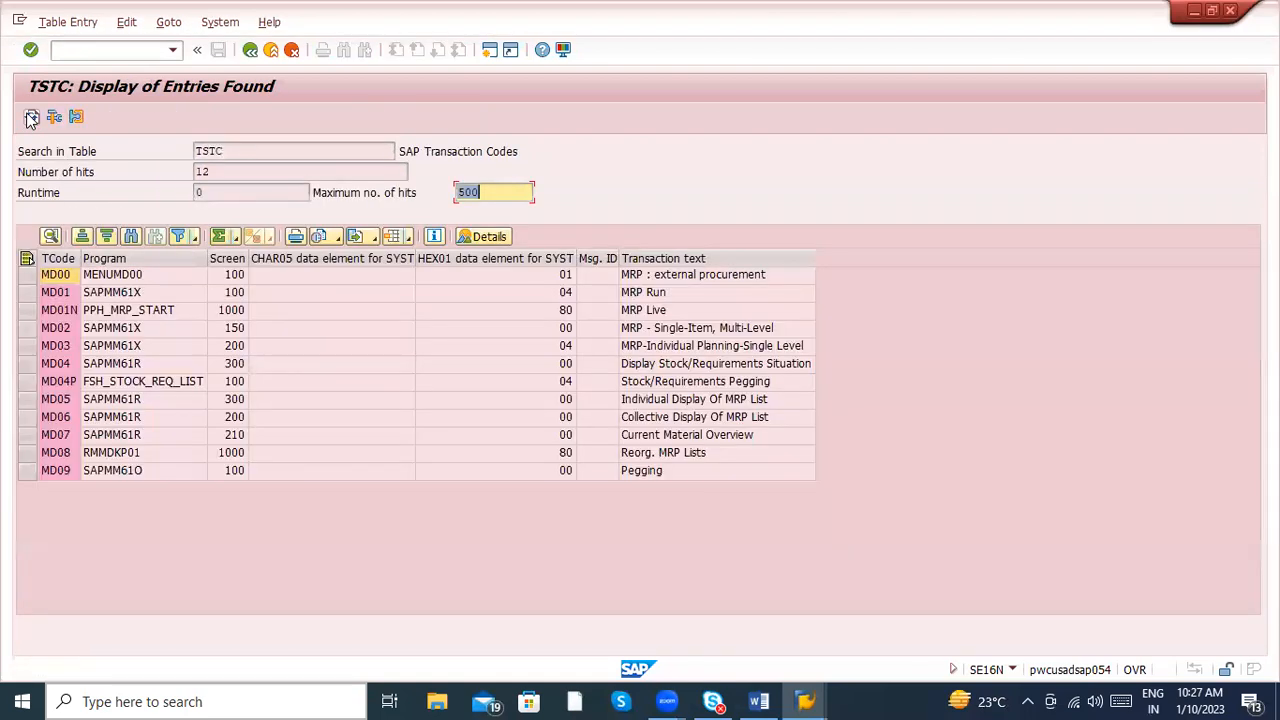
- Select the MD01N entry in the TSTC results and run that transaction with /nmd01n
left_click(63, 312)
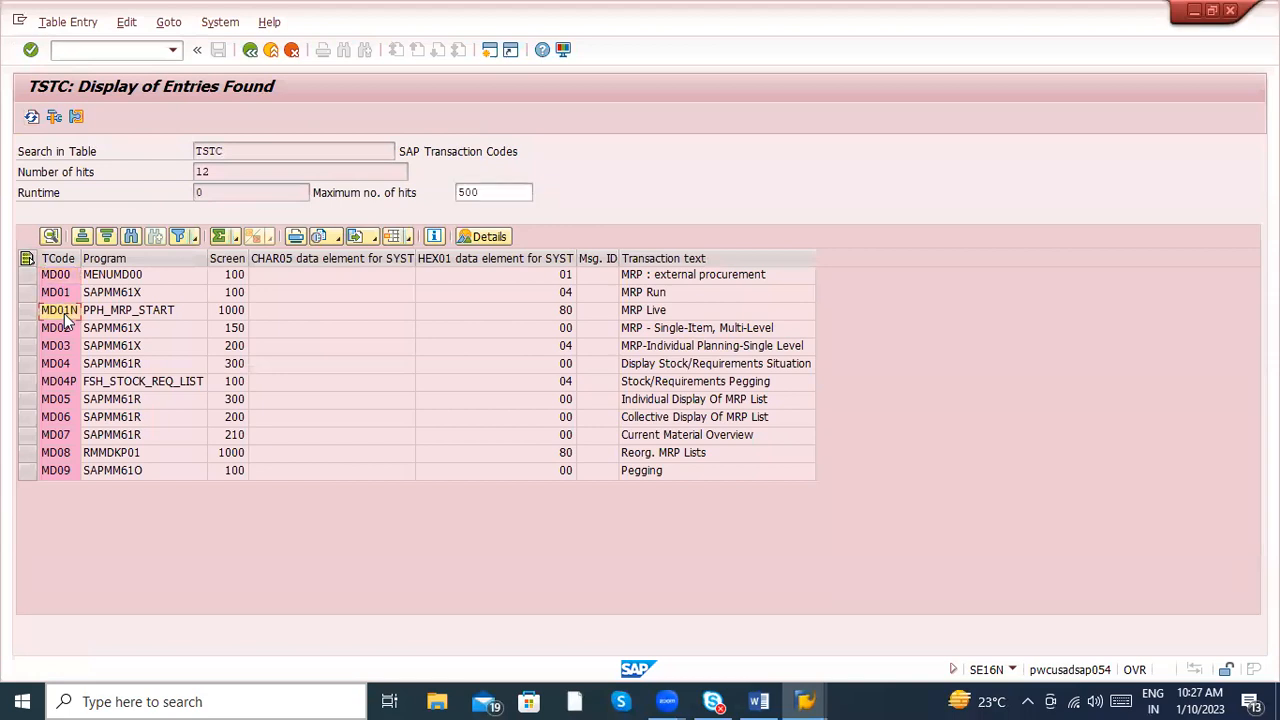
left_click(89, 50)
type("/nmd01n")
key("Return")
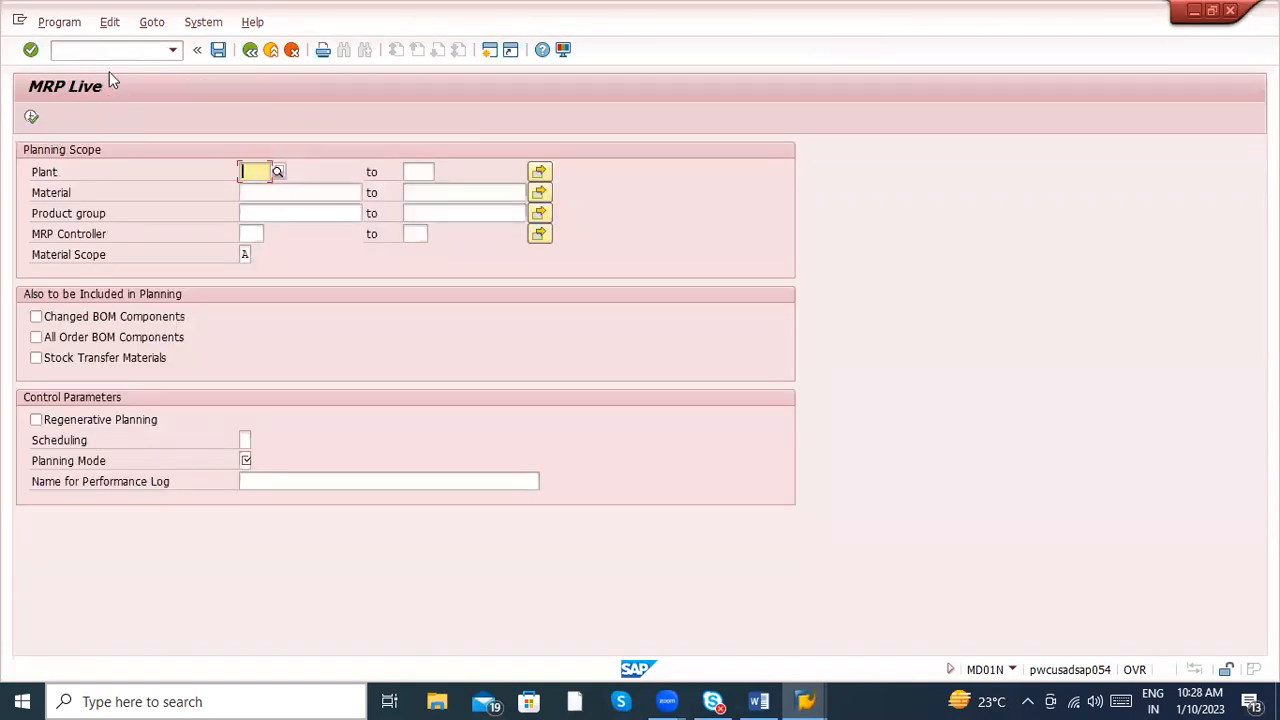
- Check the MD04 line in the Word notes, then return to SAP and reopen the general table display
key("alt+Tab")
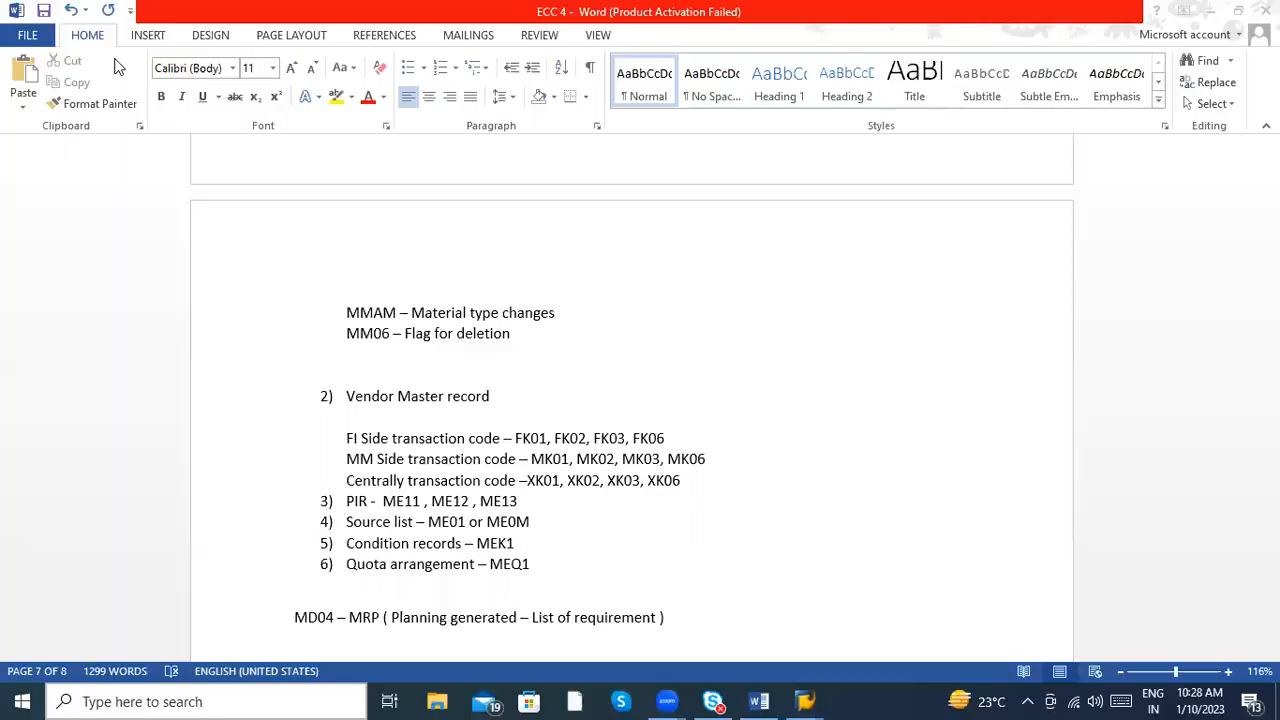
key("alt+Tab")
left_click(109, 52)
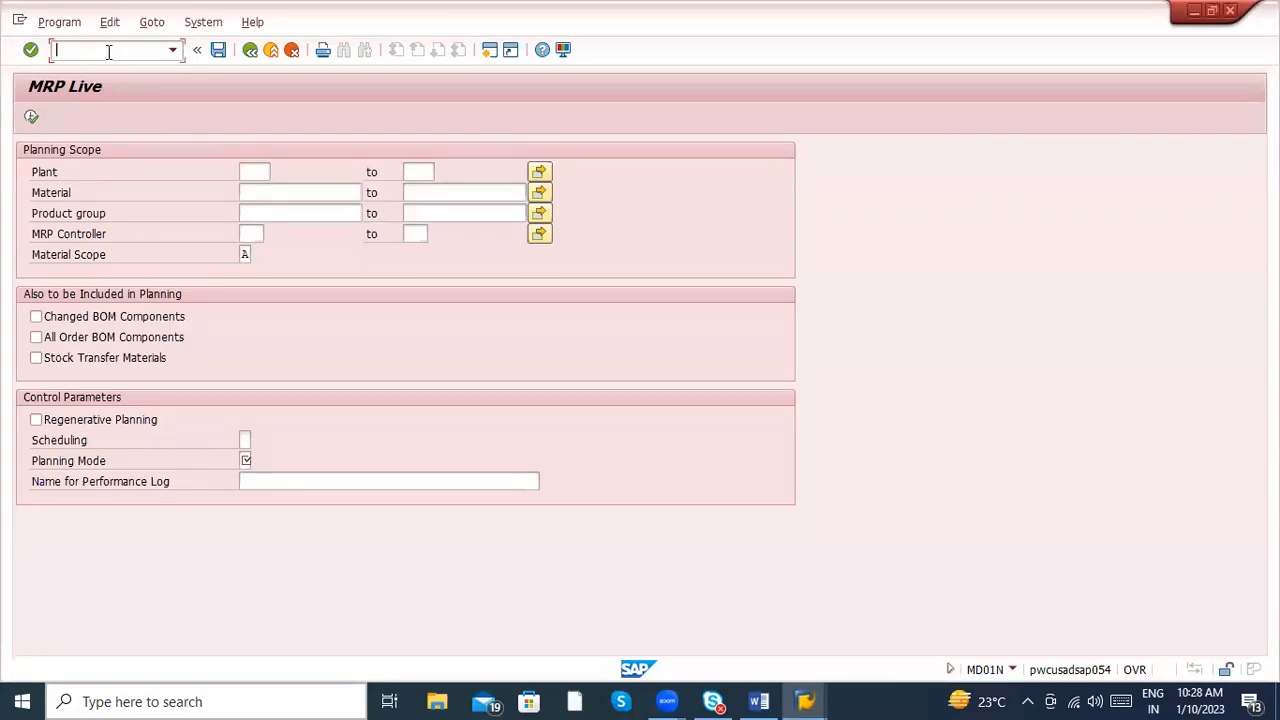
type("/nse16n")
key("Return")
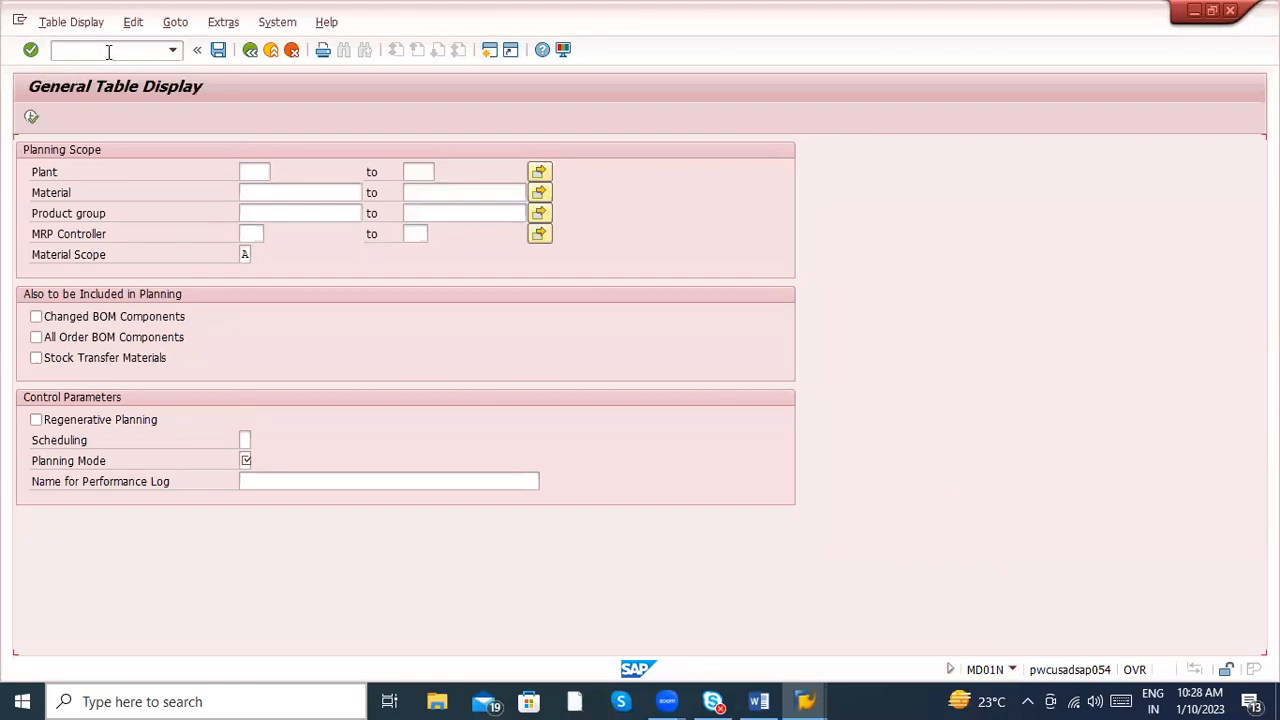
- Query table TSTC again for transaction codes matching MD0*
left_click(224, 155)
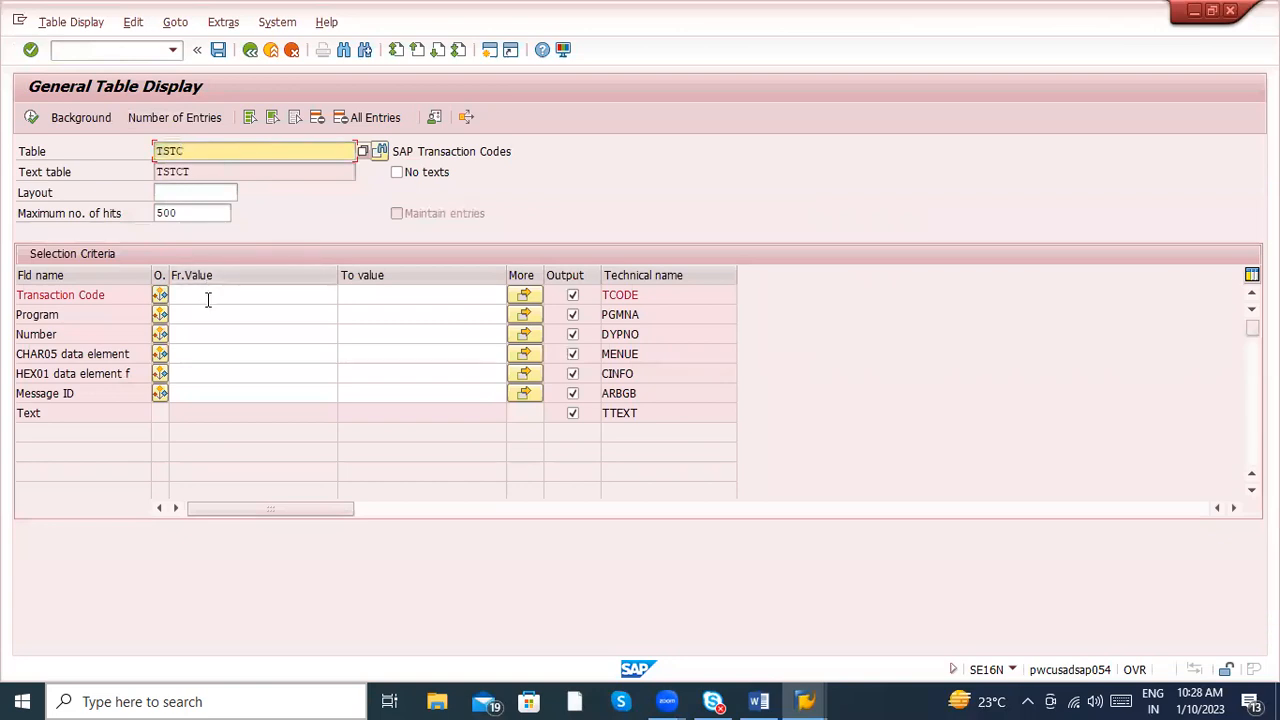
left_click(208, 297)
left_click(208, 156)
left_click(184, 293)
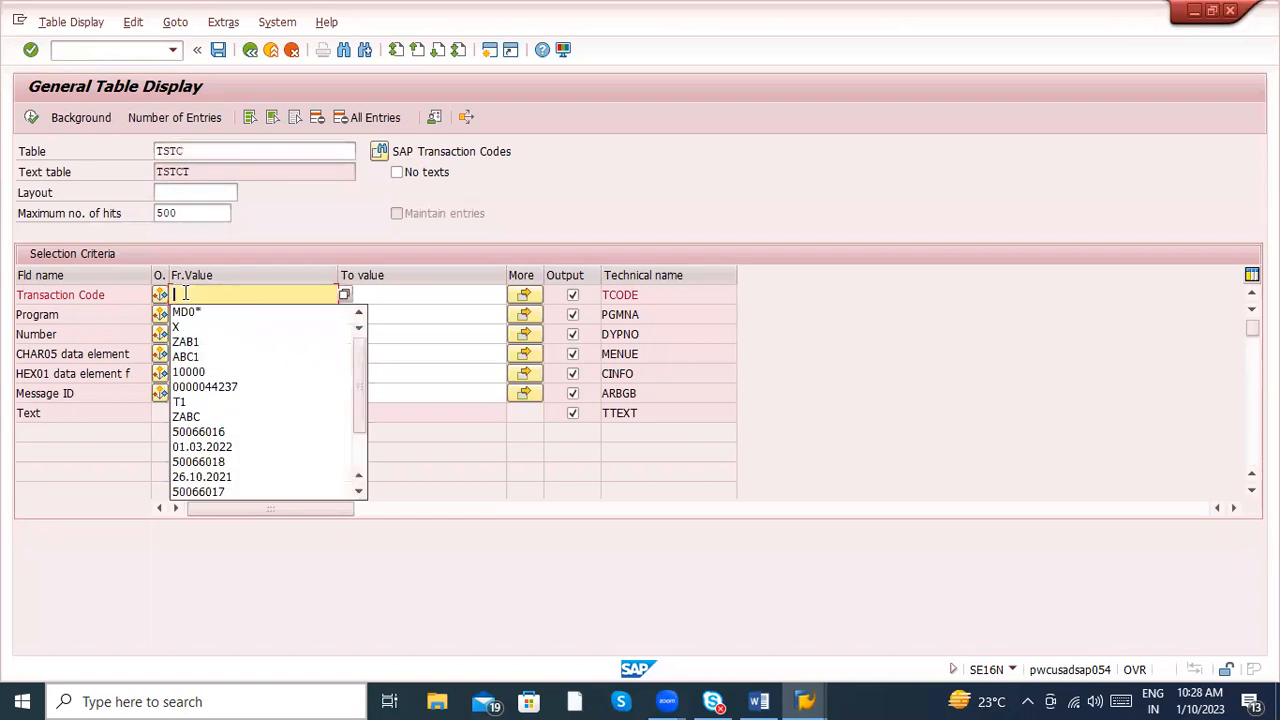
left_click(187, 316)
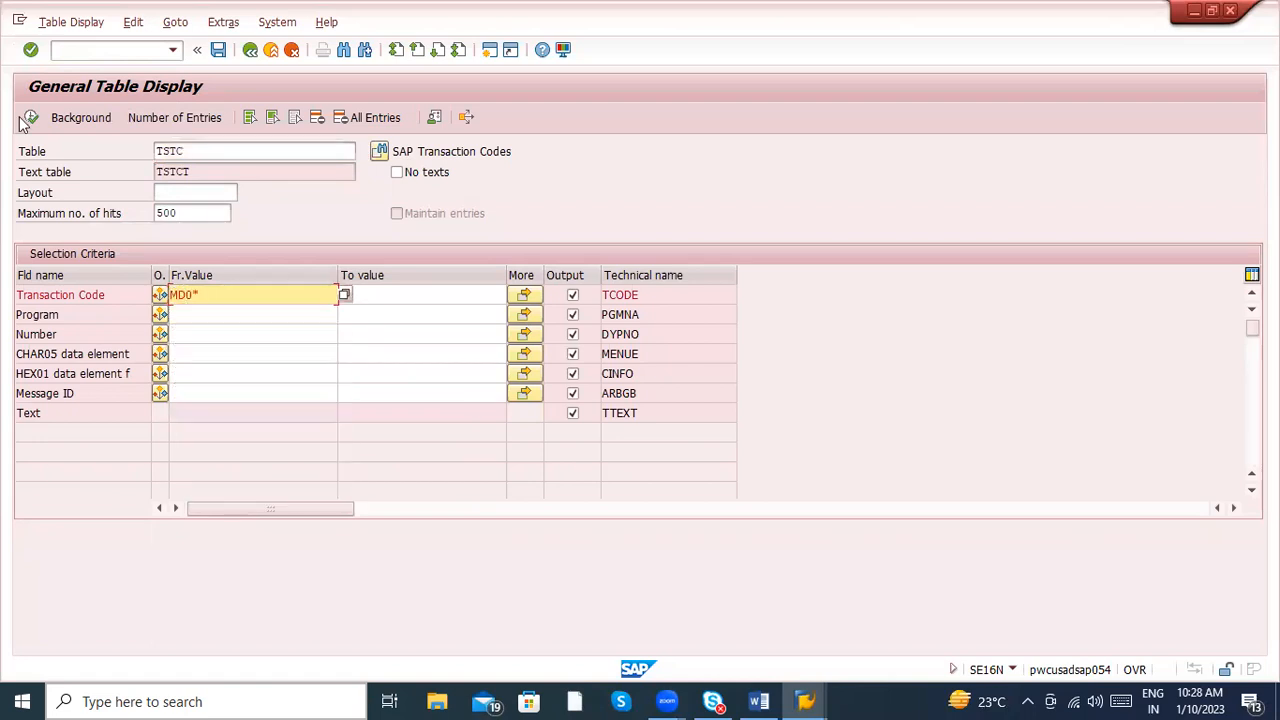
left_click(32, 118)
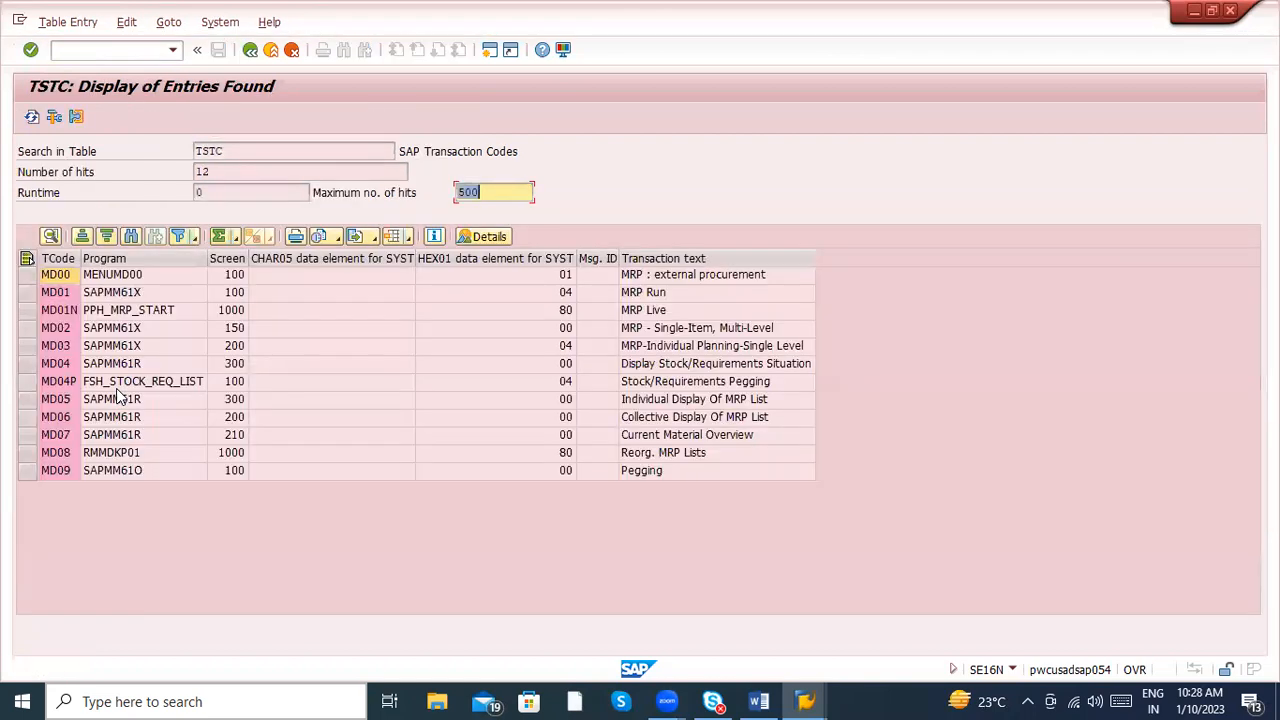
- View the MD04P entry's details in the TSTC results, run that transaction with /nmd04p, and exit to SAP Easy Access
double_click(57, 389)
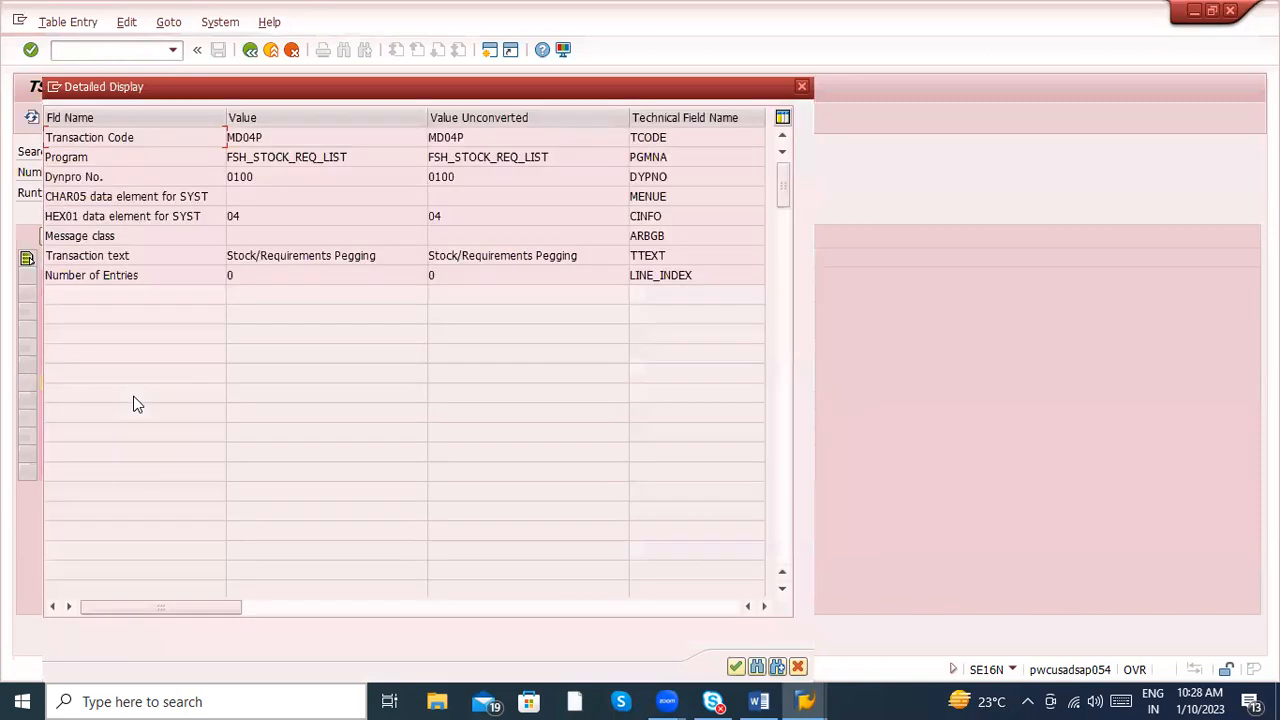
key("Escape")
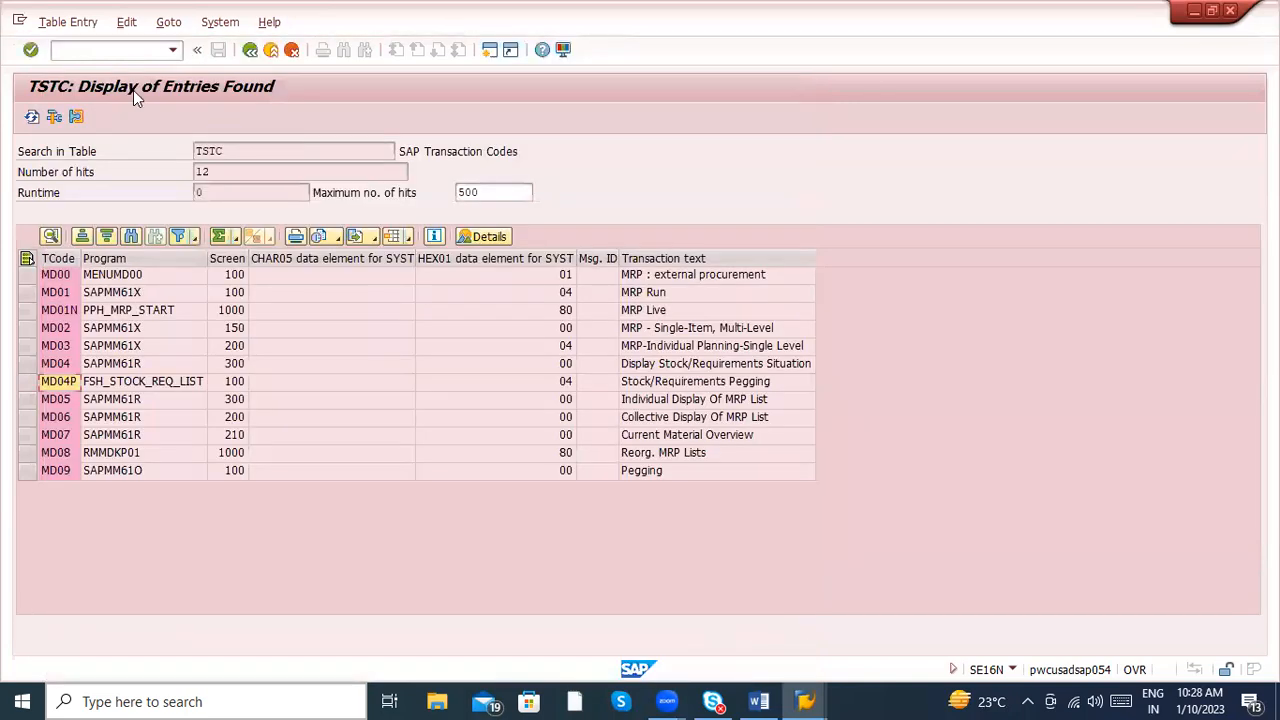
left_click(104, 51)
type("/nmd04p")
key("Return")
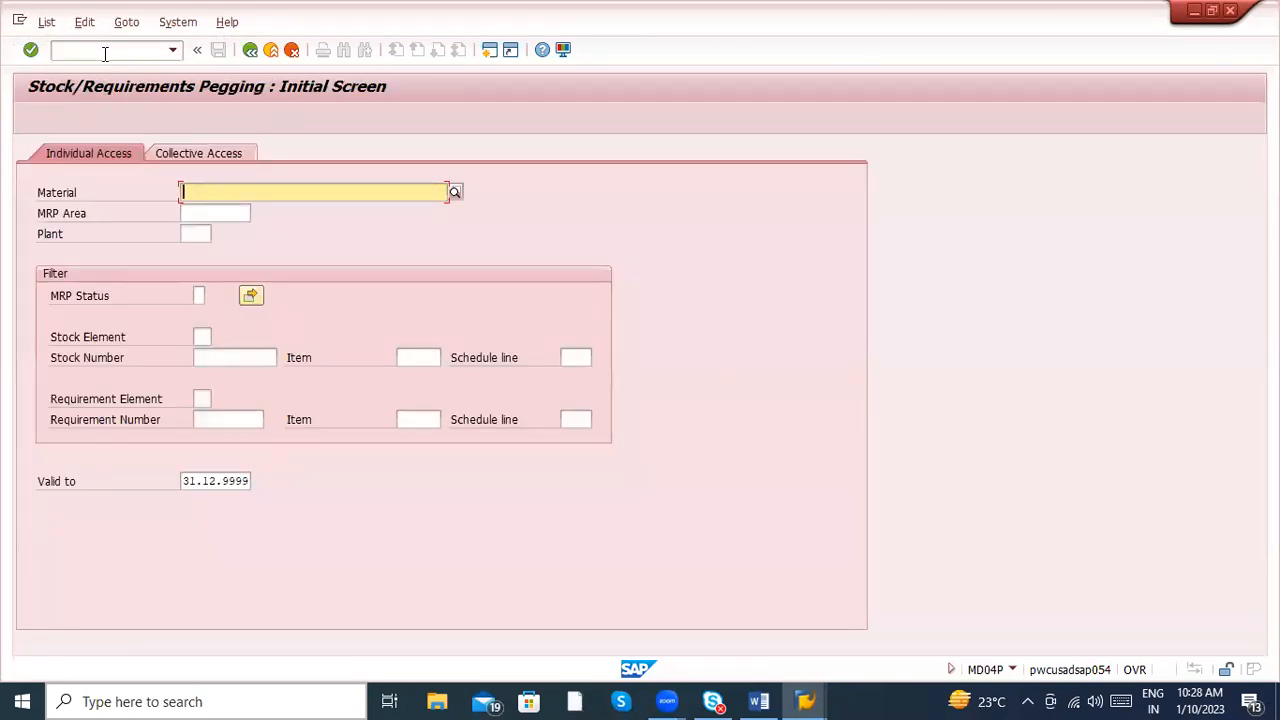
left_click(270, 51)
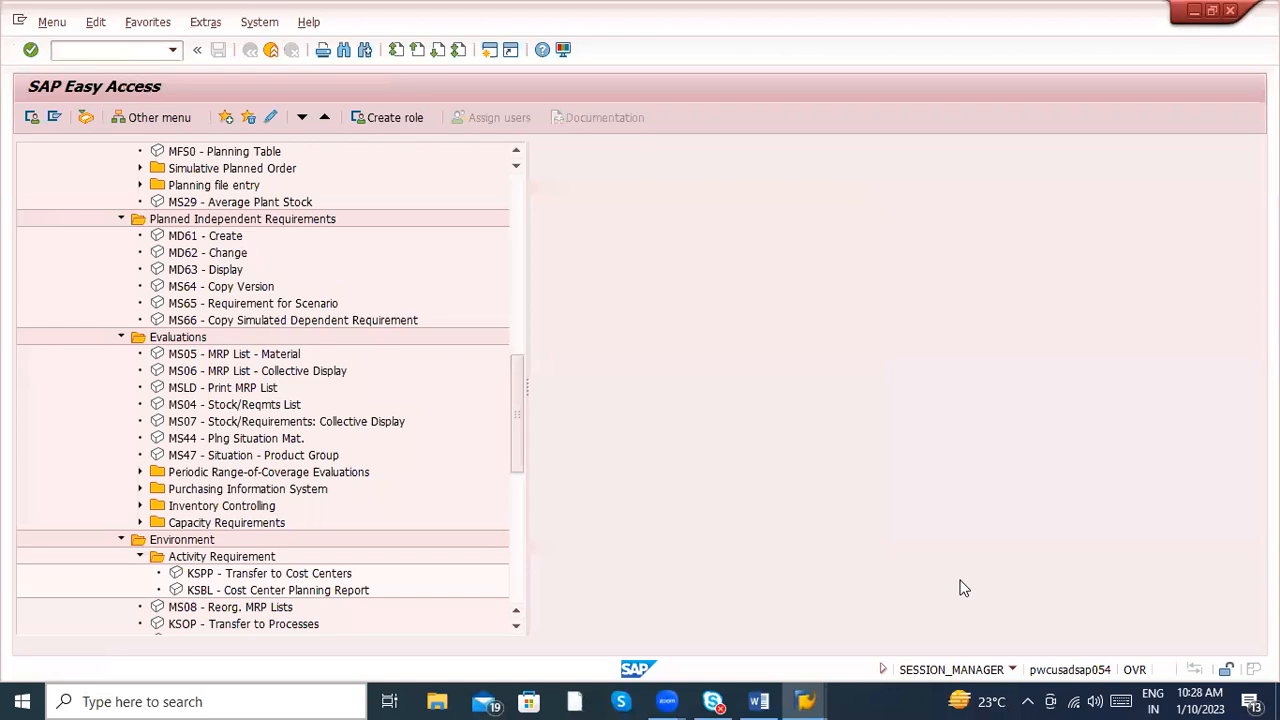
- Switch to the Word notes and review them from the MD04 line back to the Business process transaction codes
mouse_move(752, 700)
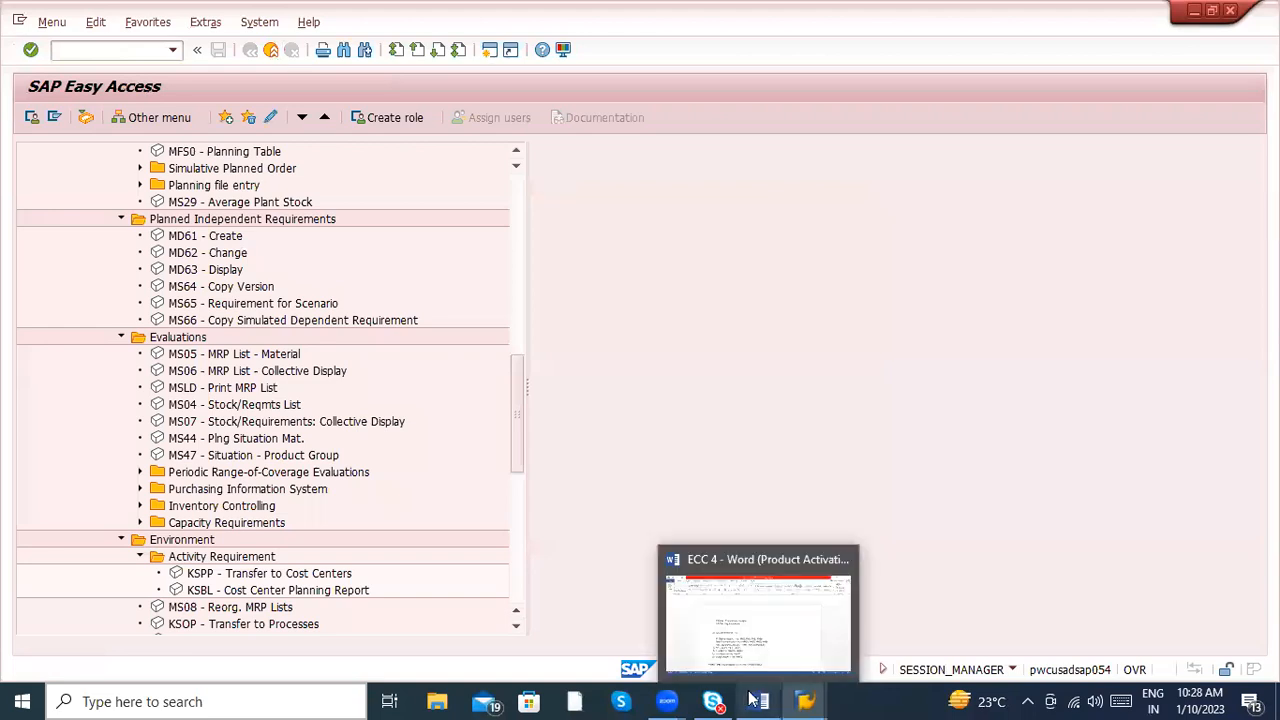
left_click(748, 615)
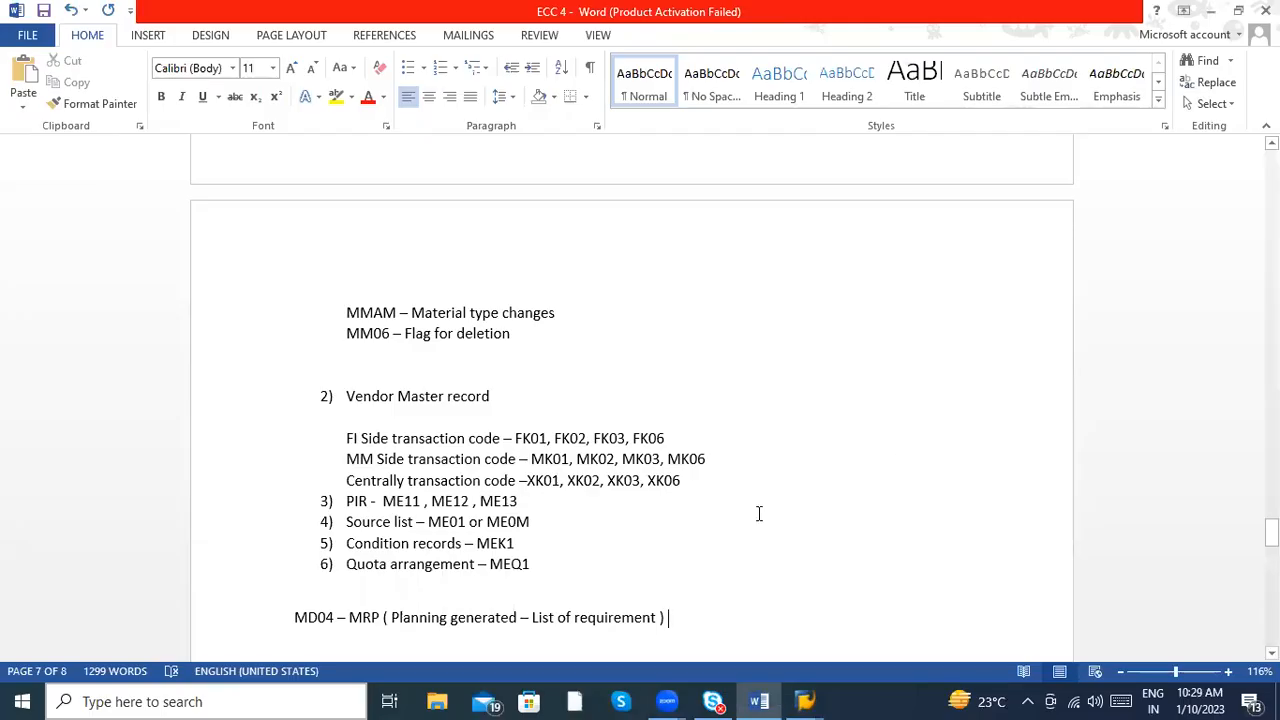
key("Up")
key("Up")
key("Up")
key("Up")
key("Up")
key("Up")
key("Up")
key("Up")
key("Up")
key("Up")
key("Up")
key("Up")
key("Up")
key("Up")
key("Up")
key("Up")
key("Up")
key("Up")
key("Up")
key("Up")
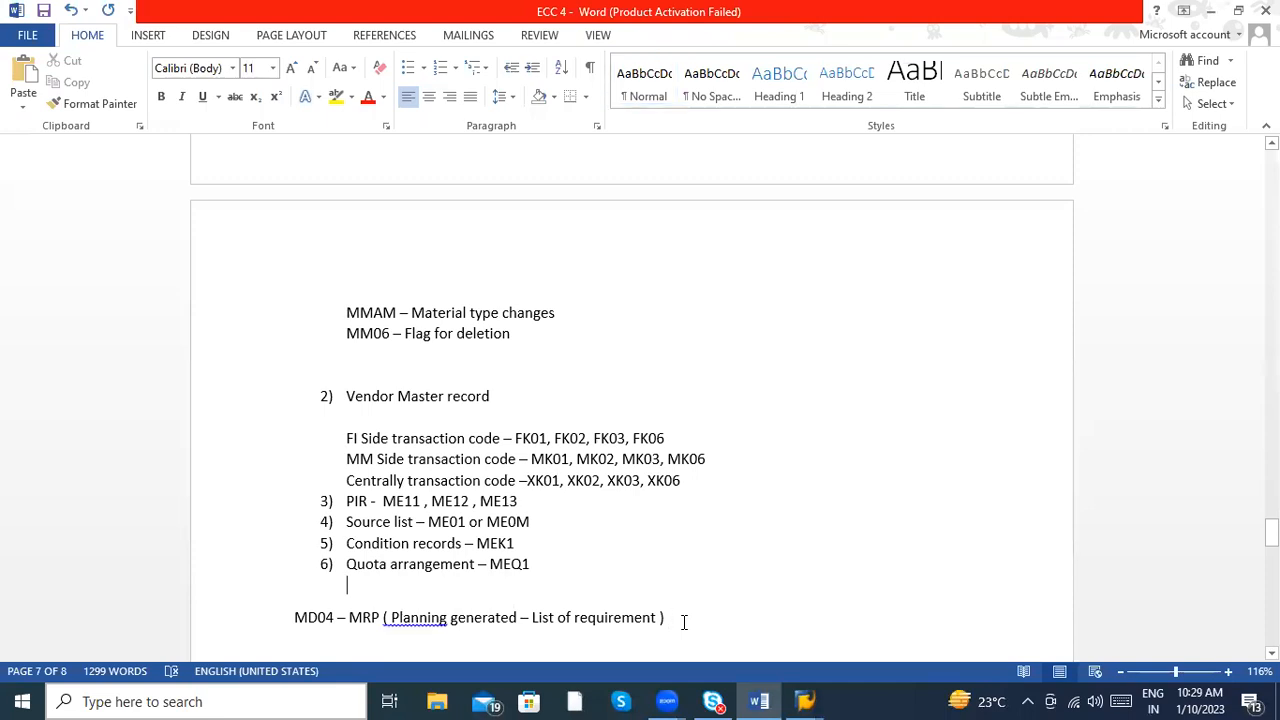
key("Up")
key("Up")
key("Up")
key("Up")
key("Up")
key("Up")
key("Up")
key("Up")
key("Up")
key("Up")
key("Up")
key("Up")
key("Up")
key("Up")
key("Up")
key("Up")
key("Up")
key("Up")
key("Up")
key("Up")
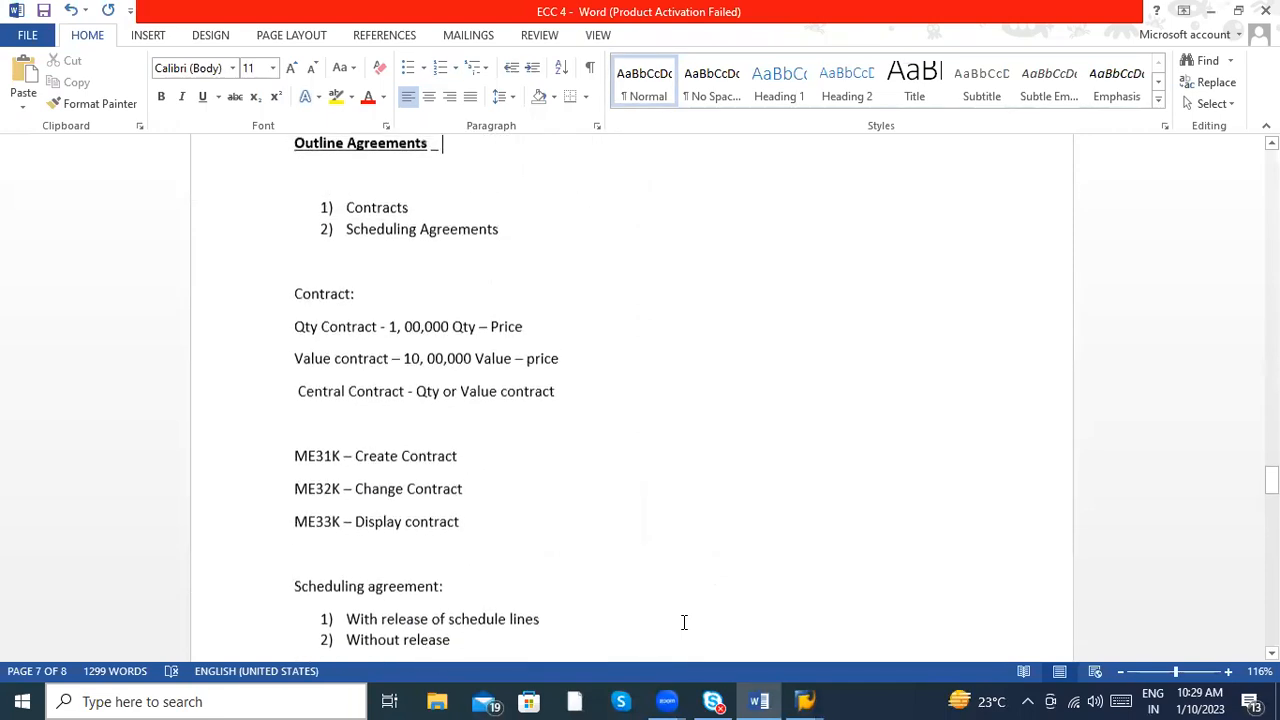
key("Up")
key("Up")
key("Up")
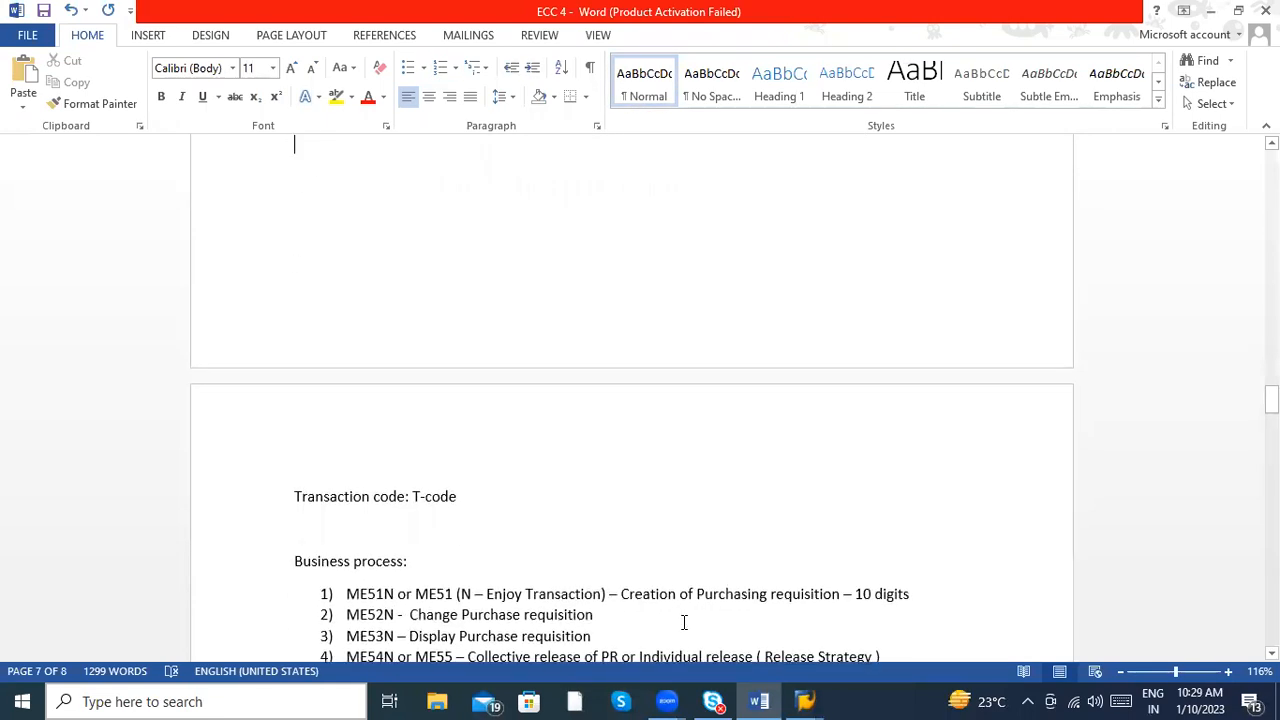
key("Down")
key("Down")
key("Down")
key("Down")
key("Down")
key("Down")
key("Down")
key("Down")
key("Down")
key("Down")
key("Down")
key("Down")
key("Down")
key("Down")
key("Down")
key("Down")
key("Down")
key("Down")
key("Down")
key("Down")
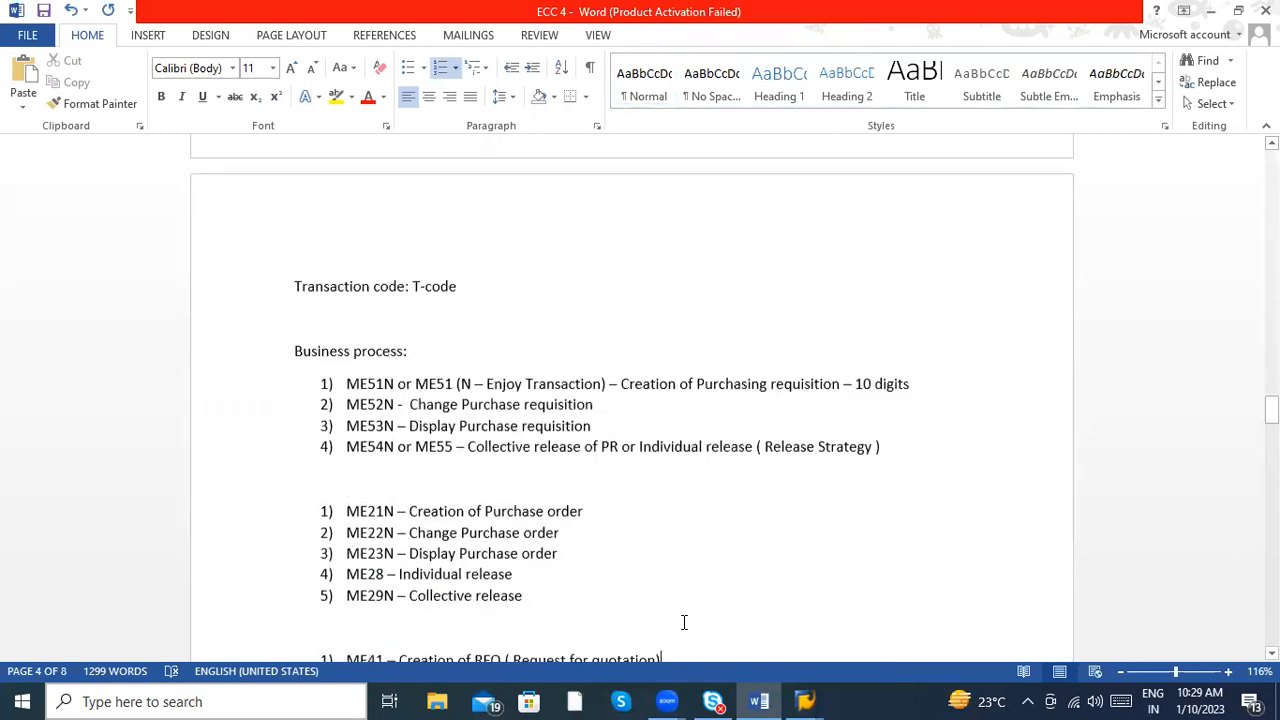